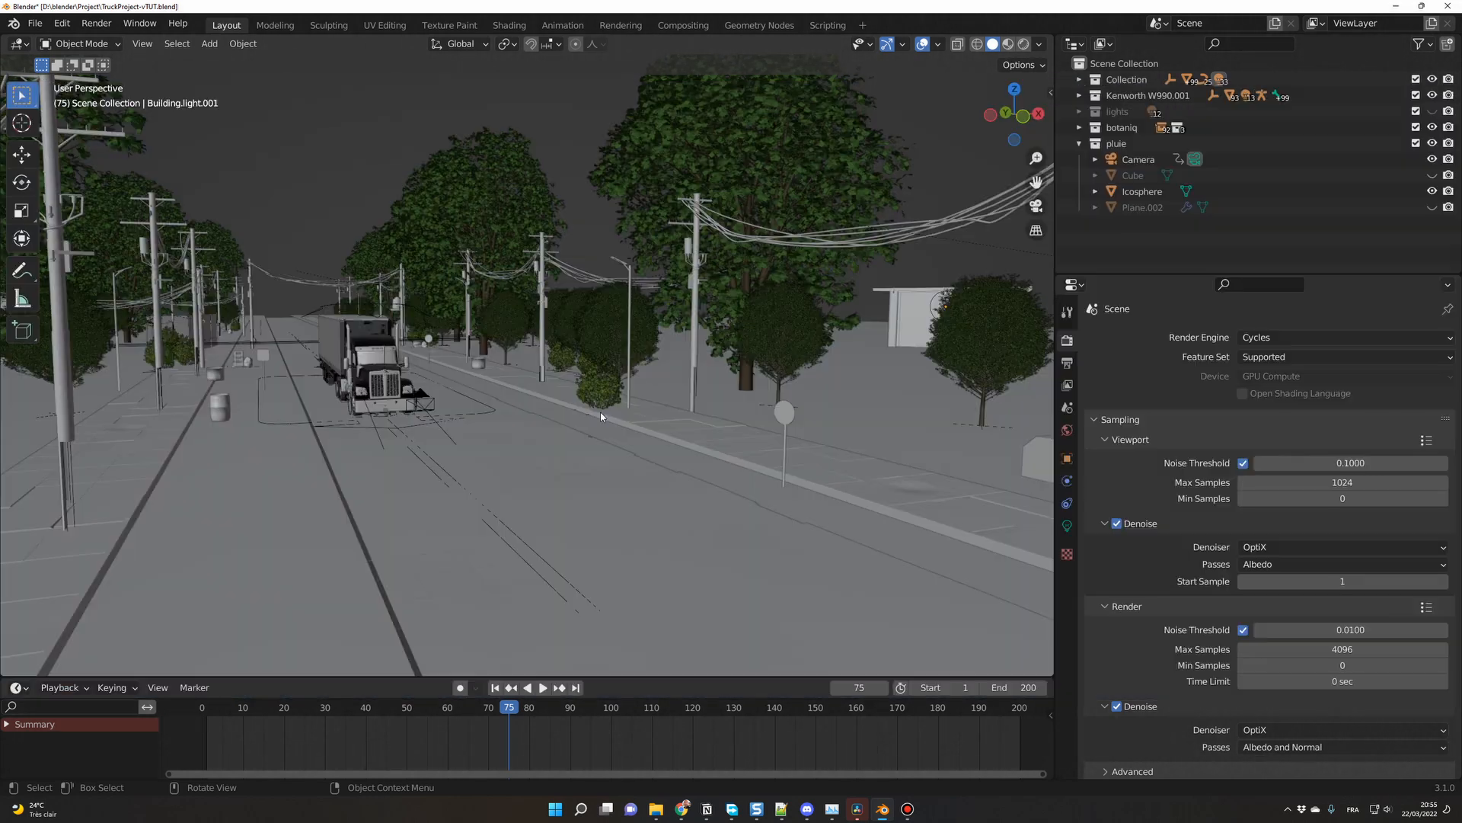
pyautogui.moveTo(595, 436); pyautogui.dragTo(574, 449, button='middle')
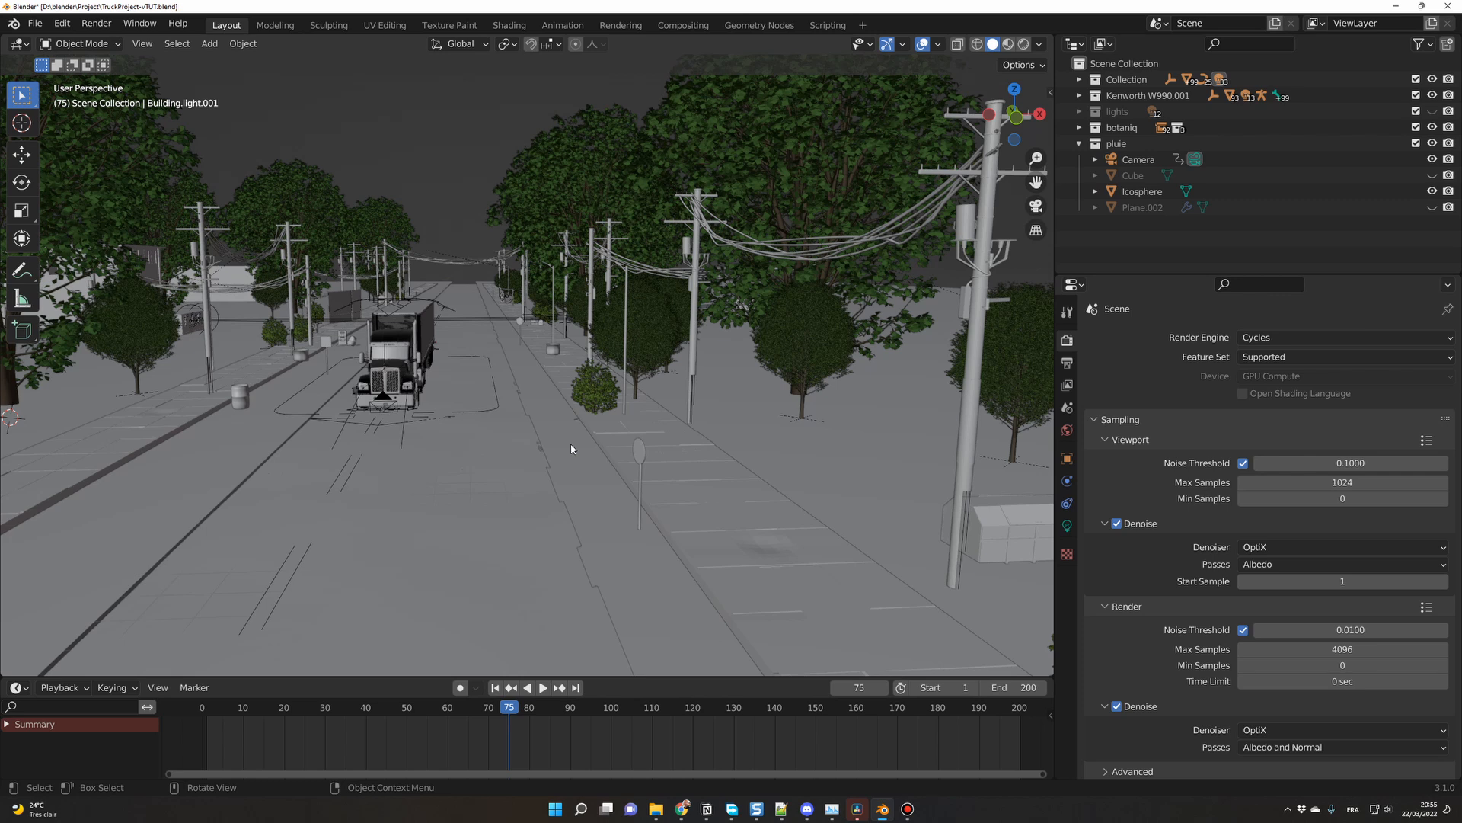
pyautogui.moveTo(571, 448); pyautogui.dragTo(542, 460, button='middle')
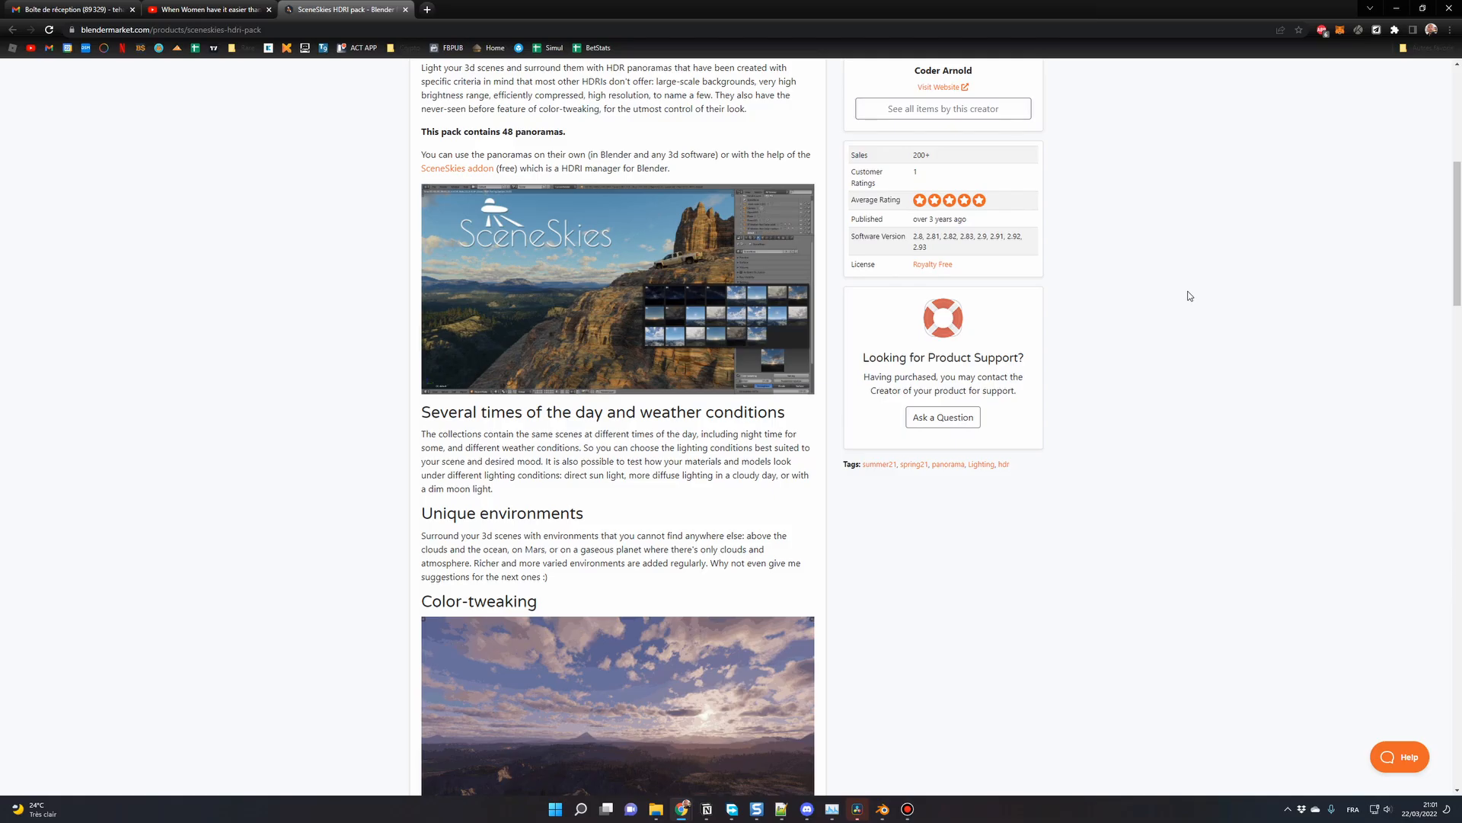
# - Read through the description of the SceneSkies HDRI pack on its Blender Market product page
pyautogui.scroll(-1, 1190, 295)
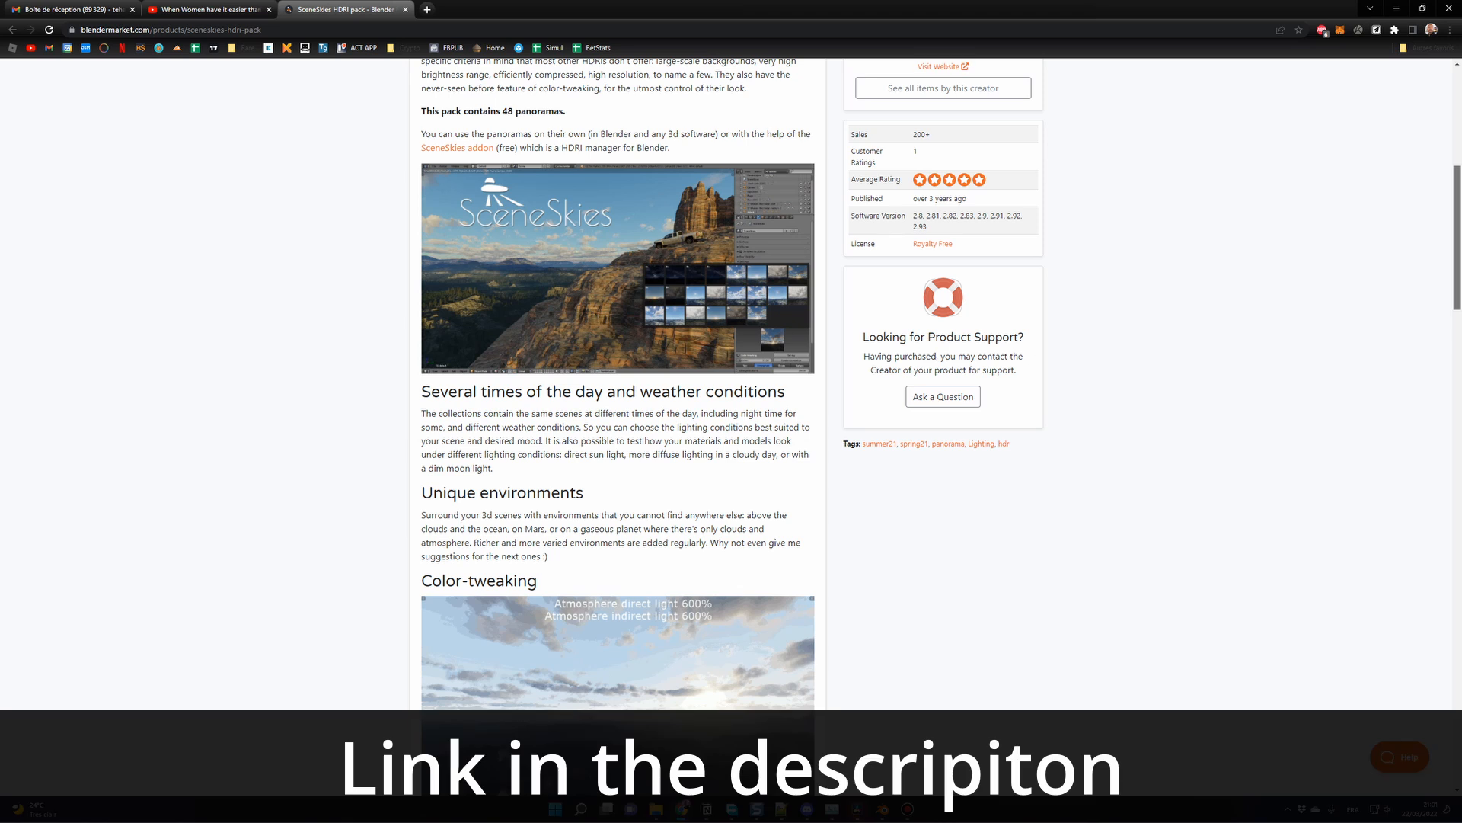
pyautogui.scroll(-1, 617, 381)
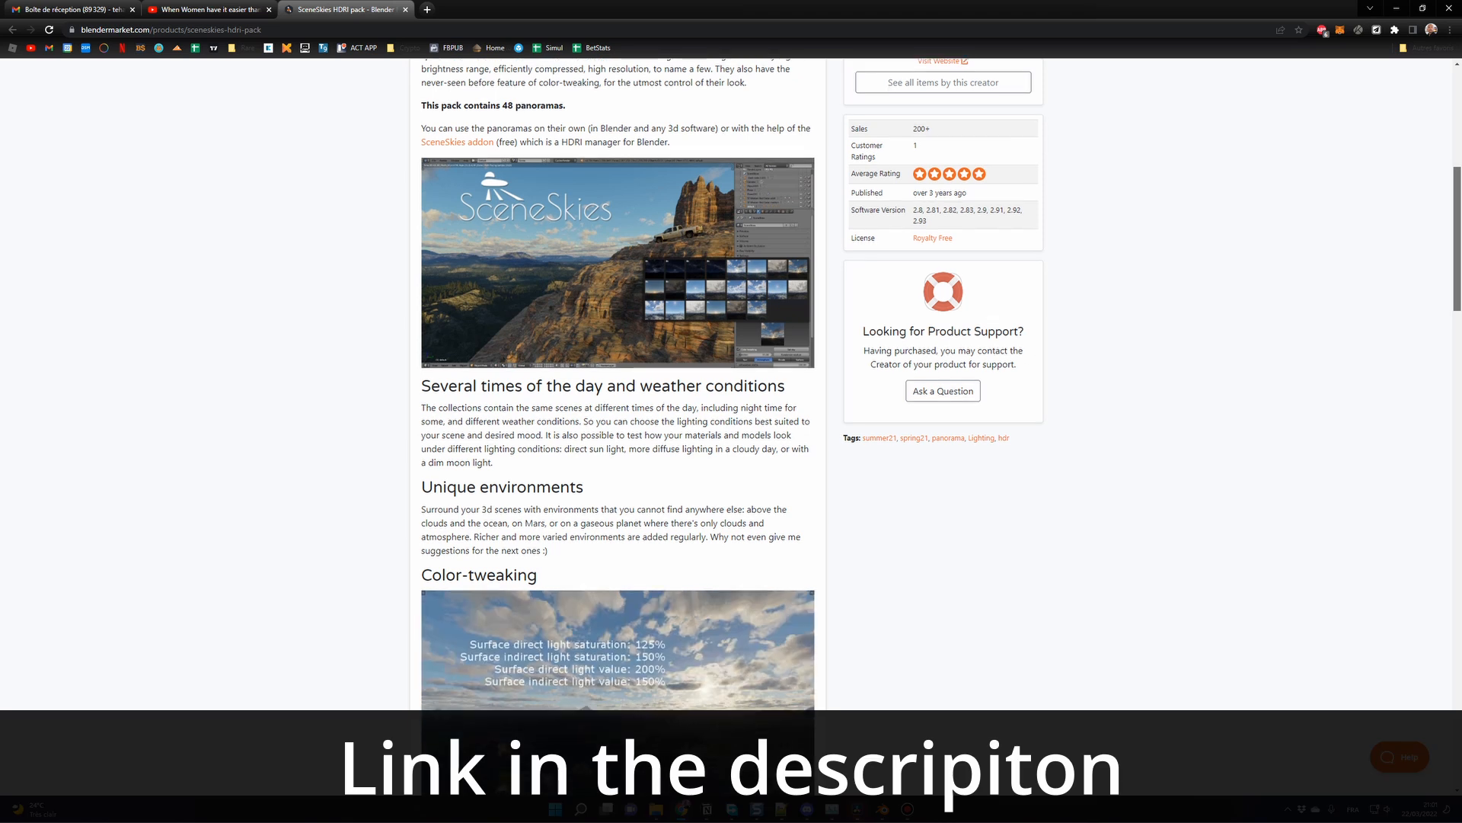
pyautogui.scroll(-2, 1459, 302)
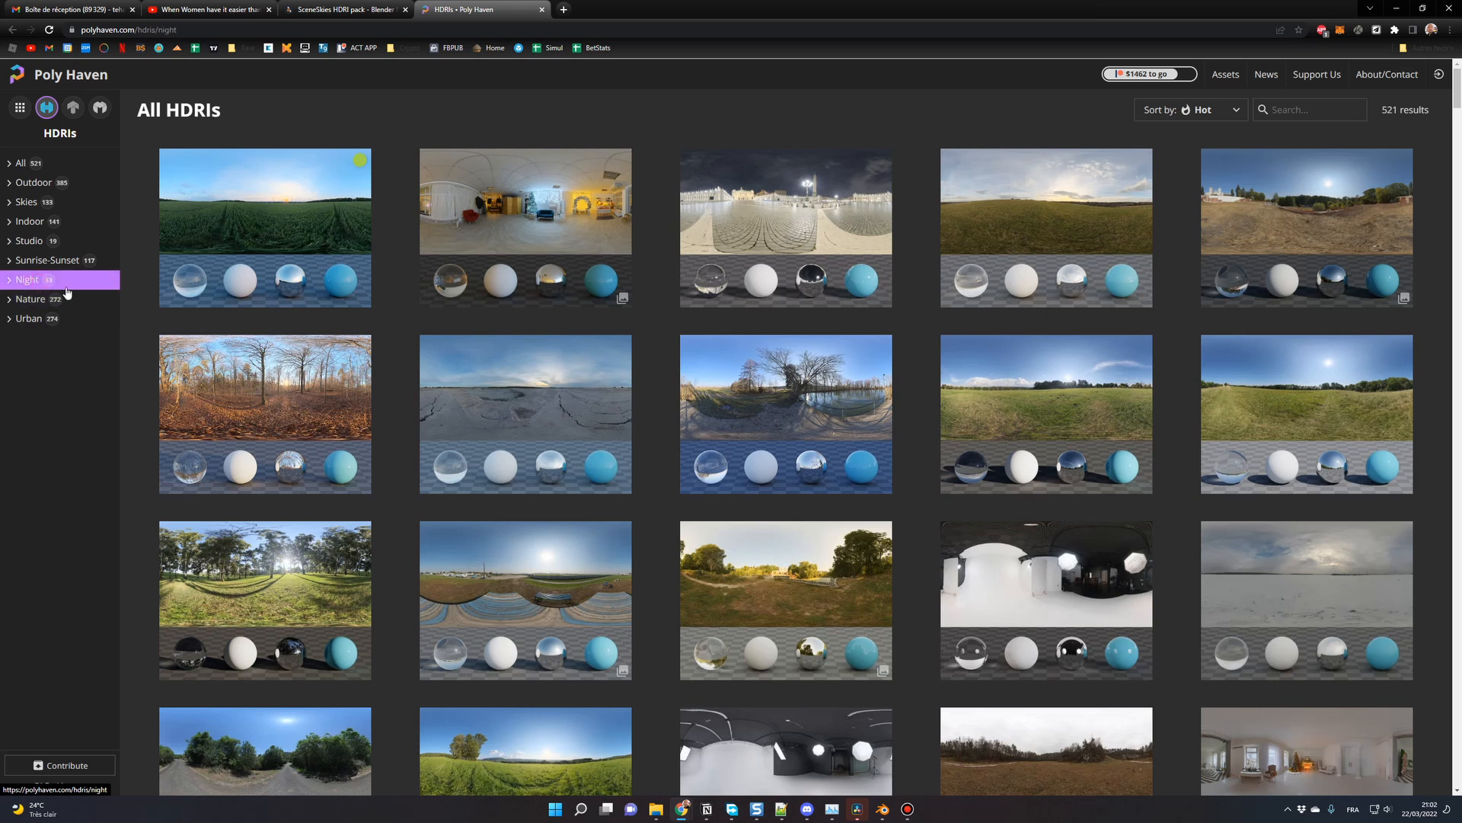
# - Filter Poly Haven's HDRIs to the Night category and look through the available panoramas
pyautogui.click(28, 280)
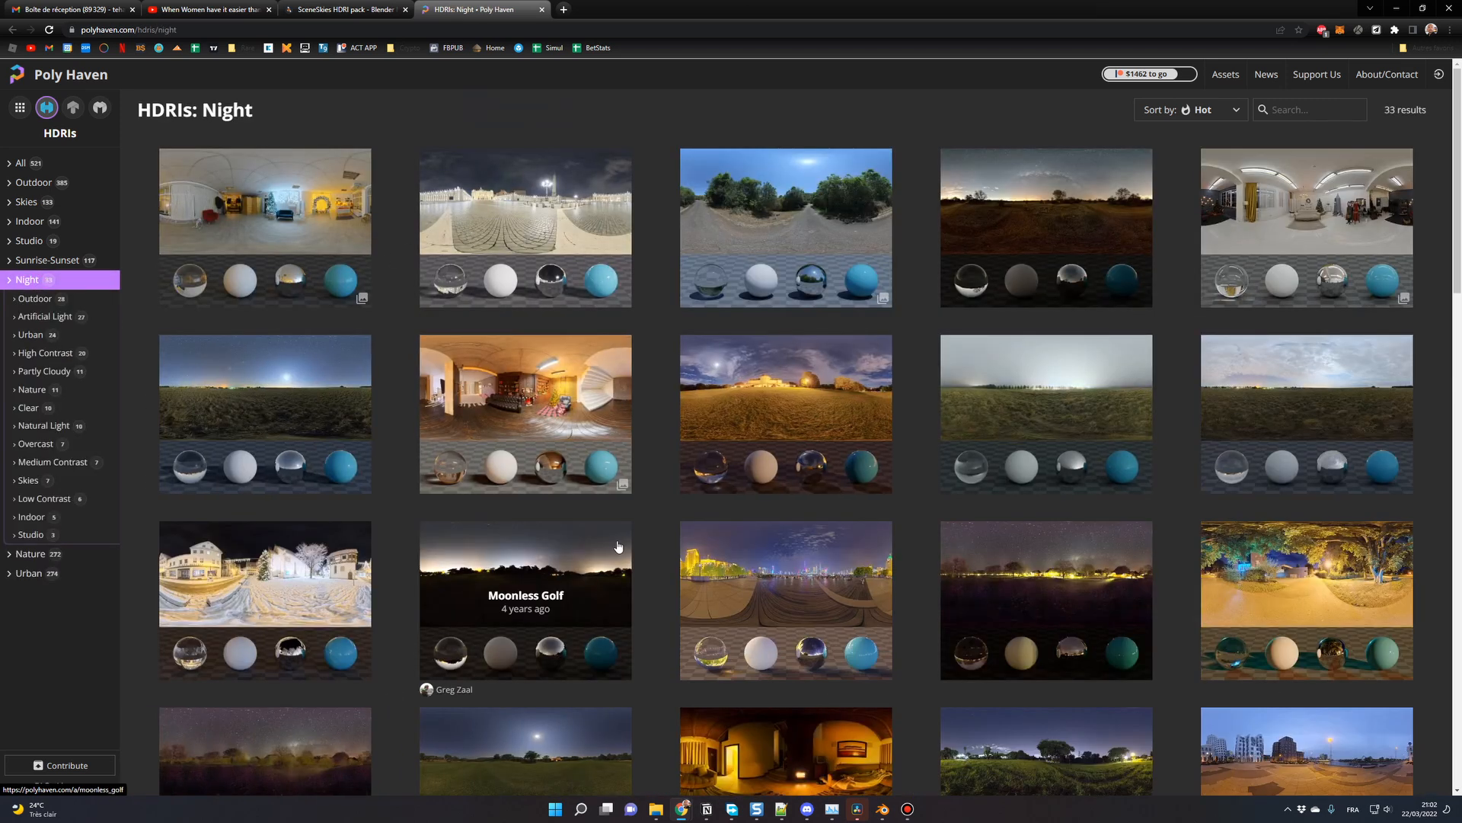
pyautogui.scroll(-2, 618, 547)
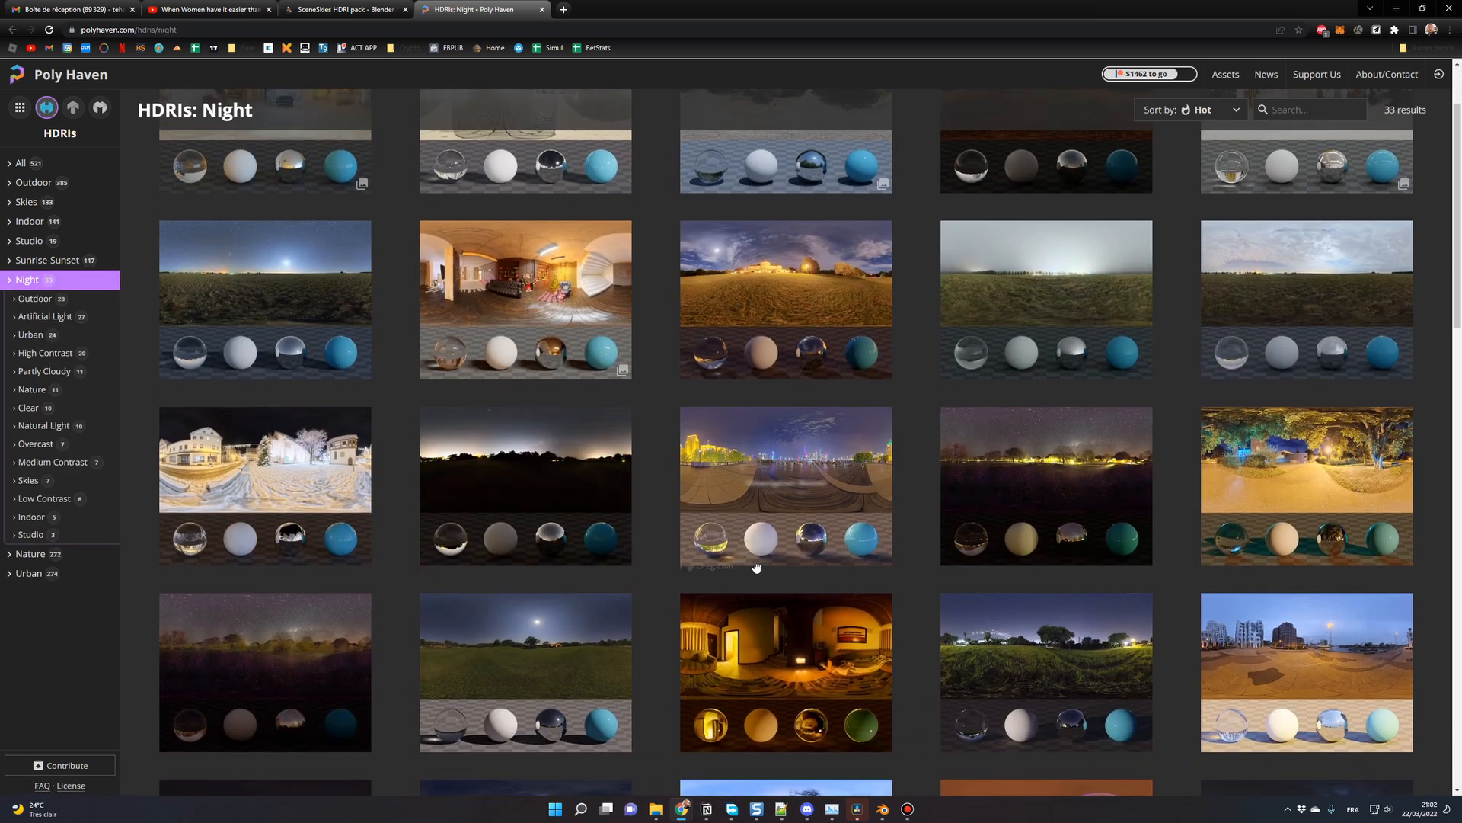
pyautogui.scroll(-4, 756, 566)
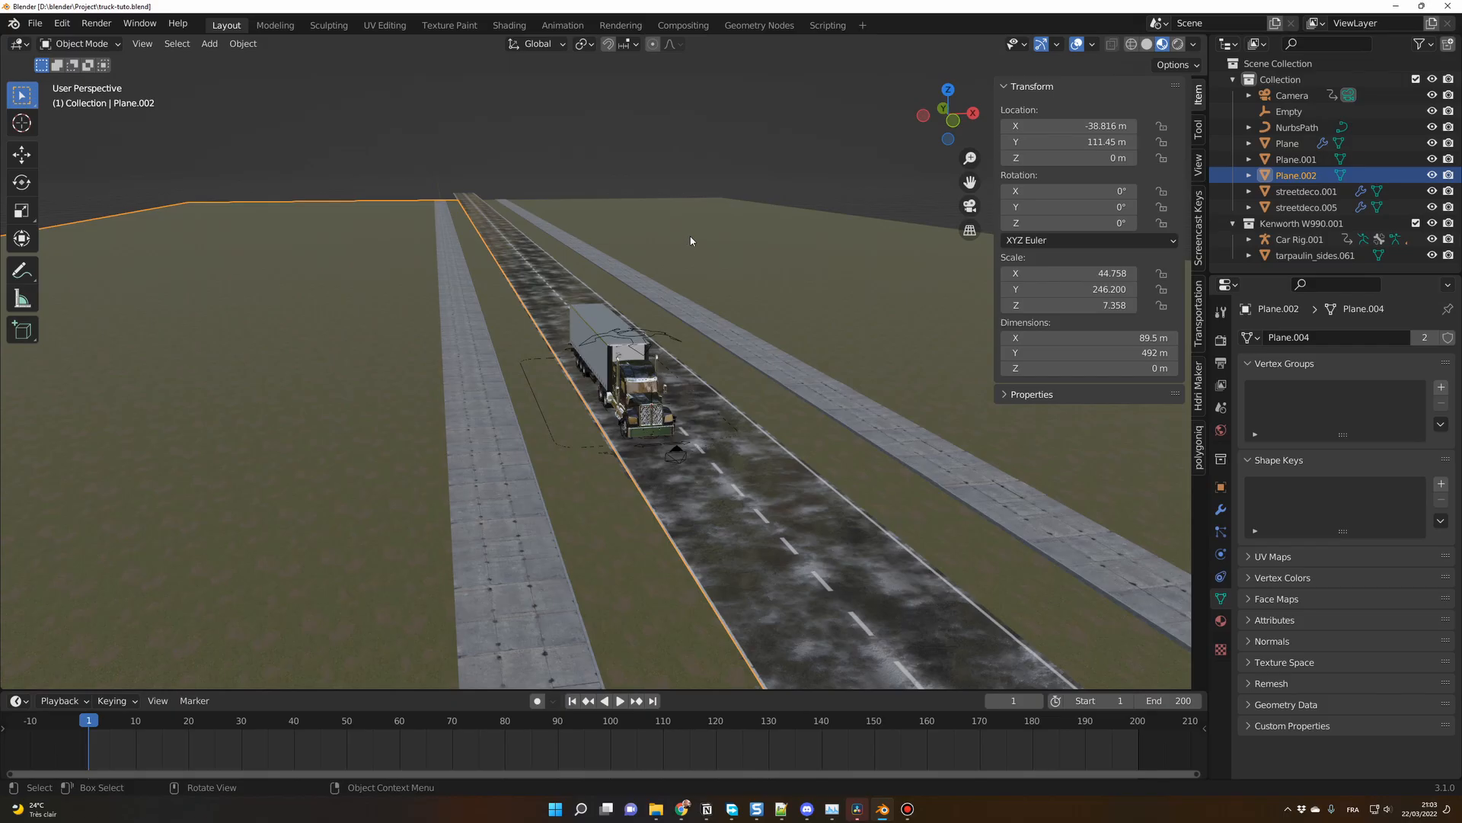
# - Switch to Blender's Shading workspace and show the World node tree with its Background and World Output nodes
pyautogui.click(511, 27)
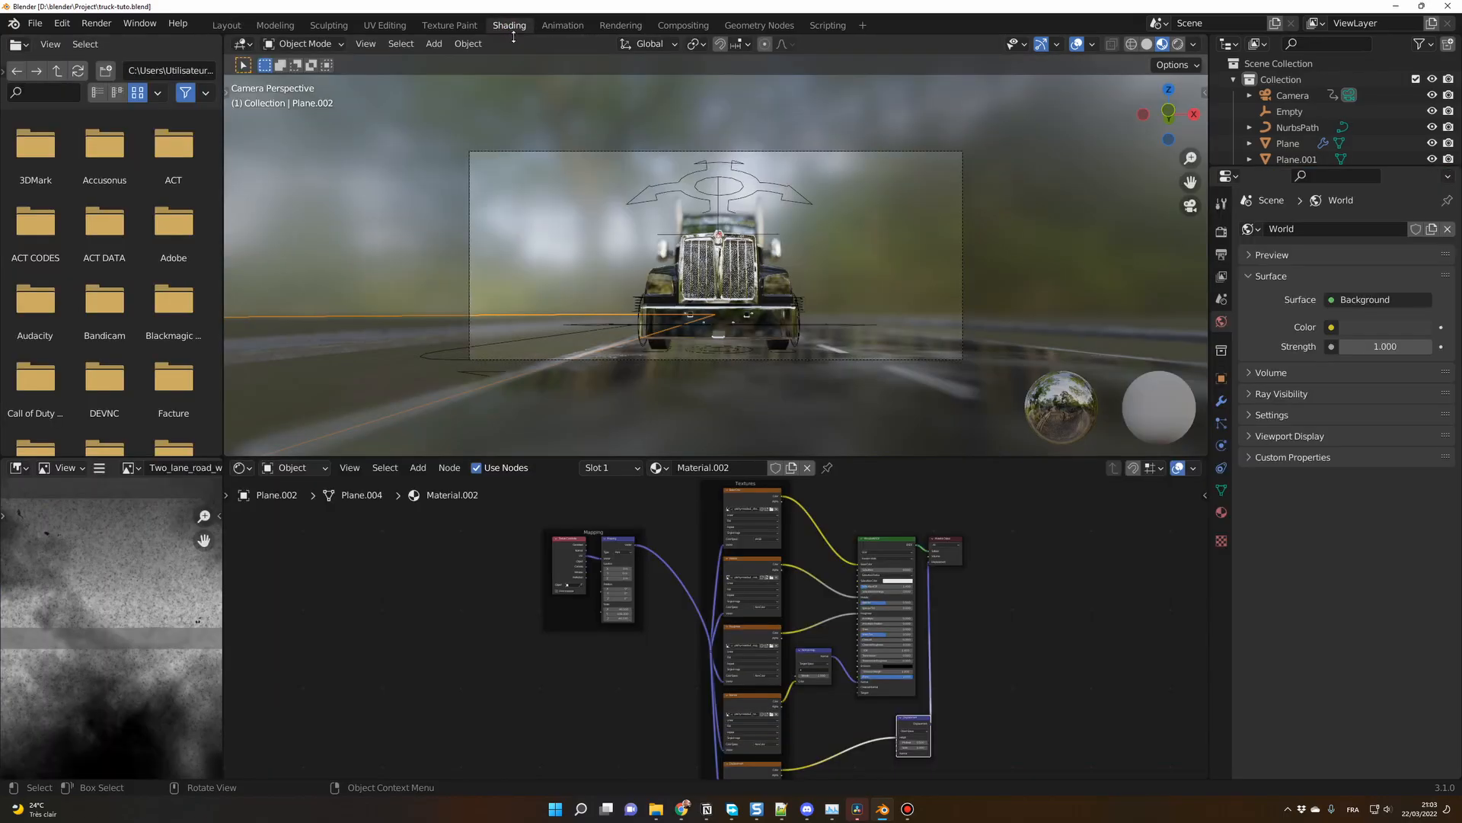
pyautogui.click(294, 468)
pyautogui.click(299, 500)
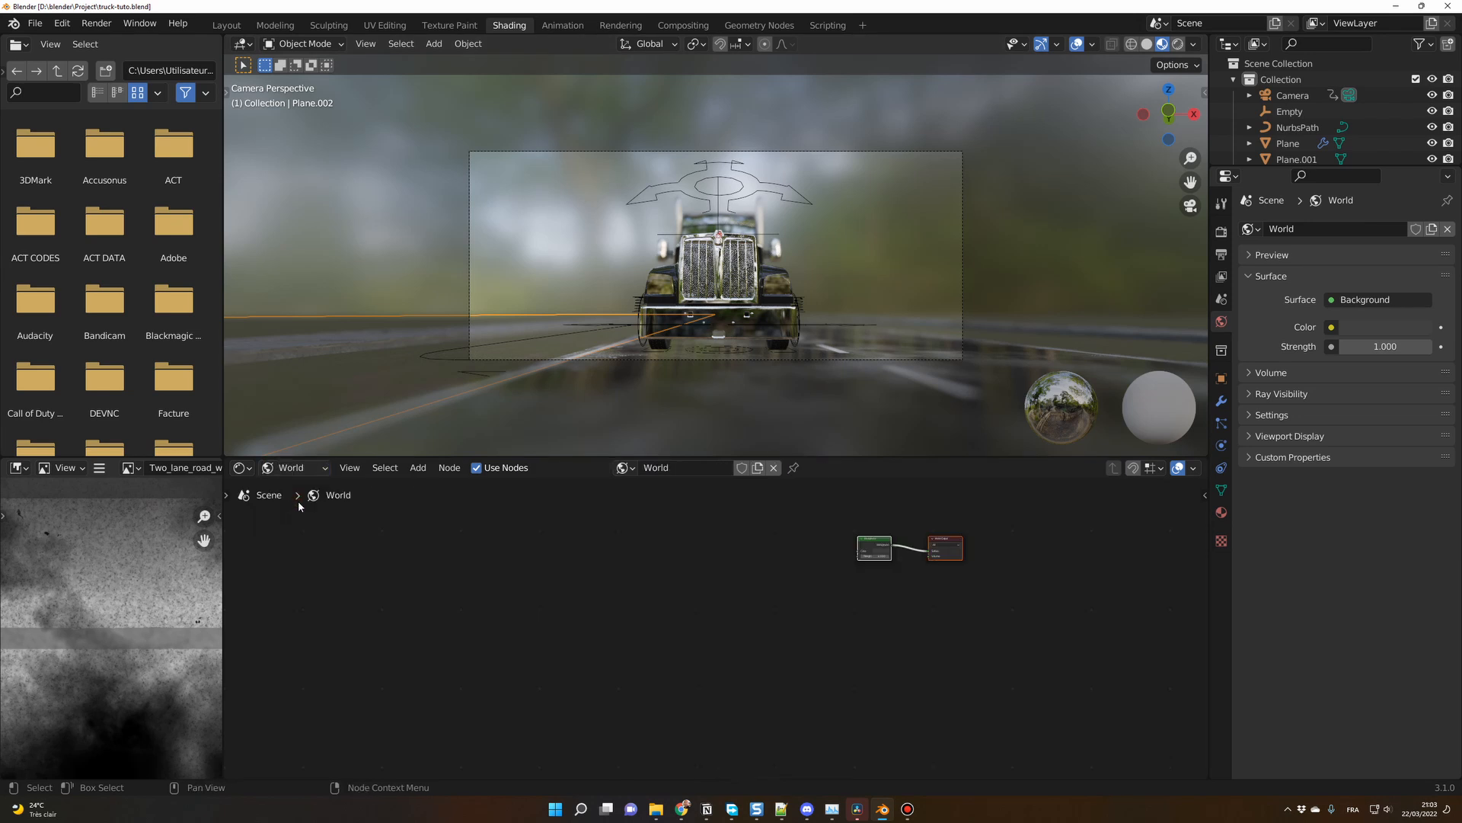
pyautogui.moveTo(910, 536); pyautogui.dragTo(673, 614, button='middle')
pyautogui.scroll(6, 673, 614)
pyautogui.moveTo(562, 586); pyautogui.dragTo(648, 610, button='middle')
pyautogui.scroll(2, 628, 611)
# - Add an Environment Texture node and connect its Color output to the Background node's Color input
pyautogui.hotkey('shift', 'a')
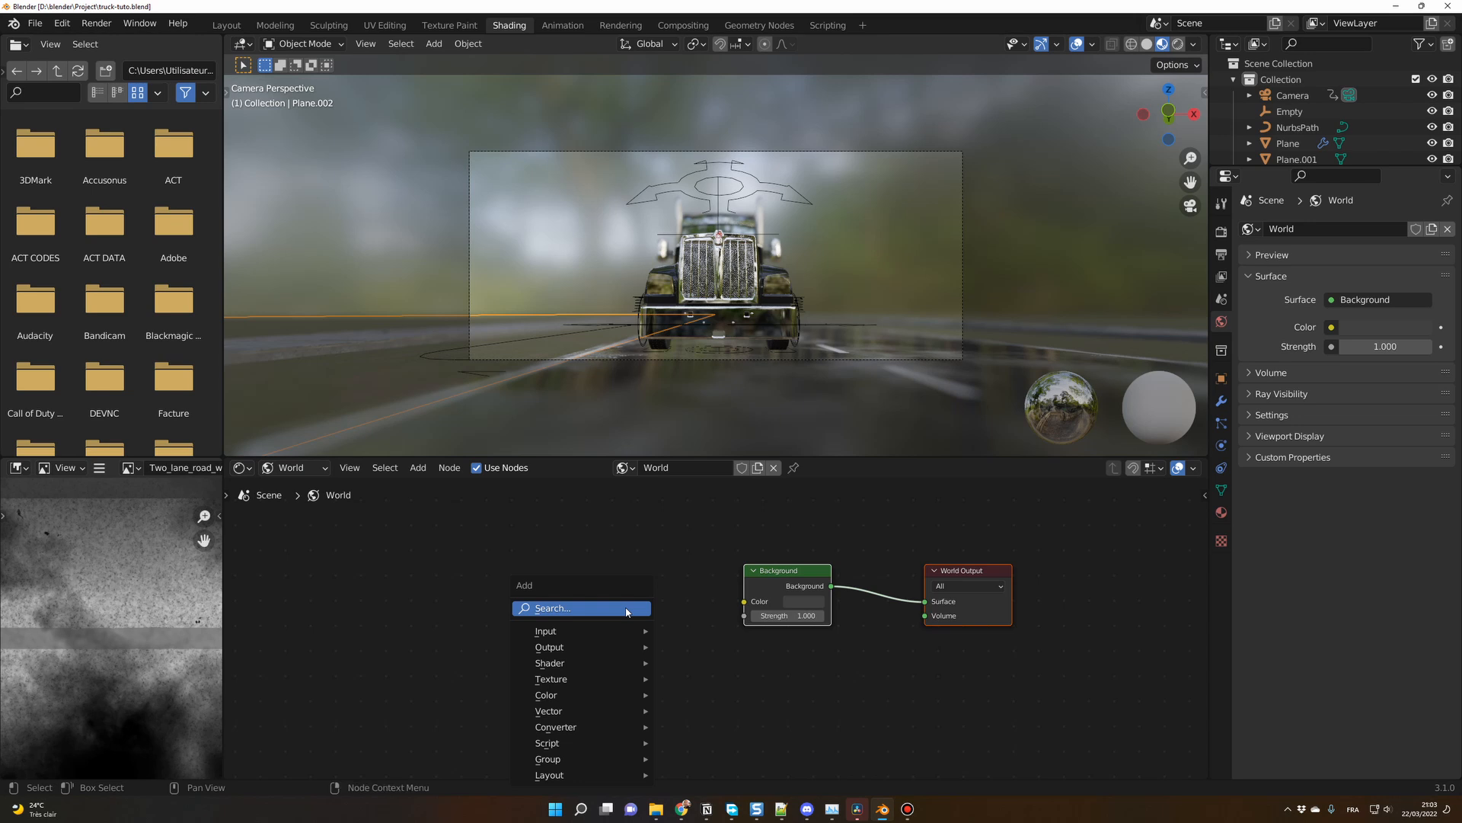
pyautogui.click(626, 607)
pyautogui.write('env')
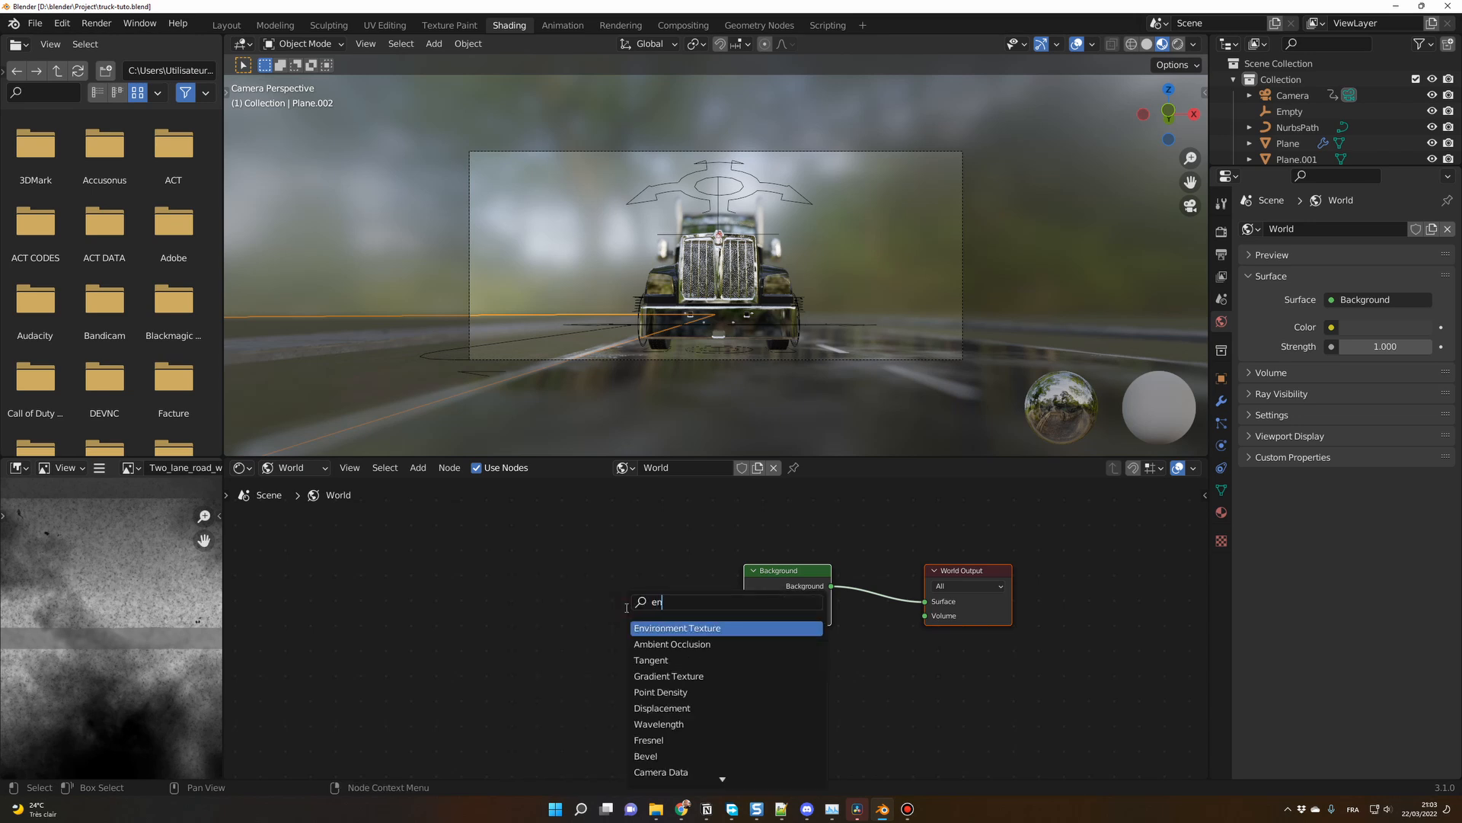
pyautogui.click(680, 627)
pyautogui.click(573, 599)
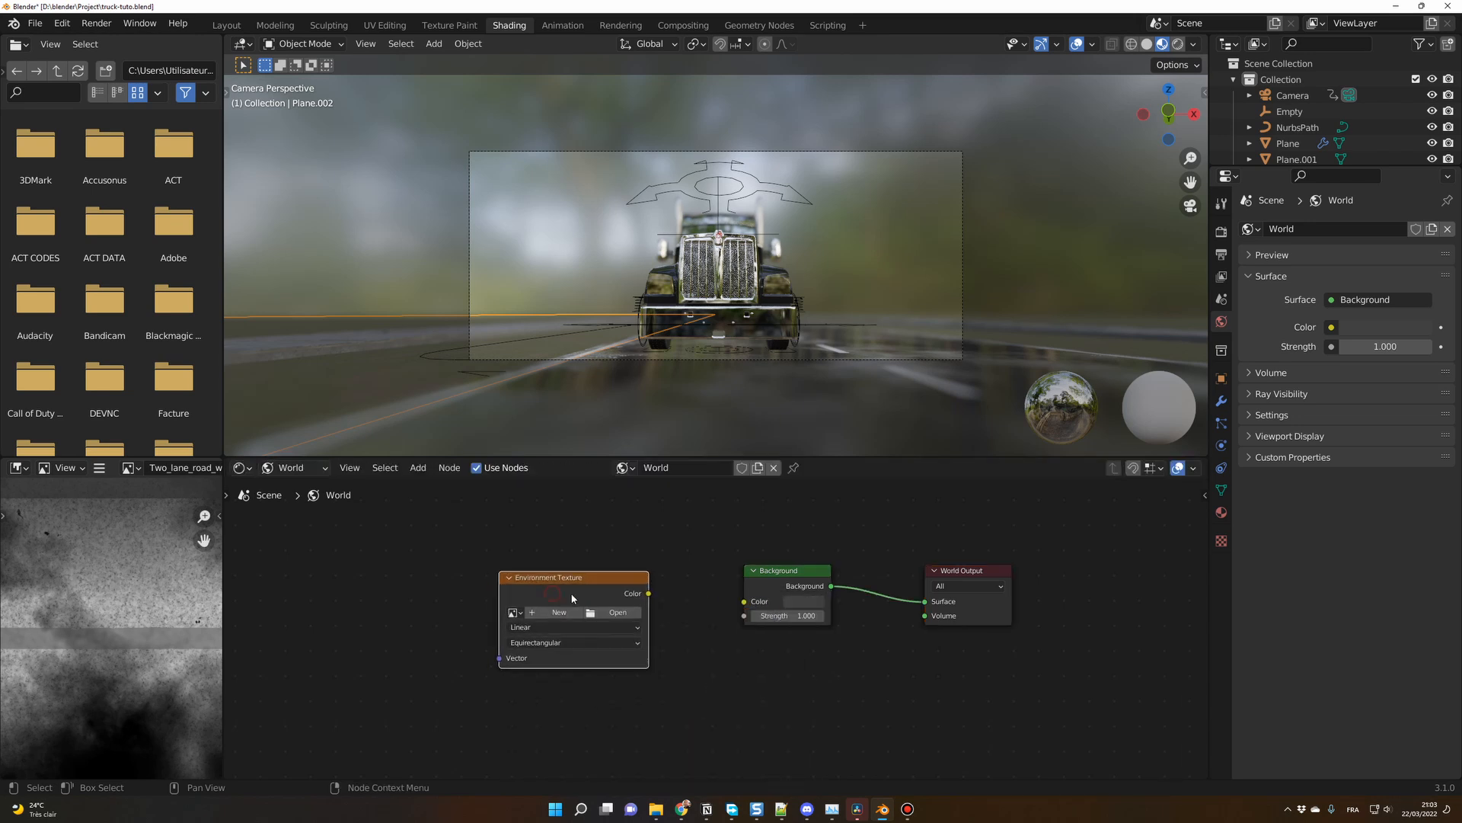
pyautogui.moveTo(649, 594); pyautogui.dragTo(744, 601)
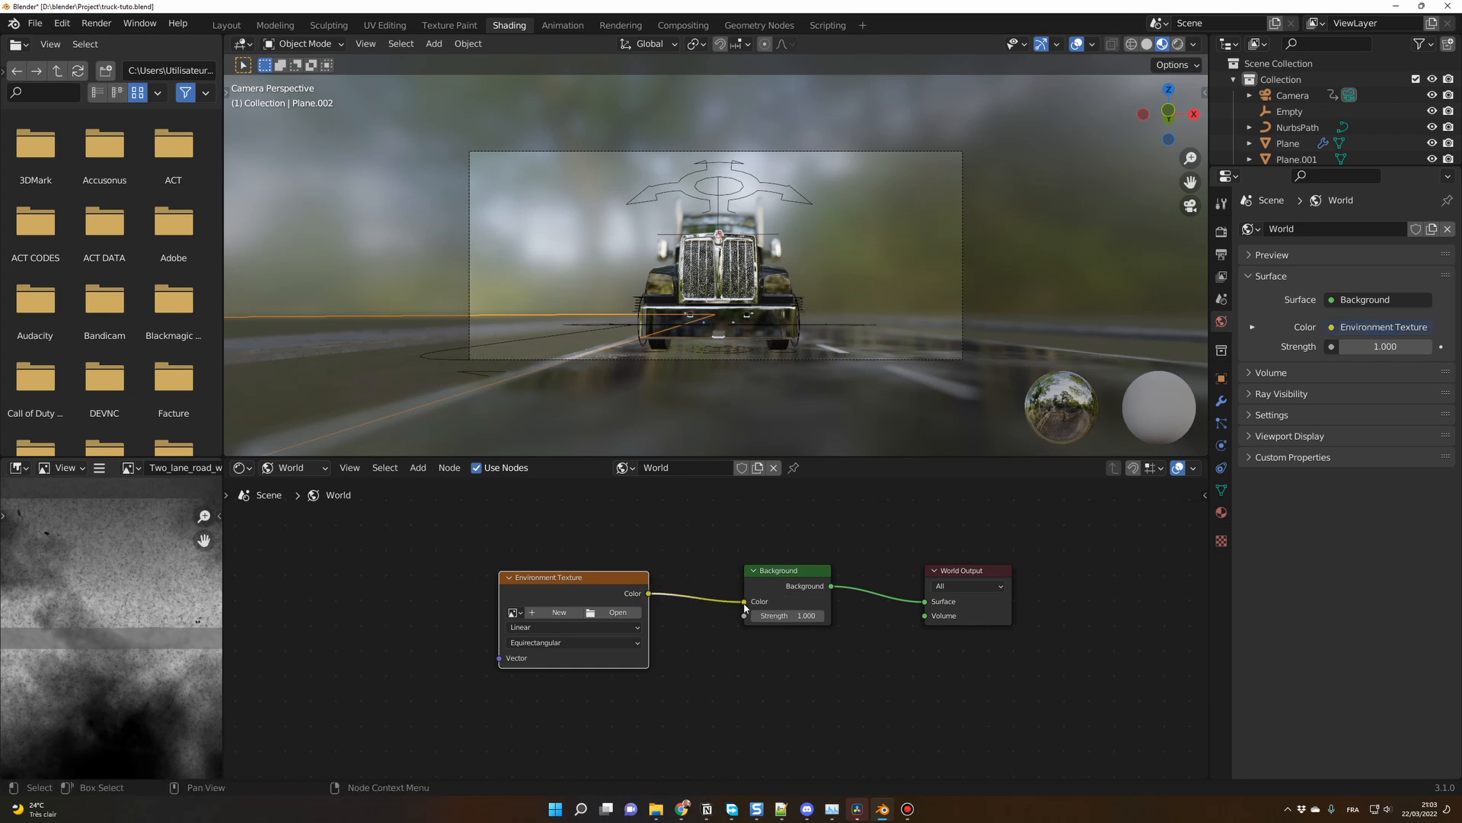
# - Load blue_lagoon_night_4k.exr from the D:\blender\Hdri folder into the Environment Texture node
pyautogui.click(617, 613)
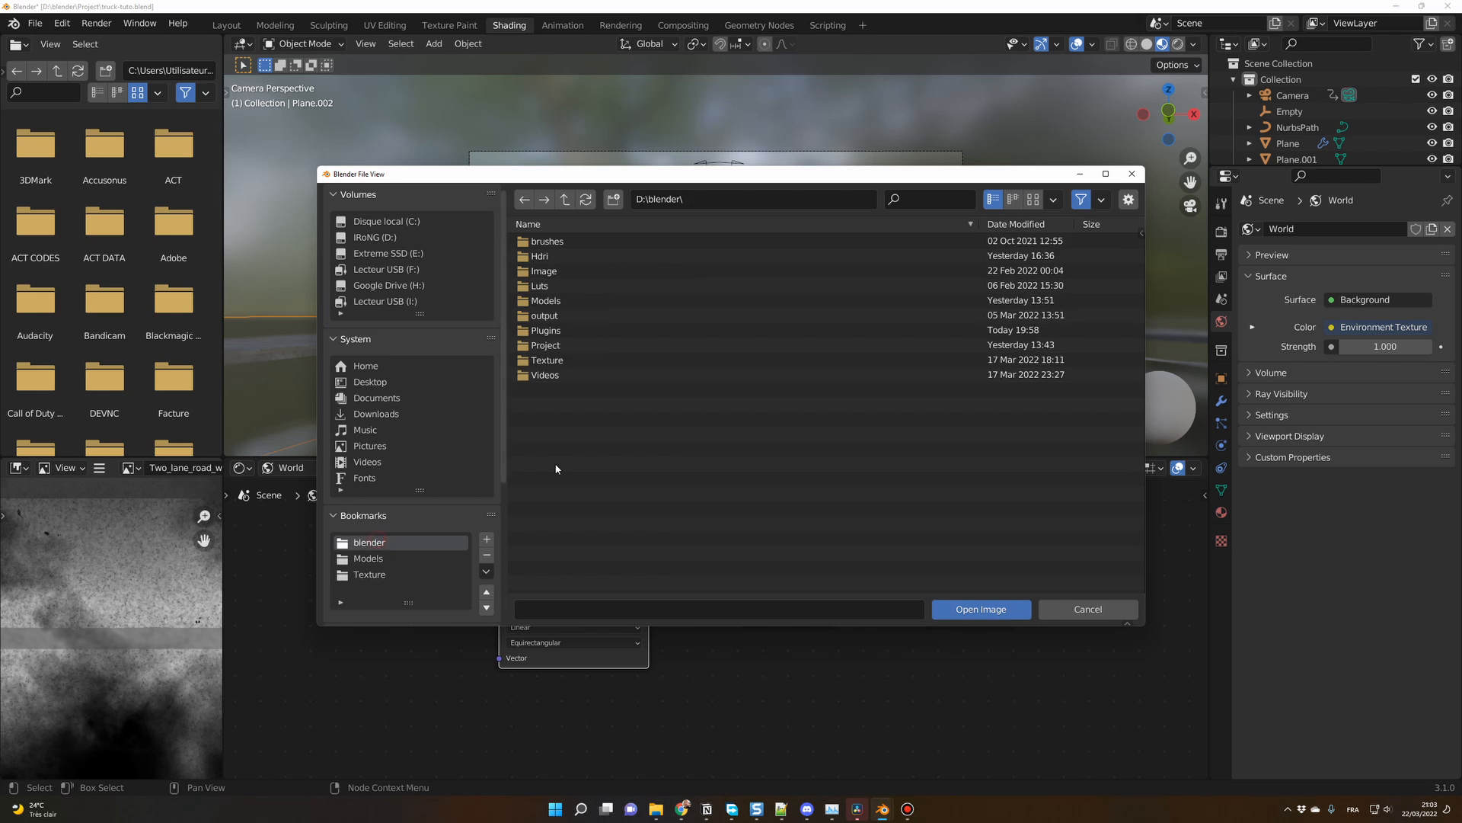
pyautogui.doubleClick(539, 255)
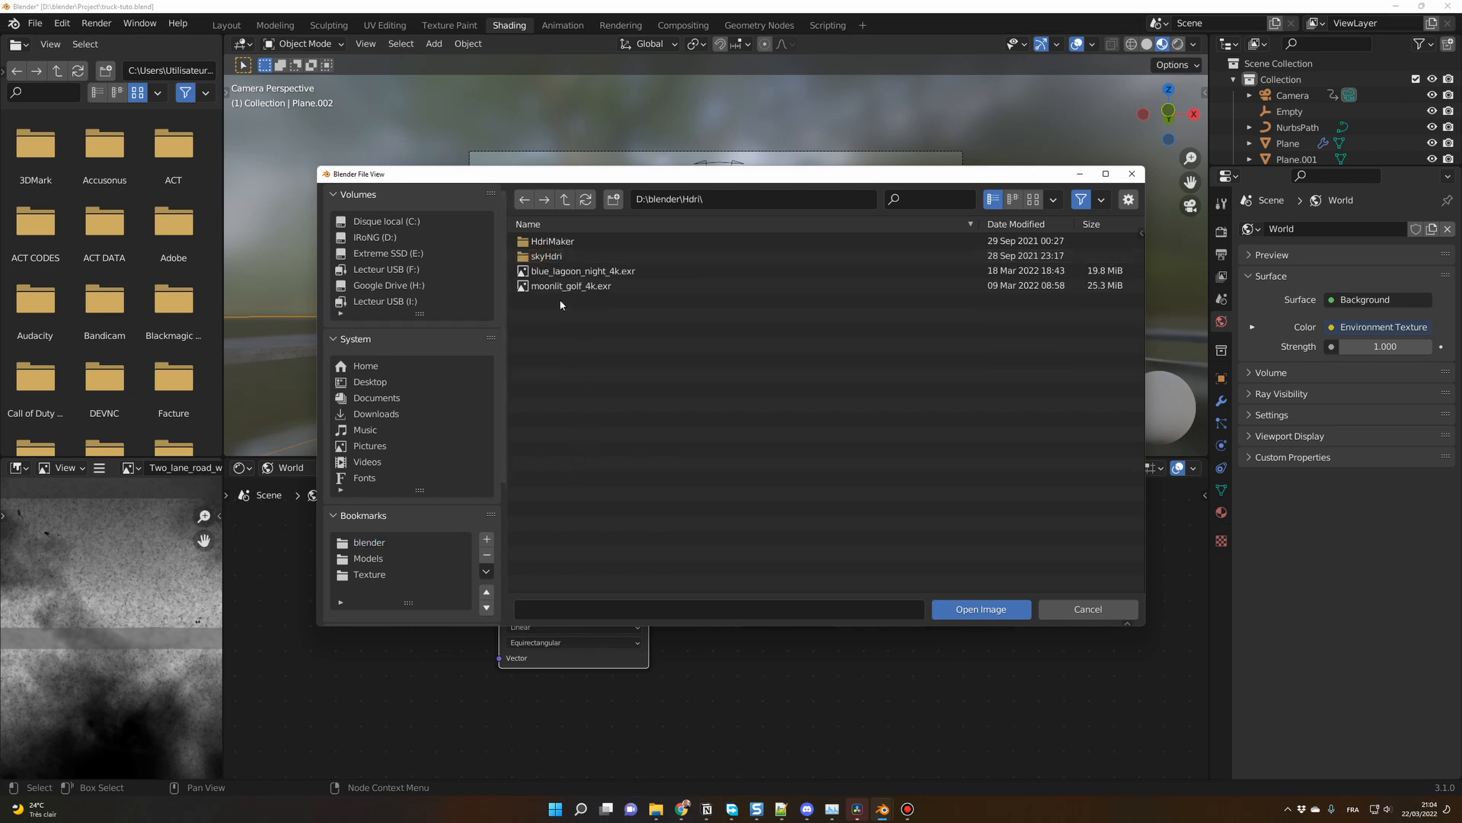
pyautogui.doubleClick(583, 271)
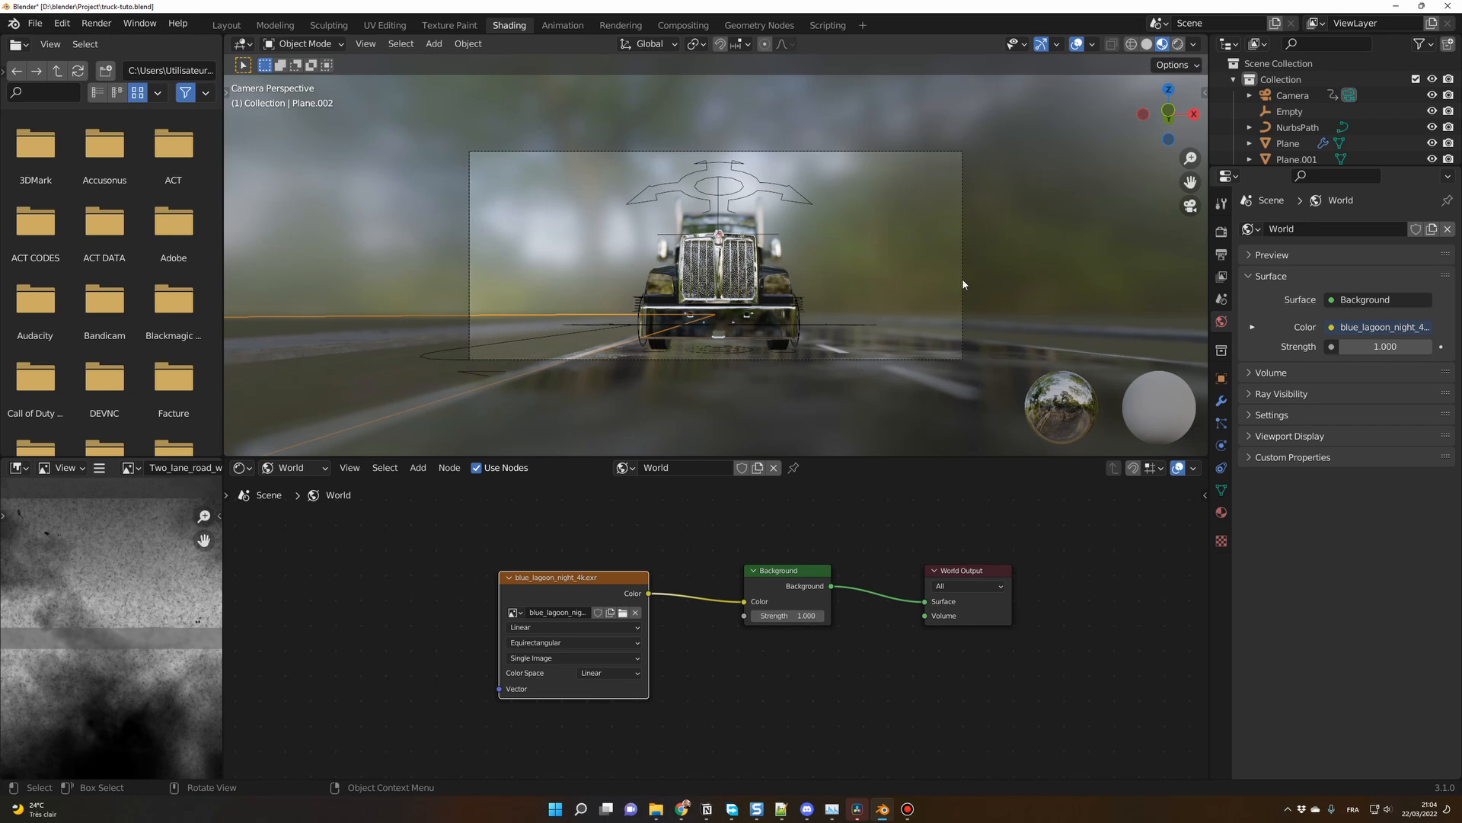
# - Switch the viewport to Rendered shading and set the camera's depth-of-field F-Stop to 0.9
pyautogui.press('z')
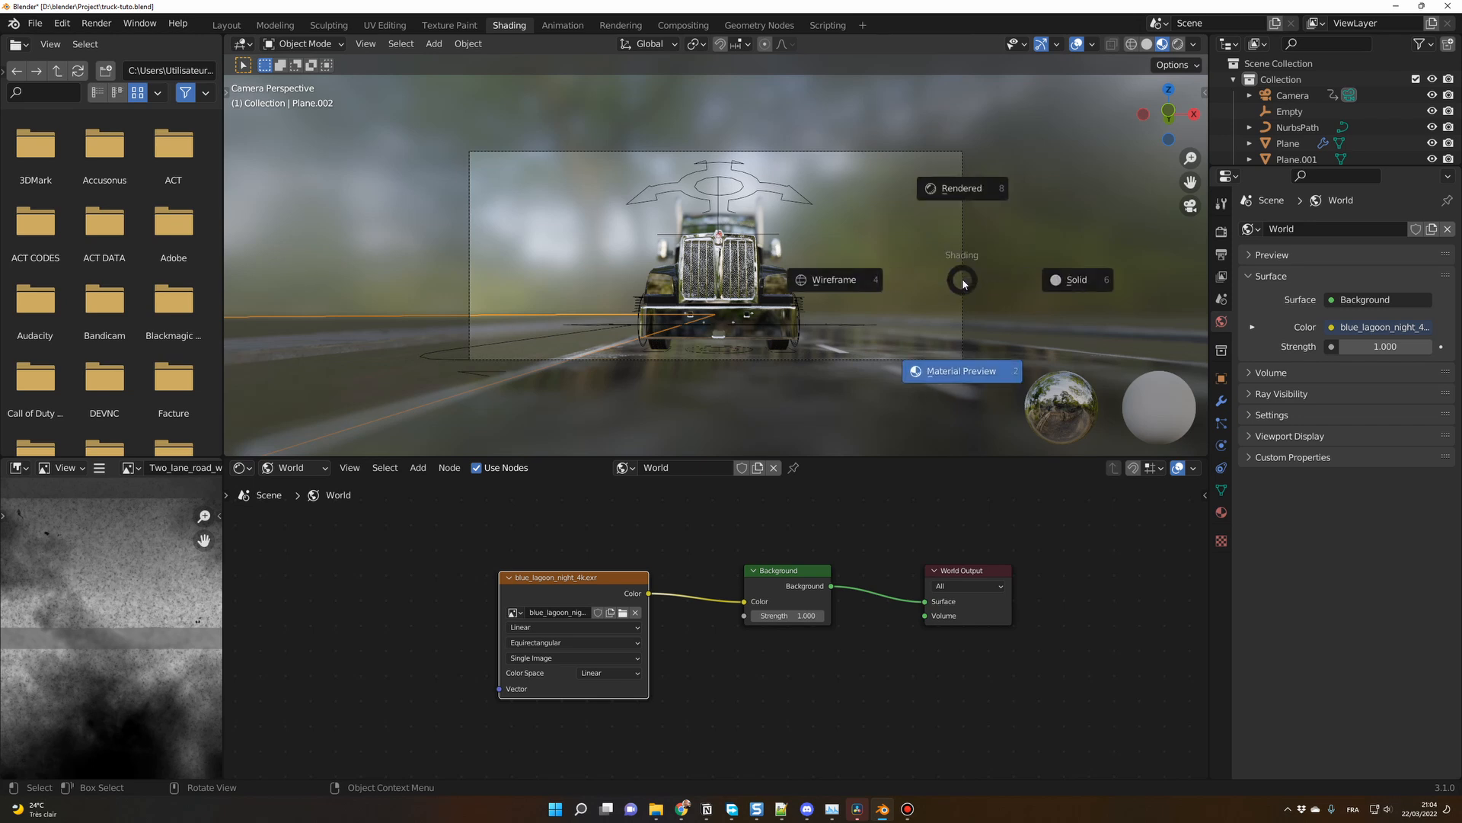
pyautogui.click(974, 185)
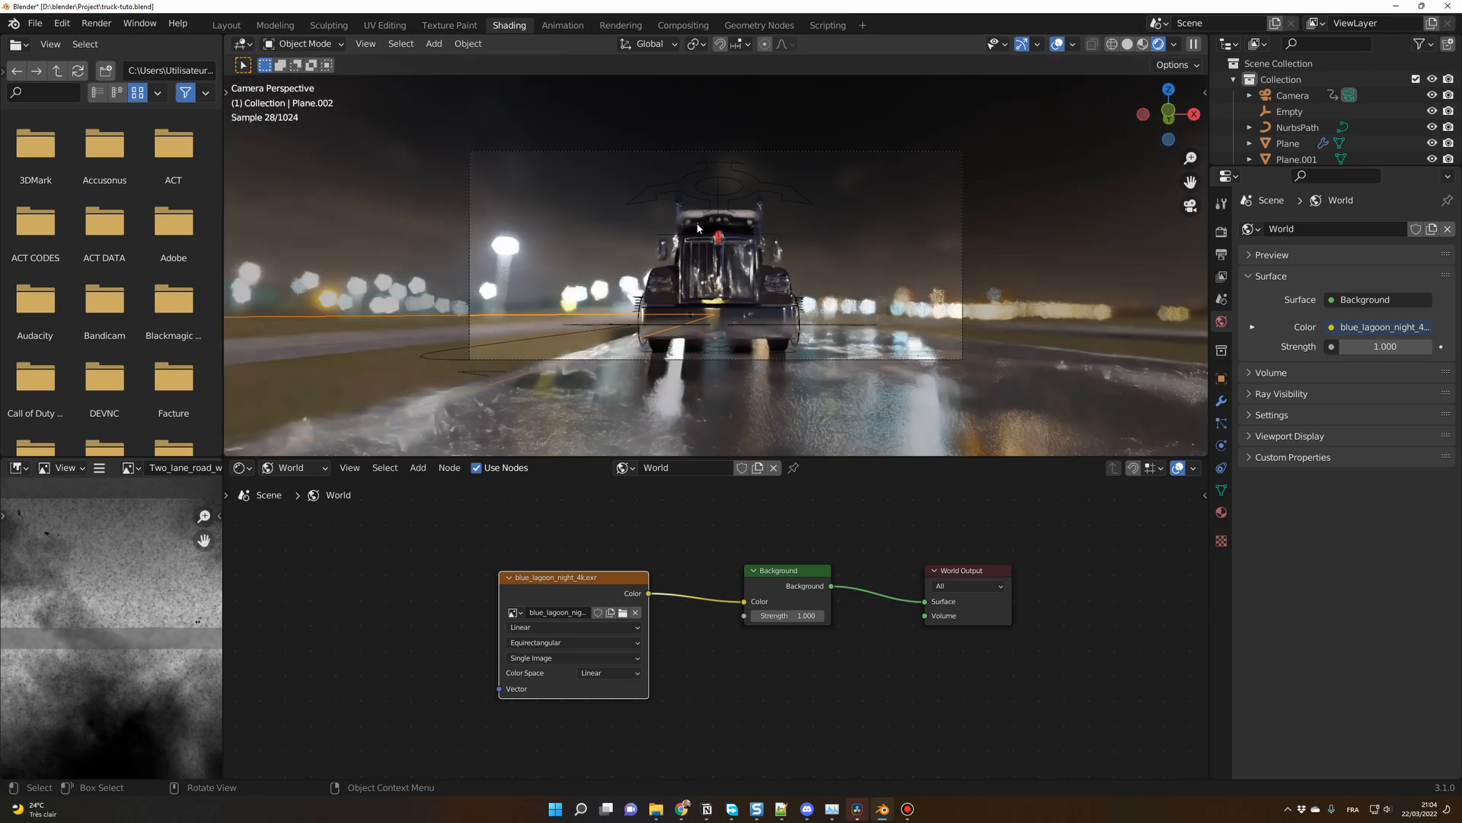
pyautogui.click(1293, 96)
pyautogui.click(1222, 447)
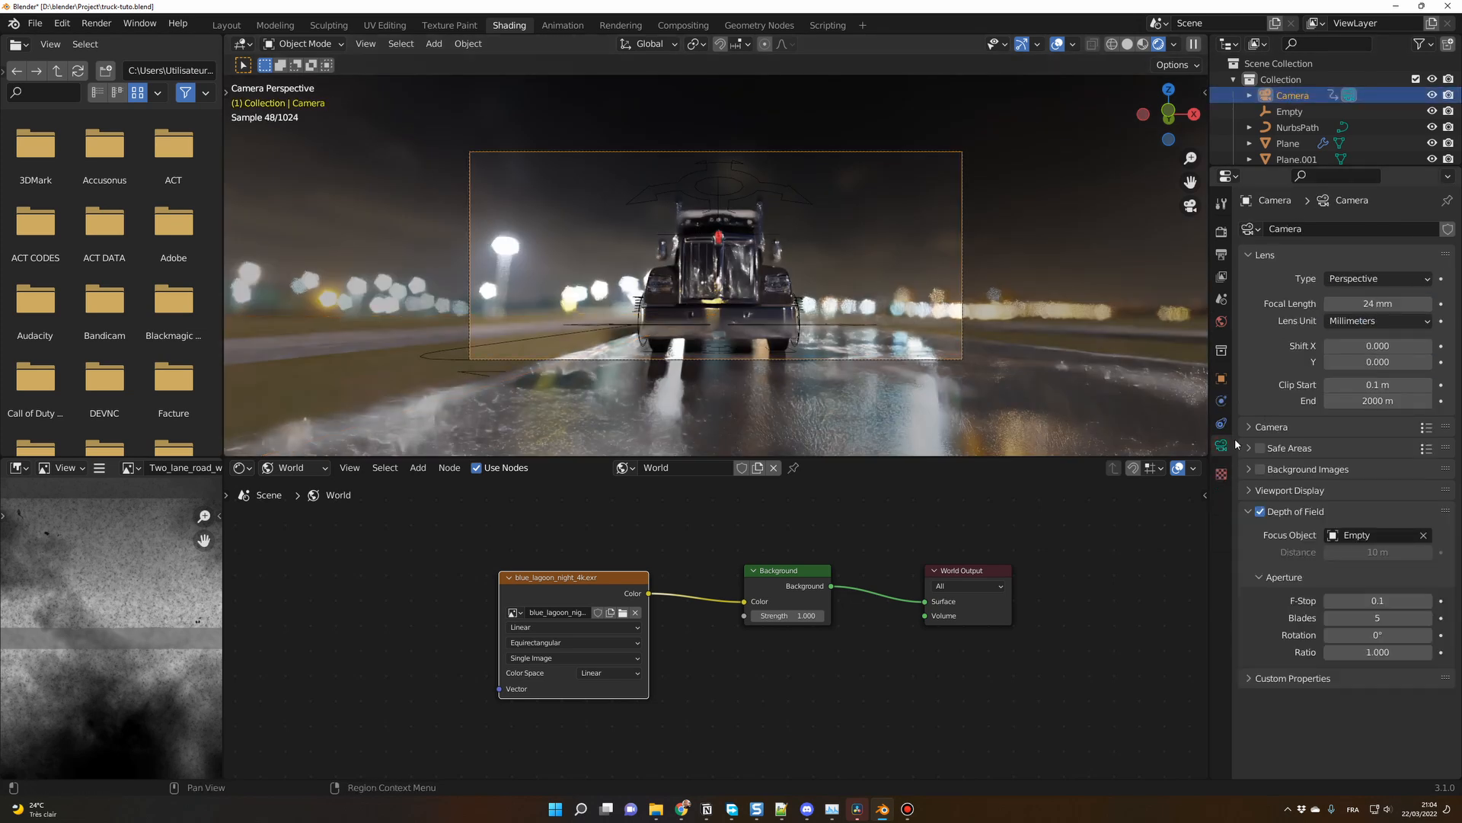
pyautogui.click(1364, 599)
pyautogui.write('0.9')
pyautogui.press('Return')
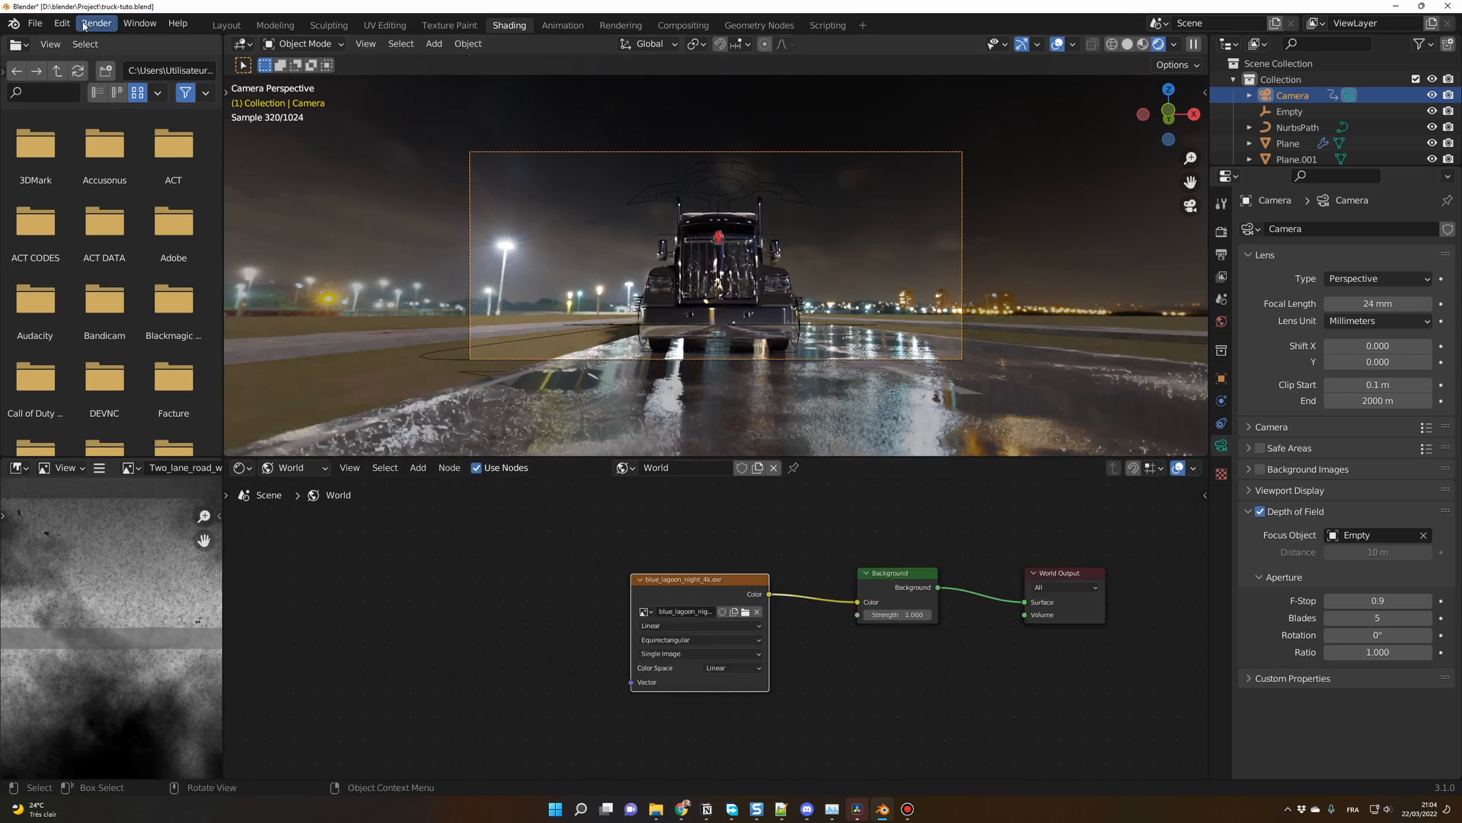
# - Check in the add-on preferences whether Node Wrangler is enabled
pyautogui.click(60, 22)
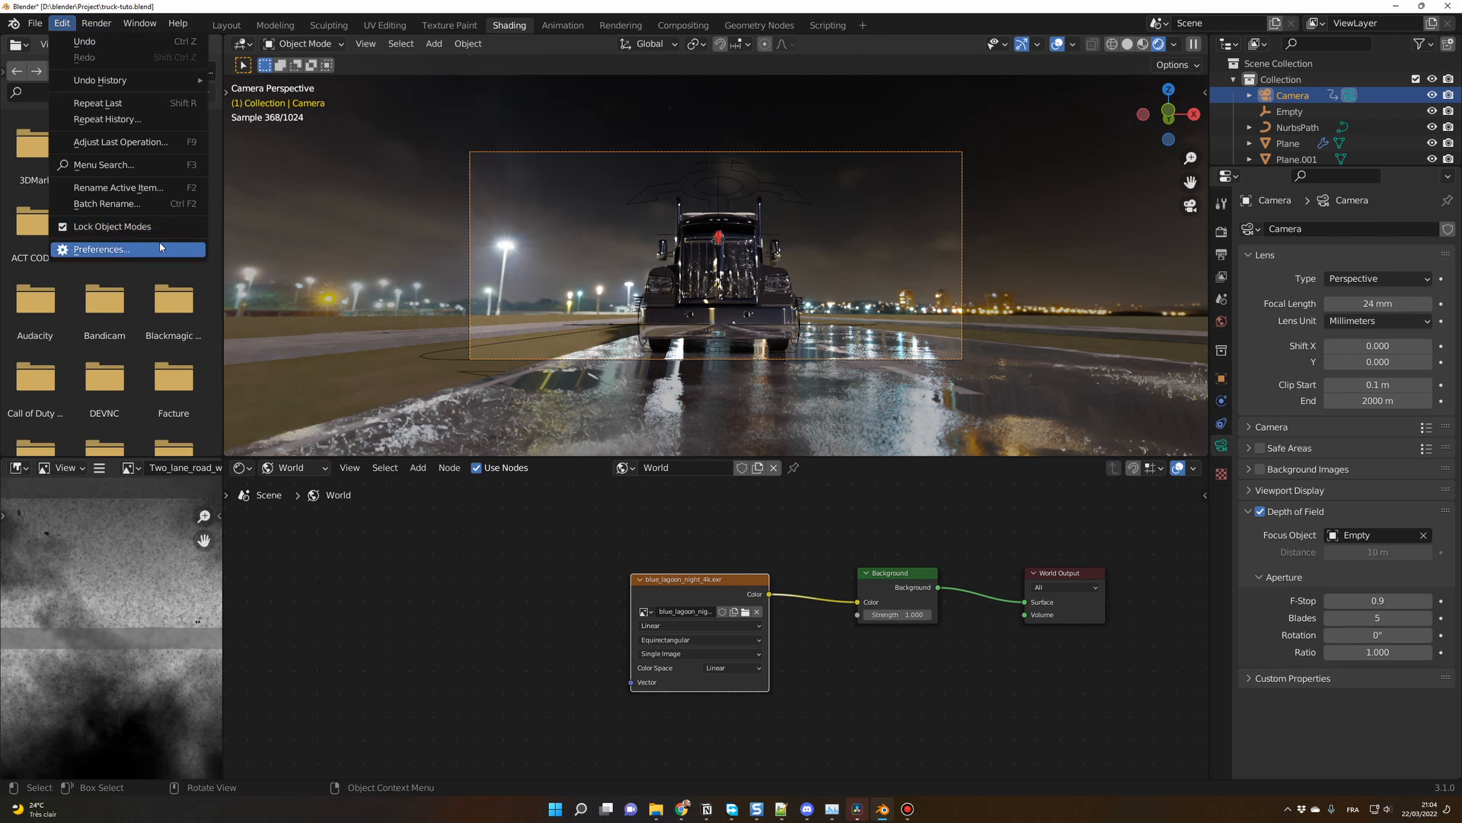
pyautogui.click(101, 249)
pyautogui.click(62, 185)
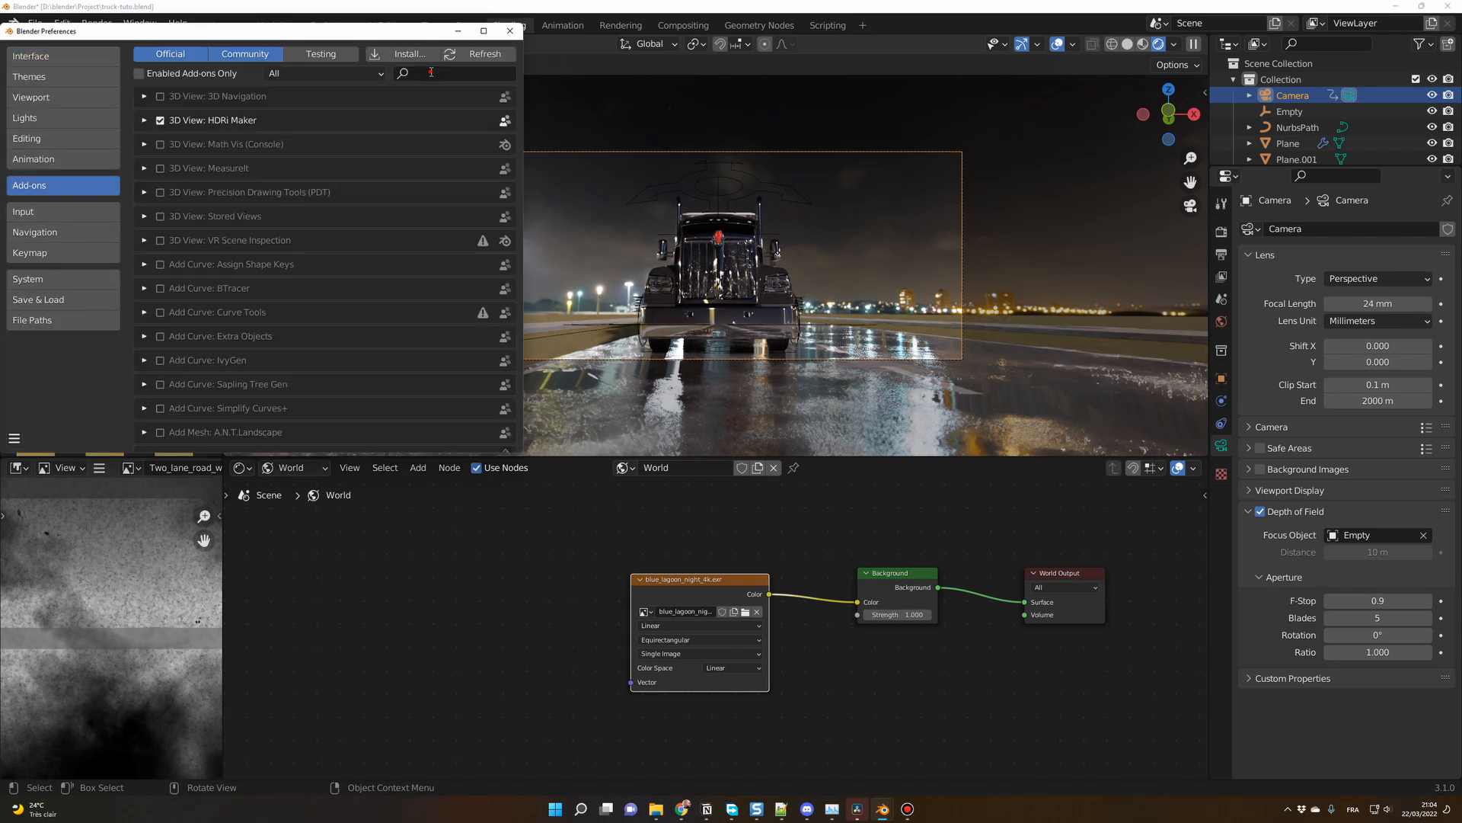
pyautogui.click(431, 73)
pyautogui.write('wran')
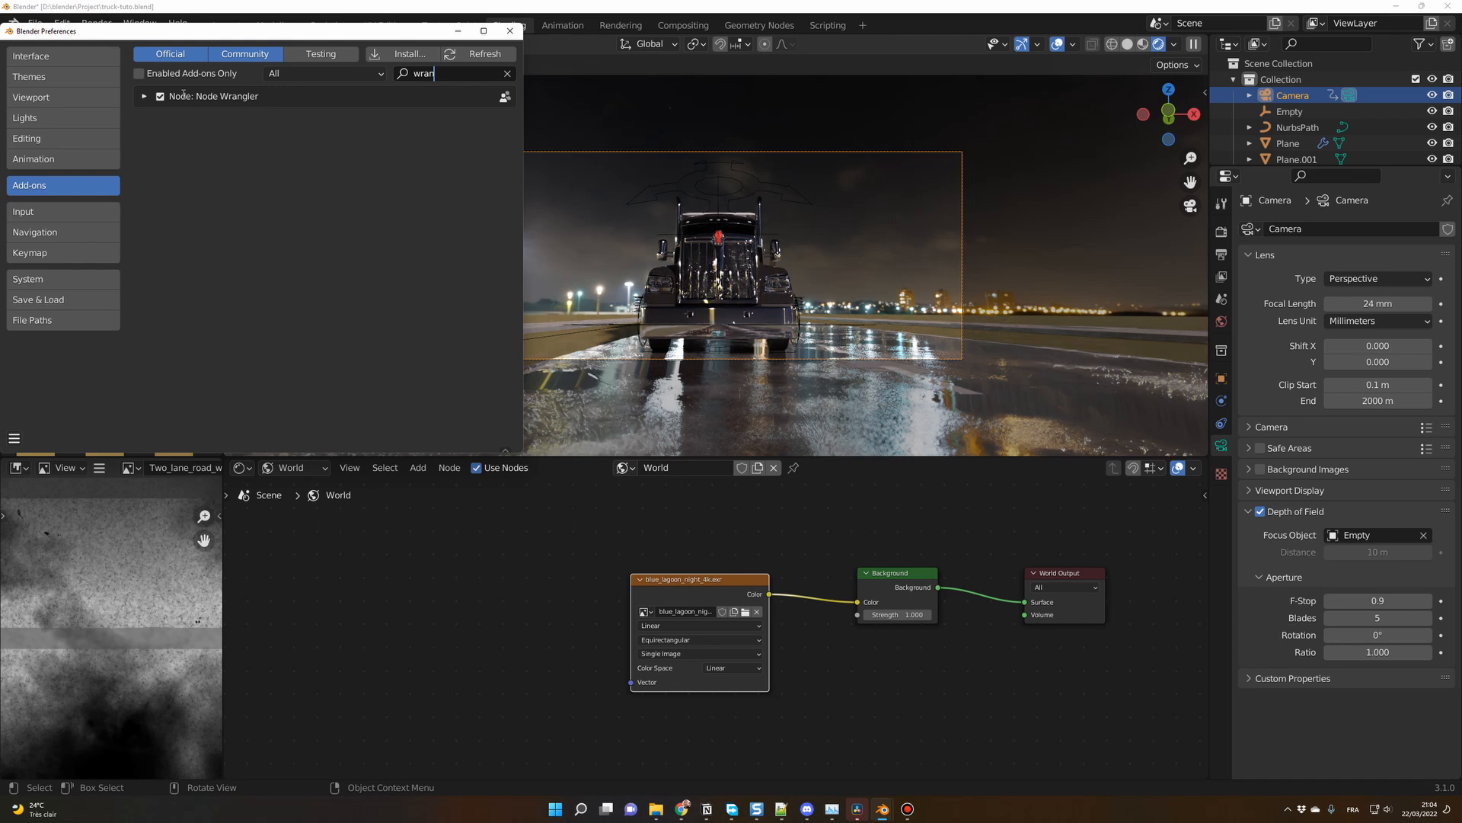
pyautogui.click(457, 31)
# - Add Mapping and Texture Coordinate nodes to the environment texture with Node Wrangler and set the Background strength to 0.01
pyautogui.click(706, 580)
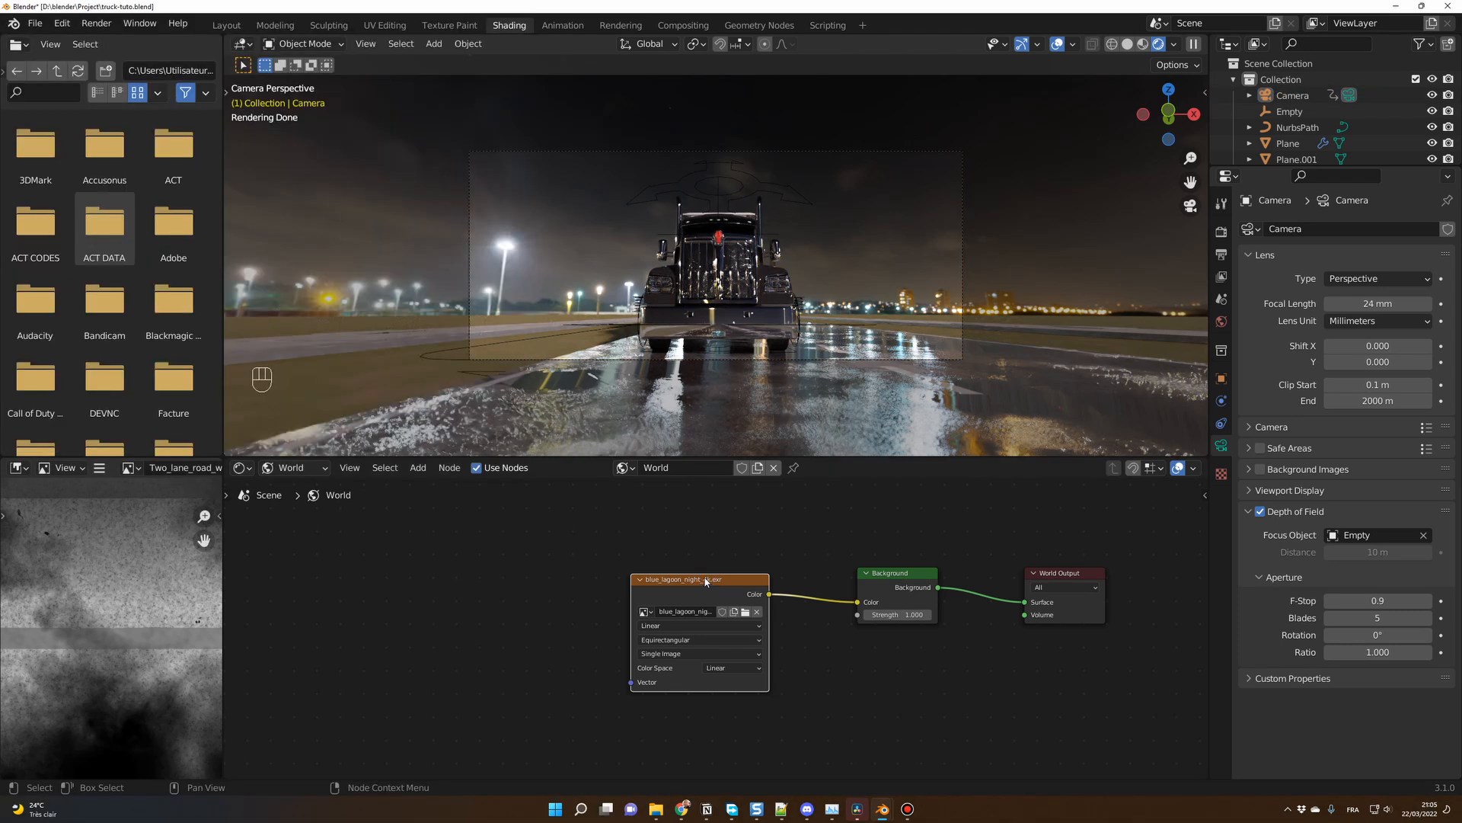
pyautogui.hotkey('ctrl', 't')
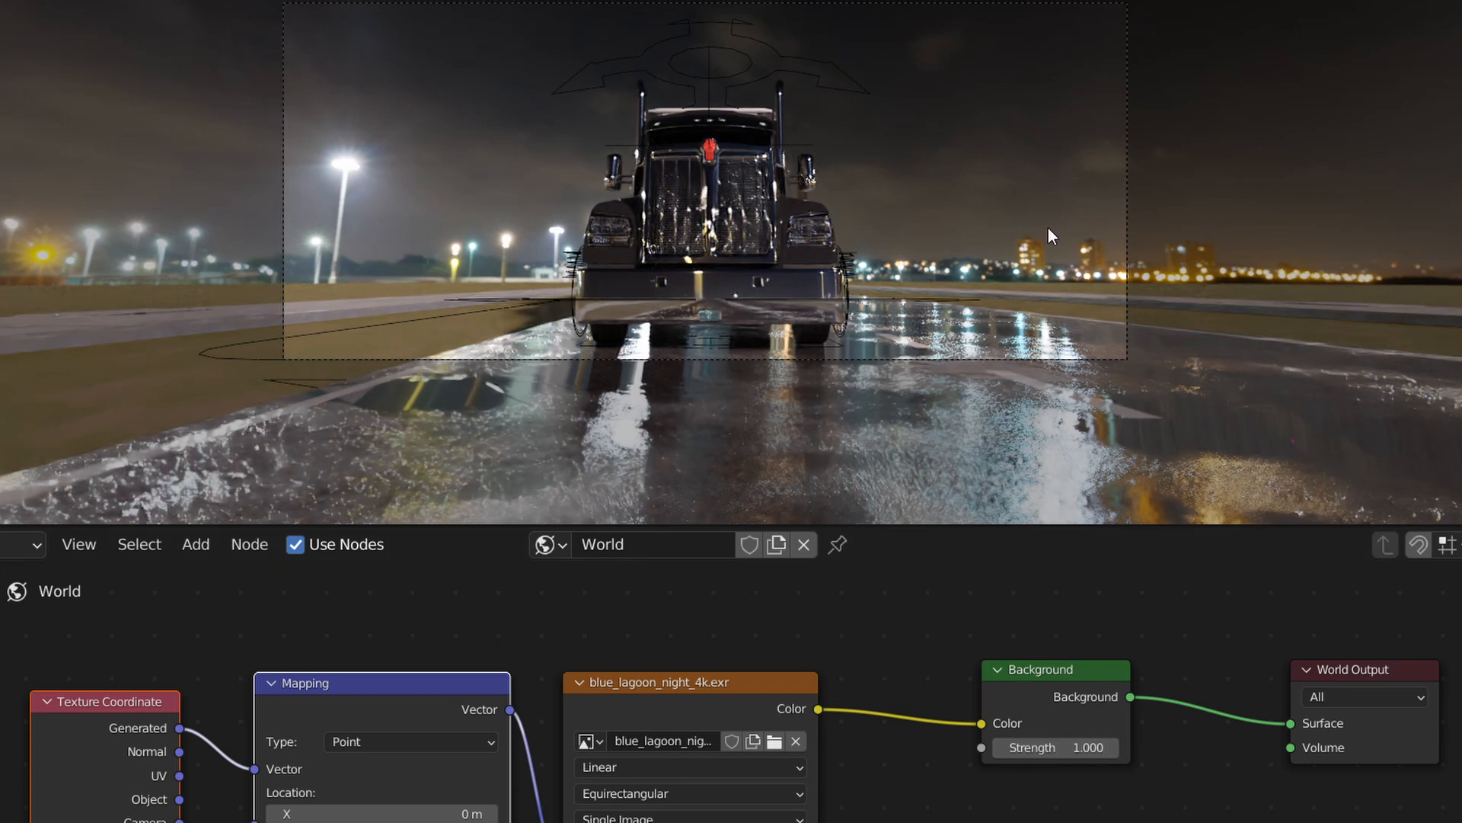
pyautogui.click(1072, 752)
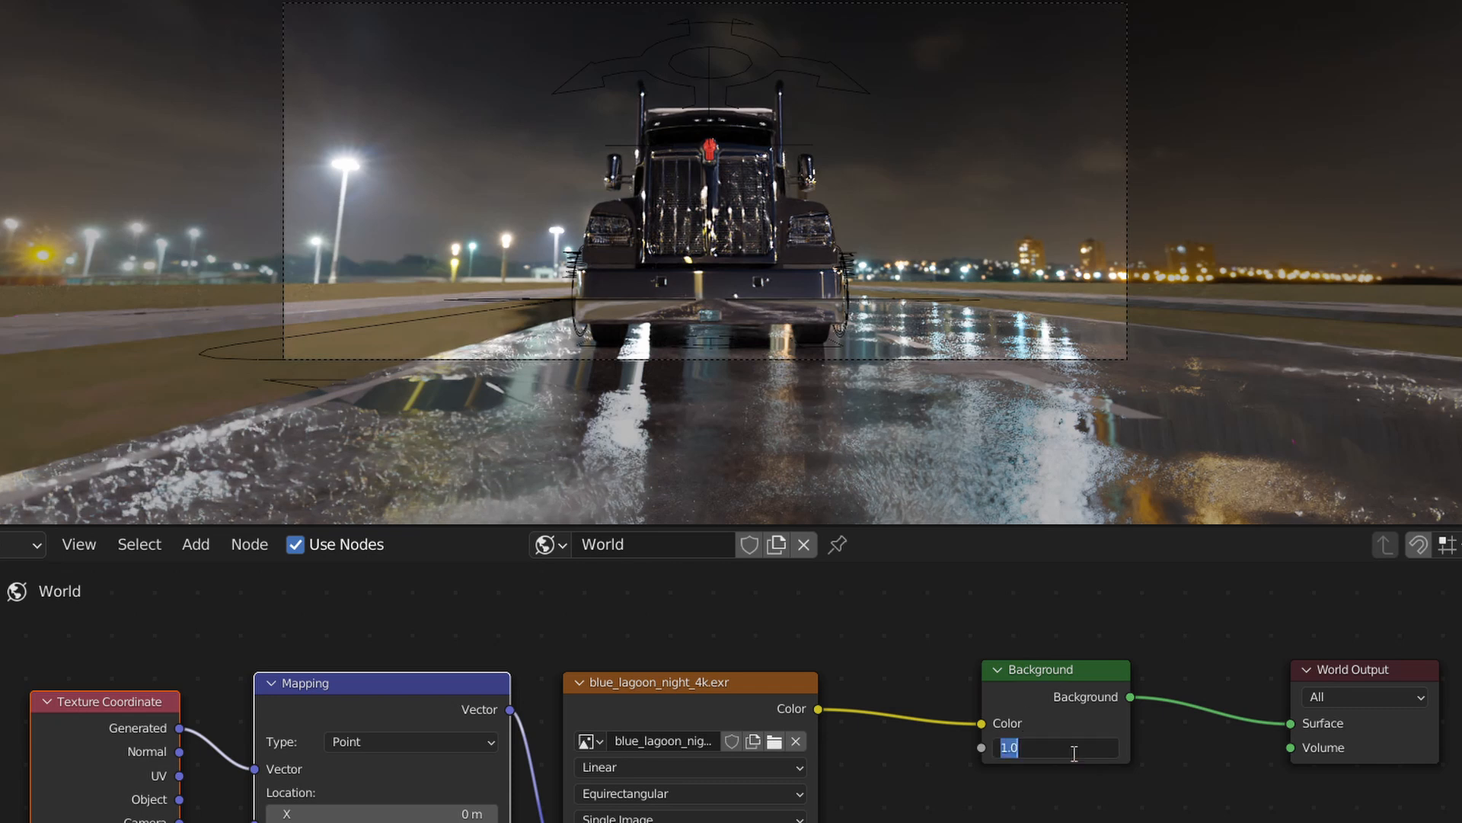
pyautogui.write('0.01')
pyautogui.press('Return')
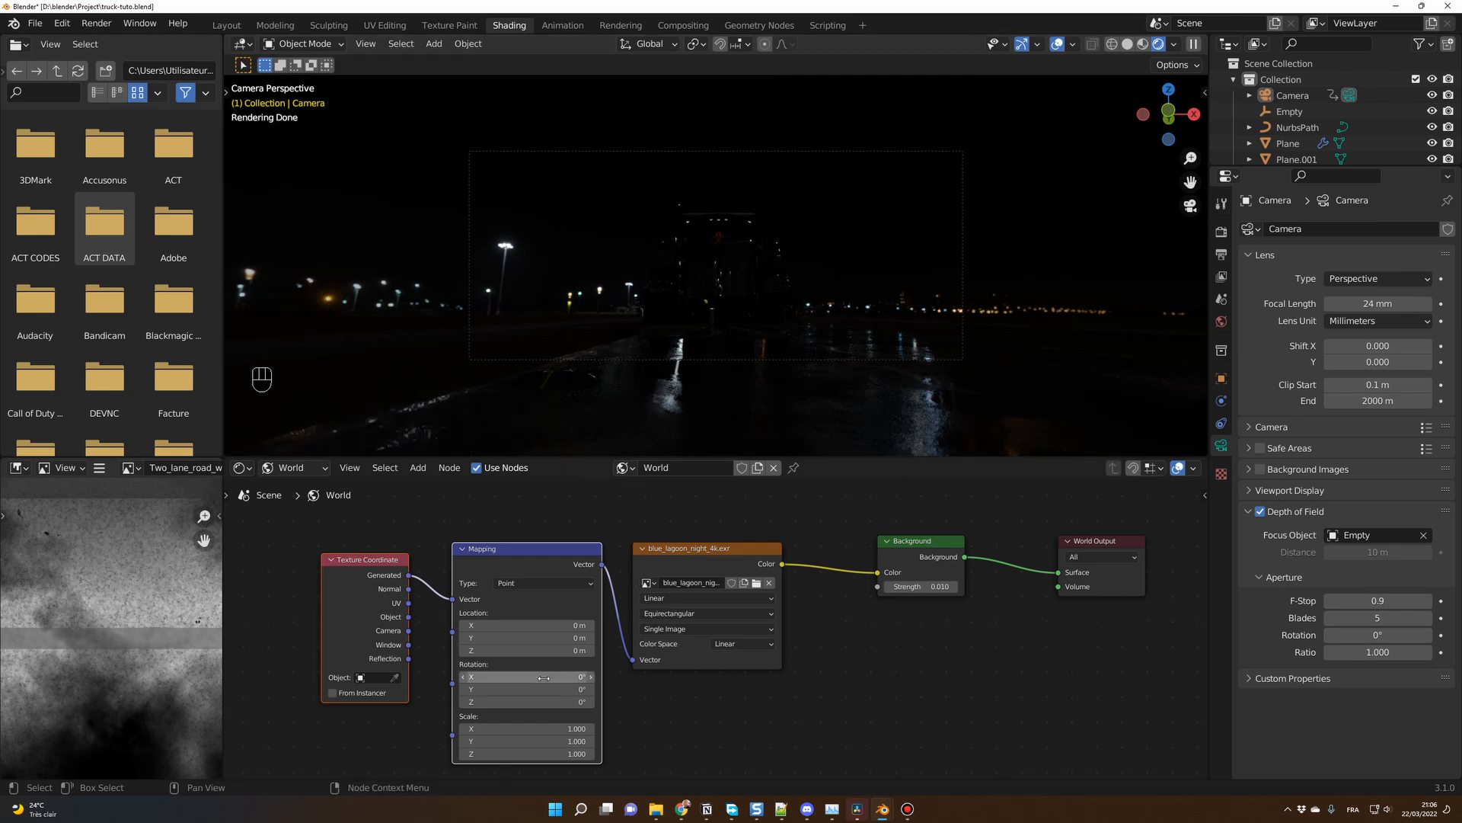
# - Set the Mapping node's Z rotation to 149° to turn the environment image behind the truck
pyautogui.moveTo(486, 699); pyautogui.dragTo(799, 699)
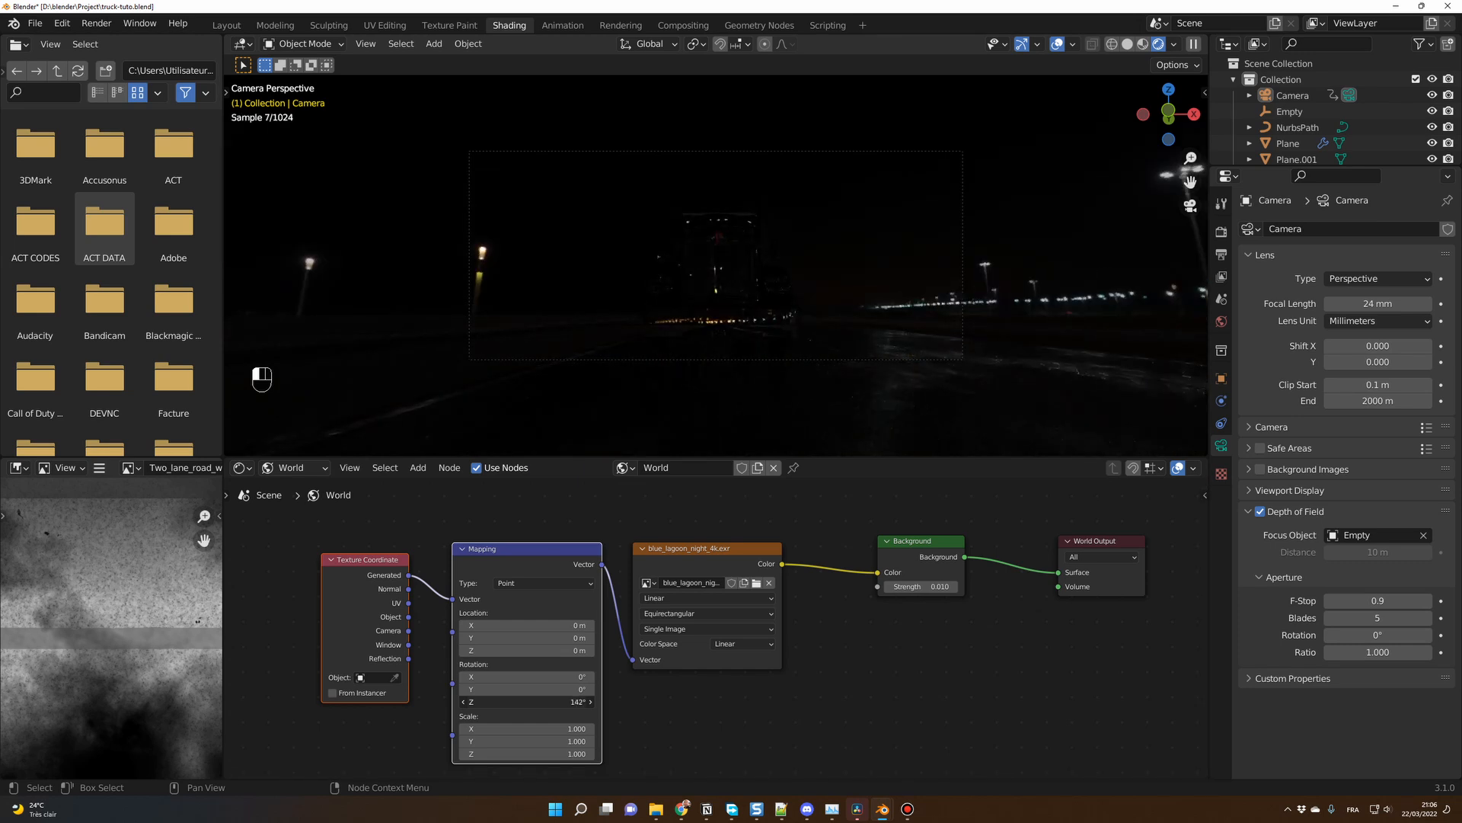
pyautogui.moveTo(800, 699); pyautogui.dragTo(808, 699)
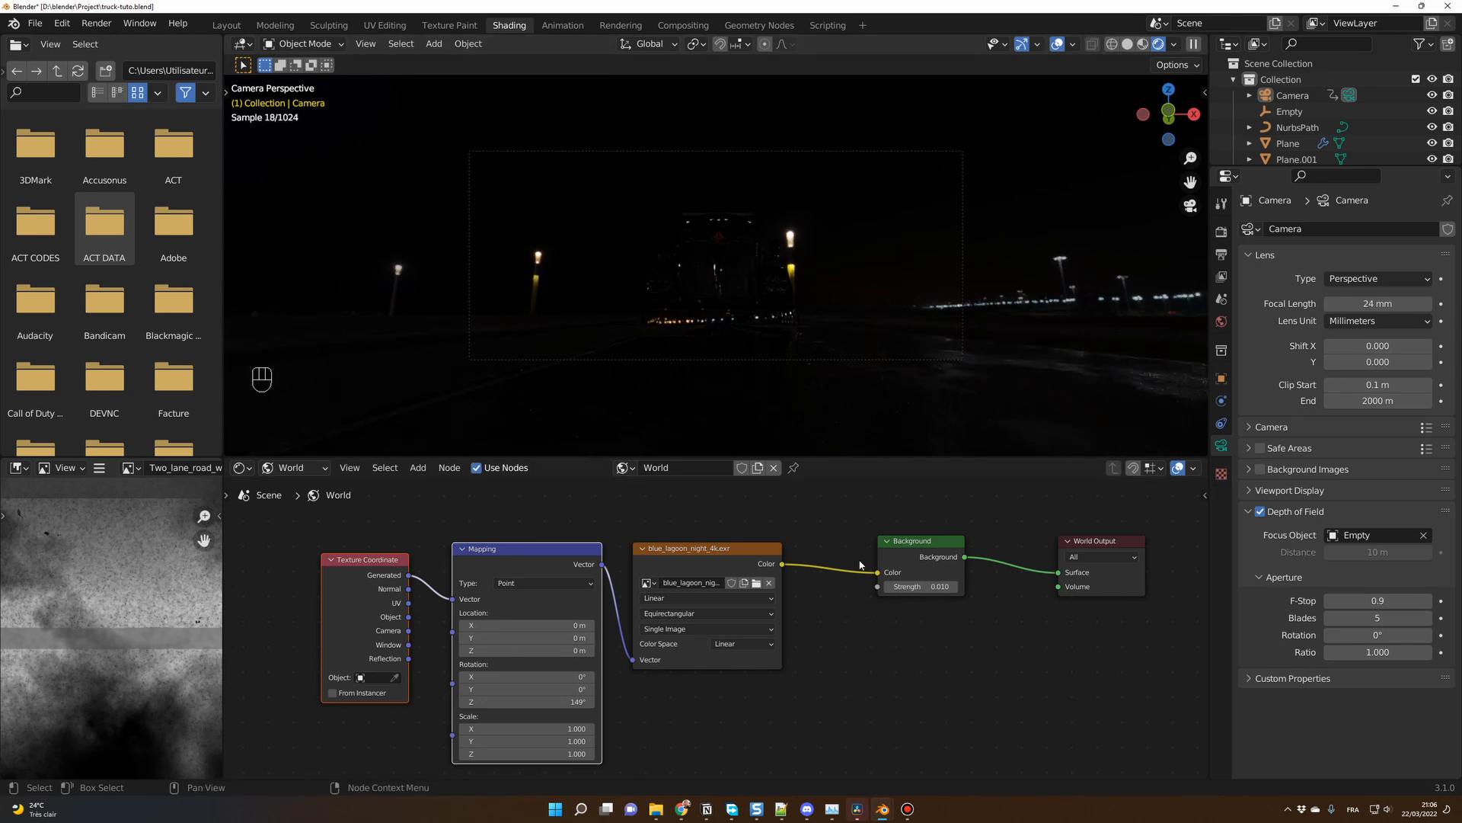
# - Delete the Texture Coordinate, Mapping and environment texture nodes, and set the Background strength to 1
pyautogui.moveTo(323, 524); pyautogui.dragTo(800, 738)
pyautogui.press('Delete')
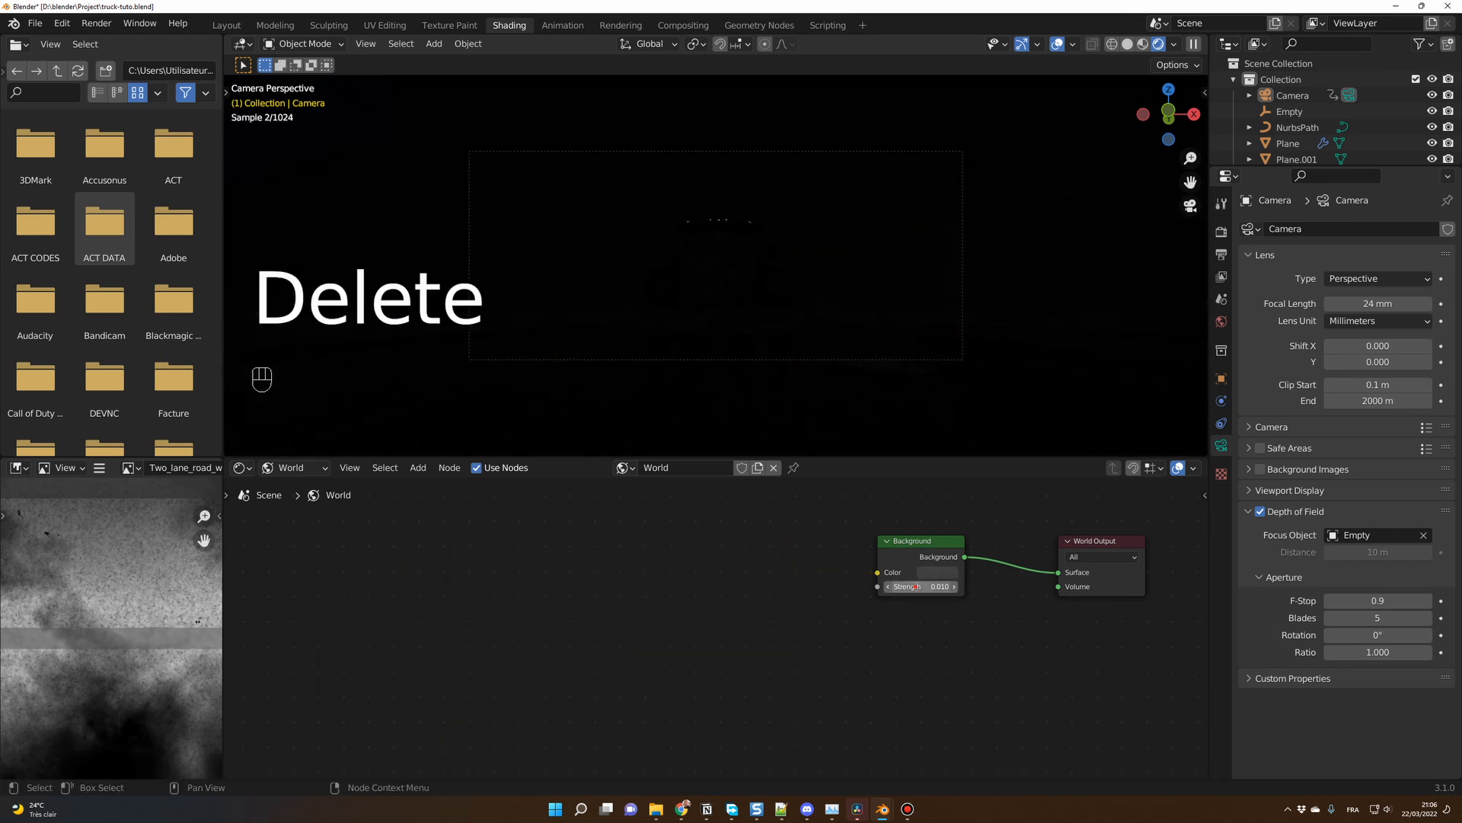
pyautogui.click(921, 587)
pyautogui.write('1')
pyautogui.press('Return')
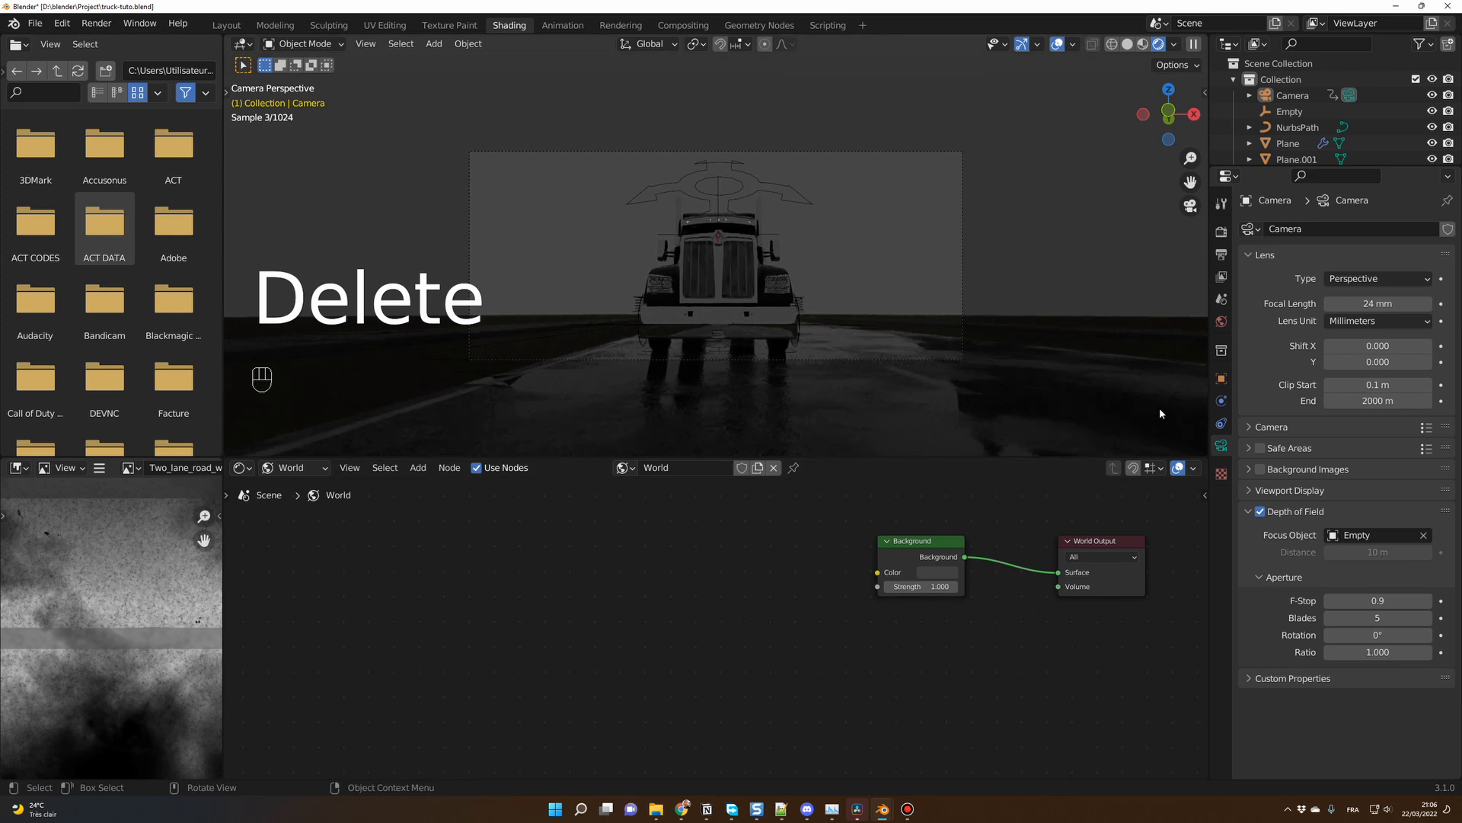
# - List the installed SceneSkies collections in the World settings and select the Rough northern forest collection
pyautogui.click(1221, 321)
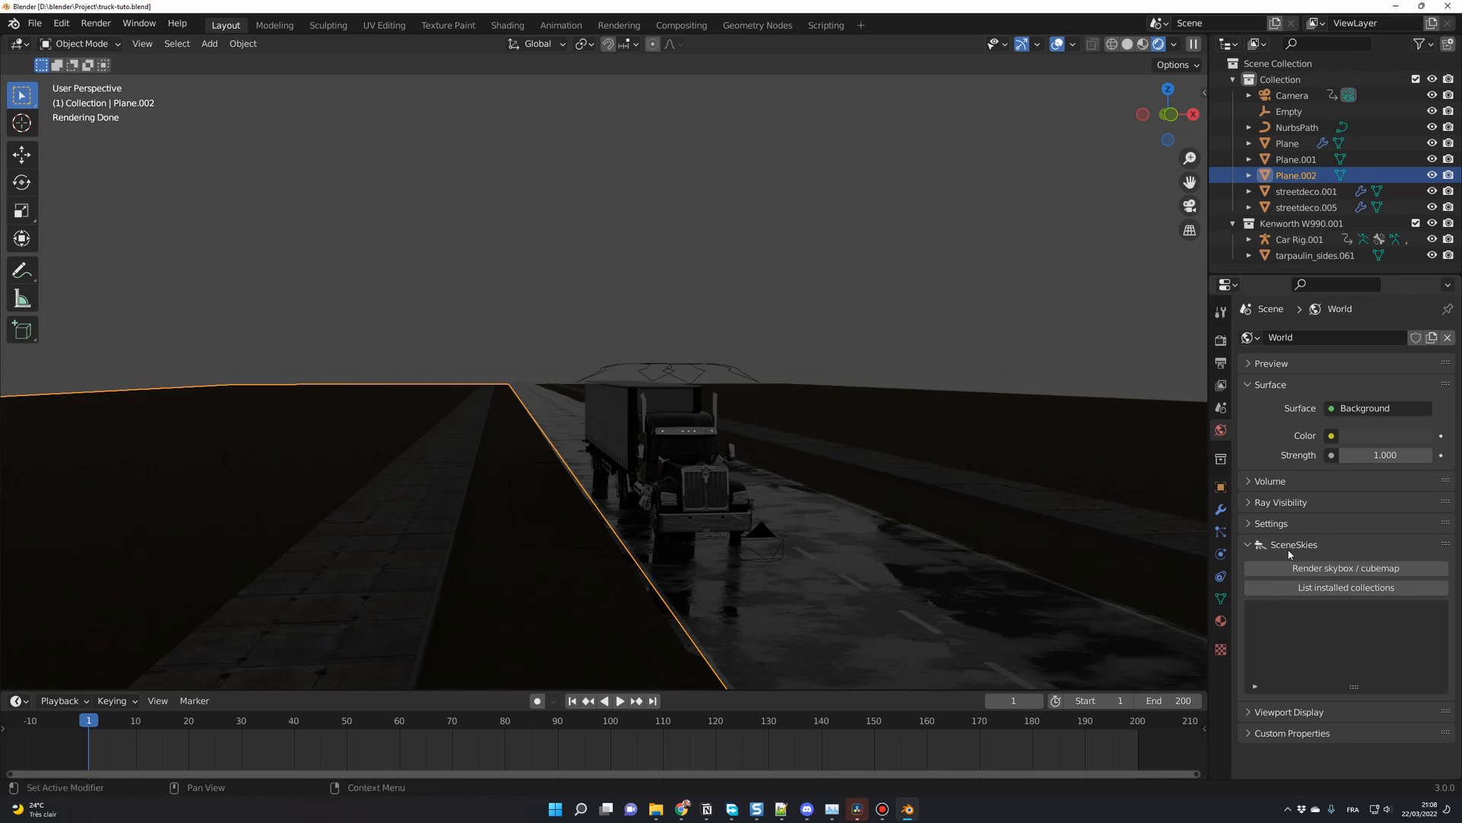
pyautogui.click(1337, 591)
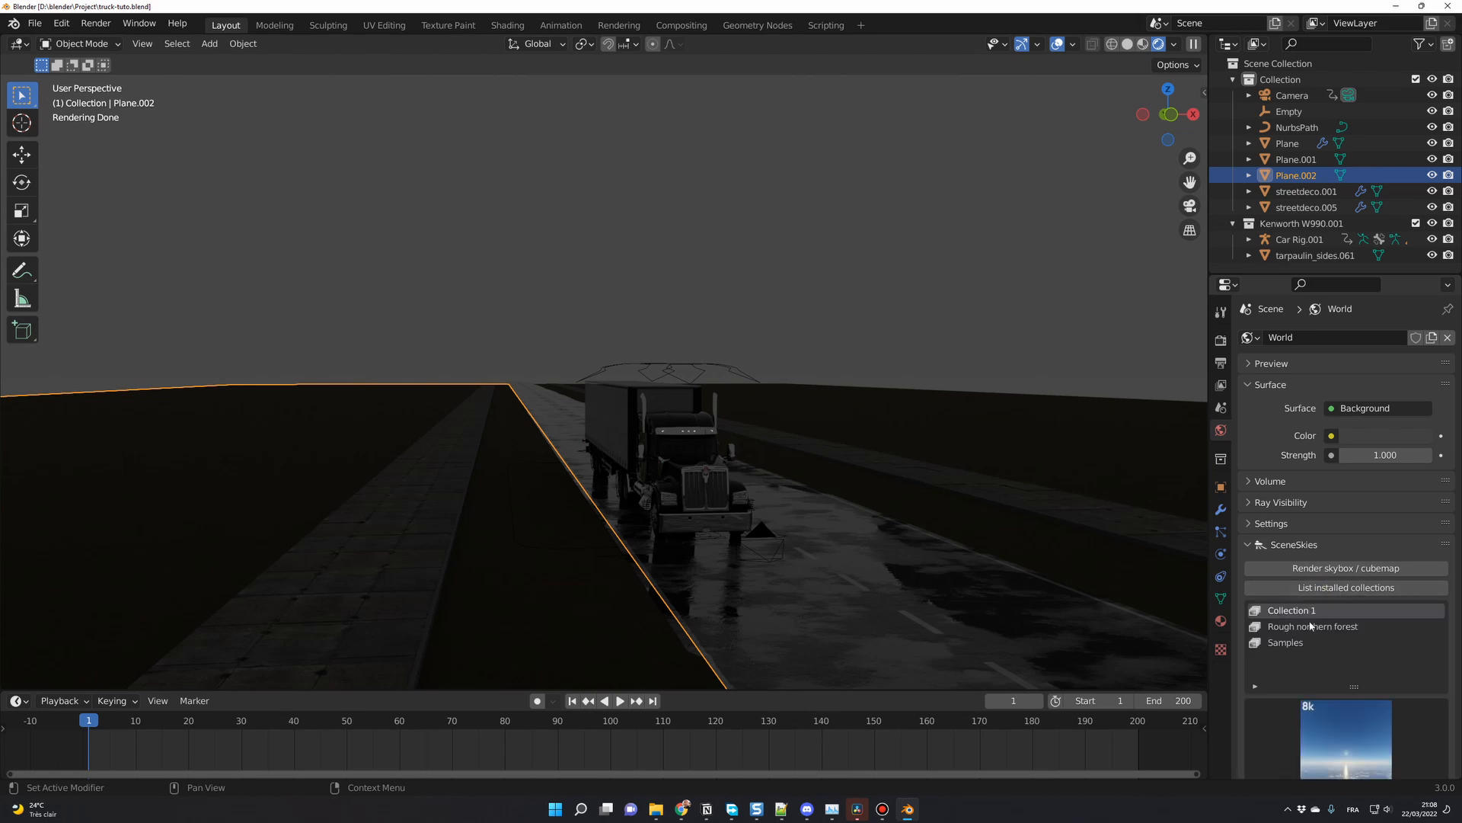
pyautogui.scroll(-4, 1333, 653)
pyautogui.click(1310, 491)
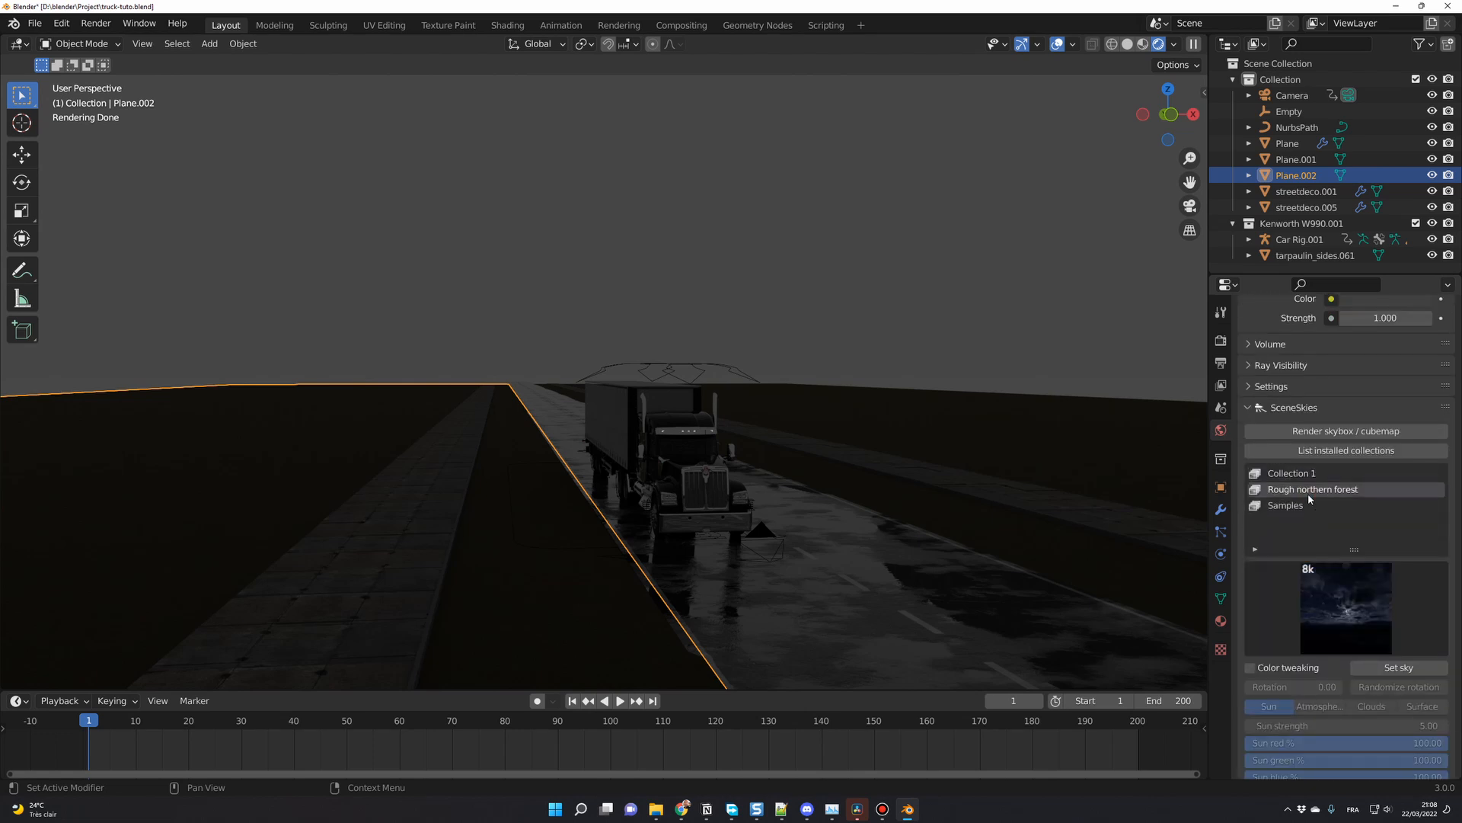
# - Choose the first 8k night sky with moonlit clouds from the Rough northern forest collection and set it as the scene's sky
pyautogui.scroll(-3, 1316, 537)
pyautogui.click(1316, 537)
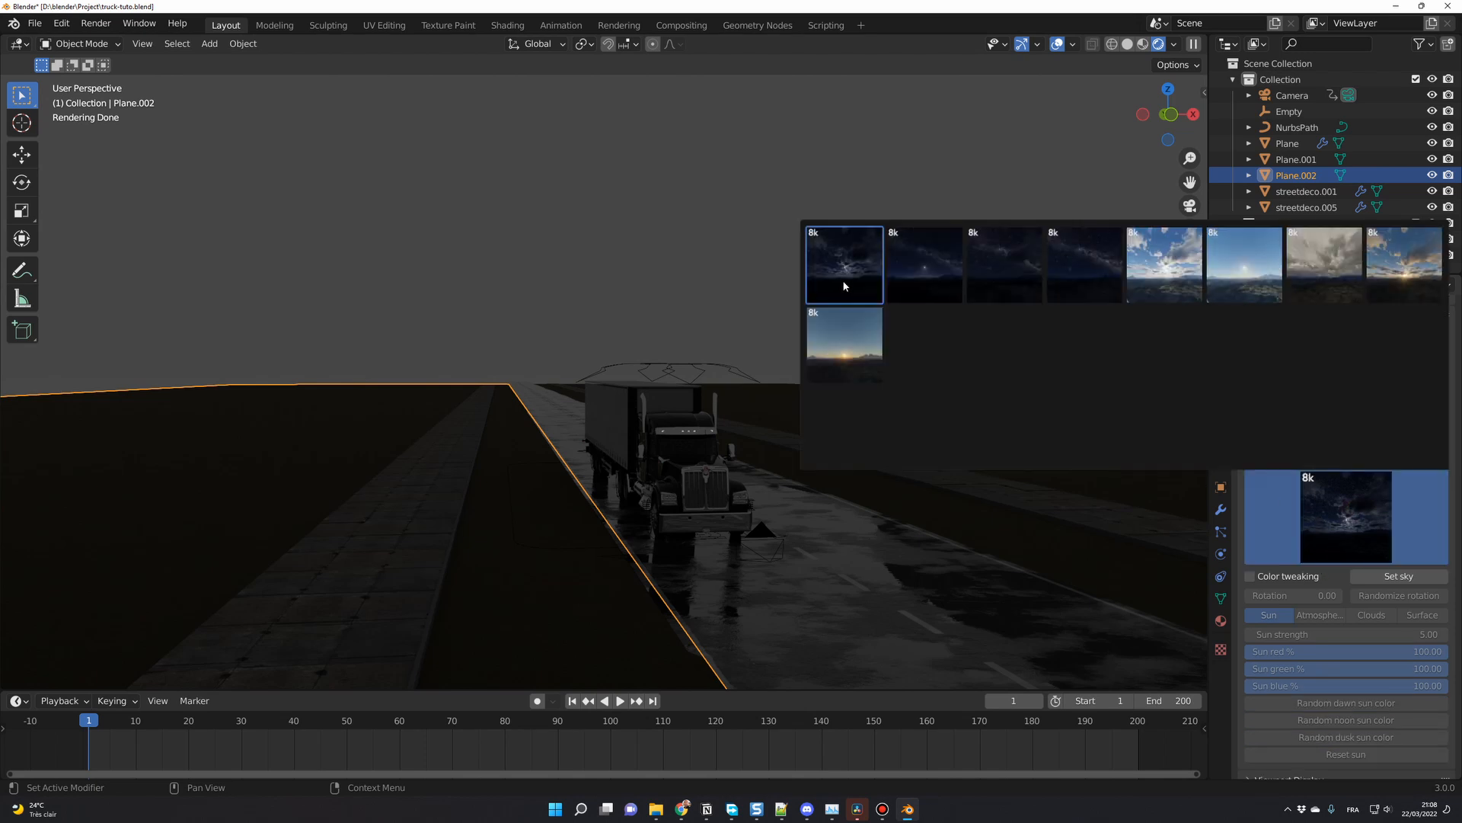
pyautogui.click(863, 263)
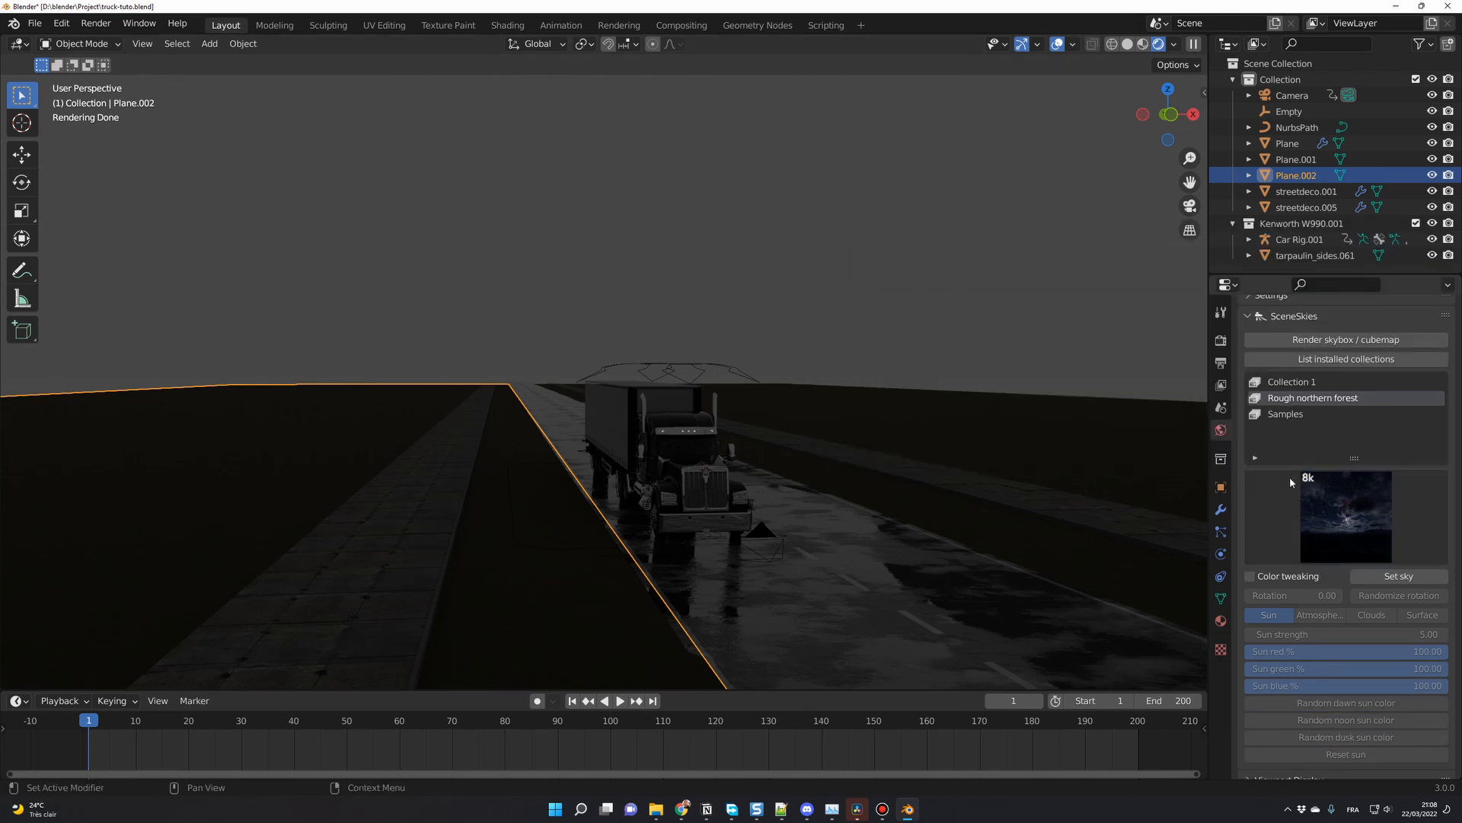
pyautogui.click(1409, 577)
pyautogui.click(1398, 577)
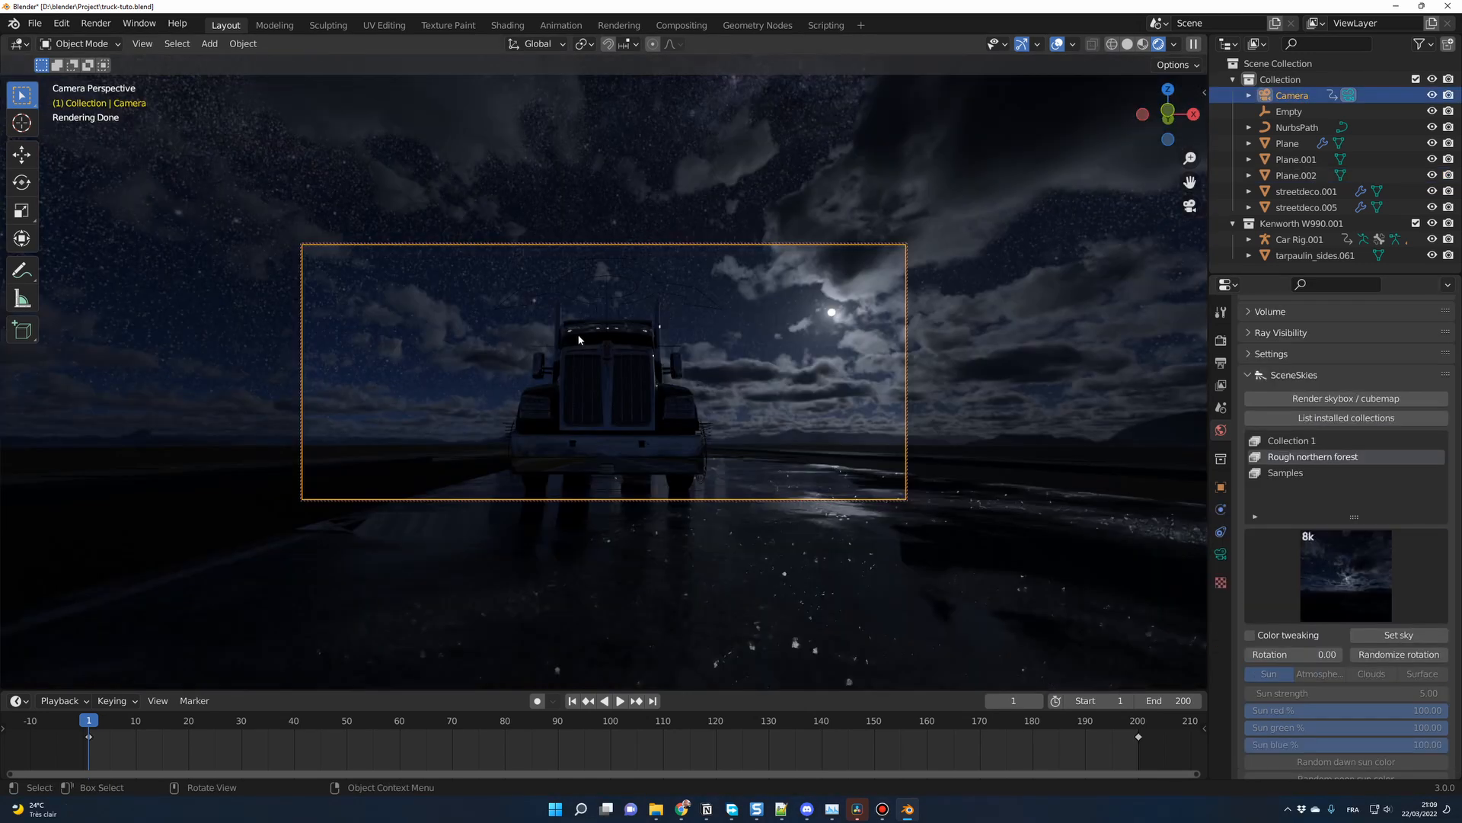
# - Enable color tweaking for the SceneSkies sky and set its sun strength to 0.2
pyautogui.scroll(-4, 1322, 677)
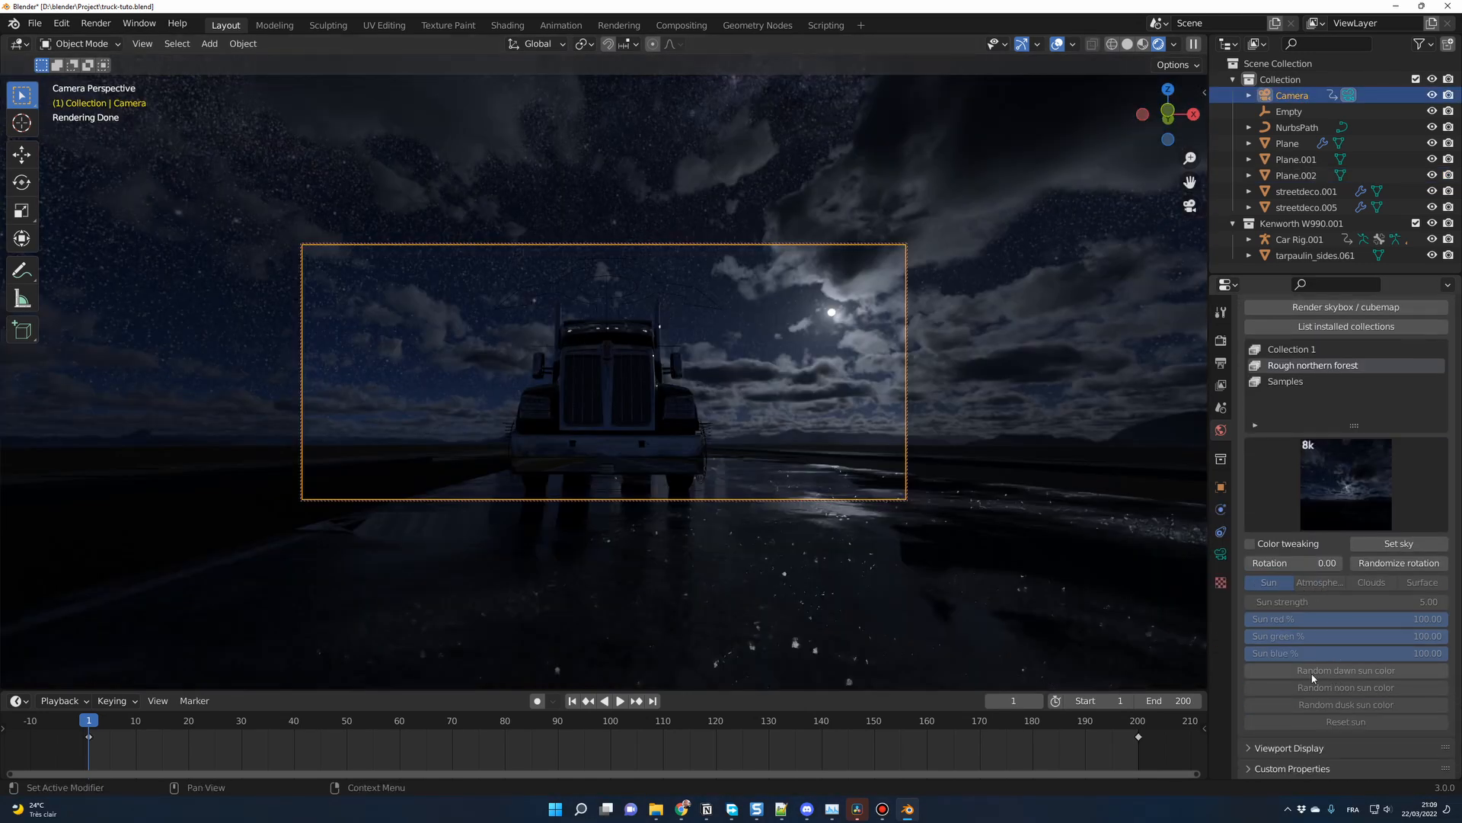
pyautogui.click(1251, 543)
pyautogui.click(1391, 601)
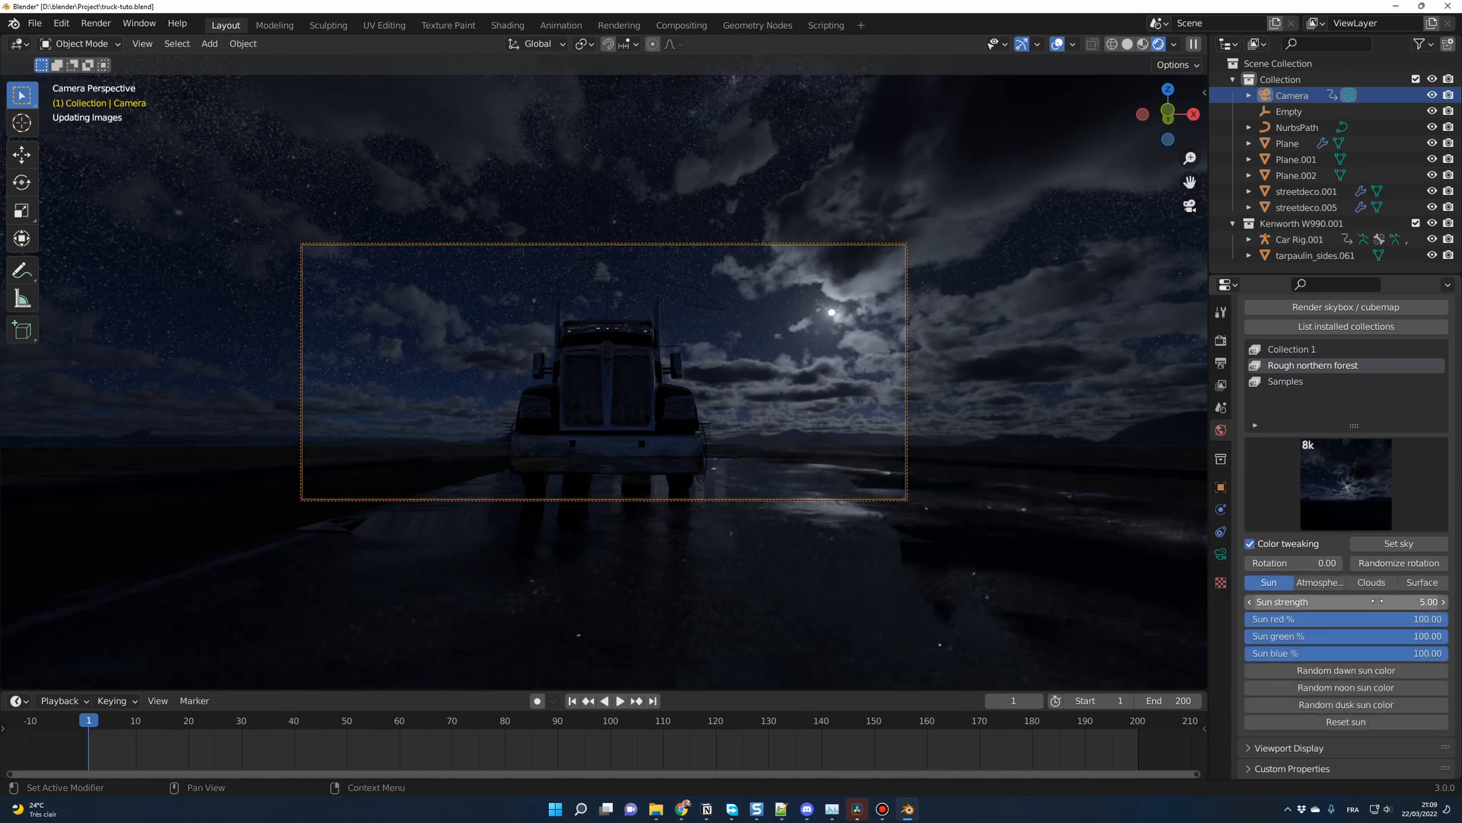
pyautogui.write('0.2')
pyautogui.press('Return')
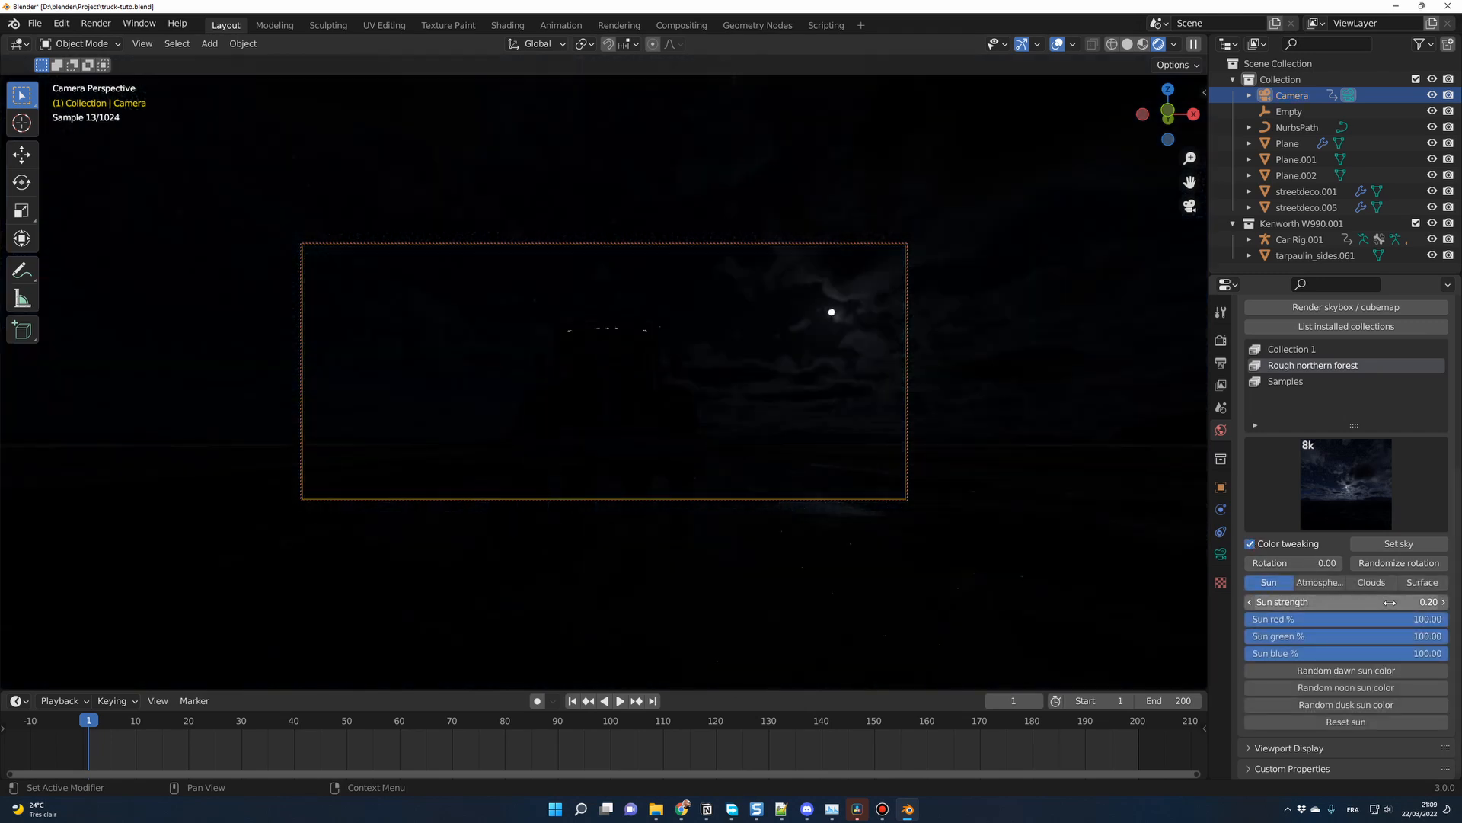
# - Set the sky's sun strength to 0.3 and adjust the sky rotation
pyautogui.click(1390, 603)
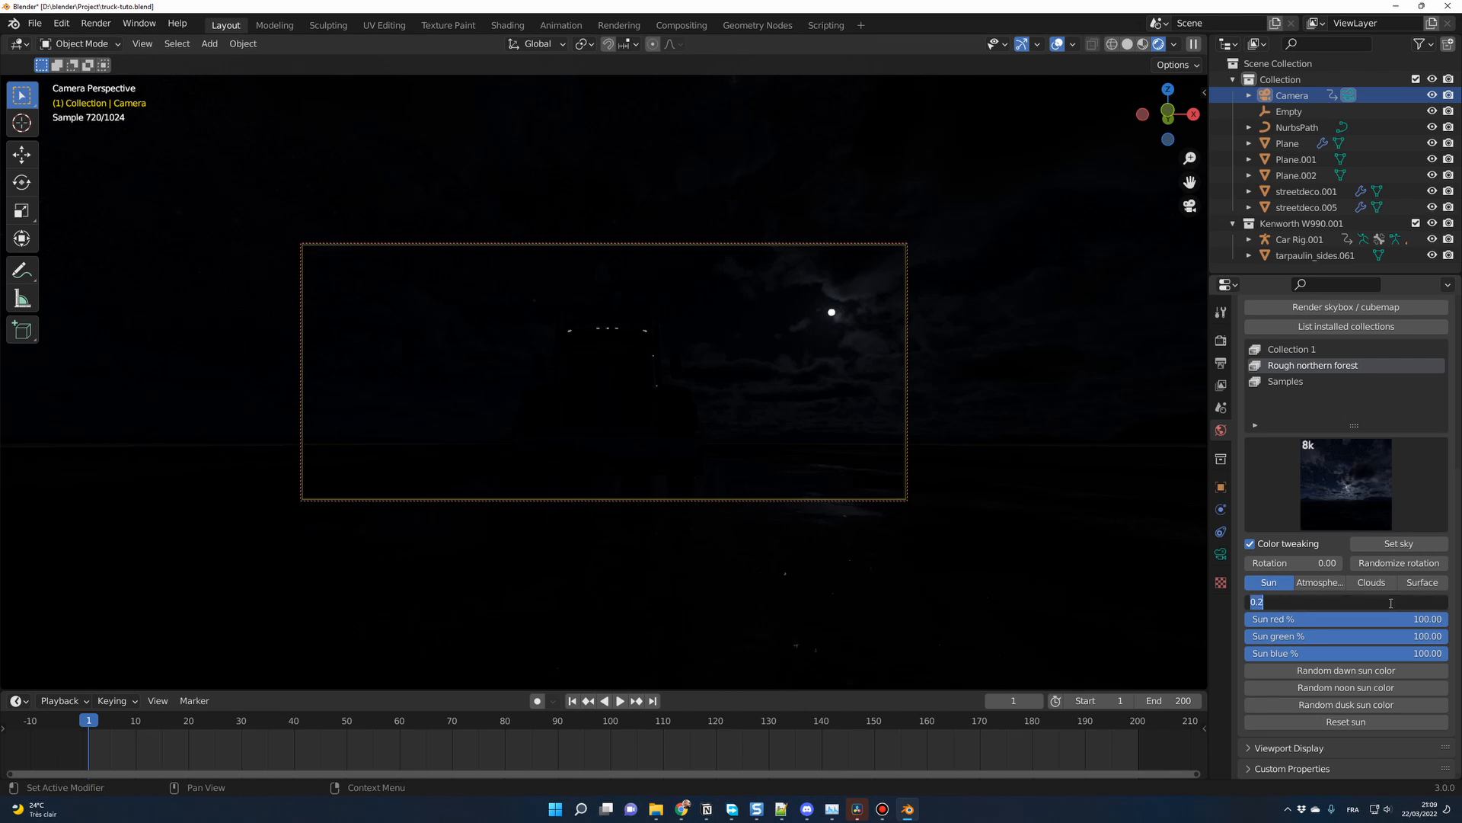
pyautogui.write('0.3')
pyautogui.press('Return')
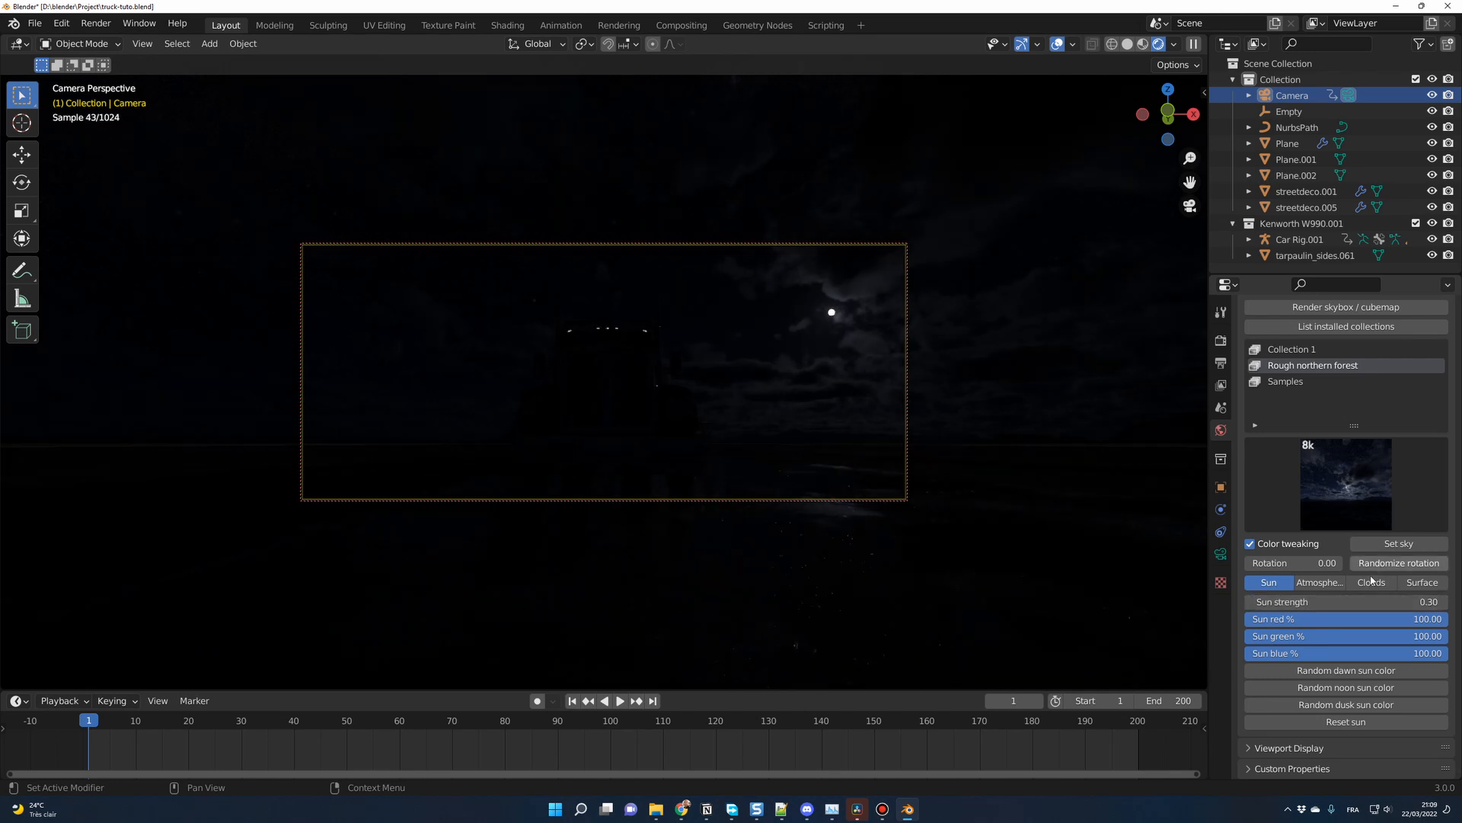
pyautogui.moveTo(1253, 568); pyautogui.dragTo(1334, 568)
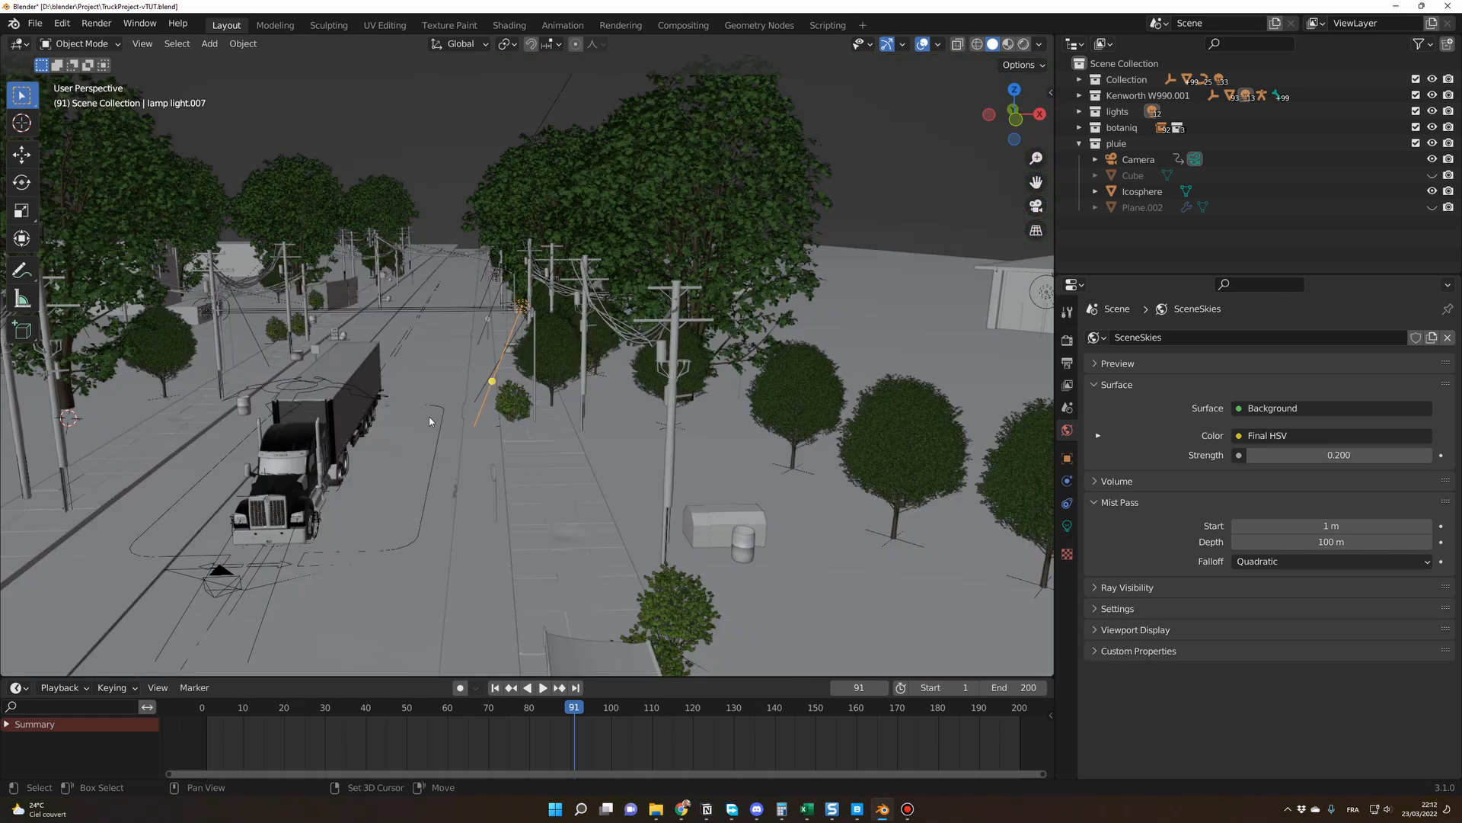
# - Add an area light to the street scene and raise it along the Z axis above the ground
pyautogui.moveTo(451, 408); pyautogui.dragTo(481, 403, button='middle')
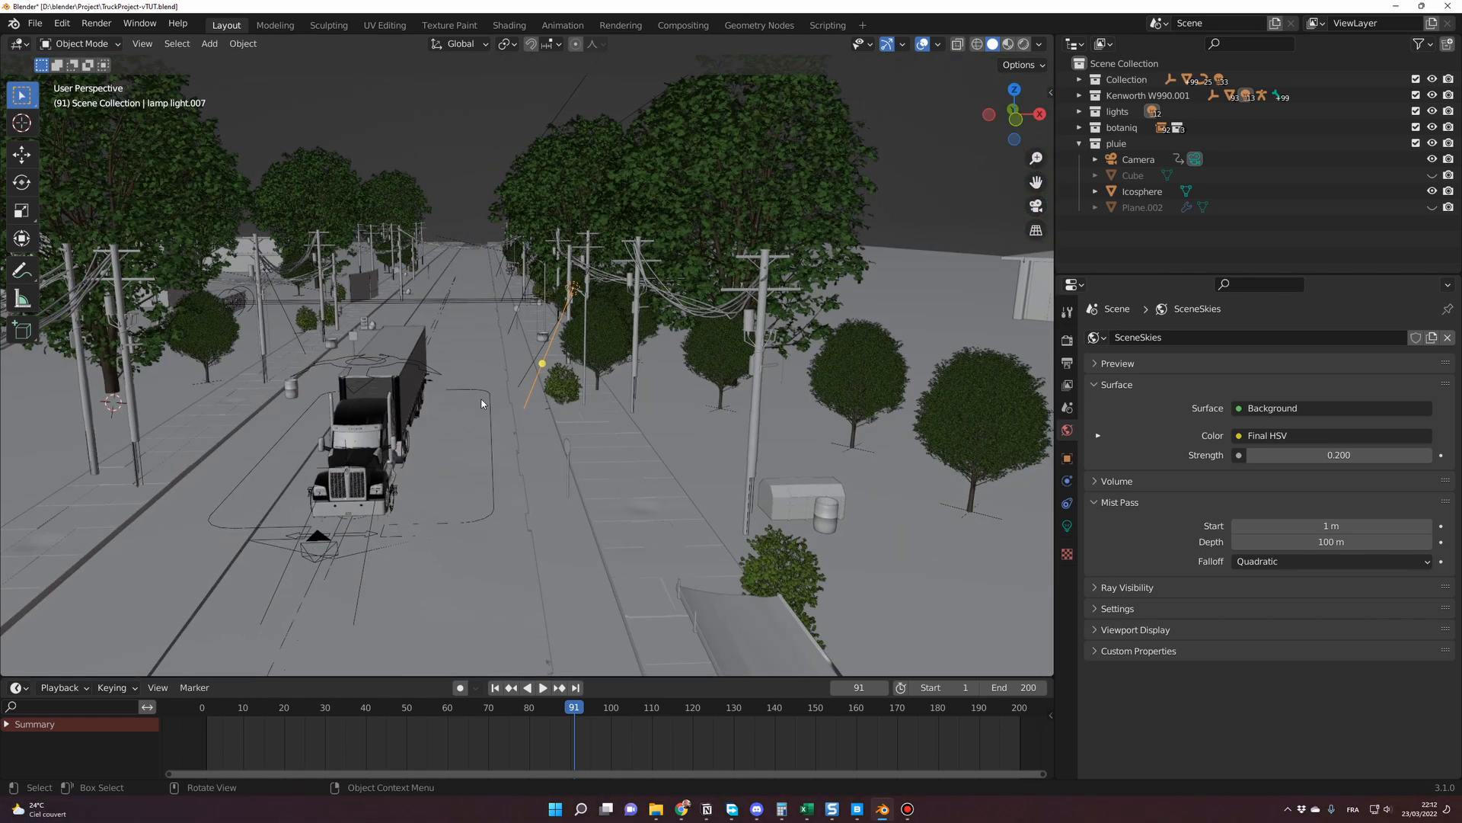
pyautogui.hotkey('shift', 'a')
pyautogui.moveTo(482, 402)
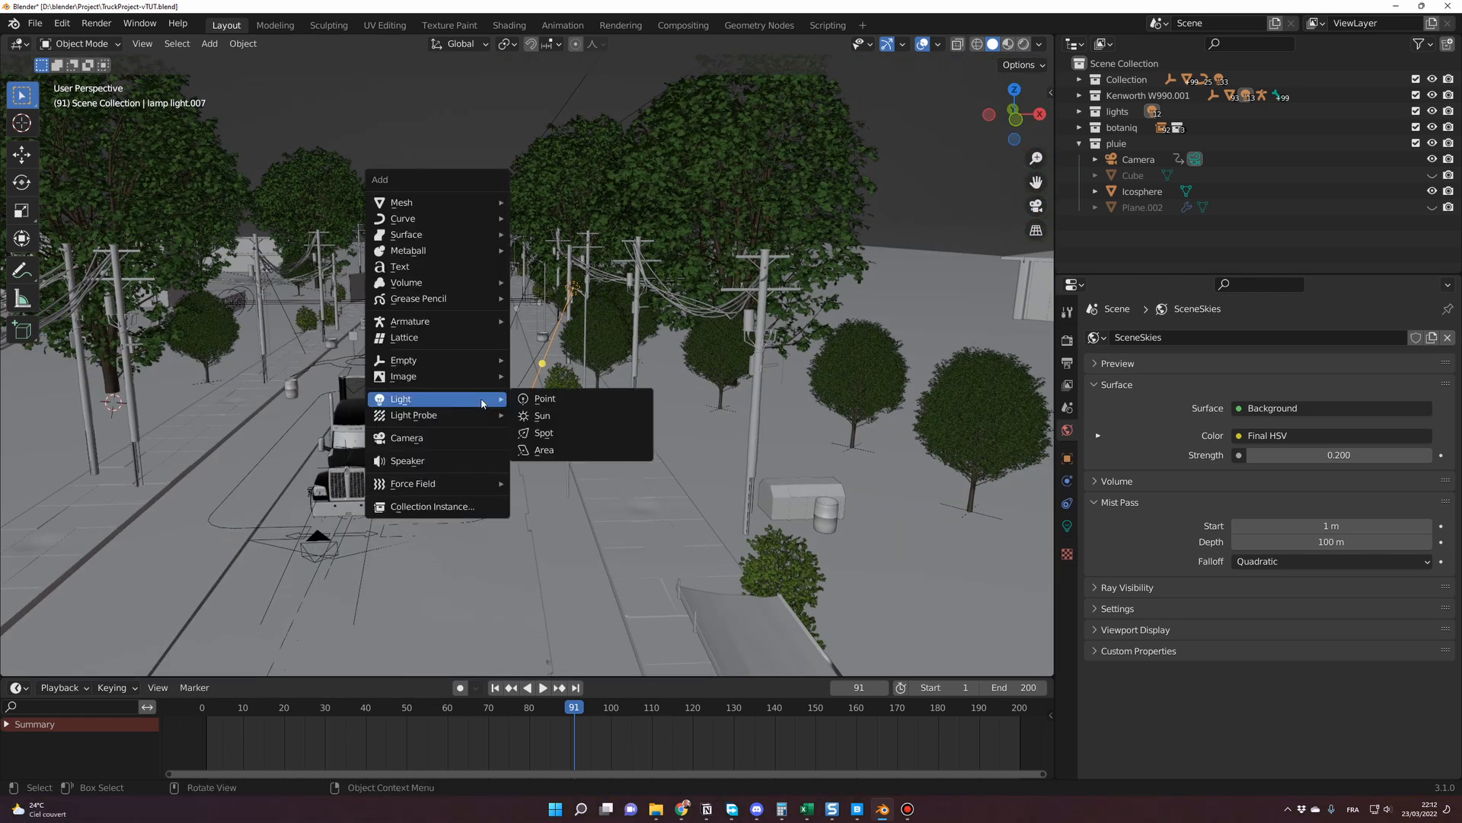
pyautogui.click(556, 451)
pyautogui.press('KP_Decimal')
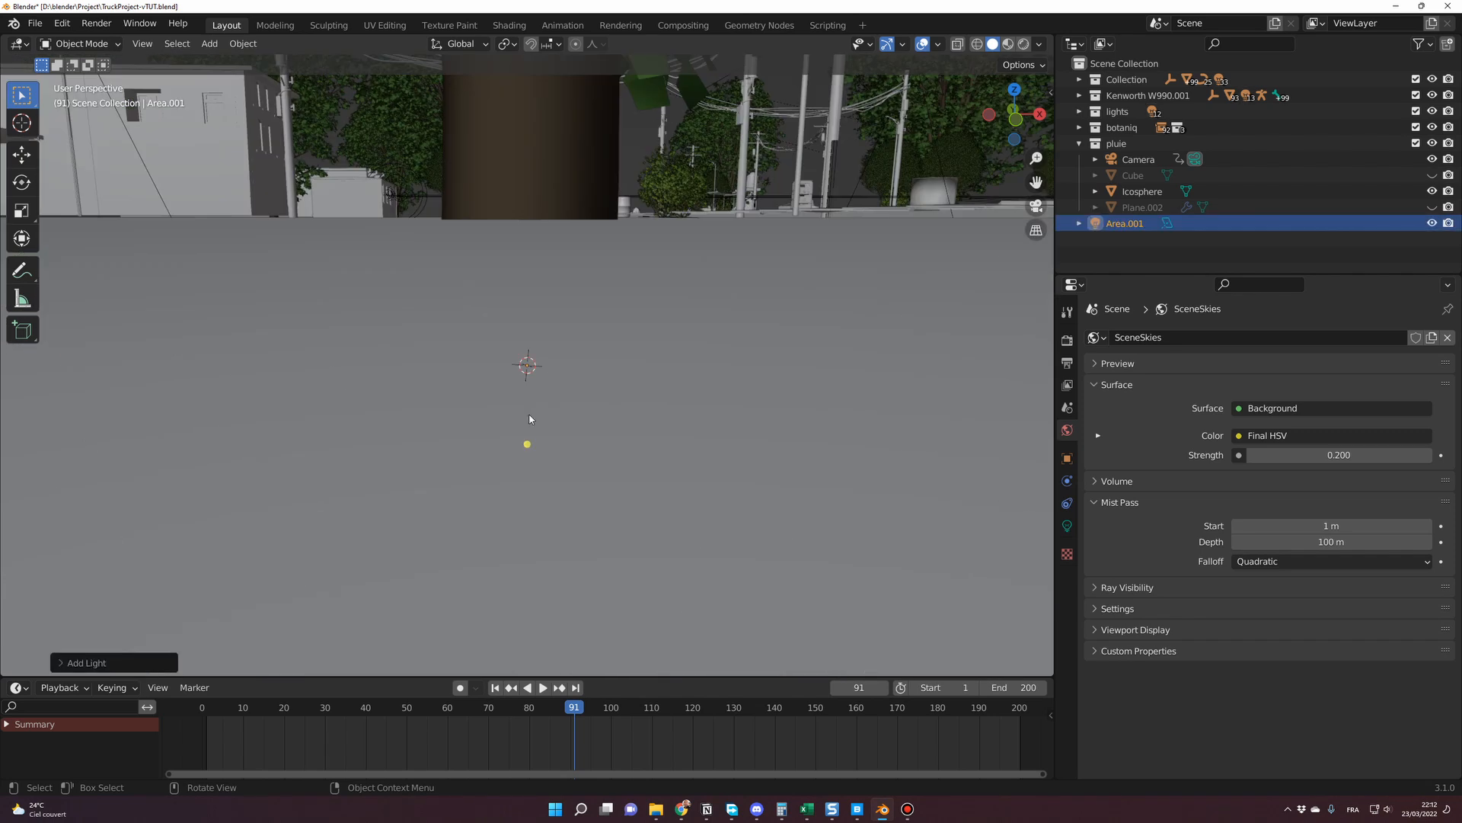
pyautogui.press('g')
pyautogui.press('z')
pyautogui.click(630, 294)
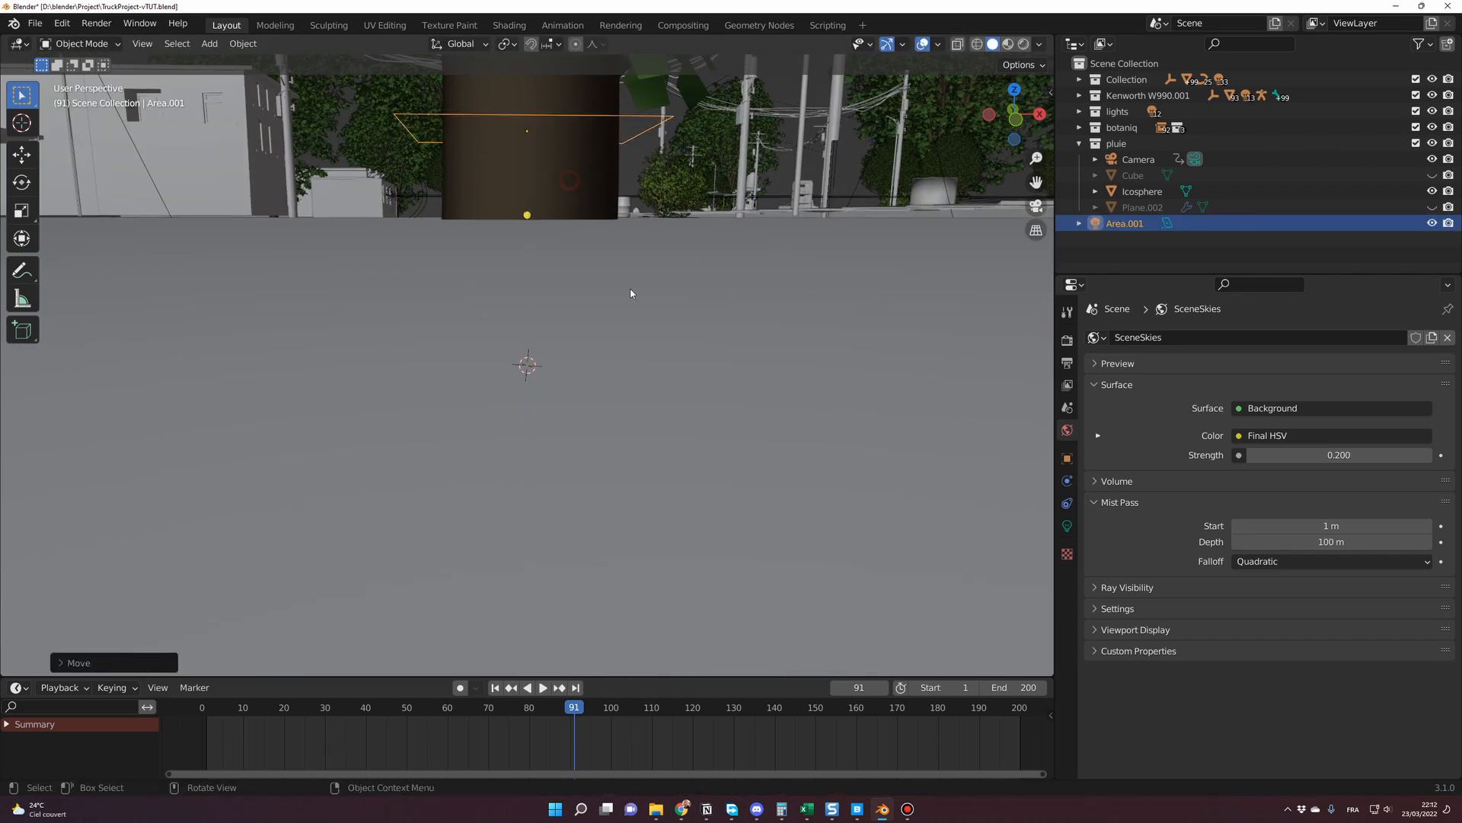
# - Scale the area light uniformly to about 1.515 and try scaling it along the X axis only
pyautogui.moveTo(630, 294); pyautogui.dragTo(622, 364, button='middle')
pyautogui.scroll(-6, 622, 364)
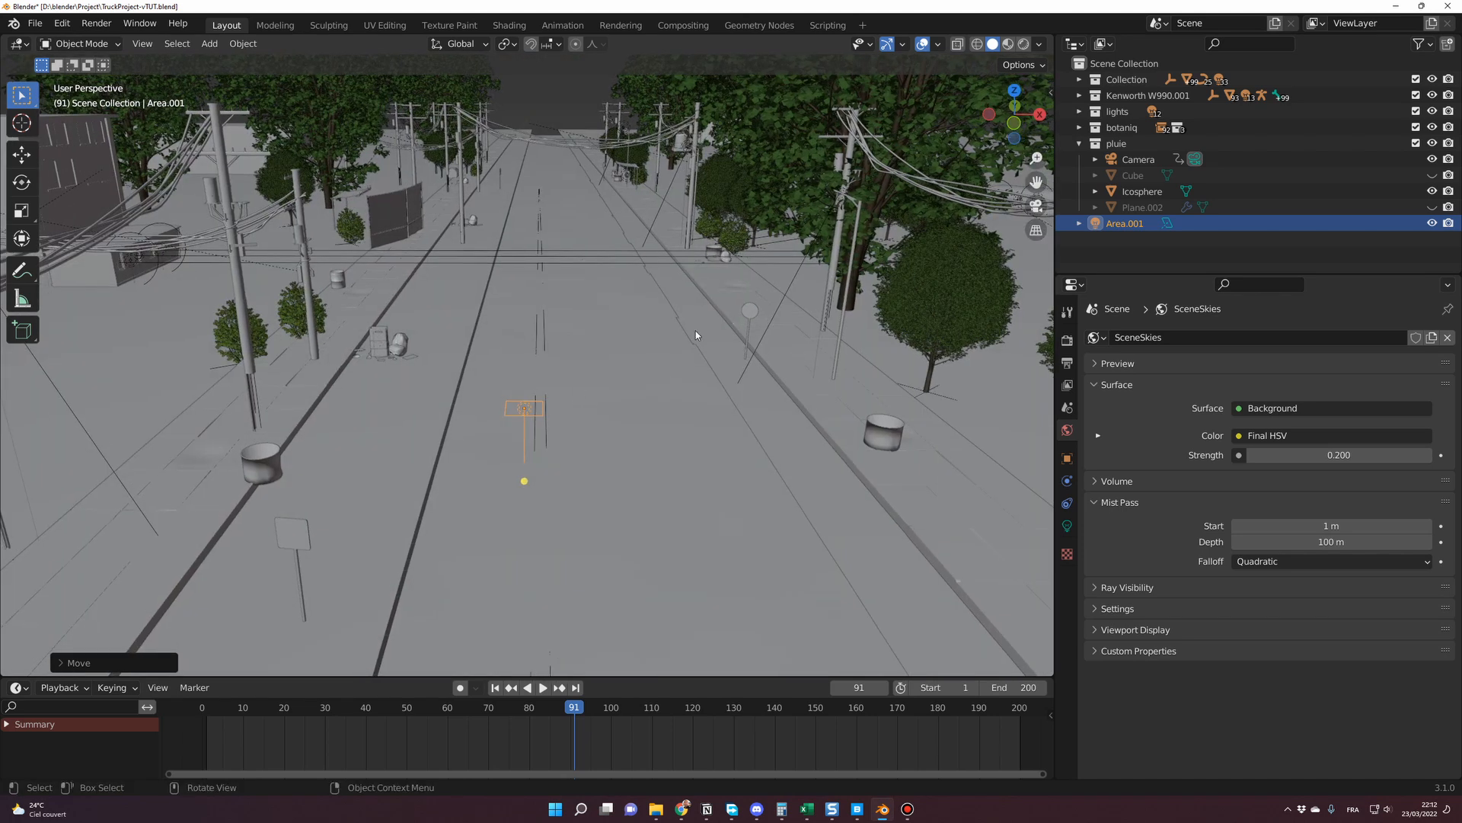
pyautogui.scroll(3, 568, 427)
pyautogui.moveTo(569, 435); pyautogui.dragTo(559, 435, button='middle')
pyautogui.press('s')
pyautogui.press('Escape')
pyautogui.press('s')
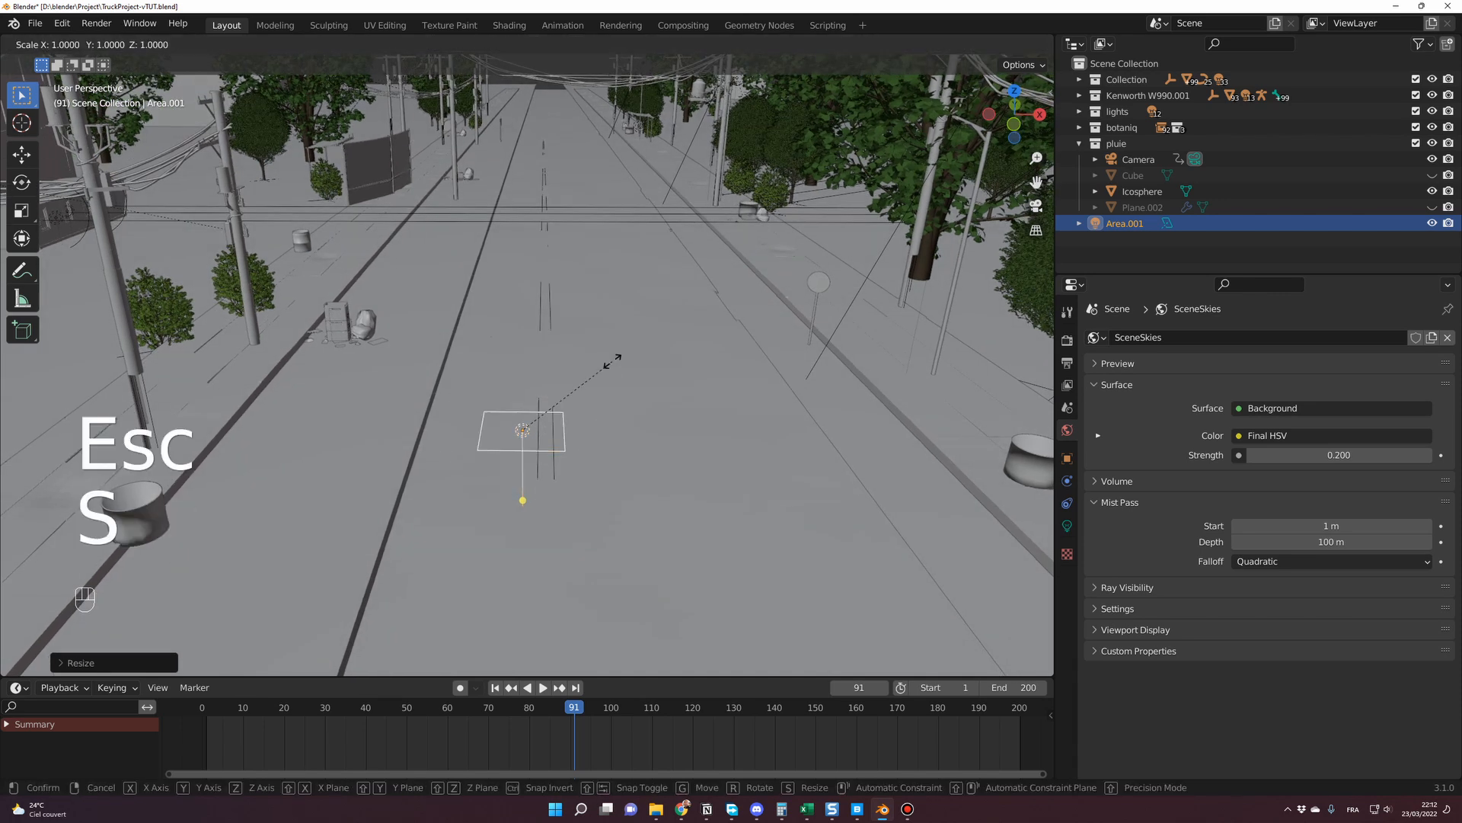
pyautogui.press('x')
pyautogui.press('Escape')
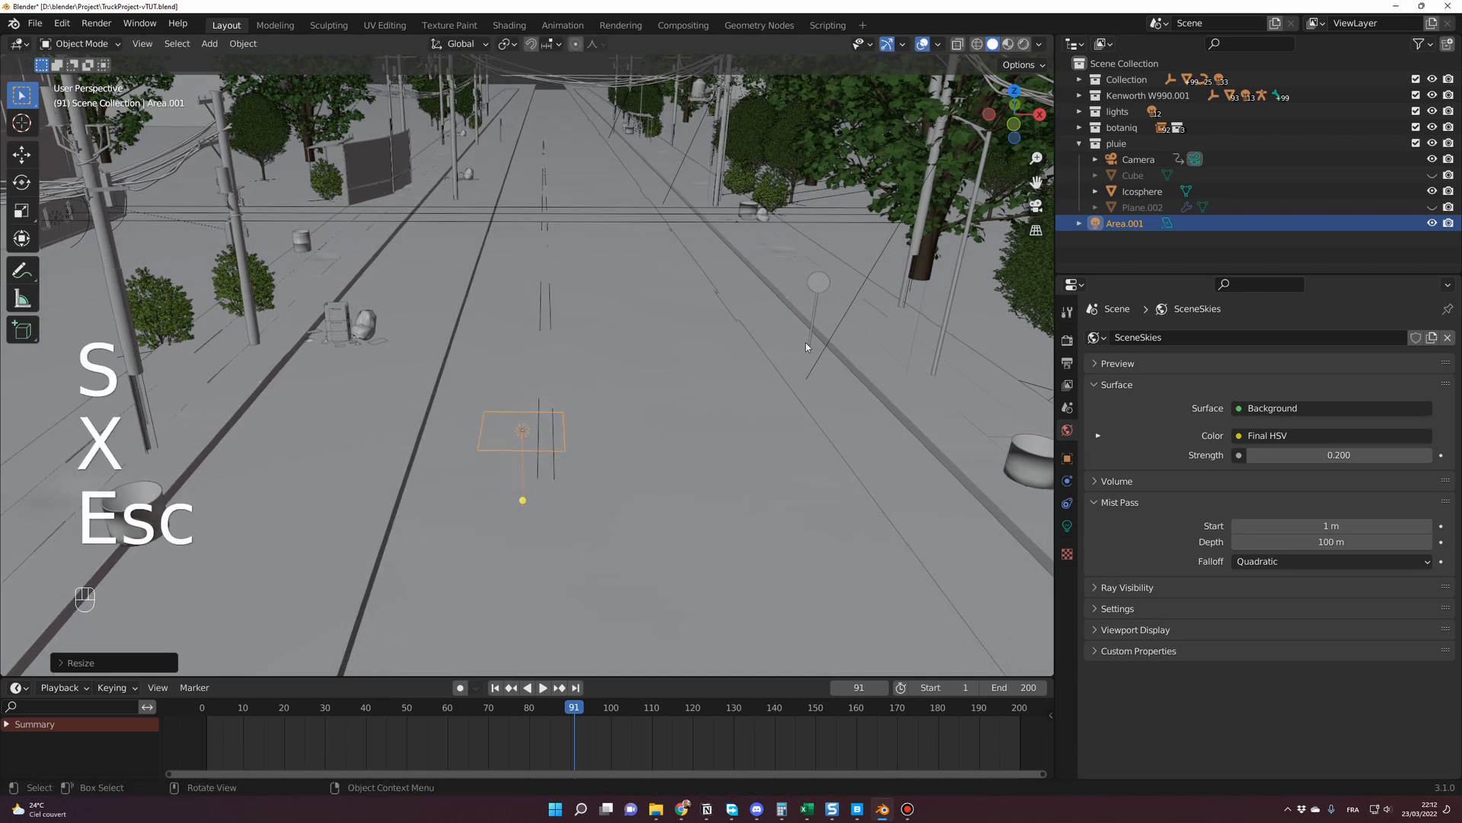
# - Show the area light's transform values and try changing its X scale and its rotation
pyautogui.press('n')
pyautogui.click(1048, 99)
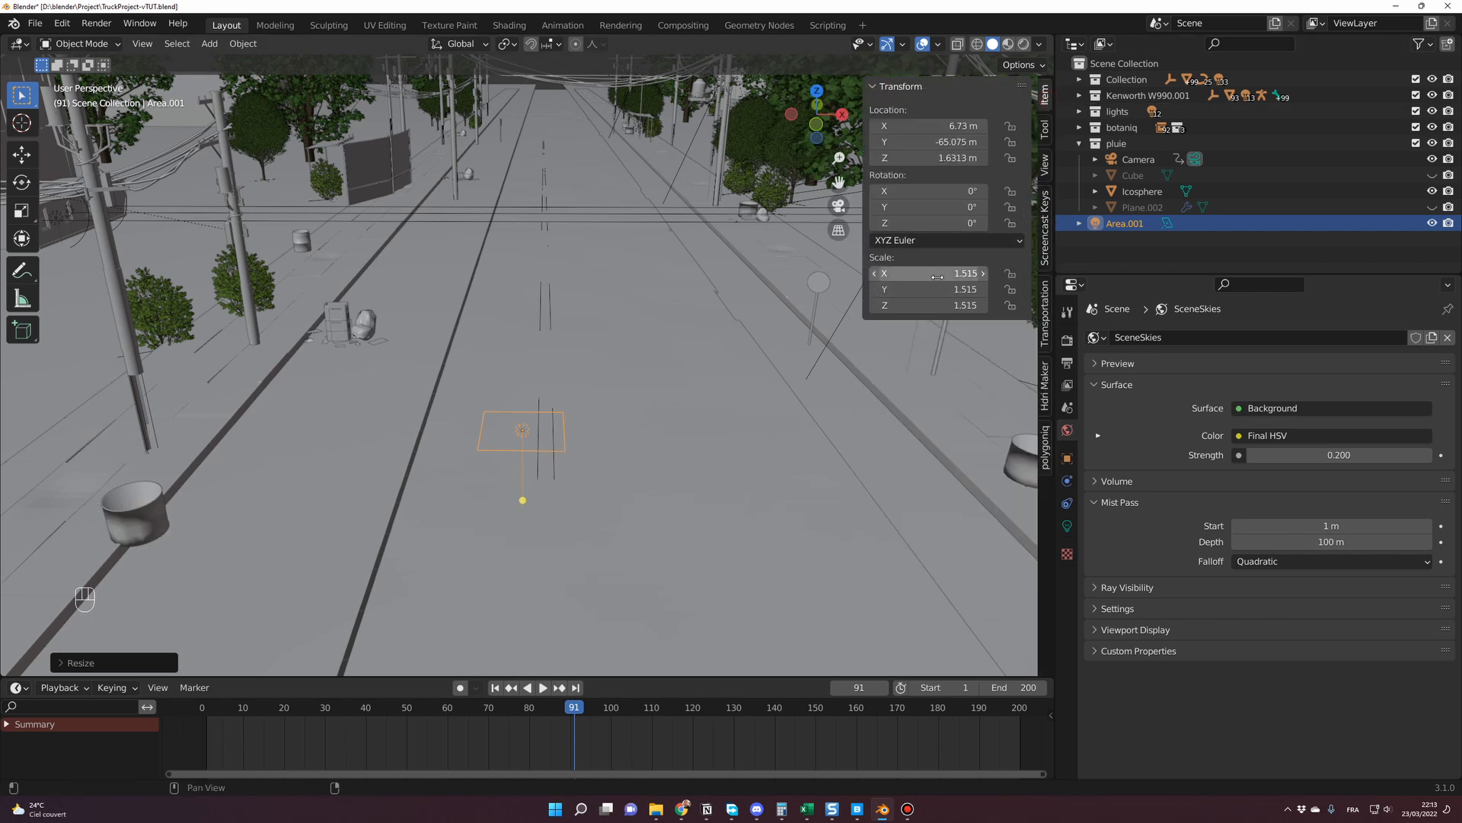
pyautogui.moveTo(932, 275); pyautogui.dragTo(973, 275)
pyautogui.hotkey('ctrl', 'z')
pyautogui.scroll(1, 659, 383)
pyautogui.moveTo(658, 382); pyautogui.dragTo(653, 360, button='middle')
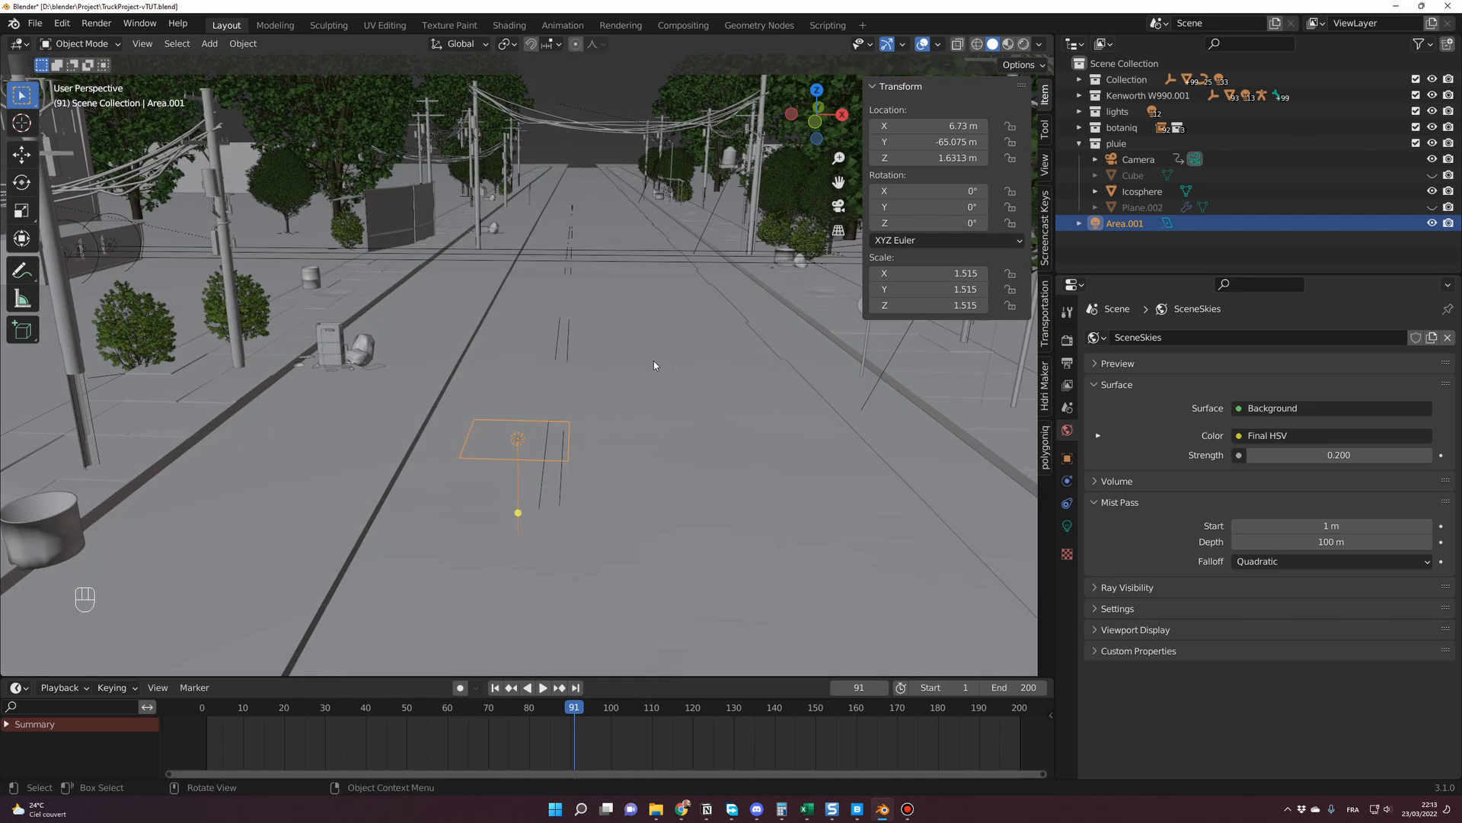
pyautogui.press('r')
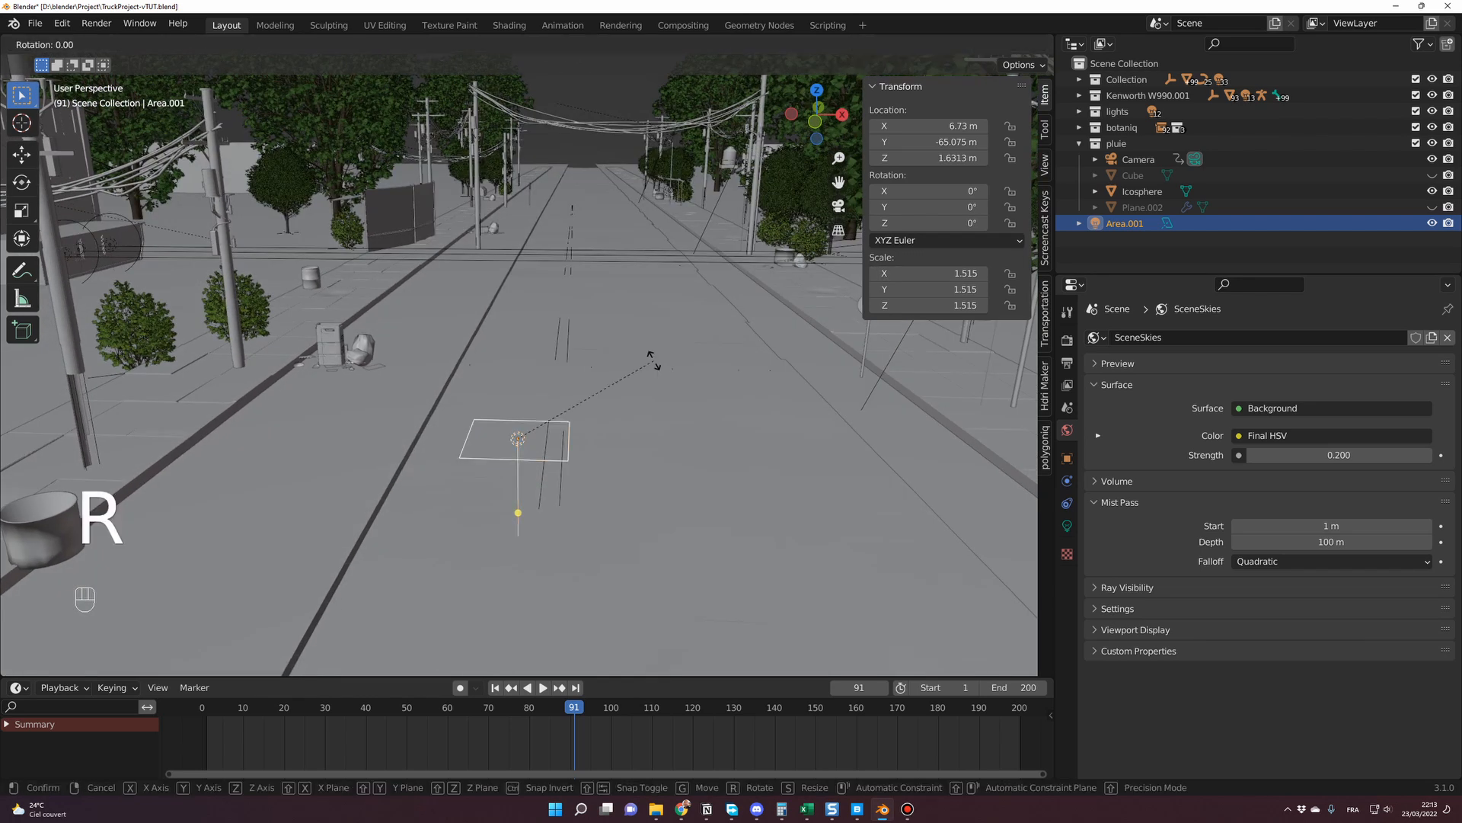
pyautogui.press('Escape')
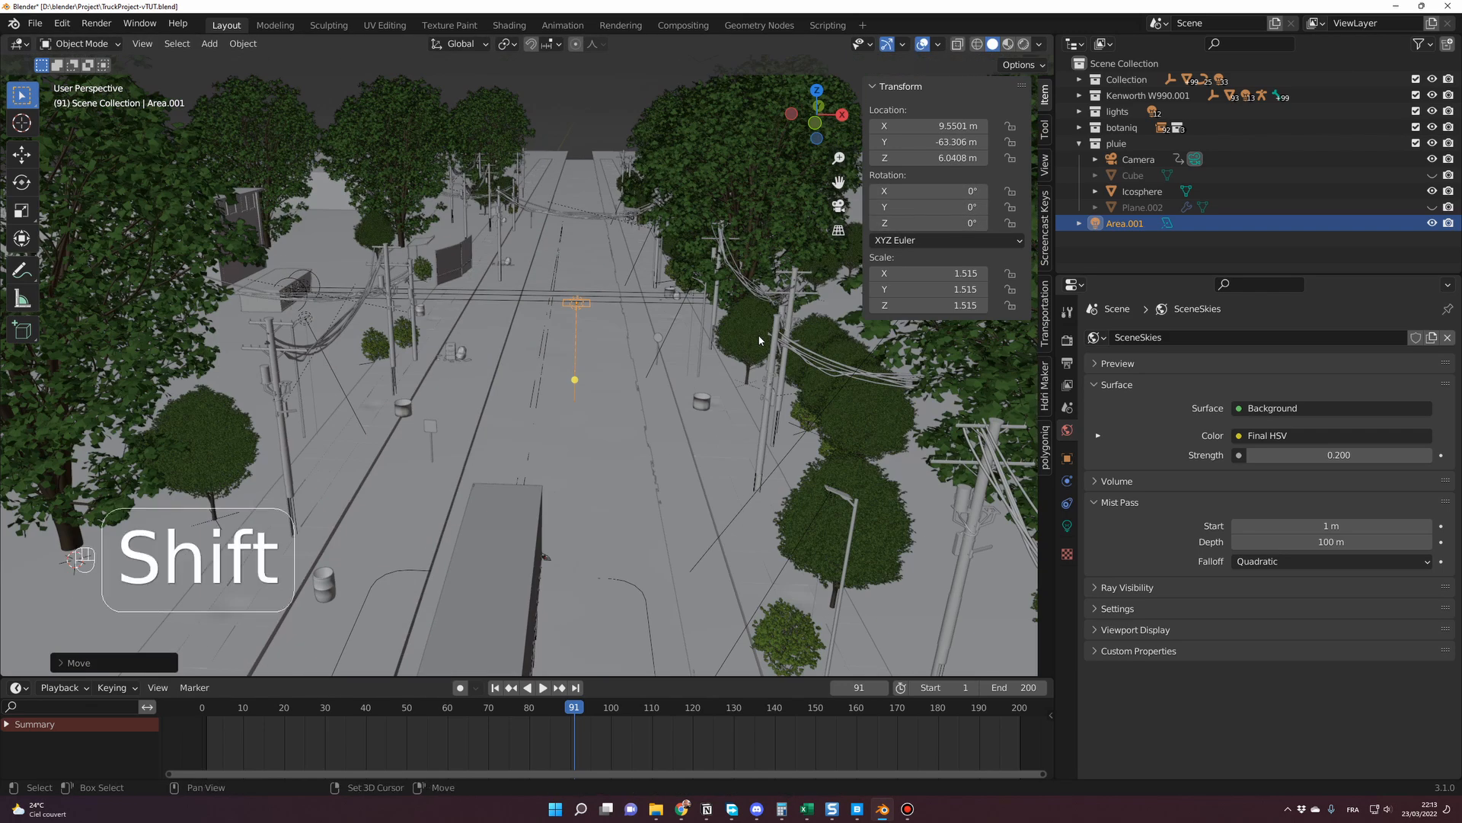
# - Select the roadside street lamp and the light inside its head, and examine how that light sits under the lamp cover
pyautogui.scroll(4, 777, 366)
pyautogui.keyDown('shift'); pyautogui.moveTo(759, 340); pyautogui.dragTo(826, 310, button='middle'); pyautogui.keyUp('shift')
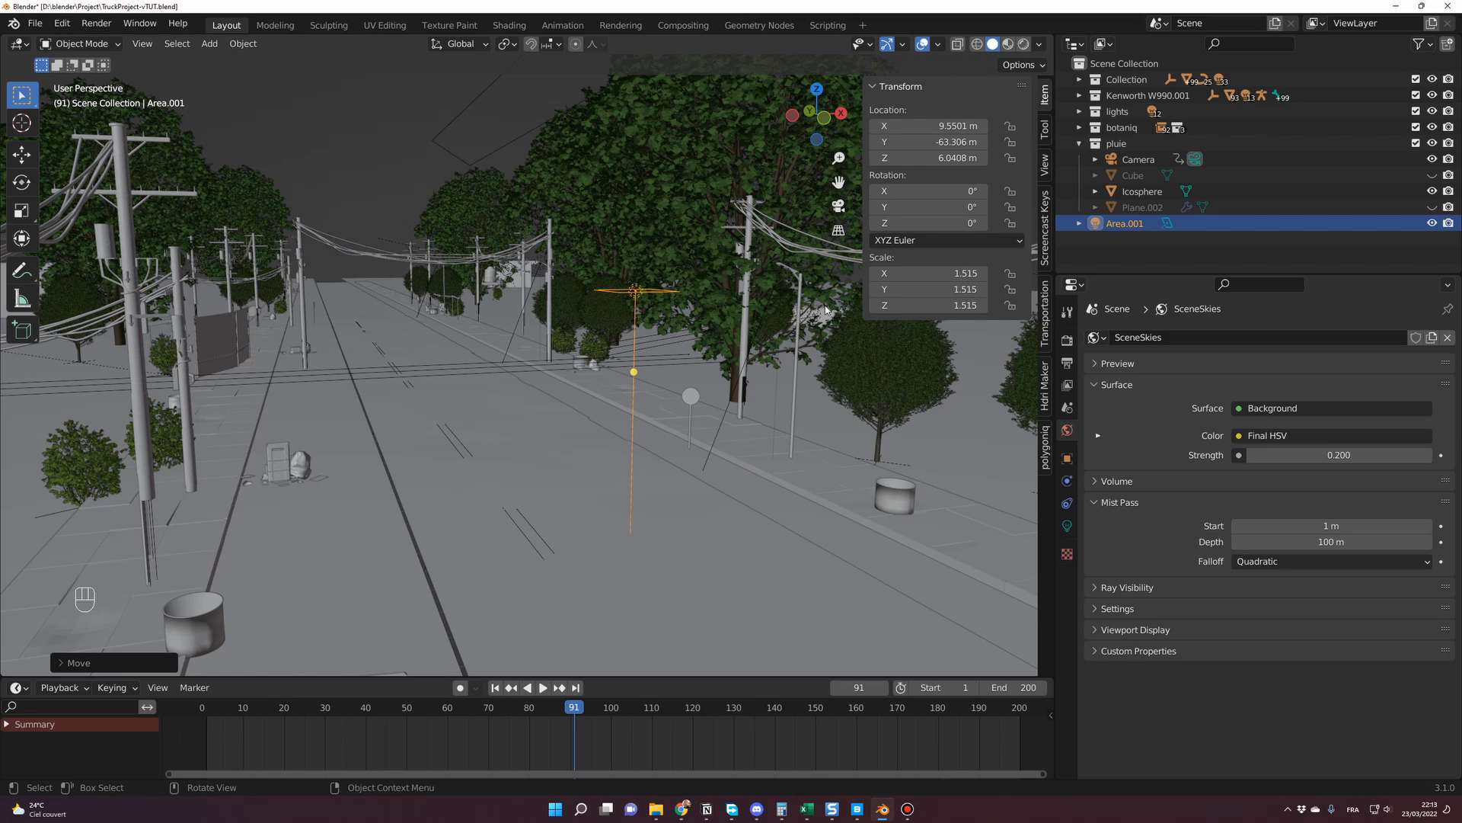
pyautogui.click(784, 268)
pyautogui.press('KP_Decimal')
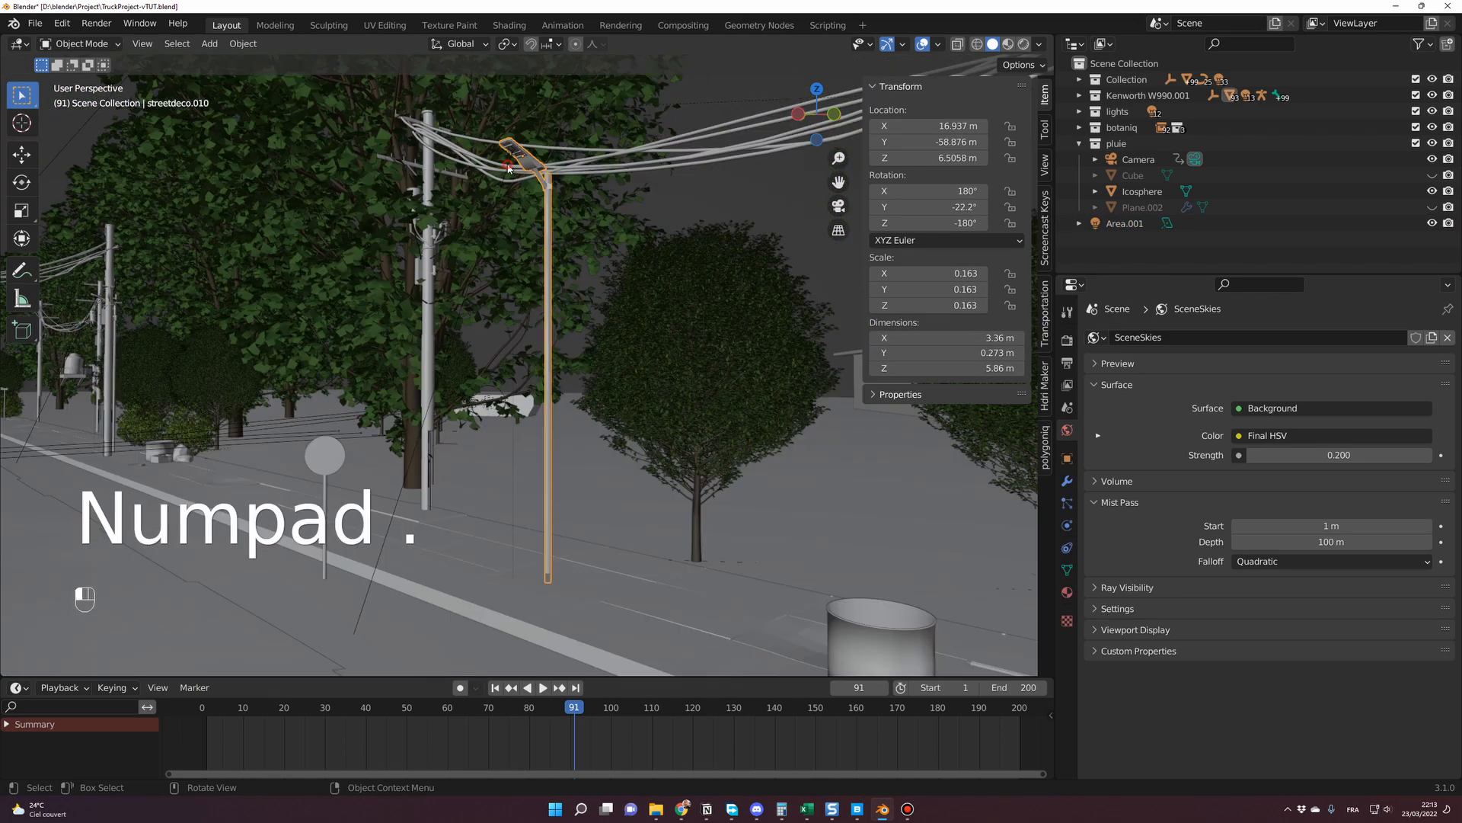
pyautogui.click(508, 167)
pyautogui.press('KP_Decimal')
pyautogui.moveTo(565, 336); pyautogui.dragTo(590, 260, button='middle')
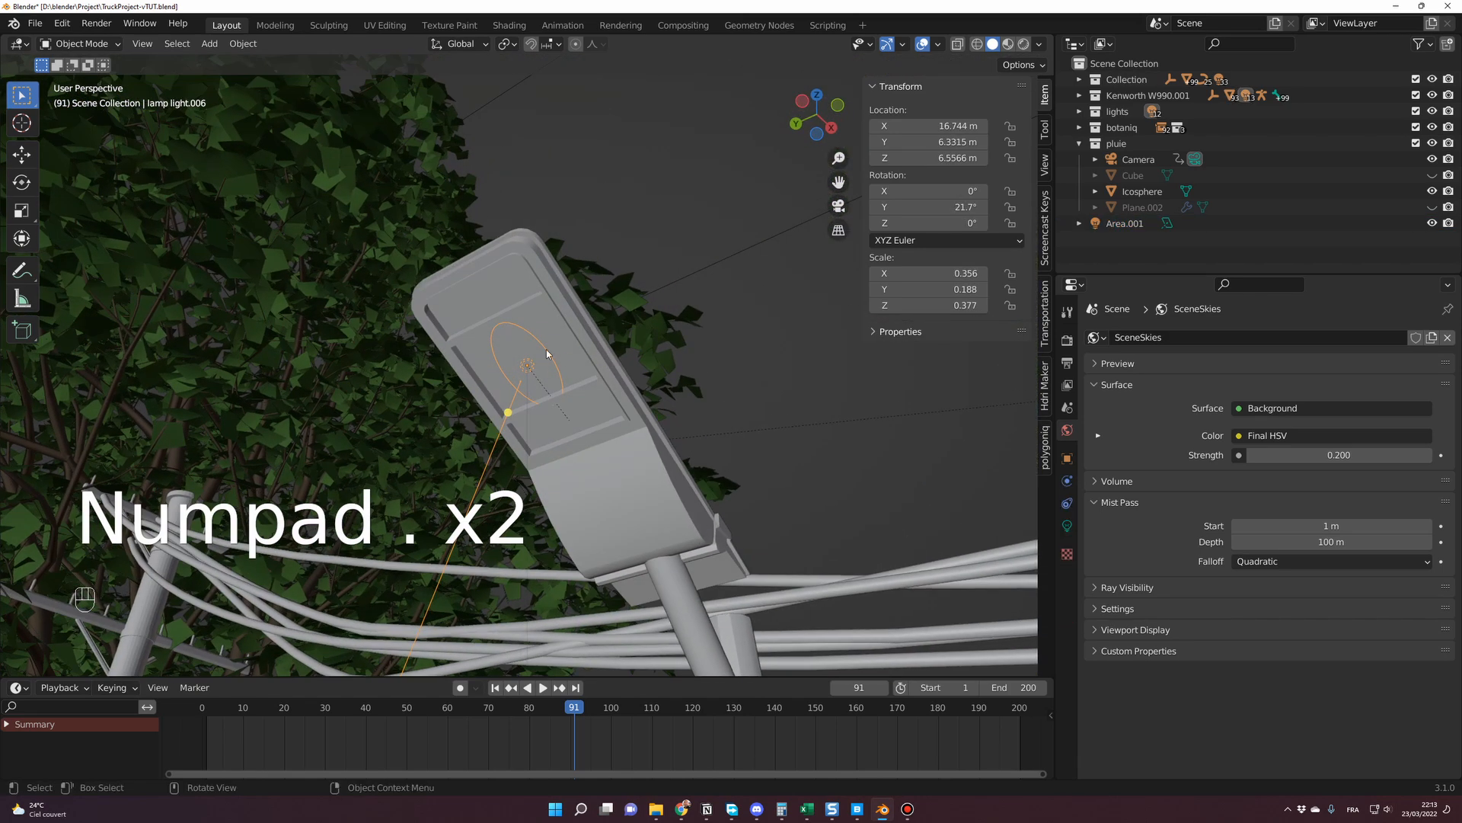
# - Select the new area light above the road and change its shape to Disk
pyautogui.scroll(-4, 546, 348)
pyautogui.moveTo(546, 349); pyautogui.dragTo(608, 515, button='middle')
pyautogui.scroll(-9, 415, 495)
pyautogui.scroll(3, 432, 501)
pyautogui.scroll(3, 580, 532)
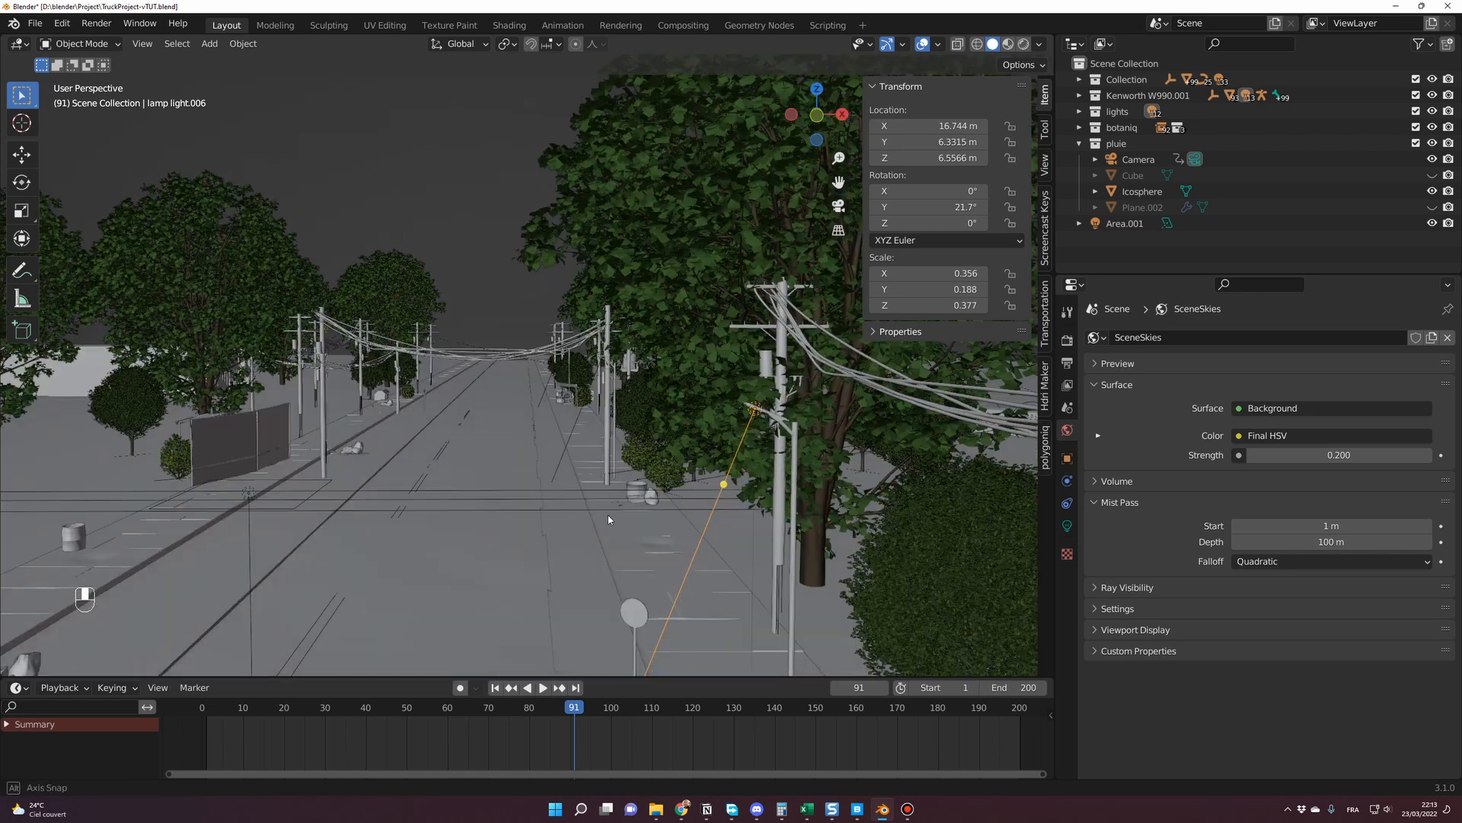
pyautogui.click(277, 543)
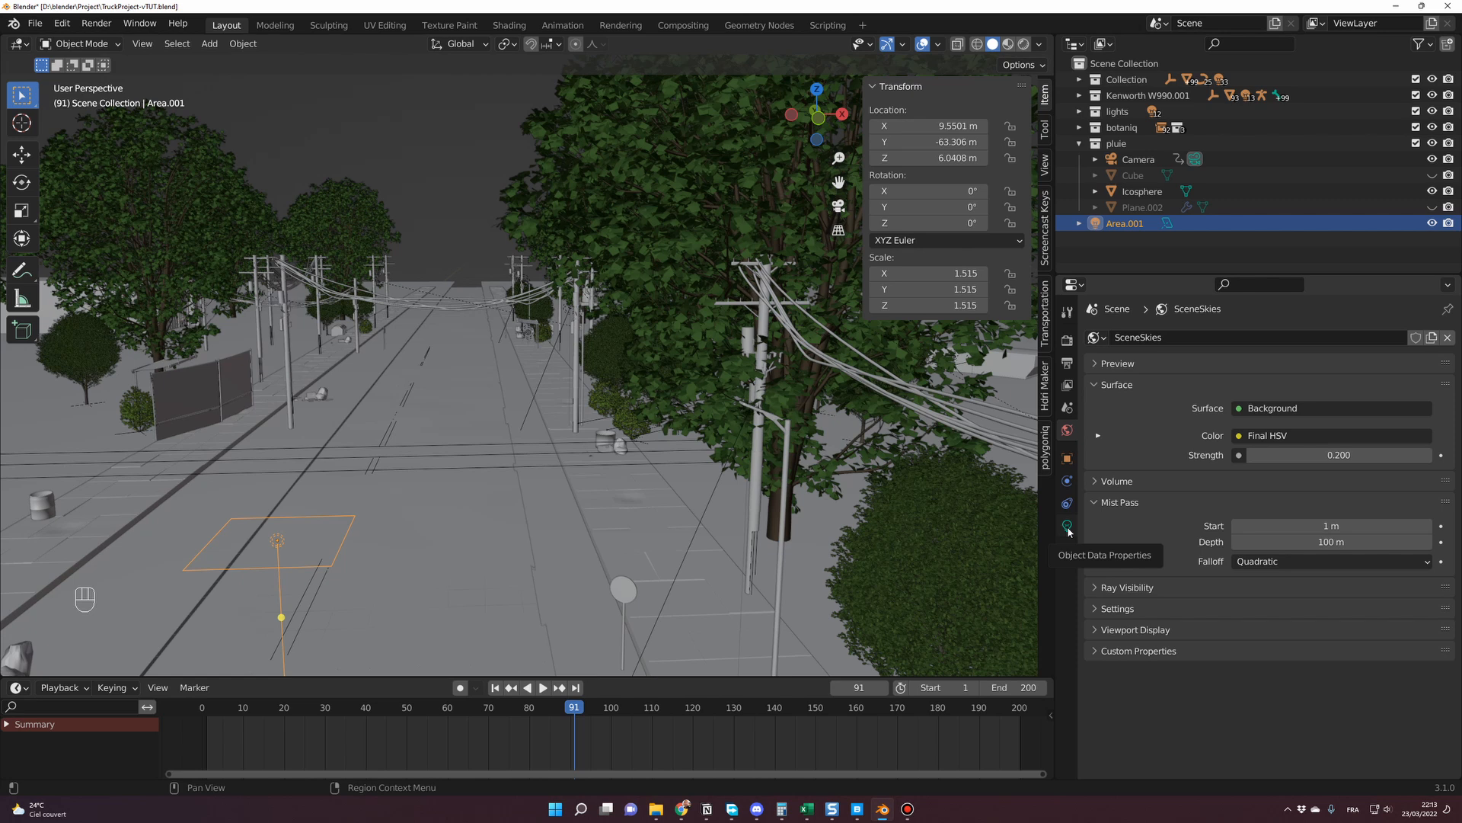
pyautogui.click(1067, 526)
pyautogui.click(1274, 473)
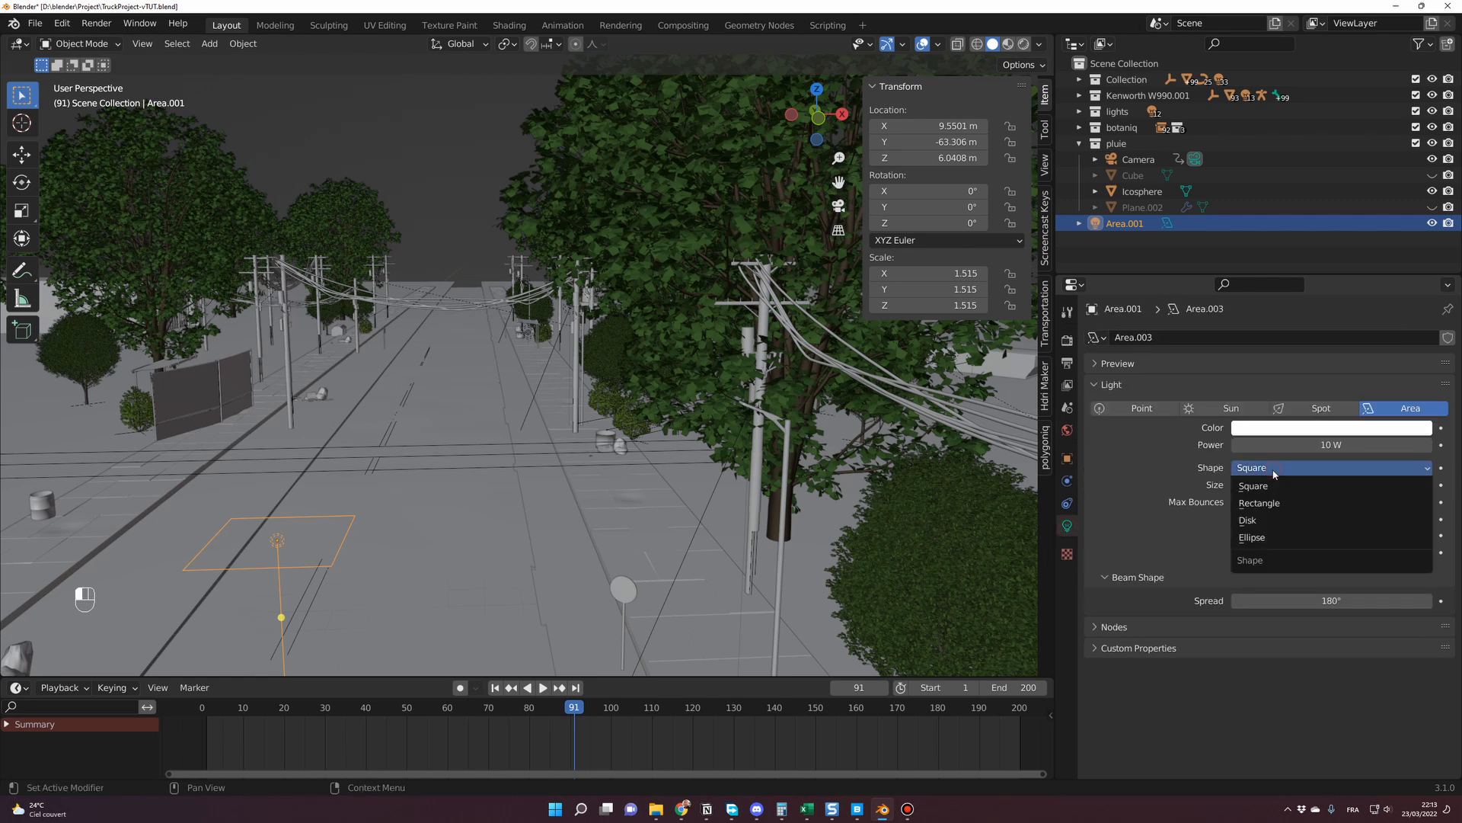
pyautogui.click(1268, 524)
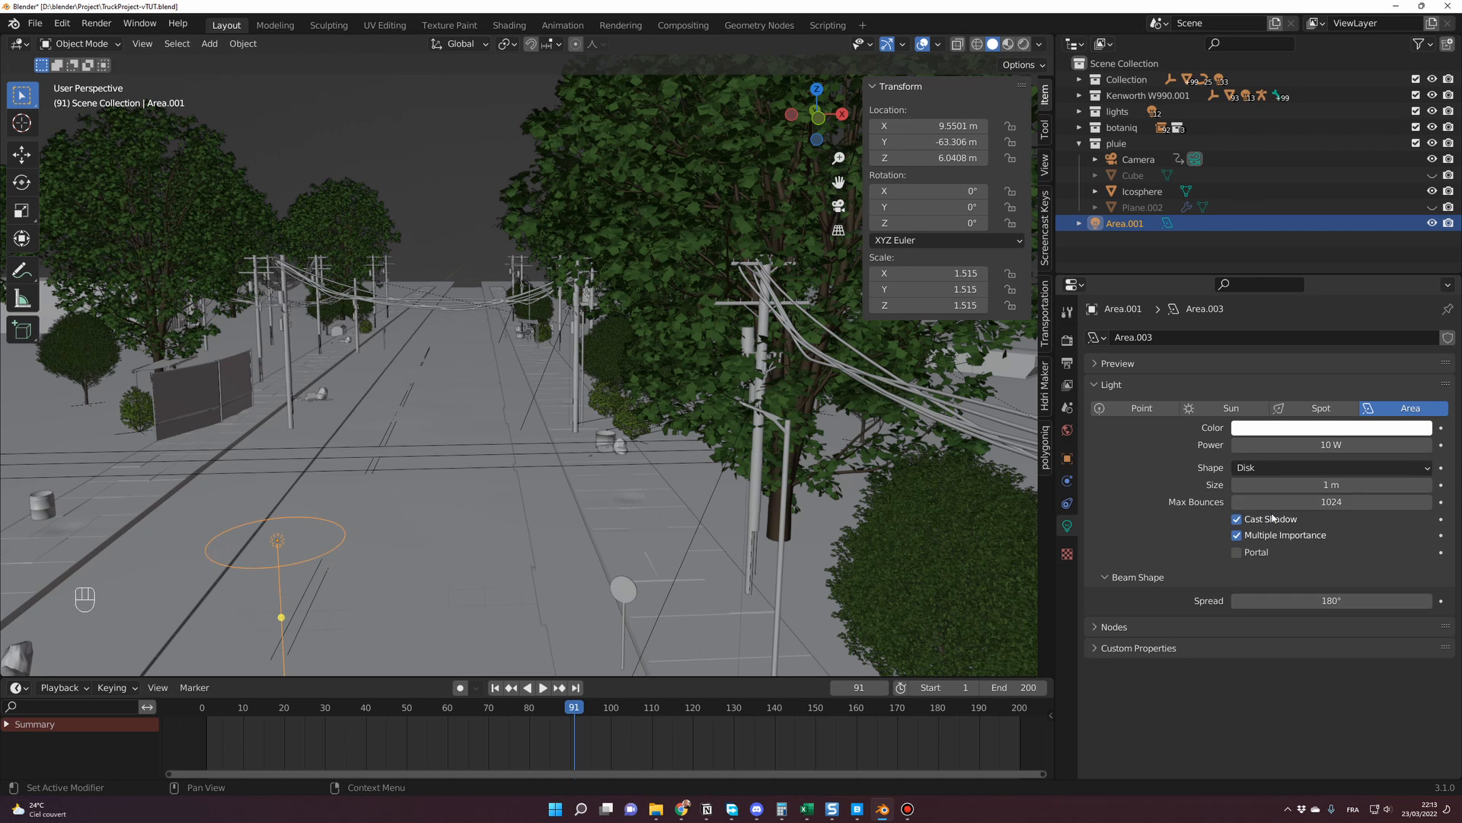
pyautogui.click(1264, 468)
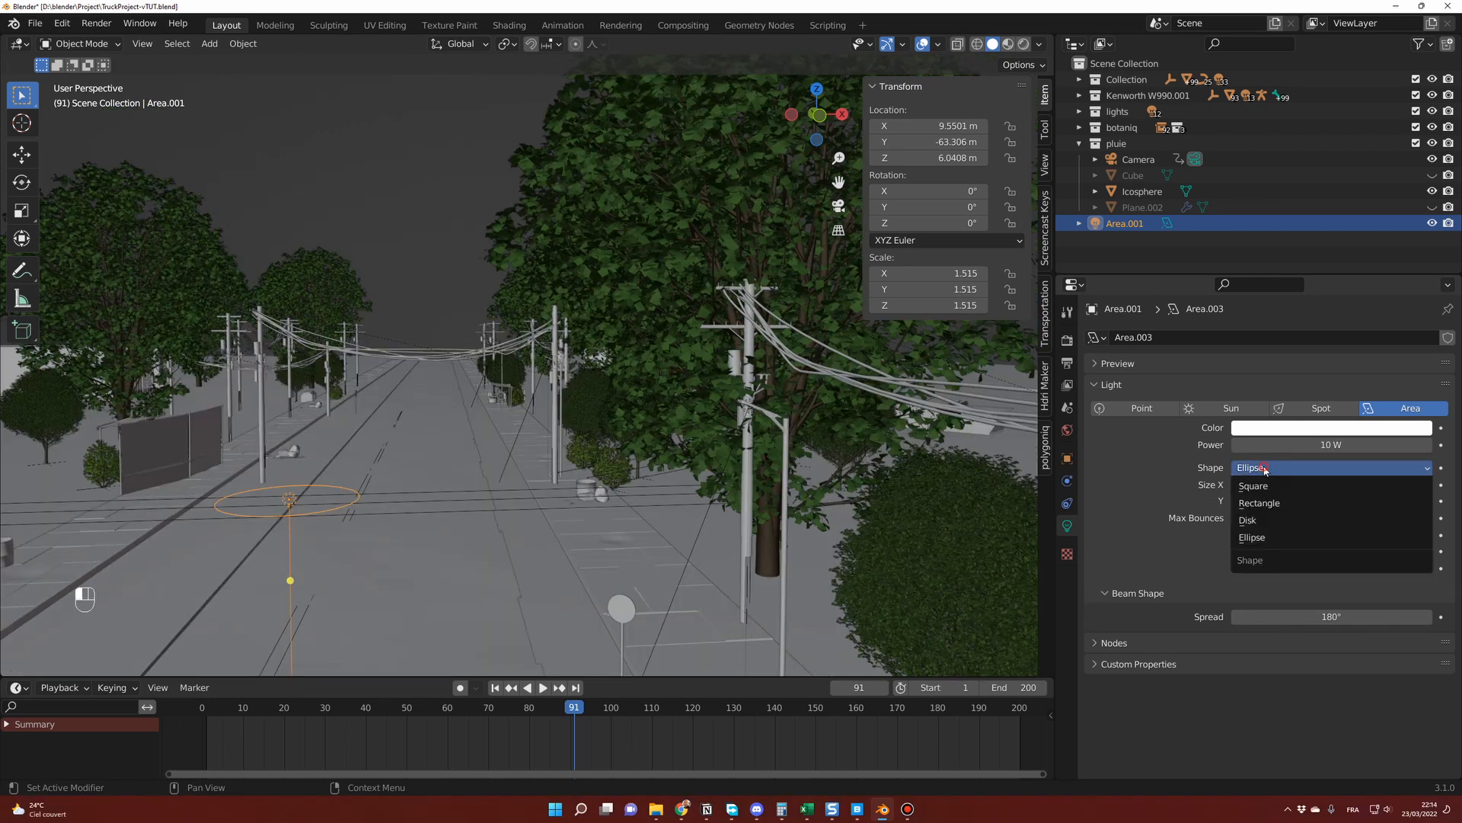
pyautogui.click(1257, 520)
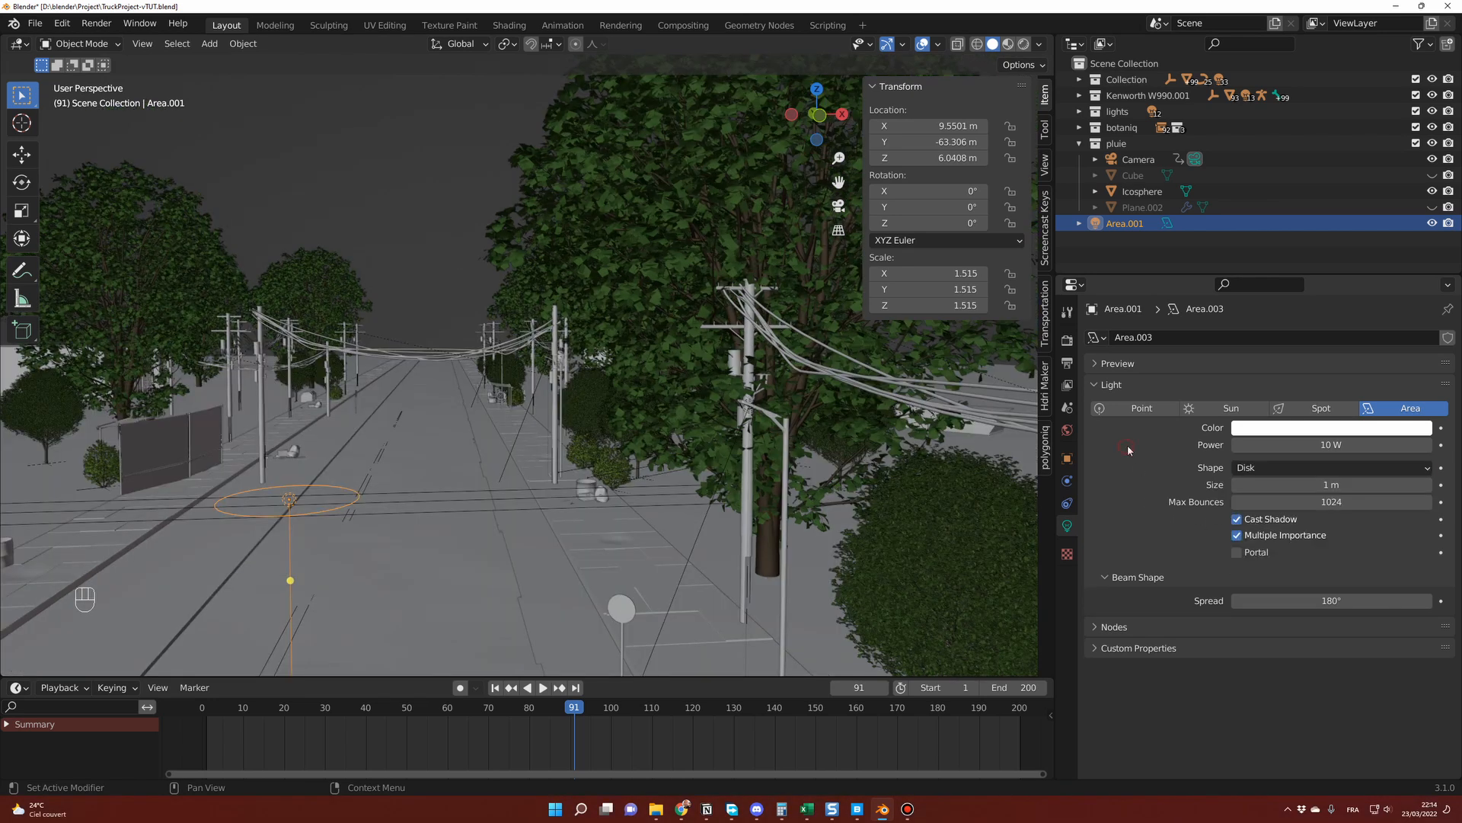
# - Select the street lamp, show its emission material in the Shading workspace, and set the Emission strength to 0
pyautogui.moveTo(457, 567); pyautogui.dragTo(517, 524, button='middle')
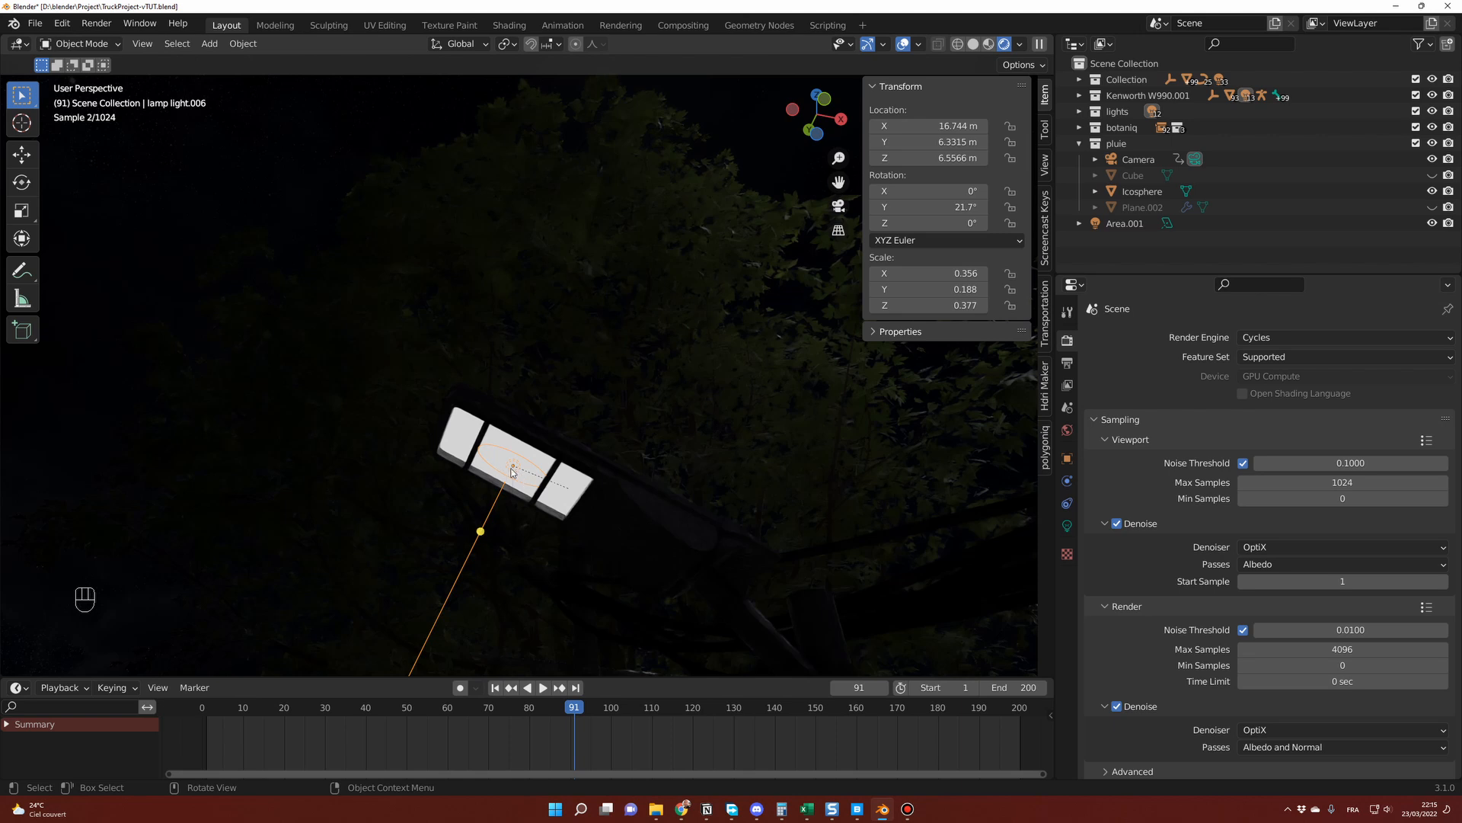
pyautogui.moveTo(518, 475); pyautogui.dragTo(517, 465, button='middle')
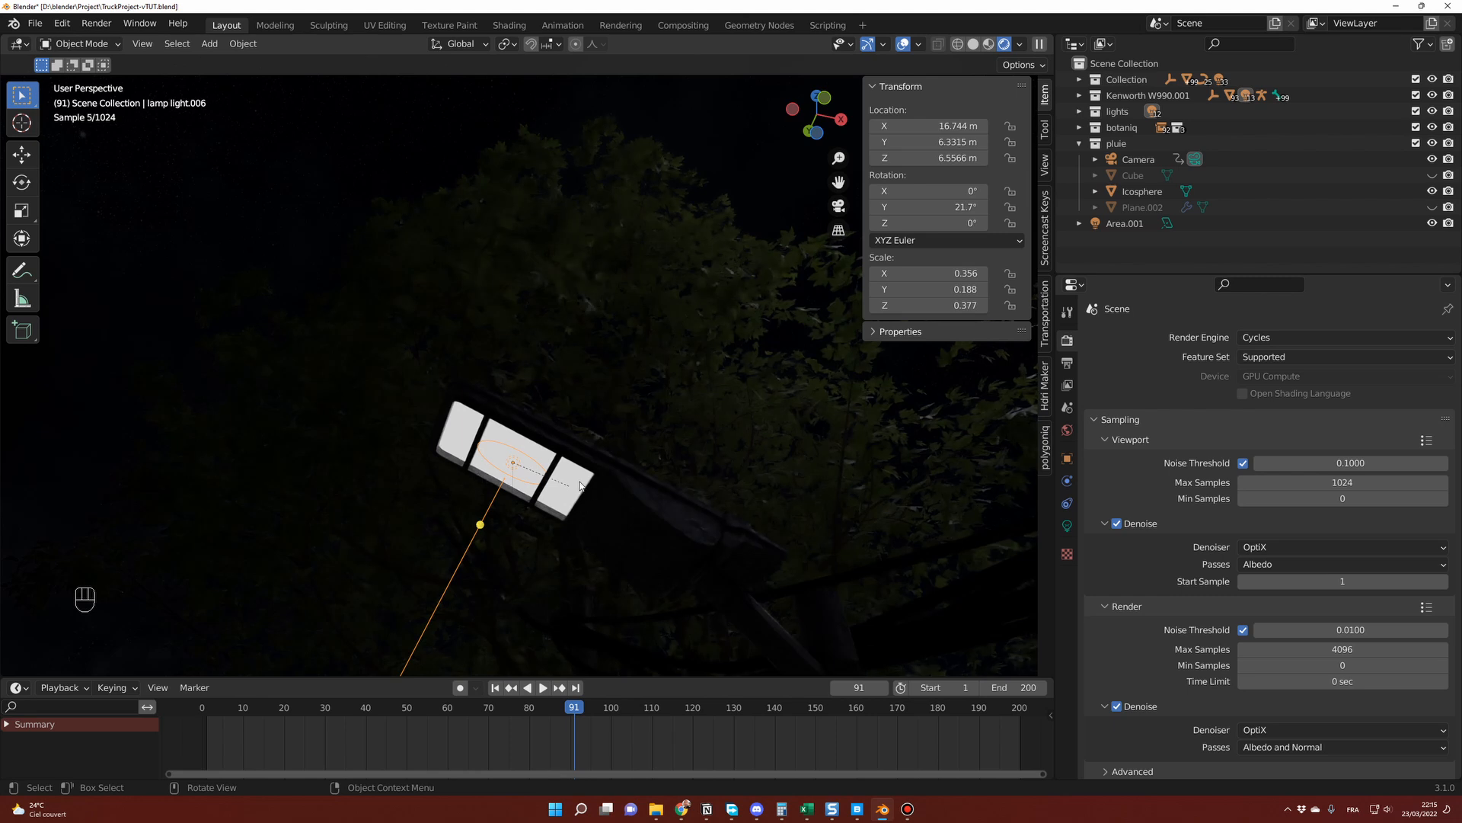
pyautogui.click(620, 519)
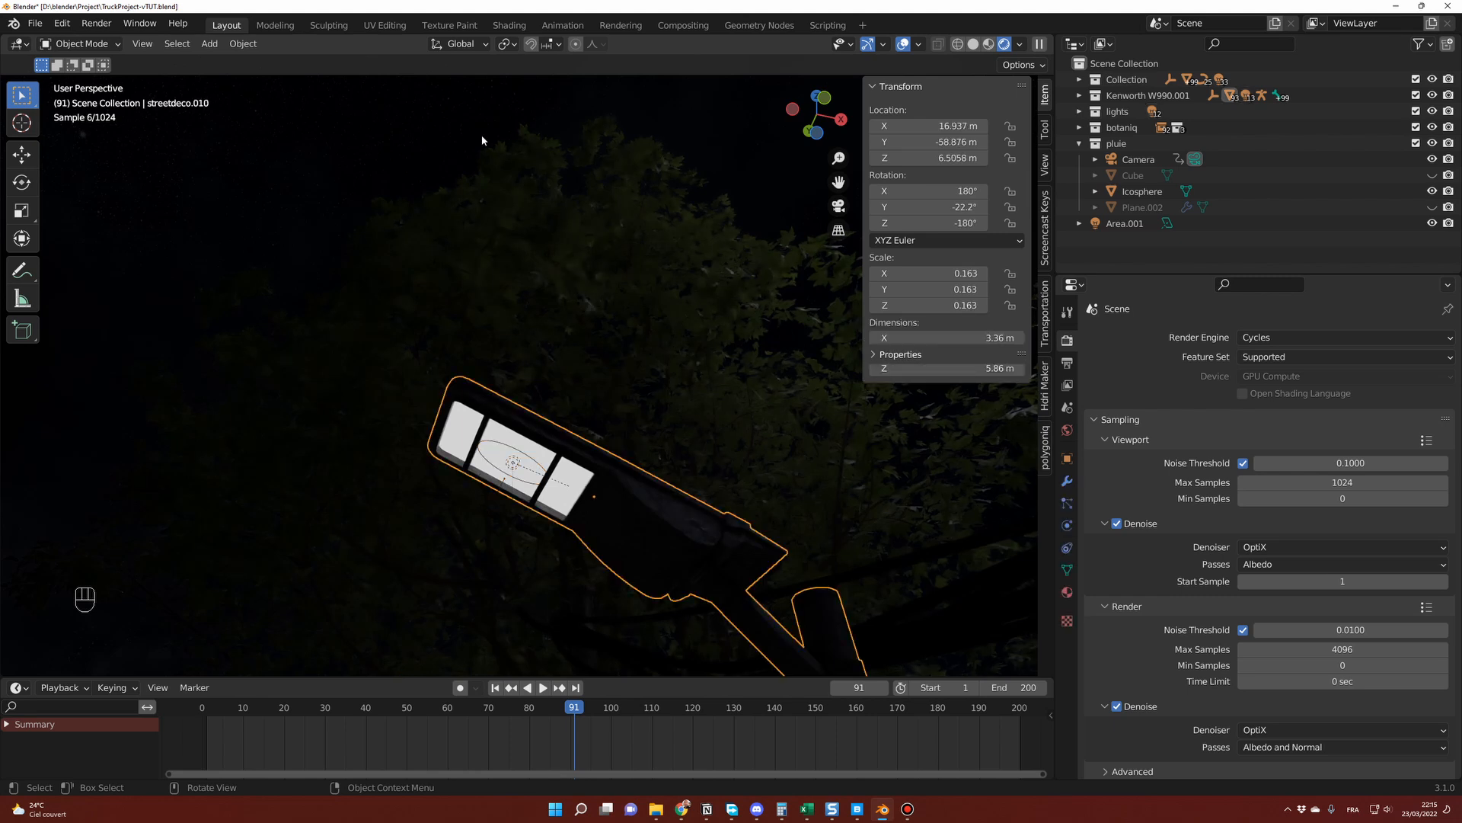
pyautogui.click(510, 25)
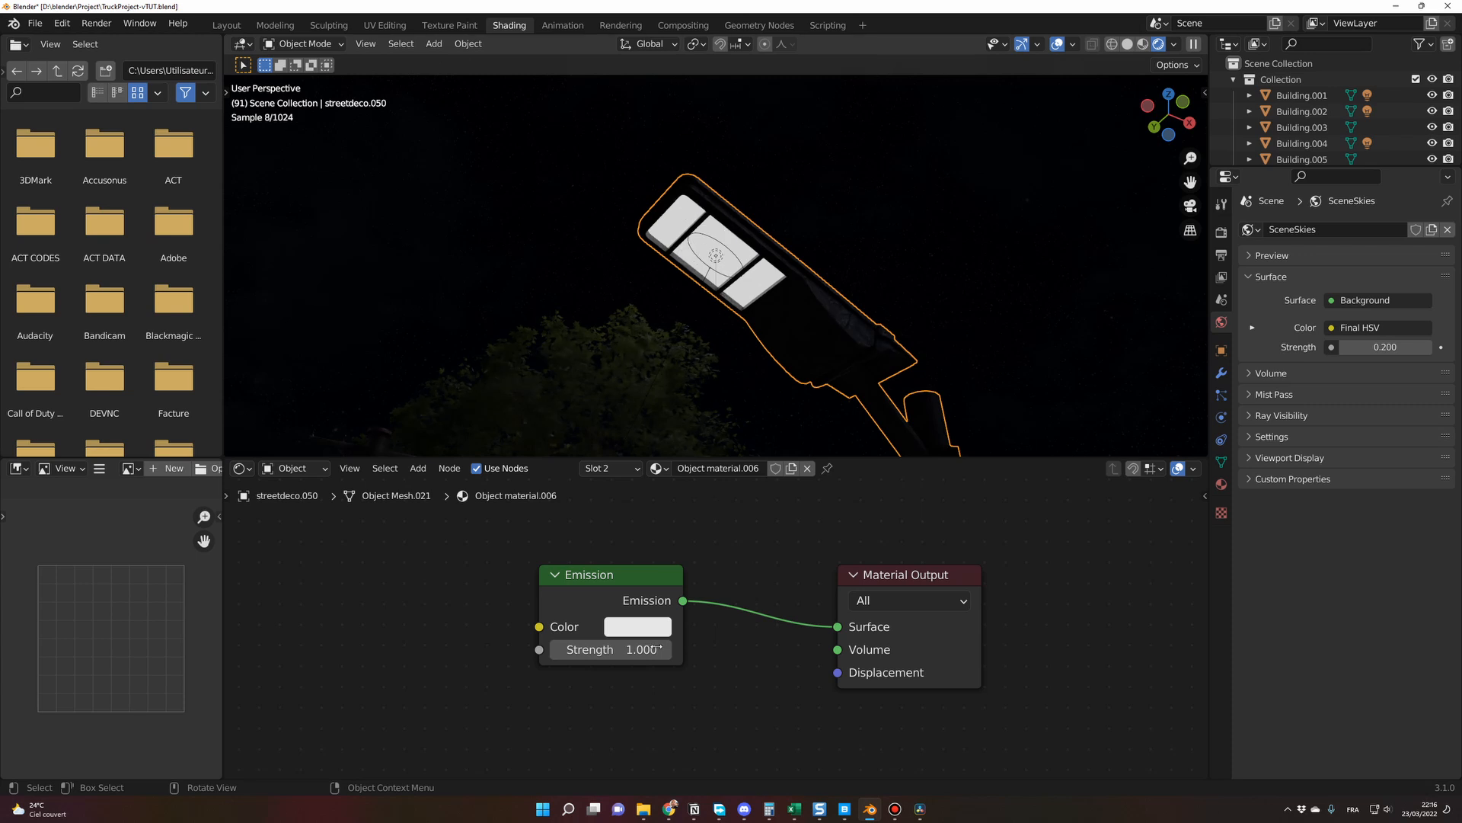
pyautogui.click(614, 650)
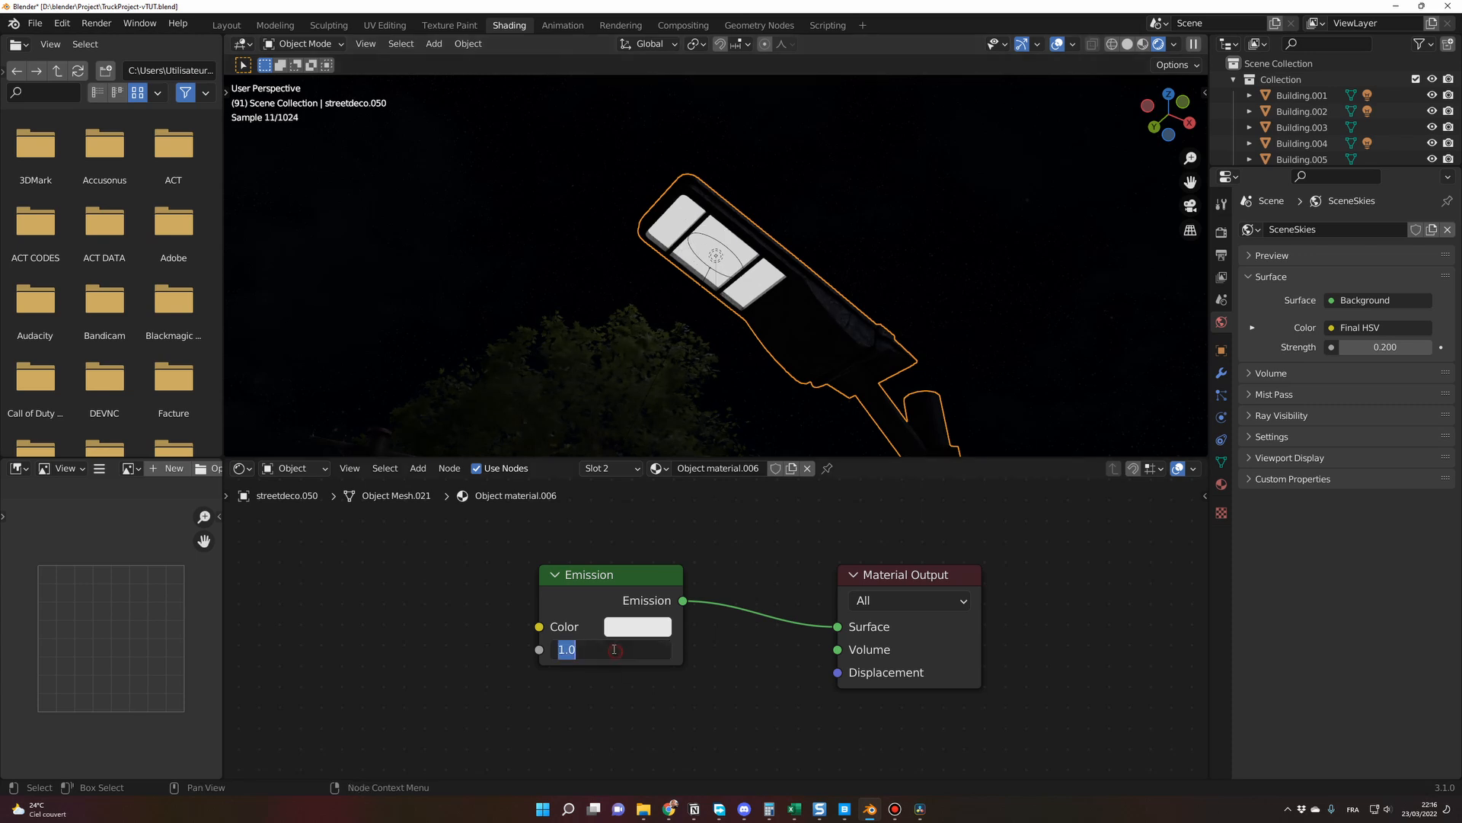
pyautogui.write('0')
pyautogui.press('Return')
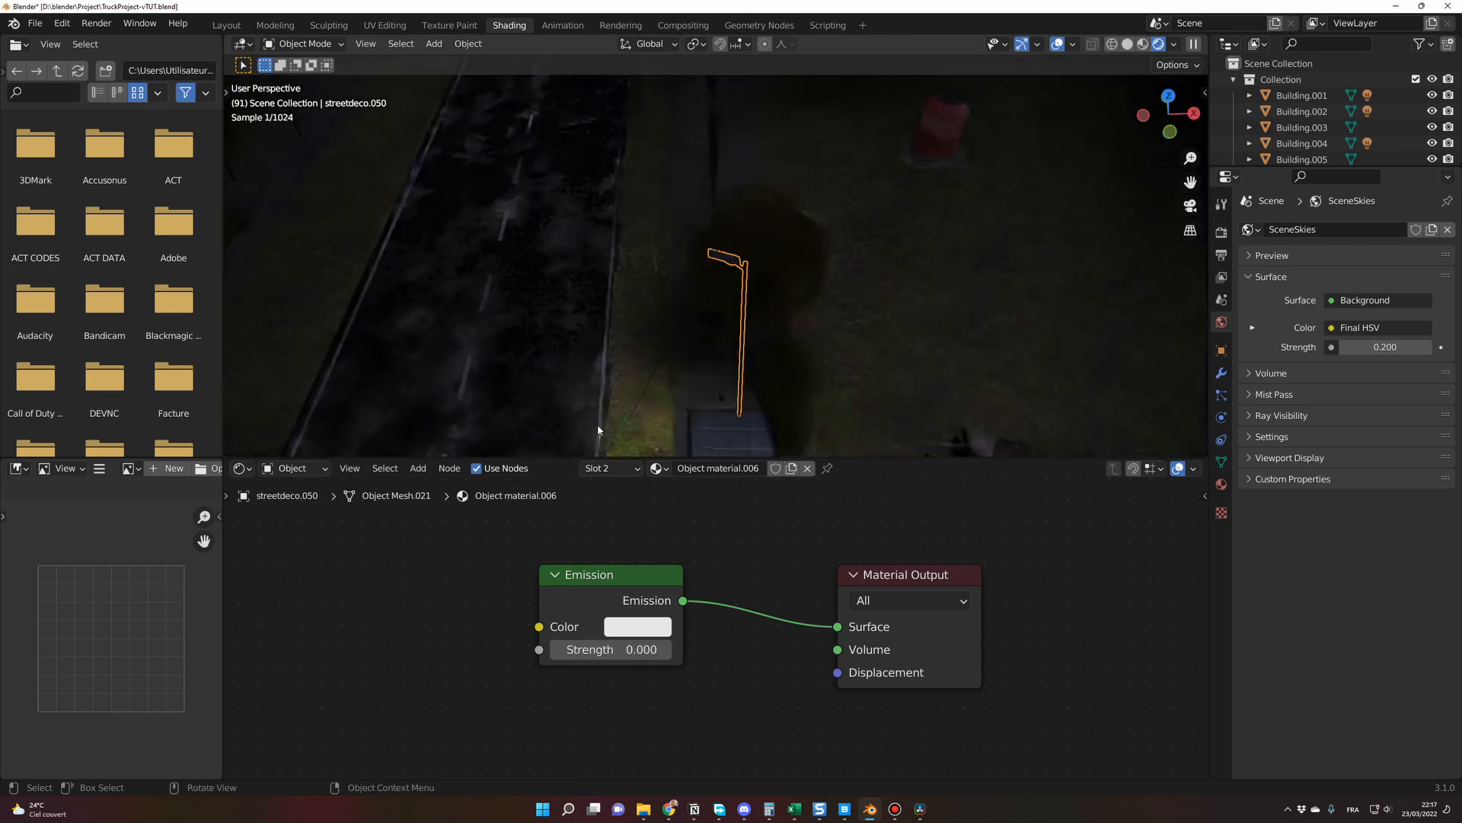
# - Show the settings of the area light inside the street lamp head and check the night shot in DaVinci Resolve
pyautogui.moveTo(709, 353); pyautogui.dragTo(757, 235, button='middle')
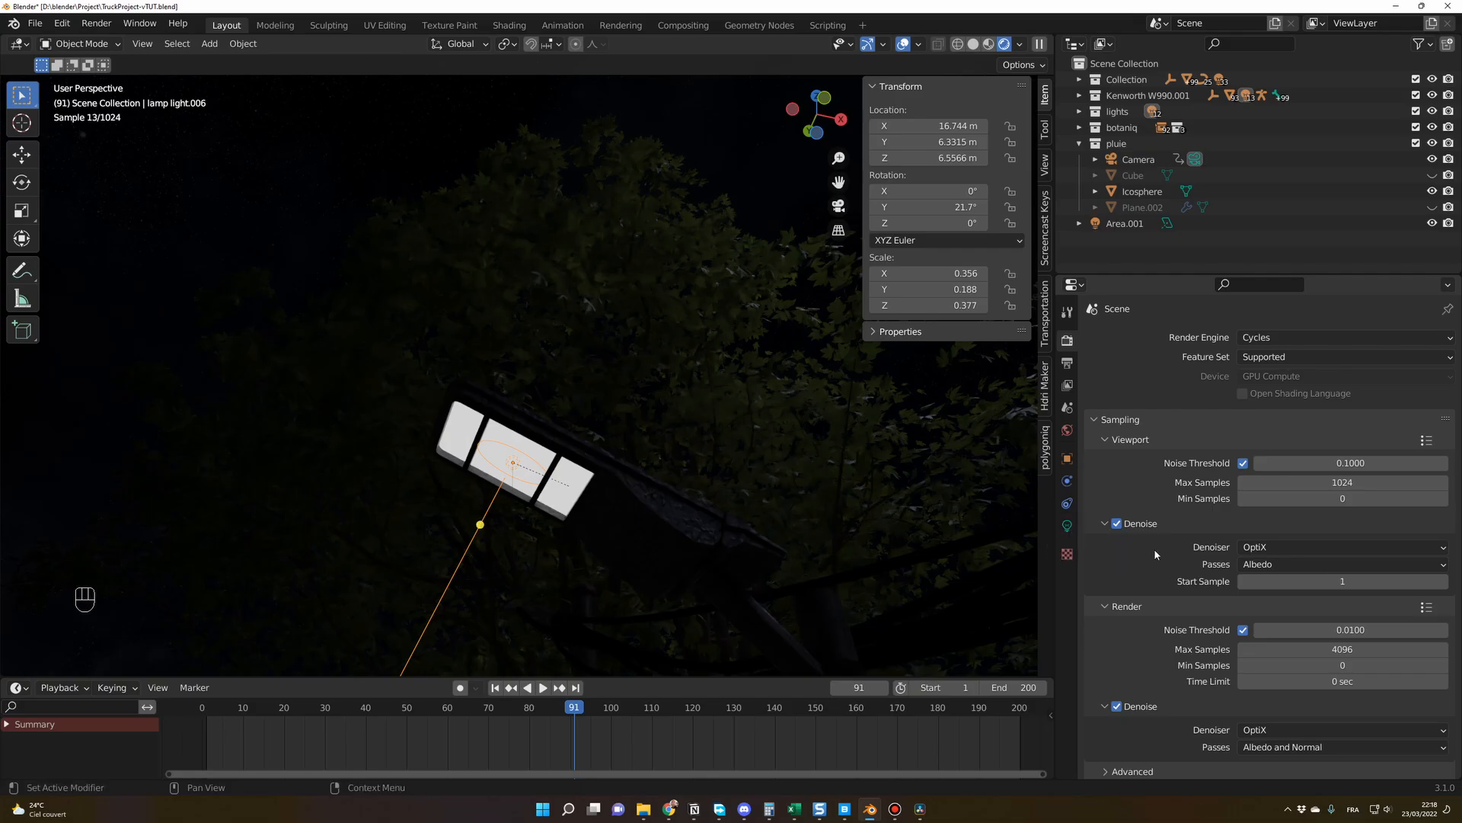
pyautogui.click(1068, 525)
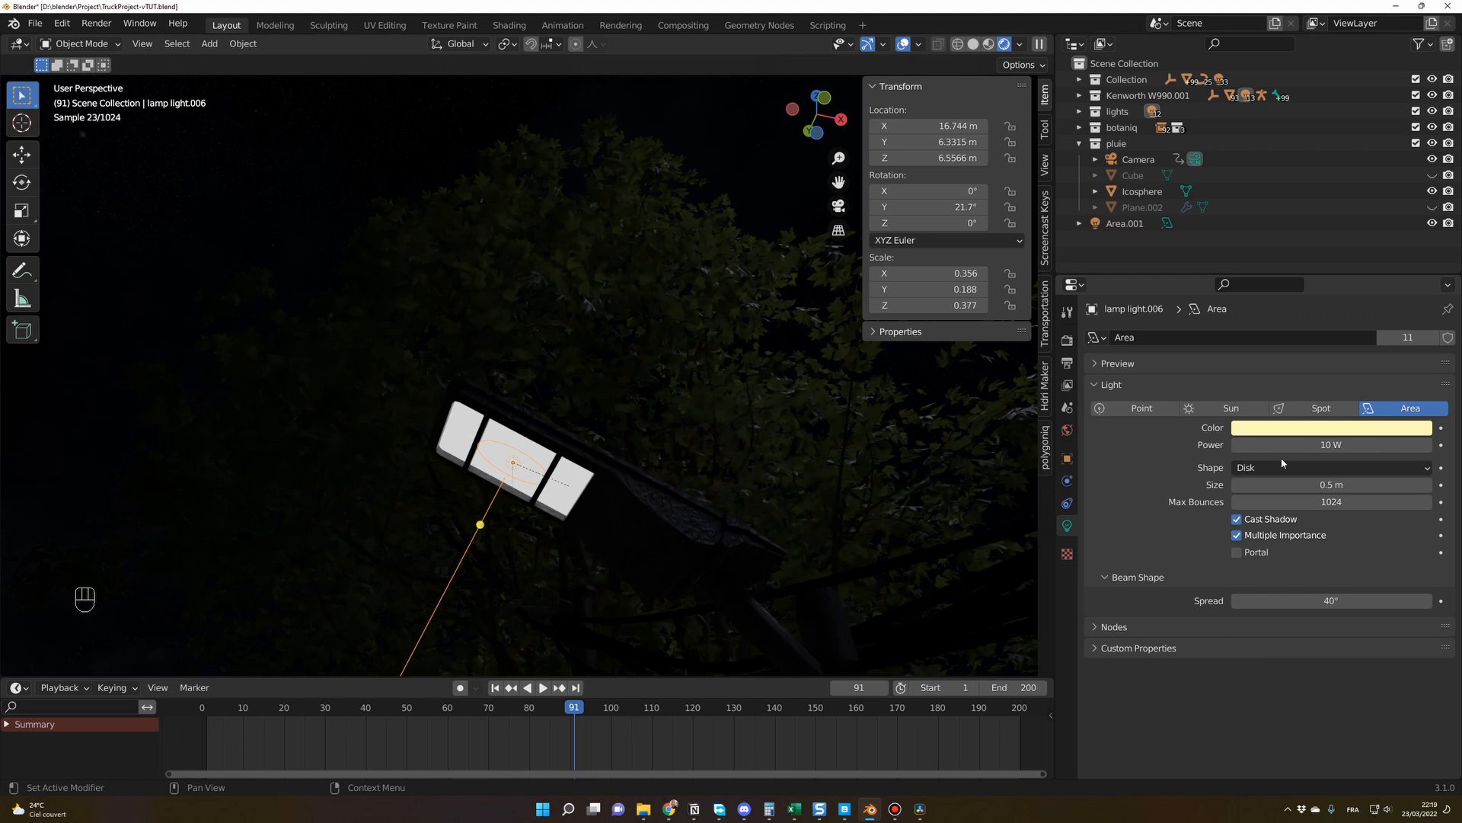
pyautogui.hotkey('alt', 'Tab')
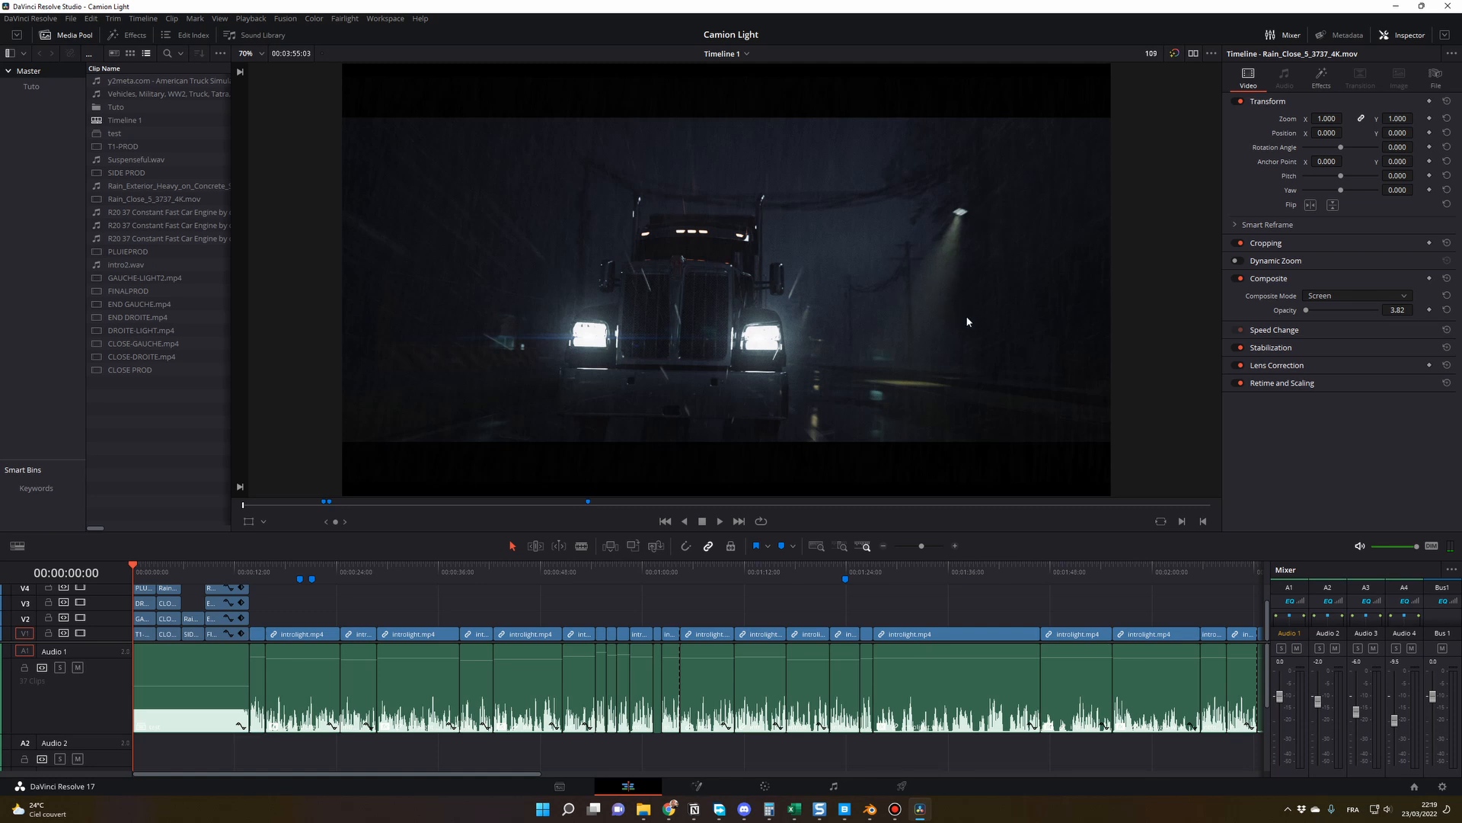
pyautogui.hotkey('alt', 'Tab')
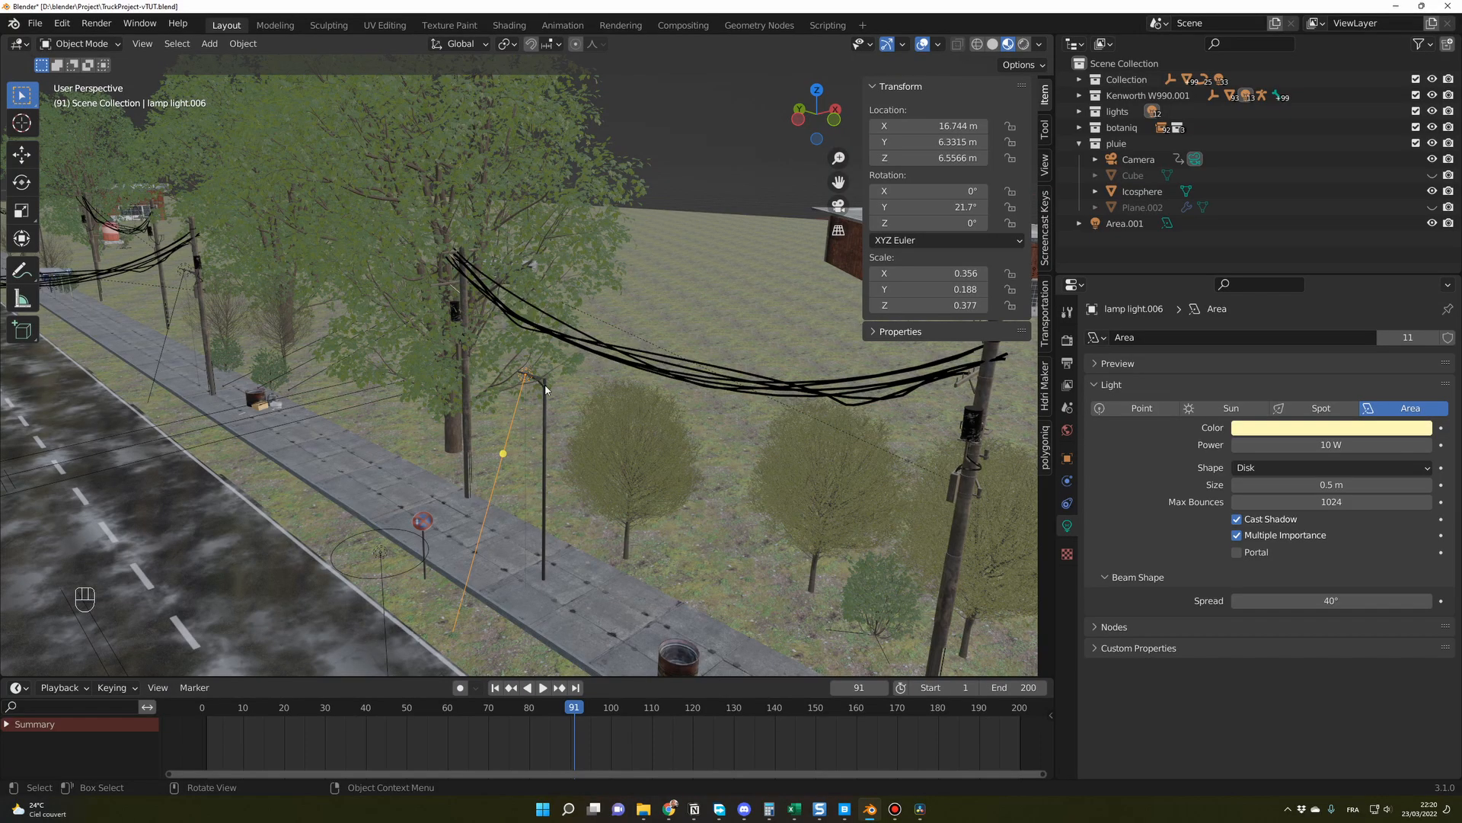
# - Examine the point light in front of the brick building's large doors and its light settings
pyautogui.moveTo(174, 288); pyautogui.dragTo(534, 407, button='middle')
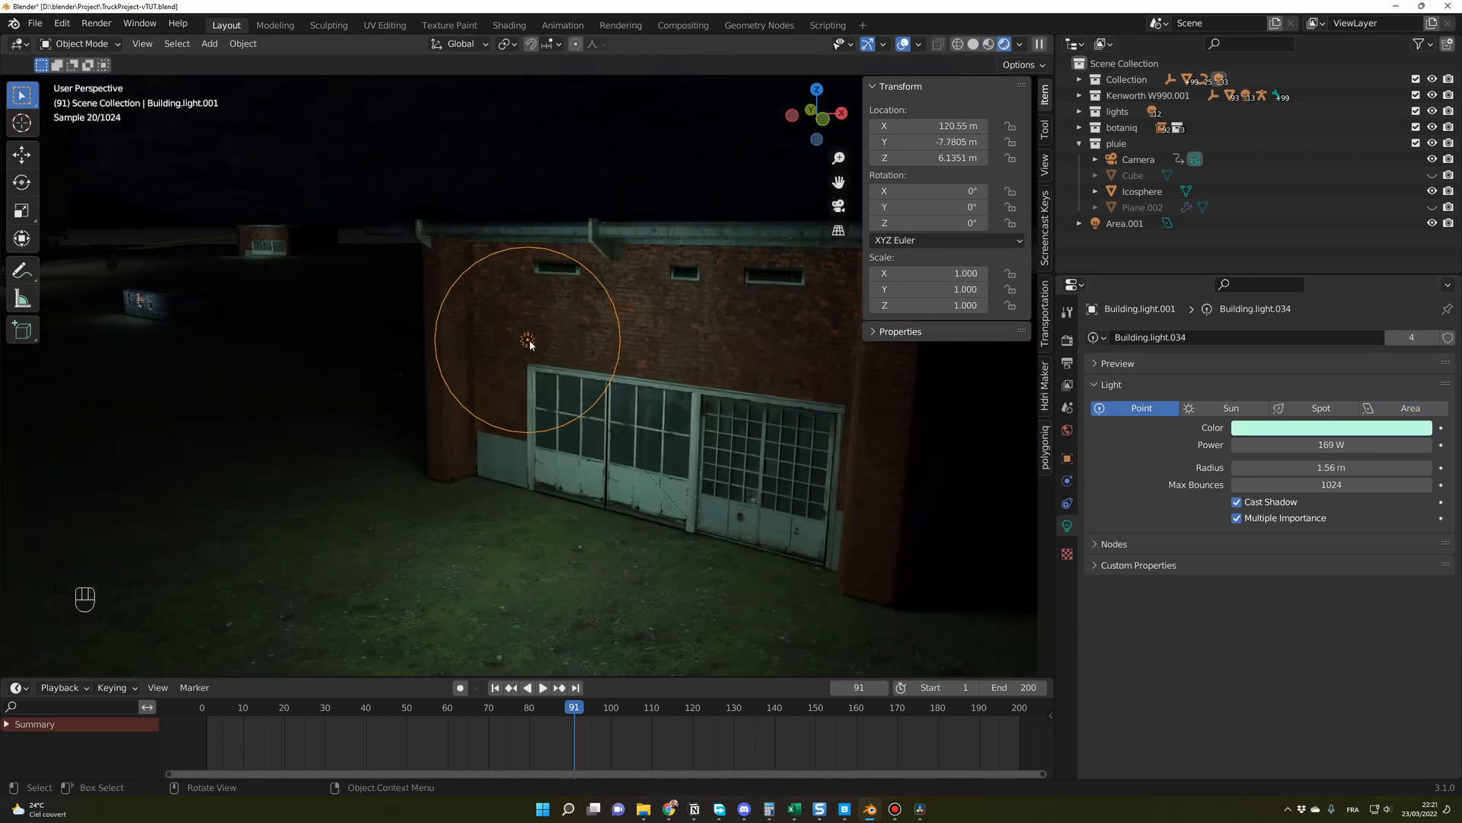
pyautogui.moveTo(551, 351); pyautogui.dragTo(480, 349, button='middle')
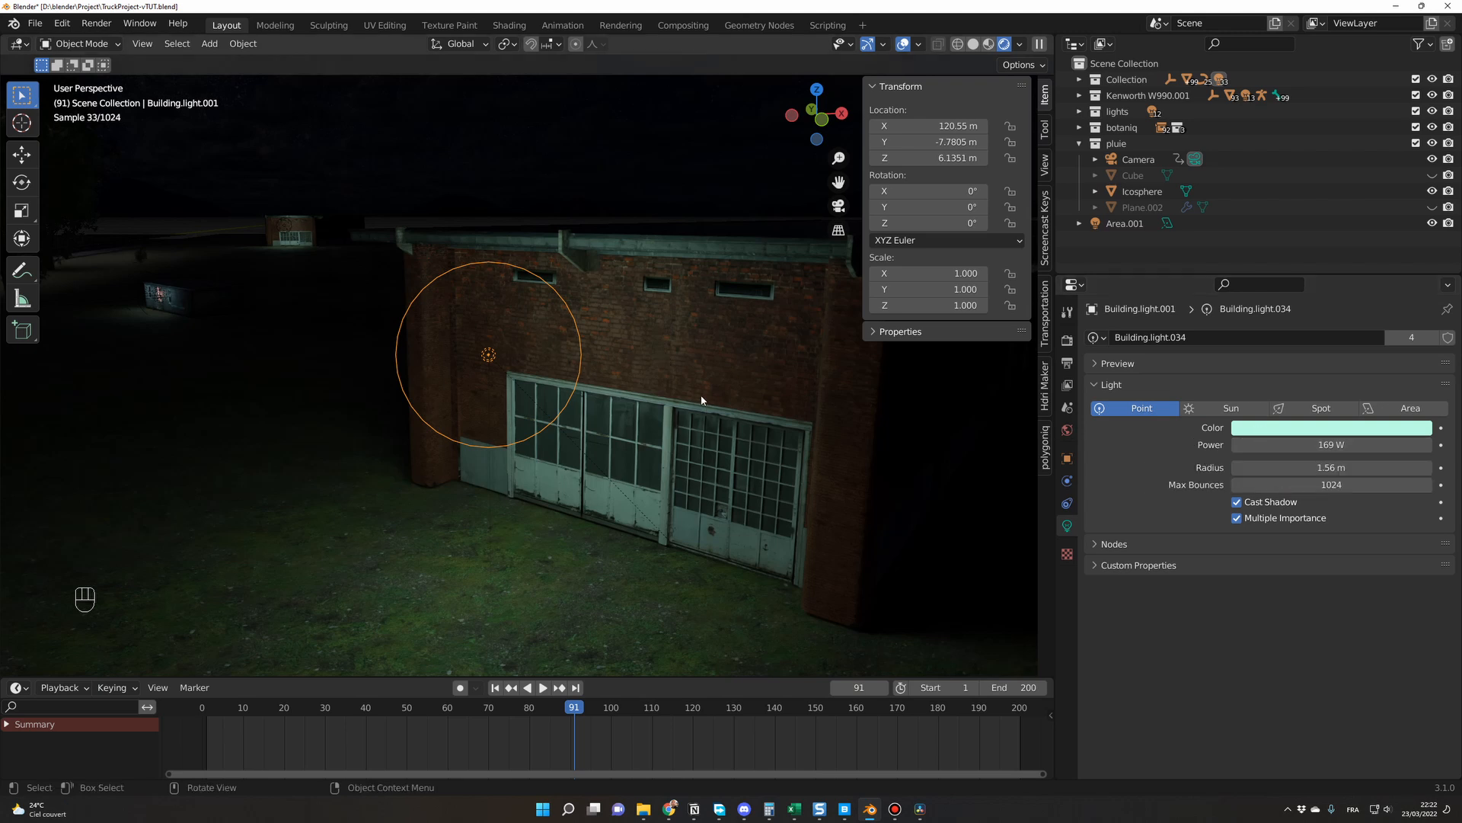
pyautogui.hotkey('alt', 'Tab')
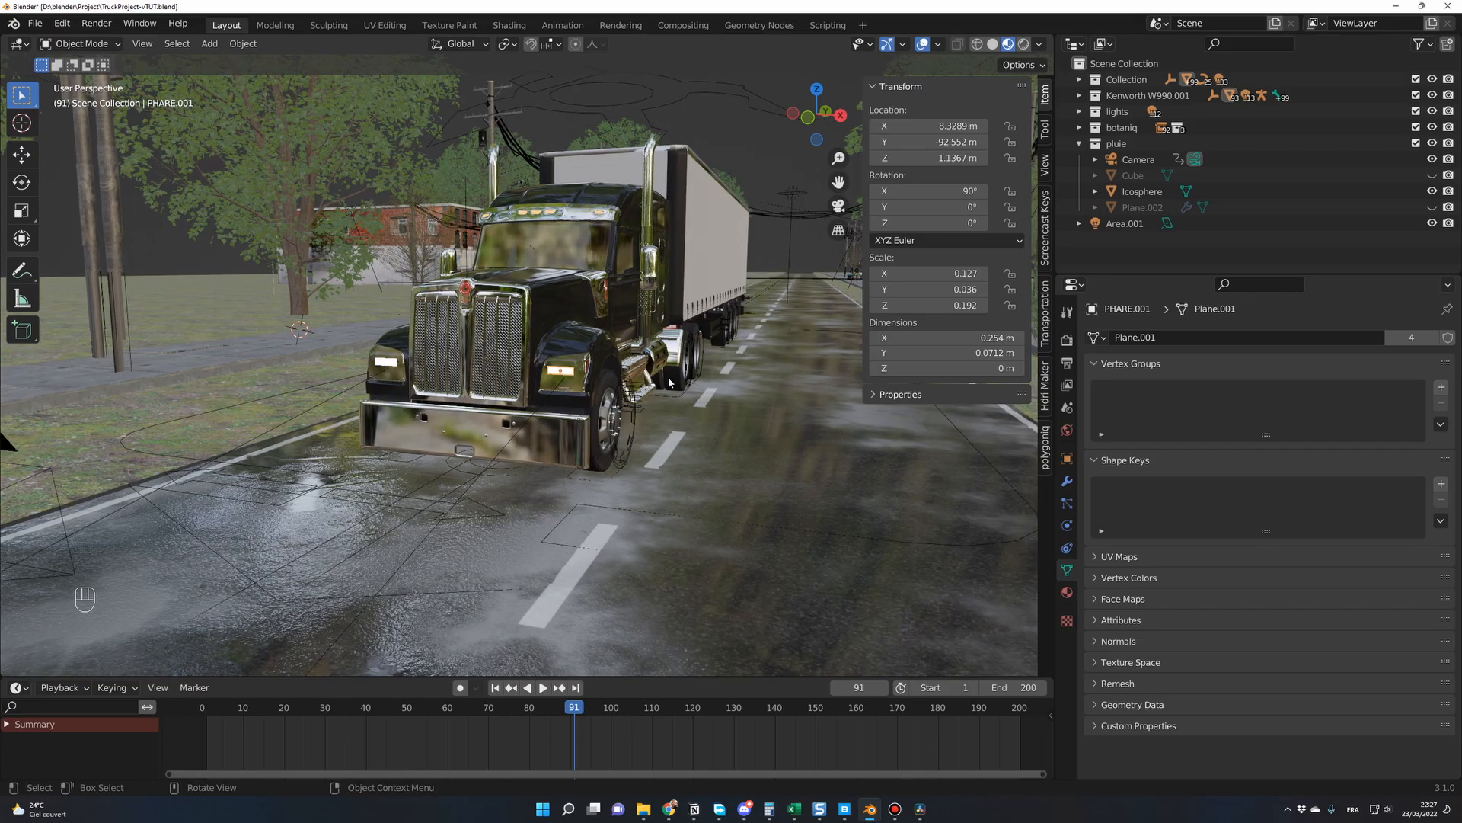
# - Add a plane mesh in front of the truck and raise it to a height of about 1.78 m
pyautogui.scroll(2, 583, 377)
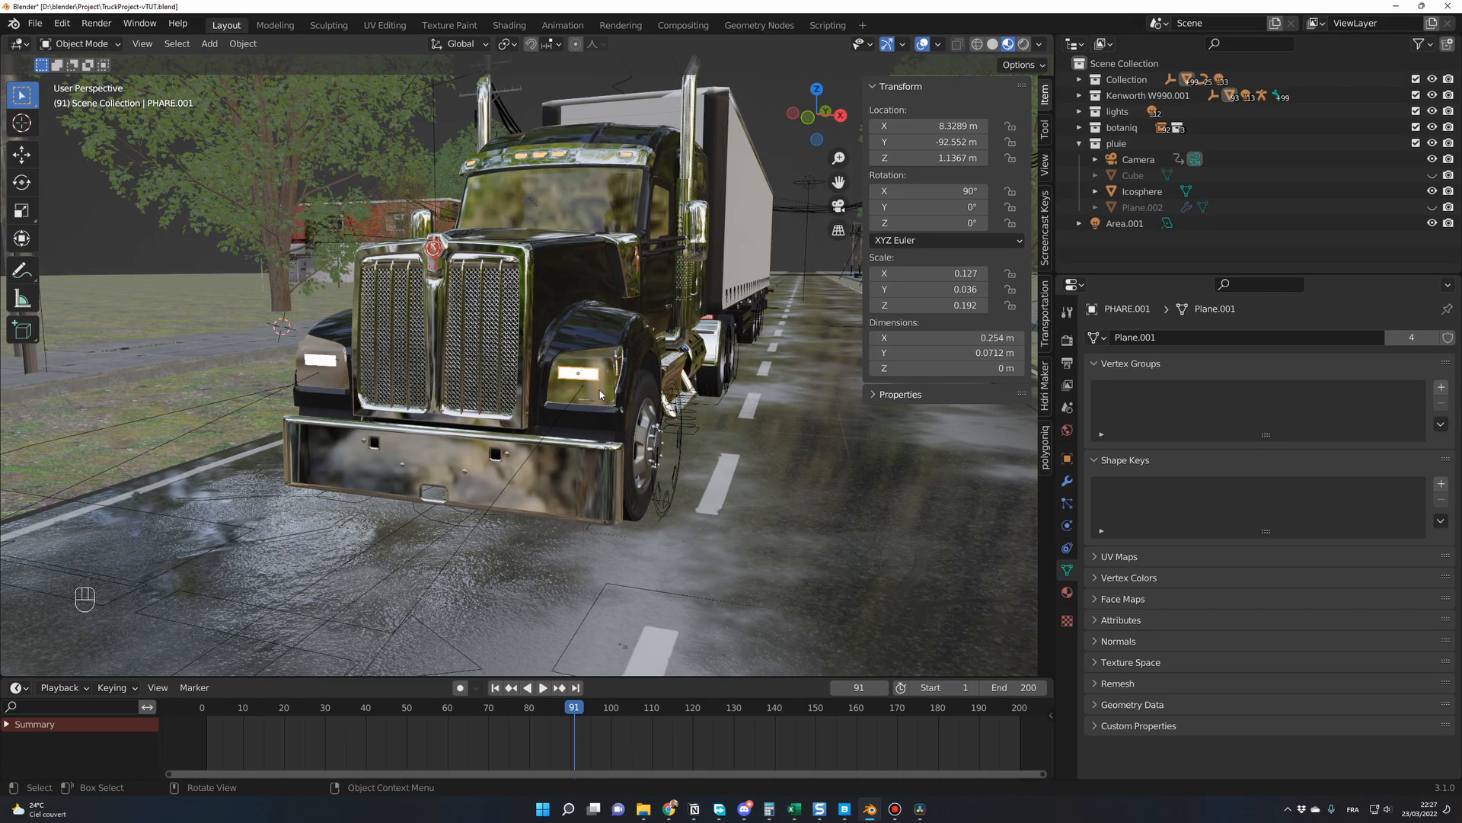
pyautogui.scroll(-3, 645, 427)
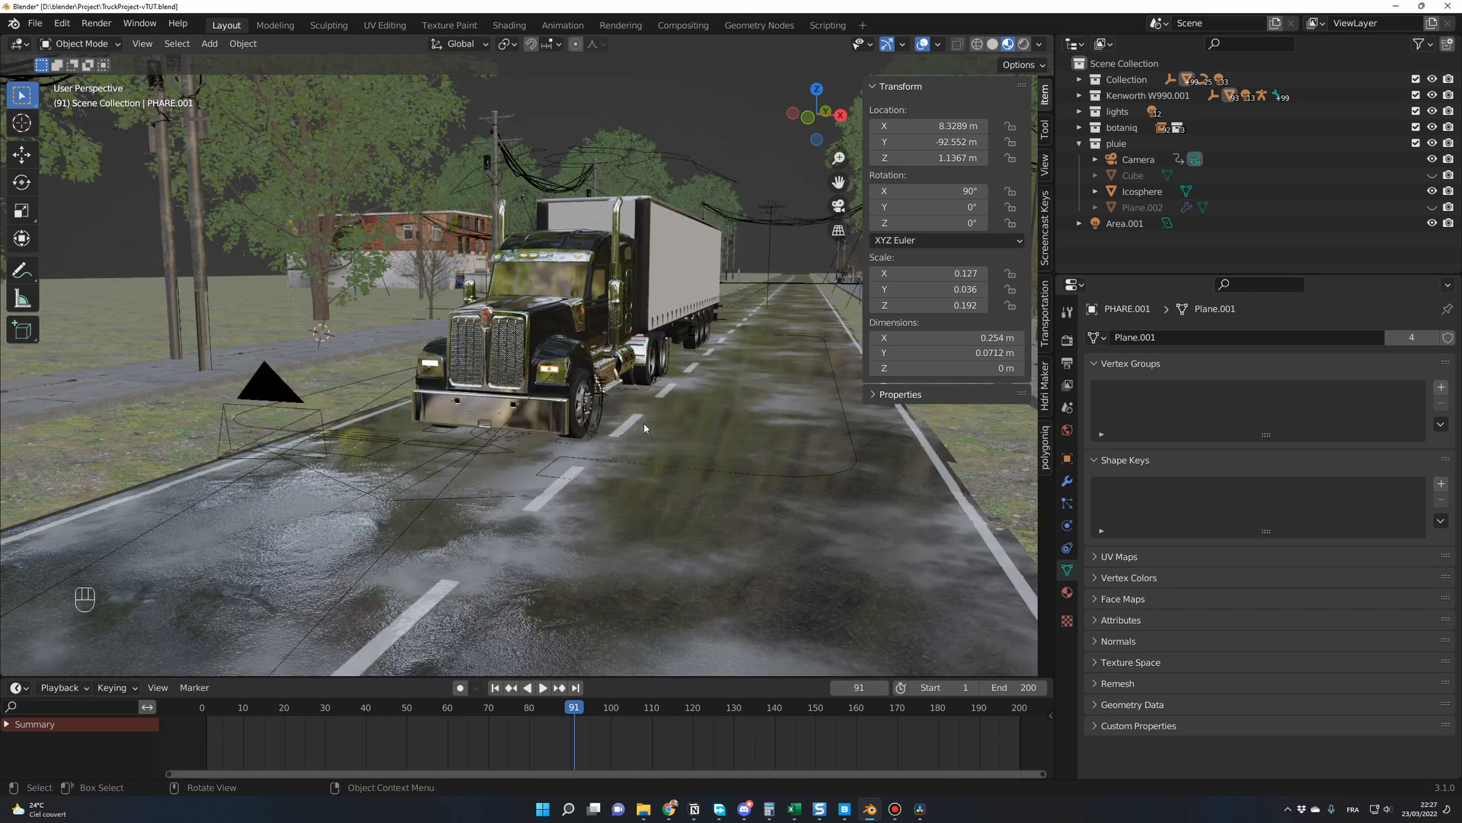
pyautogui.hotkey('shift', 'a')
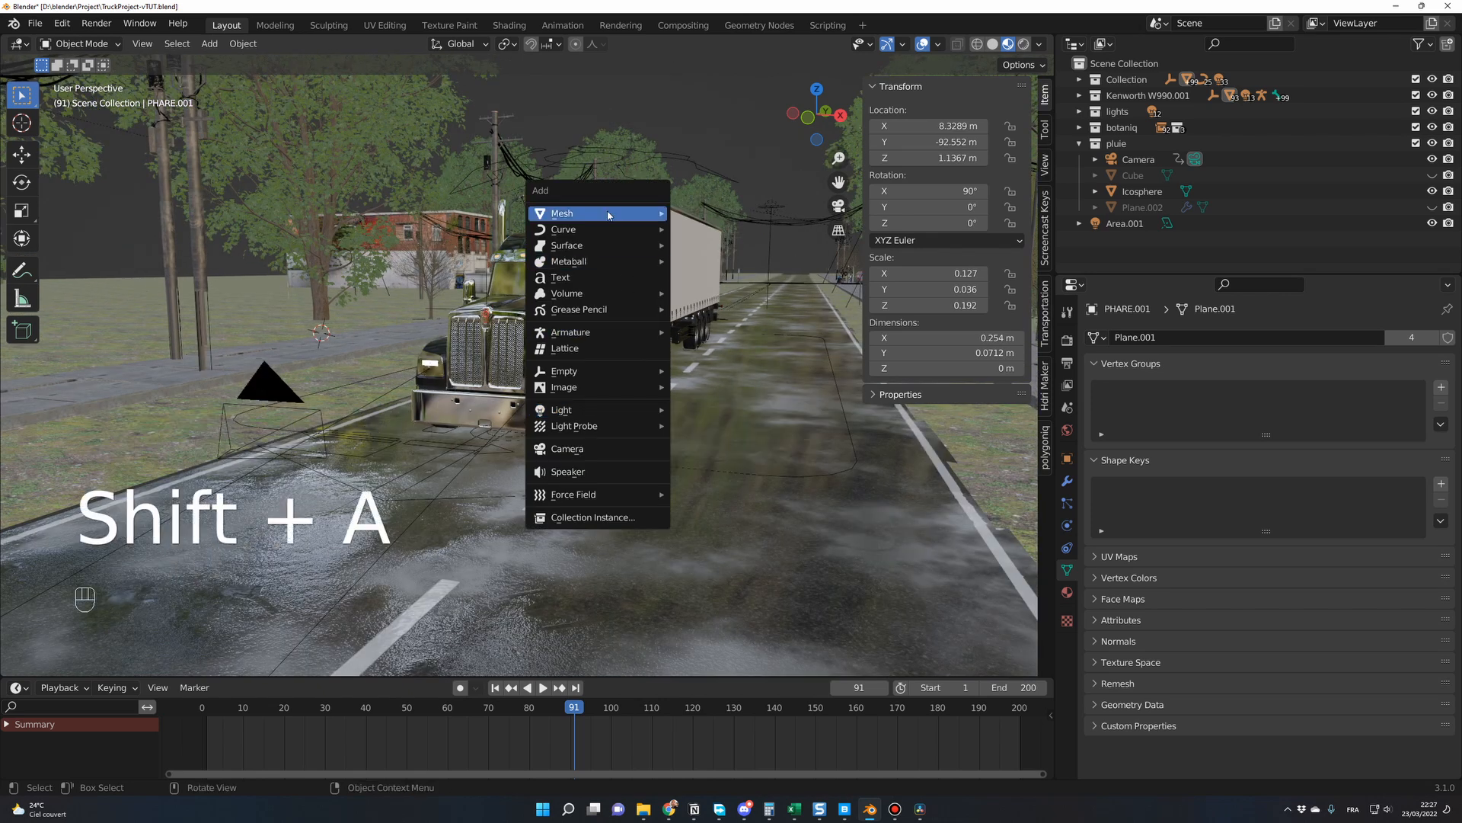
pyautogui.moveTo(631, 214)
pyautogui.click(706, 213)
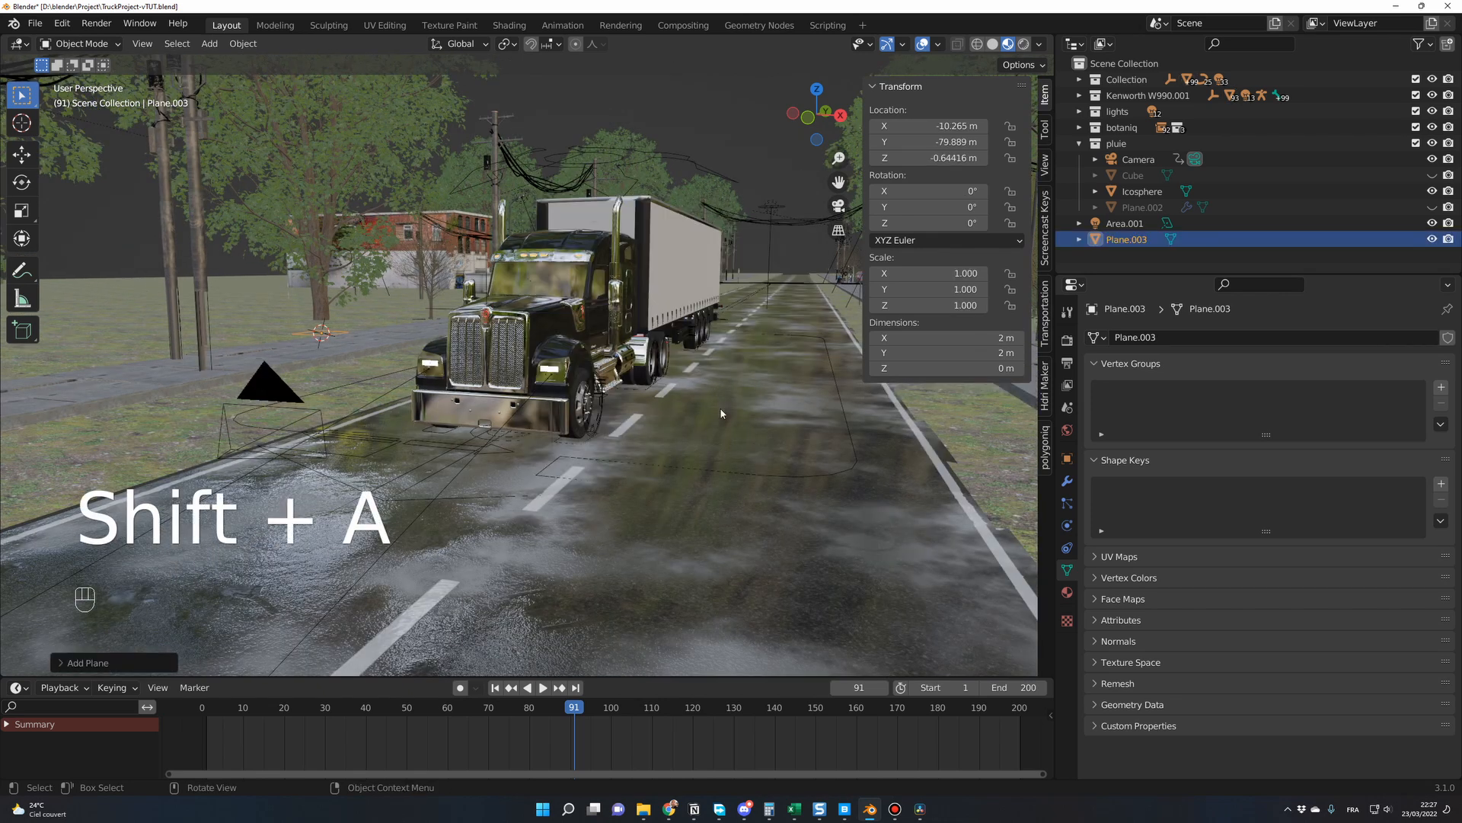
pyautogui.press('g')
pyautogui.press('z')
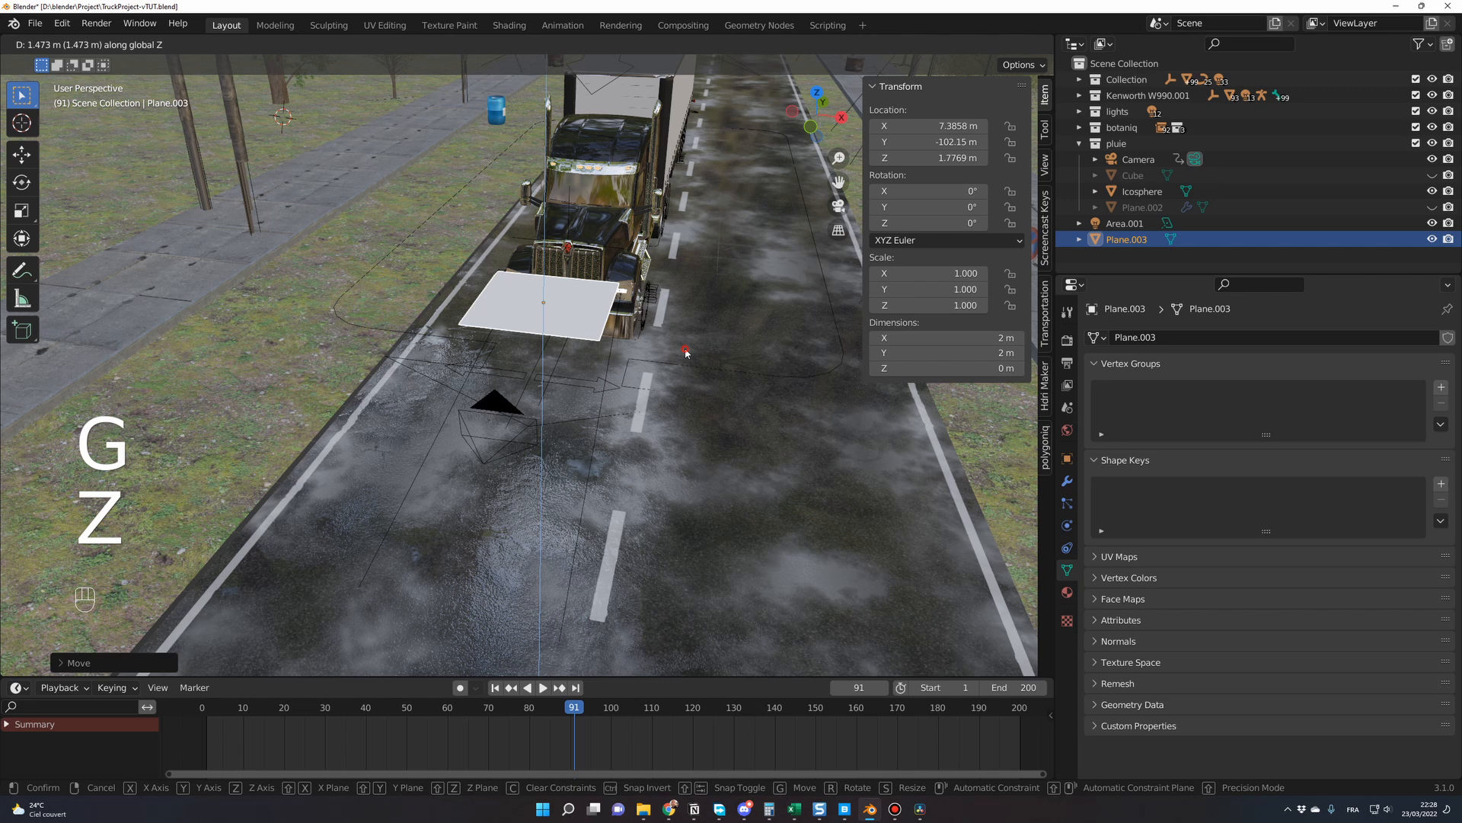
# - Scale the plane down uniformly to about 0.105 m per side
pyautogui.press('s')
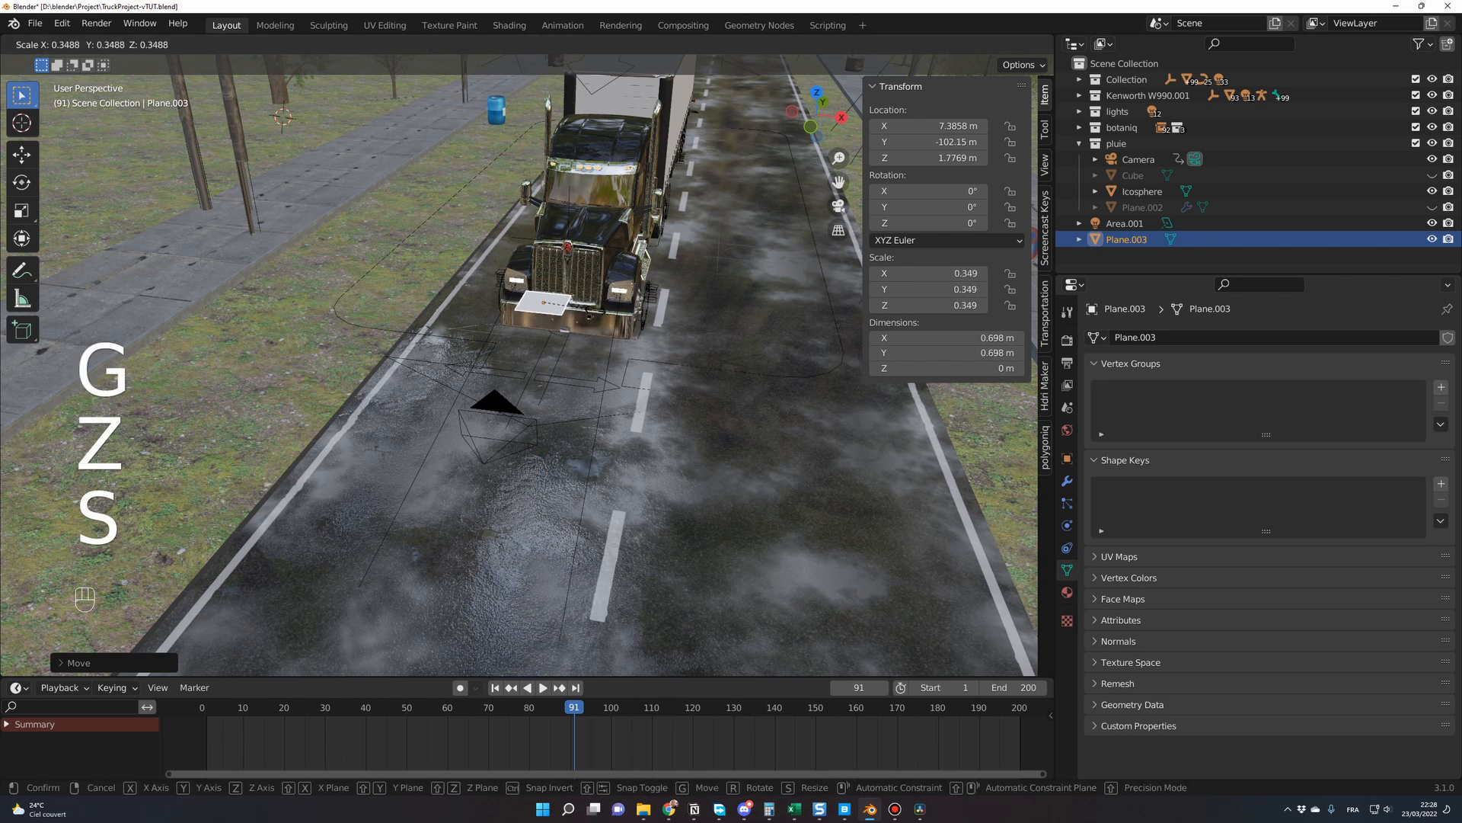
pyautogui.press('Return')
pyautogui.press('KP_Decimal')
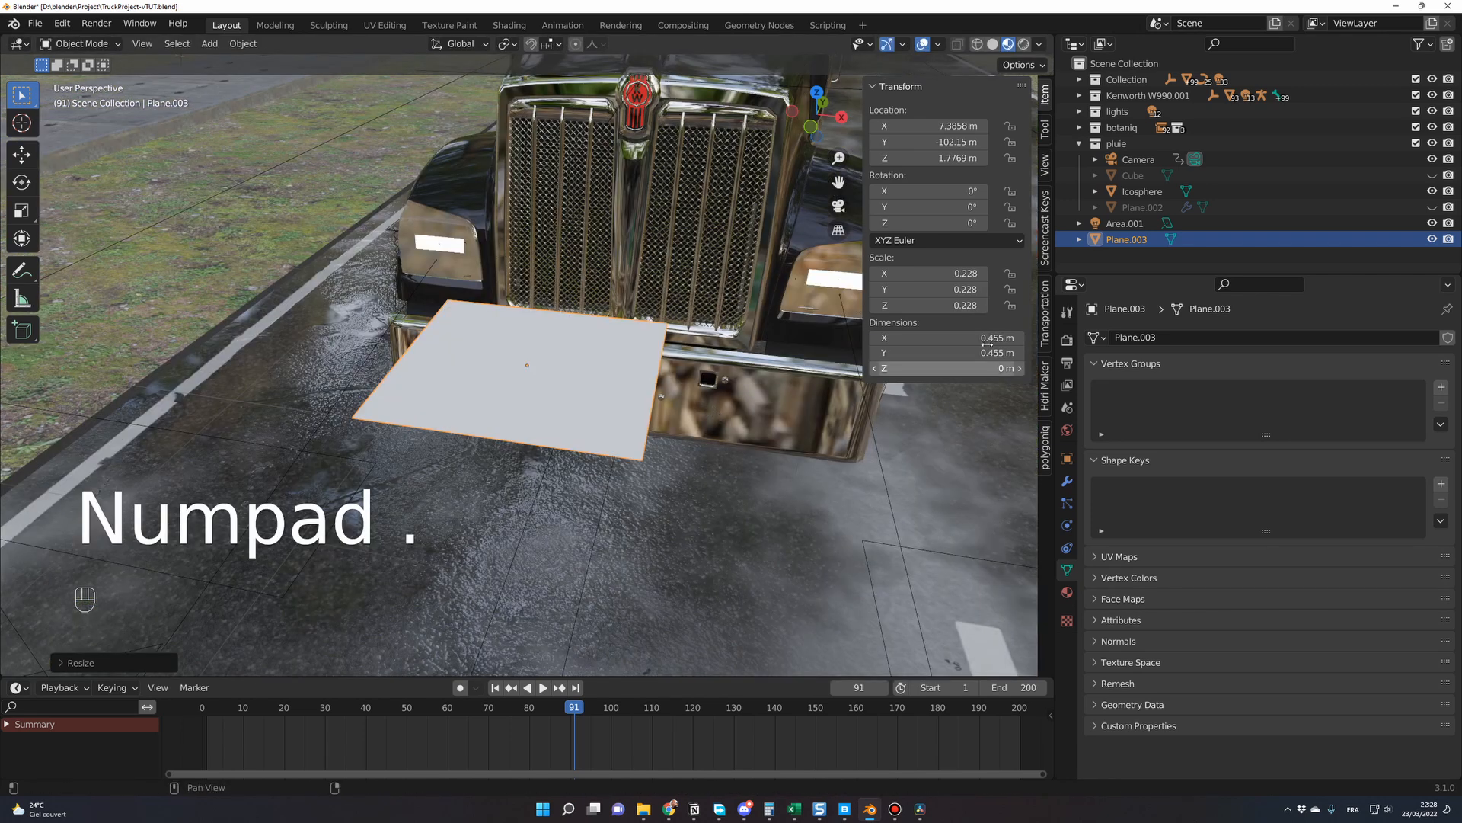
pyautogui.press('s')
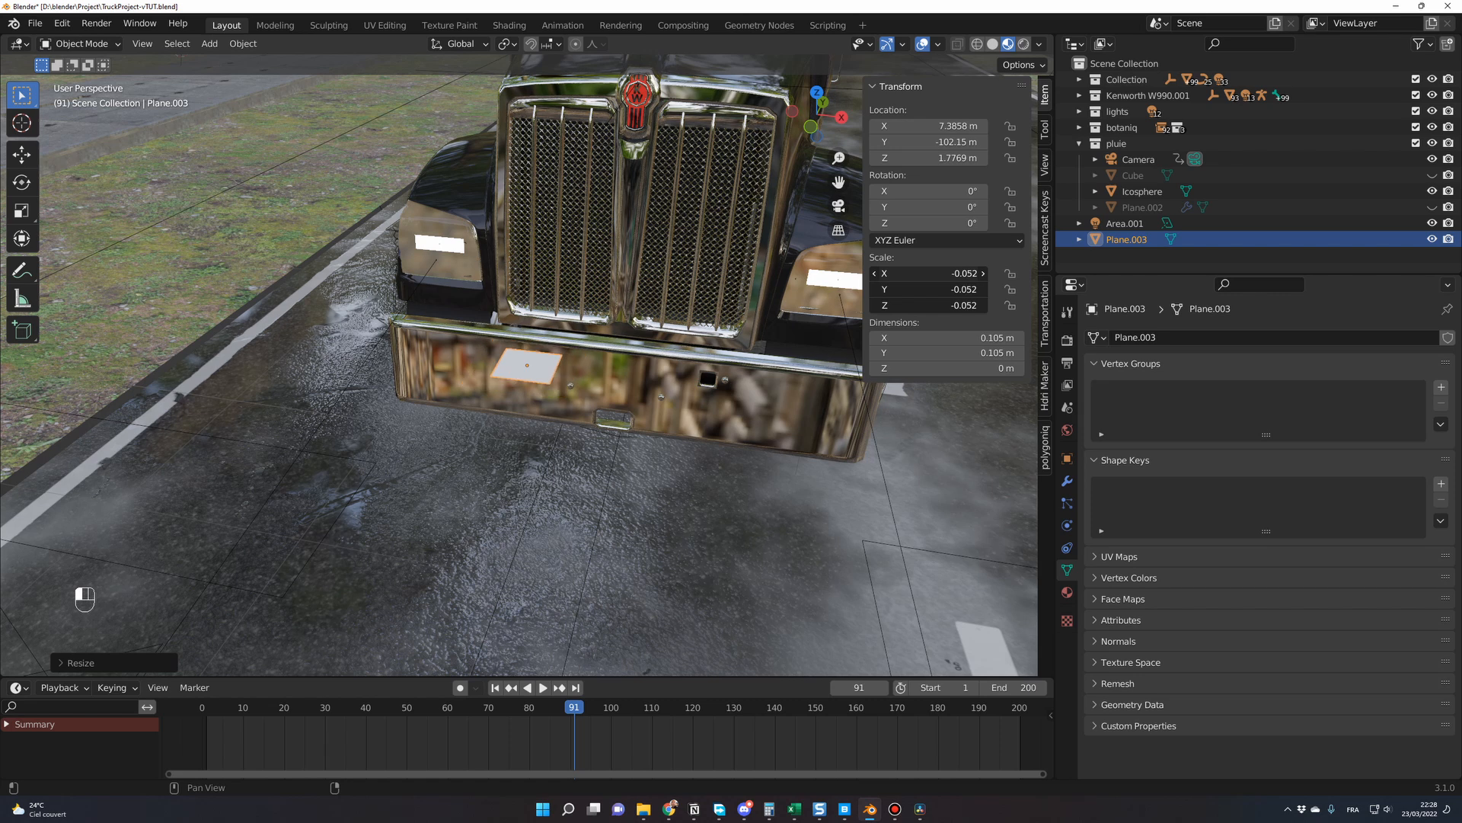
# - Set the plane's X rotation to 90° so it stands upright facing forward
pyautogui.moveTo(732, 399); pyautogui.dragTo(660, 400, button='middle')
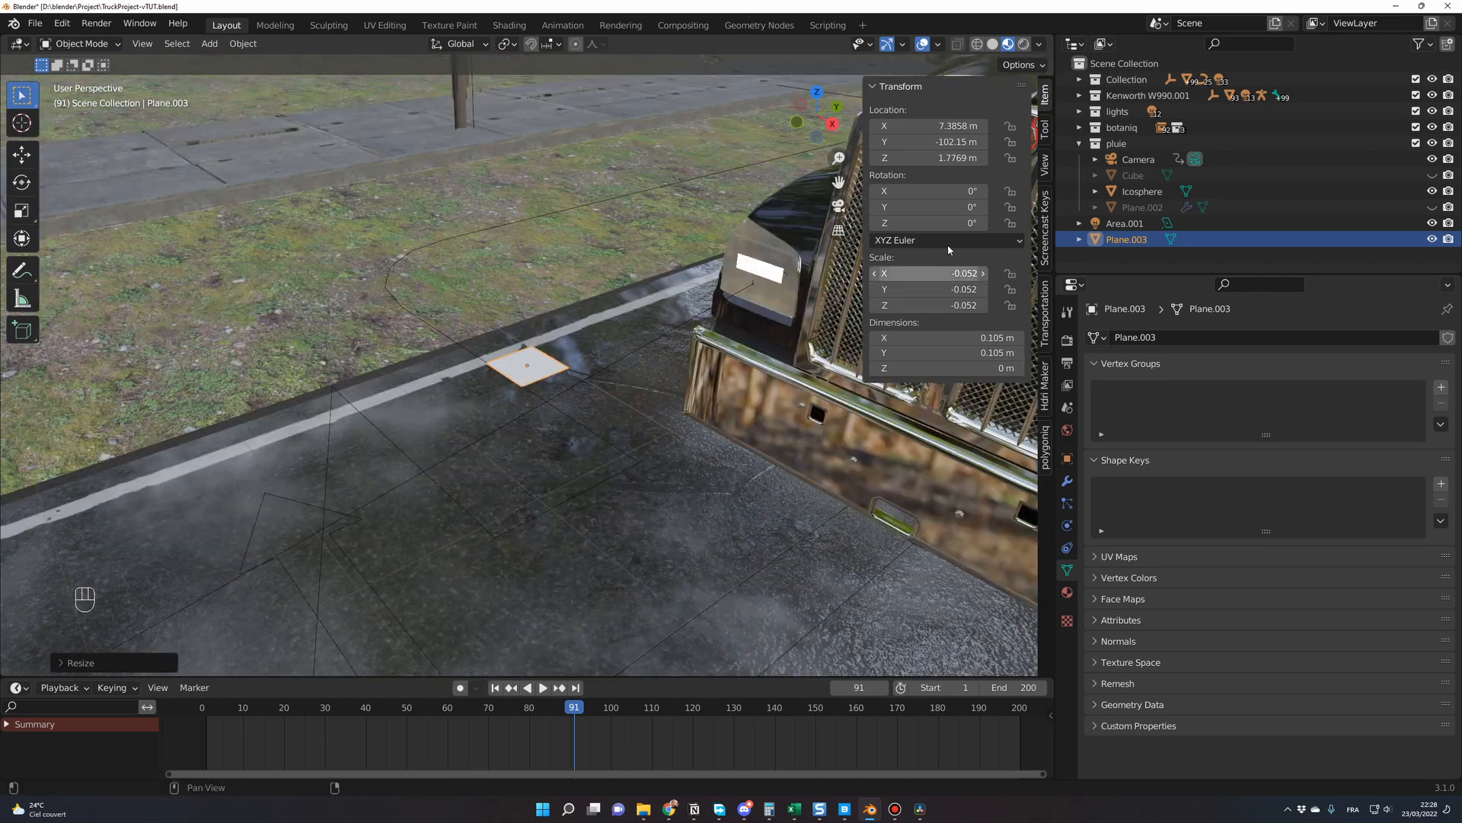
pyautogui.moveTo(950, 194); pyautogui.dragTo(936, 198)
pyautogui.click(935, 197)
pyautogui.write('90+')
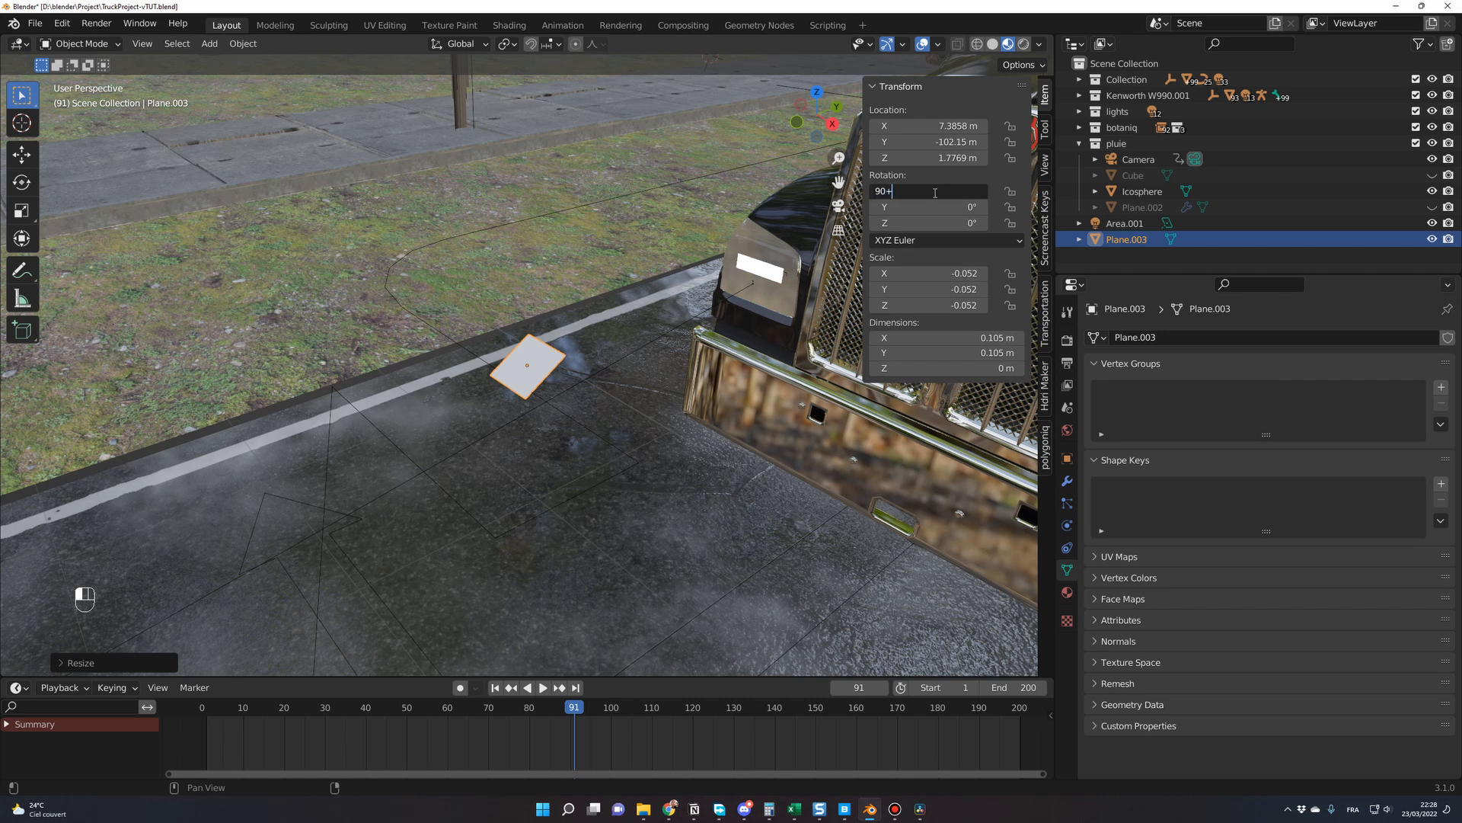
pyautogui.press('BackSpace')
pyautogui.press('Return')
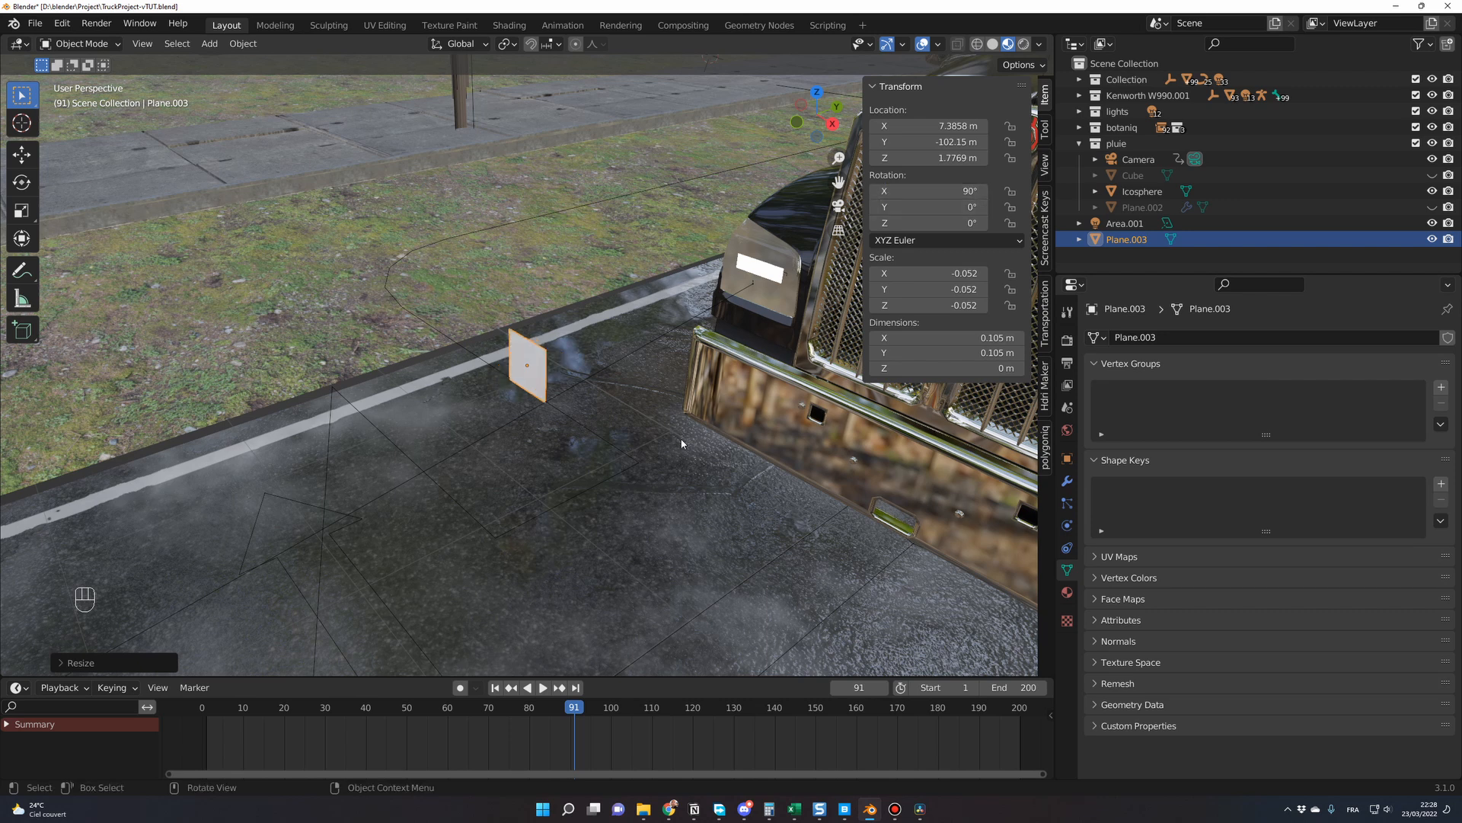
# - Move the plane horizontally to the truck's headlight beside the road's centre line, at about X 8.29 m and Y -100.03 m
pyautogui.moveTo(683, 444); pyautogui.dragTo(808, 383, button='middle')
pyautogui.press('g')
pyautogui.hotkey('shift', 'z')
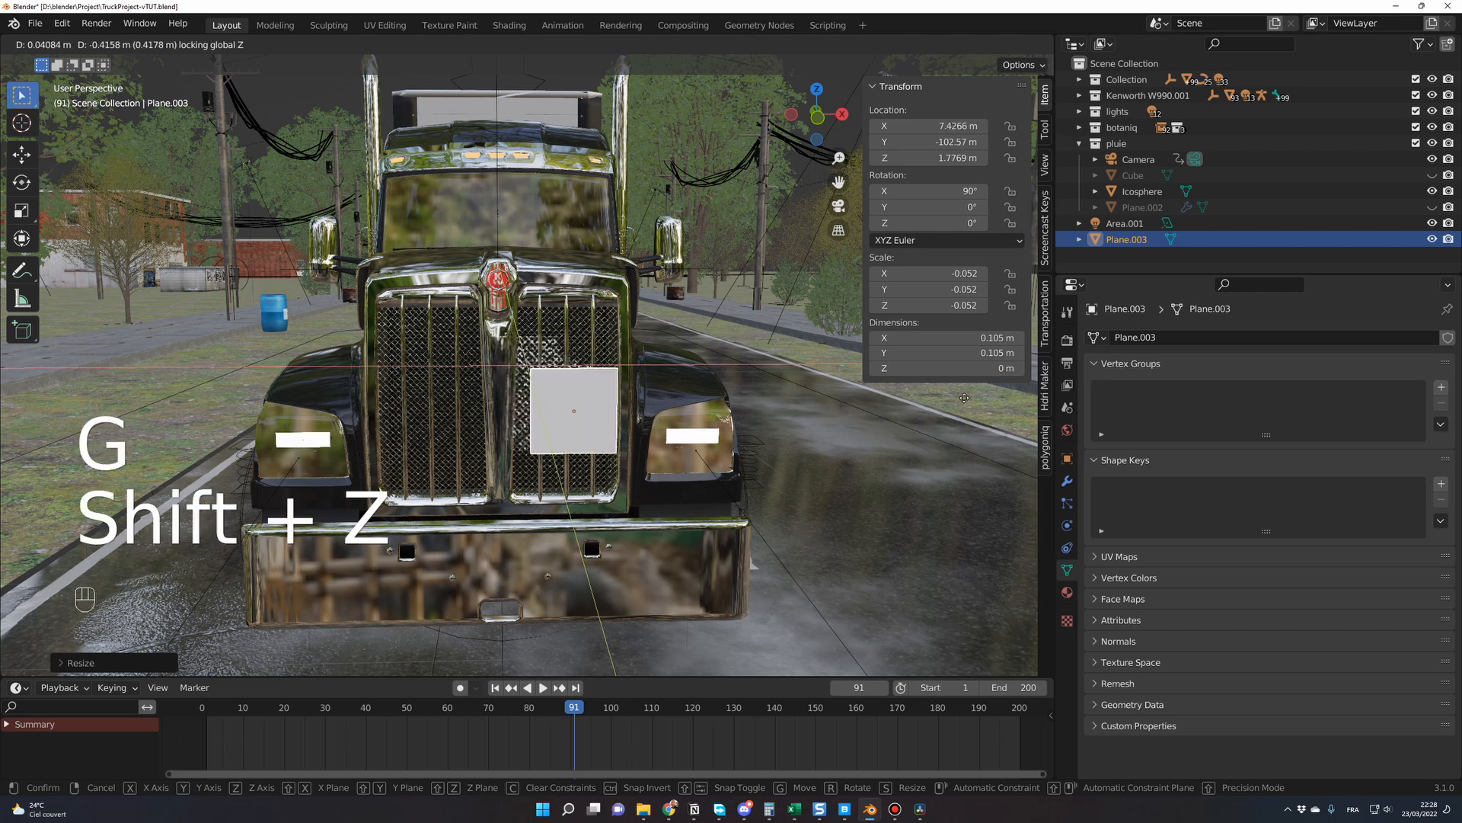
pyautogui.click(962, 393)
pyautogui.press('KP_7')
pyautogui.press('g')
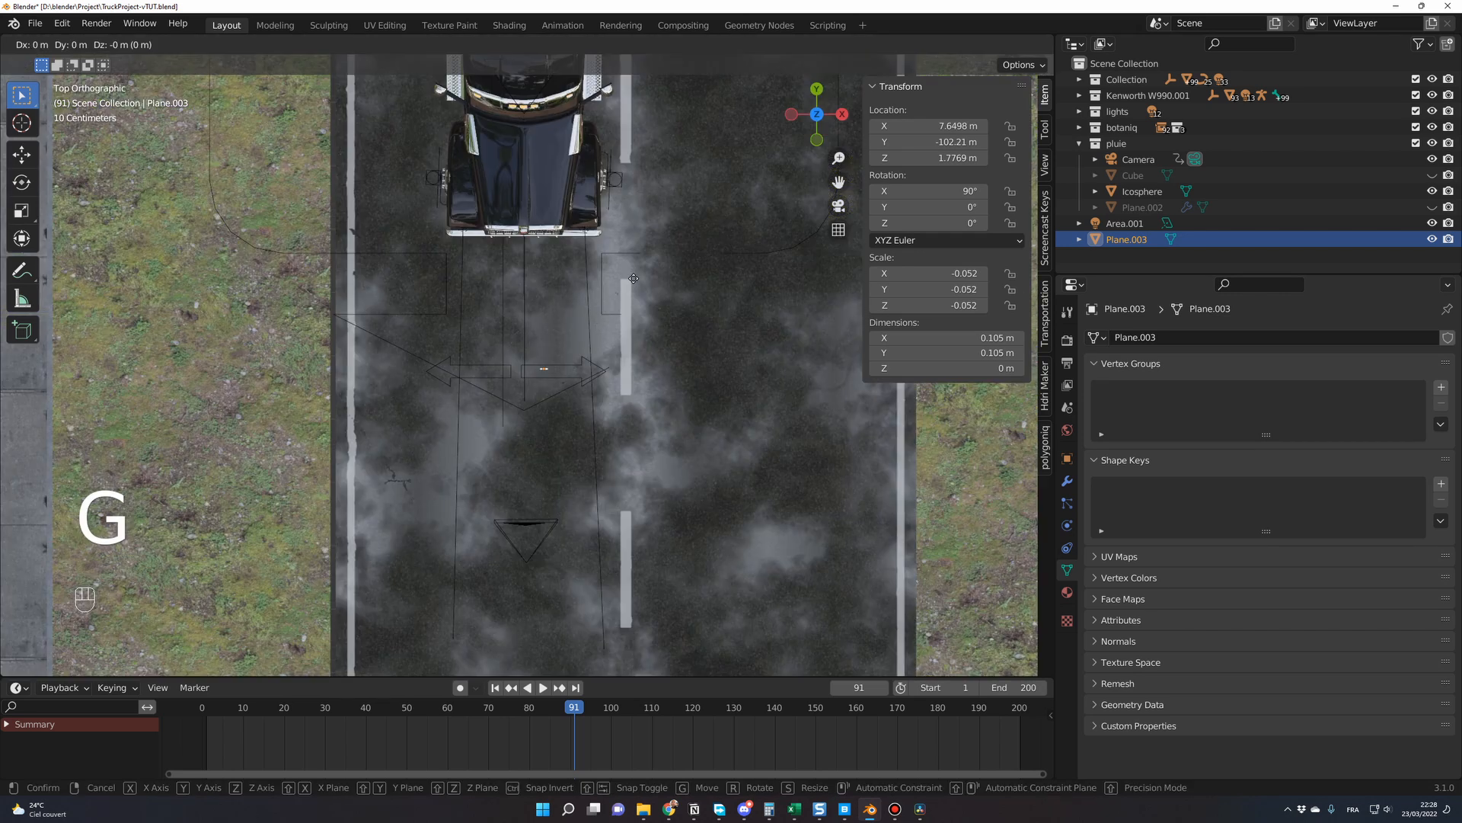
pyautogui.hotkey('shift', 'z')
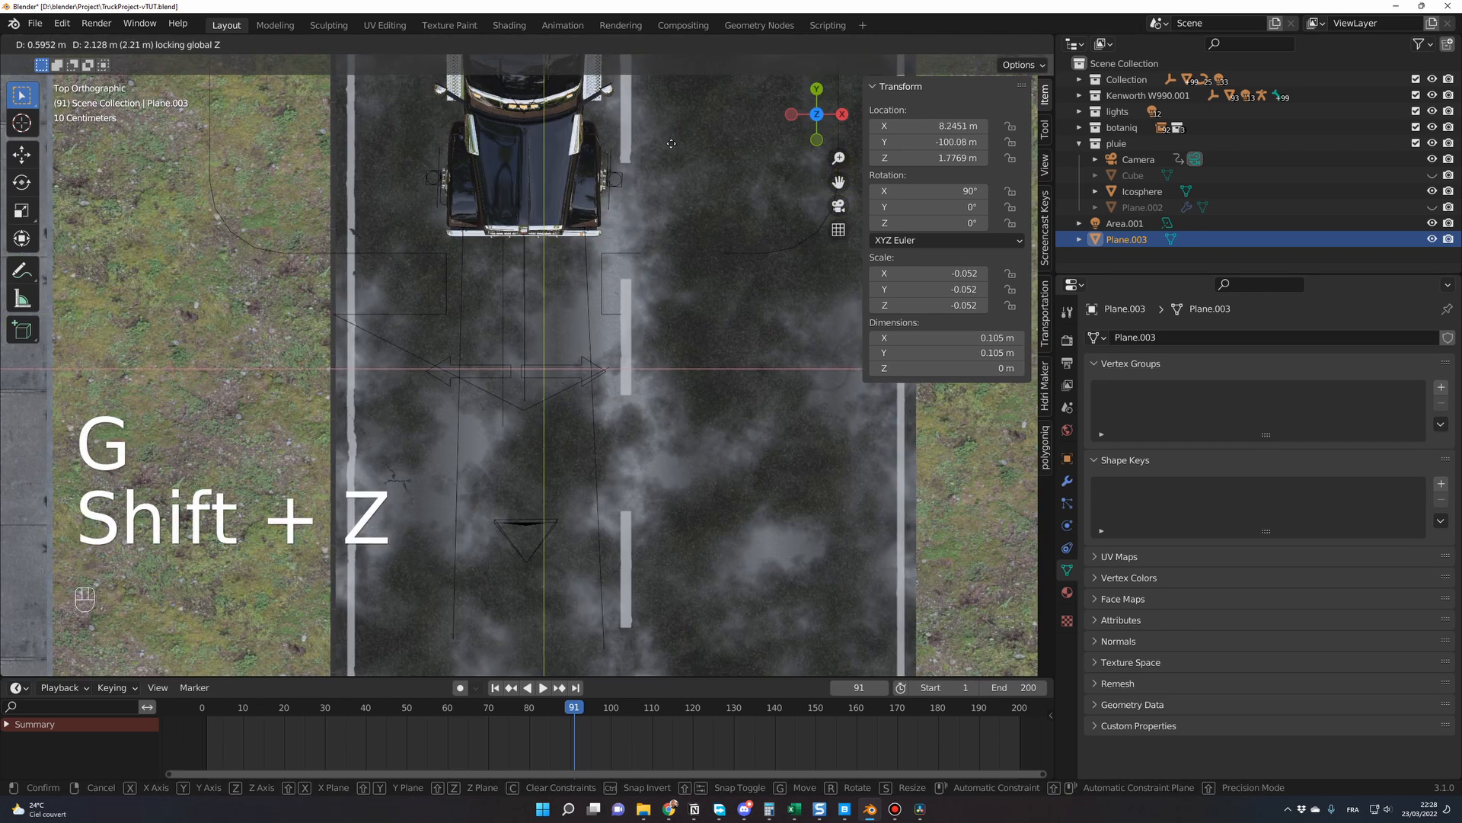
pyautogui.click(673, 139)
# - Lower the plane to a height of about 1.26 m, just above the existing headlight rectangle
pyautogui.press('KP_Decimal')
pyautogui.moveTo(652, 137); pyautogui.dragTo(632, 222, button='middle')
pyautogui.scroll(-8, 636, 253)
pyautogui.press('g')
pyautogui.press('z')
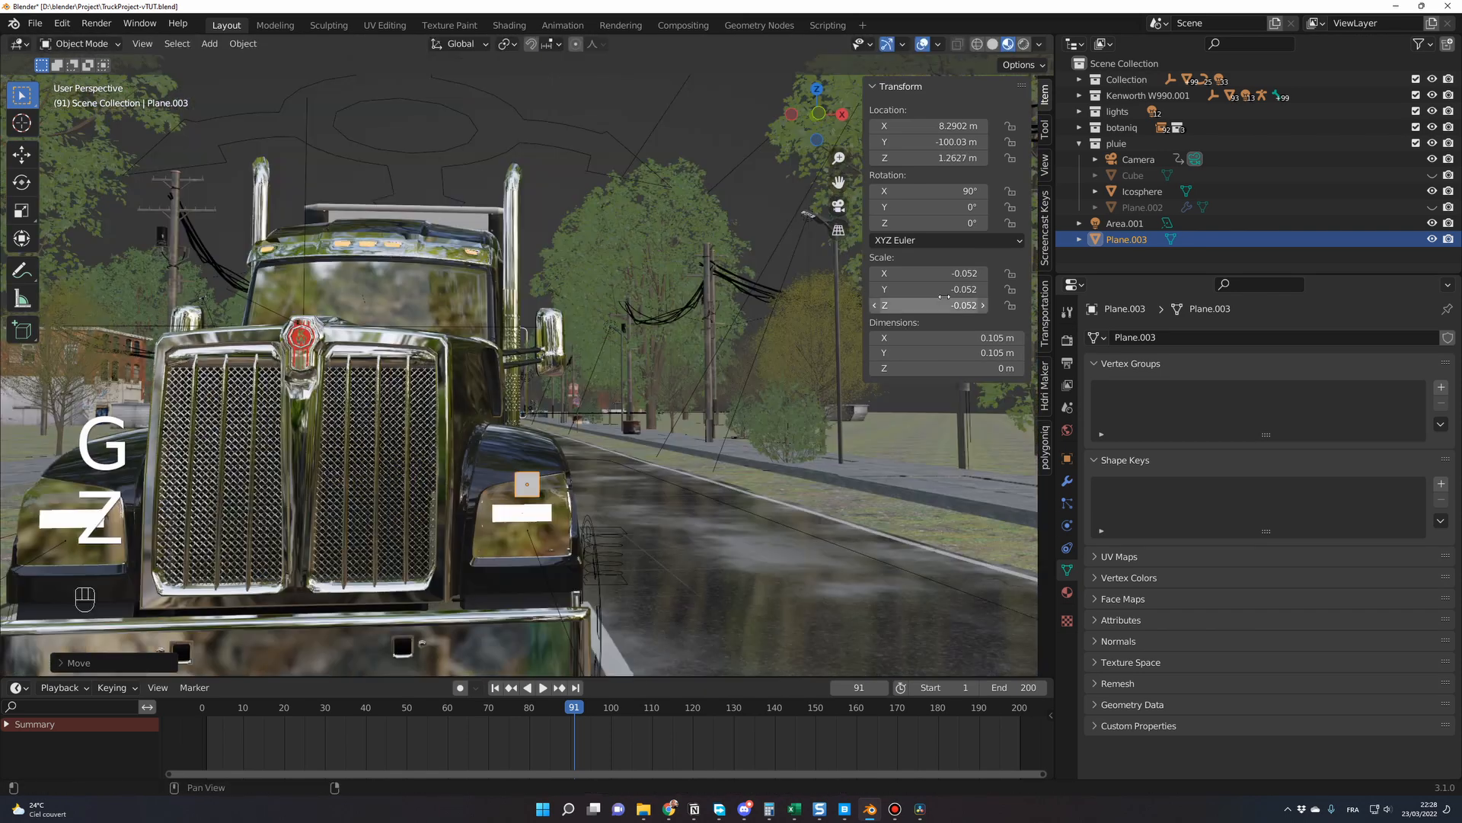
# - Resize the plane to about 0.259 by 0.079 m and lower it over the headlight rectangle at about 1.14 m
pyautogui.moveTo(931, 275)
pyautogui.mouseDown()
pyautogui.moveTo(952, 274)
pyautogui.moveTo(902, 274)
pyautogui.moveTo(927, 305)
pyautogui.moveTo(998, 306)
pyautogui.moveTo(938, 290)
pyautogui.mouseUp()
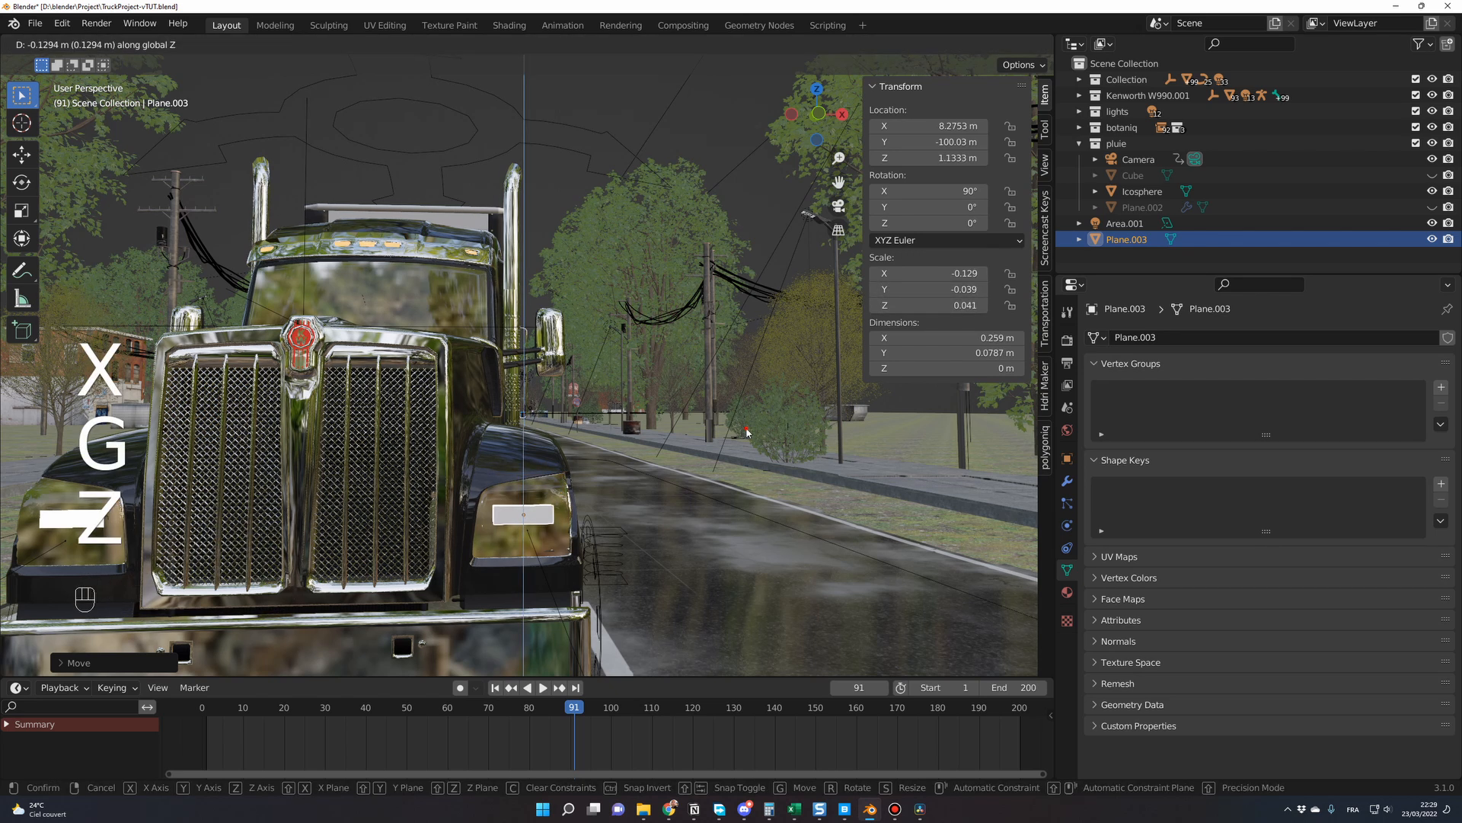
pyautogui.click(671, 496)
pyautogui.moveTo(671, 499)
pyautogui.mouseDown(button='middle')
pyautogui.moveTo(547, 518)
pyautogui.moveTo(798, 454)
pyautogui.moveTo(567, 215)
pyautogui.mouseUp(button='middle')
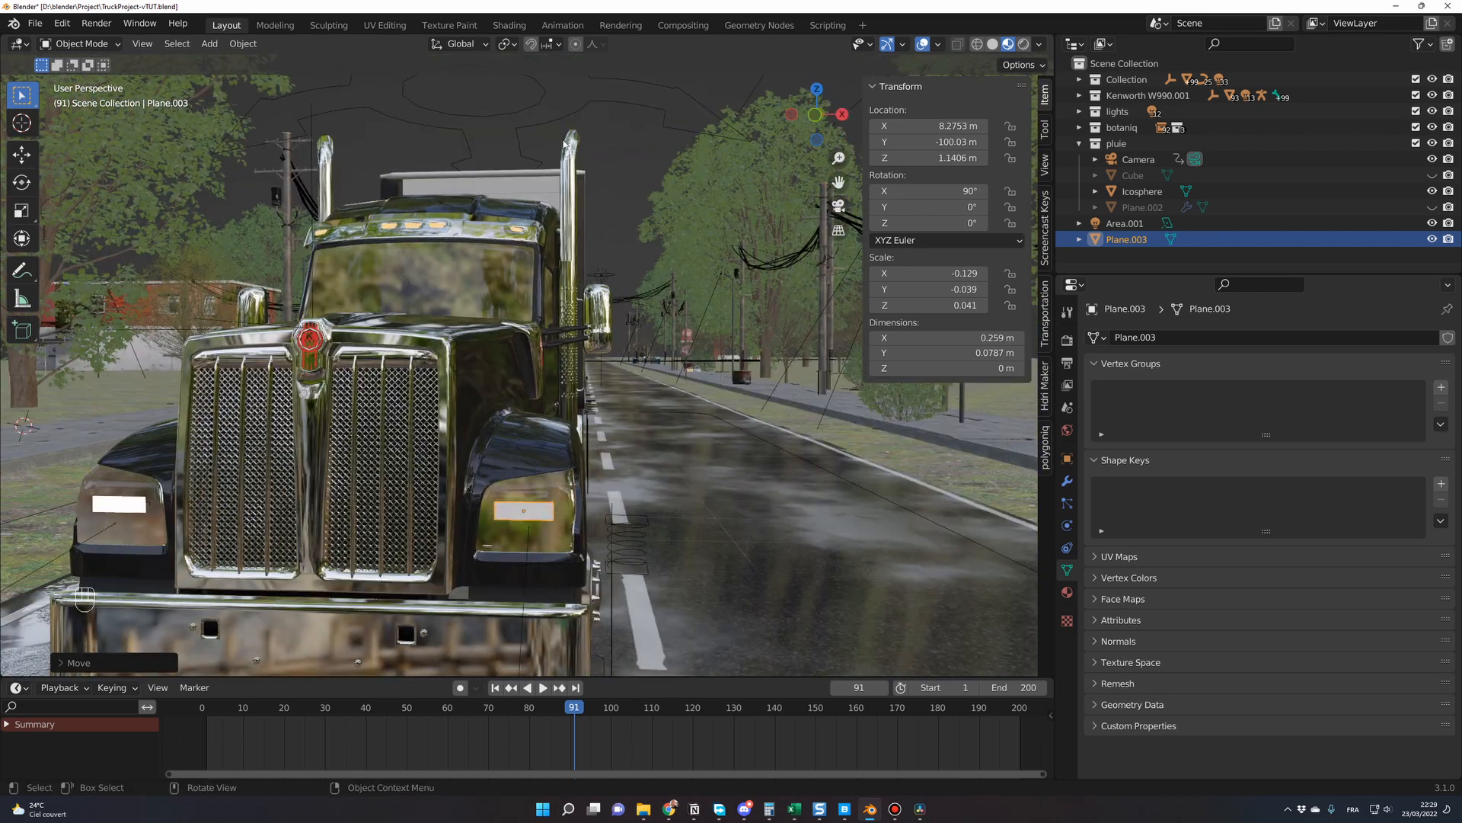
# - In the Shading workspace, give the headlight plane a new material with a white emission colour and an Emission Strength of 30
pyautogui.click(509, 26)
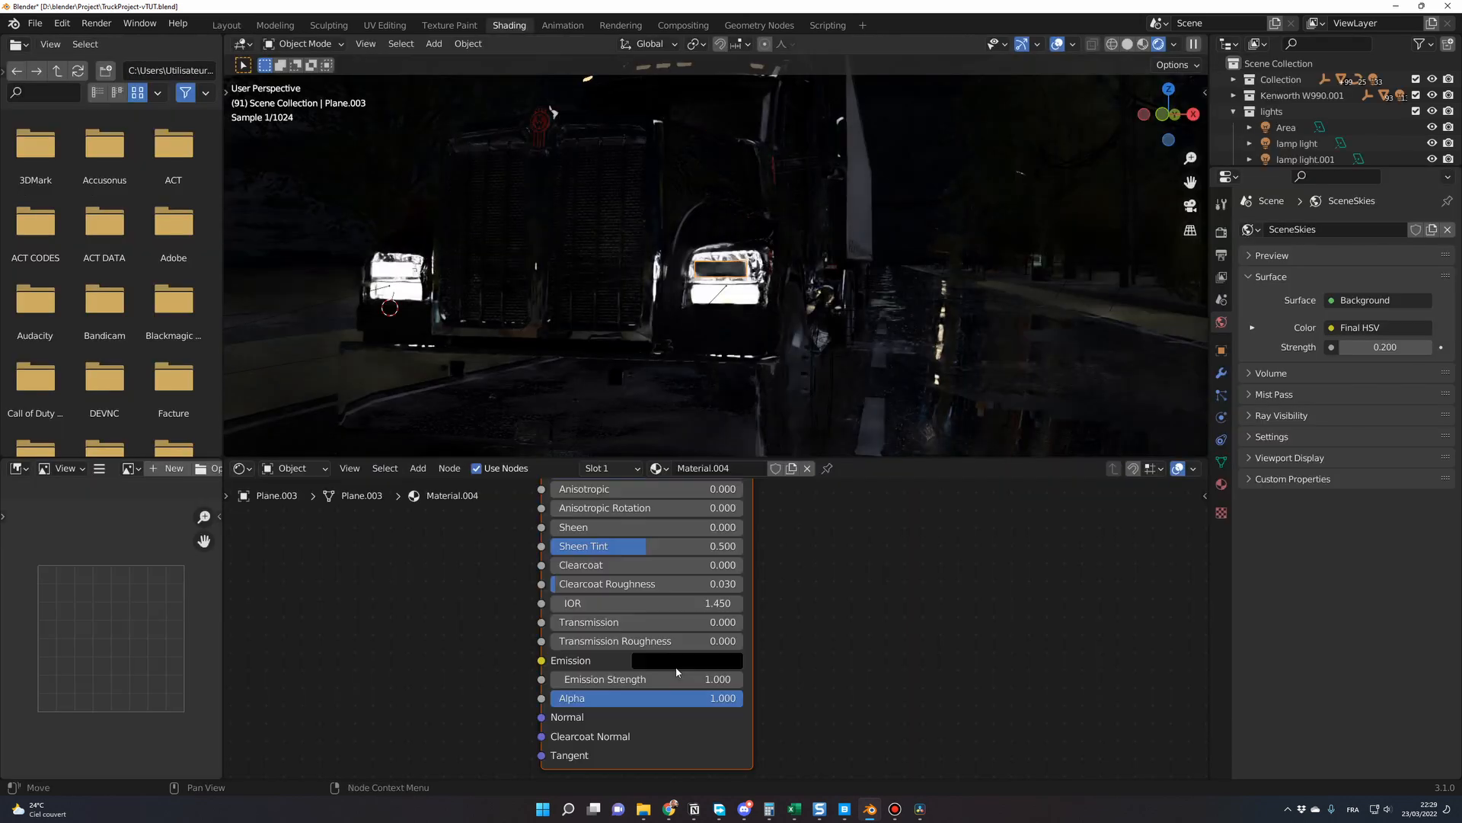
pyautogui.click(686, 659)
pyautogui.moveTo(784, 534); pyautogui.dragTo(784, 406)
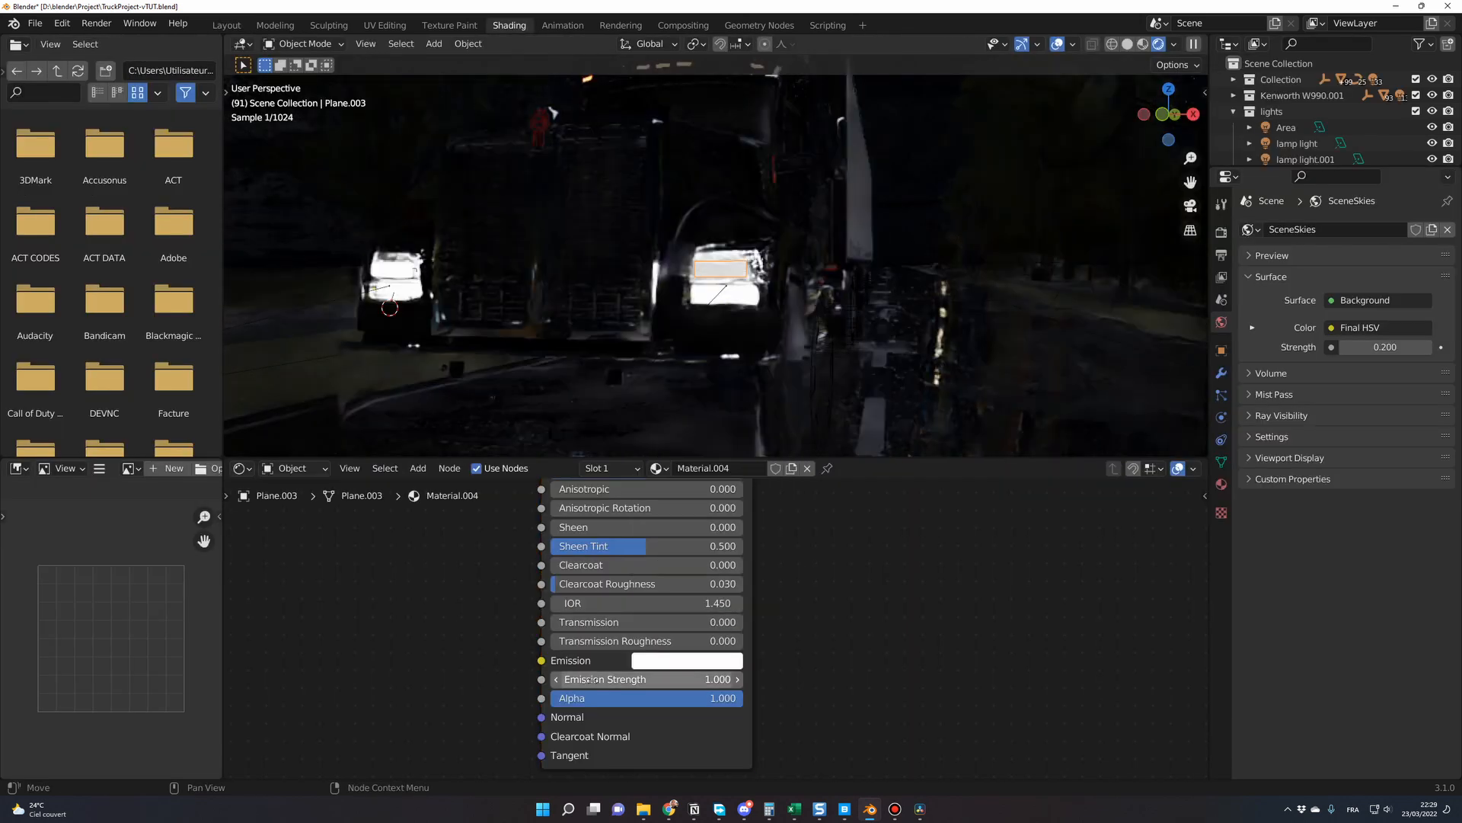
pyautogui.click(647, 678)
pyautogui.write('30')
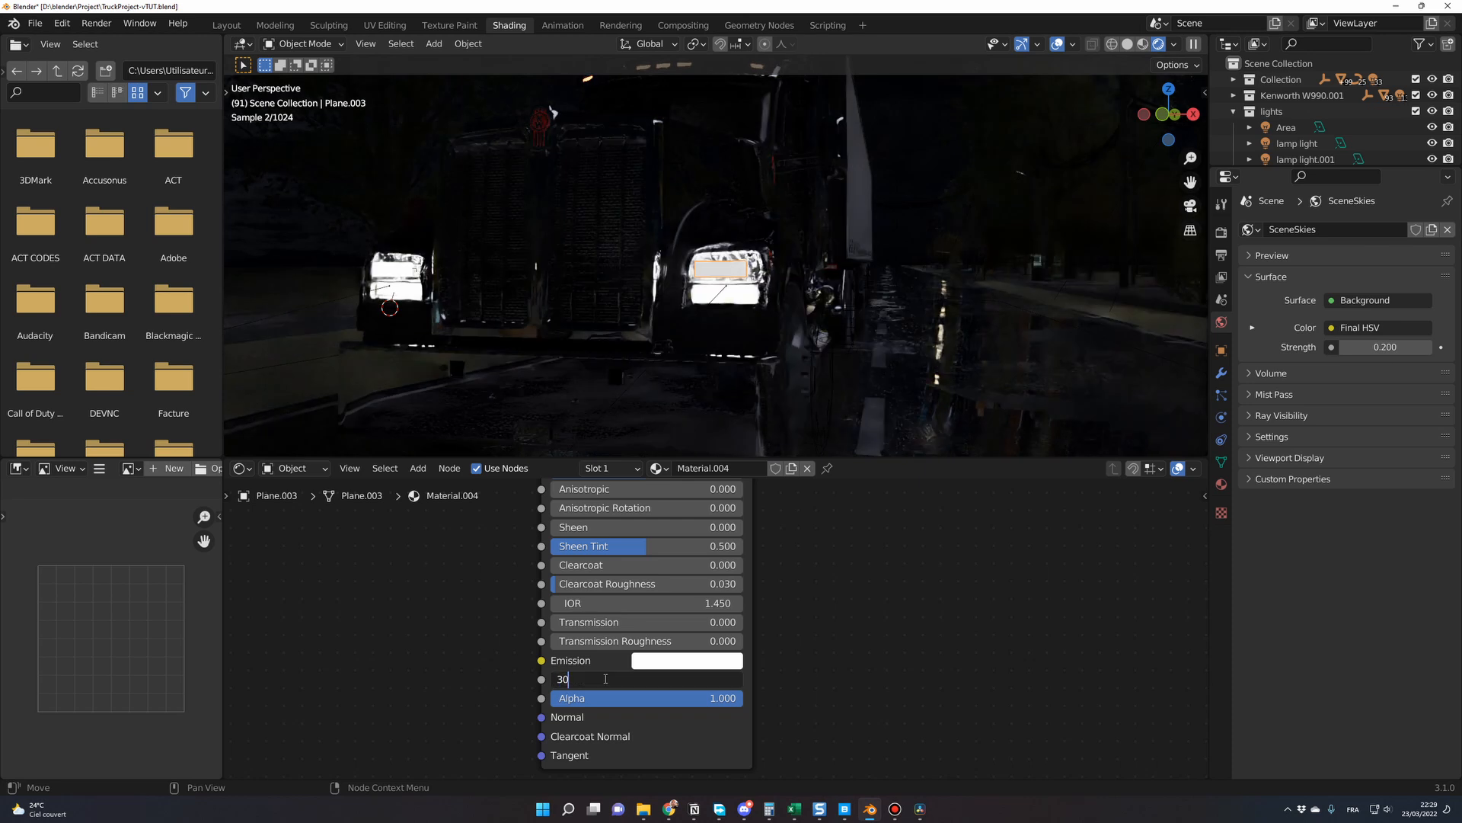
pyautogui.press('Return')
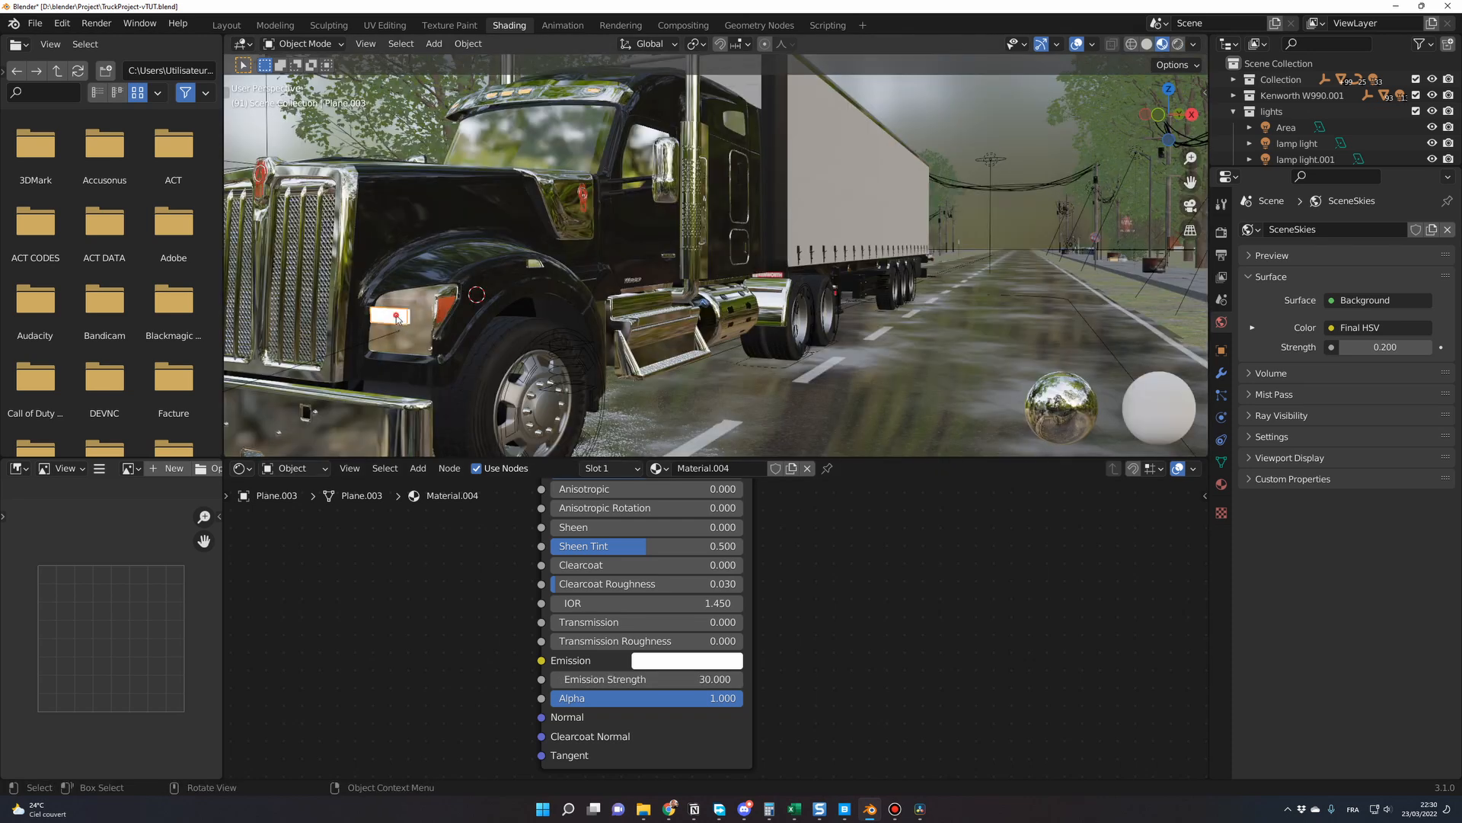
# - Parent the headlight plane to the truck body with Object (Keep Transform)
pyautogui.click(424, 297)
pyautogui.click(444, 258)
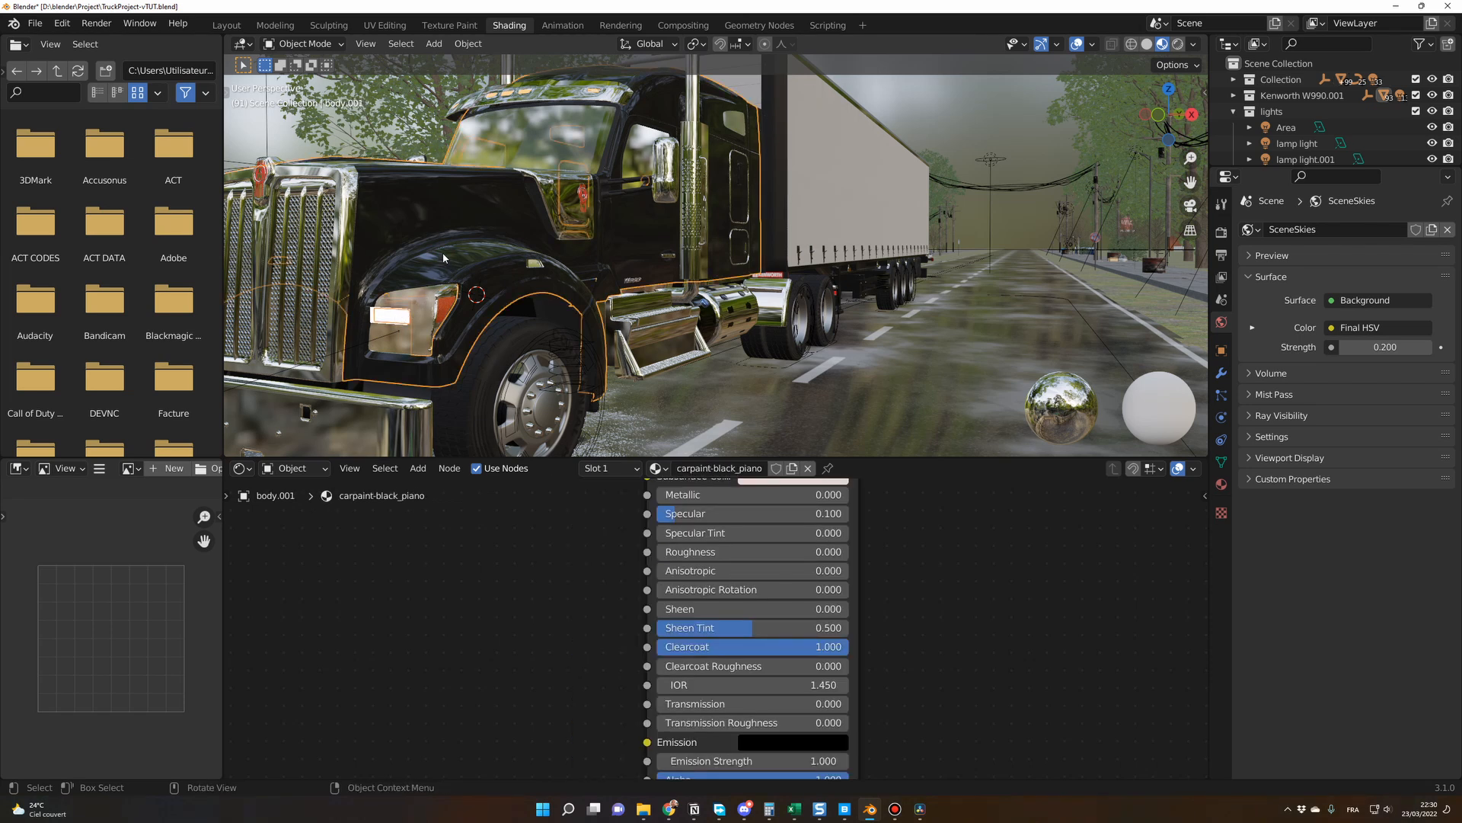
pyautogui.hotkey('ctrl', 'p')
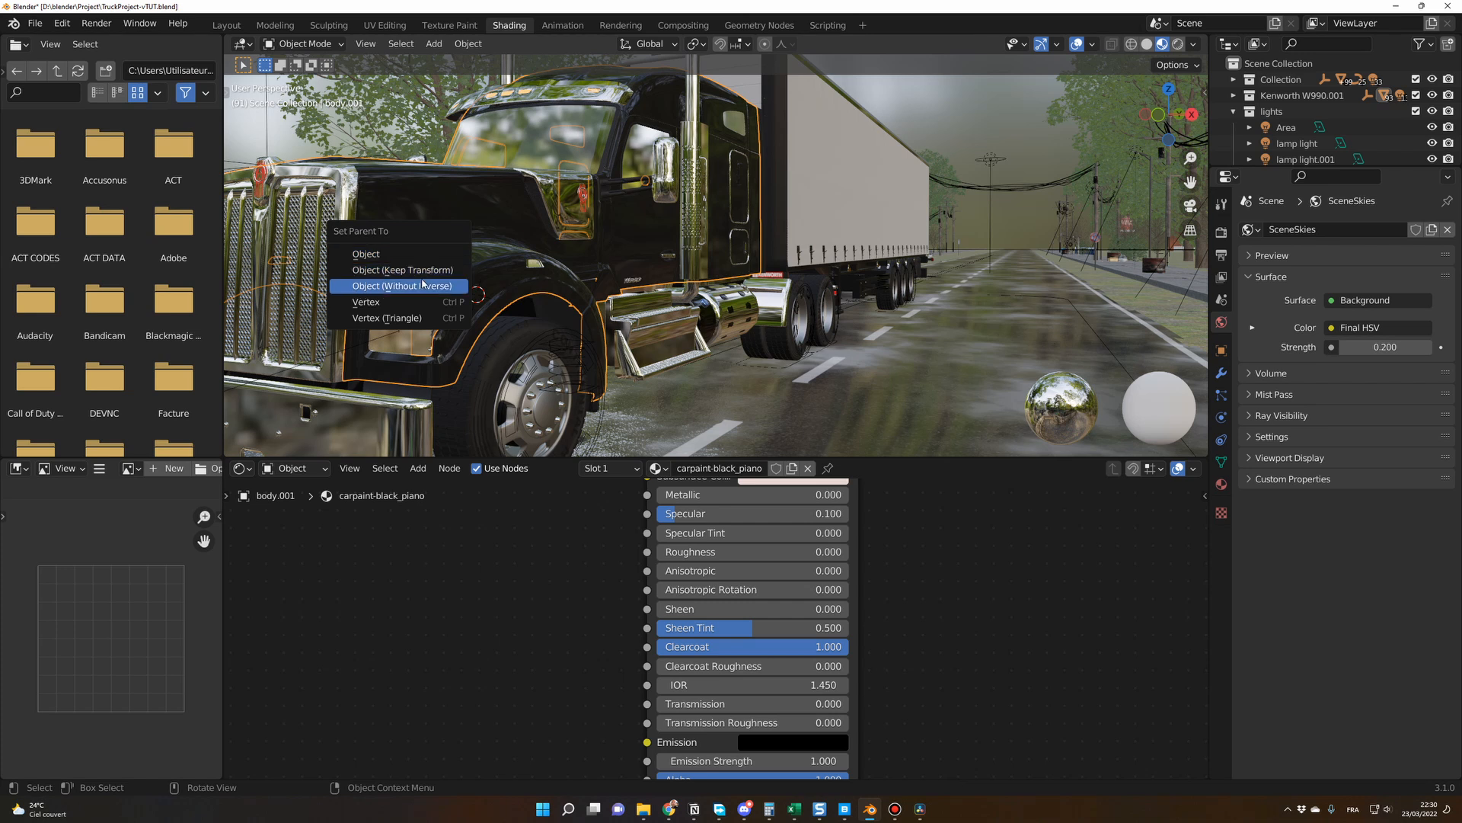
pyautogui.click(438, 269)
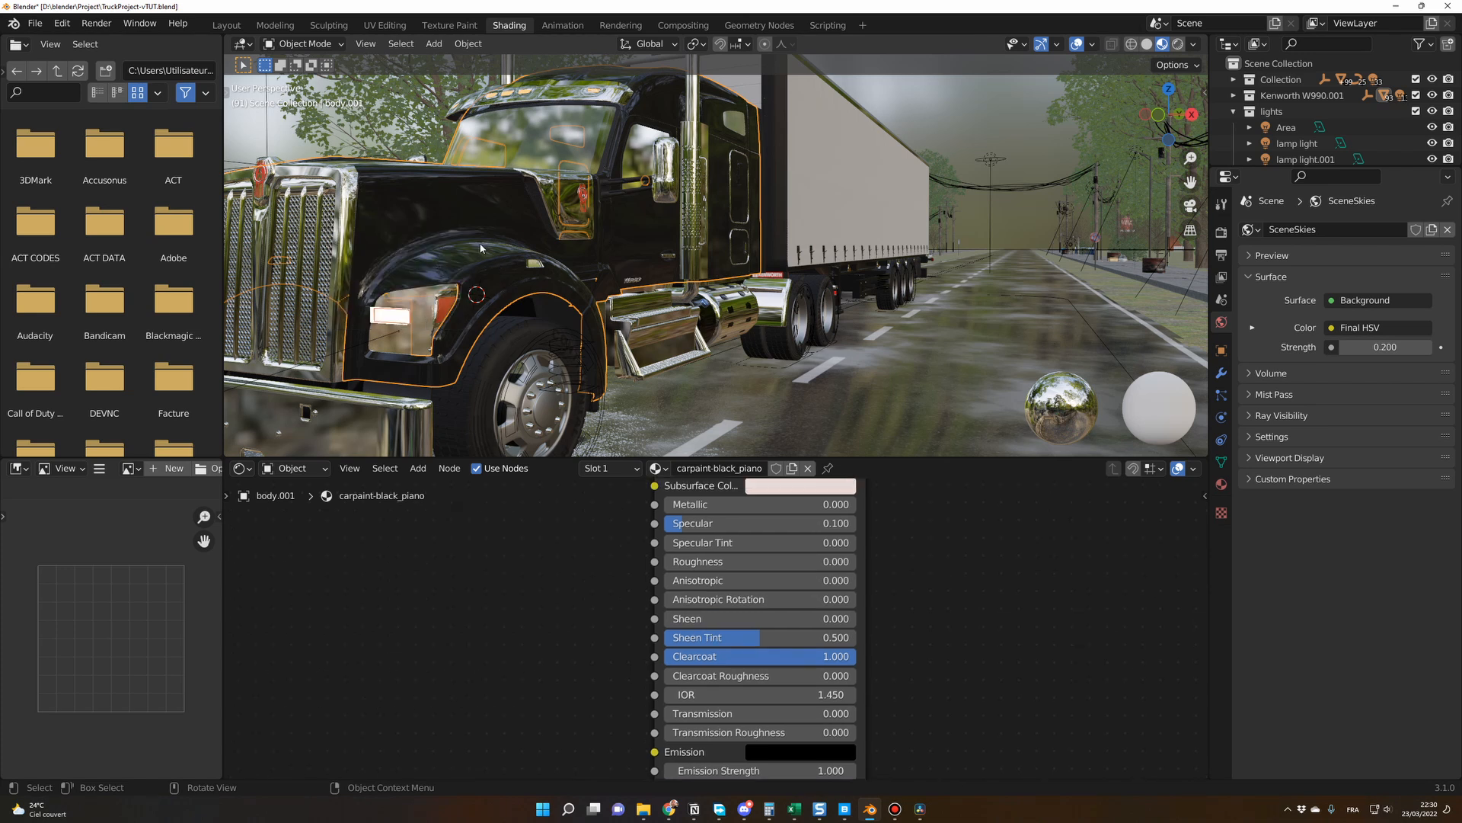
pyautogui.moveTo(480, 248); pyautogui.dragTo(807, 328, button='middle')
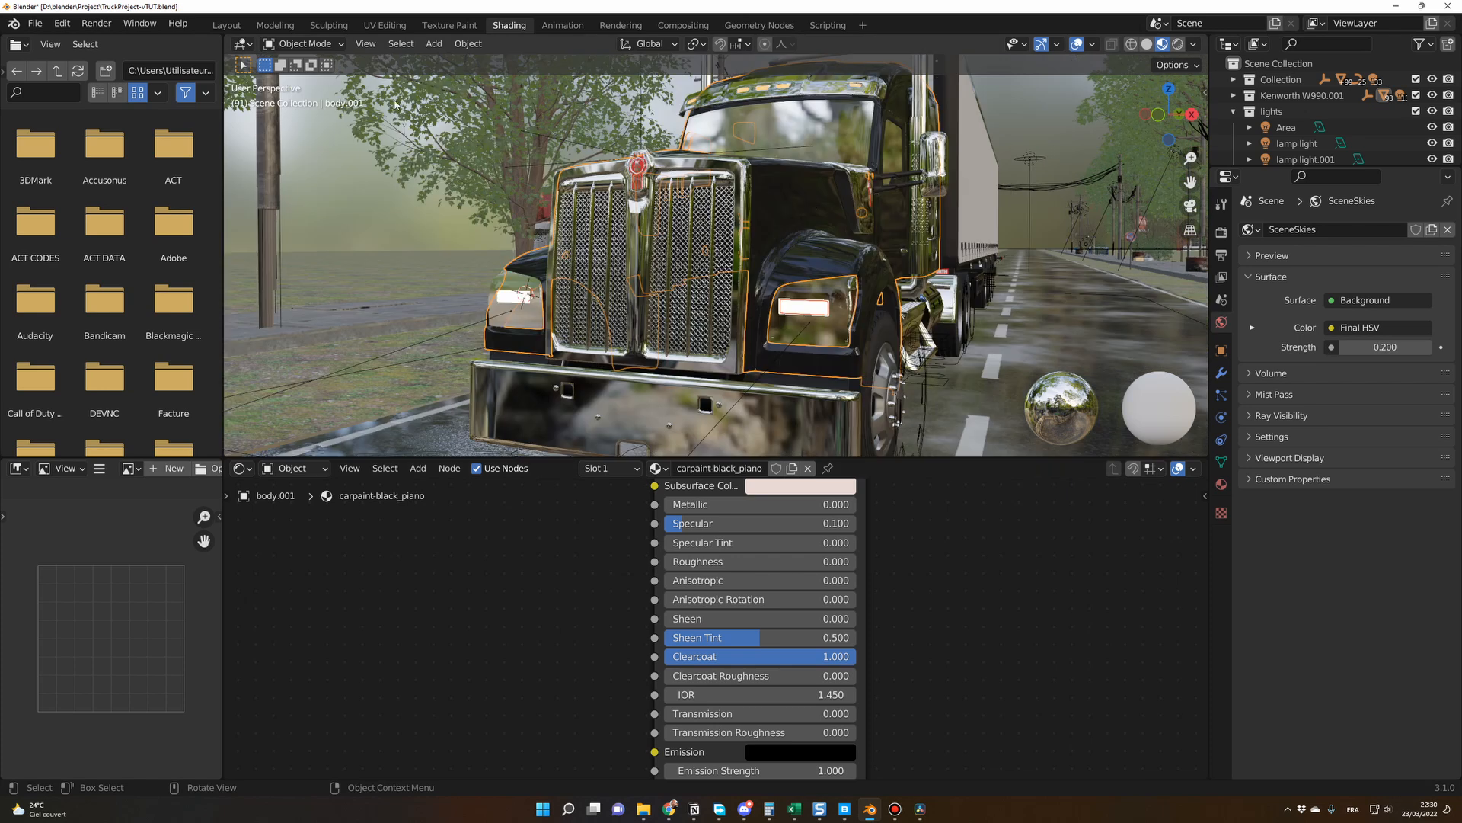
# - Return to the Layout workspace, select the large area light above the road, and examine its placement and light settings
pyautogui.click(226, 26)
pyautogui.moveTo(533, 328); pyautogui.dragTo(675, 358, button='middle')
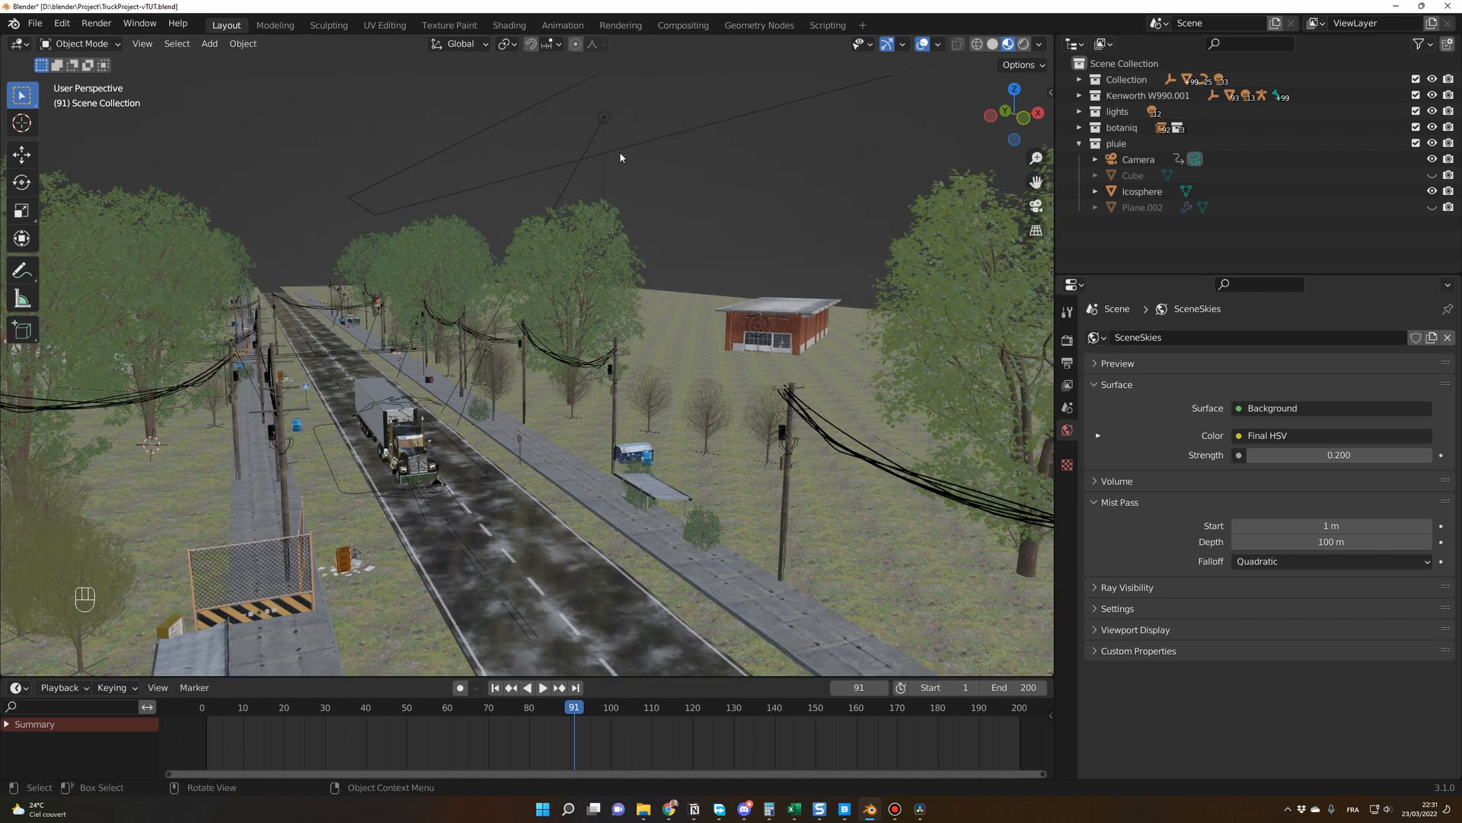
pyautogui.click(609, 114)
pyautogui.scroll(-8, 770, 278)
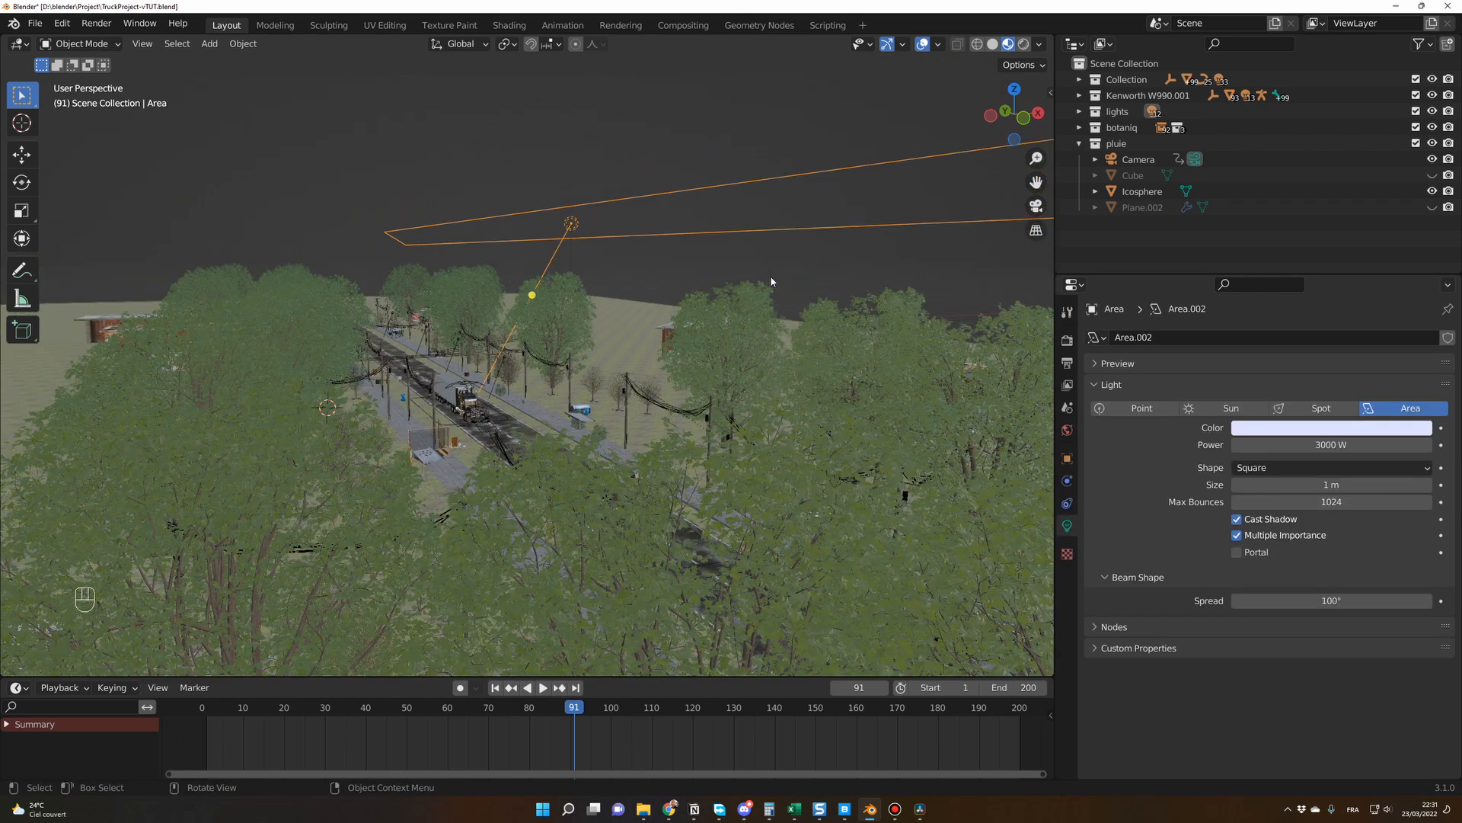
pyautogui.moveTo(873, 354); pyautogui.dragTo(568, 318, button='middle')
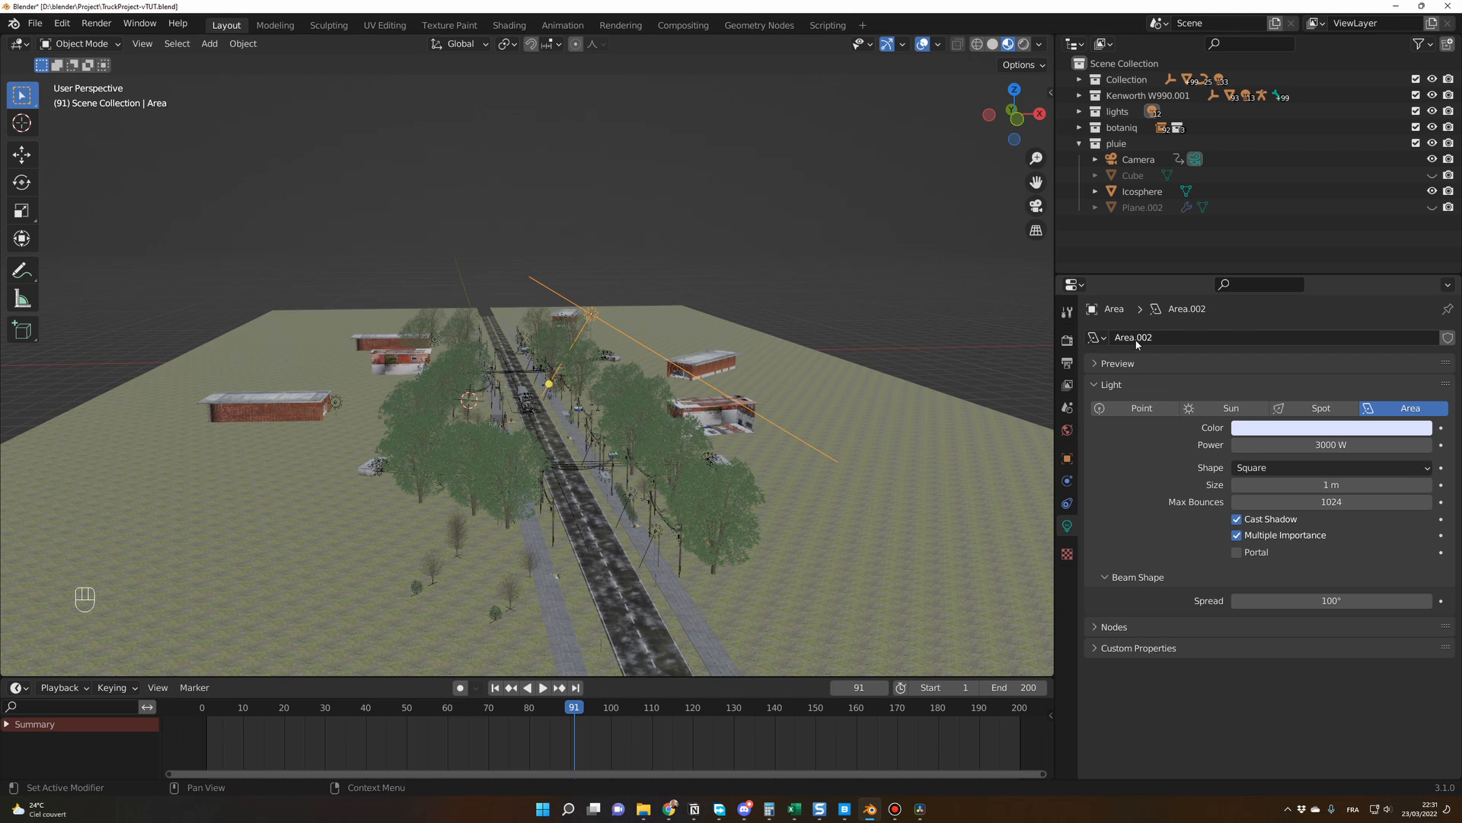
# - Inspect the area light's colour, and compare the rendered camera view with that light hidden and shown
pyautogui.click(1302, 428)
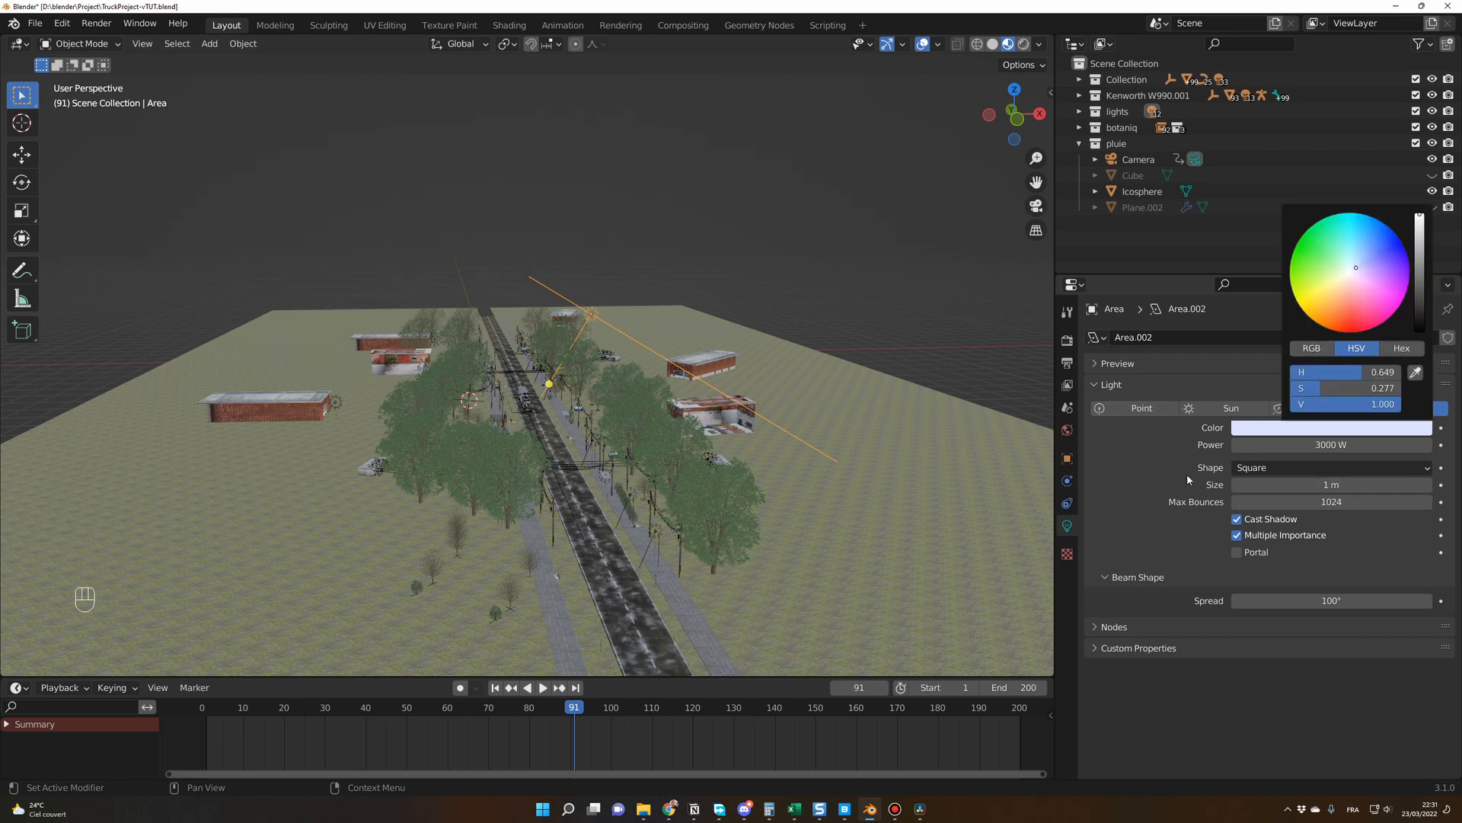
pyautogui.click(1312, 429)
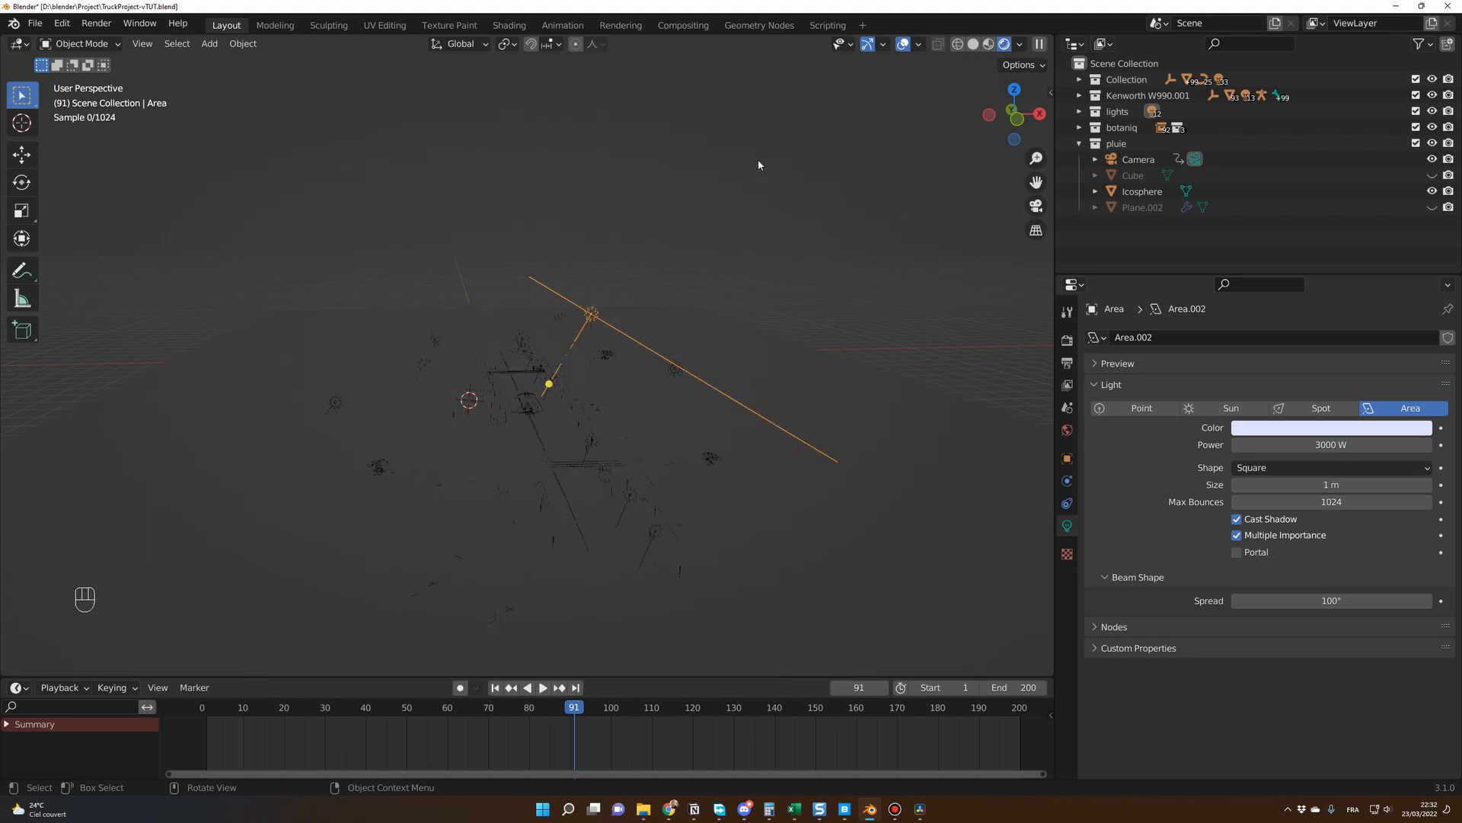
pyautogui.press('KP_0')
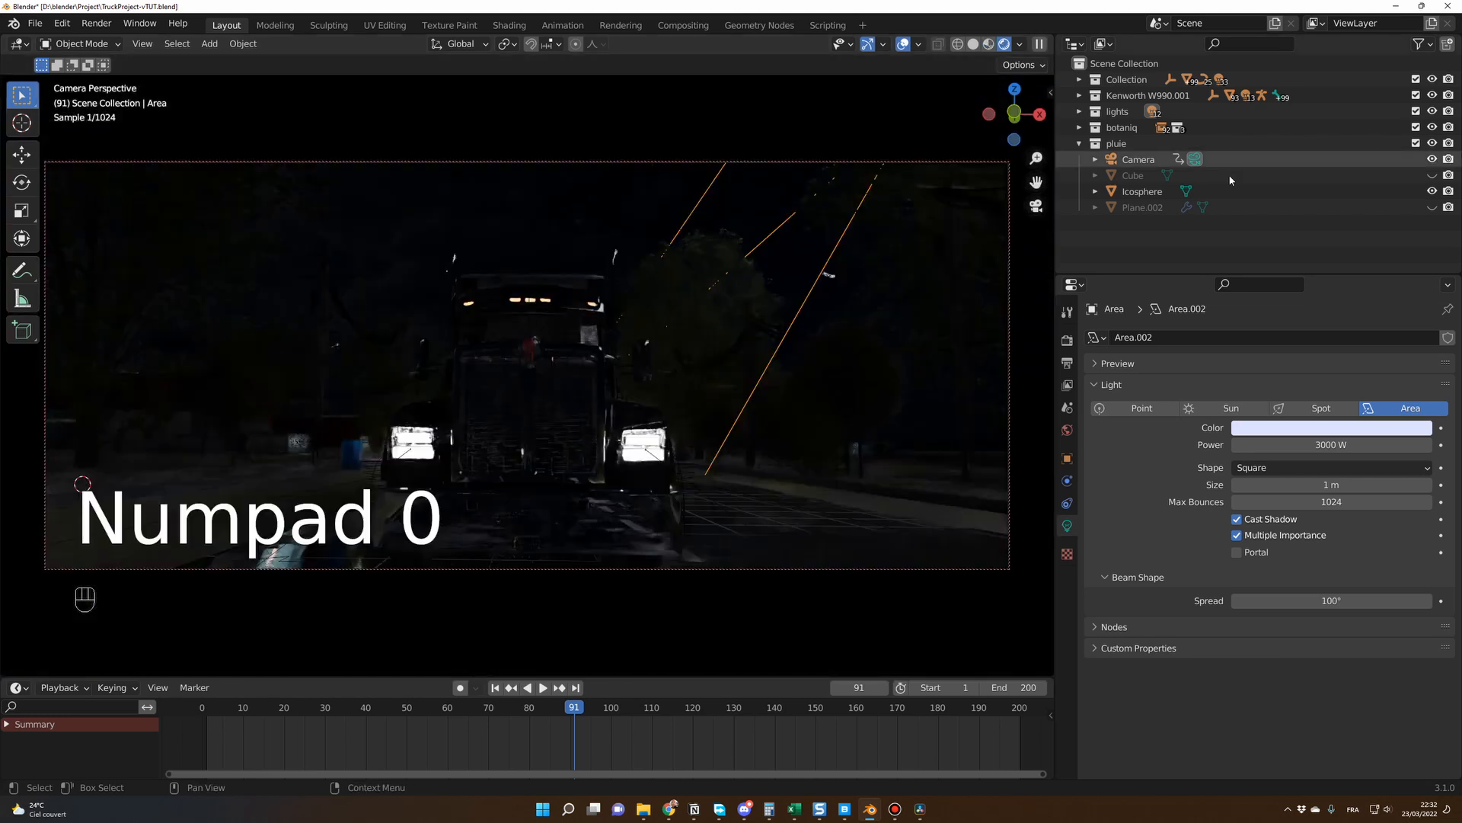
pyautogui.click(1080, 112)
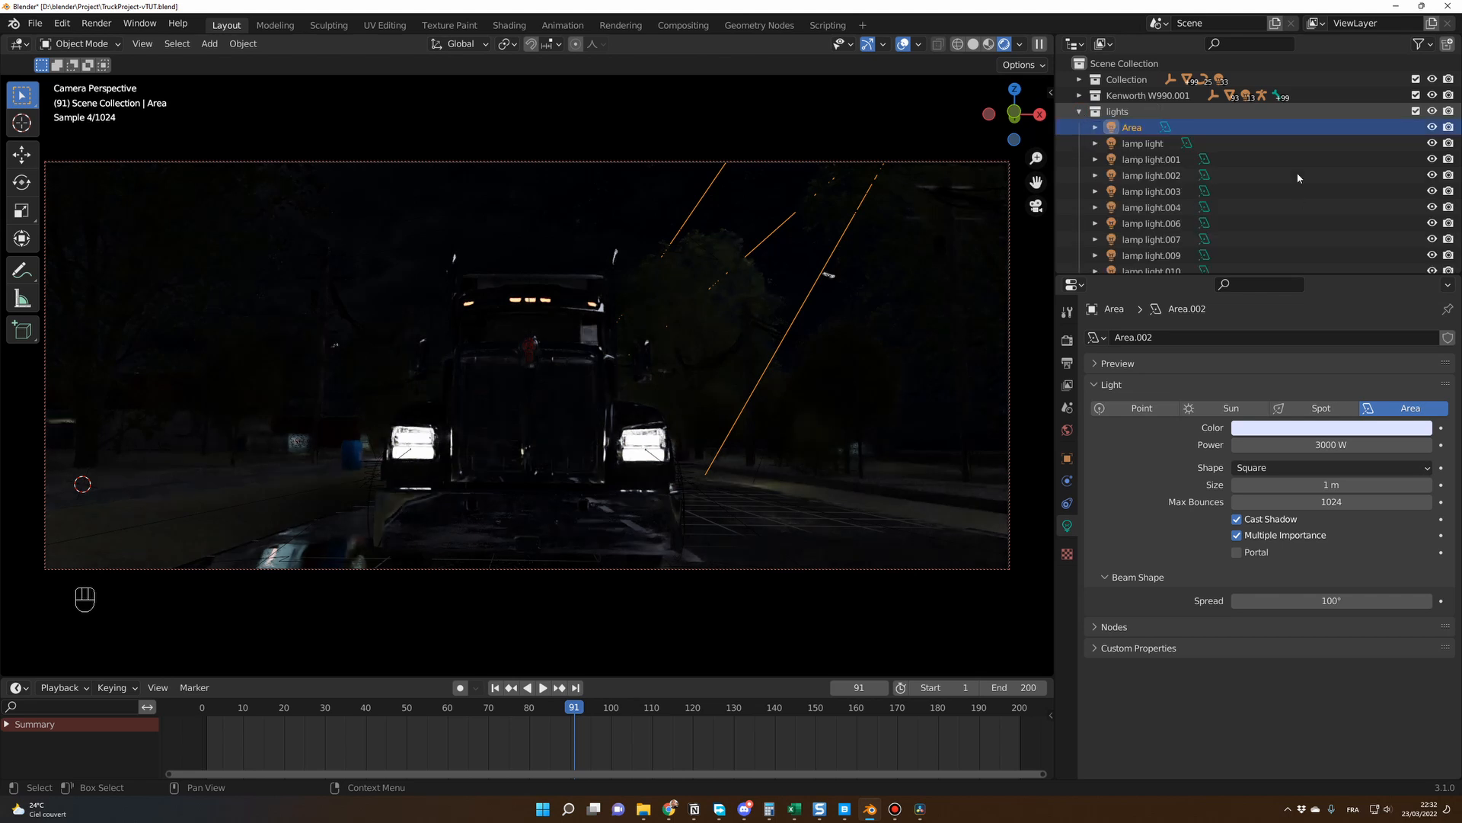
pyautogui.click(1432, 127)
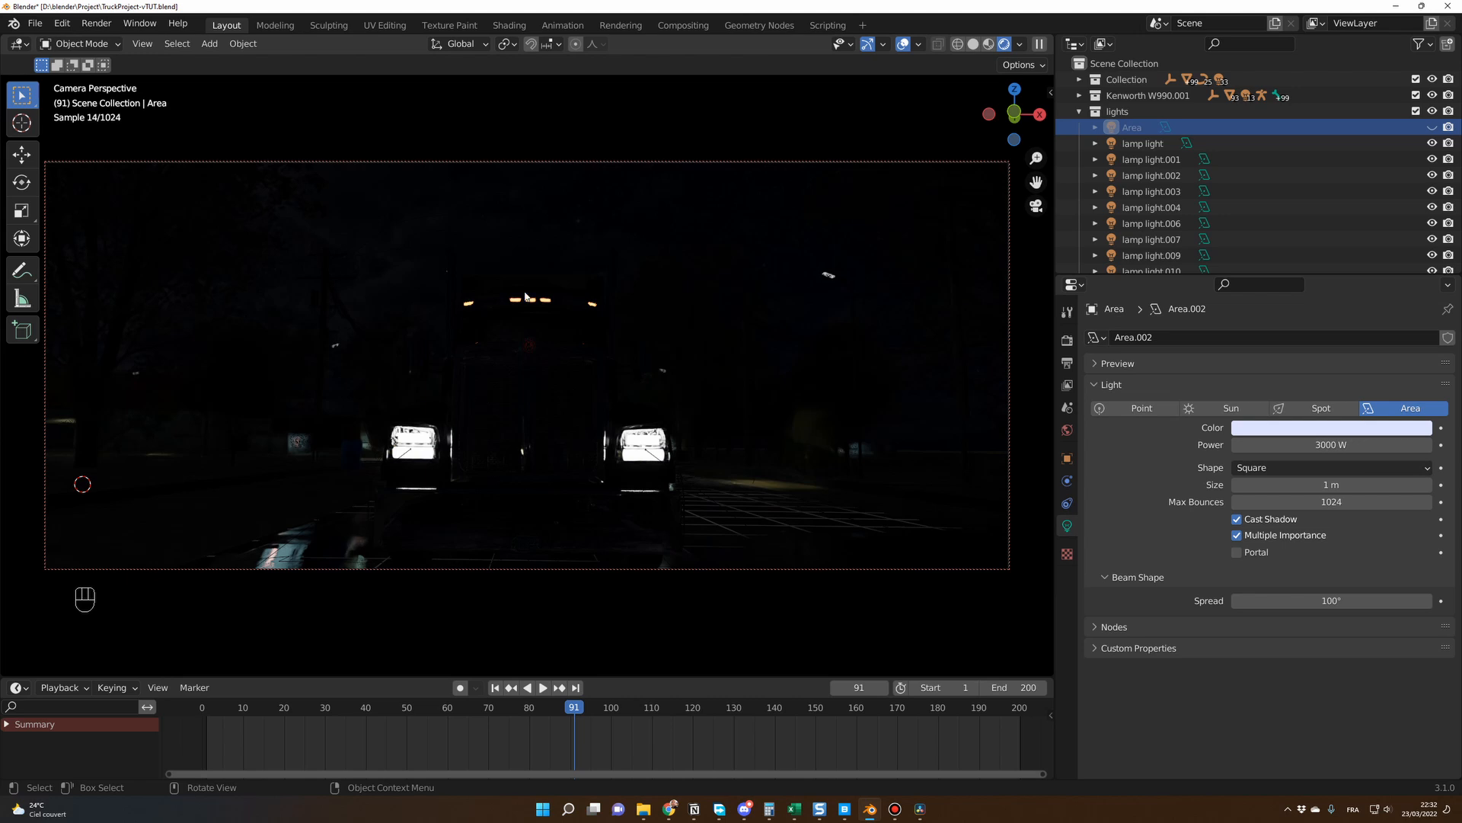
pyautogui.hotkey('alt', 'h')
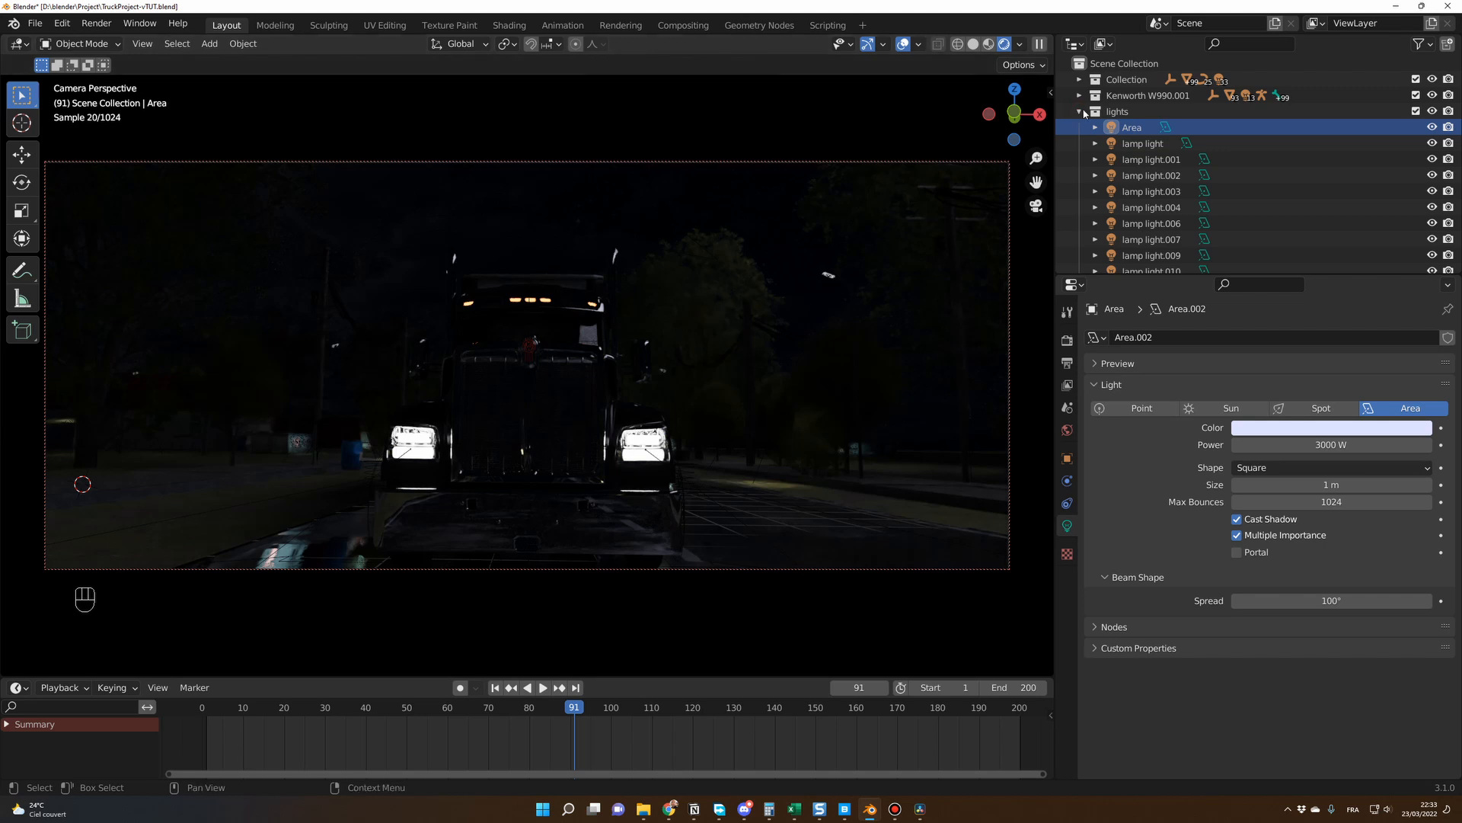
pyautogui.click(1079, 111)
pyautogui.click(1432, 176)
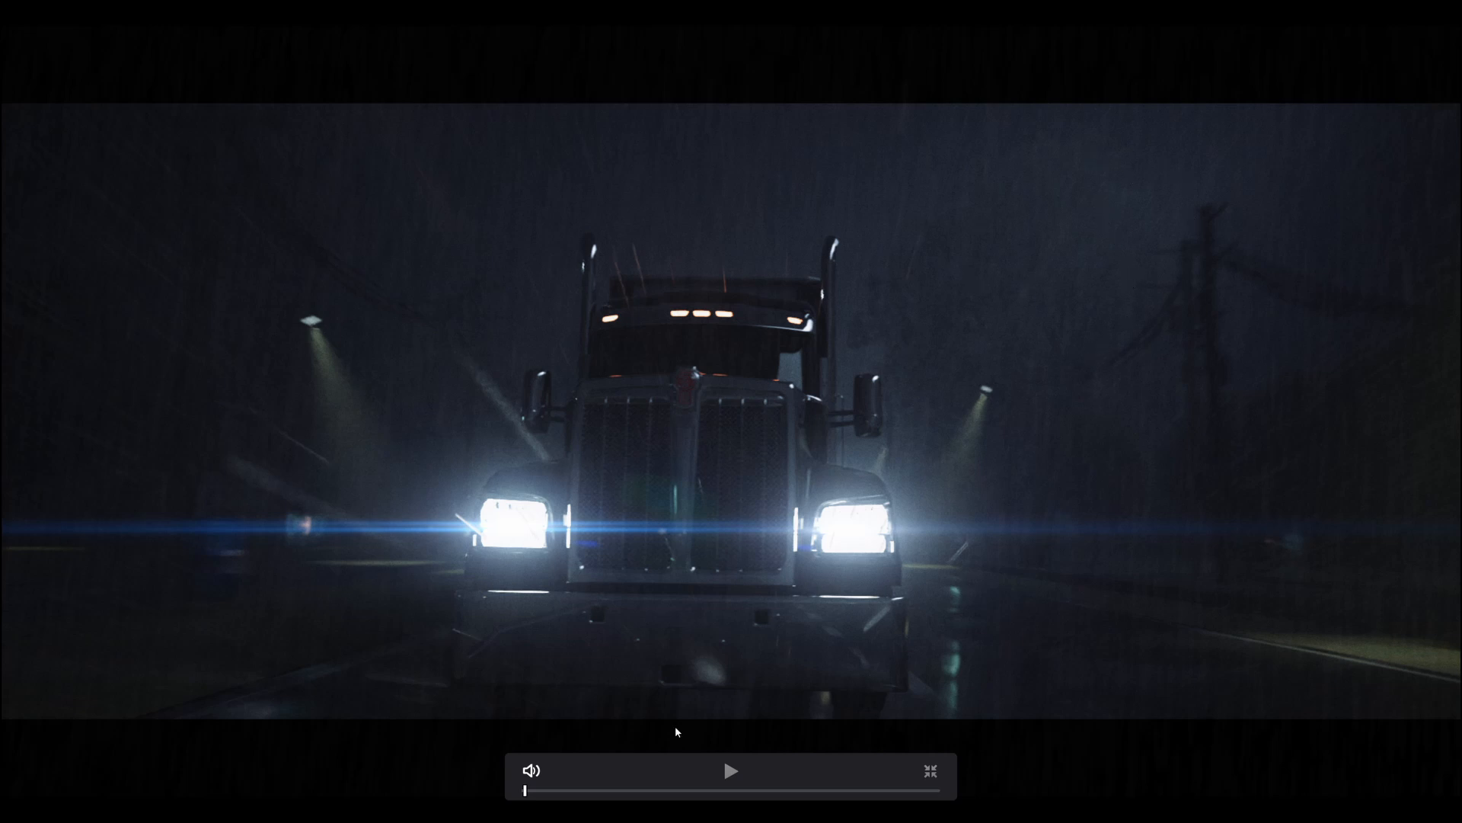
# - Review the truck's side shot in the finished video and examine the area light's placement above the road
pyautogui.click(537, 791)
pyautogui.click(535, 791)
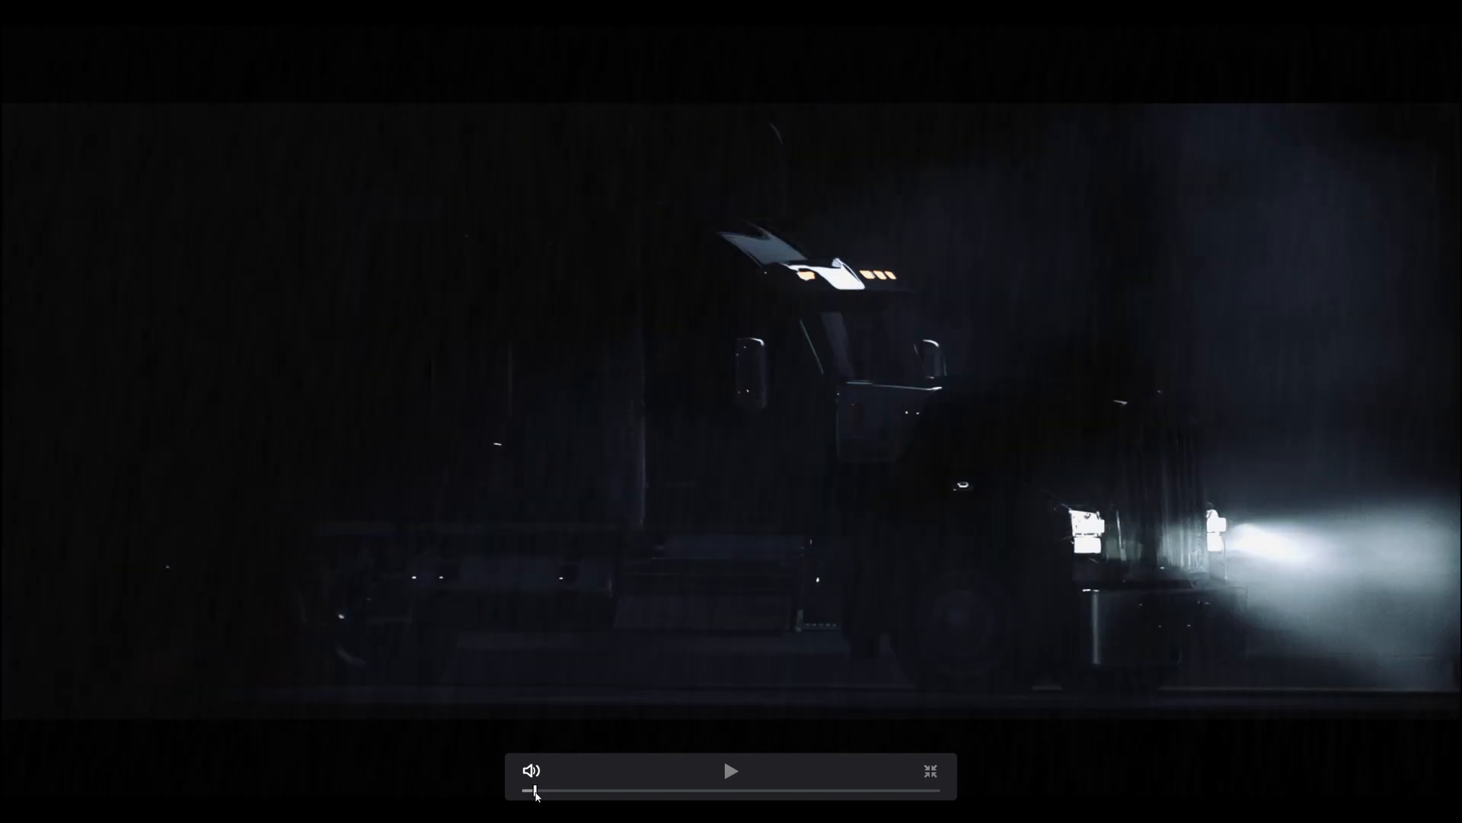
pyautogui.click(536, 790)
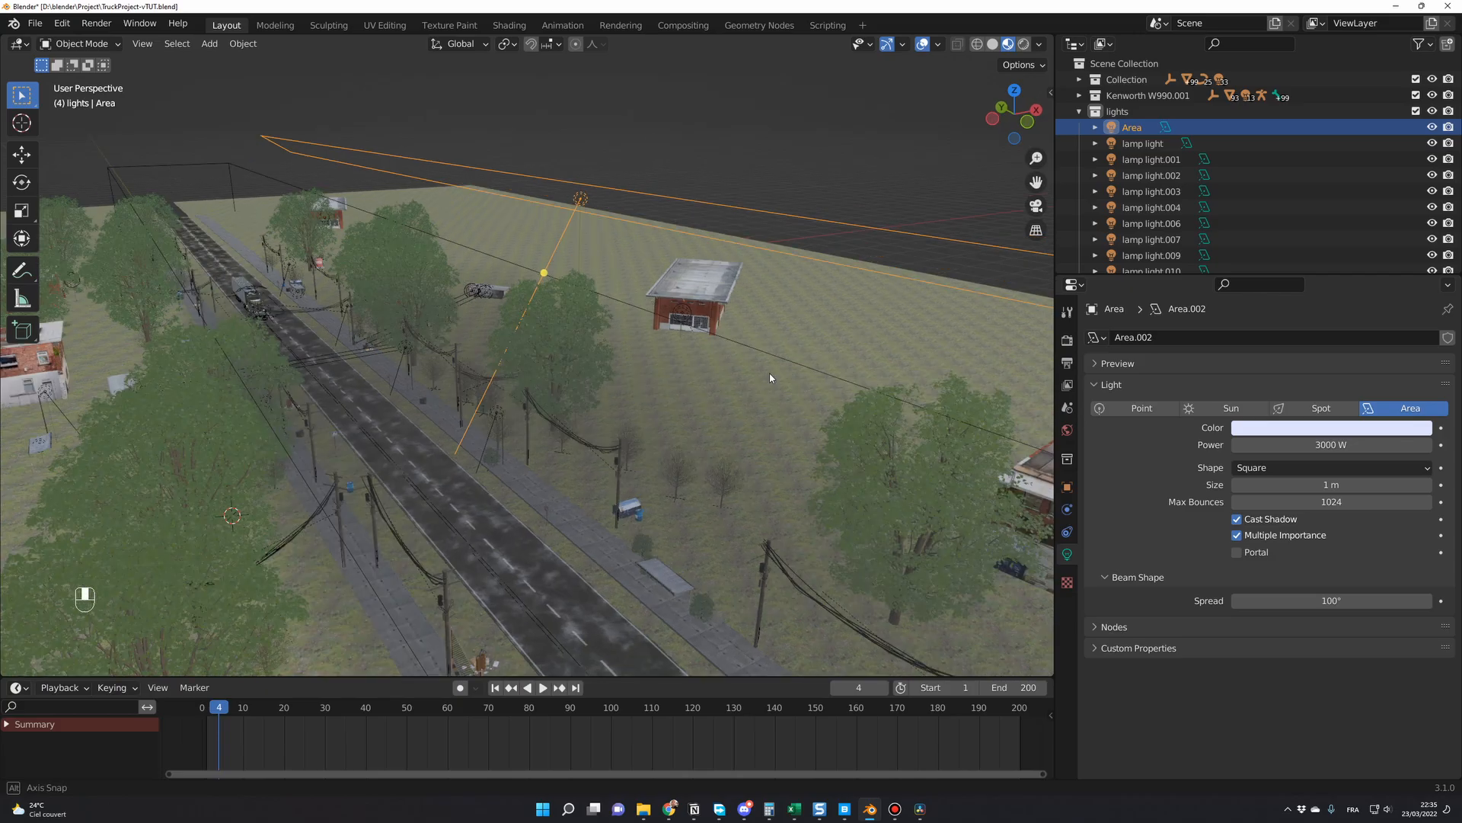
pyautogui.moveTo(769, 372); pyautogui.dragTo(692, 350, button='middle')
pyautogui.moveTo(579, 227); pyautogui.dragTo(664, 421, button='middle')
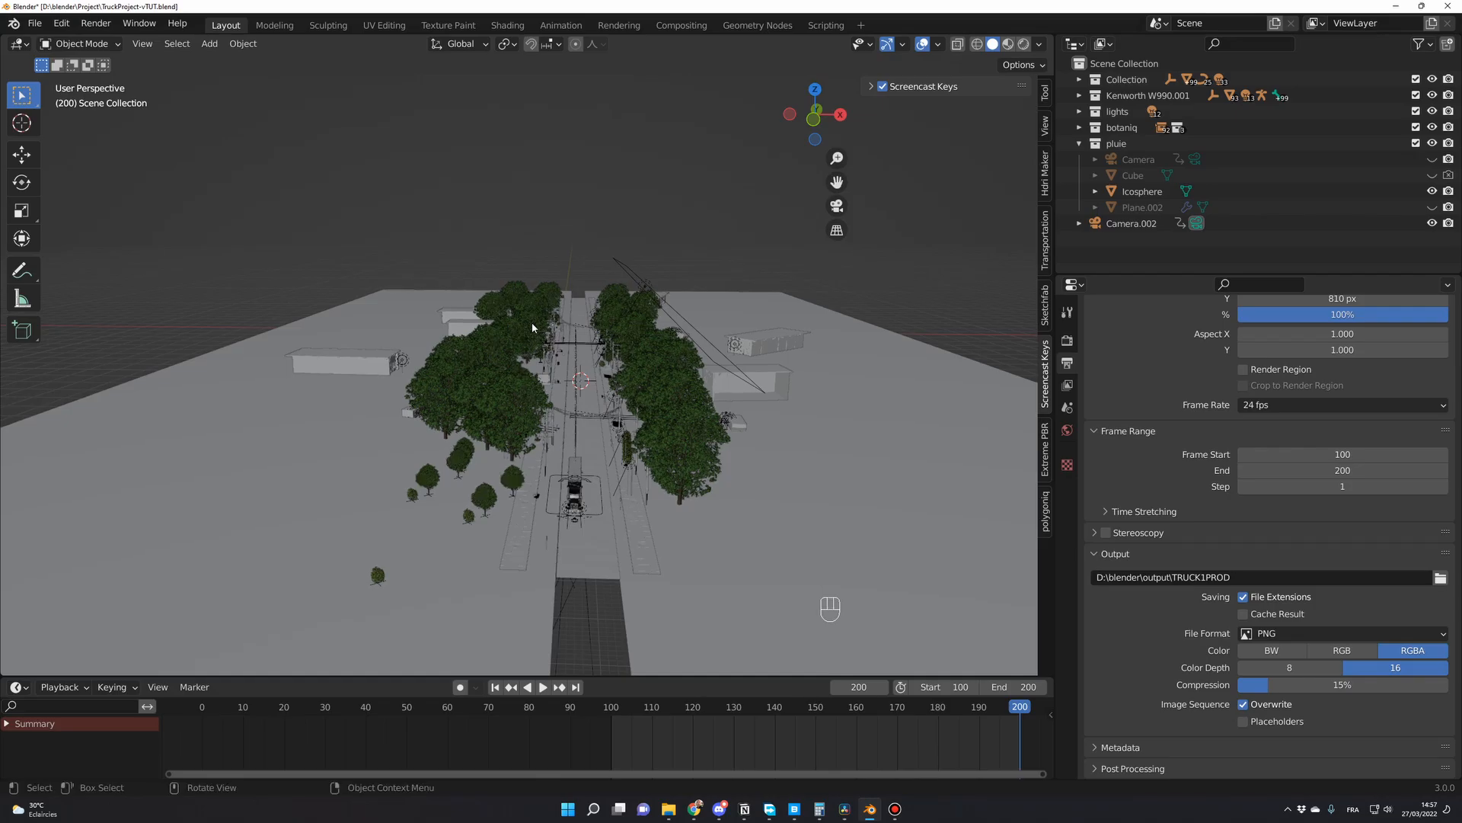
# - Add a cube on the road and raise it to about 1.3 m in Z
pyautogui.hotkey('shift', 'a')
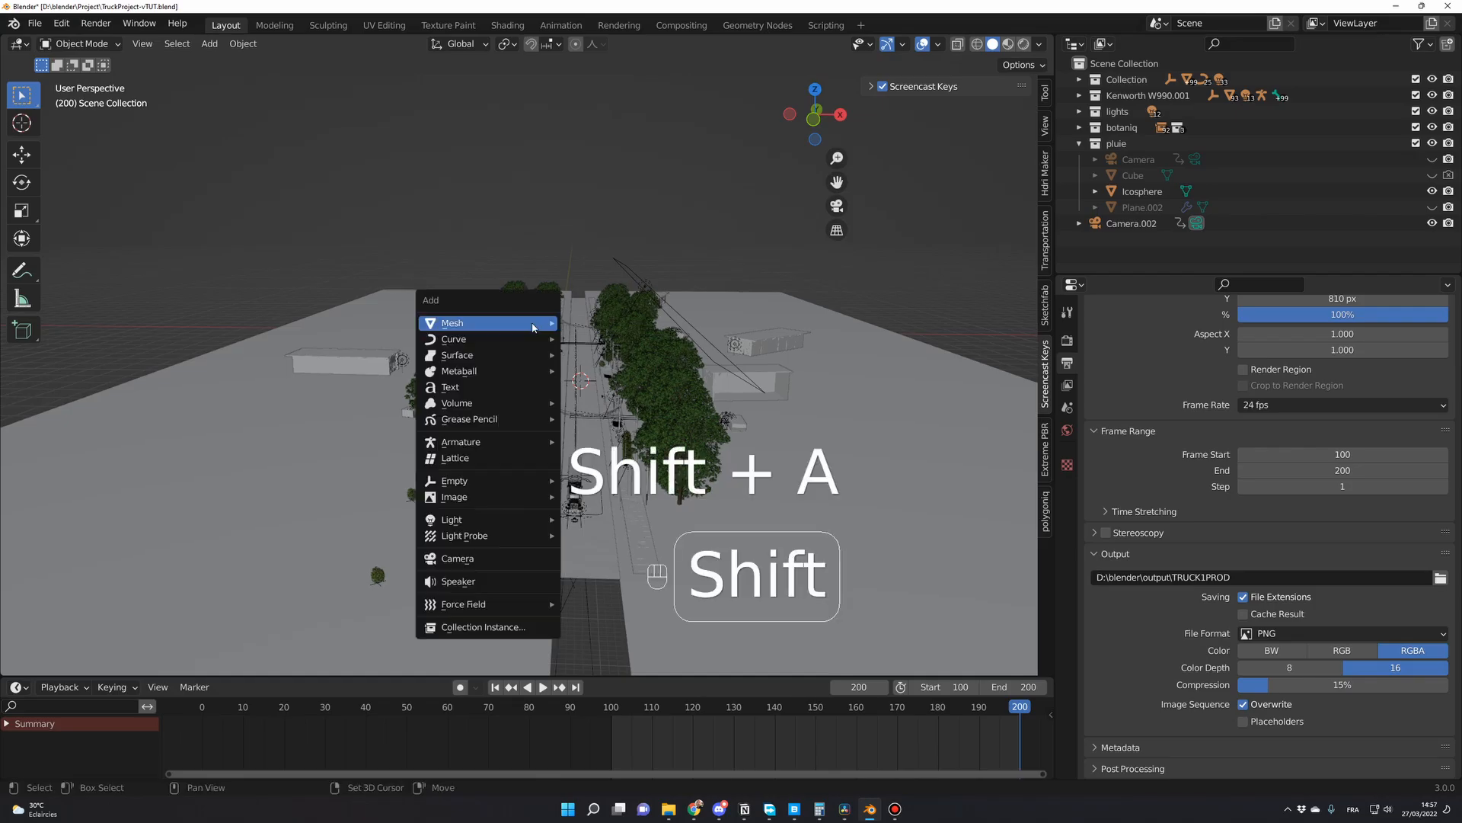
pyautogui.moveTo(532, 328)
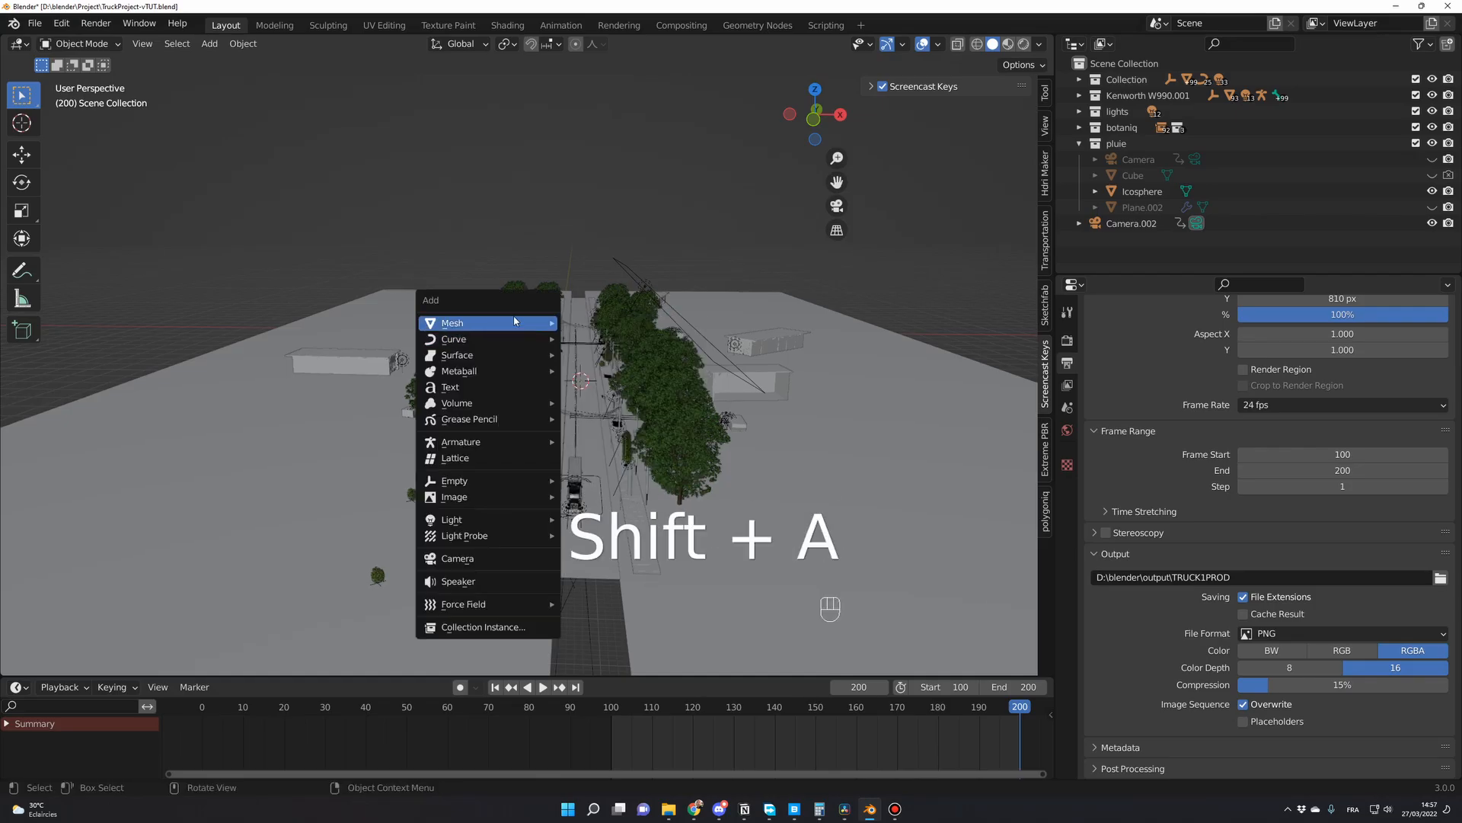
pyautogui.click(603, 340)
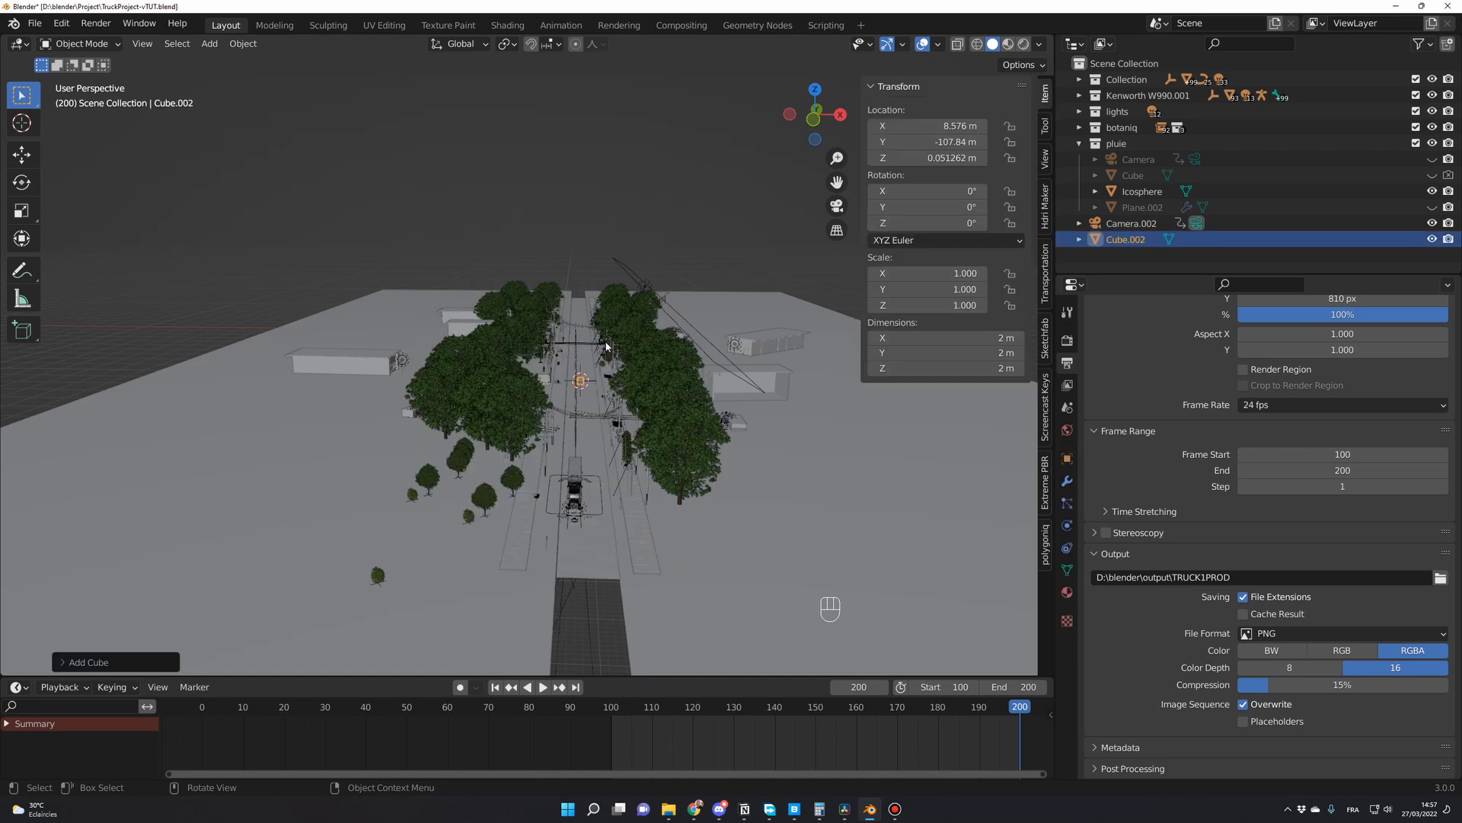
pyautogui.press('KP_Decimal')
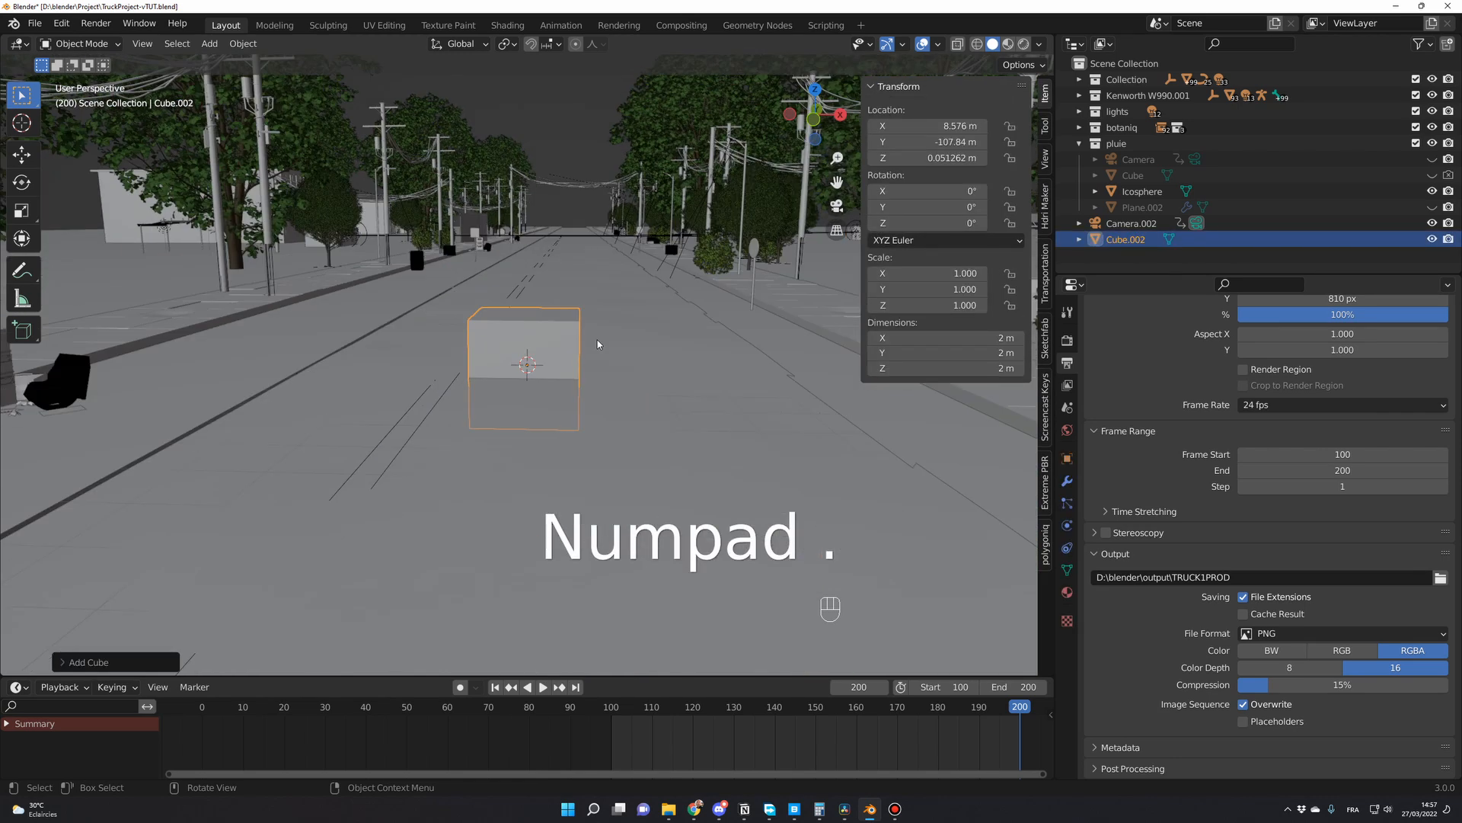
pyautogui.press('g')
pyautogui.click(580, 316)
# - Scale the cube to 20.18 by 180 by 10.74 and position it at Y -45.198 m, Z 10.201 m to enclose the road
pyautogui.moveTo(580, 316); pyautogui.dragTo(611, 289, button='middle')
pyautogui.scroll(-5, 580, 316)
pyautogui.press('n')
pyautogui.scroll(-8, 581, 316)
pyautogui.press('n')
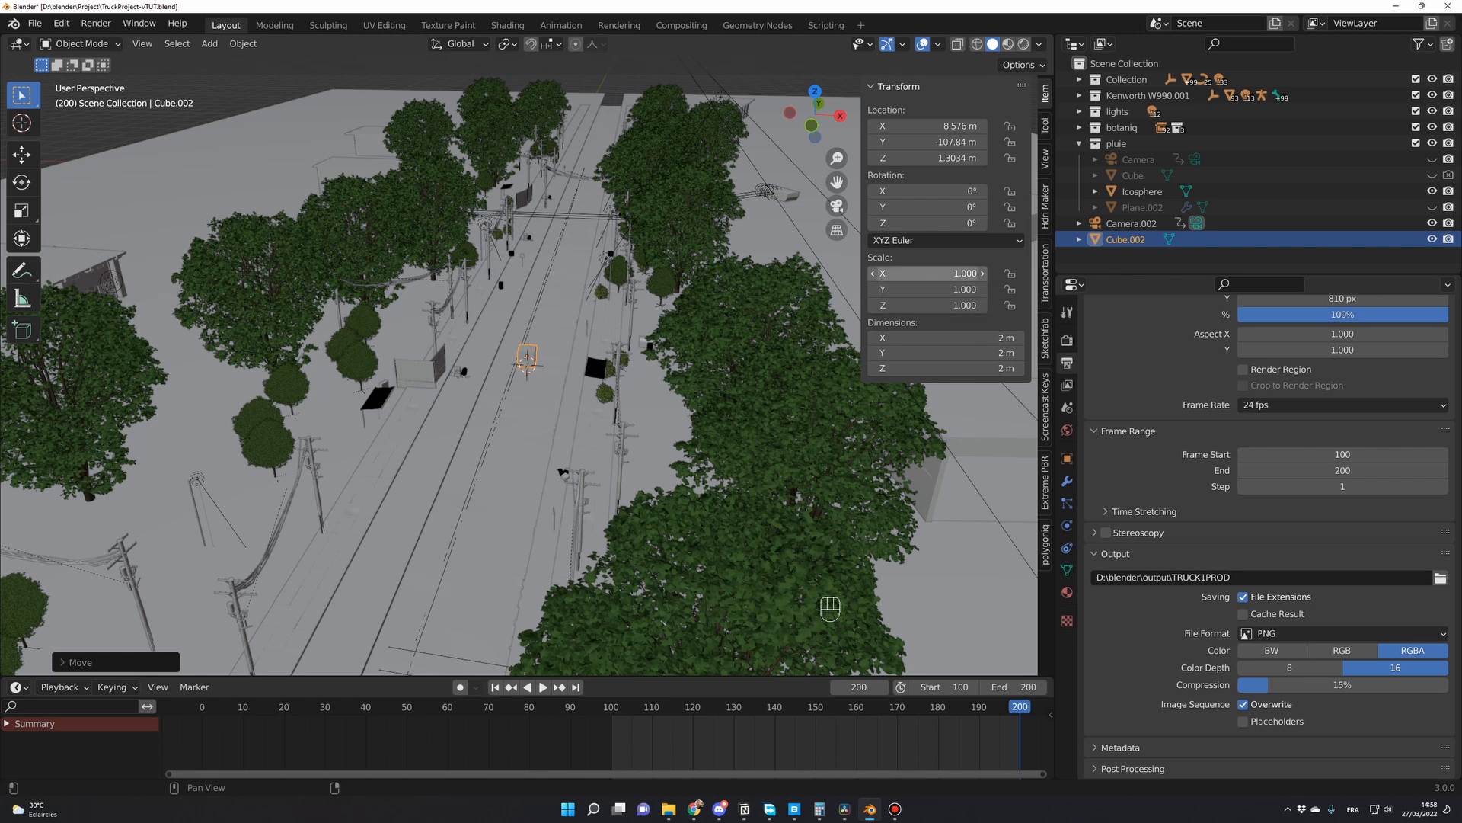
pyautogui.moveTo(925, 273); pyautogui.dragTo(1006, 273)
pyautogui.moveTo(457, 343); pyautogui.dragTo(502, 304, button='middle')
pyautogui.scroll(-5, 470, 329)
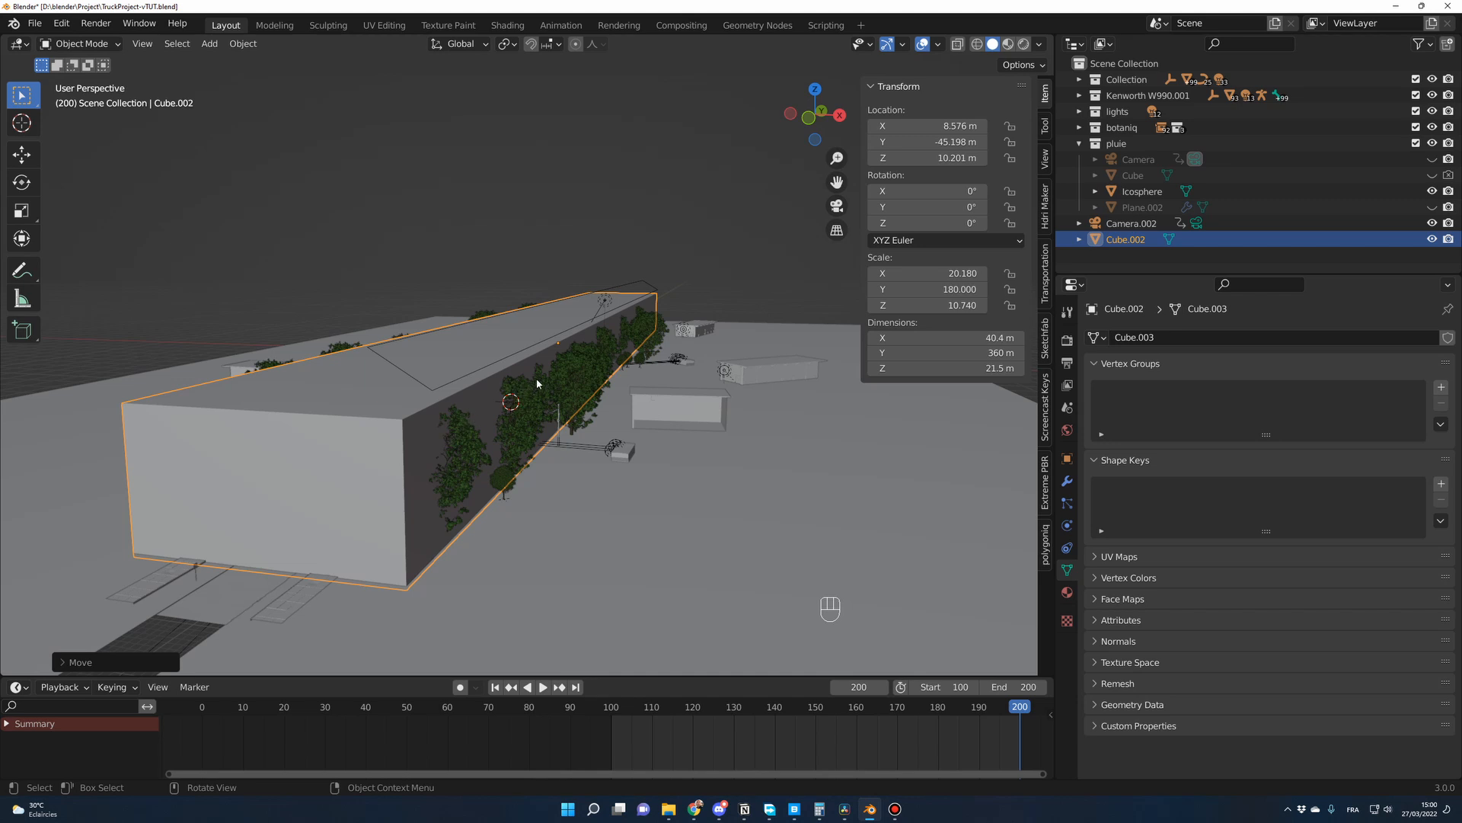
pyautogui.moveTo(537, 394); pyautogui.dragTo(597, 396, button='middle')
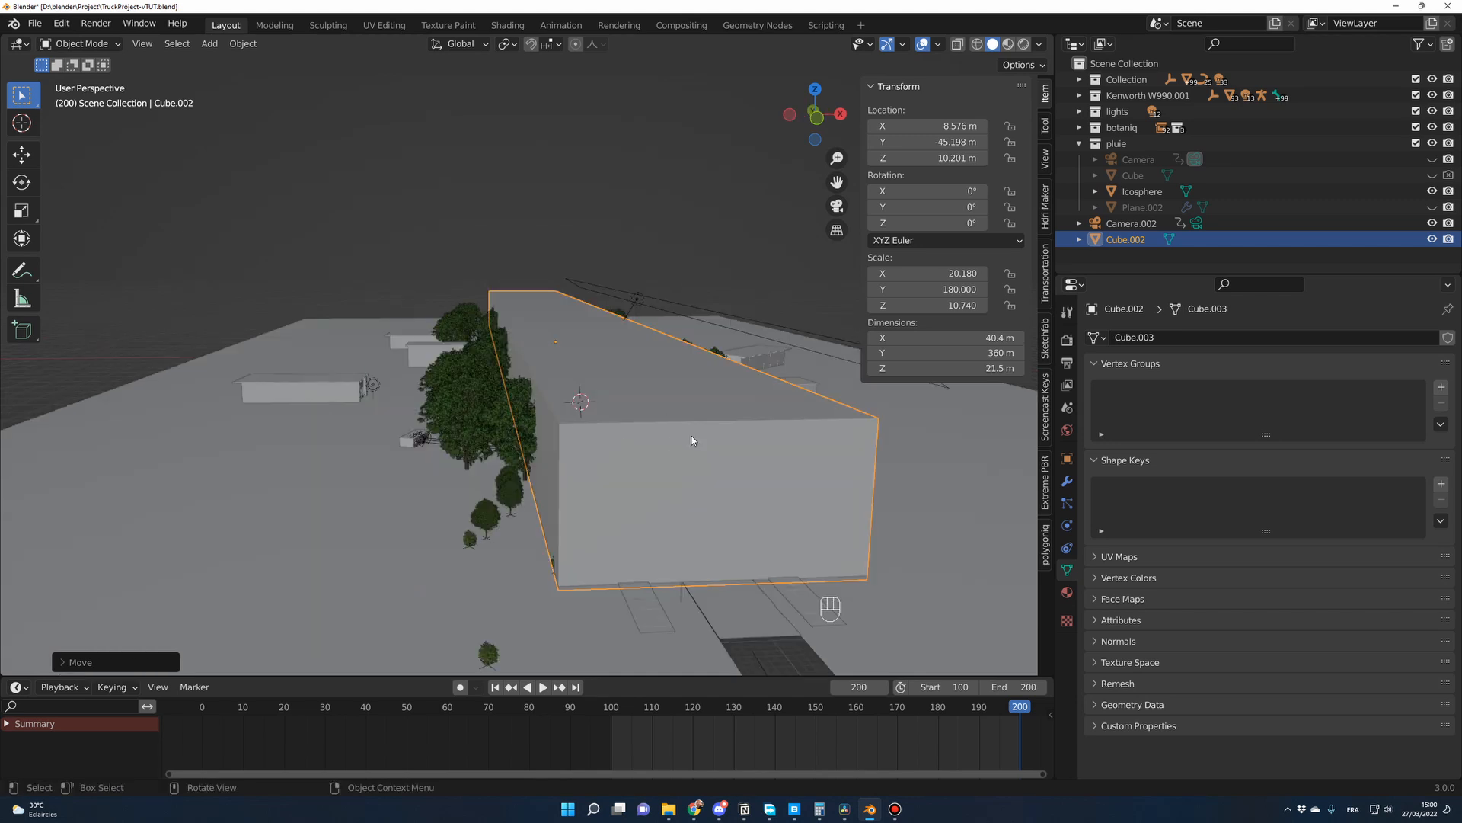
pyautogui.scroll(-5, 656, 468)
pyautogui.moveTo(656, 468); pyautogui.dragTo(658, 287, button='middle')
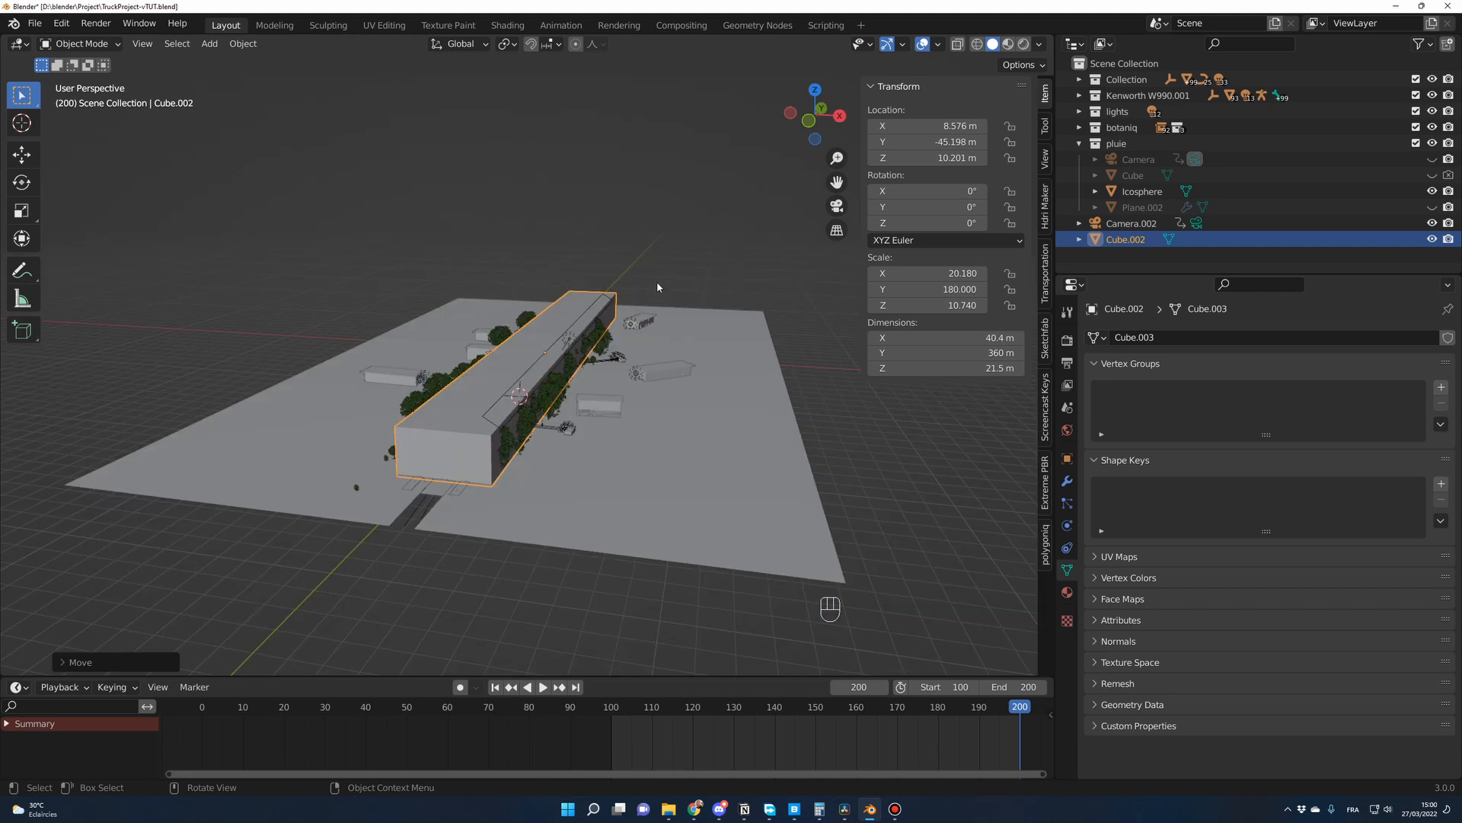
# - In the Shading workspace, create a new material for the large cube and delete its Principled BSDF node
pyautogui.click(507, 25)
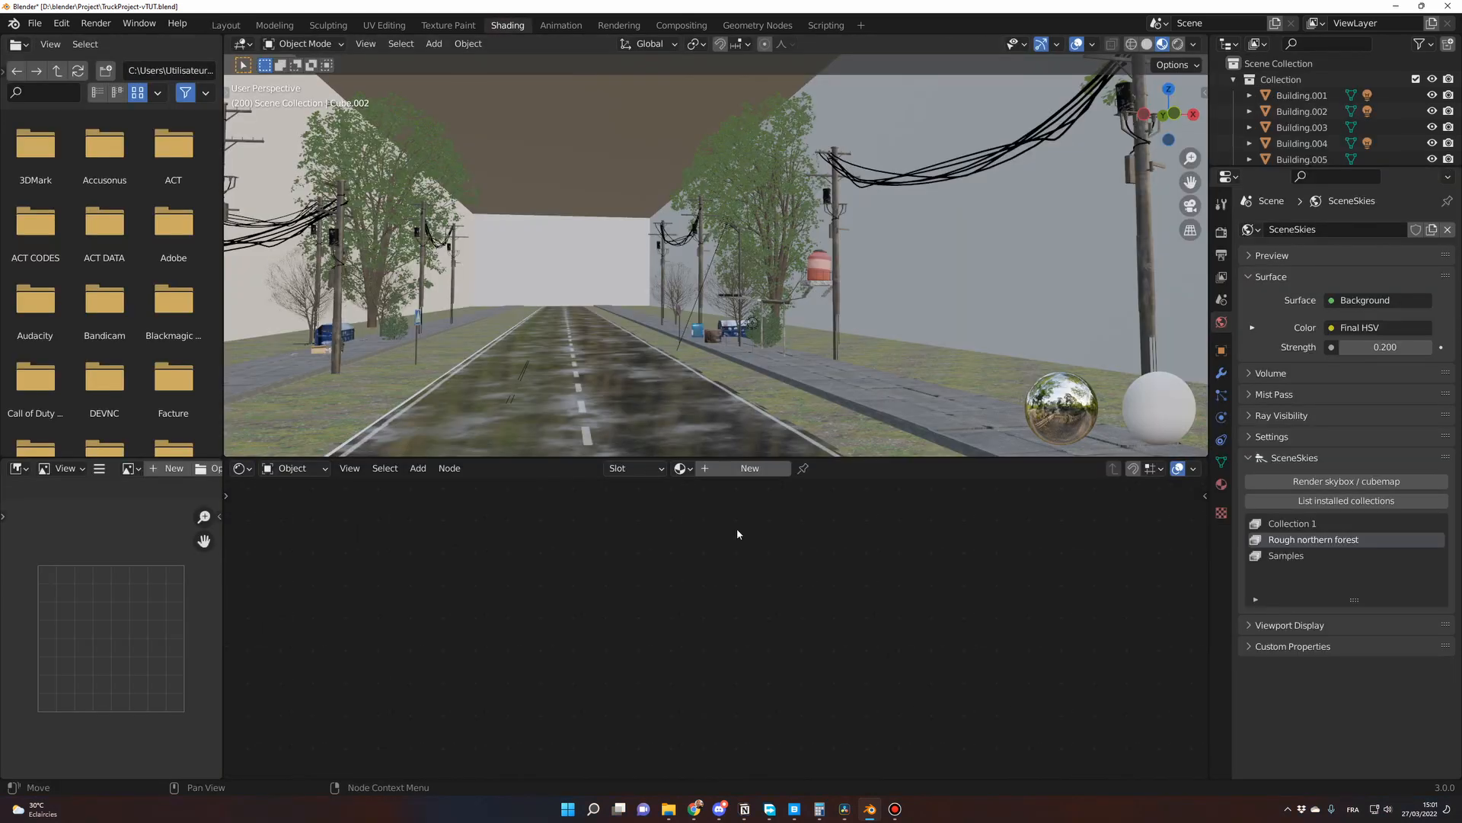
pyautogui.click(742, 469)
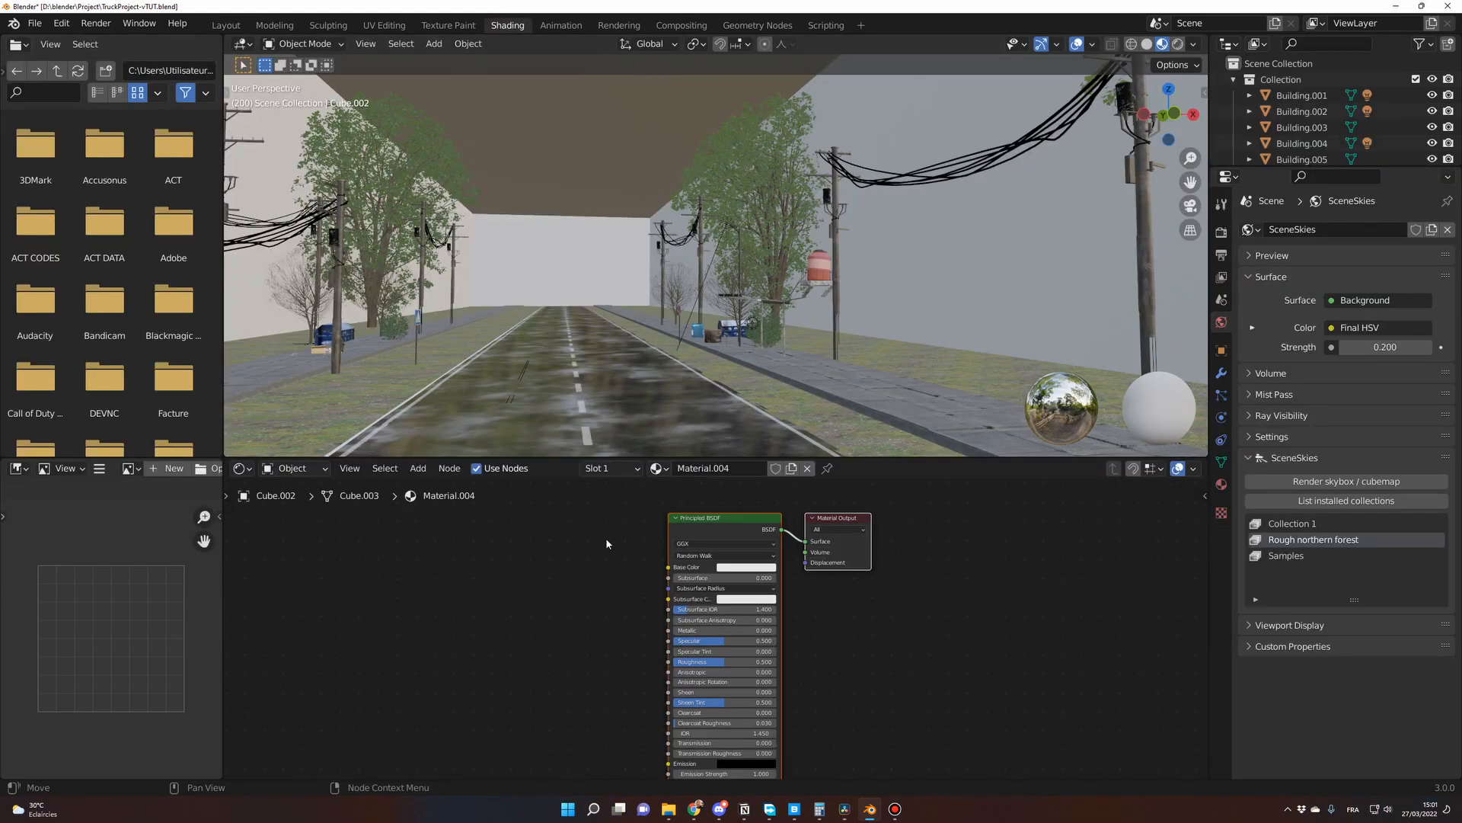
pyautogui.click(717, 521)
pyautogui.press('Delete')
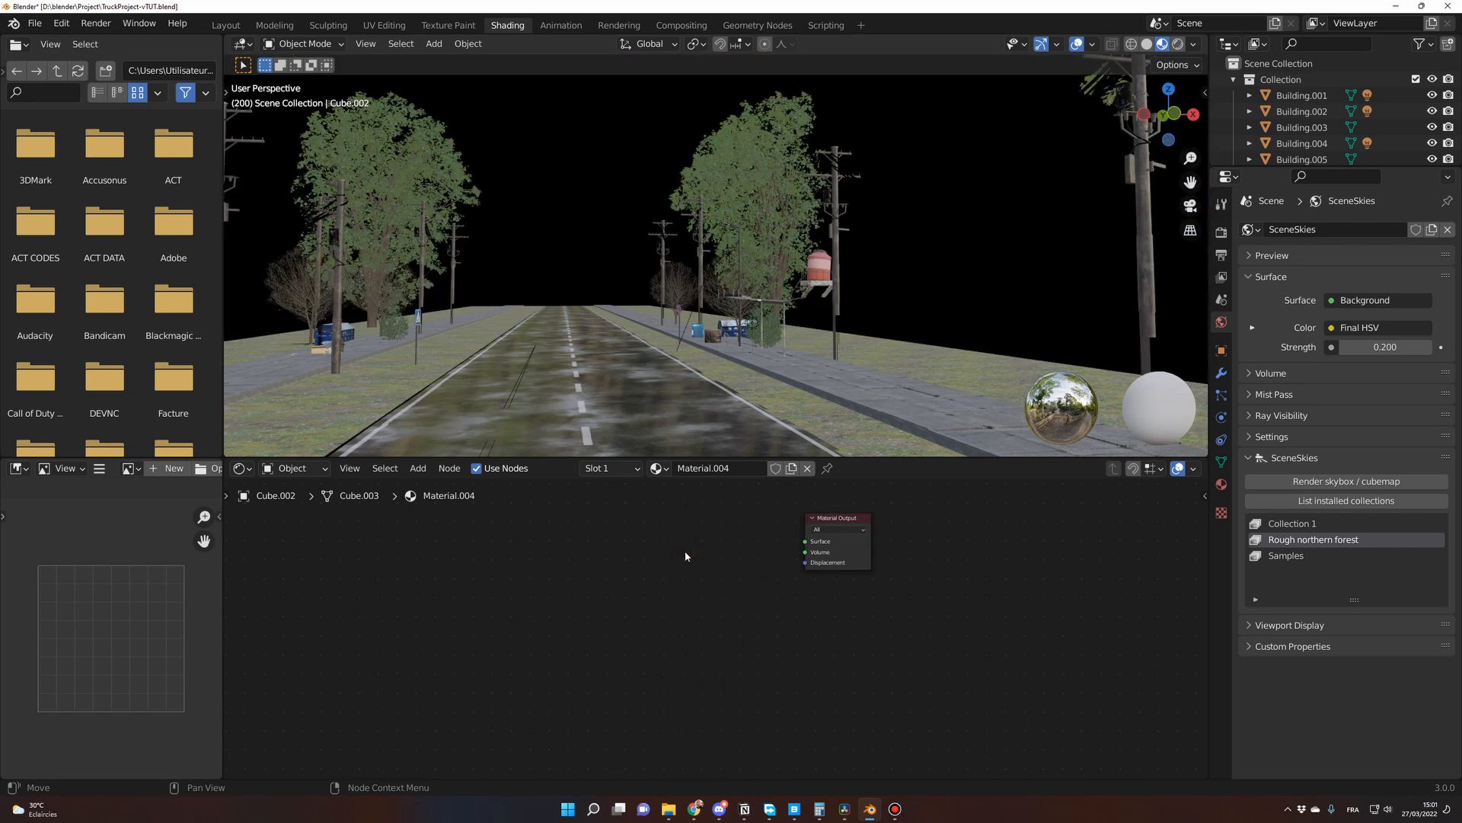
# - Add a Volume Scatter node and connect its Volume output to the Material Output's Volume input
pyautogui.hotkey('shift', 'a')
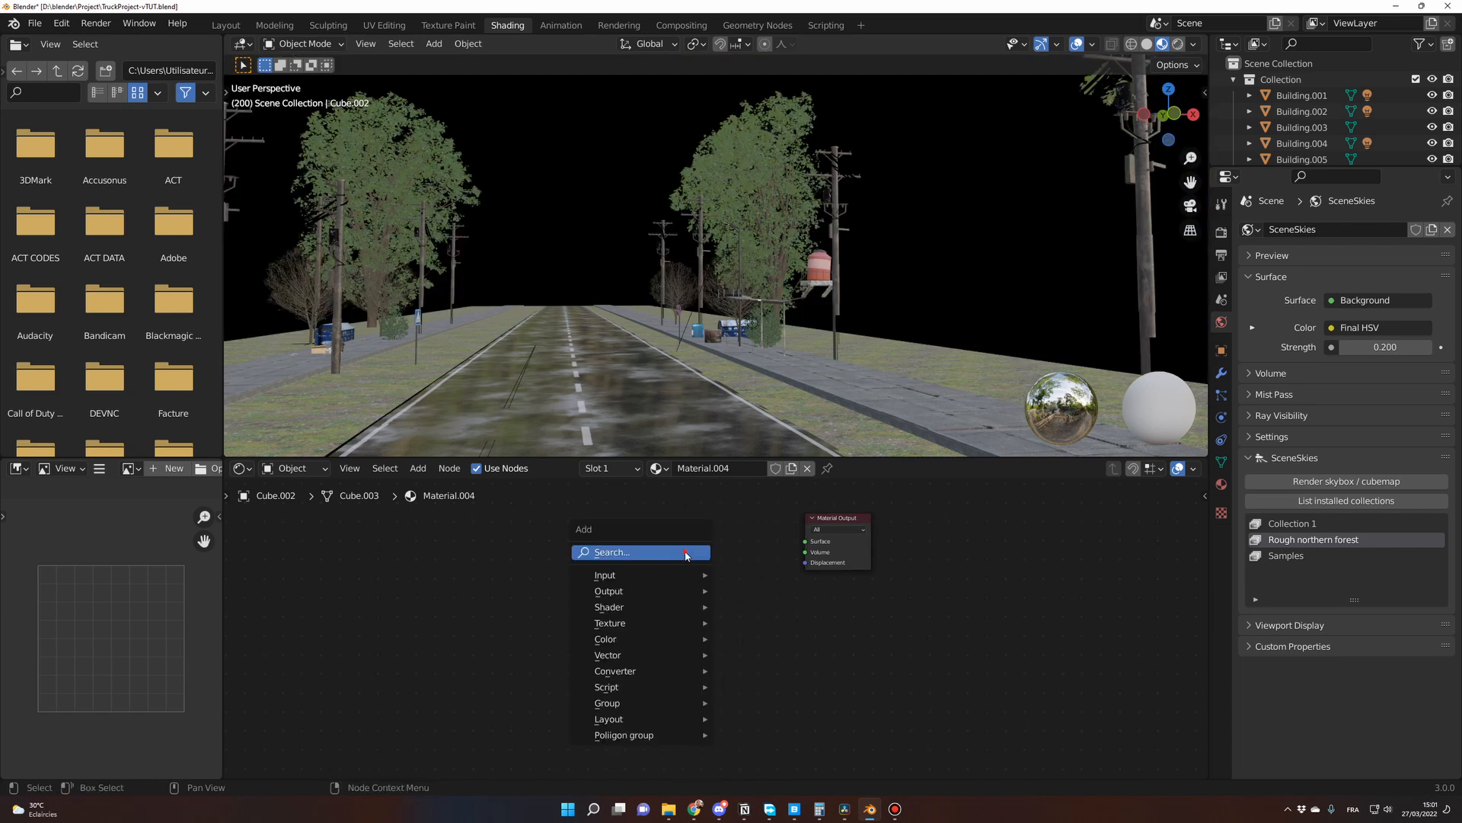
pyautogui.click(687, 553)
pyautogui.write('volum')
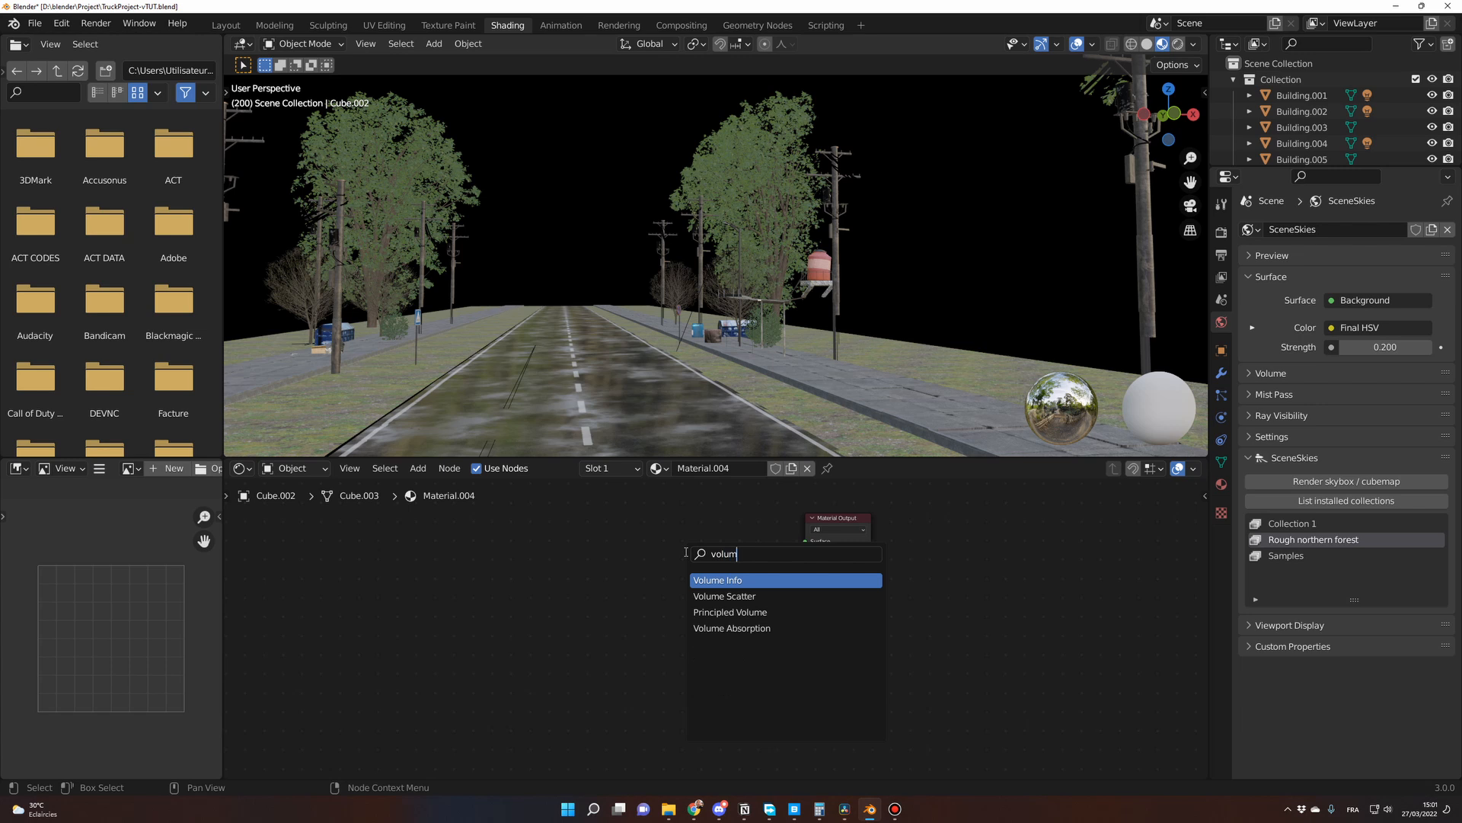
pyautogui.click(728, 595)
pyautogui.click(699, 542)
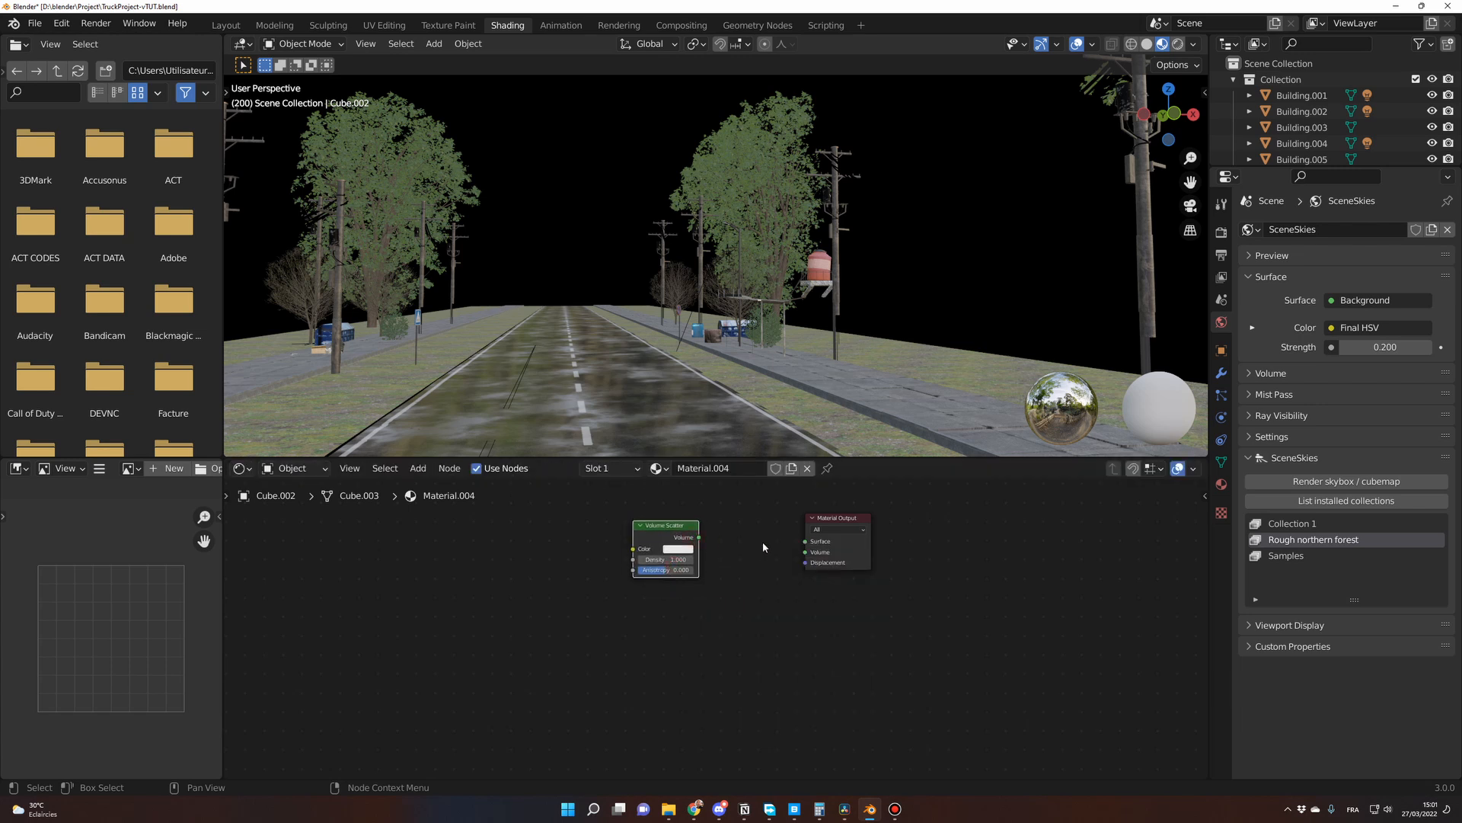
pyautogui.moveTo(699, 538); pyautogui.dragTo(805, 552)
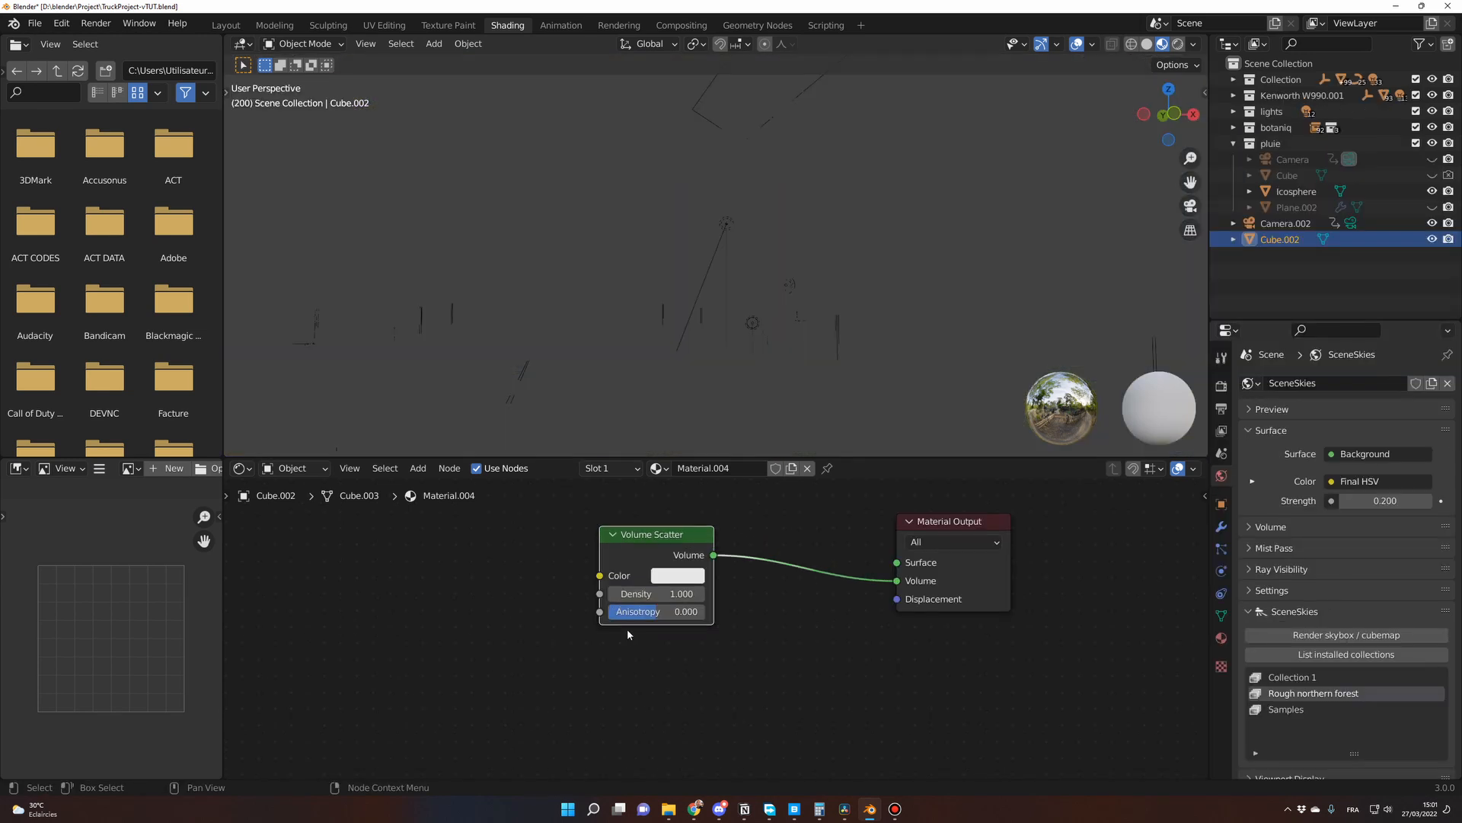
# - Set the Volume Scatter density to 0.03
pyautogui.click(649, 593)
pyautogui.write('0.03')
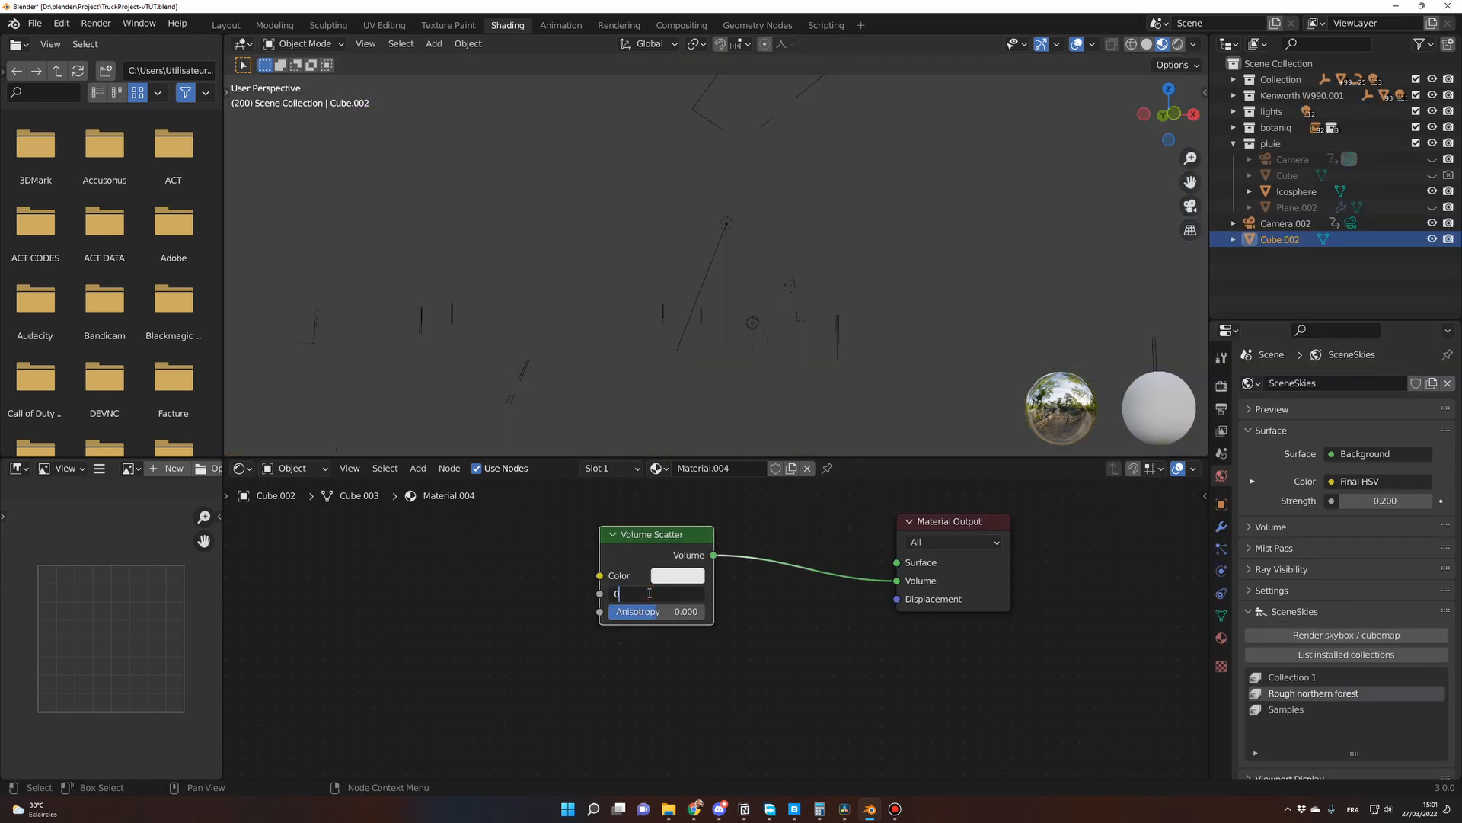
pyautogui.press('Return')
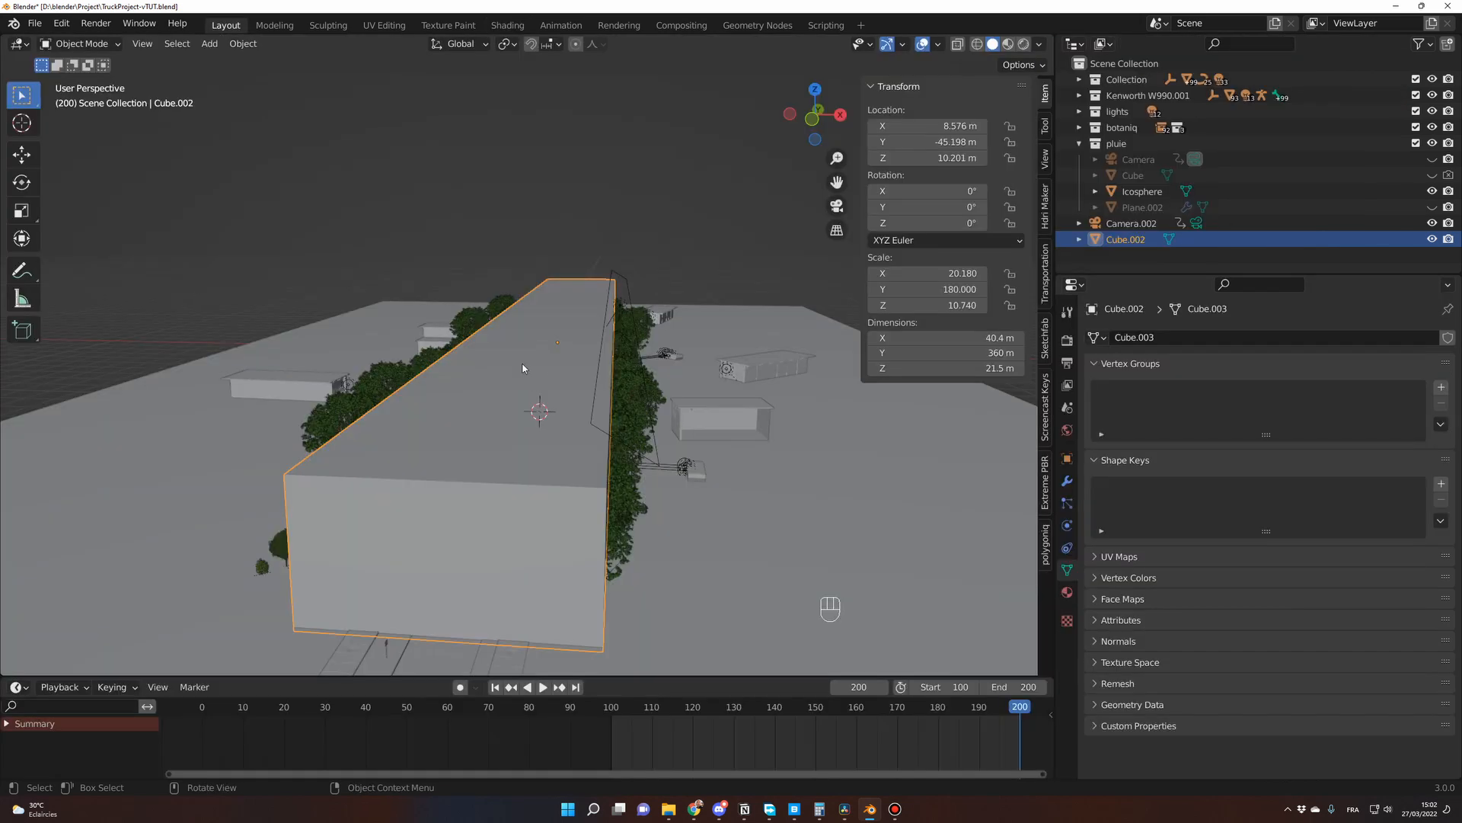
# - Set the large cube's viewport display to Wire in its object properties
pyautogui.click(1067, 459)
pyautogui.scroll(-10, 1221, 555)
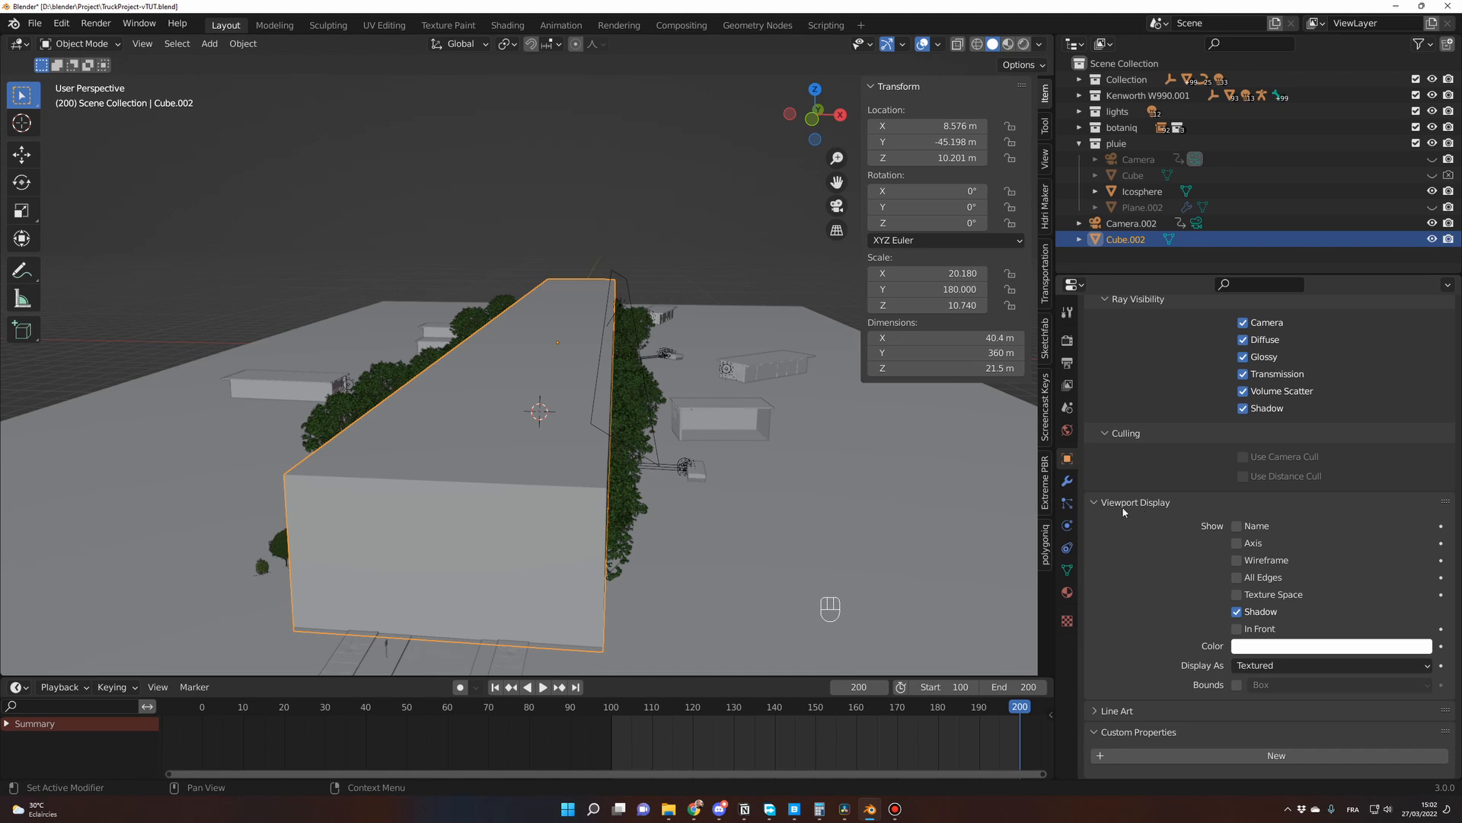
pyautogui.click(1281, 664)
pyautogui.click(1280, 664)
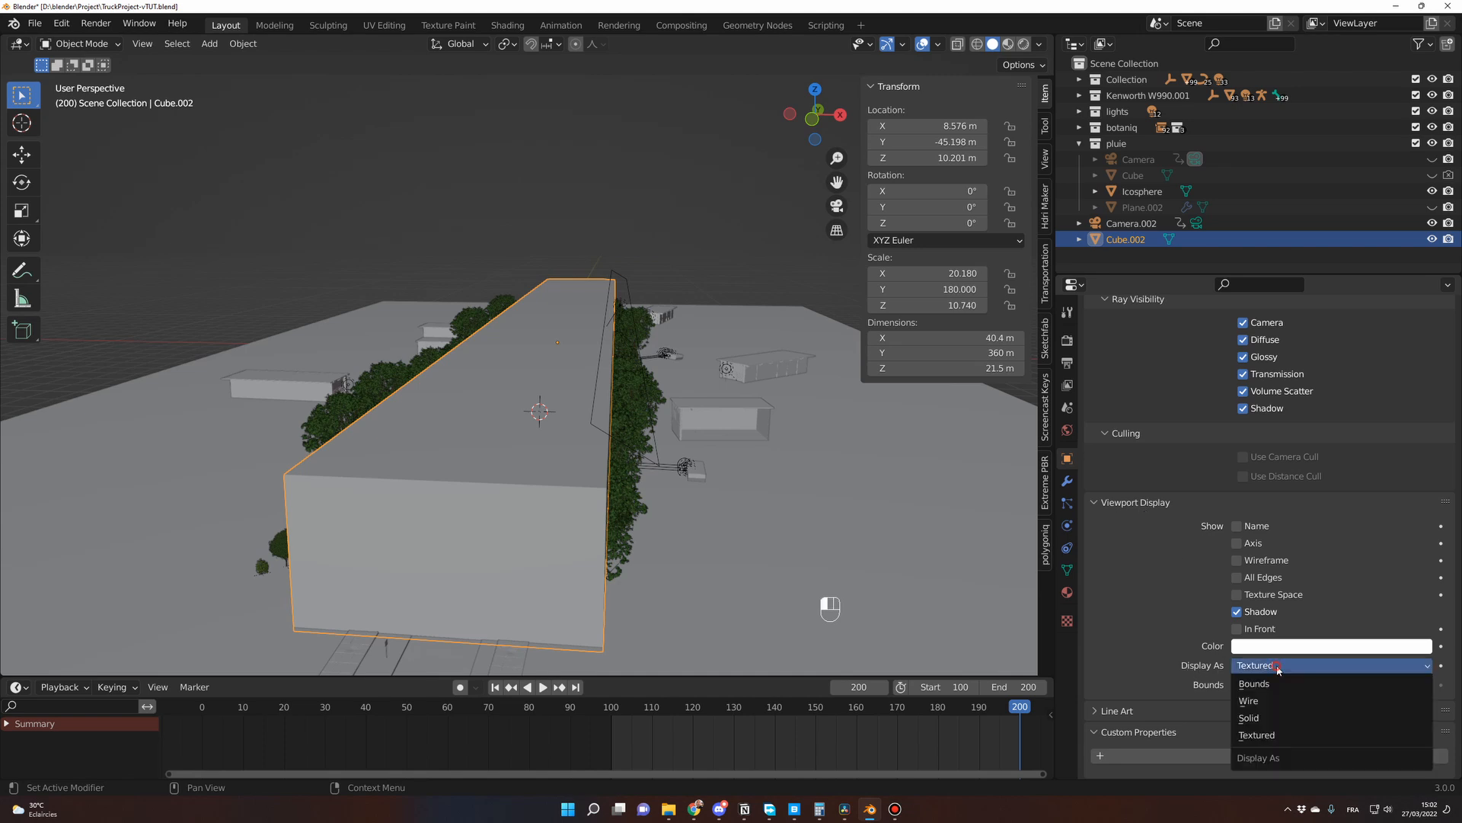
pyautogui.click(1280, 706)
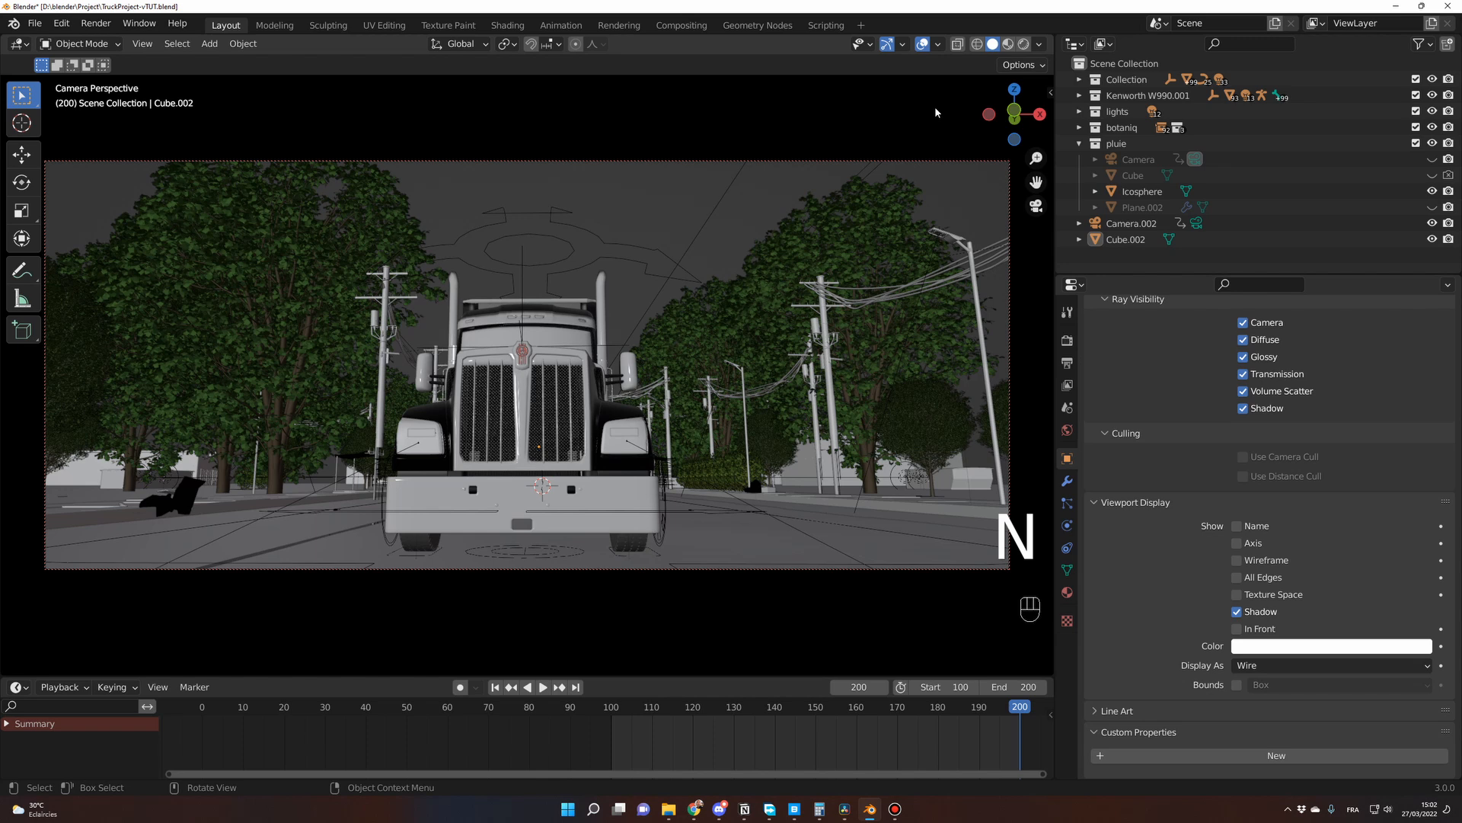
# - Render the camera view in the viewport and compare it with the fog cube hidden and shown
pyautogui.click(1024, 44)
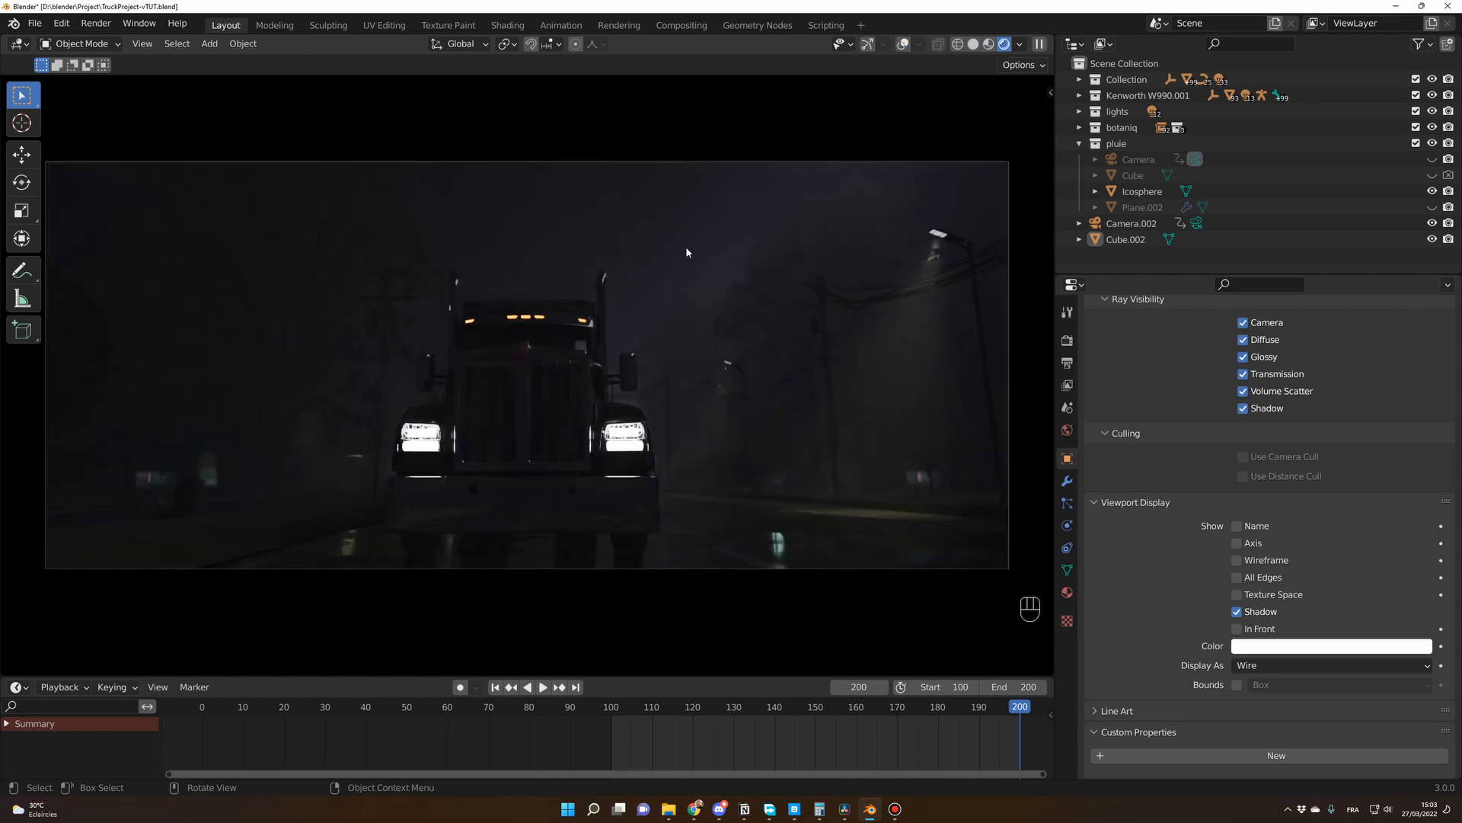
pyautogui.click(1431, 239)
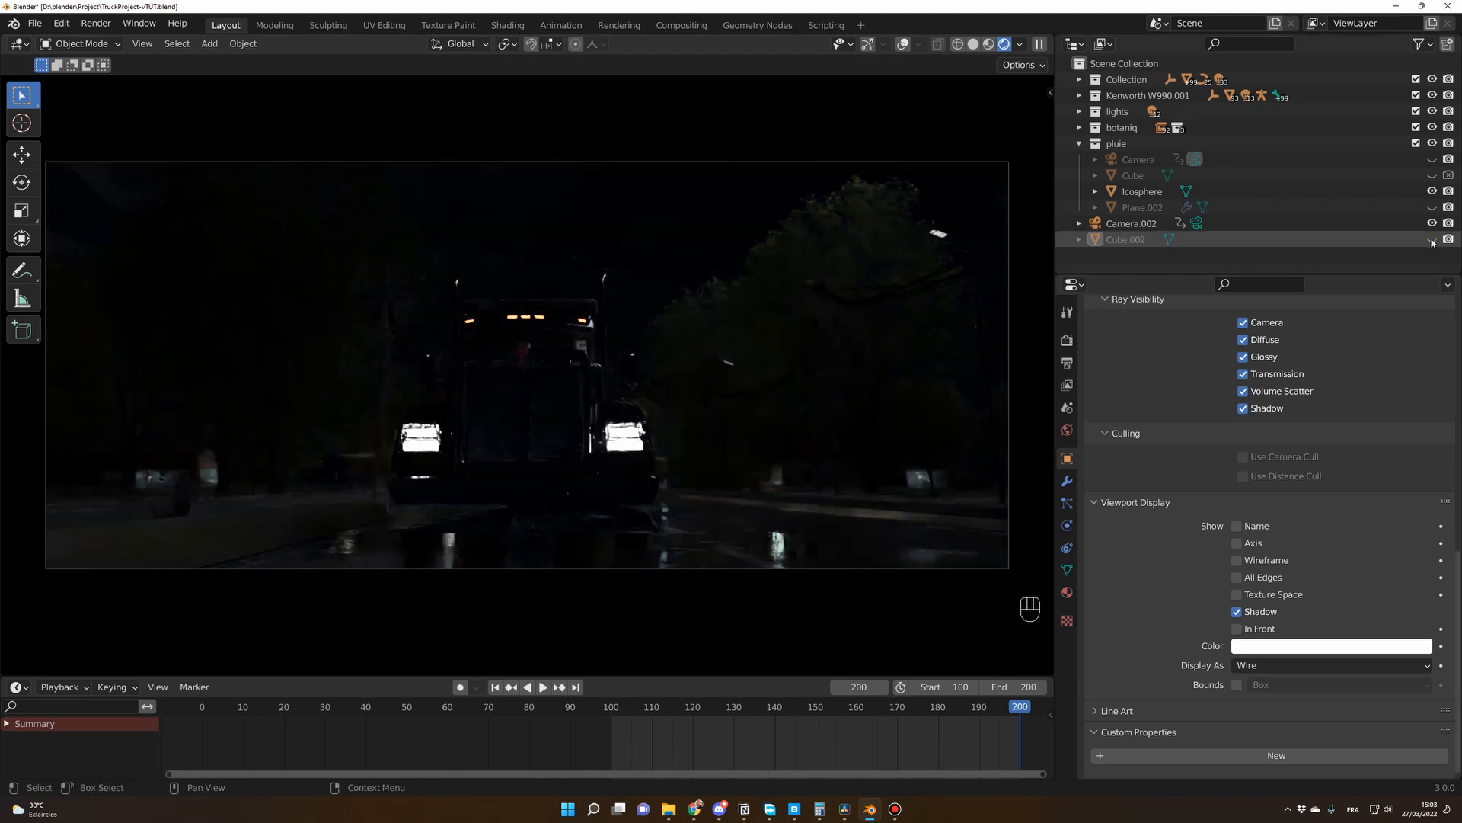
pyautogui.click(1431, 240)
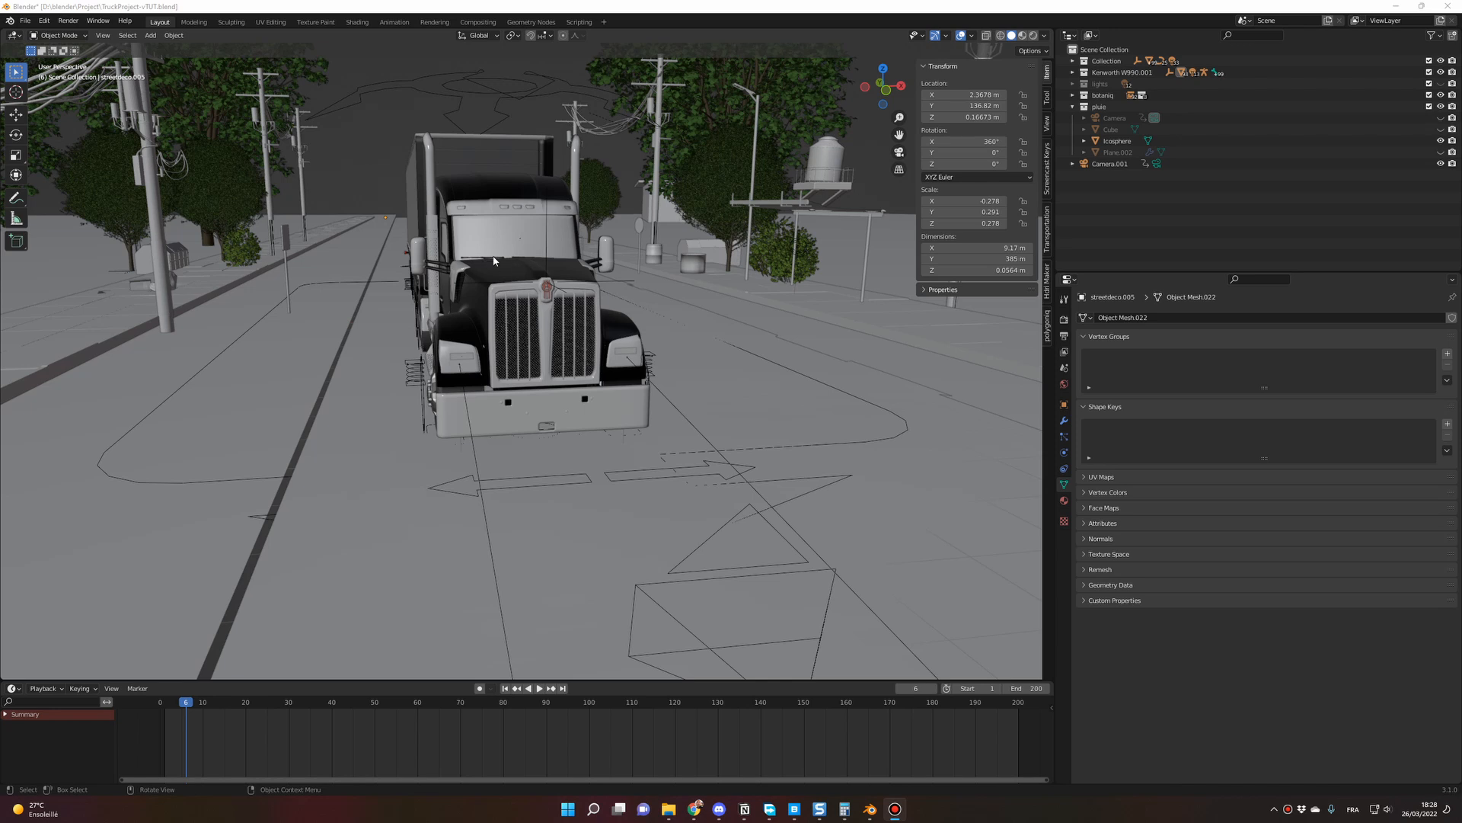
pyautogui.moveTo(500, 258); pyautogui.dragTo(611, 346, button='middle')
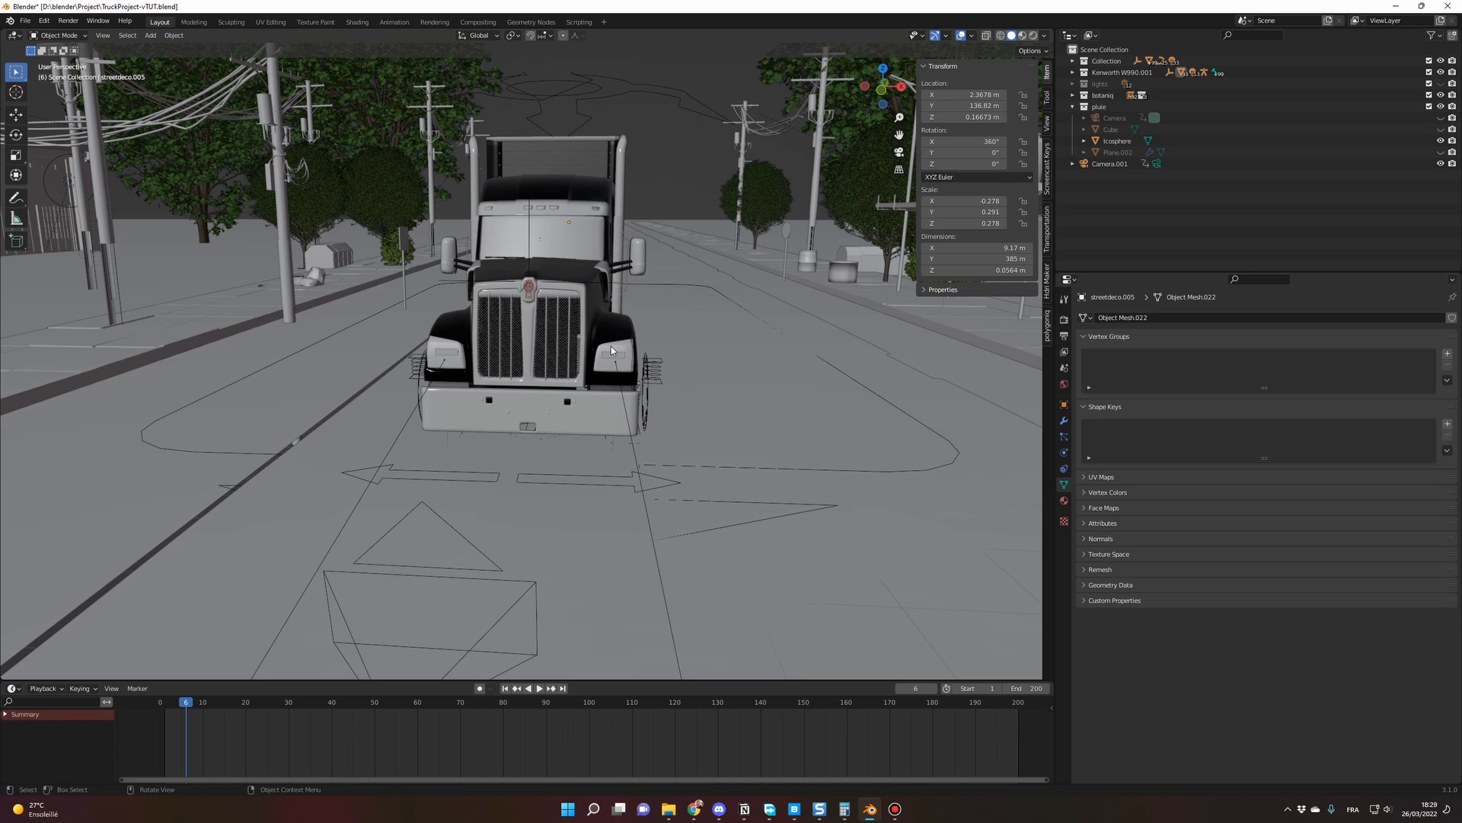
pyautogui.moveTo(611, 346); pyautogui.dragTo(583, 323, button='middle')
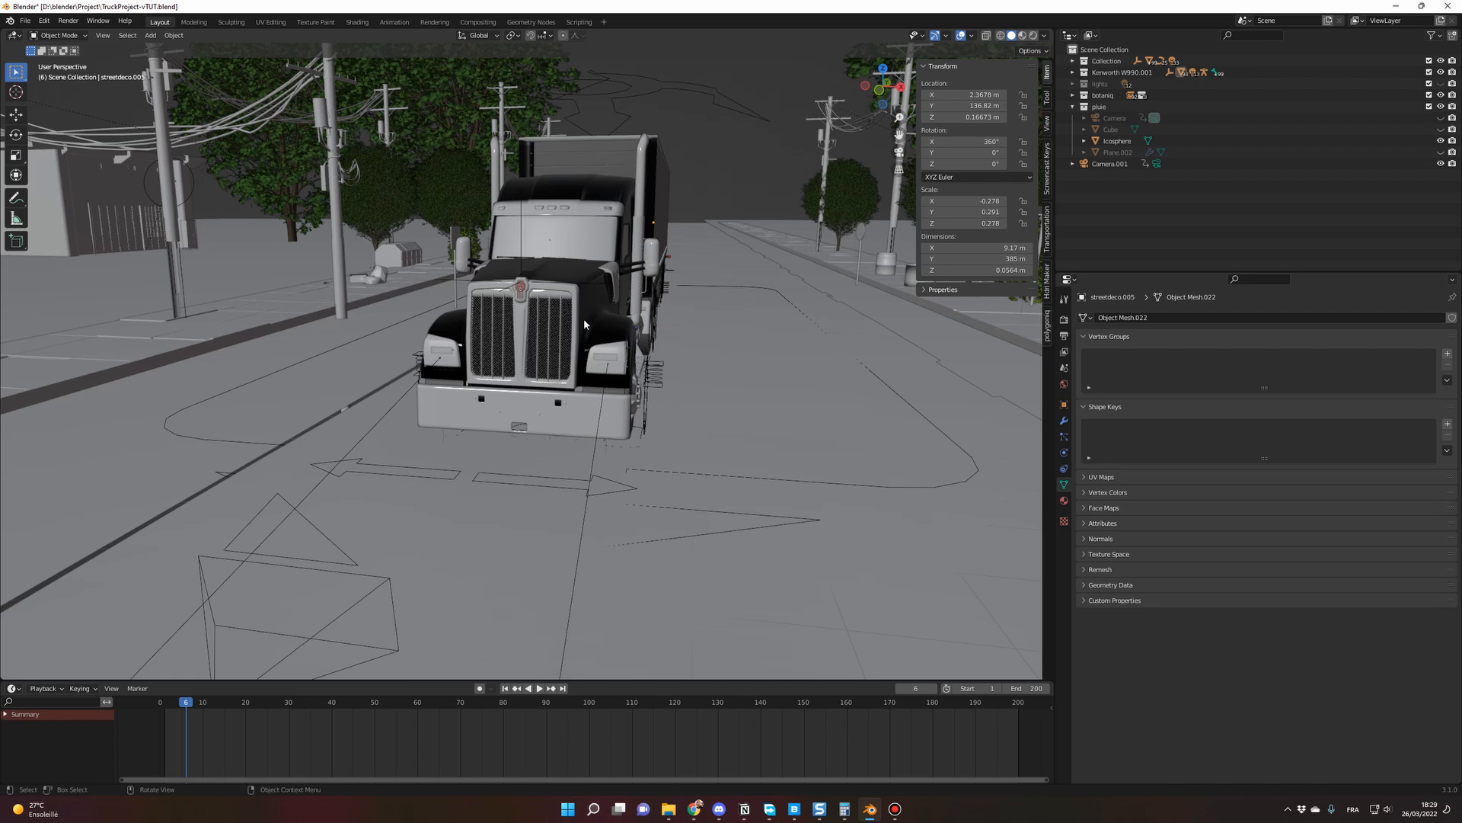
# - Add a new camera and make it the active scene camera
pyautogui.moveTo(584, 324); pyautogui.dragTo(572, 324, button='middle')
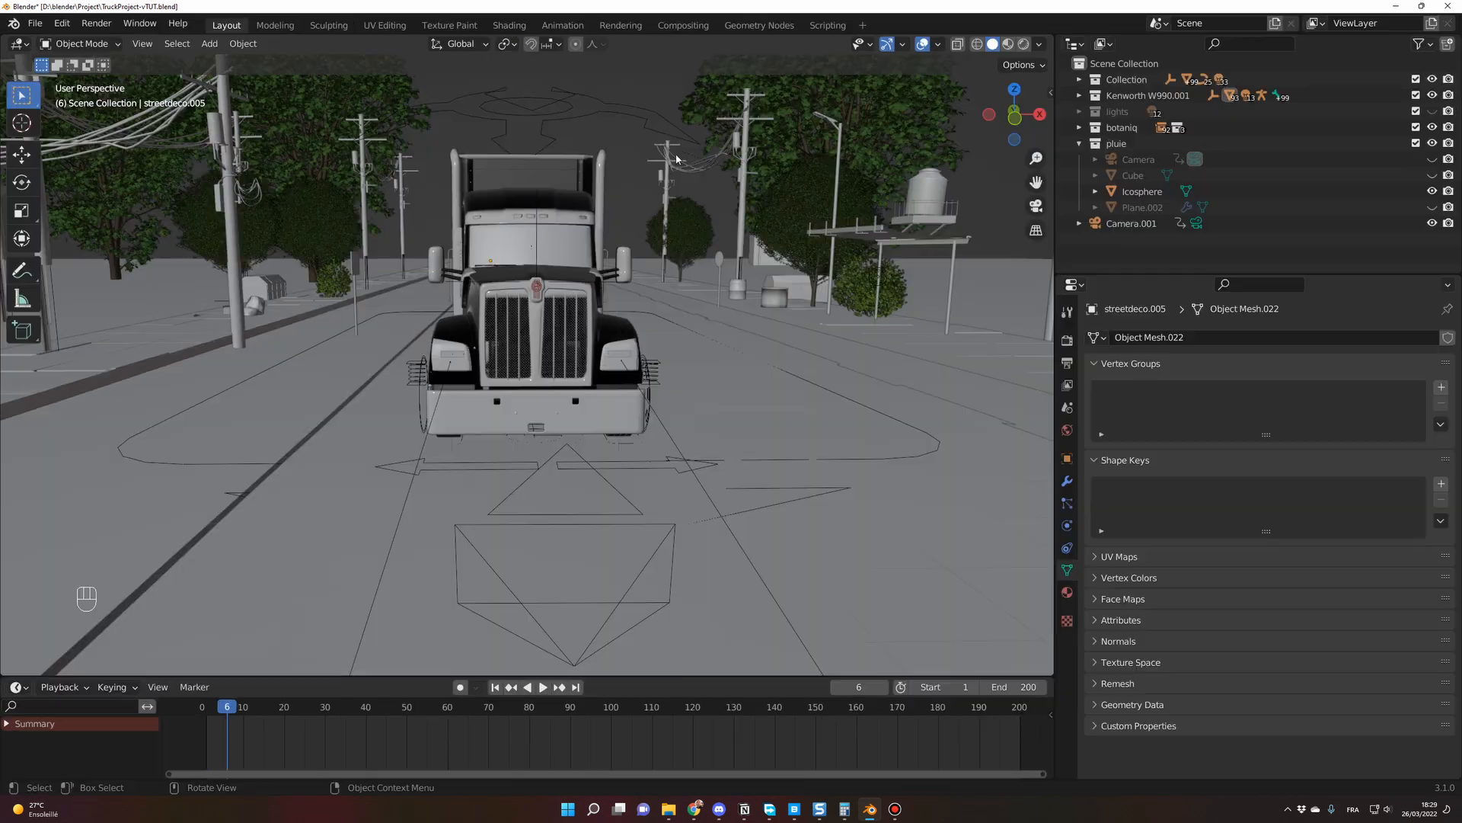
pyautogui.hotkey('shift', 'a')
pyautogui.moveTo(677, 158)
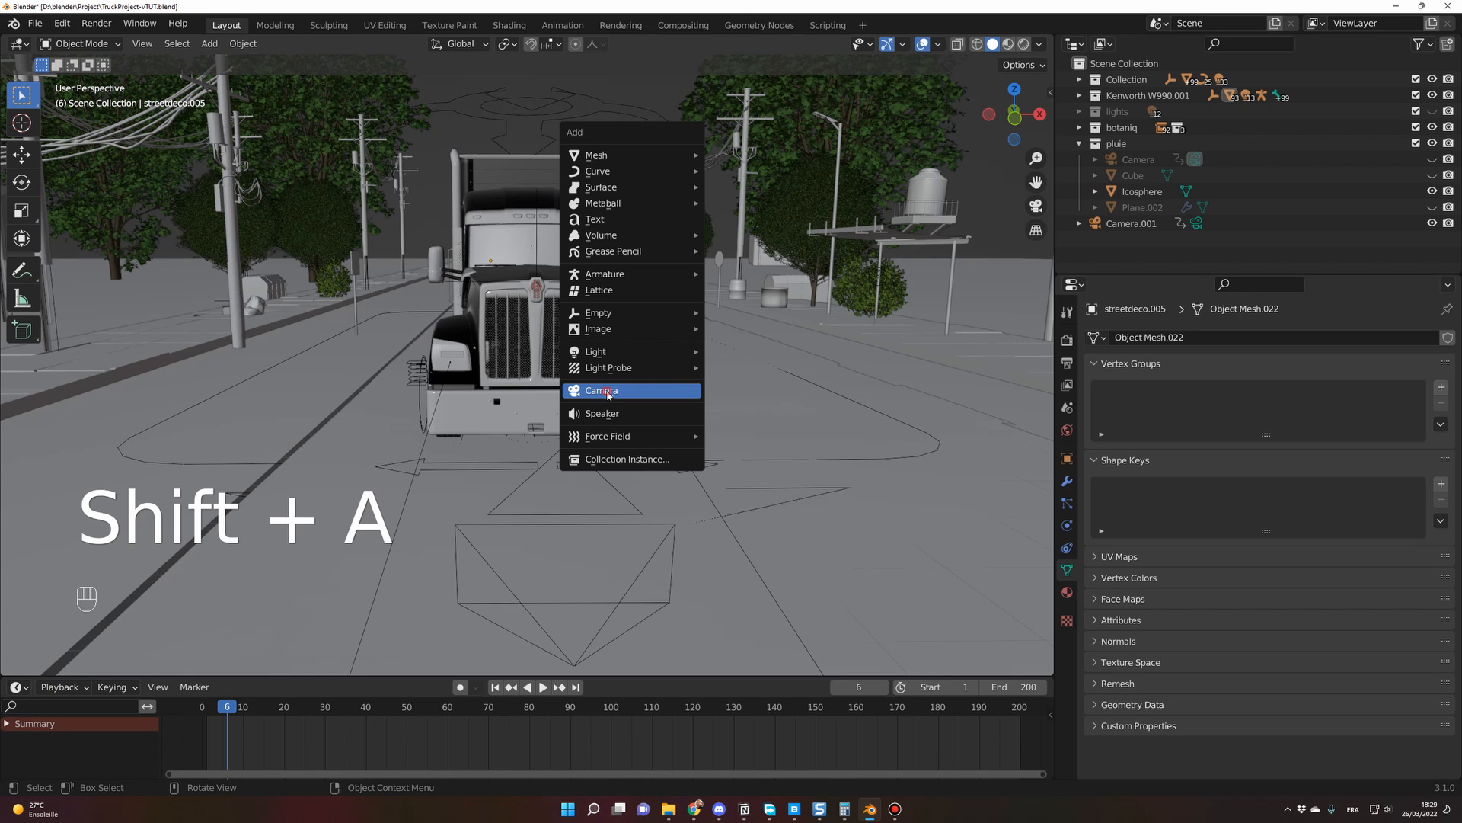
pyautogui.click(609, 393)
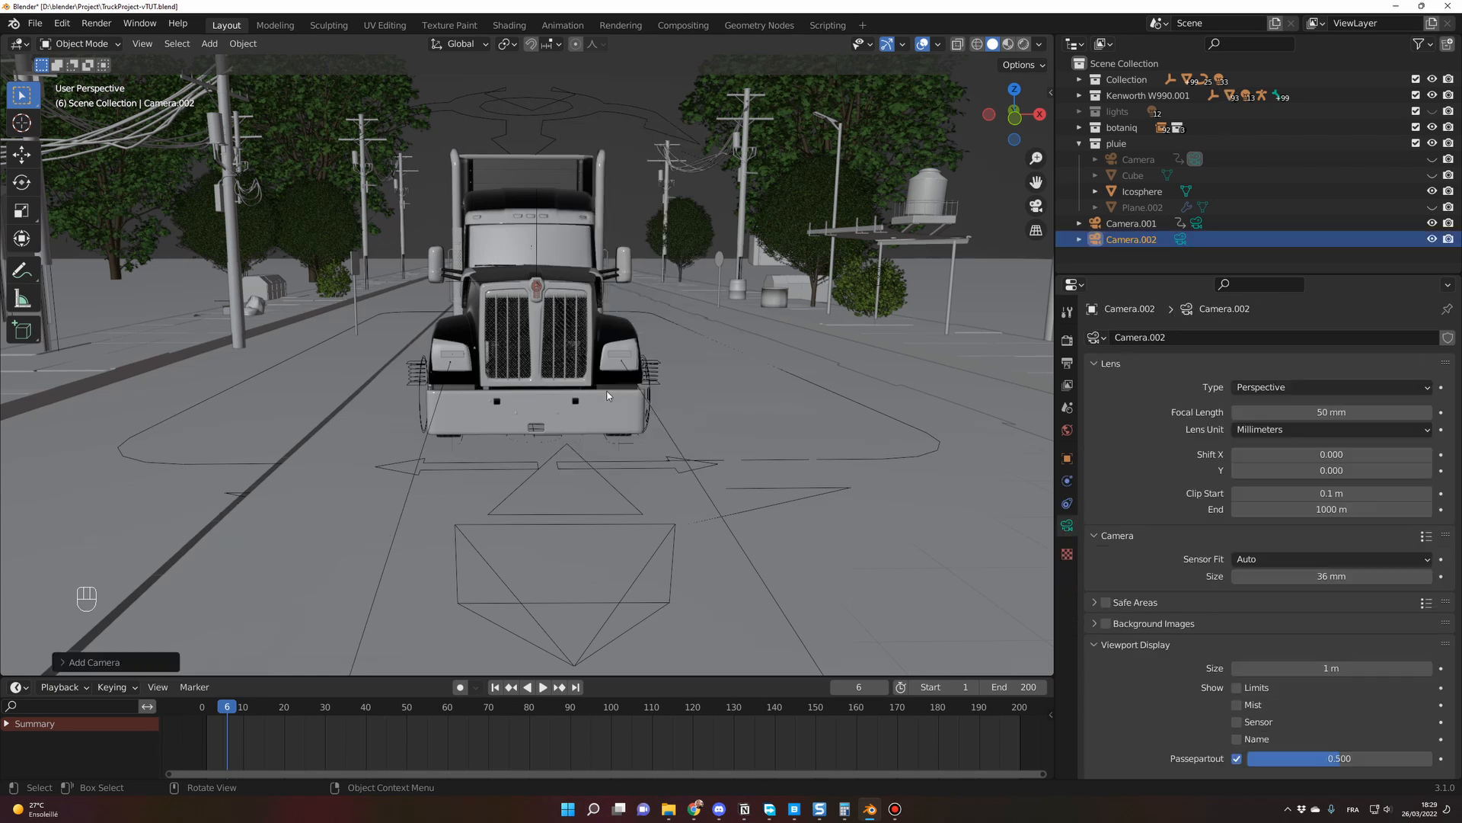
pyautogui.click(1181, 240)
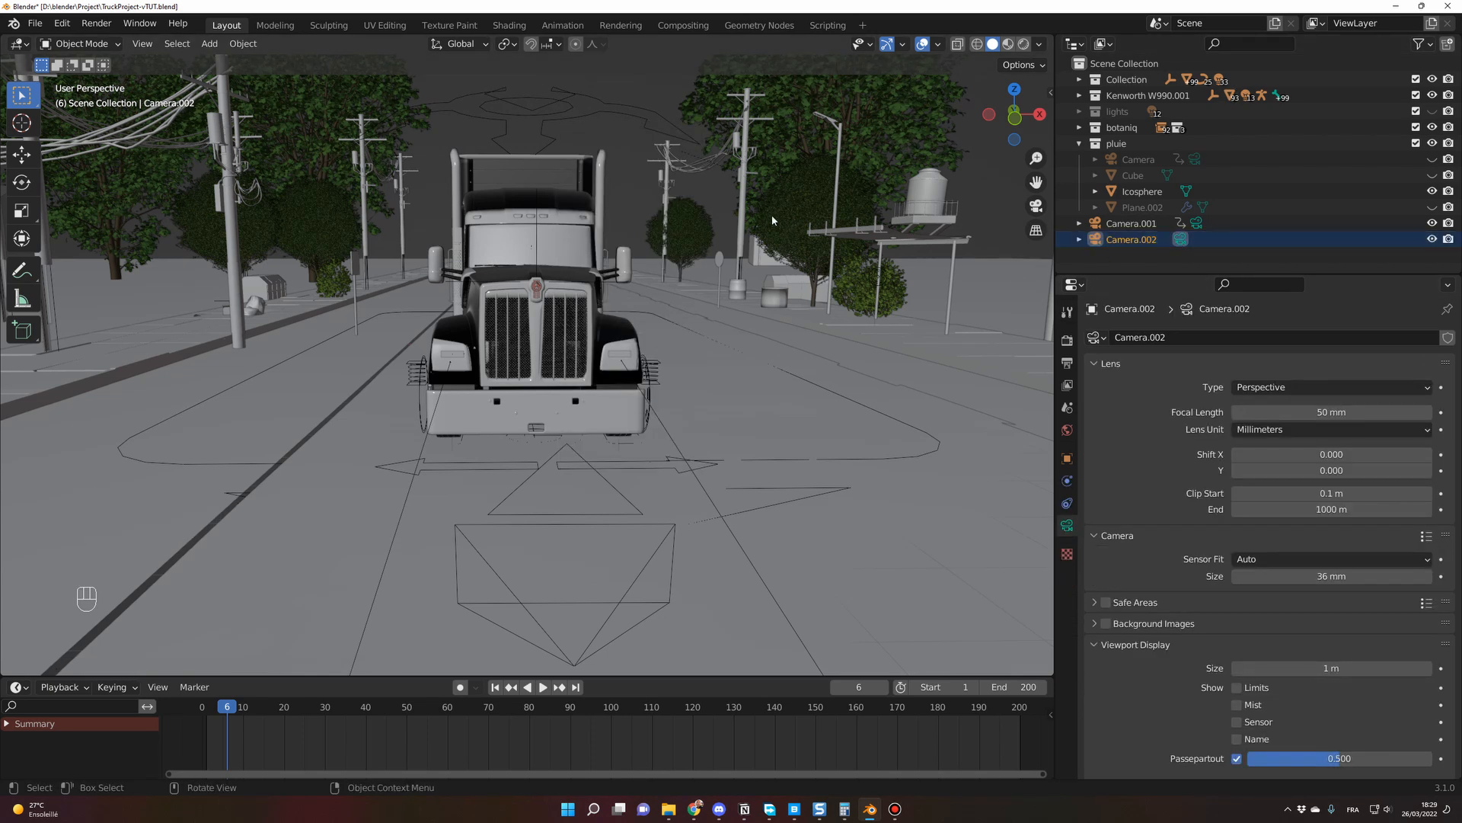
# - Align the new camera to a close, centred front view of the truck
pyautogui.press('KP_0')
pyautogui.press('KP_0')
pyautogui.press('KP_0')
pyautogui.press('KP_0')
pyautogui.press('KP_0')
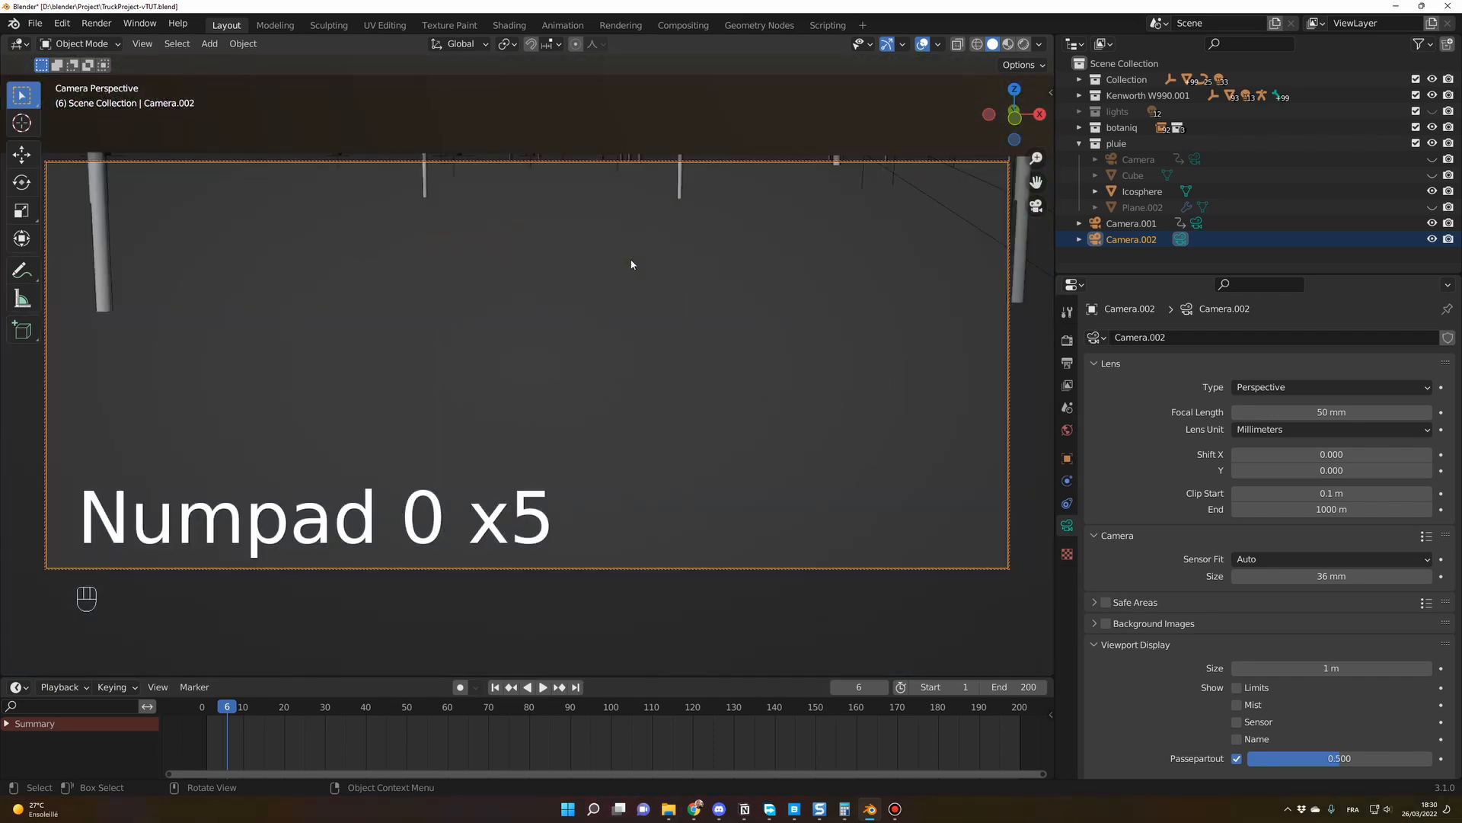
pyautogui.press('KP_0')
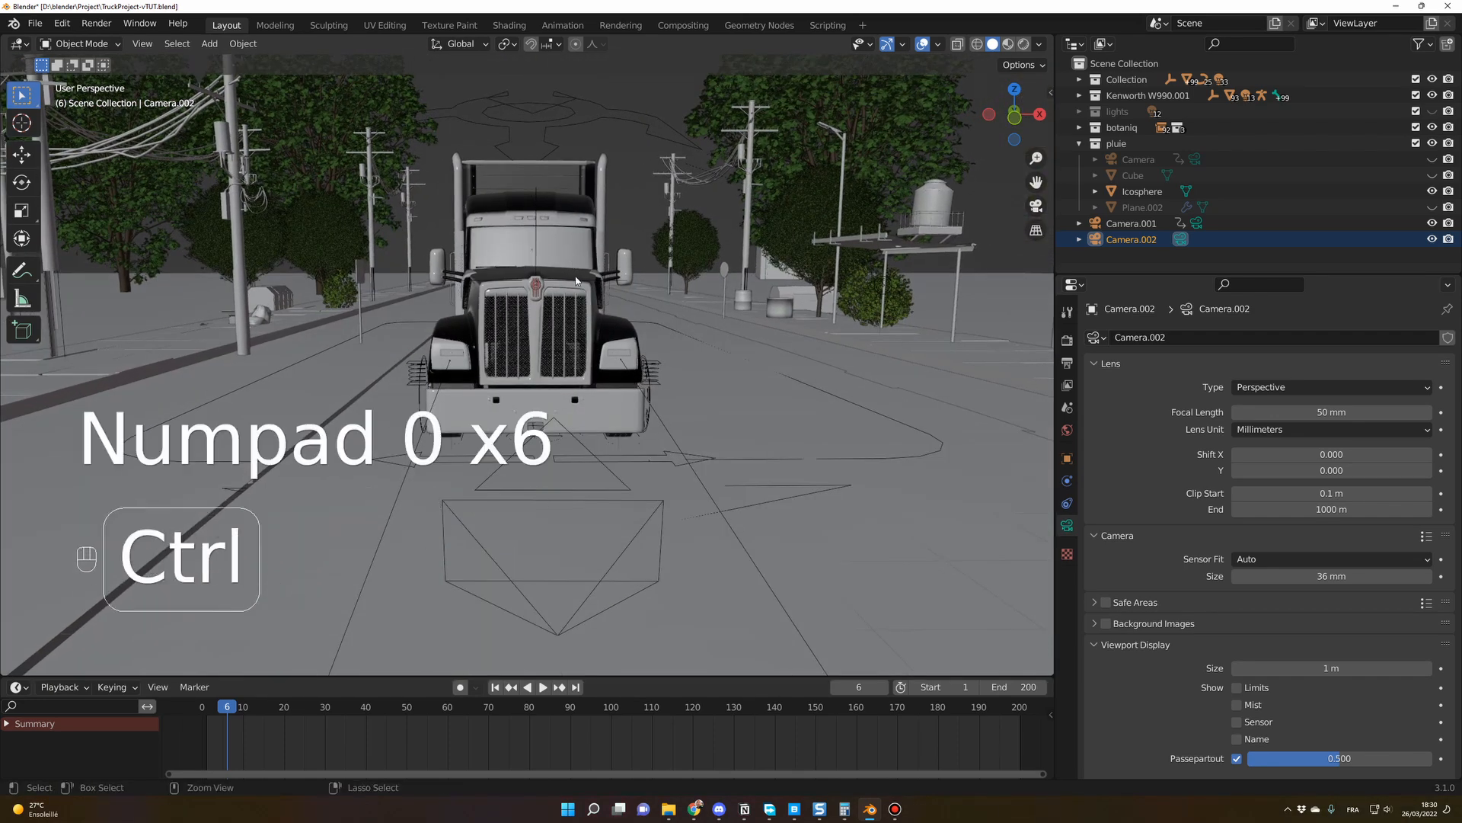
pyautogui.keyDown('ctrl'); pyautogui.moveTo(576, 281); pyautogui.dragTo(624, 261, button='middle'); pyautogui.keyUp('ctrl')
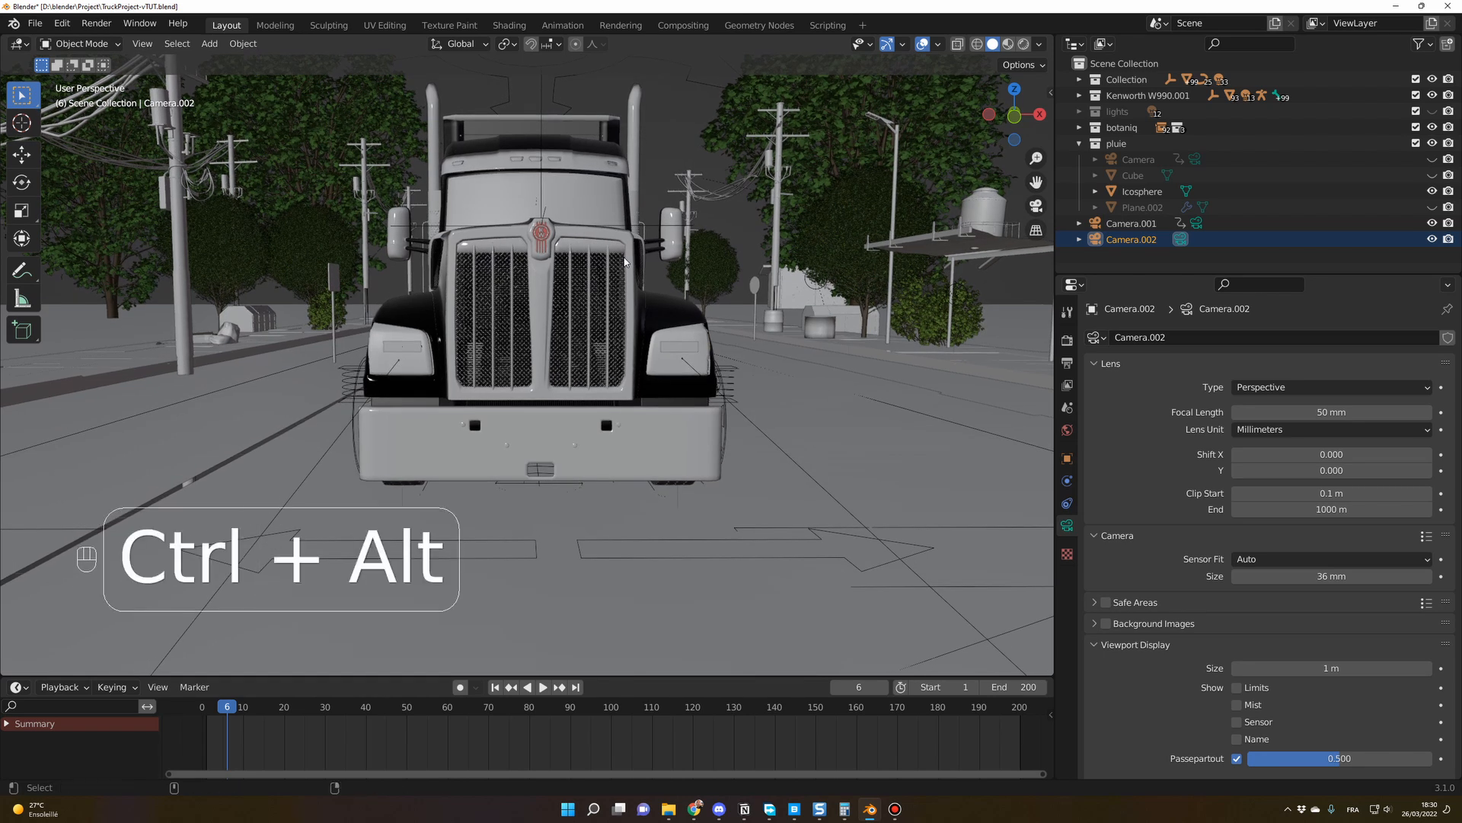
pyautogui.press('ctrl+alt+KP_0')
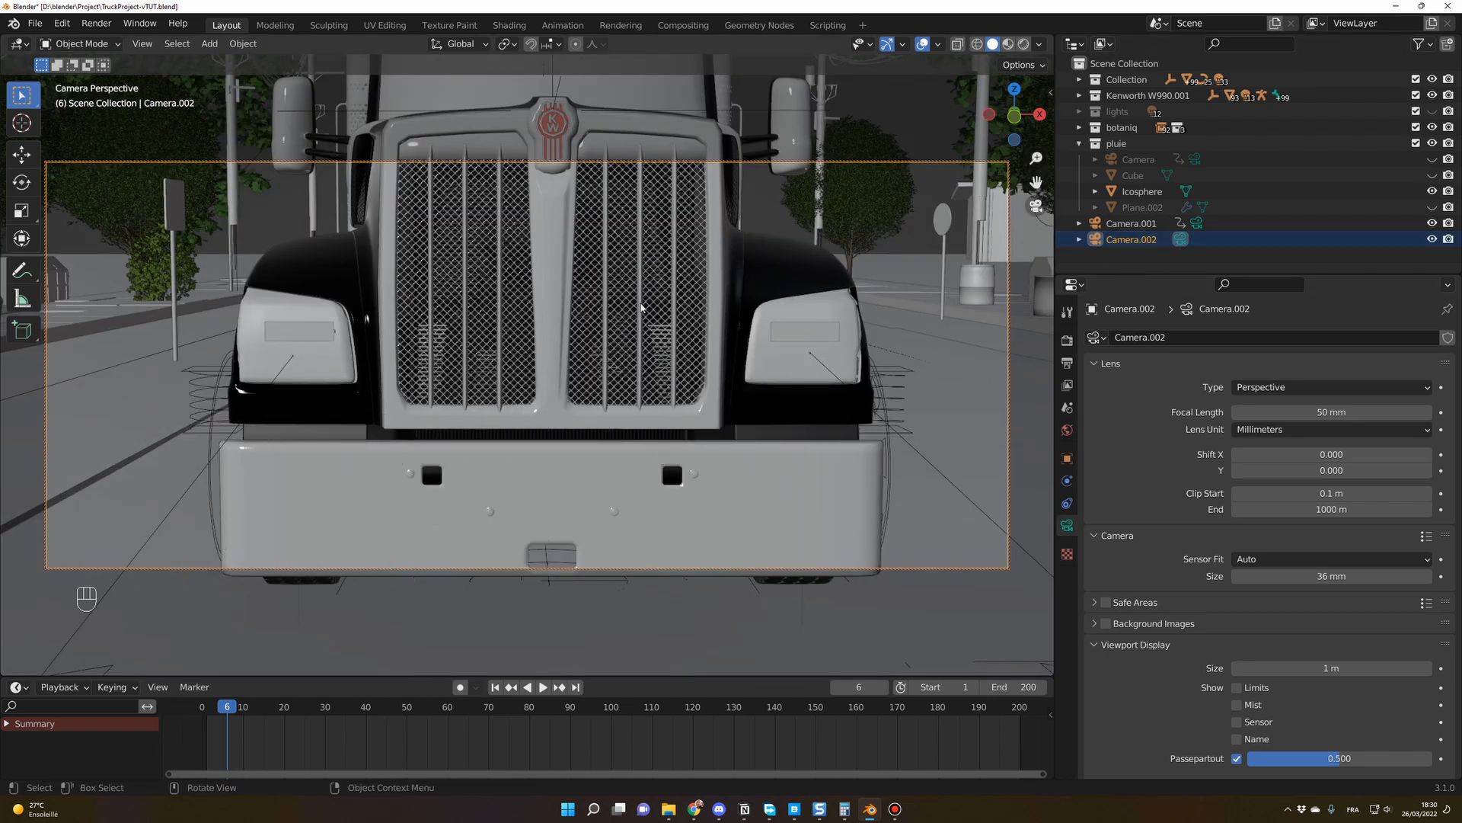
# - Lock the camera to the view and pull it back until the truck's whole front fits the frame
pyautogui.press('n')
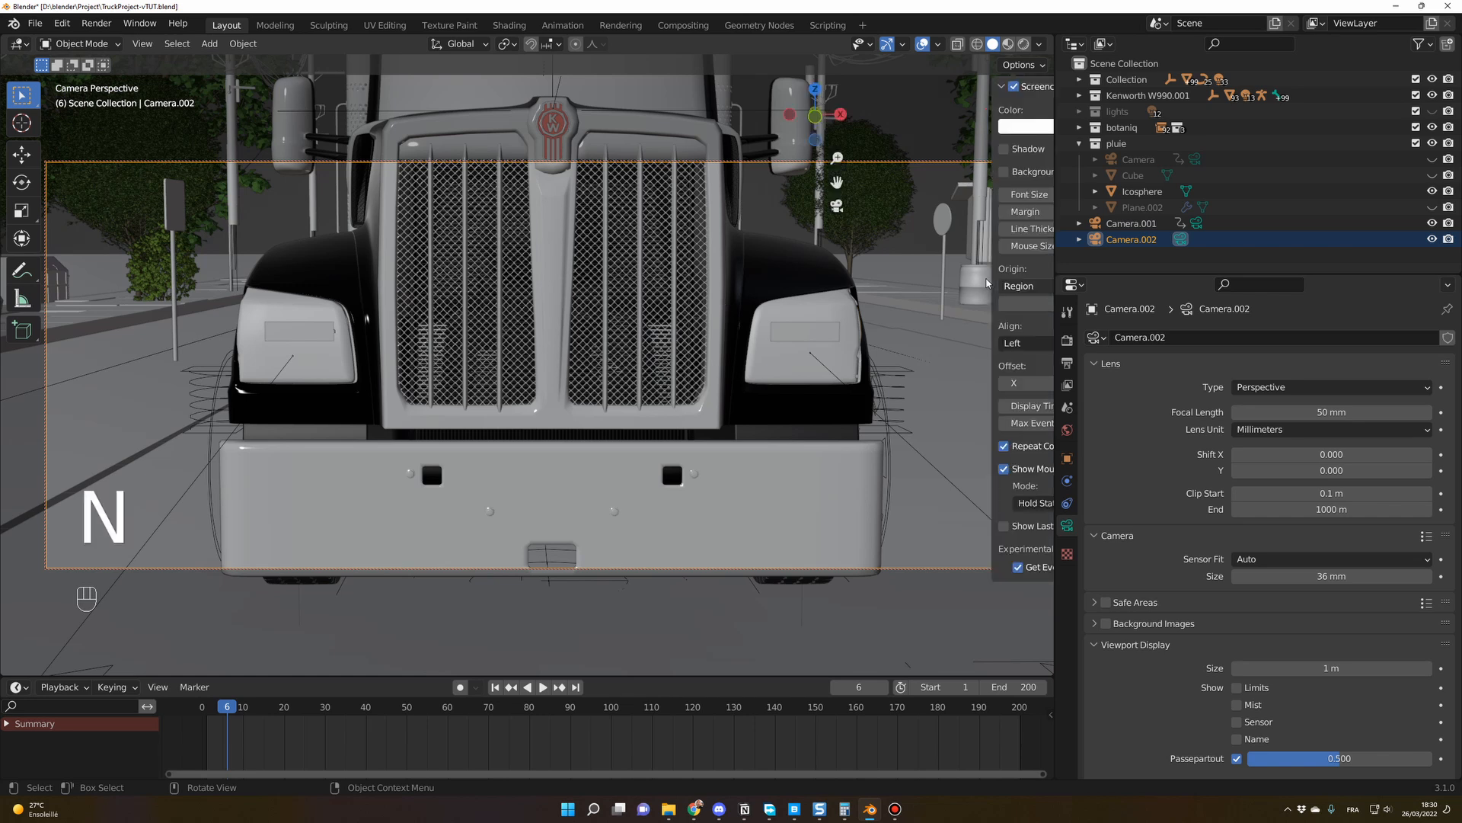
pyautogui.click(1045, 168)
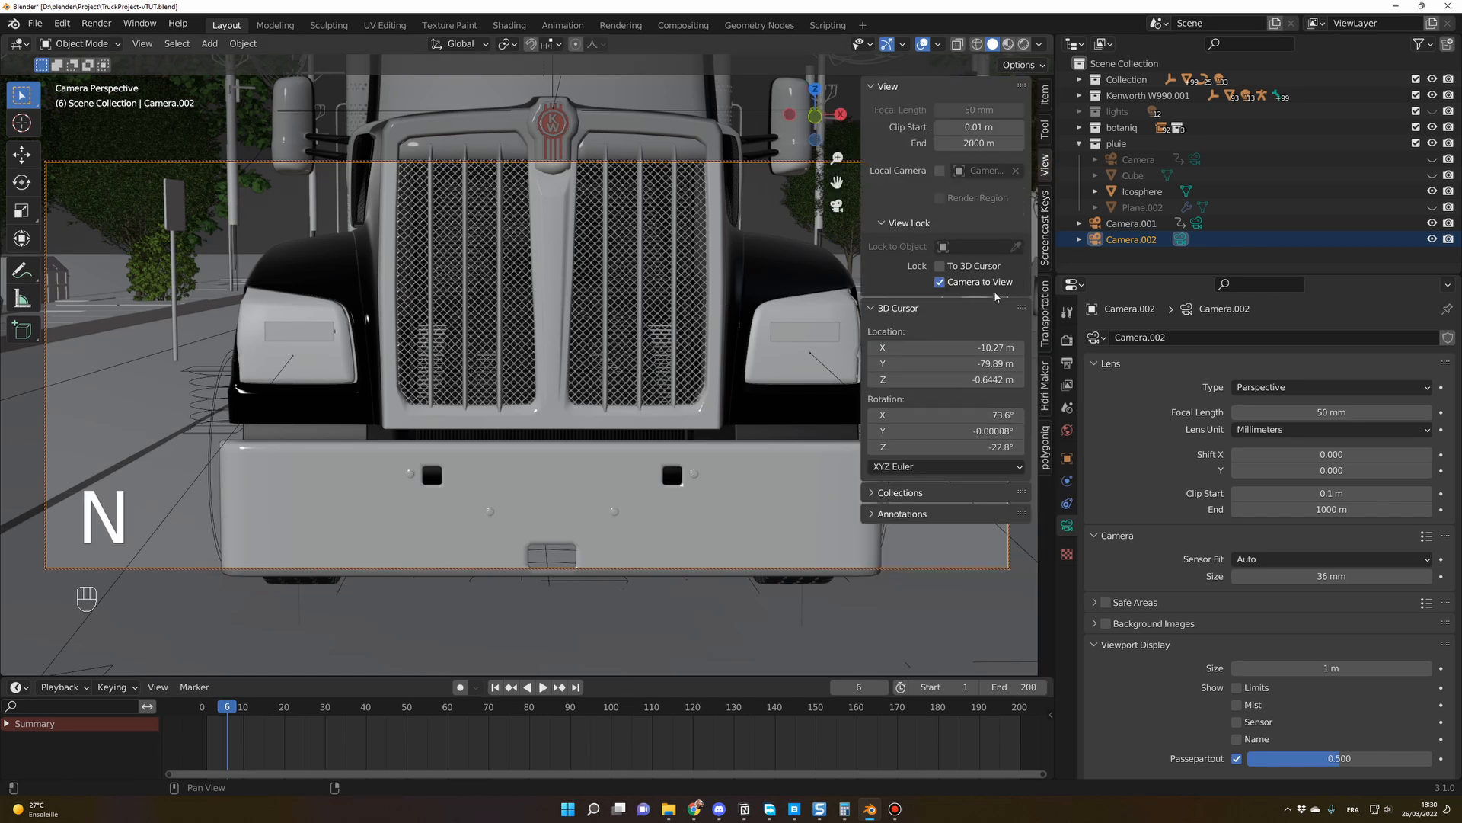
pyautogui.press('n')
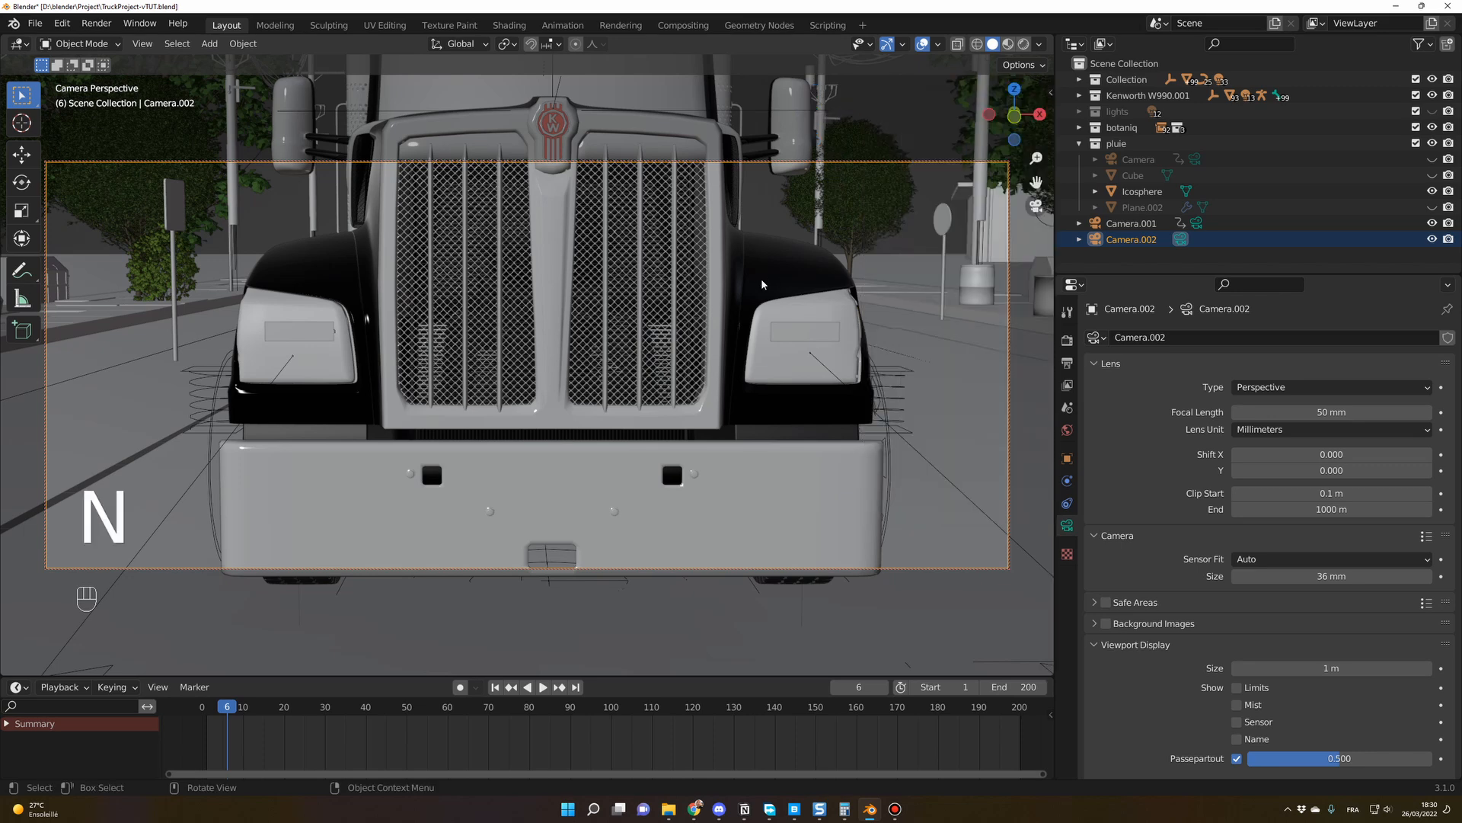
pyautogui.keyDown('ctrl'); pyautogui.moveTo(761, 283); pyautogui.dragTo(747, 353, button='middle'); pyautogui.keyUp('ctrl')
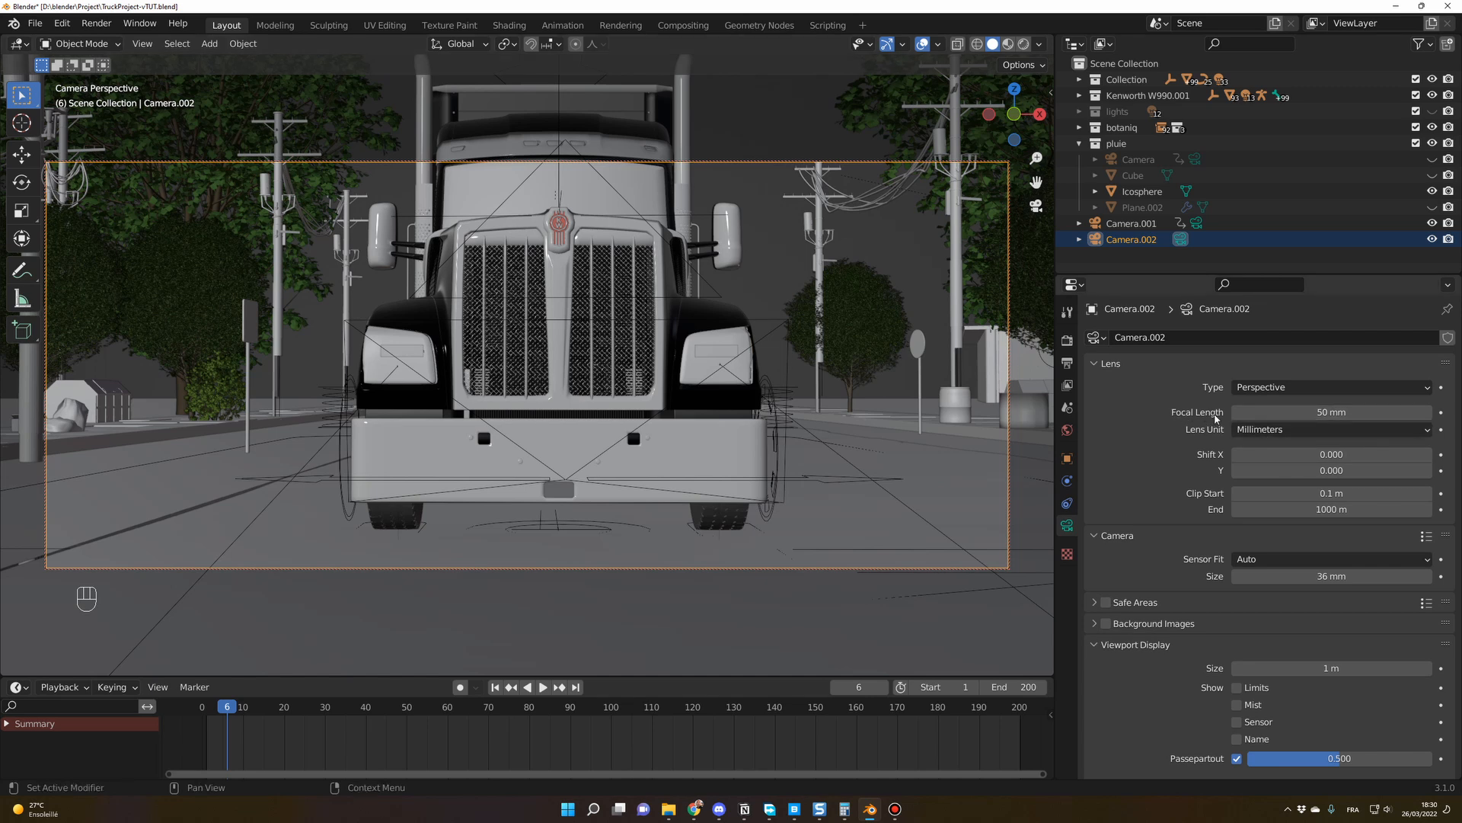
# - Set the new camera's focal length to 24 mm
pyautogui.click(1306, 416)
pyautogui.write('24')
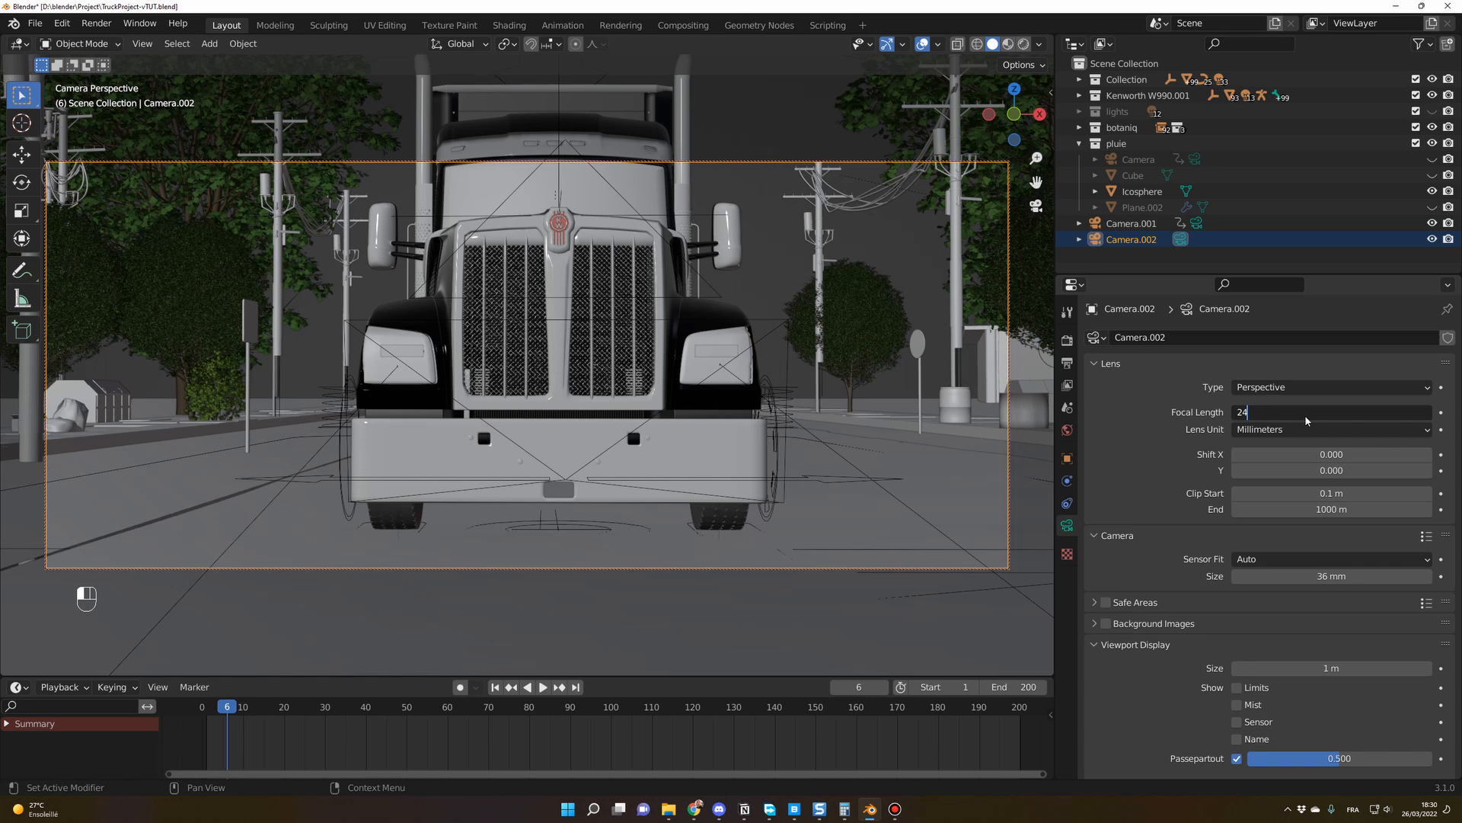
pyautogui.press('Return')
# - Enable the camera's depth of field with Focus as focus object, F-Stop 0.9 and 5 aperture blades
pyautogui.scroll(-5, 1188, 644)
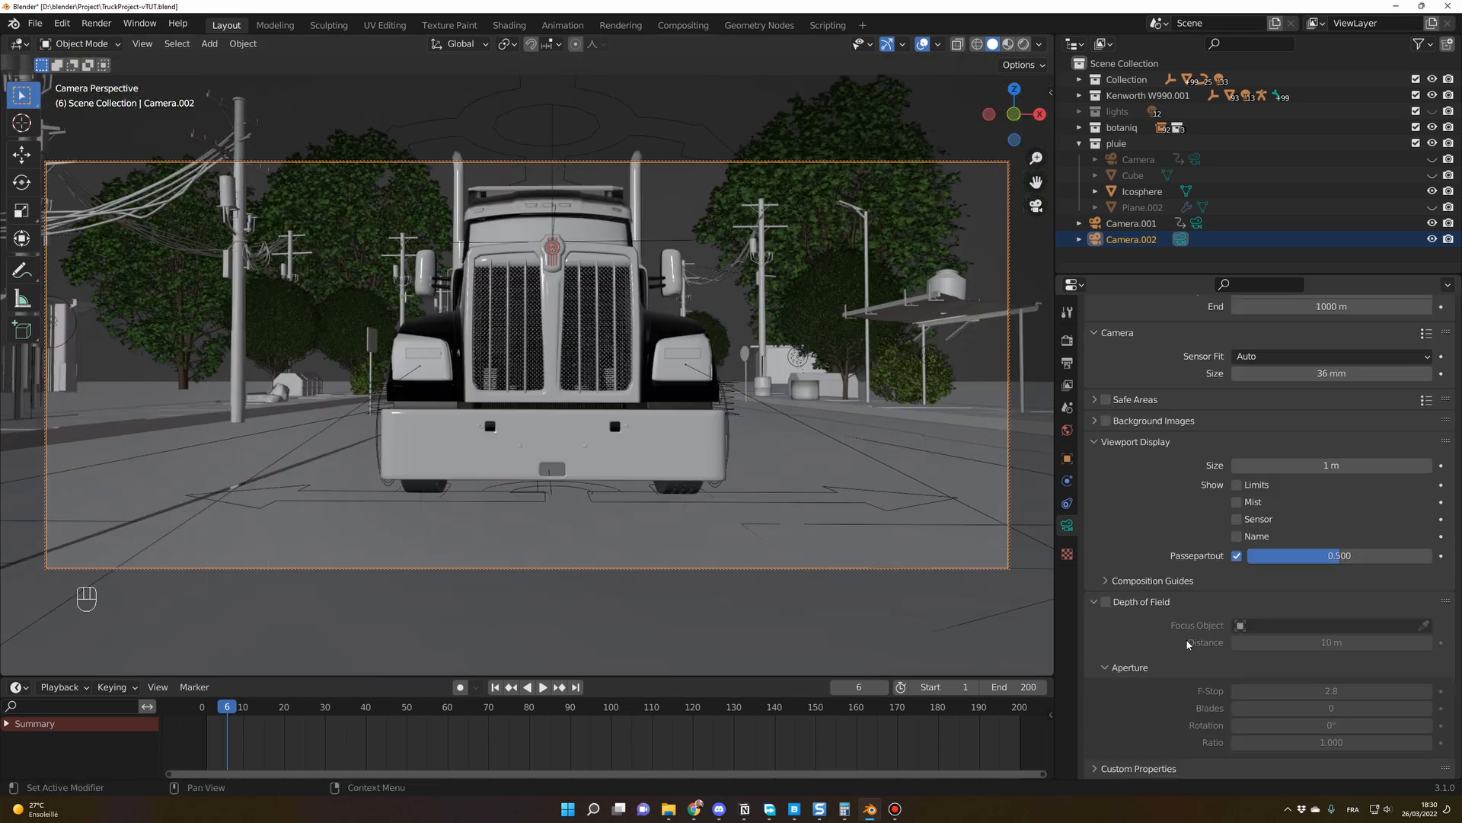
pyautogui.click(1106, 603)
pyautogui.click(1334, 626)
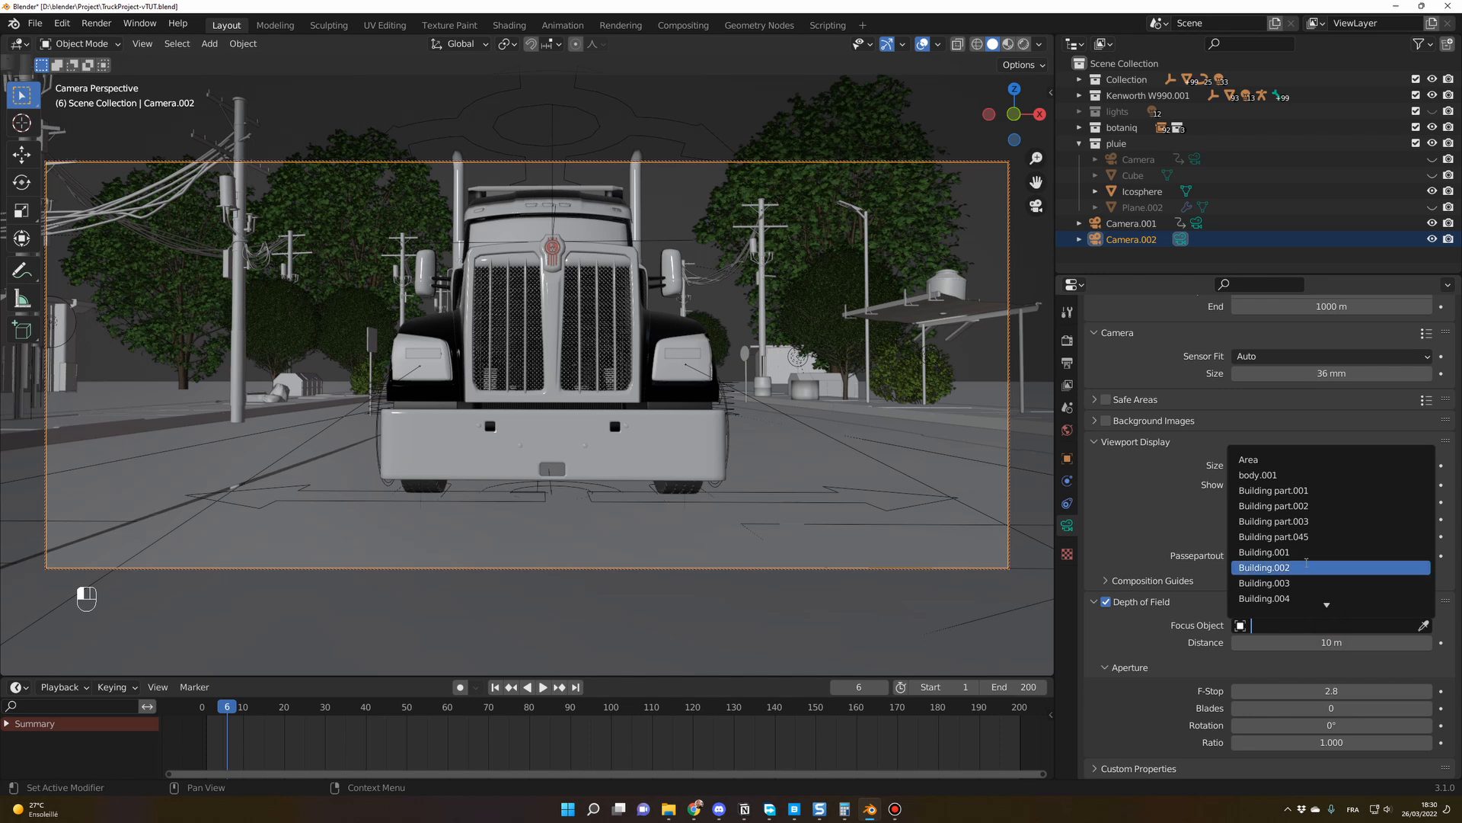
pyautogui.write('fo')
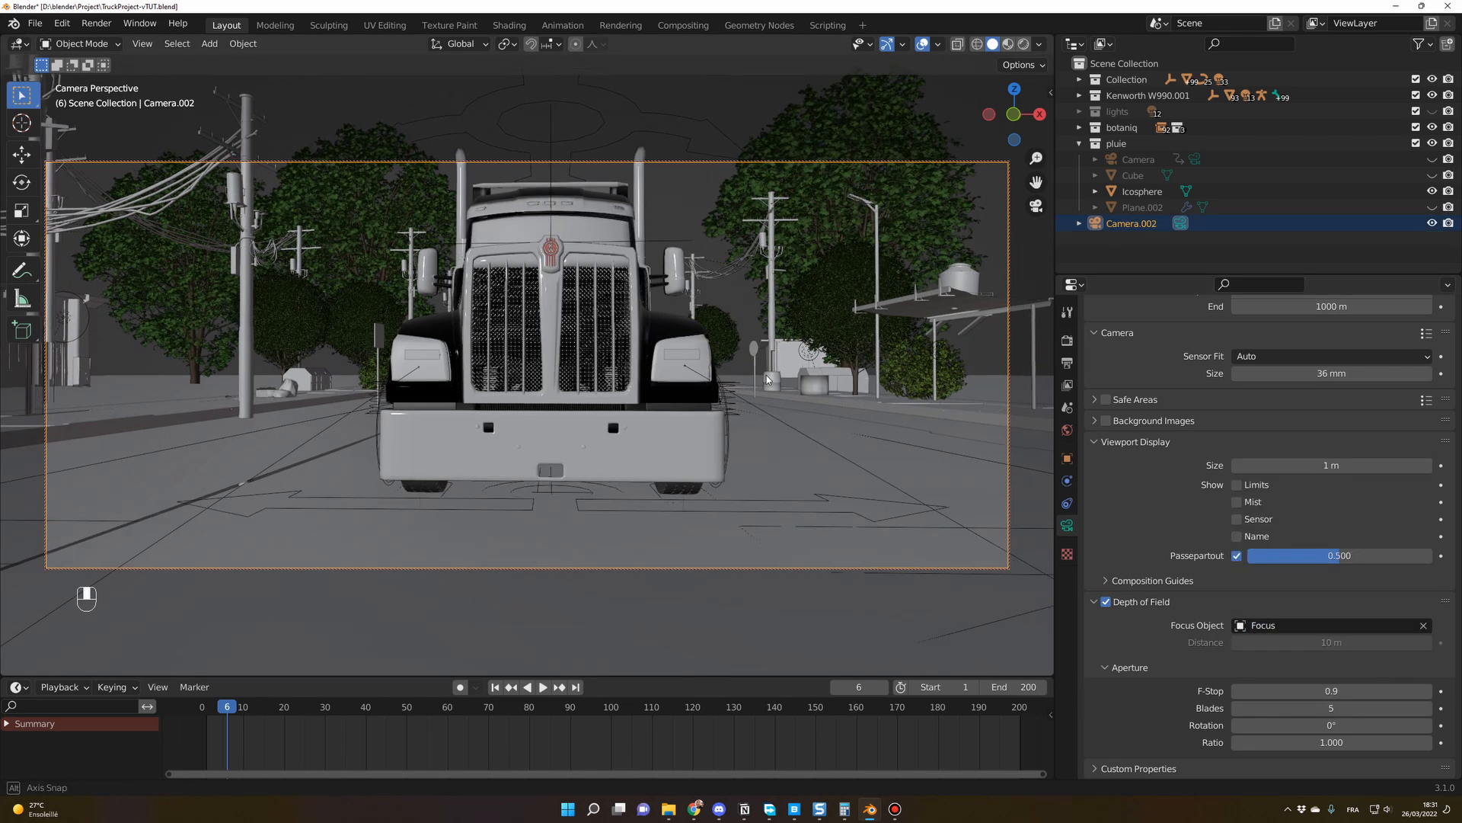
# - Go to frame 1 and reframe the camera low in front of the truck, keeping the truck centred
pyautogui.hotkey('shift', 'Left')
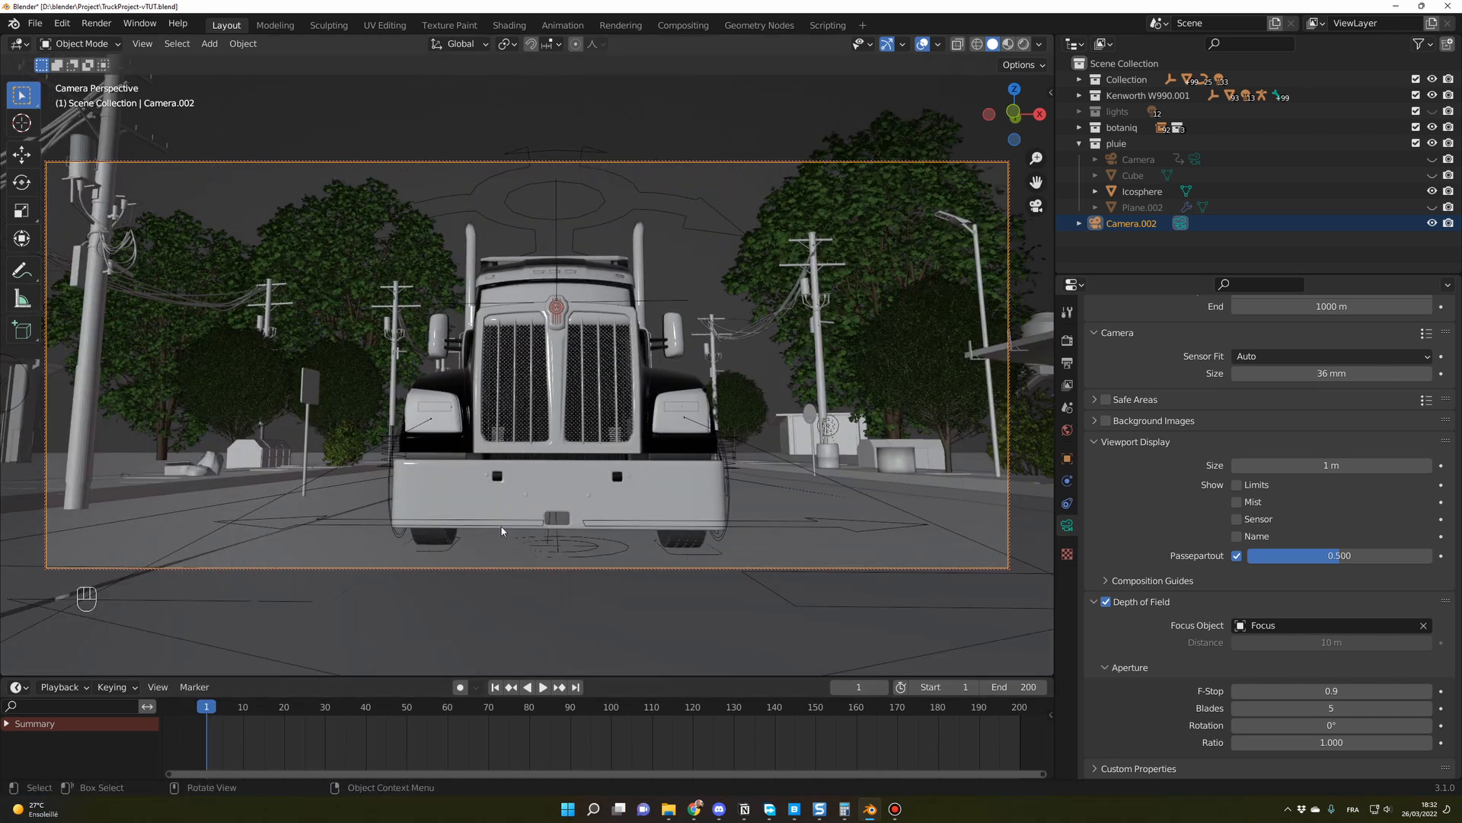
pyautogui.keyDown('ctrl'); pyautogui.moveTo(590, 575); pyautogui.dragTo(585, 550, button='middle'); pyautogui.keyUp('ctrl')
pyautogui.keyDown('shift'); pyautogui.moveTo(585, 550); pyautogui.dragTo(584, 516, button='middle'); pyautogui.keyUp('shift')
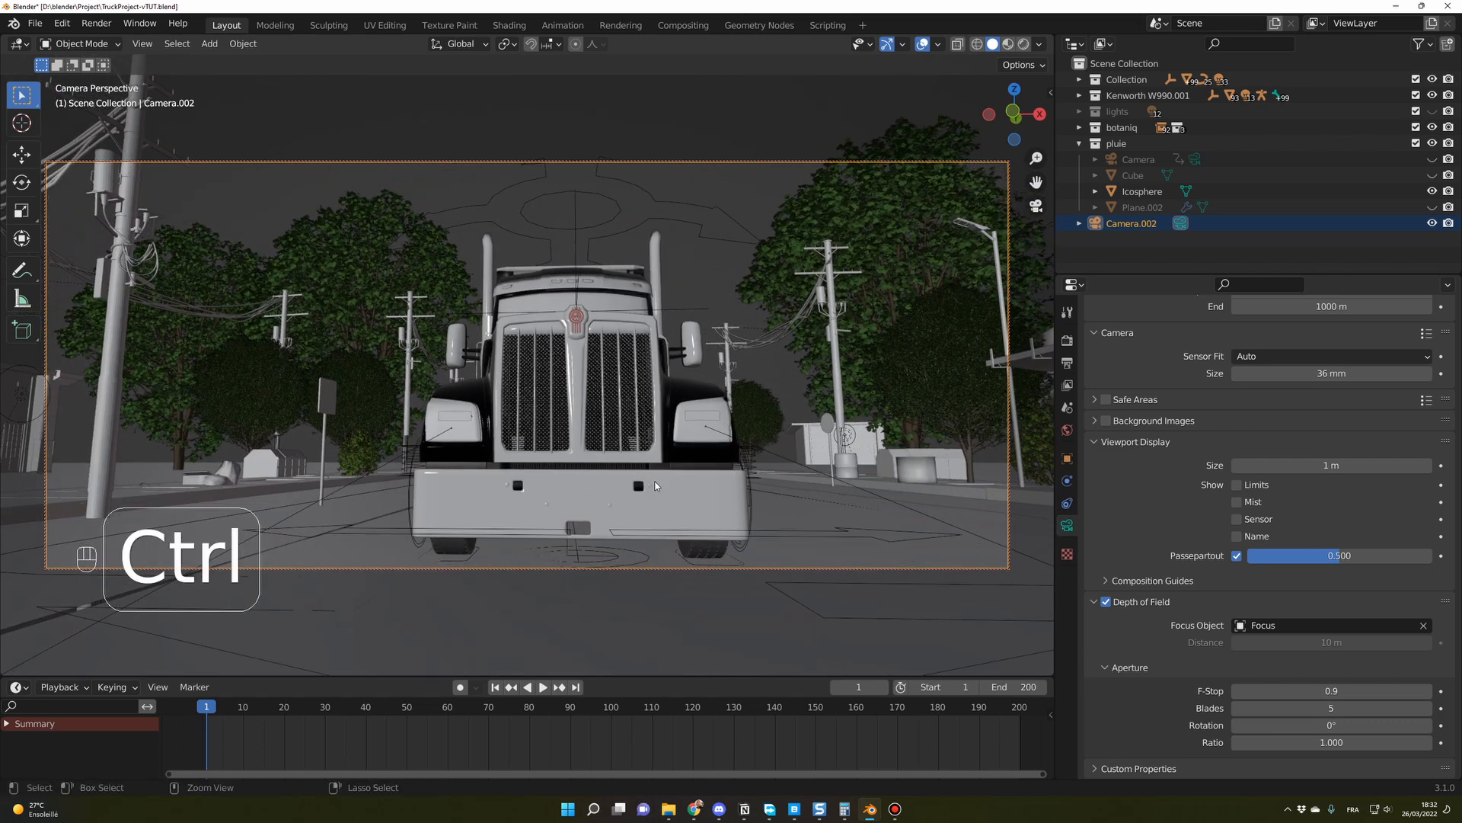
pyautogui.keyDown('shift'); pyautogui.moveTo(533, 563); pyautogui.dragTo(485, 575, button='middle'); pyautogui.keyUp('shift')
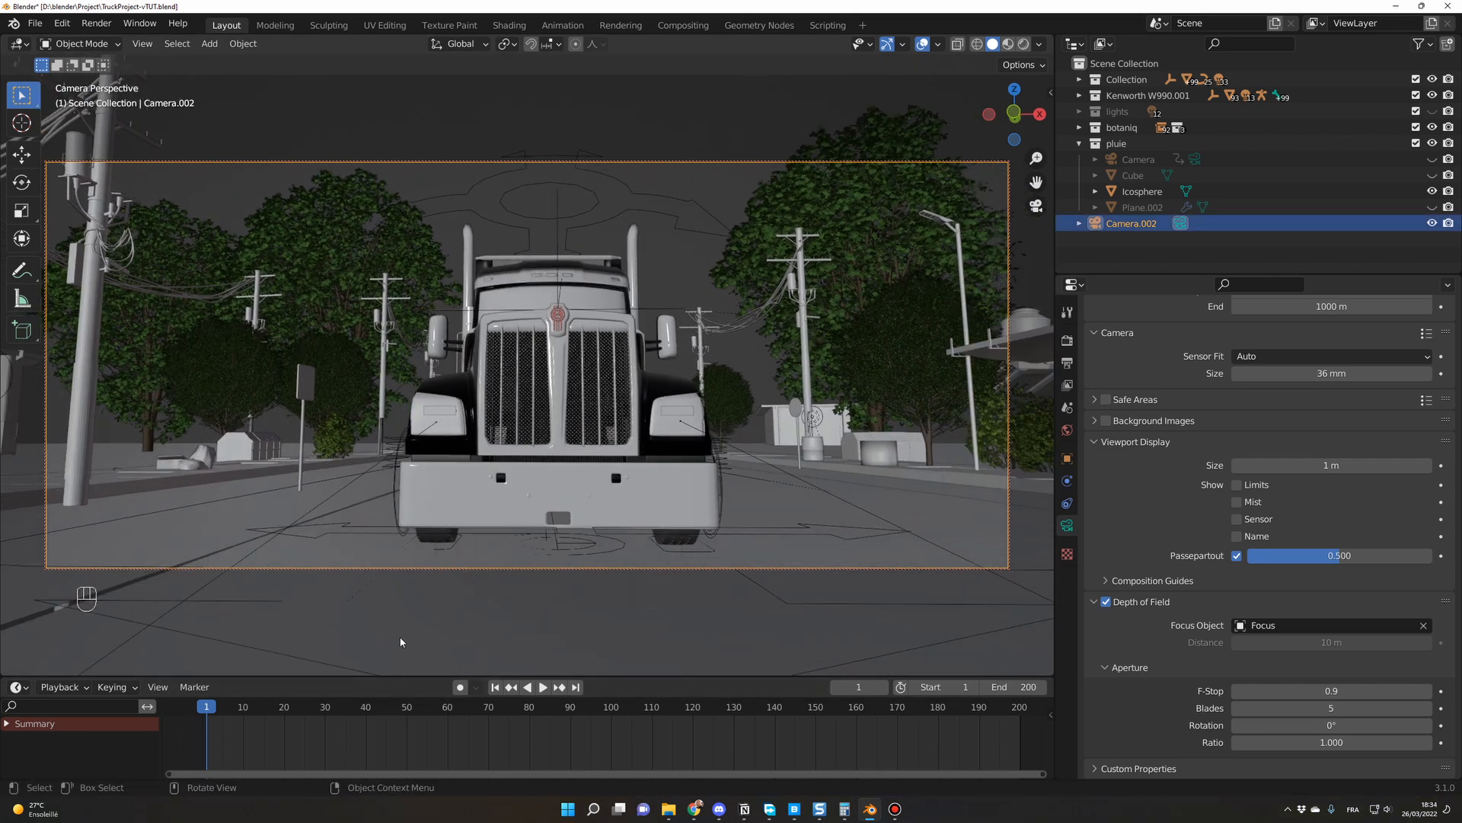
# - Keyframe the camera's location, rotation and scale at frame 1 and check the active keying set
pyautogui.press('i')
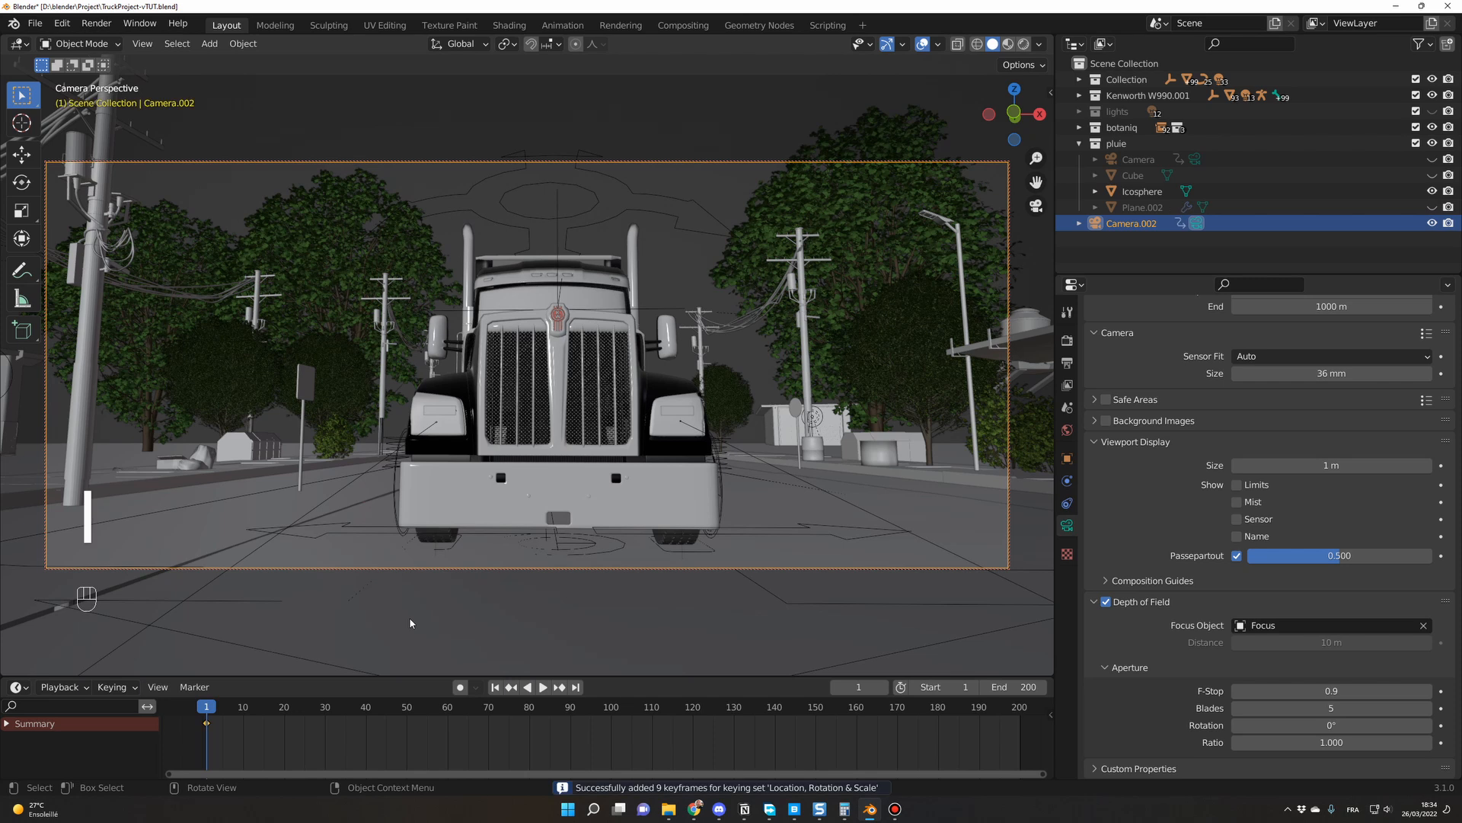
pyautogui.click(112, 686)
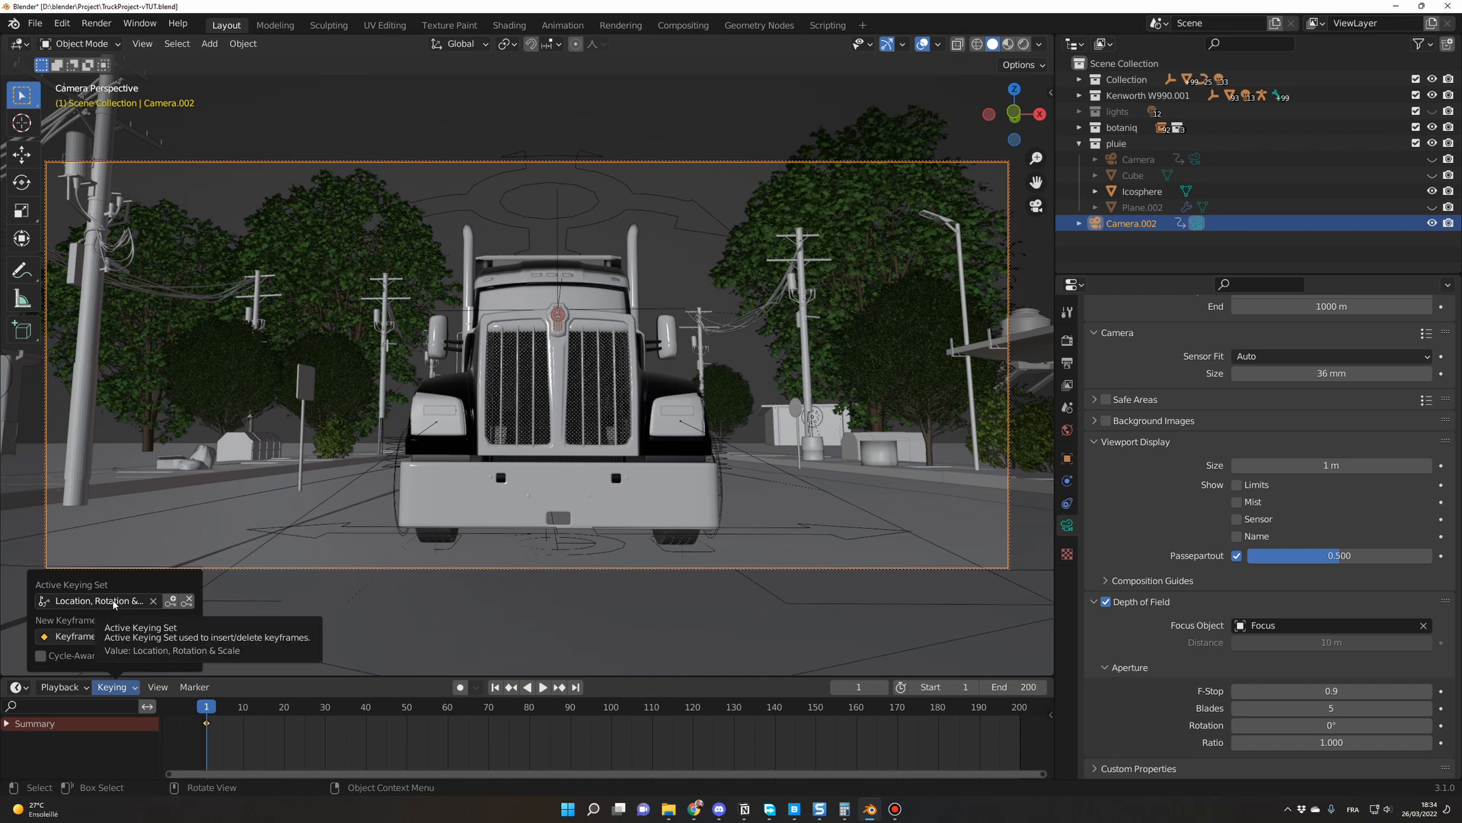
pyautogui.press('Escape')
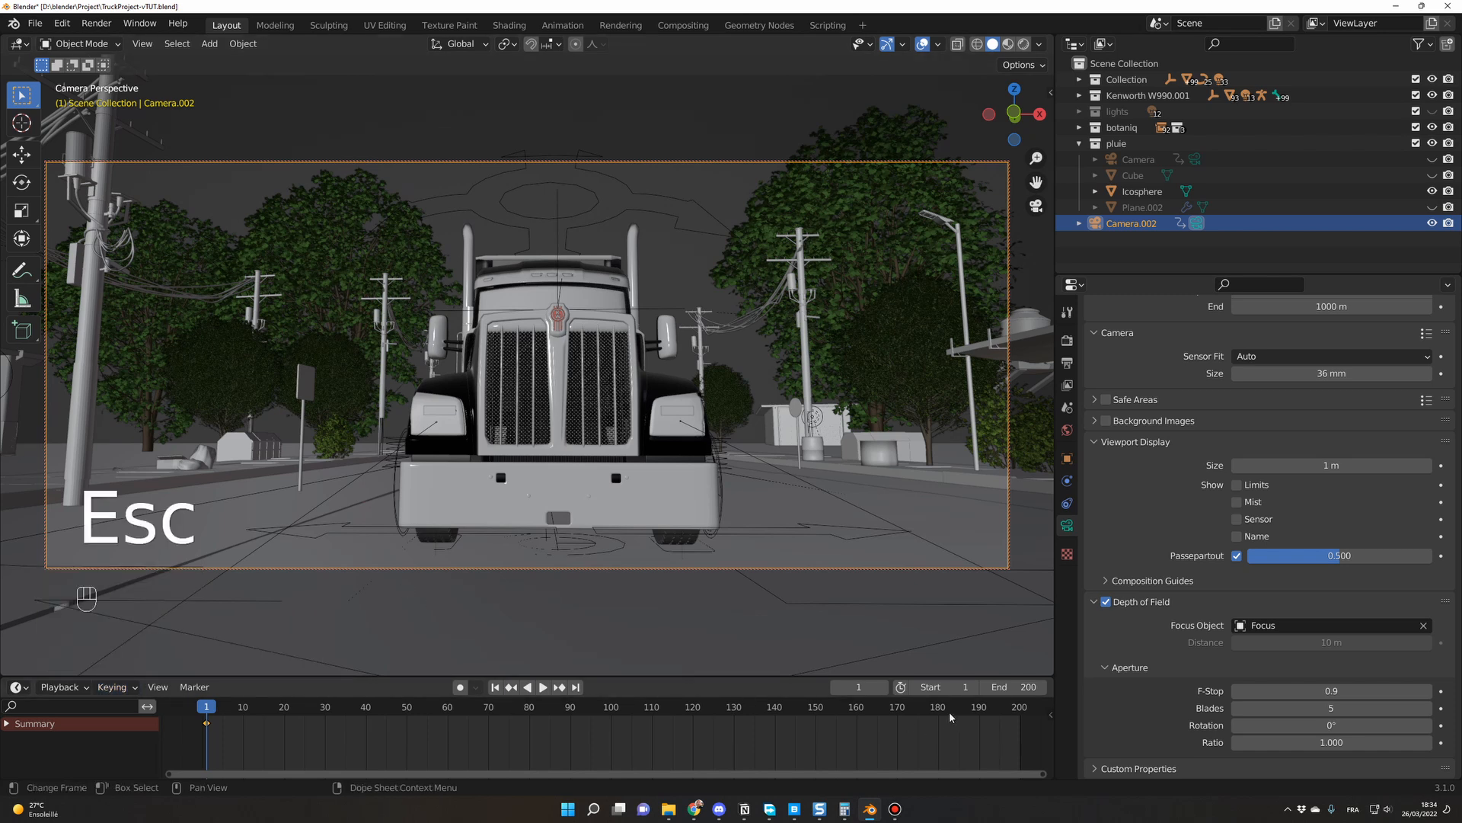
# - At frame 200, set the camera's Y location to -221.56 m so it sits in front of the truck again
pyautogui.moveTo(983, 716); pyautogui.dragTo(1020, 715)
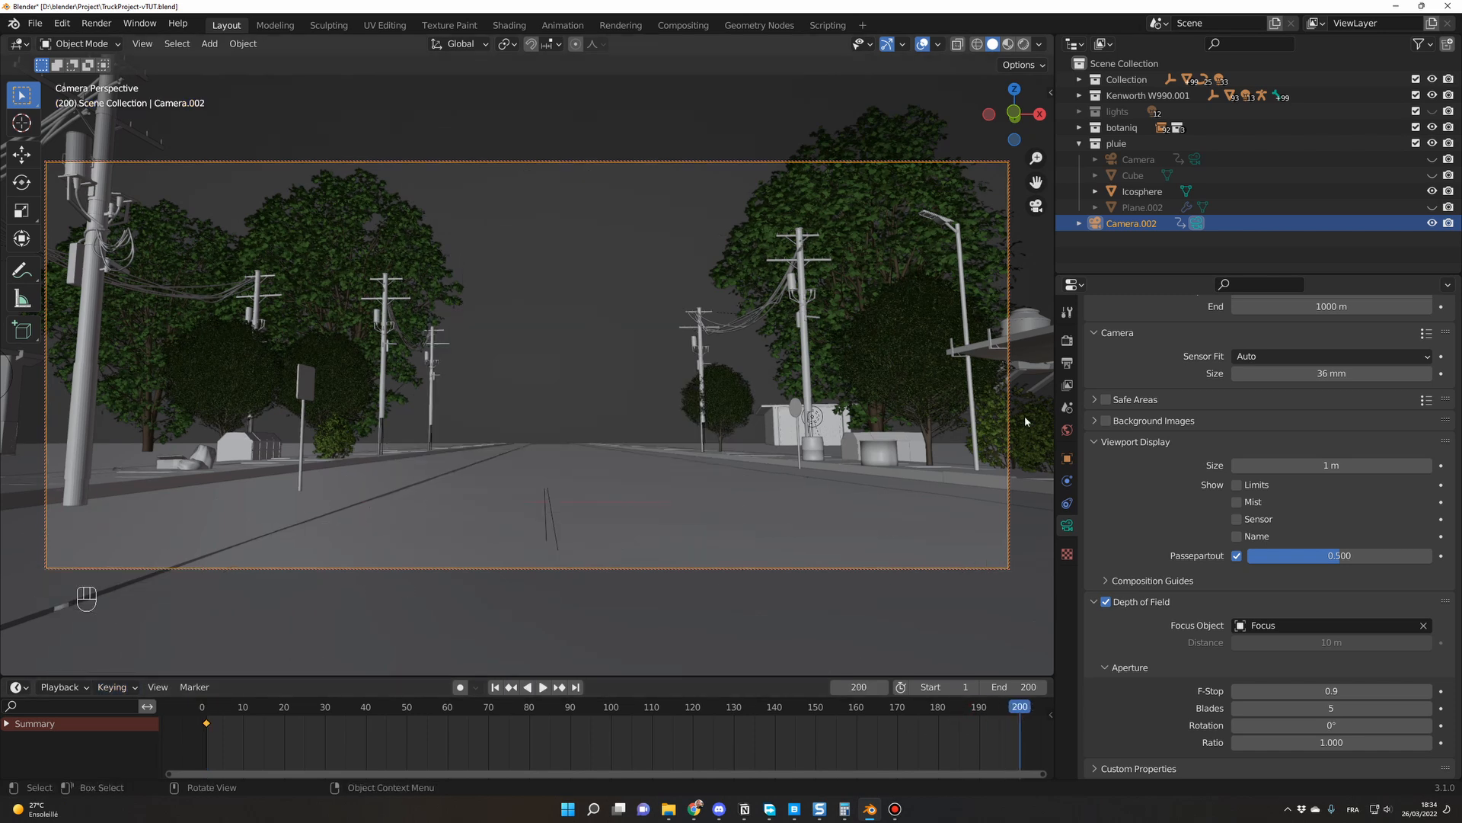
pyautogui.press('n')
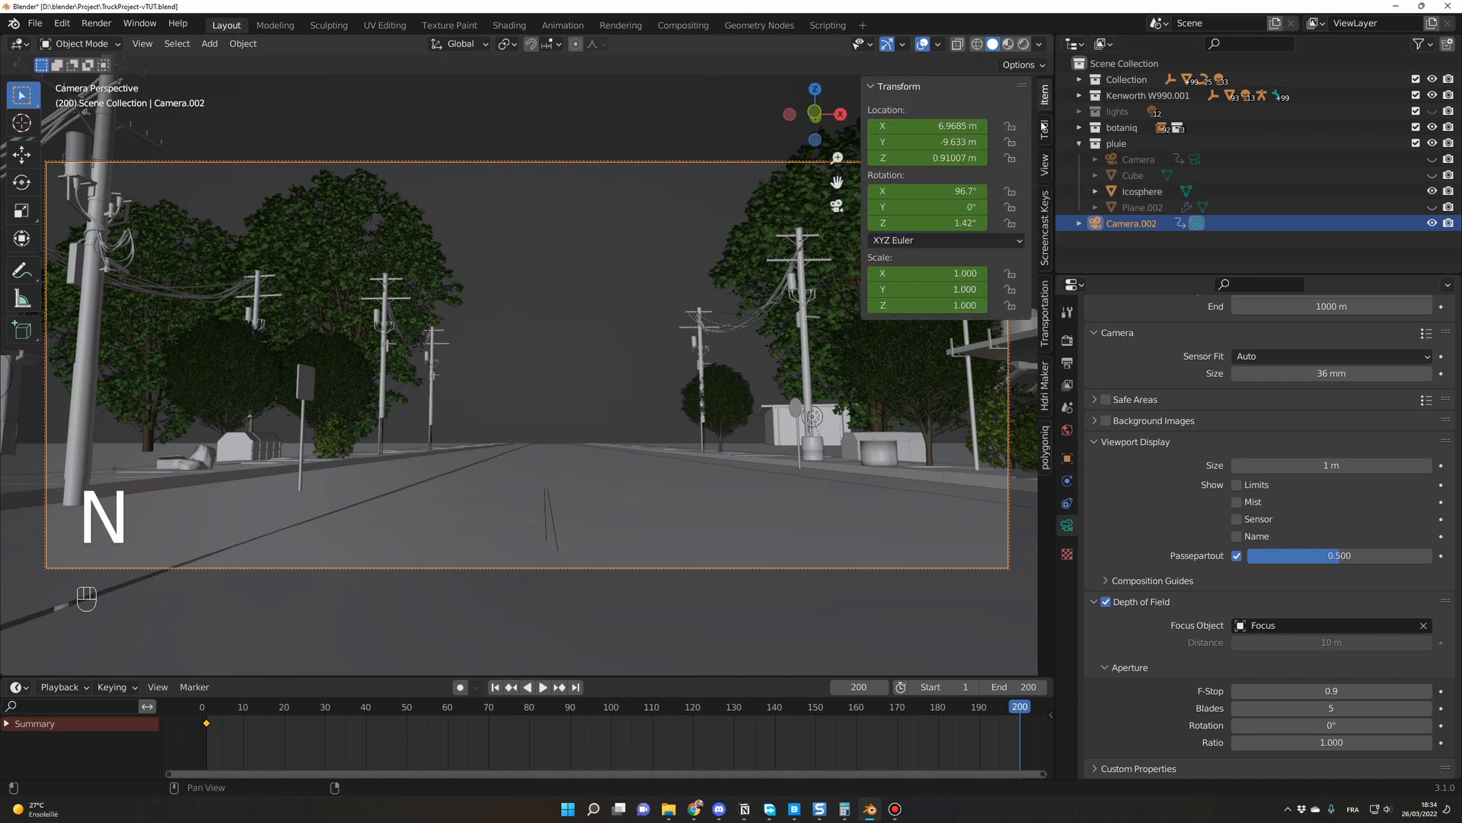
pyautogui.click(936, 140)
pyautogui.write('-200')
pyautogui.press('Return')
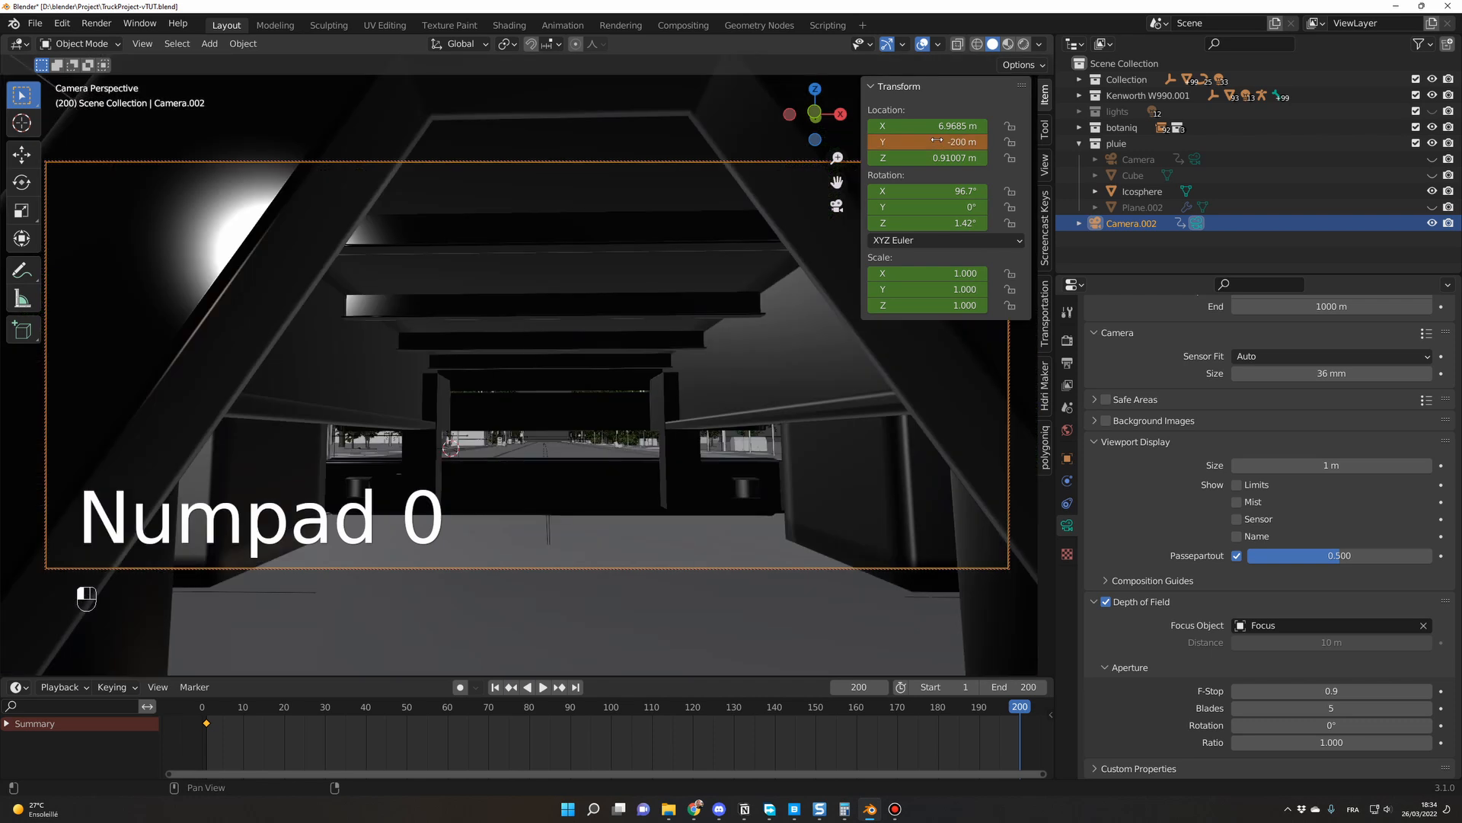
pyautogui.moveTo(937, 140); pyautogui.dragTo(206, 287)
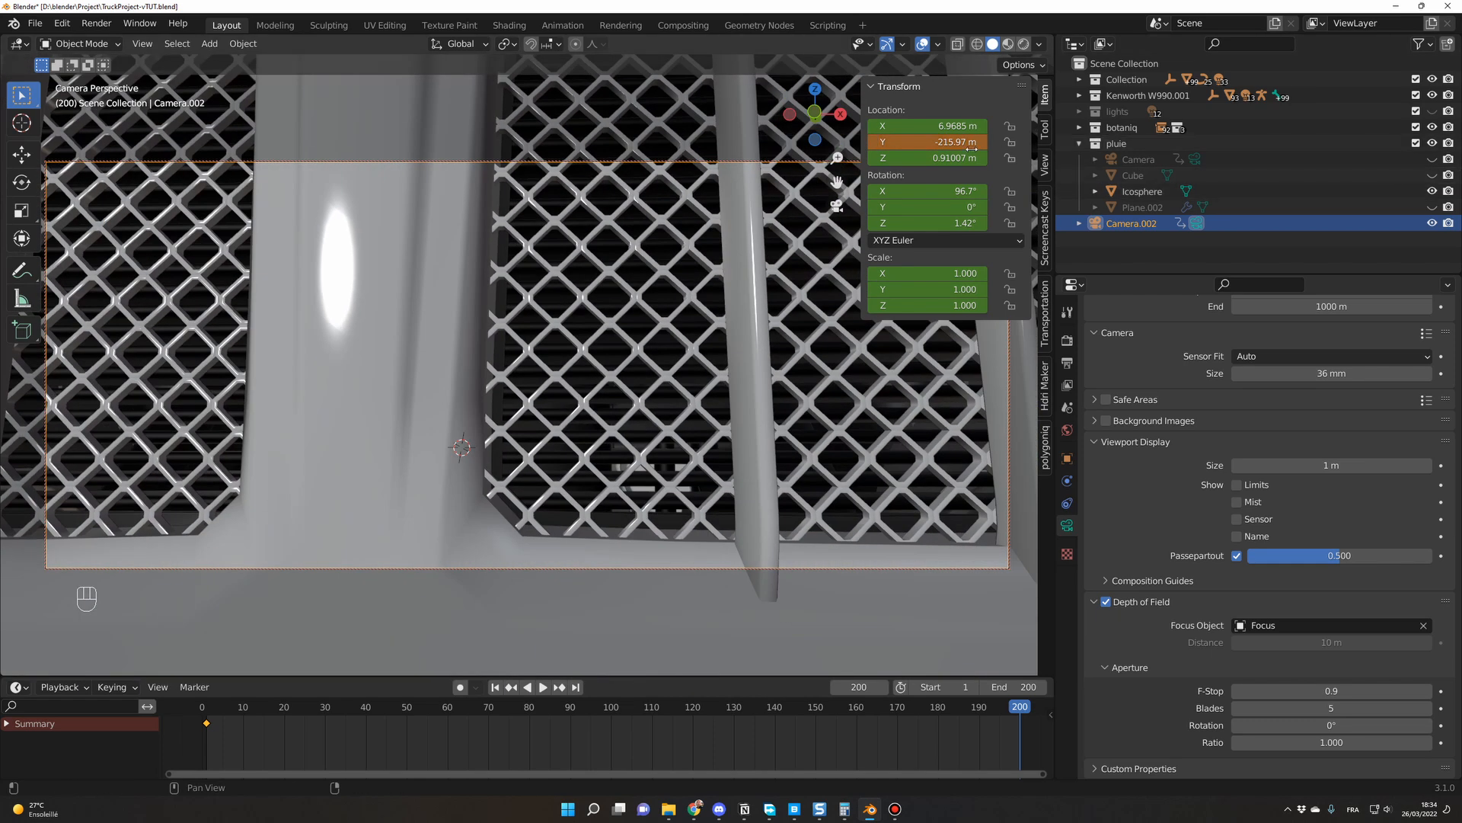
pyautogui.moveTo(969, 145); pyautogui.dragTo(623, 145)
pyautogui.hotkey('ctrl', 'z')
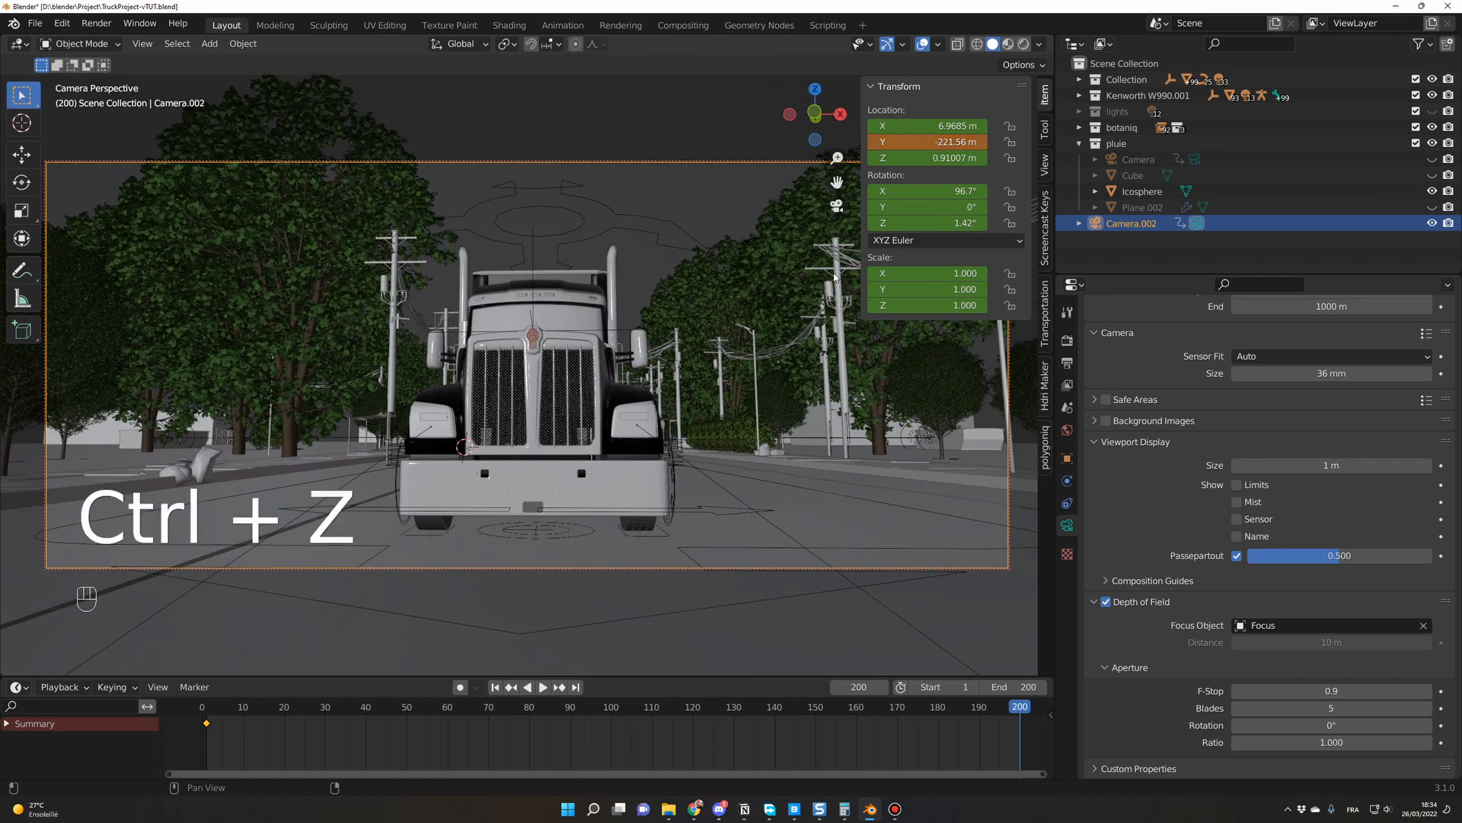
pyautogui.keyDown('shift'); pyautogui.moveTo(738, 388); pyautogui.dragTo(748, 404); pyautogui.keyUp('shift')
pyautogui.keyDown('shift'); pyautogui.moveTo(747, 404); pyautogui.dragTo(743, 401, button='middle'); pyautogui.keyUp('shift')
pyautogui.hotkey('ctrl', 'z')
# - Select the camera and keyframe its location, rotation and scale at frame 200
pyautogui.click(1141, 243)
pyautogui.click(1133, 227)
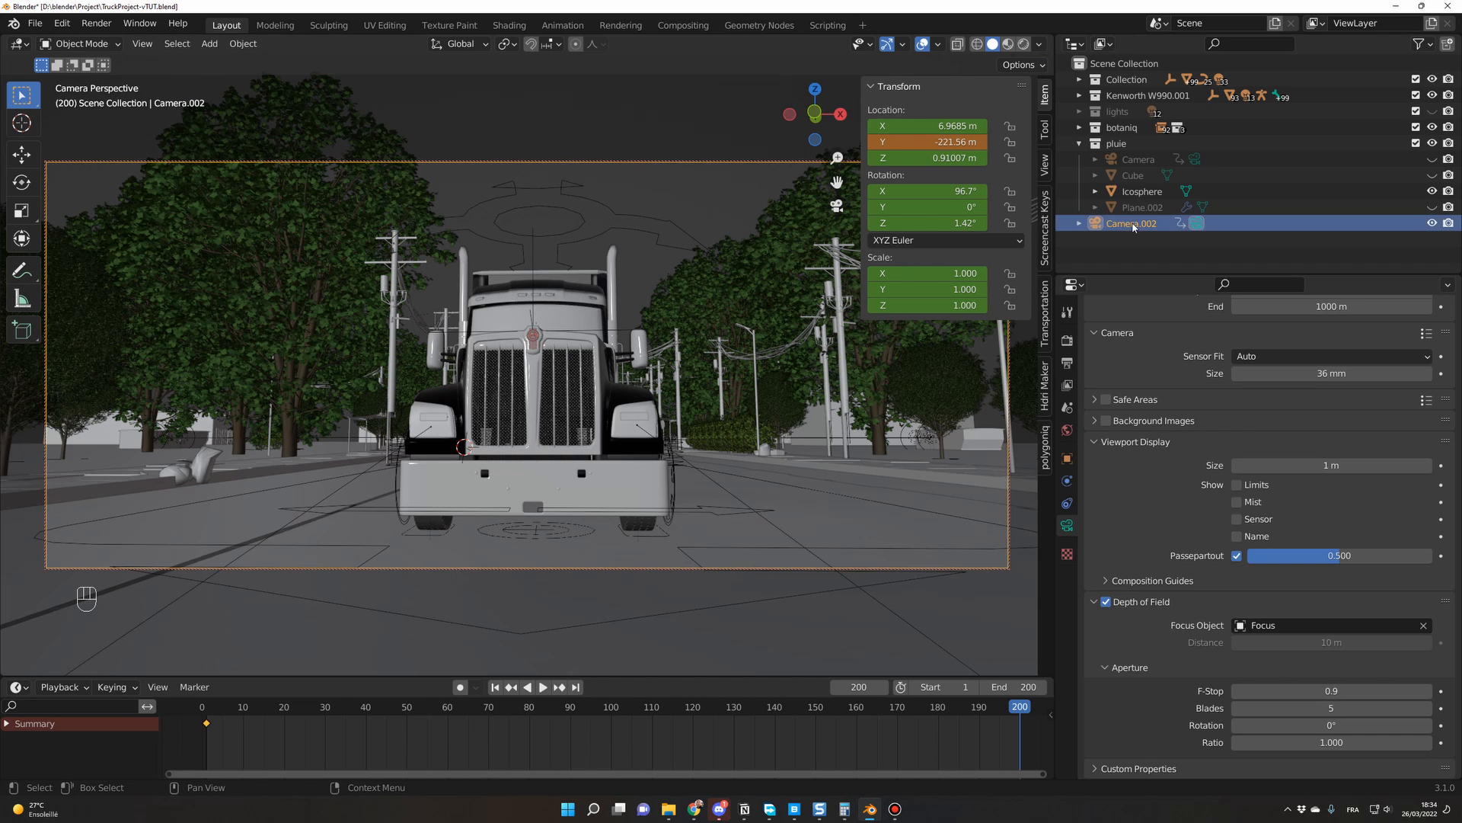
pyautogui.press('i')
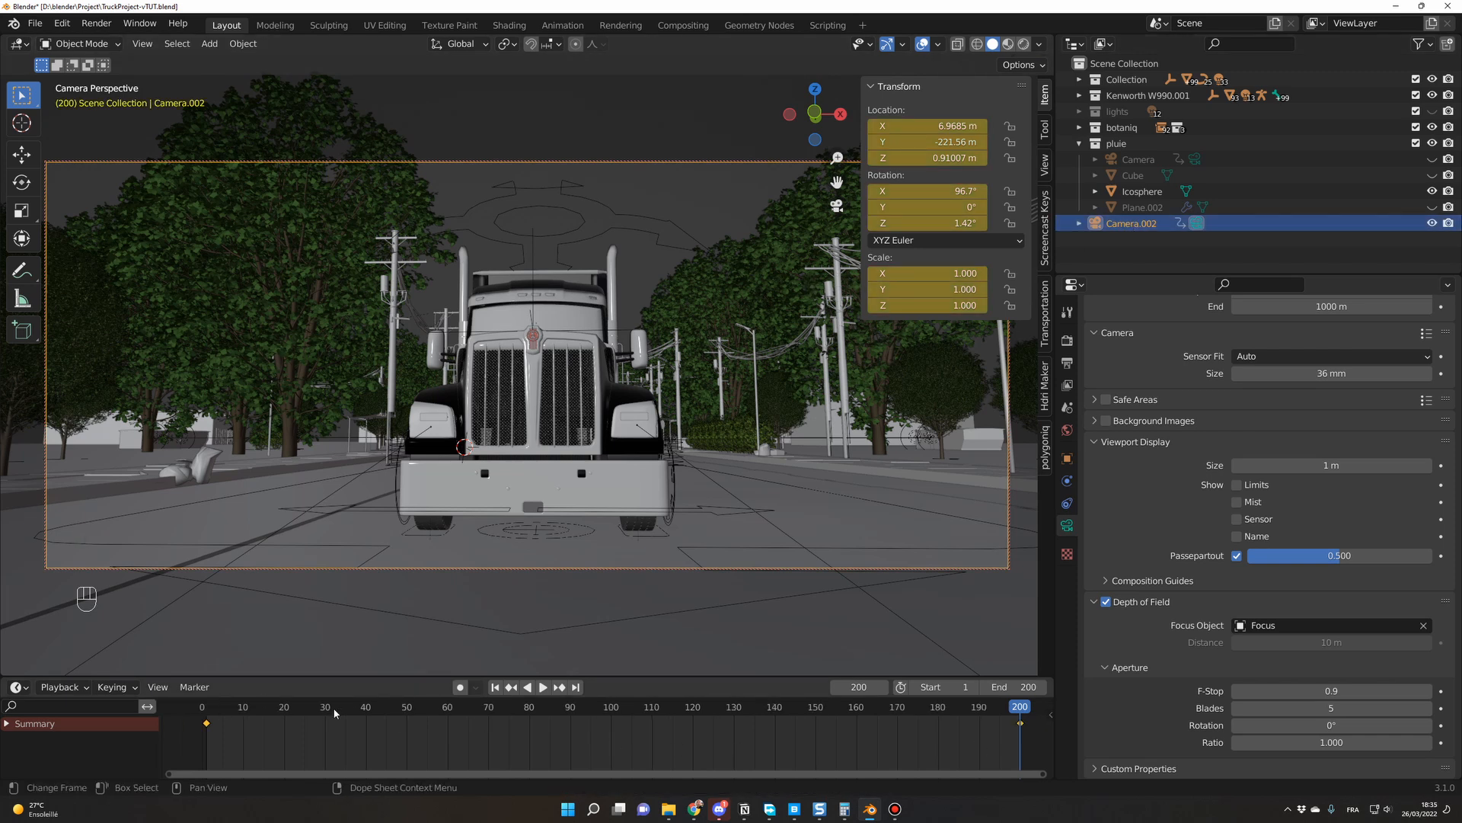
# - Set the interpolation mode of the camera's keyframes to Linear
pyautogui.rightClick(592, 731)
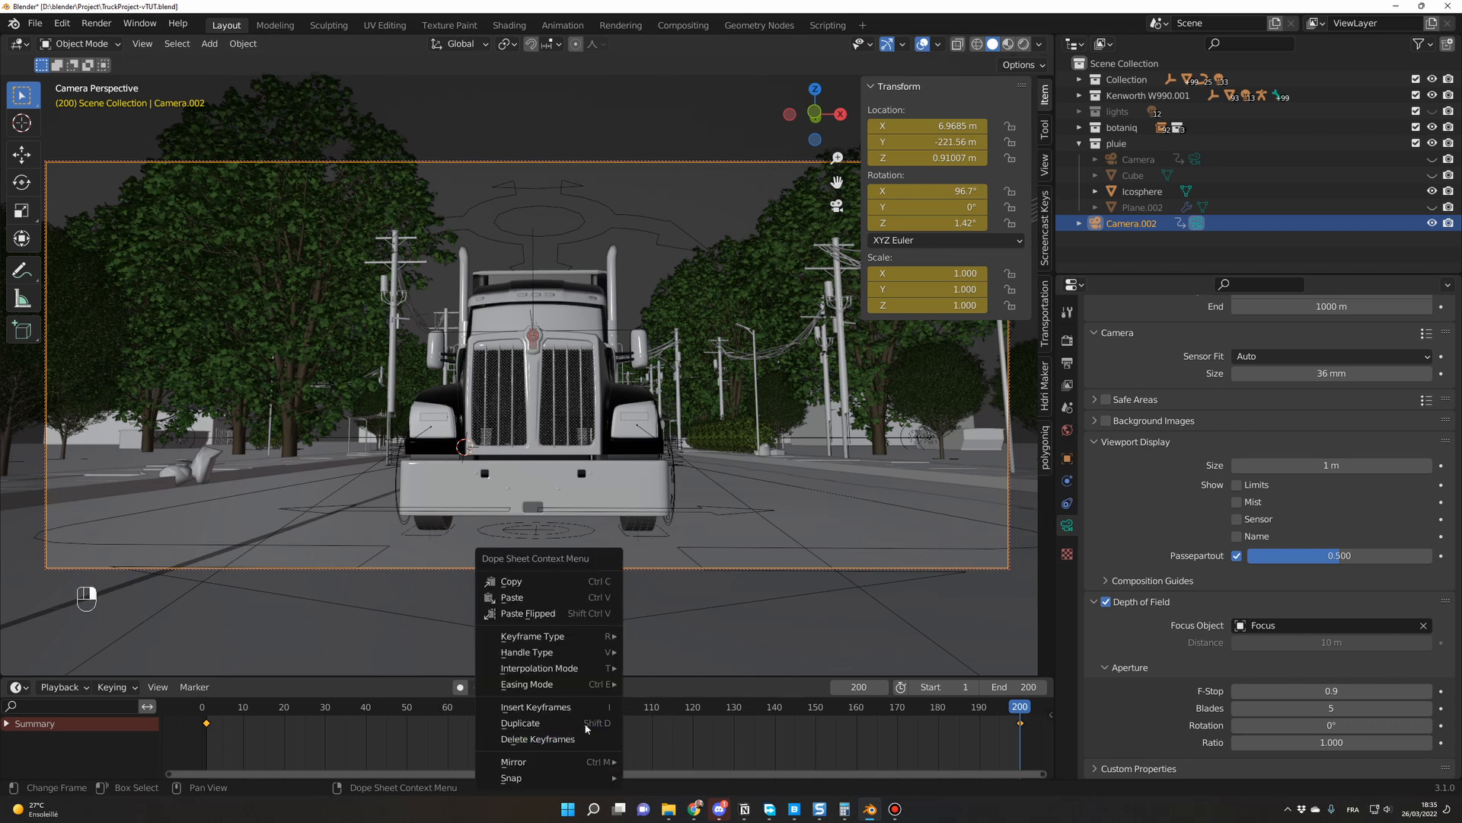
pyautogui.moveTo(563, 674)
pyautogui.click(662, 582)
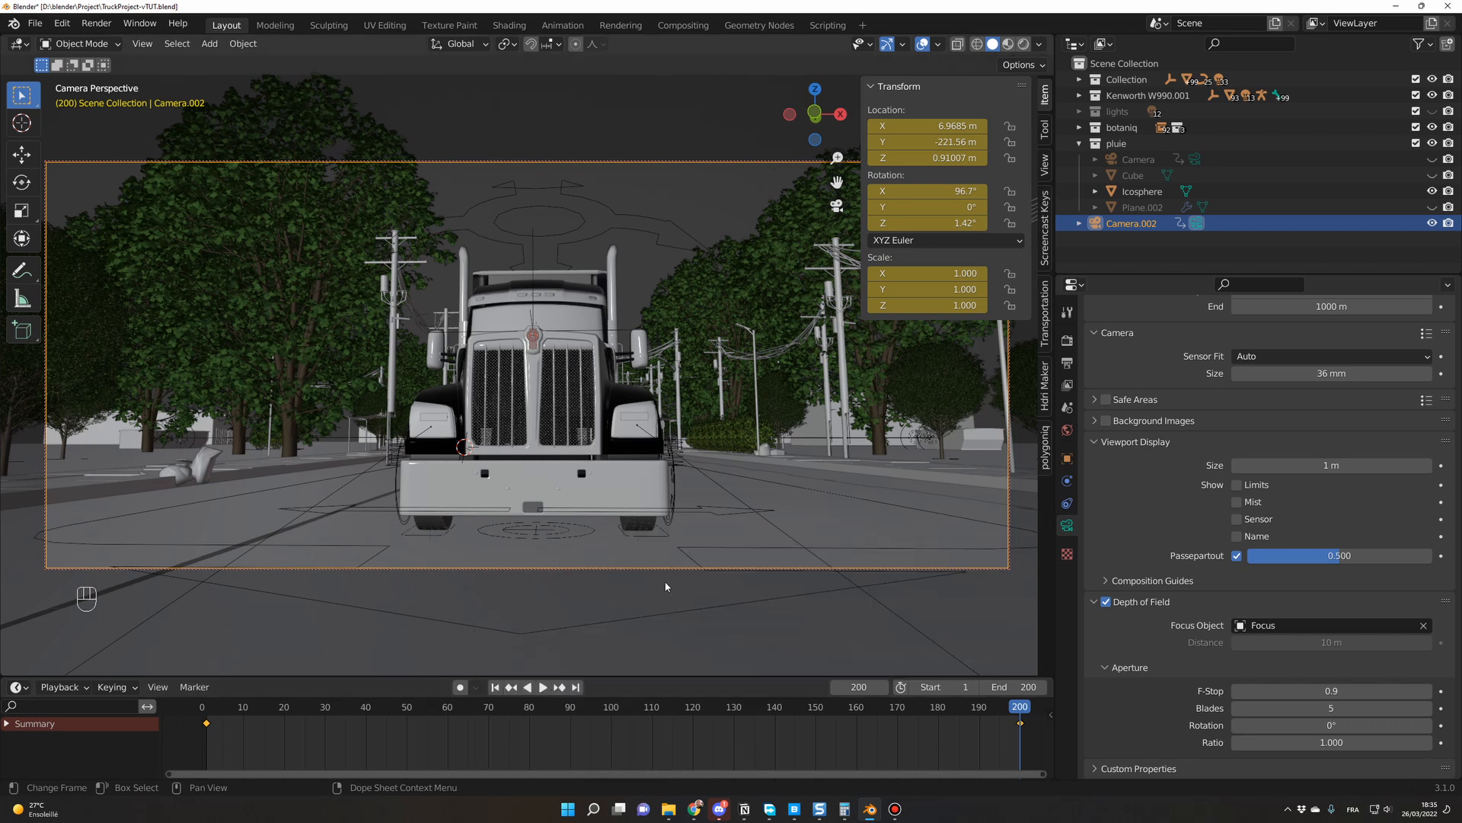
# - Play back the animation from the start and from about frame 34 to check the camera's movement with the truck
pyautogui.press('space')
pyautogui.moveTo(209, 708); pyautogui.dragTo(215, 706)
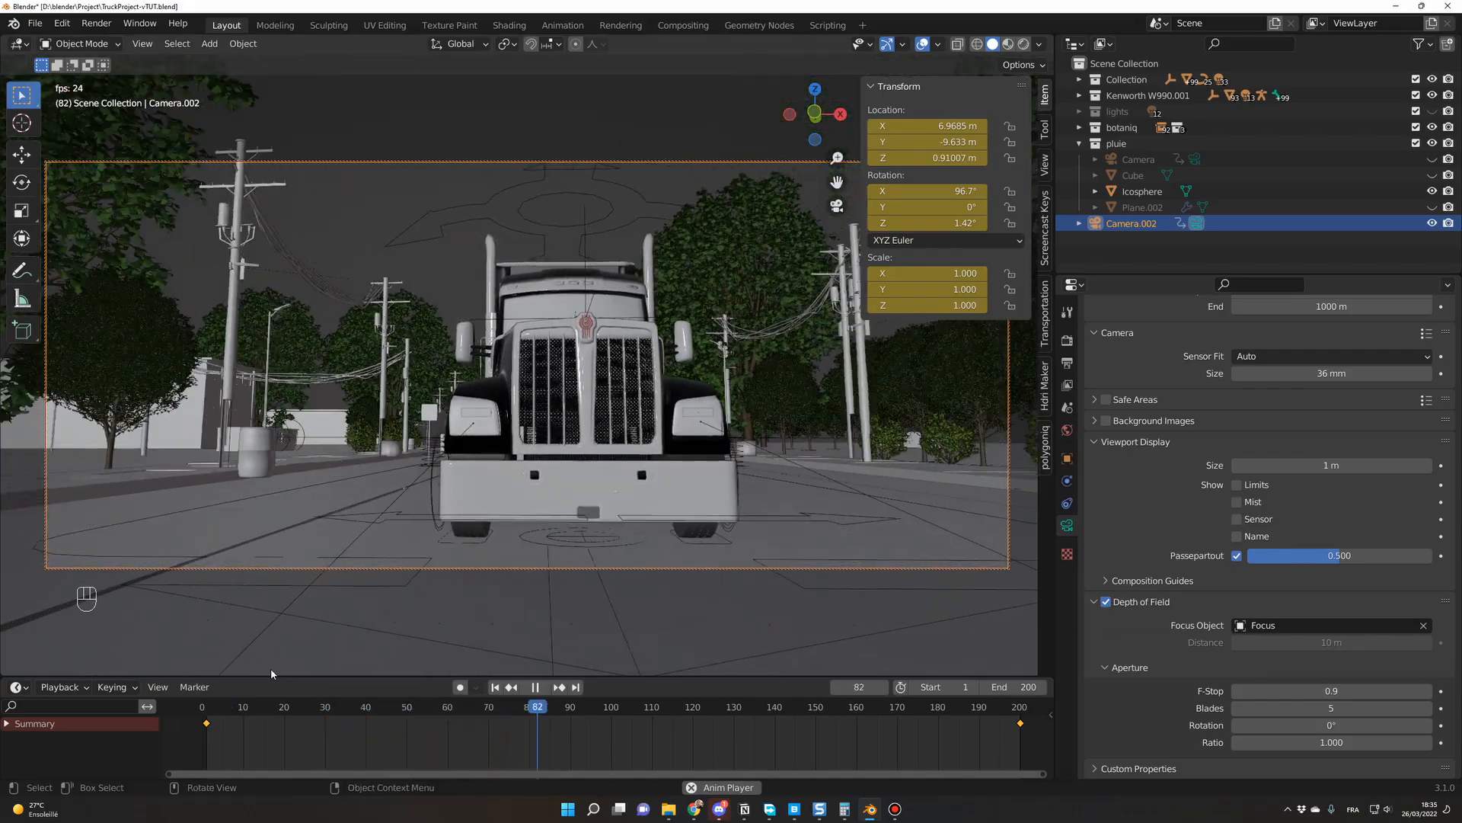
pyautogui.press('space')
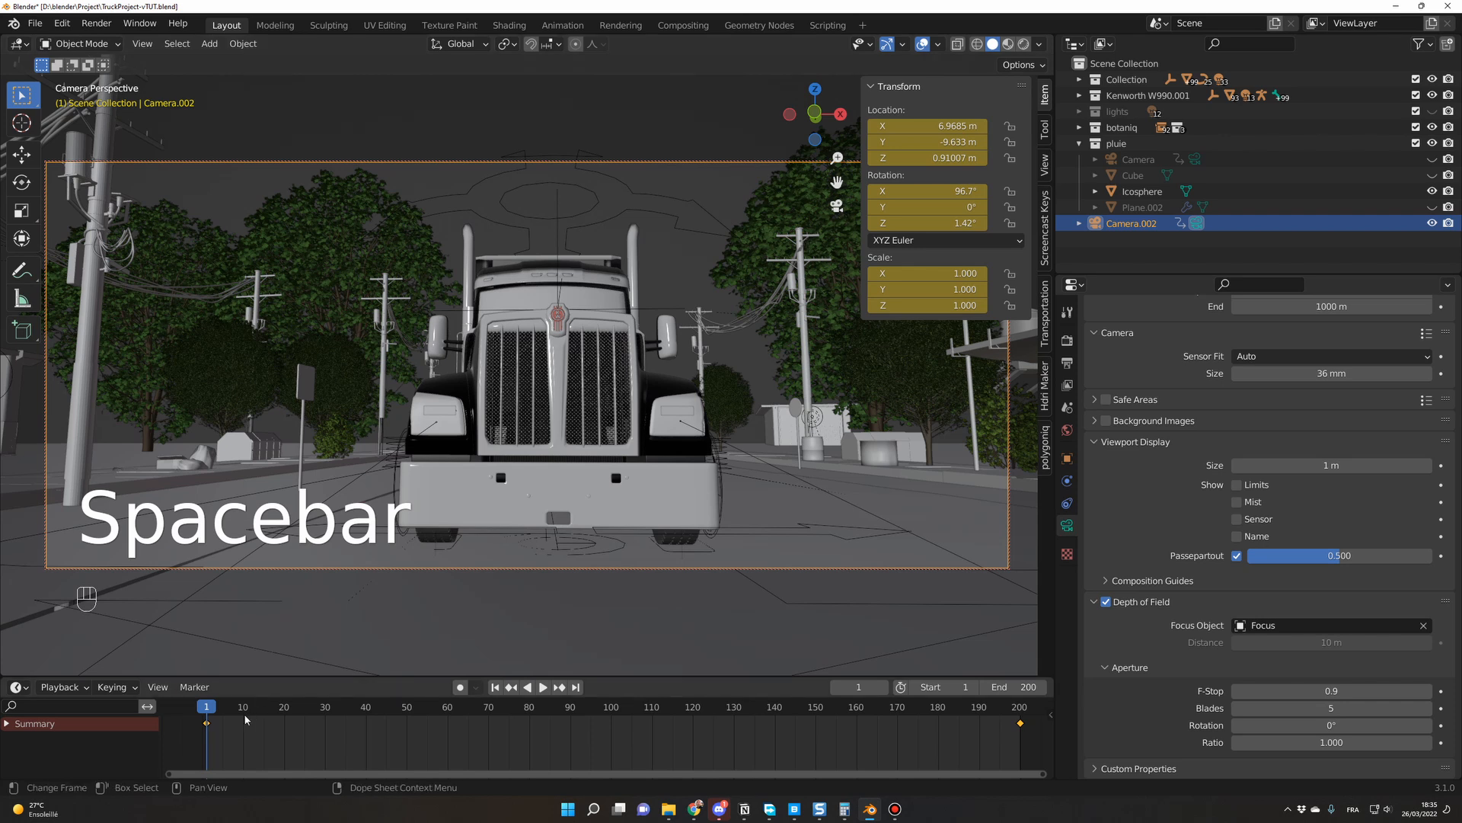
pyautogui.click(336, 715)
pyautogui.press('space')
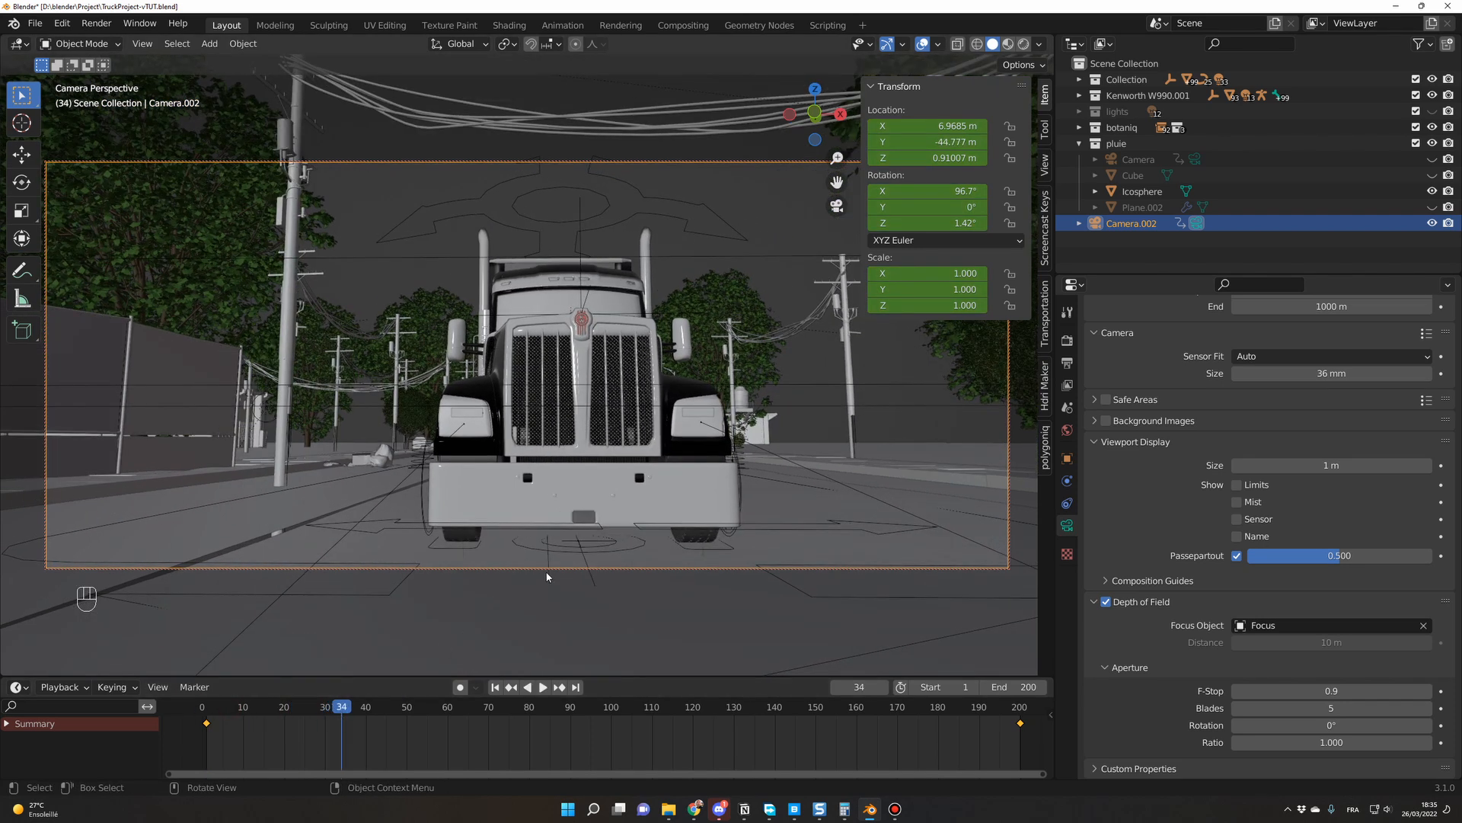
pyautogui.press('space')
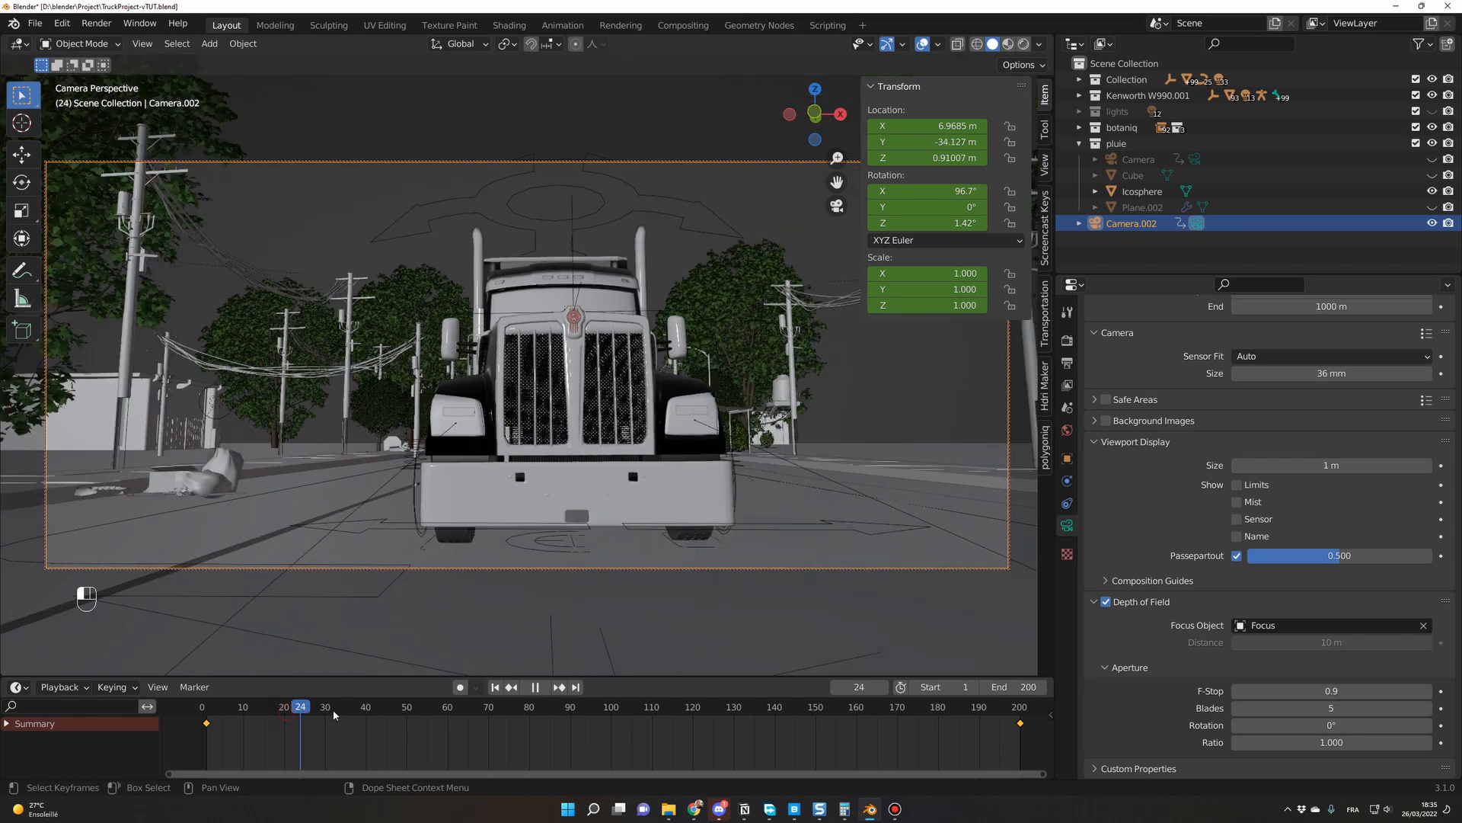
# - At frame 50, set the camera's X location to 8.185 m and keyframe its location, rotation and scale
pyautogui.press('space')
pyautogui.moveTo(642, 572); pyautogui.dragTo(643, 570, button='middle')
pyautogui.moveTo(933, 126); pyautogui.dragTo(961, 142)
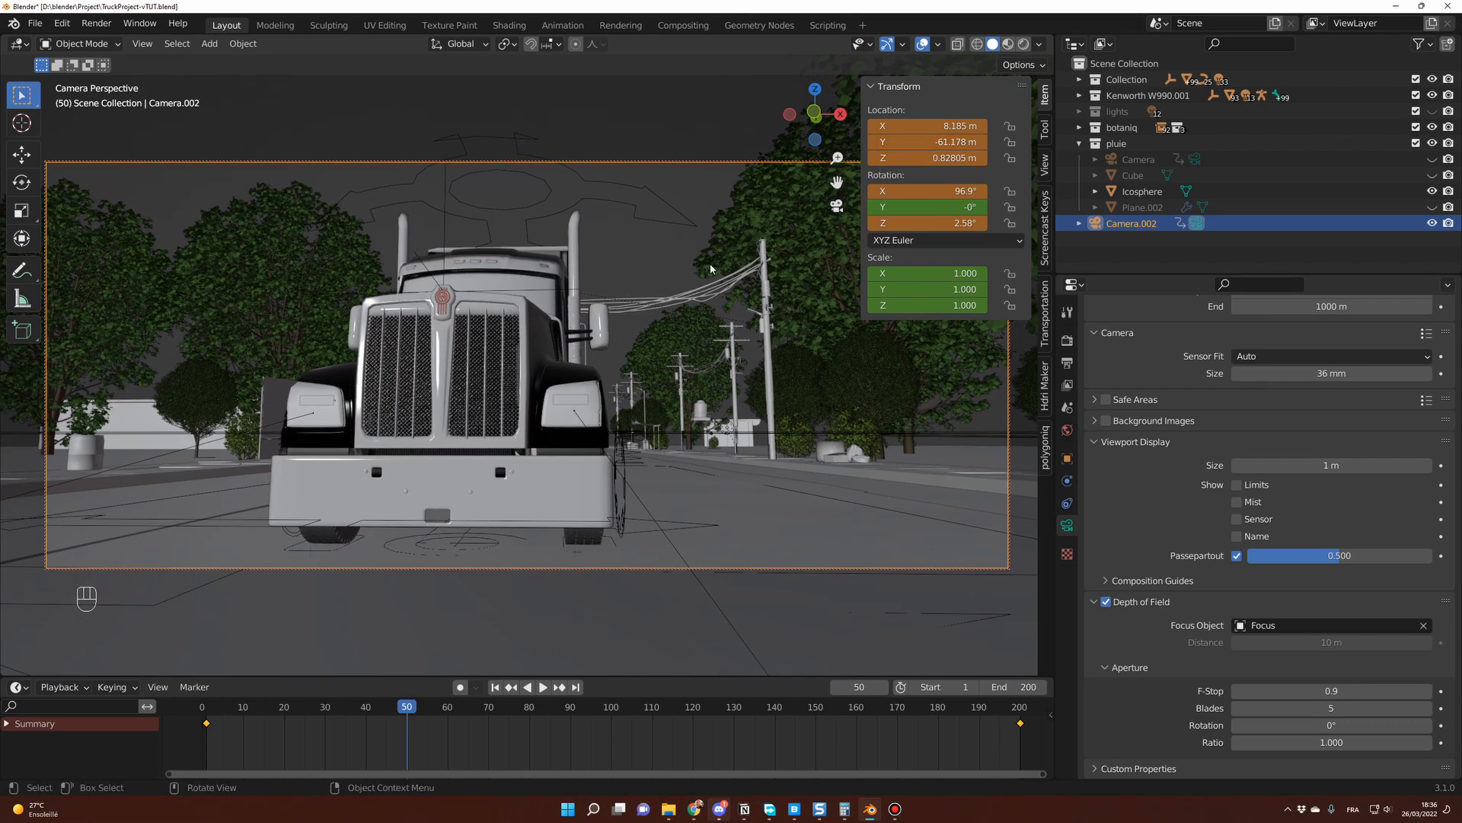
pyautogui.press('i')
# - At frame 120, set the camera's X location to 6.7573 m and keyframe its location, rotation and scale
pyautogui.press('space')
pyautogui.click(617, 716)
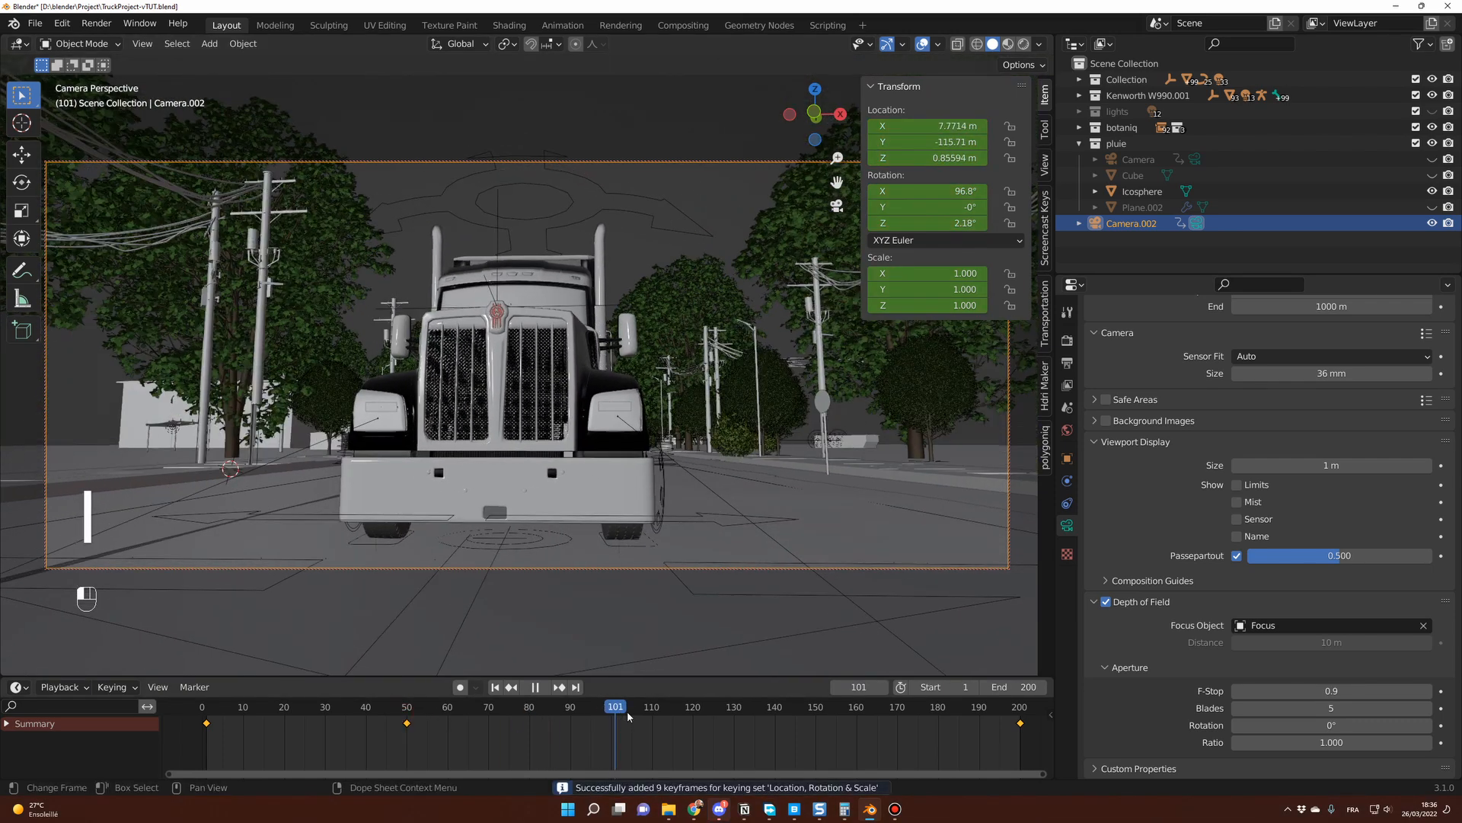
pyautogui.moveTo(629, 716); pyautogui.dragTo(692, 715)
pyautogui.moveTo(936, 143); pyautogui.dragTo(906, 128)
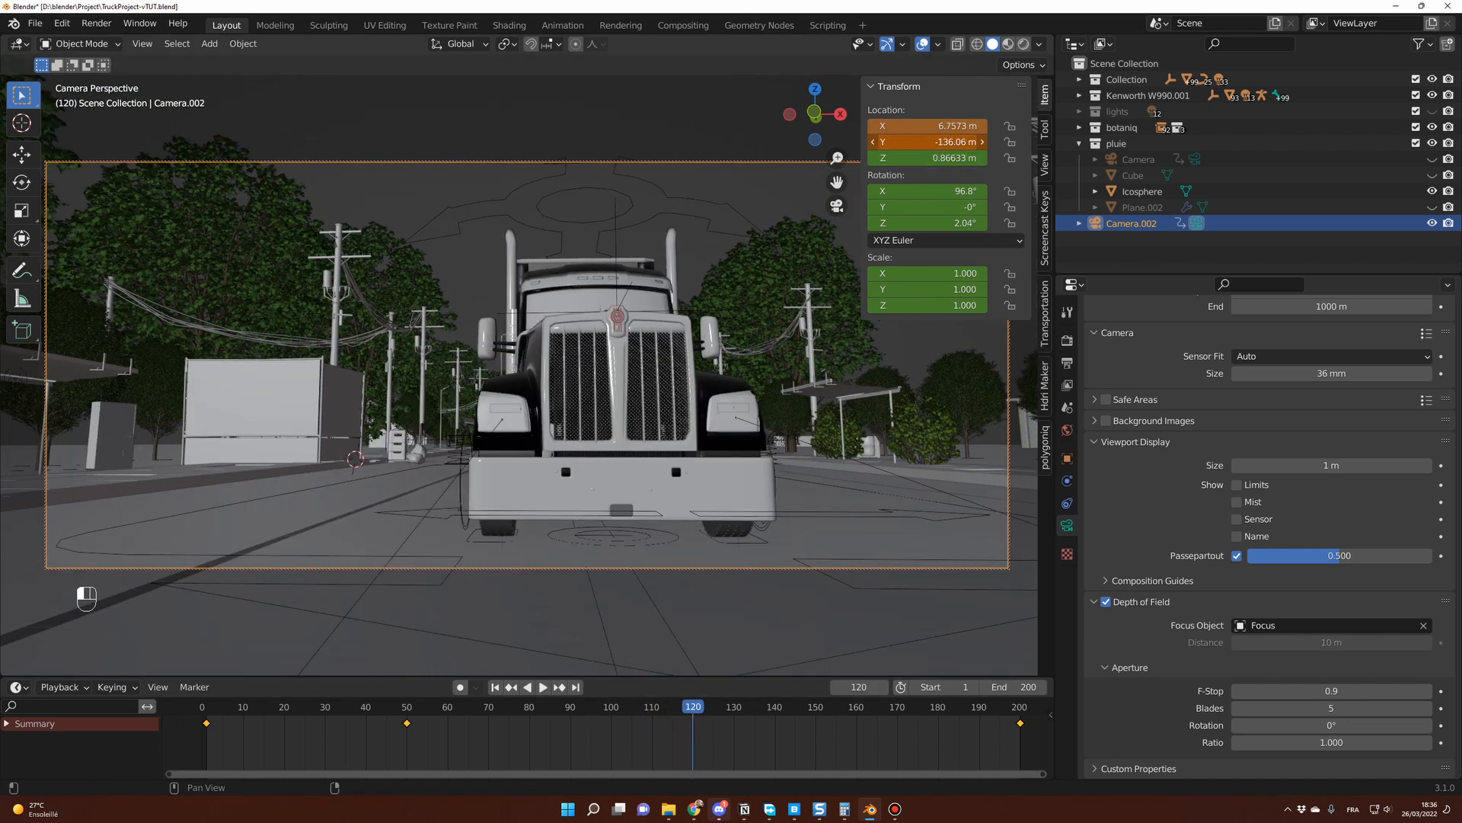
pyautogui.press('i')
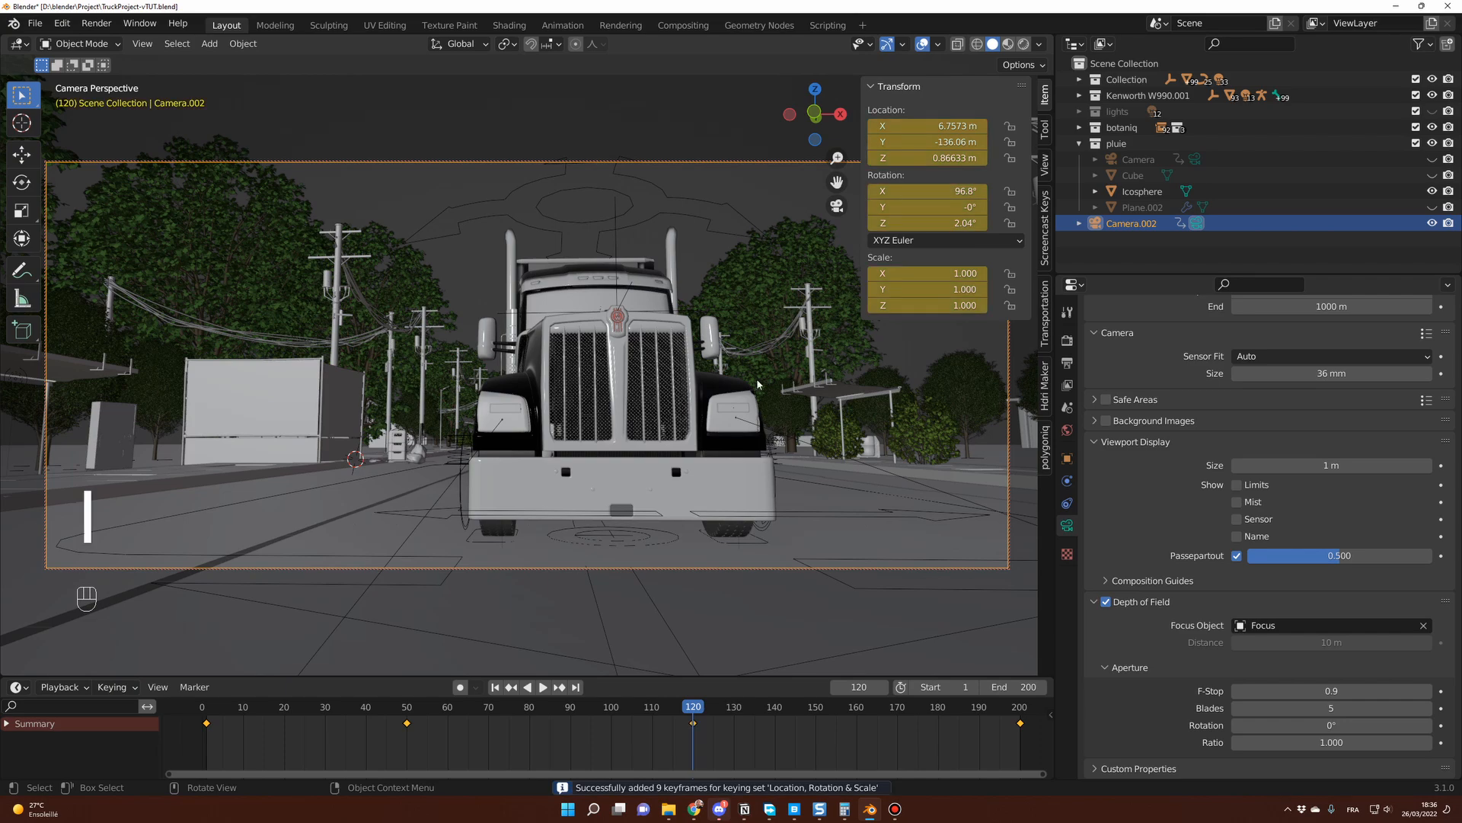
# - Play back the animation from the start and scrub to frame 116 to check the camera's sideways movement
pyautogui.click(204, 716)
pyautogui.press('space')
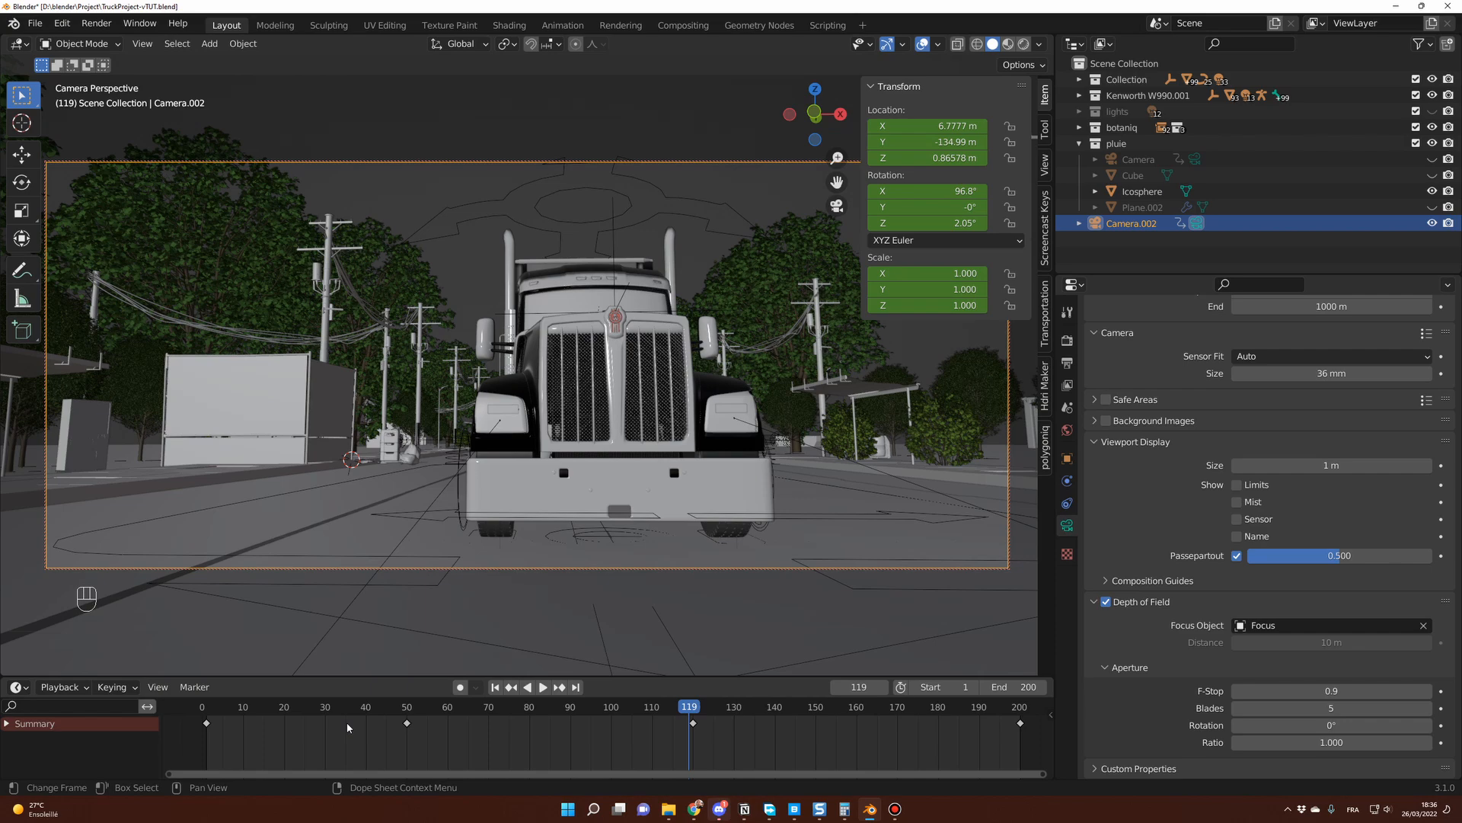
pyautogui.press('a')
pyautogui.moveTo(259, 717); pyautogui.dragTo(676, 718)
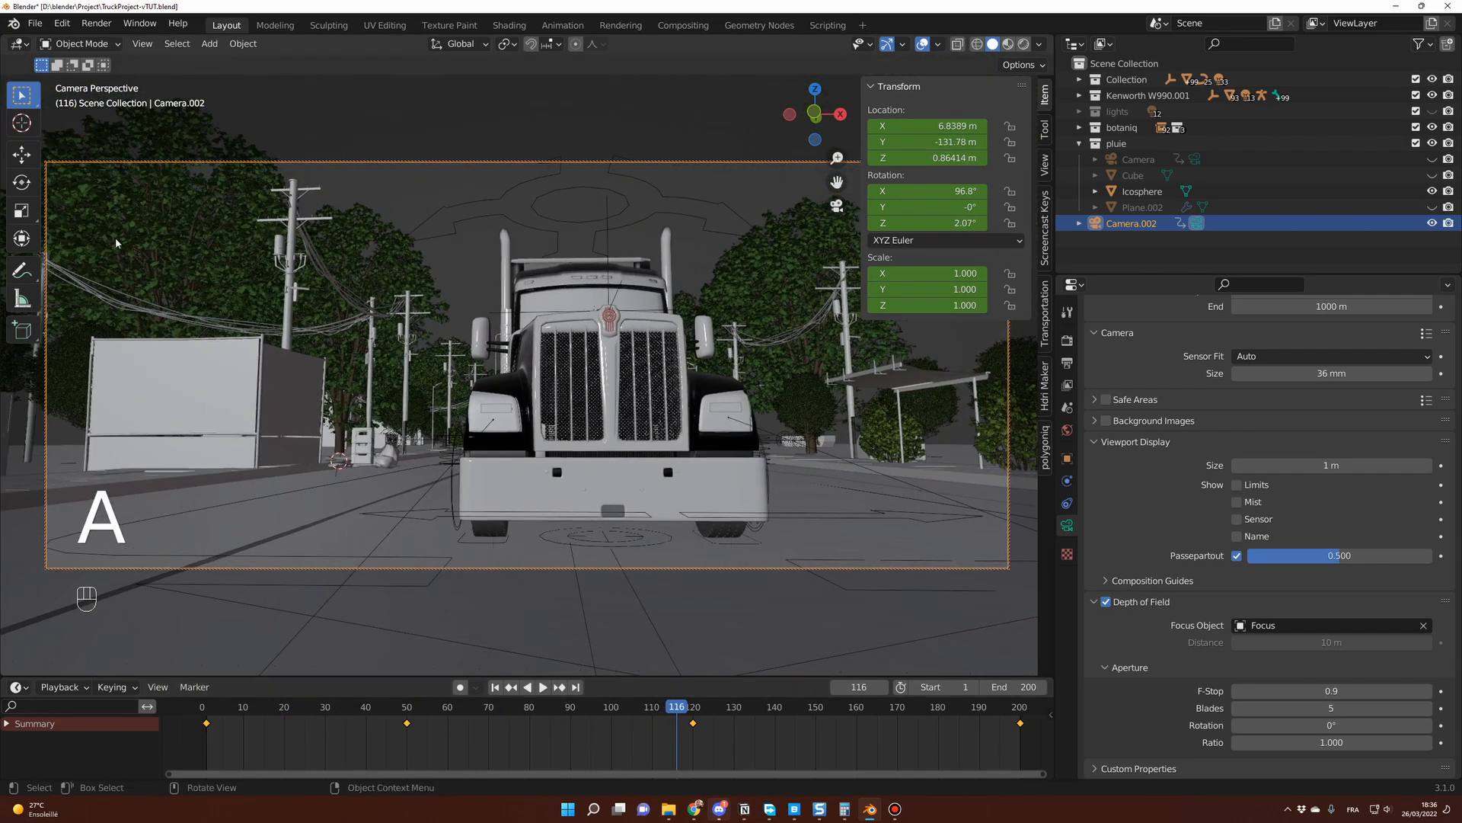
# - Split the 3D viewport to create a second area and display the Graph Editor in it
pyautogui.moveTo(4, 36); pyautogui.dragTo(452, 114)
pyautogui.click(23, 44)
pyautogui.click(240, 122)
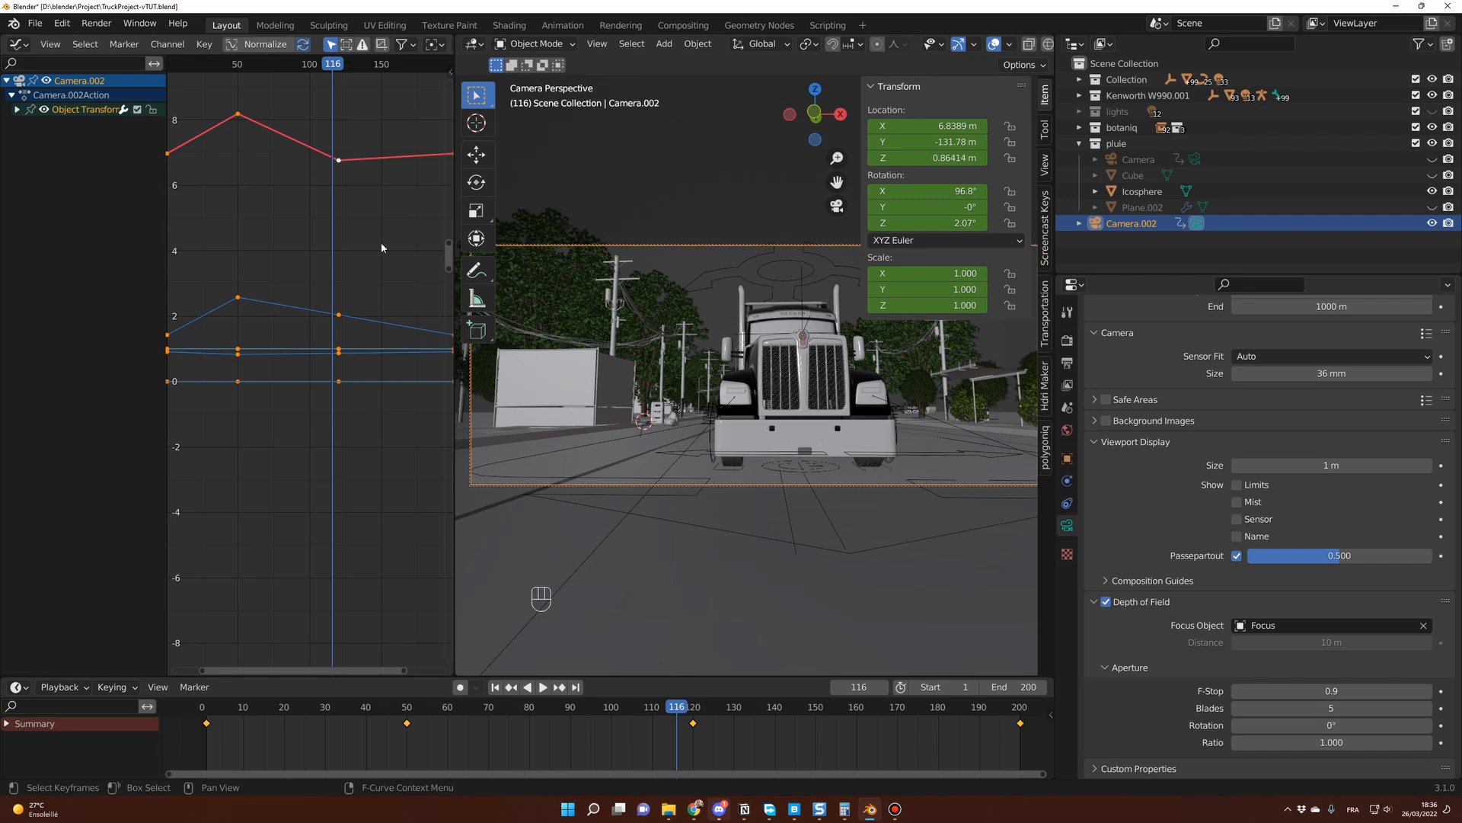
# - Select all of the camera's animation keys in the Graph Editor and apply Sample Keyframes to them
pyautogui.moveTo(446, 715); pyautogui.dragTo(492, 713)
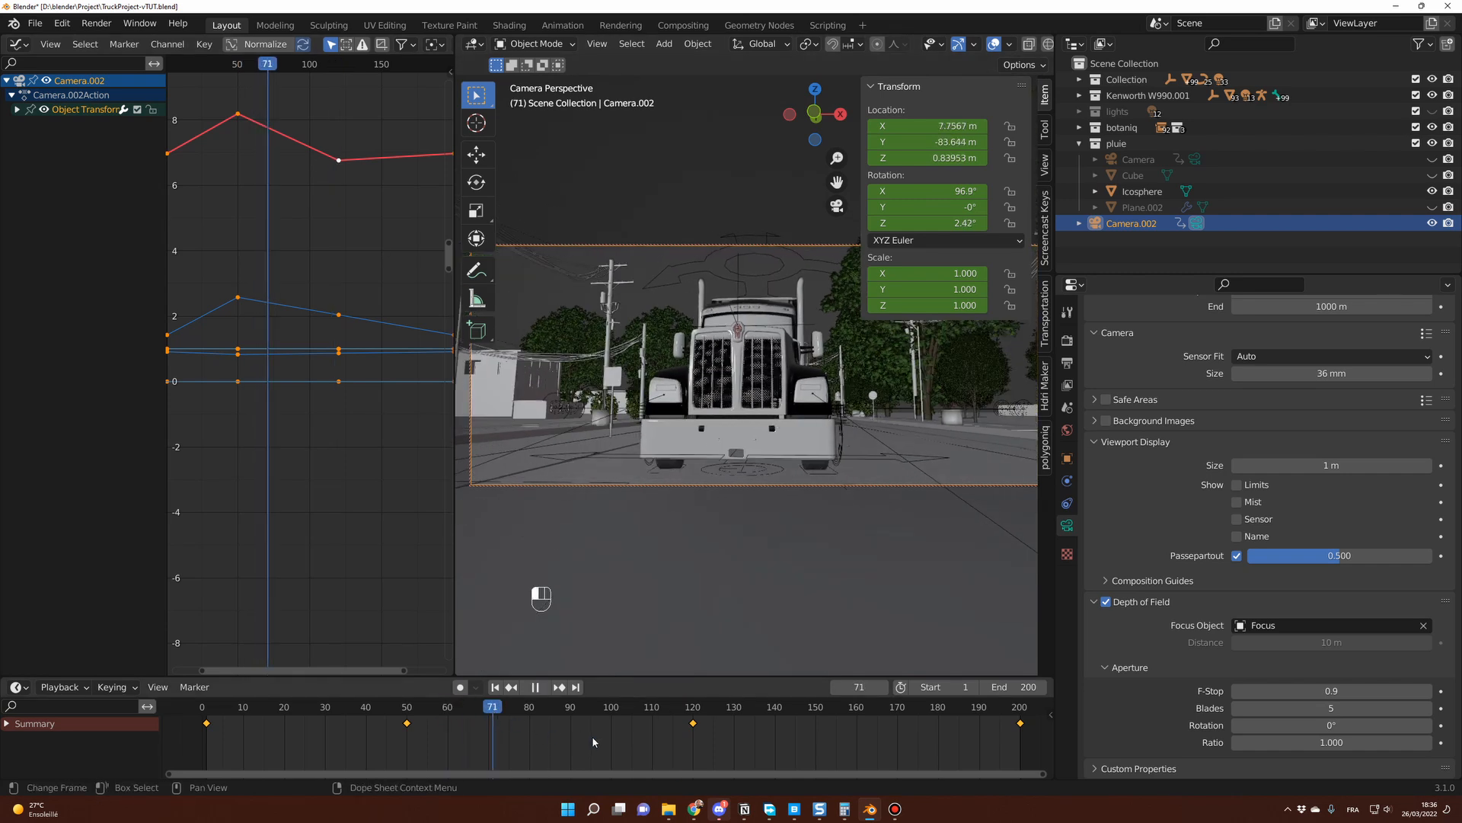
pyautogui.press('a')
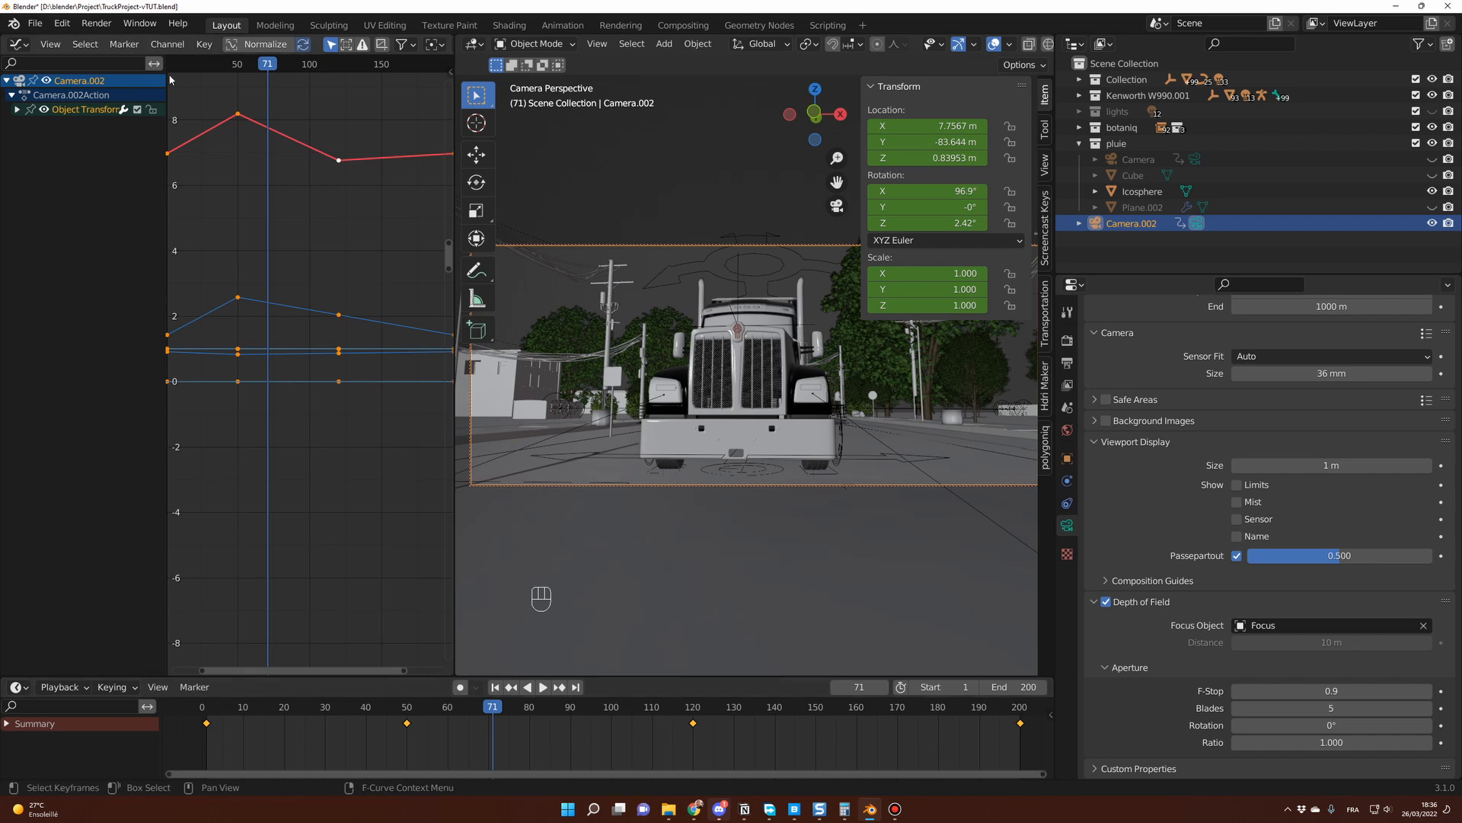
pyautogui.click(204, 44)
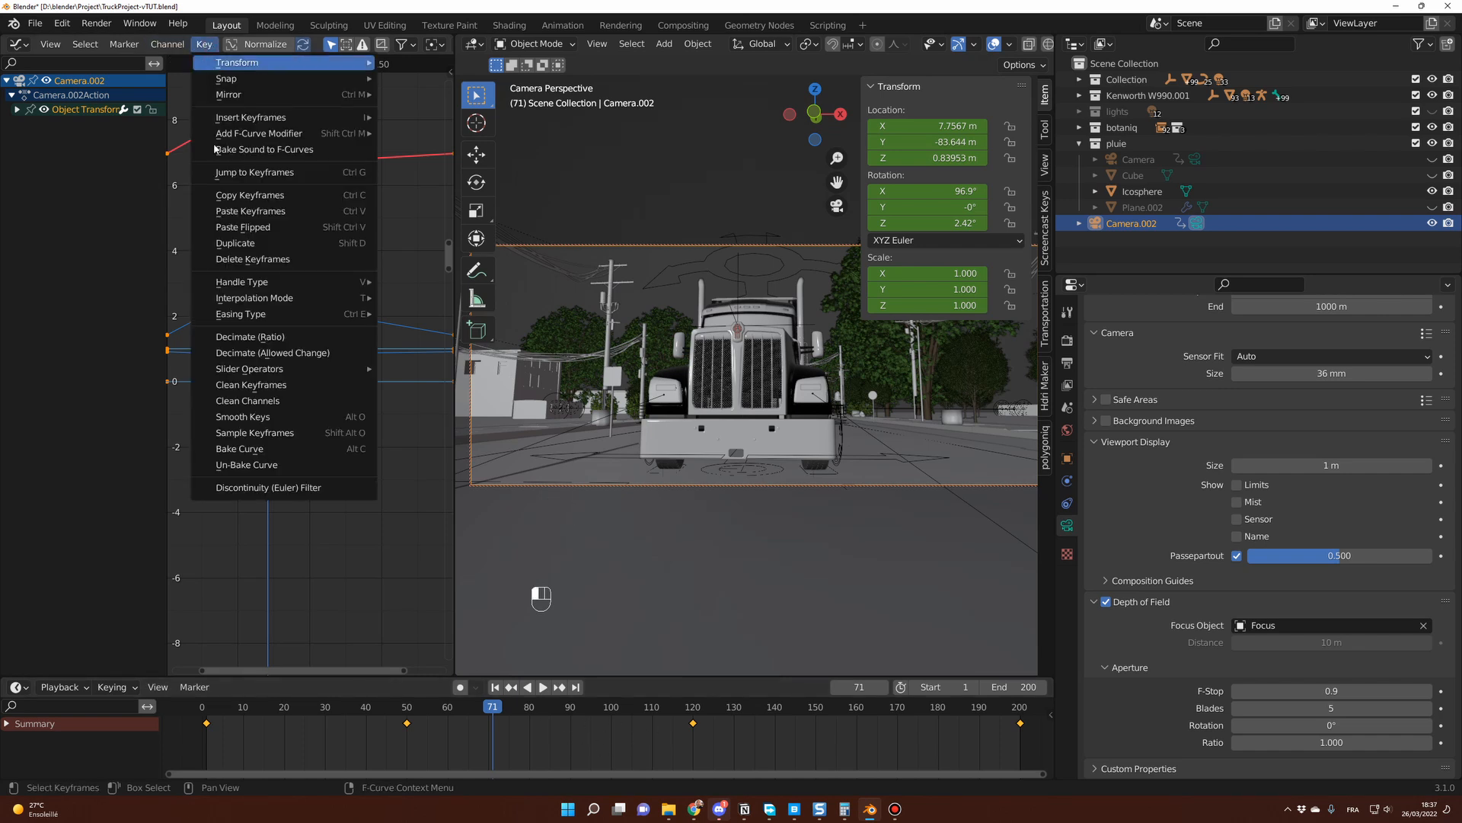
pyautogui.click(288, 432)
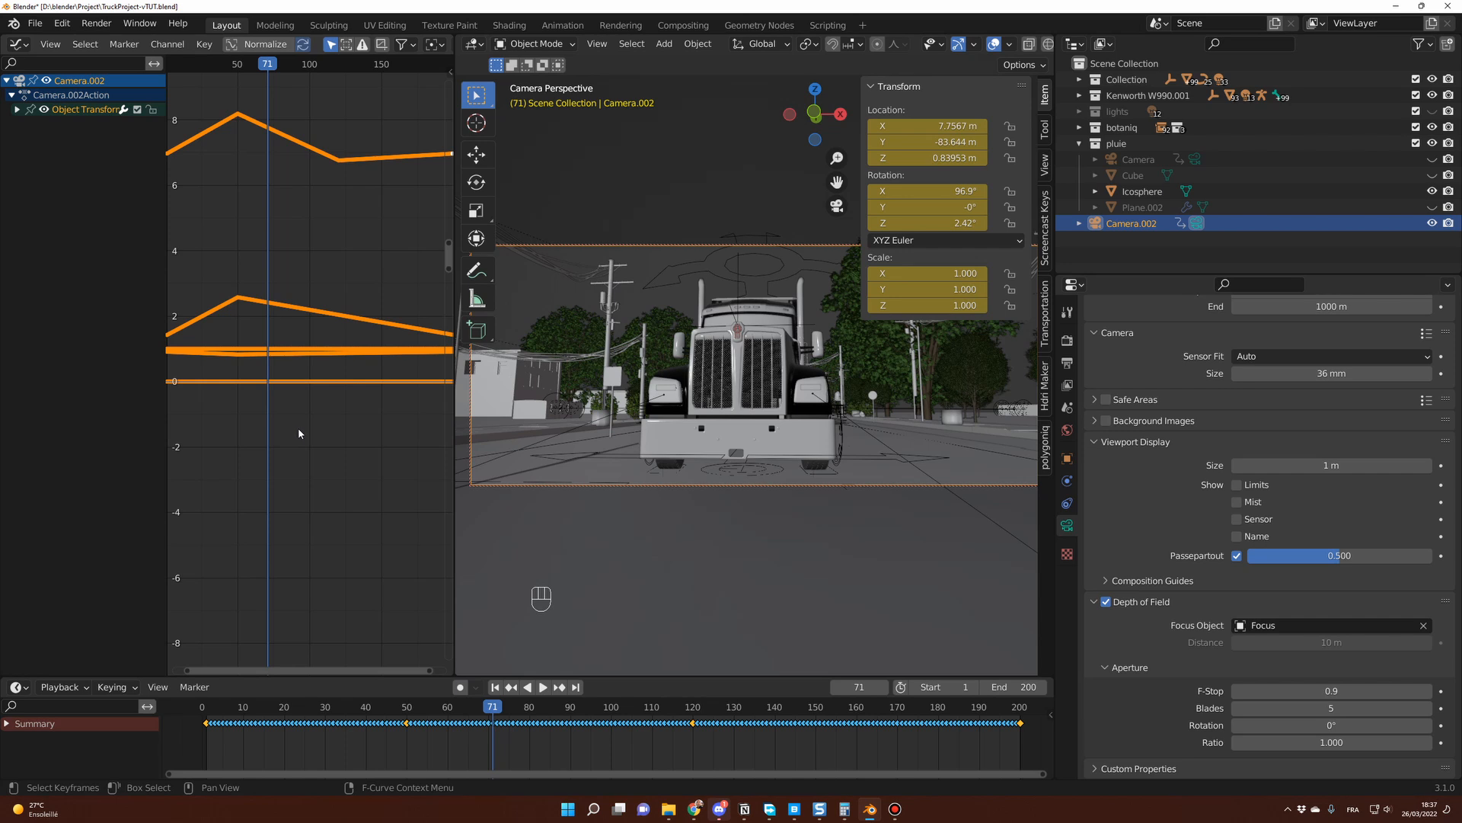
# - Apply Smooth Keys 31 times to all selected camera keyframes to round off the curves' corners
pyautogui.hotkey('alt', 'o')
pyautogui.hotkey('alt', 'o')
pyautogui.hotkey('alt', 'o')
pyautogui.hotkey('alt', 'o')
pyautogui.hotkey('alt', 'o')
pyautogui.hotkey('alt', 'o')
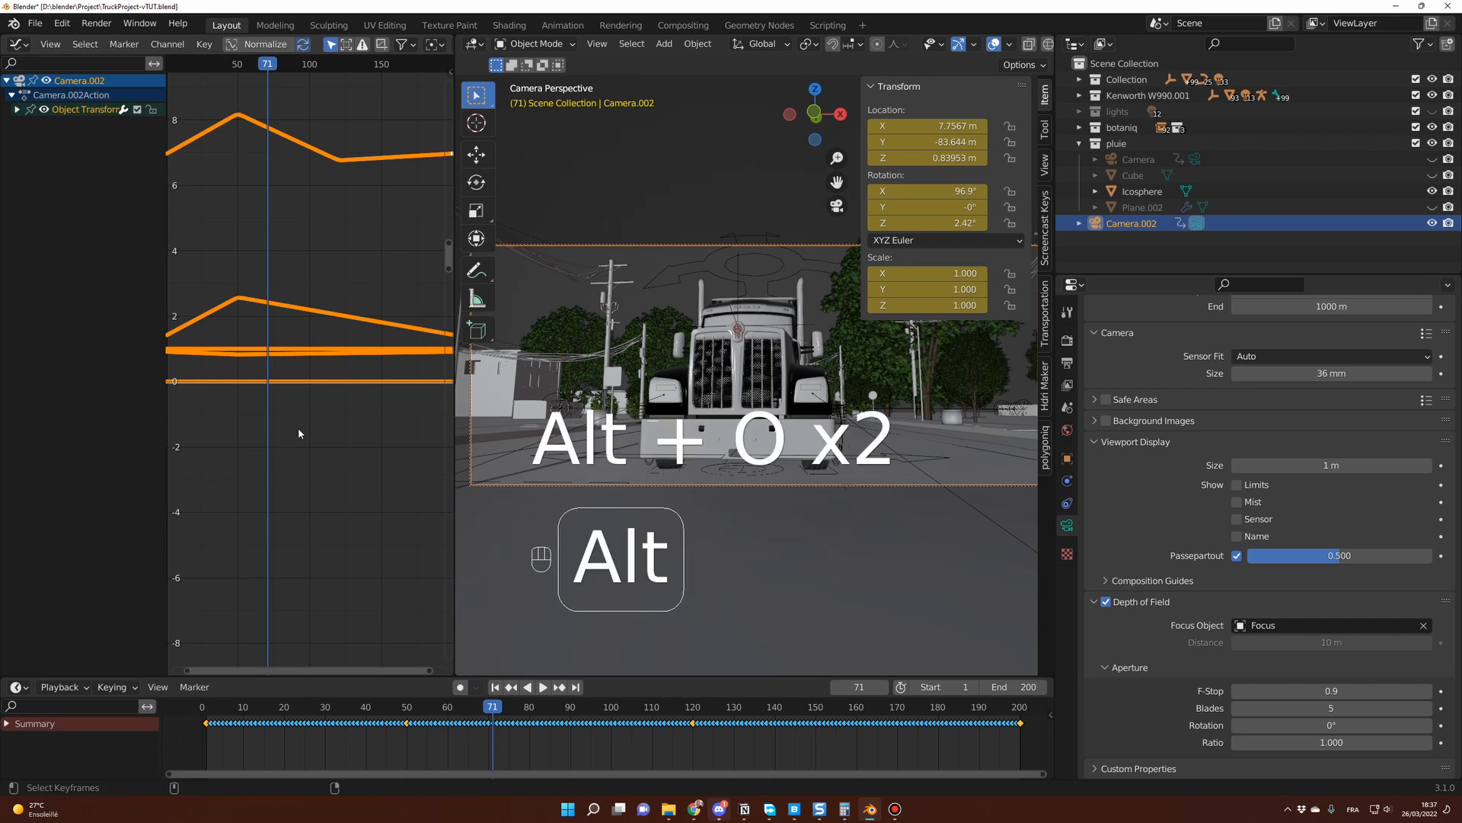
pyautogui.hotkey('alt', 'o')
pyautogui.hotkey('alt', 'o')
pyautogui.hotkey('alt', 'o')
pyautogui.hotkey('alt', 'o')
pyautogui.hotkey('alt', 'o')
pyautogui.hotkey('alt', 'o')
pyautogui.hotkey('alt', 'o')
pyautogui.hotkey('alt', 'o')
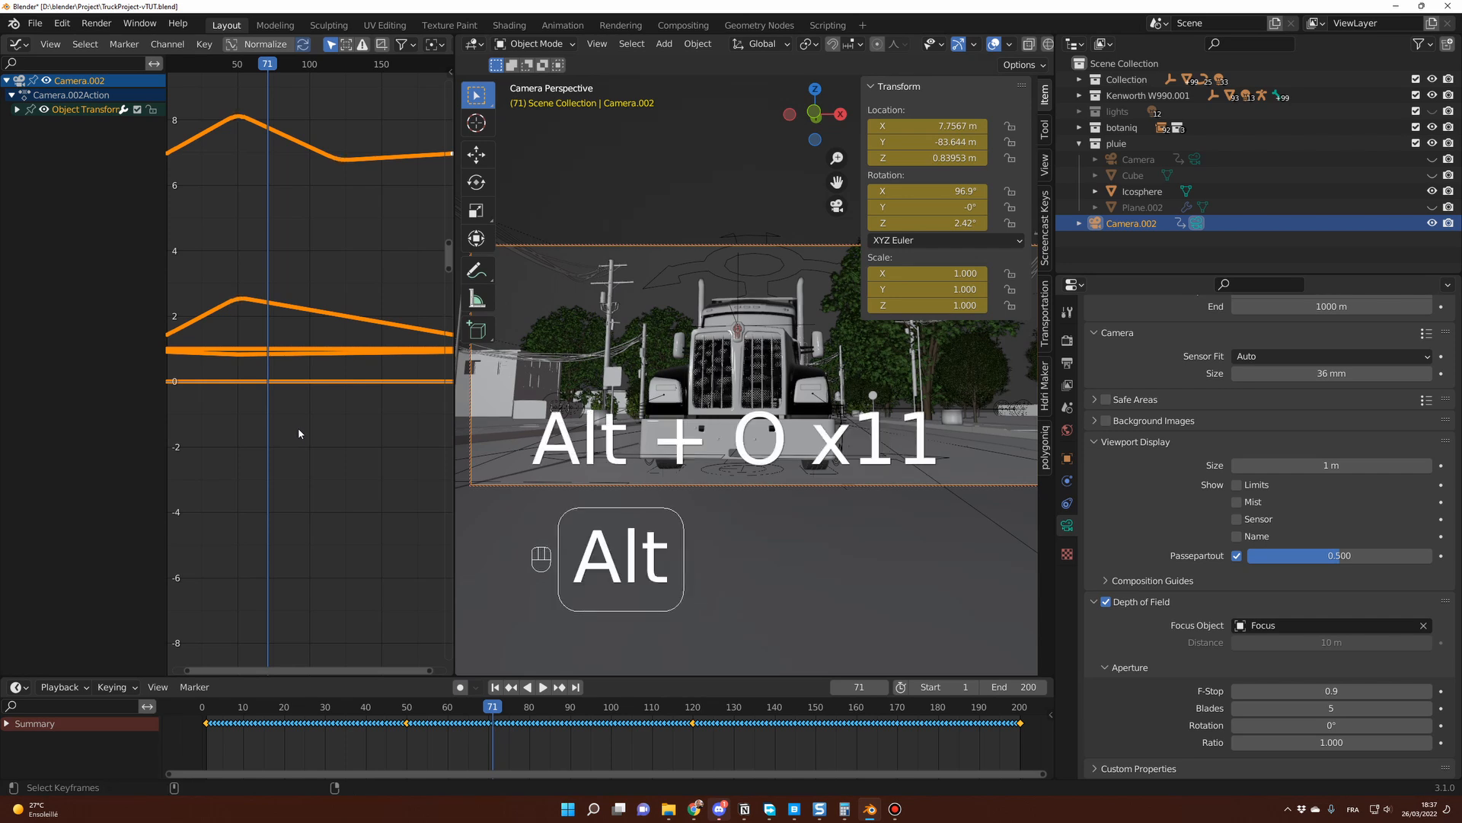
pyautogui.hotkey('alt', 'o')
pyautogui.hotkey('alt', 'o')
pyautogui.hotkey('alt', 'o')
pyautogui.hotkey('alt', 'o')
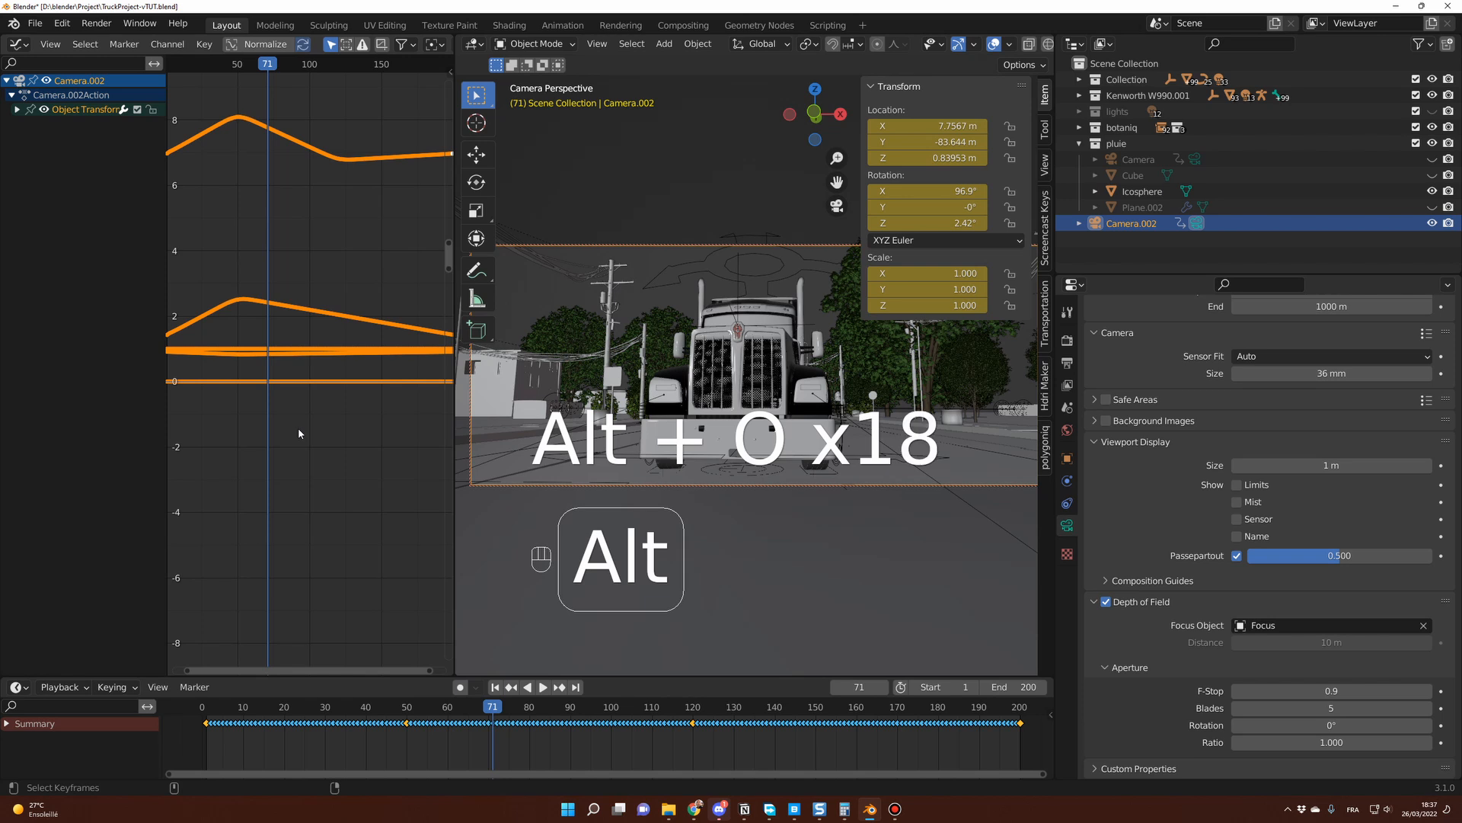
pyautogui.hotkey('alt', 'o')
pyautogui.hotkey('alt', 'o')
pyautogui.hotkey('alt', 'o')
pyautogui.hotkey('alt', 'o')
pyautogui.hotkey('alt', 'o')
pyautogui.hotkey('alt', 'o')
pyautogui.hotkey('alt', 'o')
pyautogui.hotkey('alt', 'o')
pyautogui.hotkey('alt', 'o')
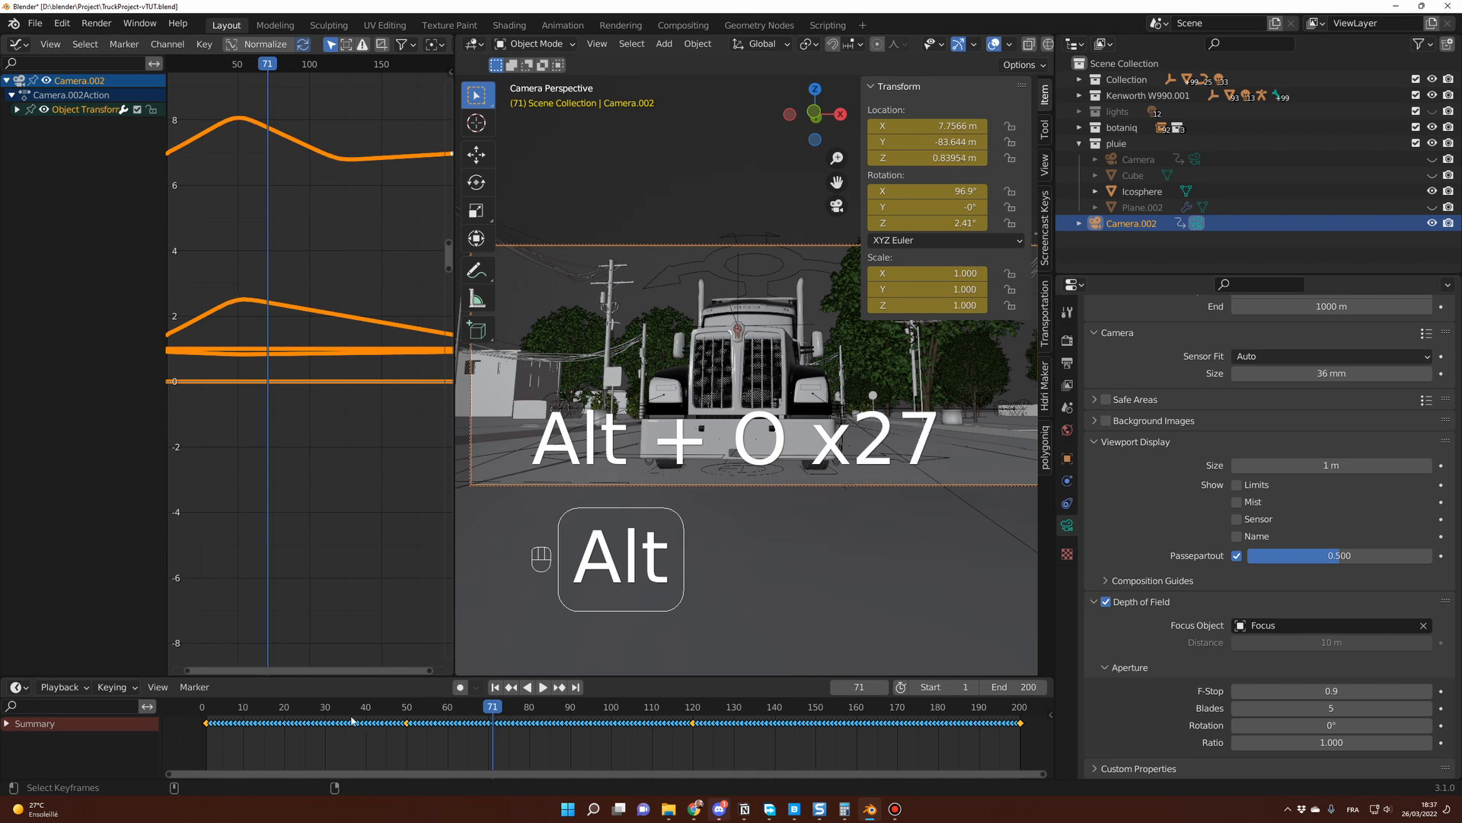
pyautogui.hotkey('alt', 'o')
pyautogui.hotkey('alt', 'o')
pyautogui.hotkey('alt', 'o')
pyautogui.hotkey('alt', 'o')
# - Play the smoothed camera animation from the start in a full-size viewport with the sidebar hidden
pyautogui.moveTo(326, 710); pyautogui.dragTo(207, 711)
pyautogui.press('space')
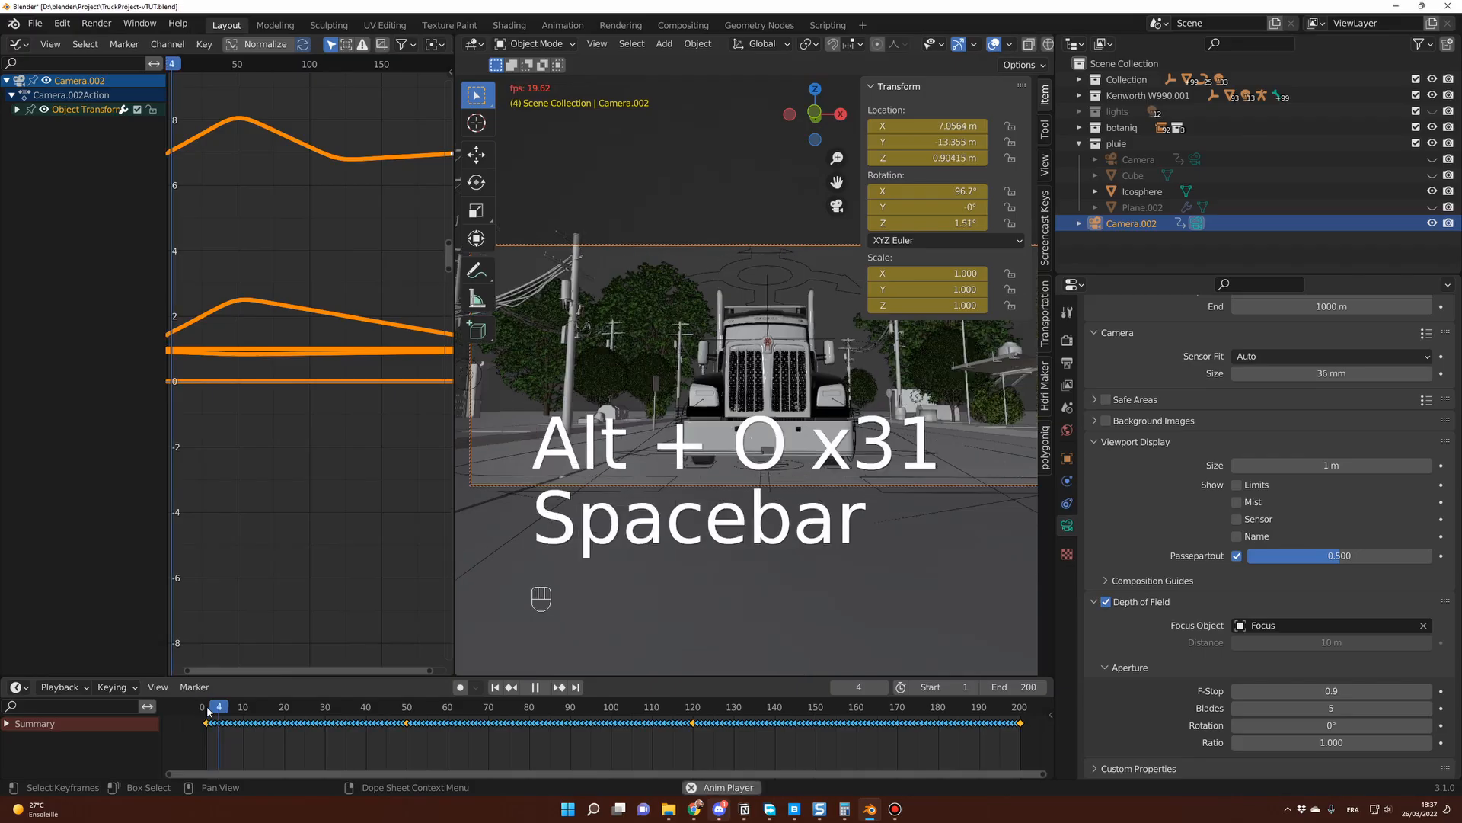
pyautogui.press('n')
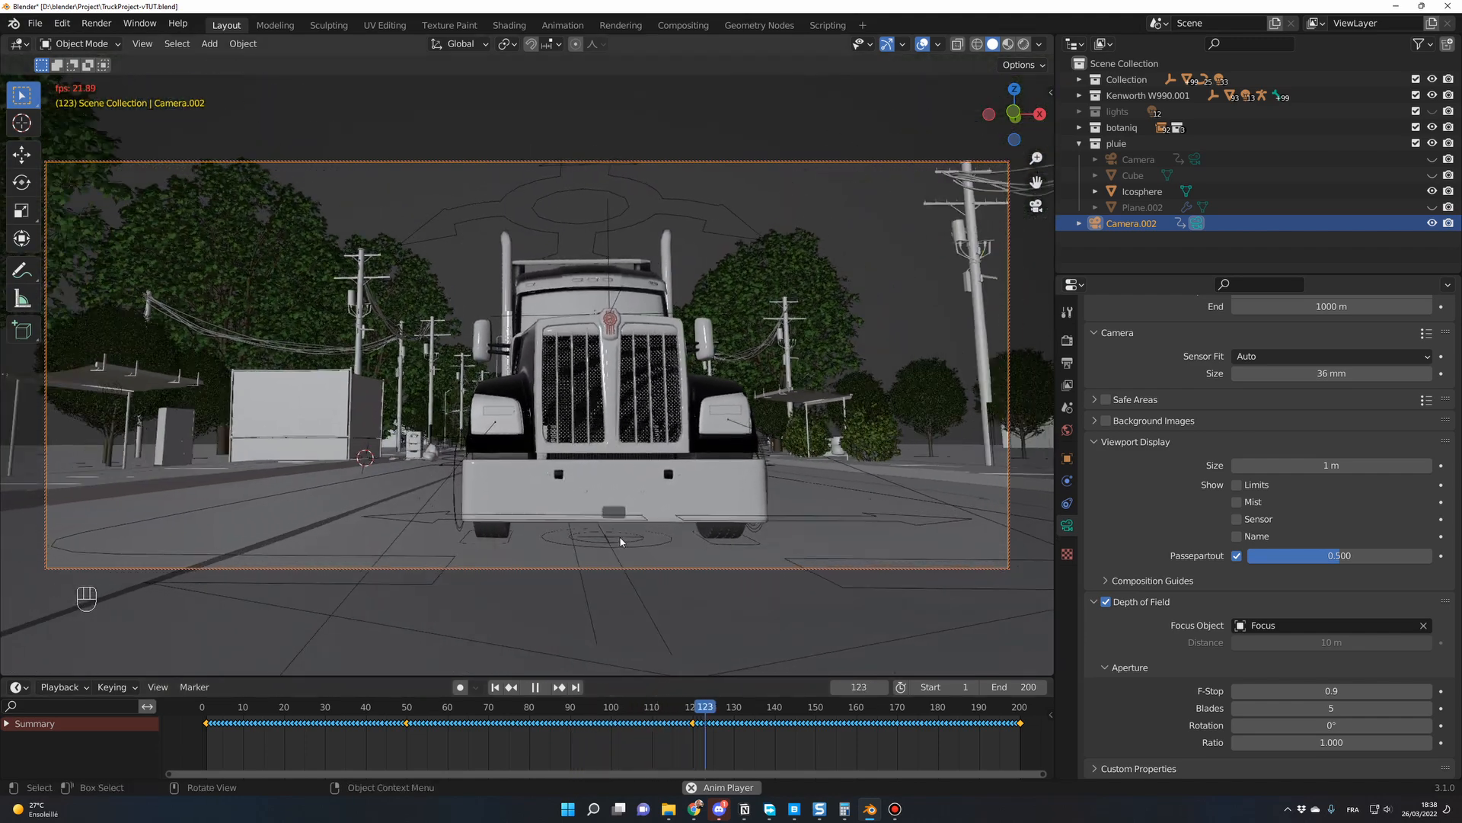
pyautogui.press('space')
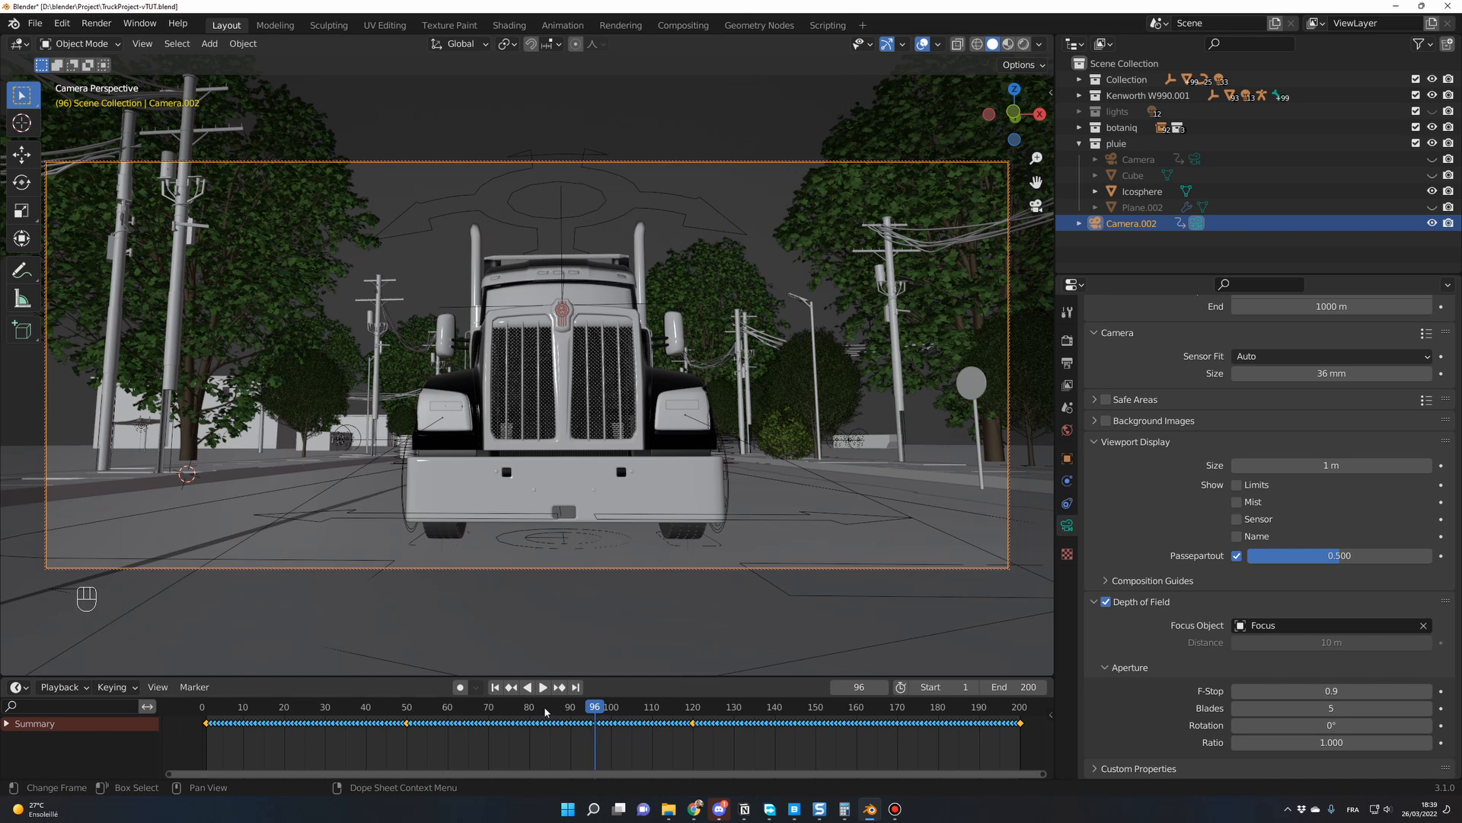
# - Move to frame 100 and set the render frame range to start at 100 and end at 200
pyautogui.click(558, 710)
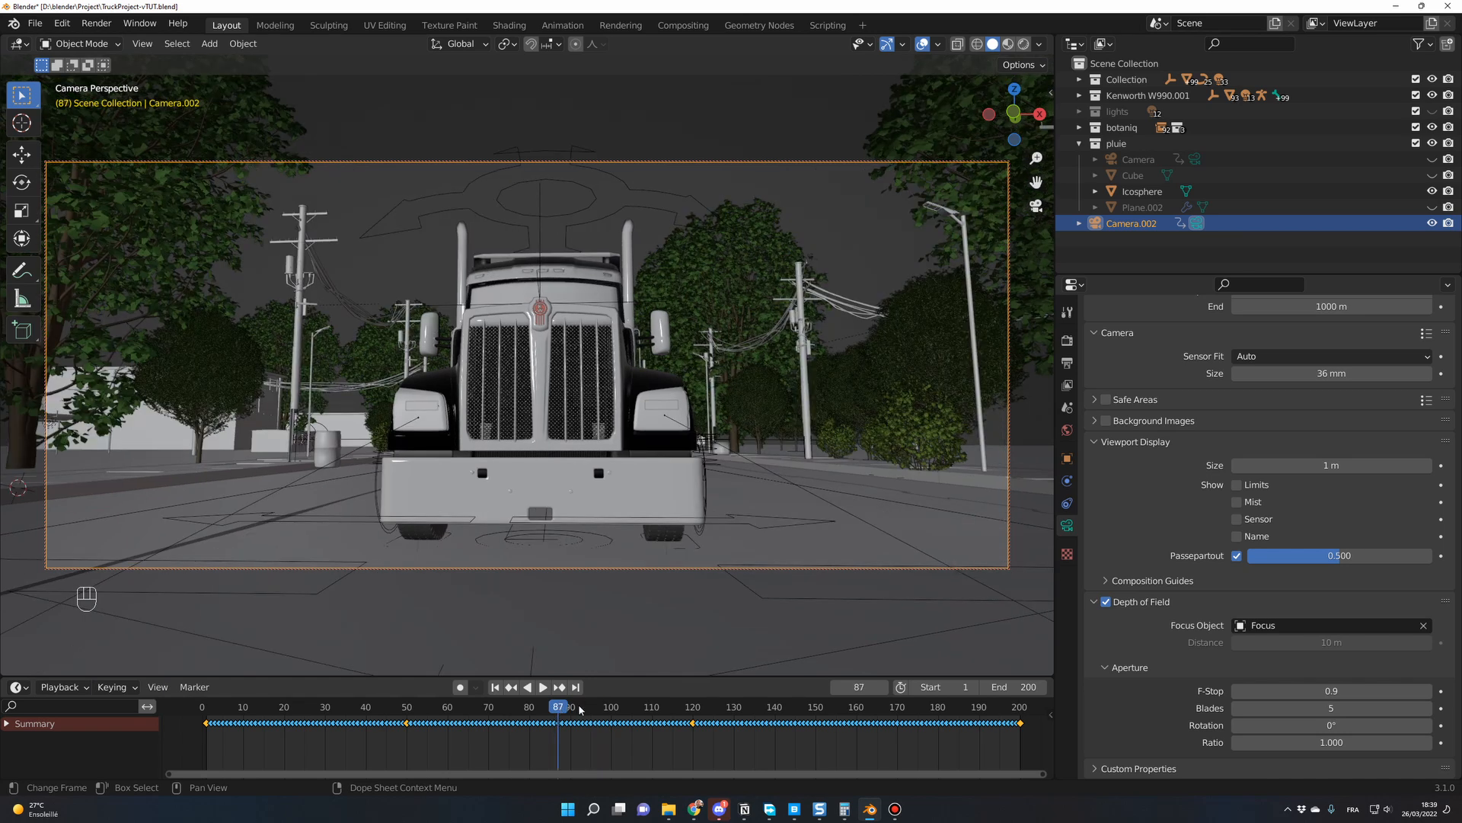
pyautogui.moveTo(580, 710); pyautogui.dragTo(611, 711)
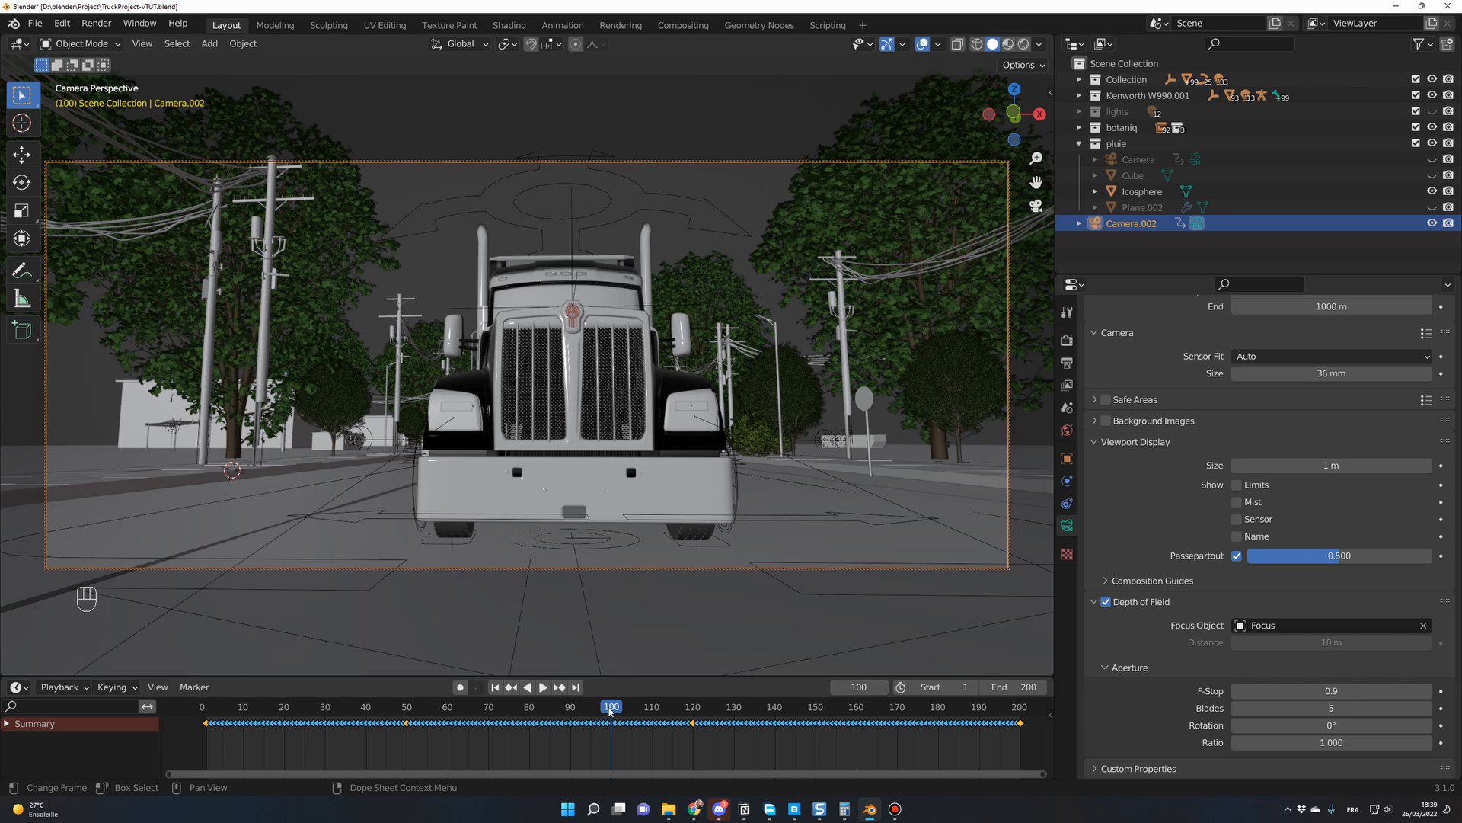
pyautogui.click(1067, 364)
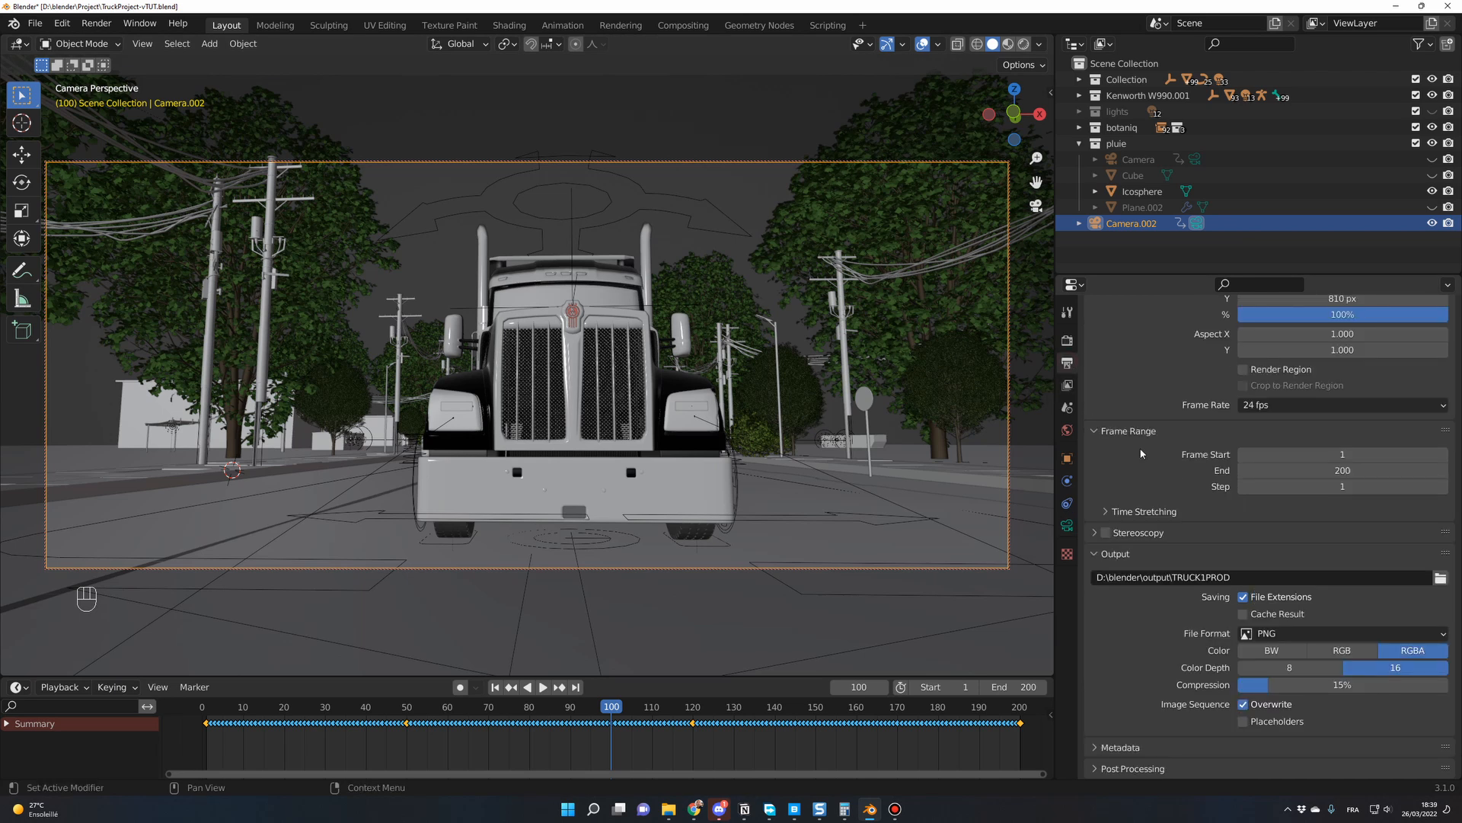
pyautogui.click(1279, 452)
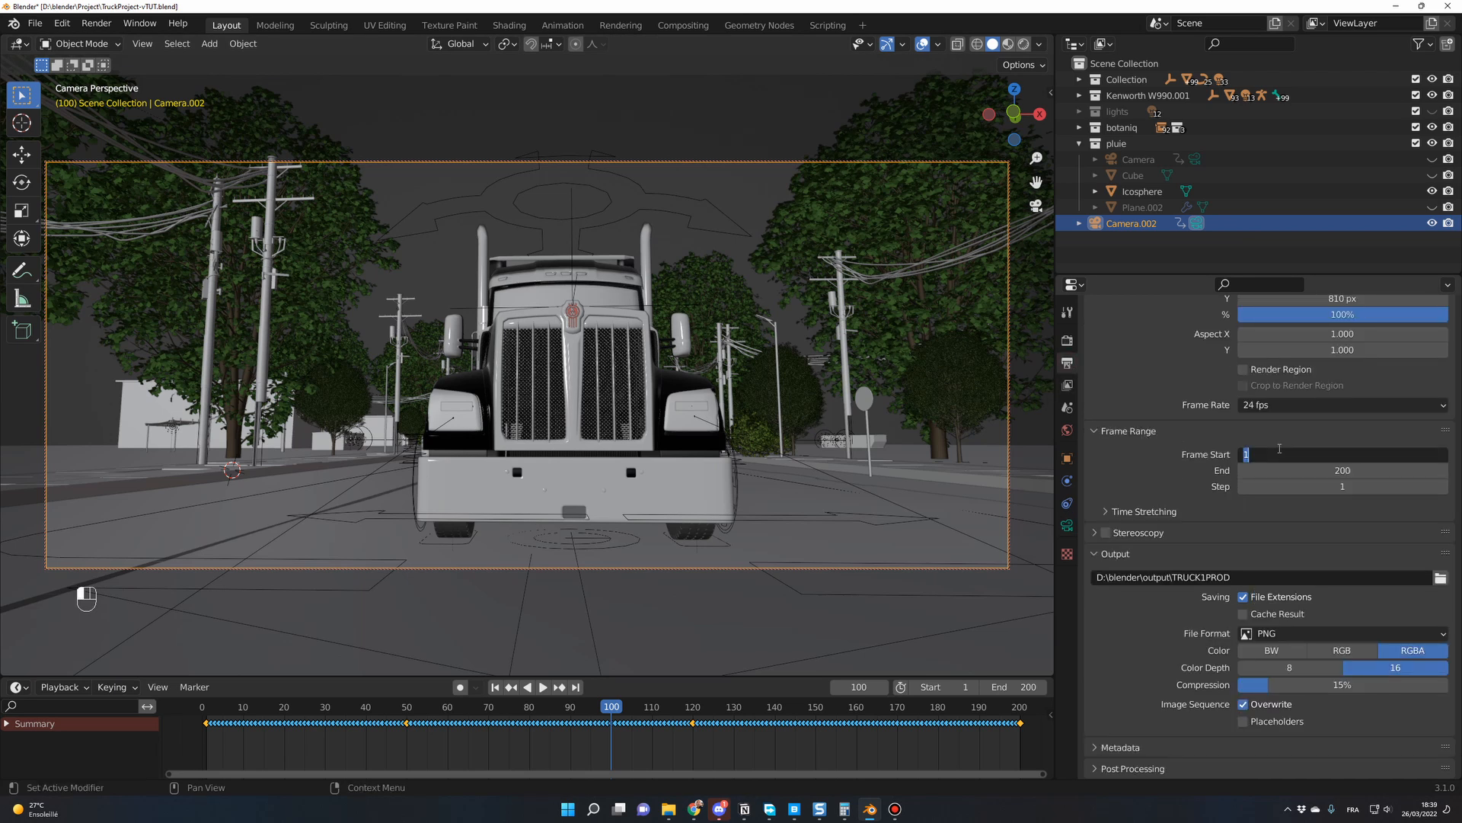
pyautogui.write('100')
pyautogui.press('Return')
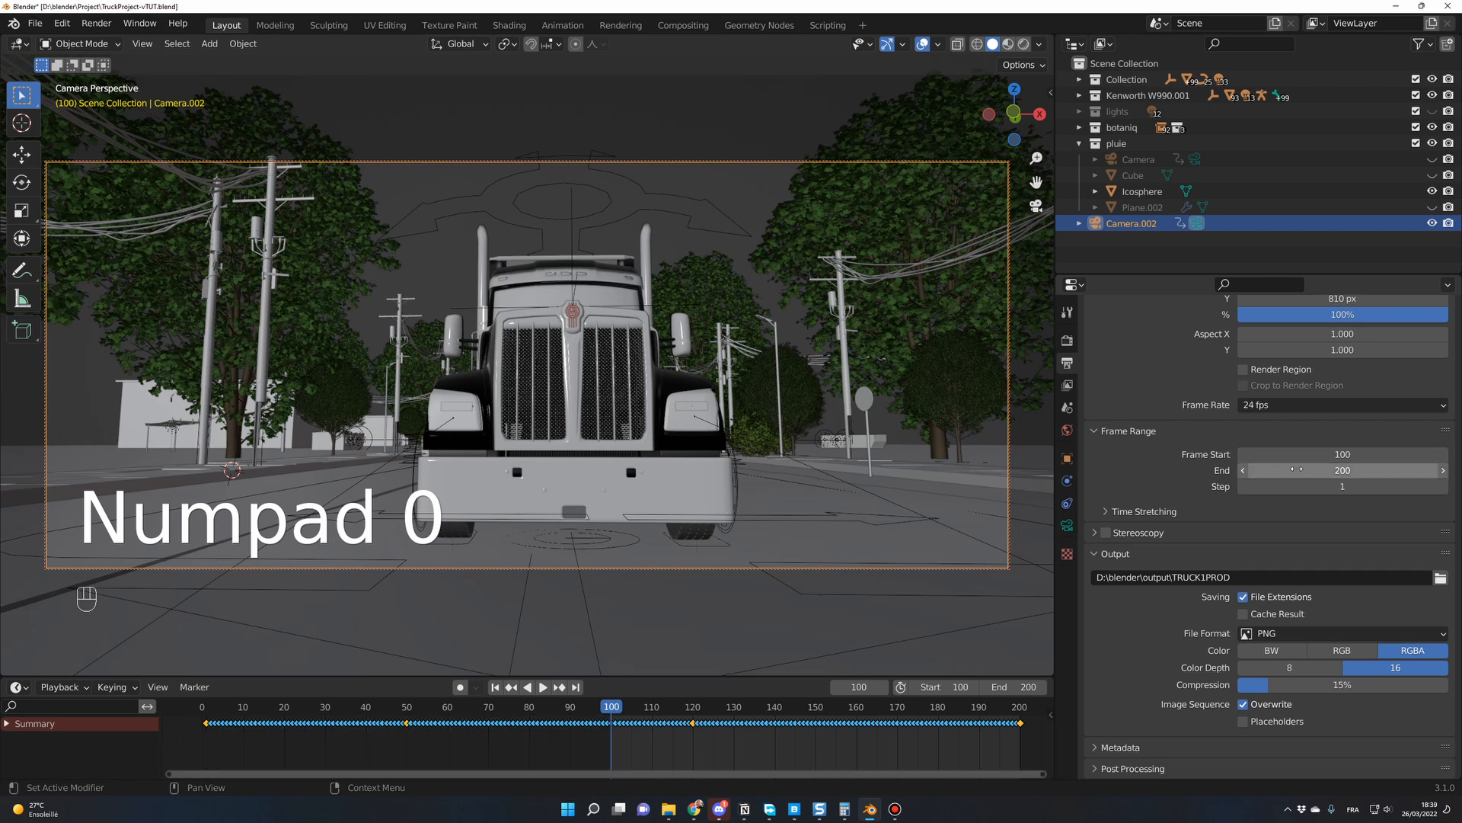
pyautogui.click(1298, 469)
pyautogui.write('200')
pyautogui.press('Return')
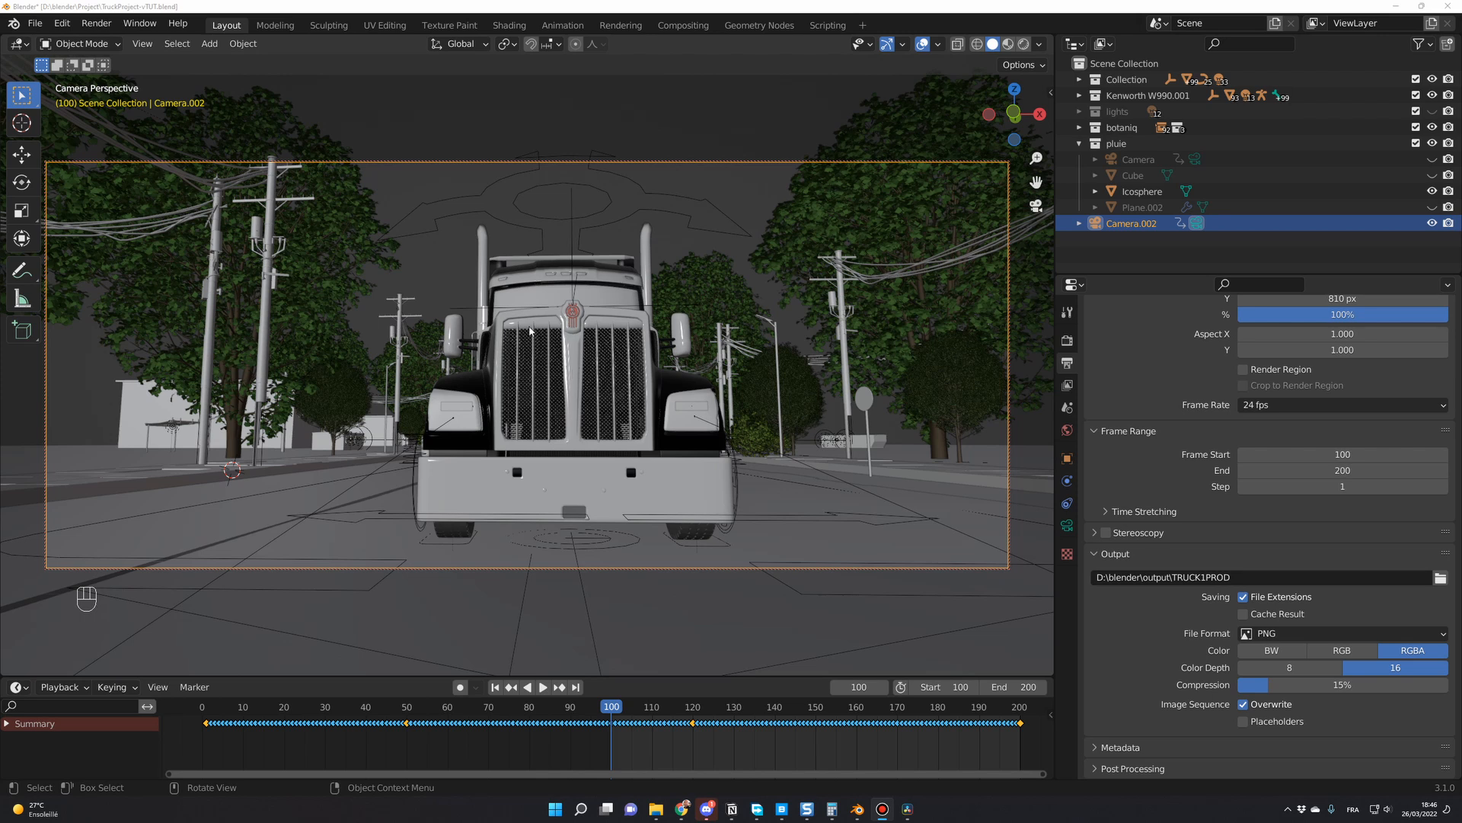
pyautogui.click(35, 23)
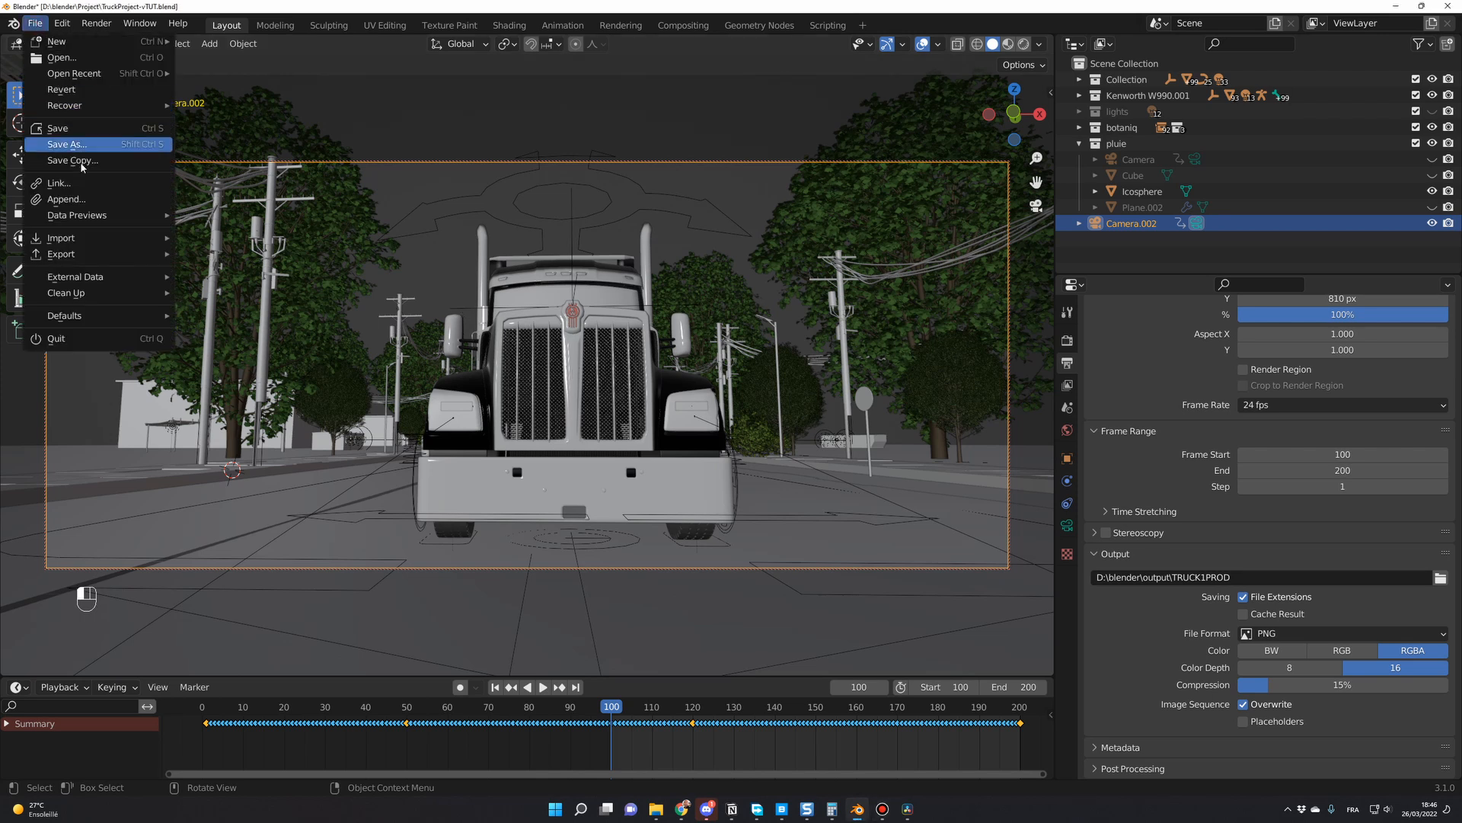
pyautogui.click(67, 144)
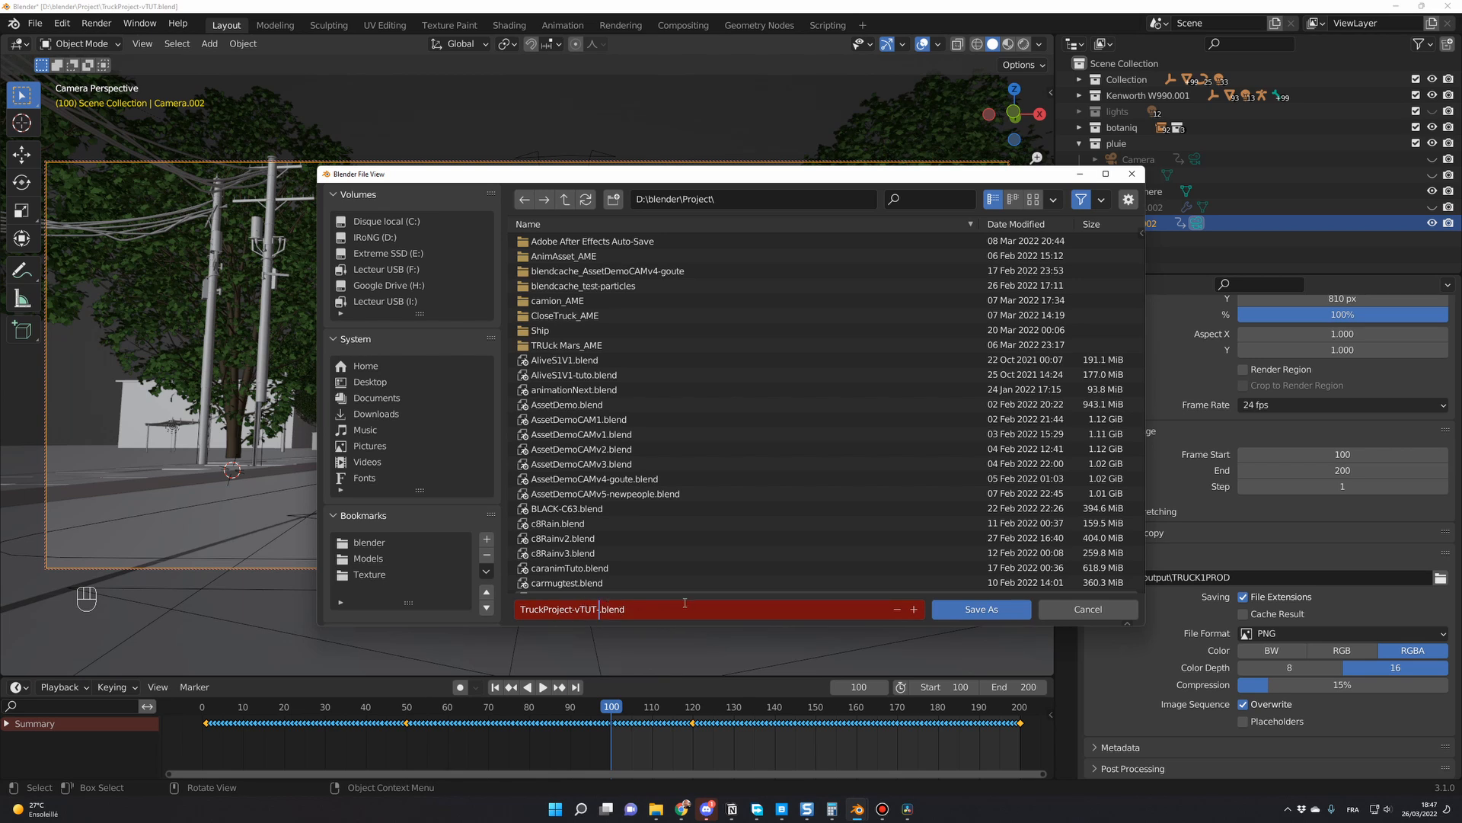
pyautogui.write('-CLOSEUP')
pyautogui.click(1086, 609)
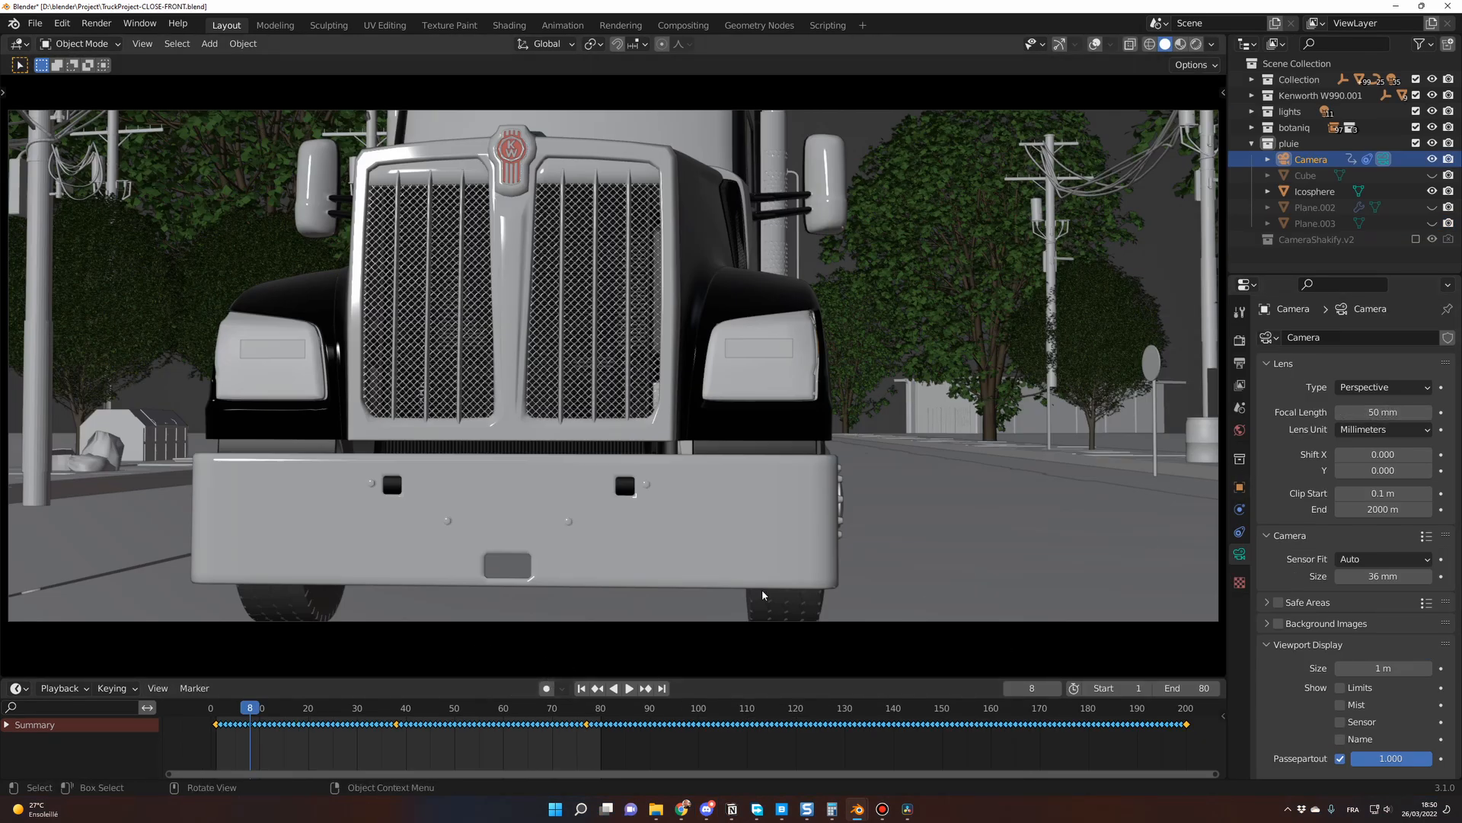
# - Play and scrub the front close-up shot in TruckProject-CLOSE-FRONT.blend to examine its camera movement
pyautogui.click(223, 709)
pyautogui.press('space')
pyautogui.moveTo(228, 711); pyautogui.dragTo(388, 720)
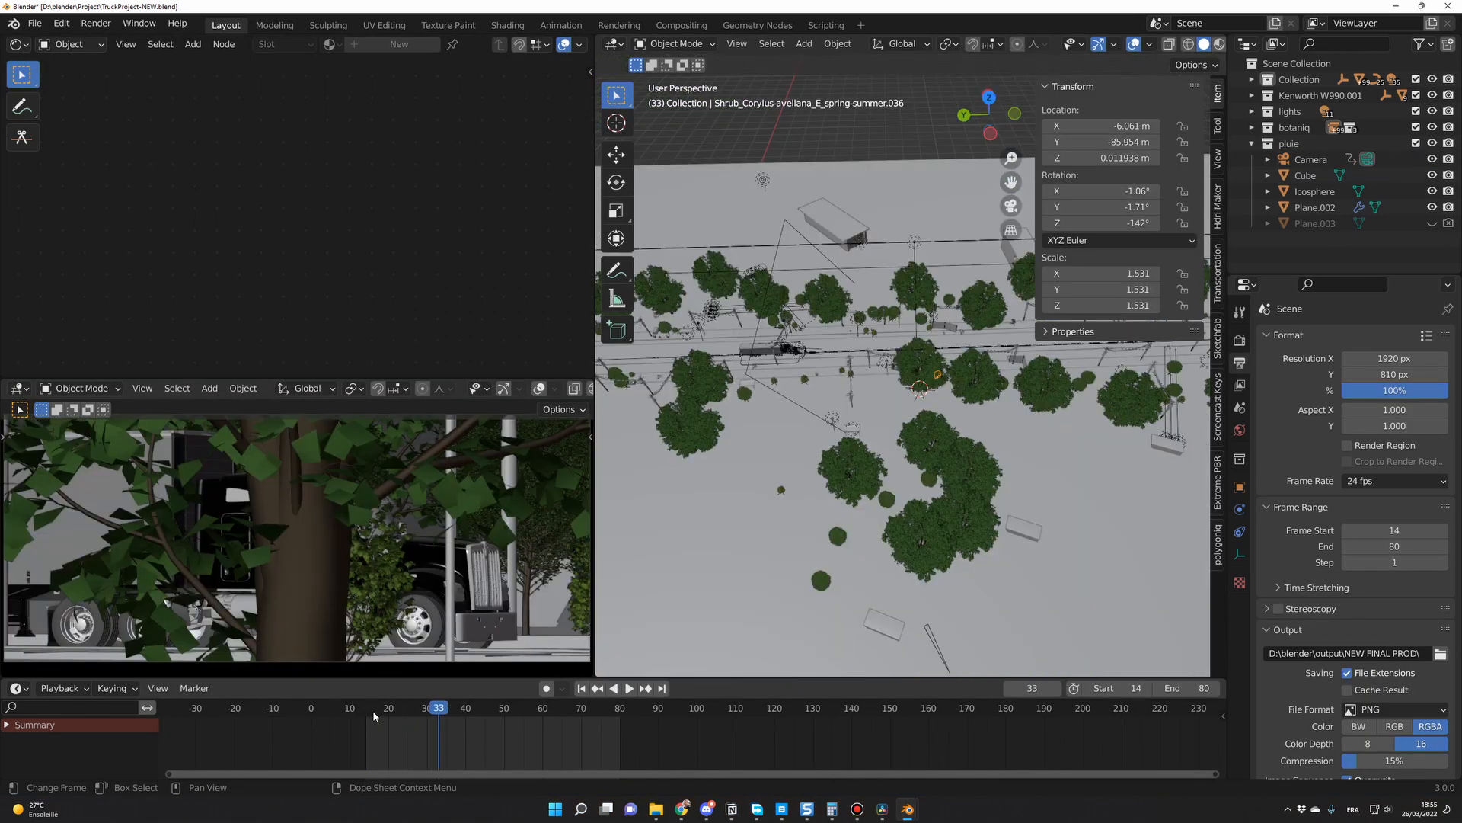
# - Scrub the side-view shot in TruckProject-NEW.blend and examine how the trees are placed around the road
pyautogui.hotkey('shift', 'Left')
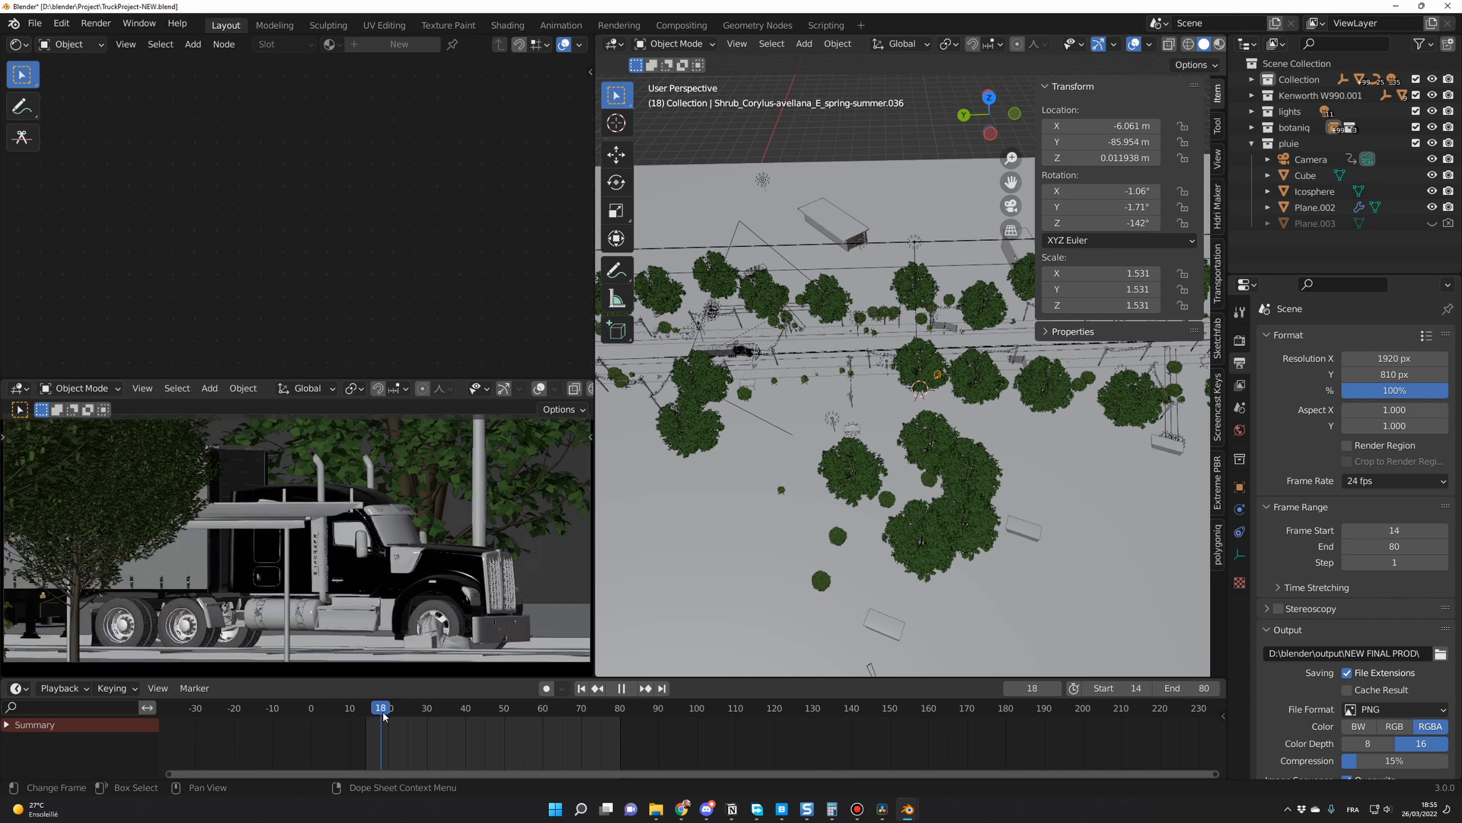
pyautogui.press('space')
pyautogui.moveTo(387, 708)
pyautogui.mouseDown()
pyautogui.moveTo(400, 708)
pyautogui.moveTo(369, 708)
pyautogui.mouseUp()
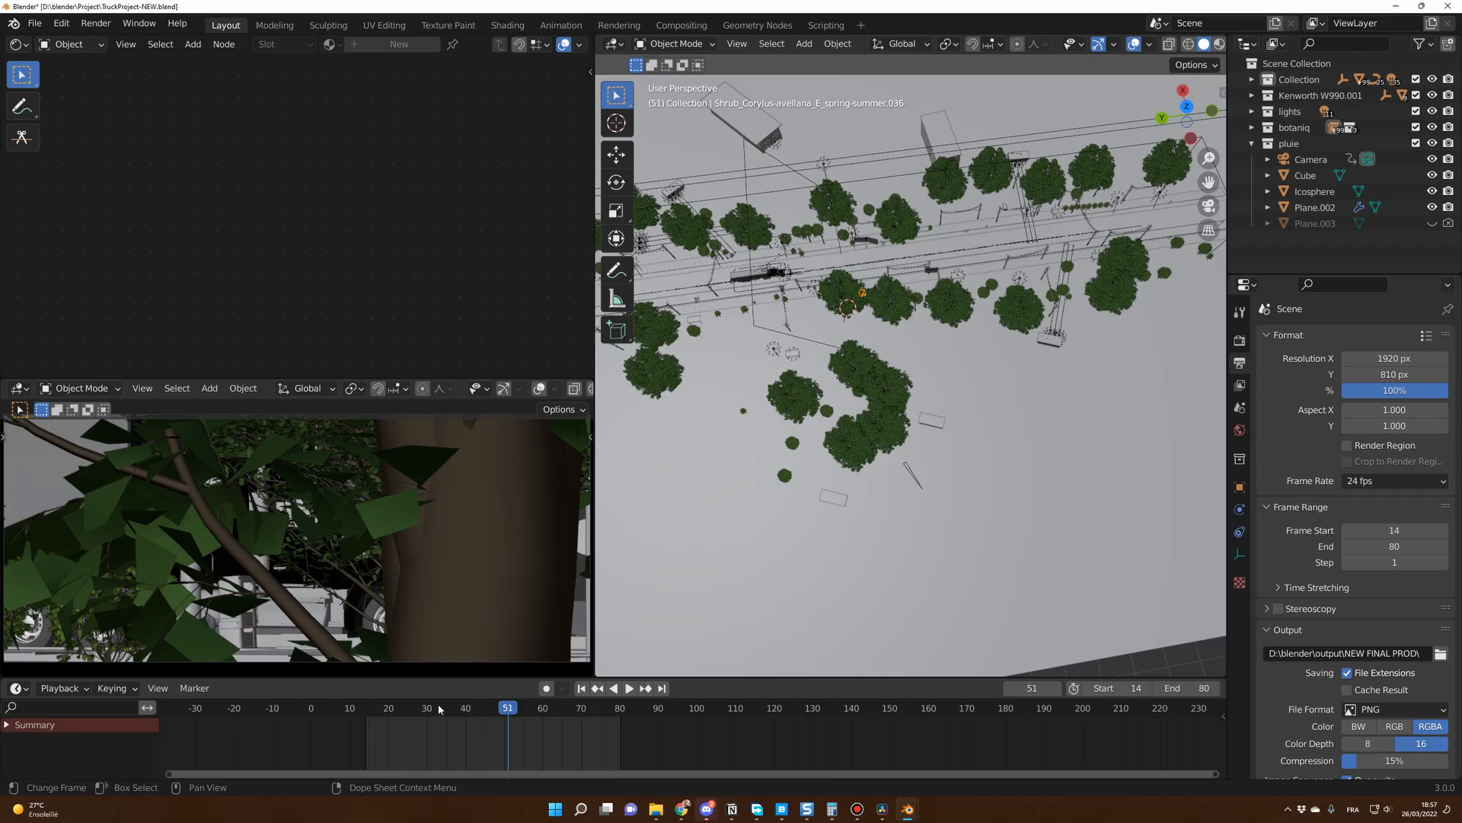
pyautogui.moveTo(497, 716); pyautogui.dragTo(621, 716)
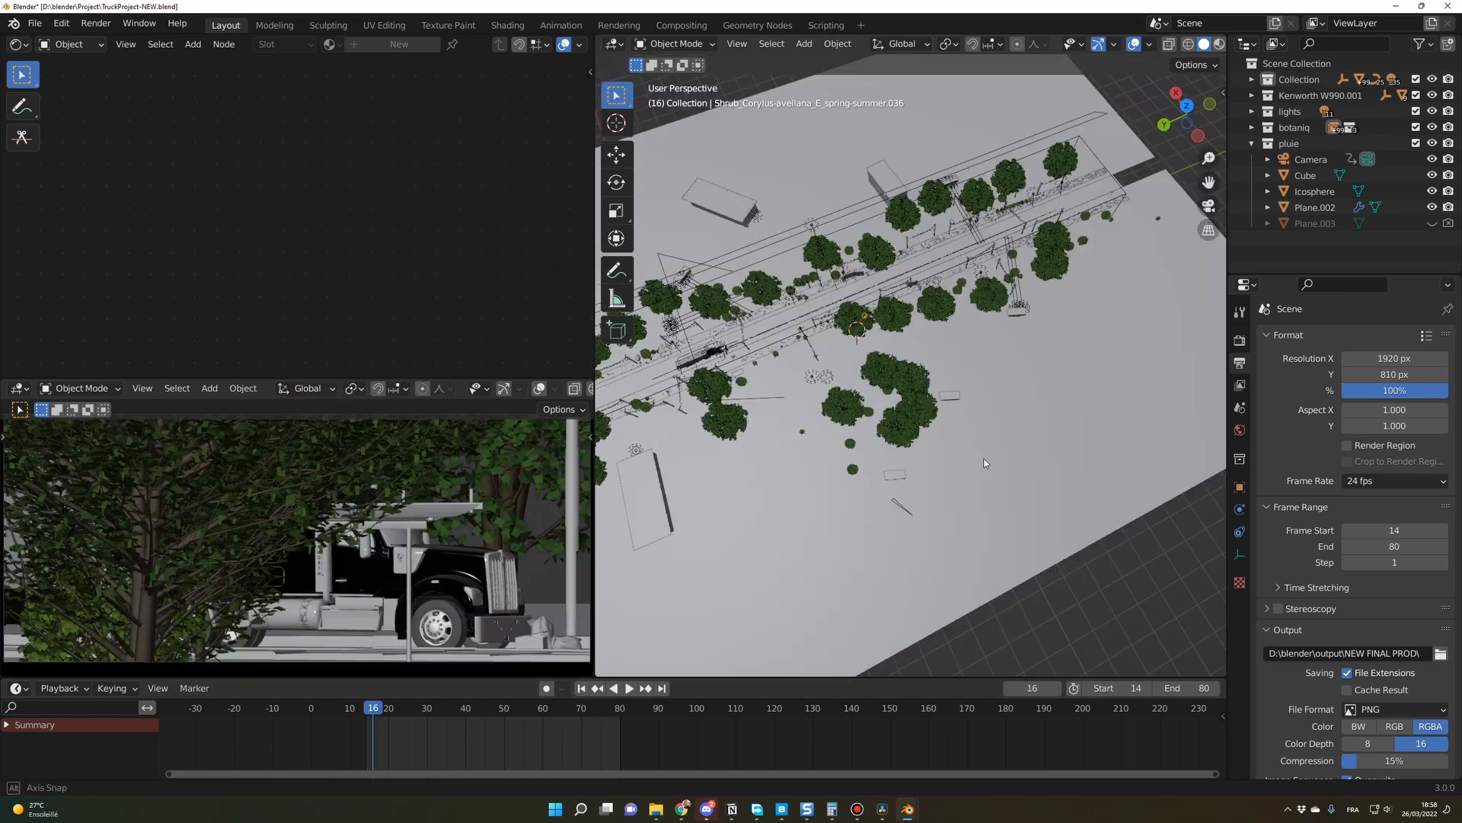
pyautogui.moveTo(948, 457); pyautogui.dragTo(981, 465, button='middle')
pyautogui.scroll(3, 880, 480)
pyautogui.scroll(-3, 876, 442)
pyautogui.moveTo(837, 416); pyautogui.dragTo(857, 454, button='middle')
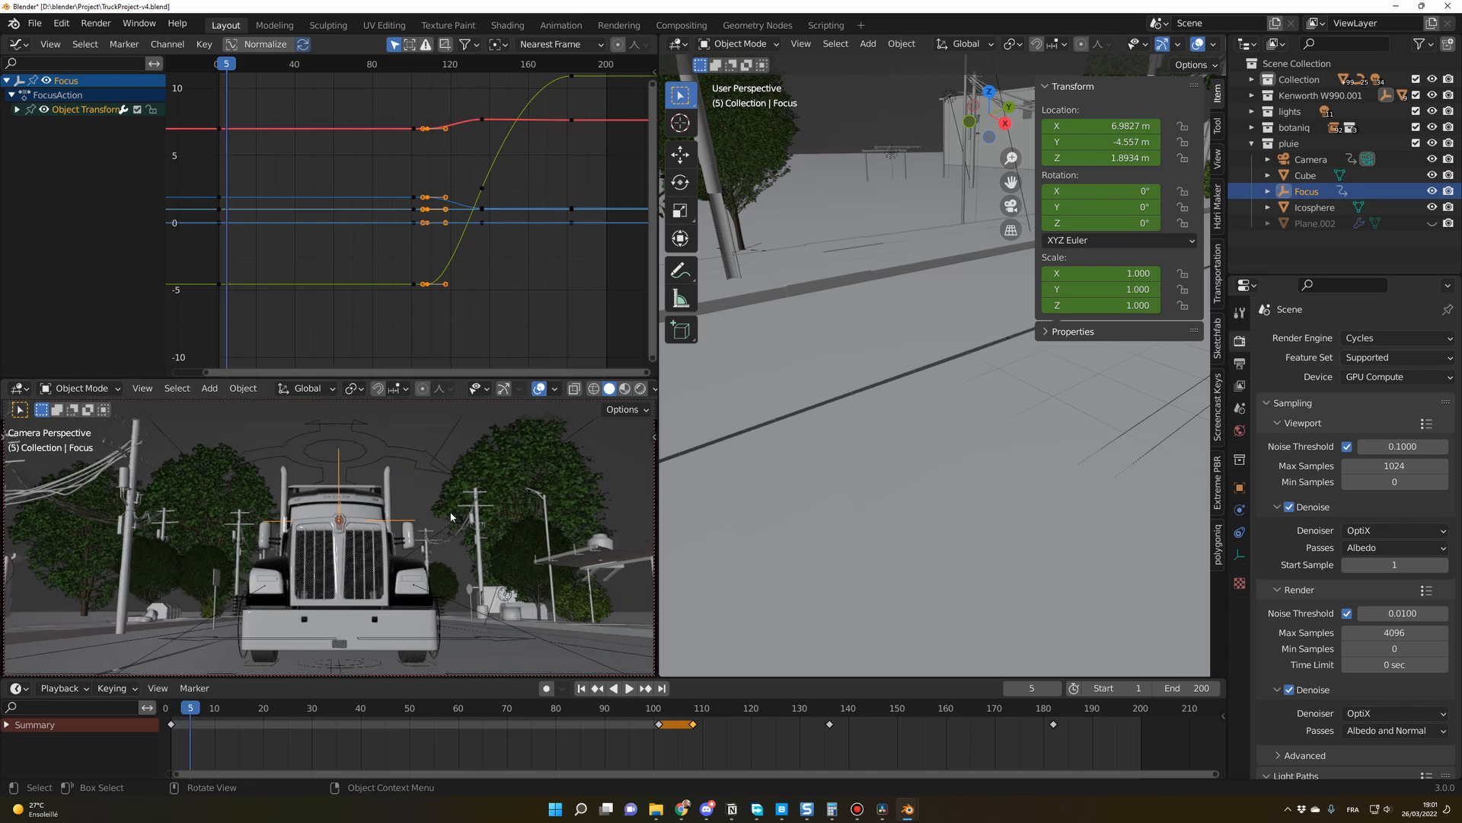
# - Play and scrub the TruckProject-v4.blend animation past frame 140 to examine the Focus empty's movement in the camera view
pyautogui.press('space')
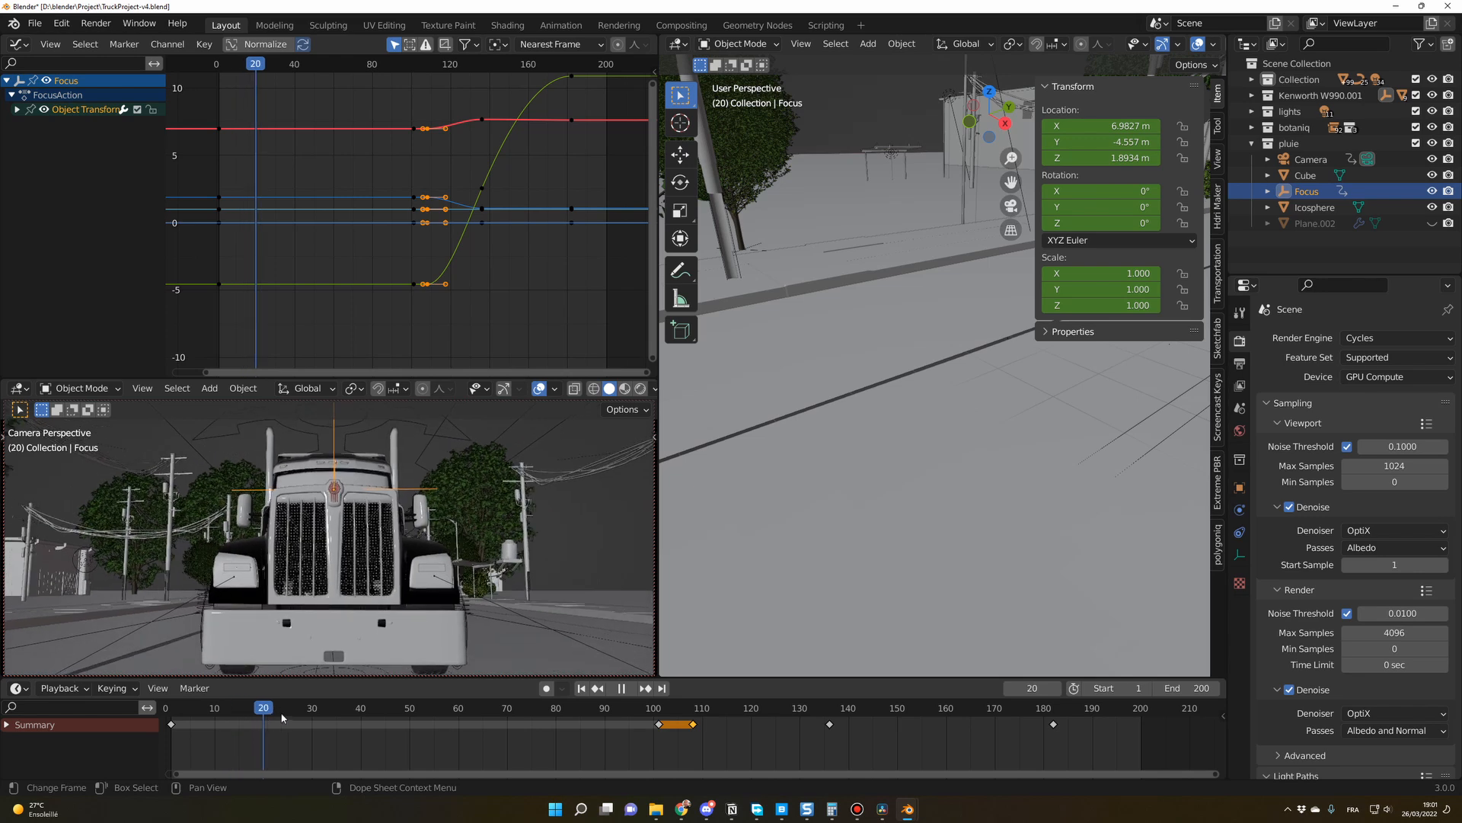
pyautogui.moveTo(325, 716); pyautogui.dragTo(883, 724)
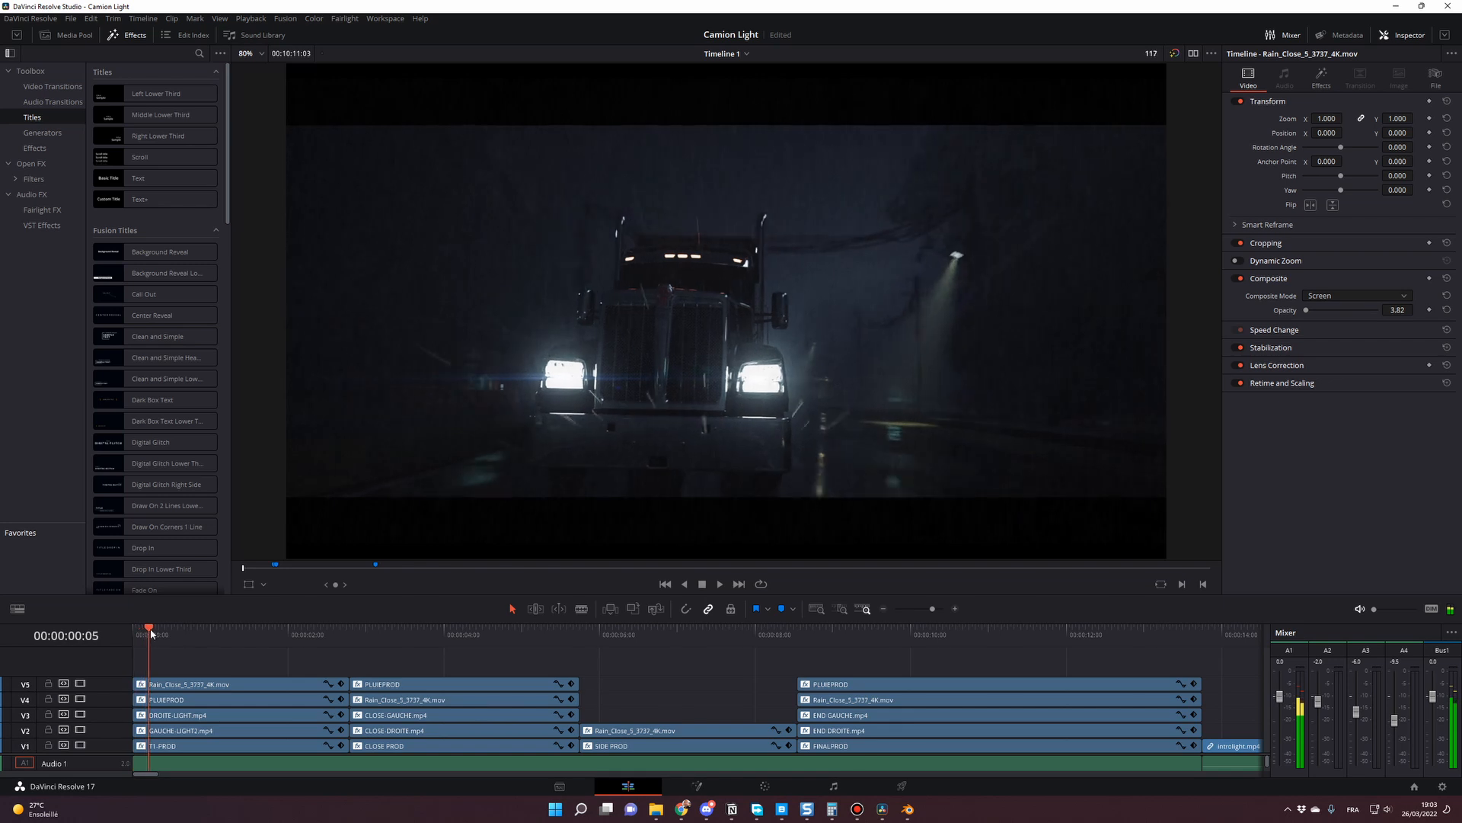
# - Switch to DaVinci Resolve and scrub through the Camion Light timeline to review the composited truck shots
pyautogui.moveTo(177, 637); pyautogui.dragTo(1033, 676)
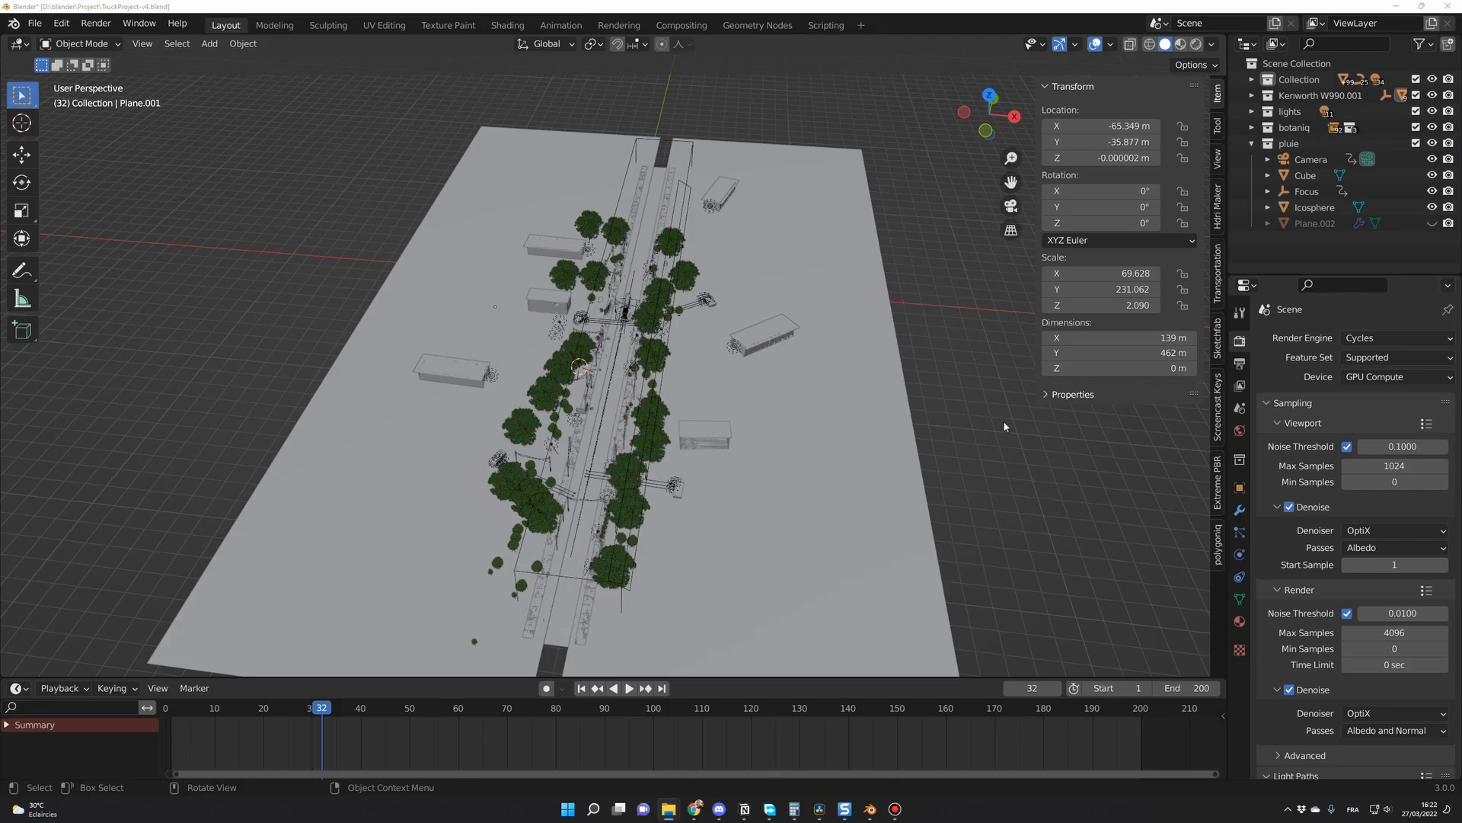
# - Add a plane mesh to the scene and move it above the road in front of the truck
pyautogui.moveTo(1003, 420); pyautogui.dragTo(959, 453, button='middle')
pyautogui.hotkey('shift', 'a')
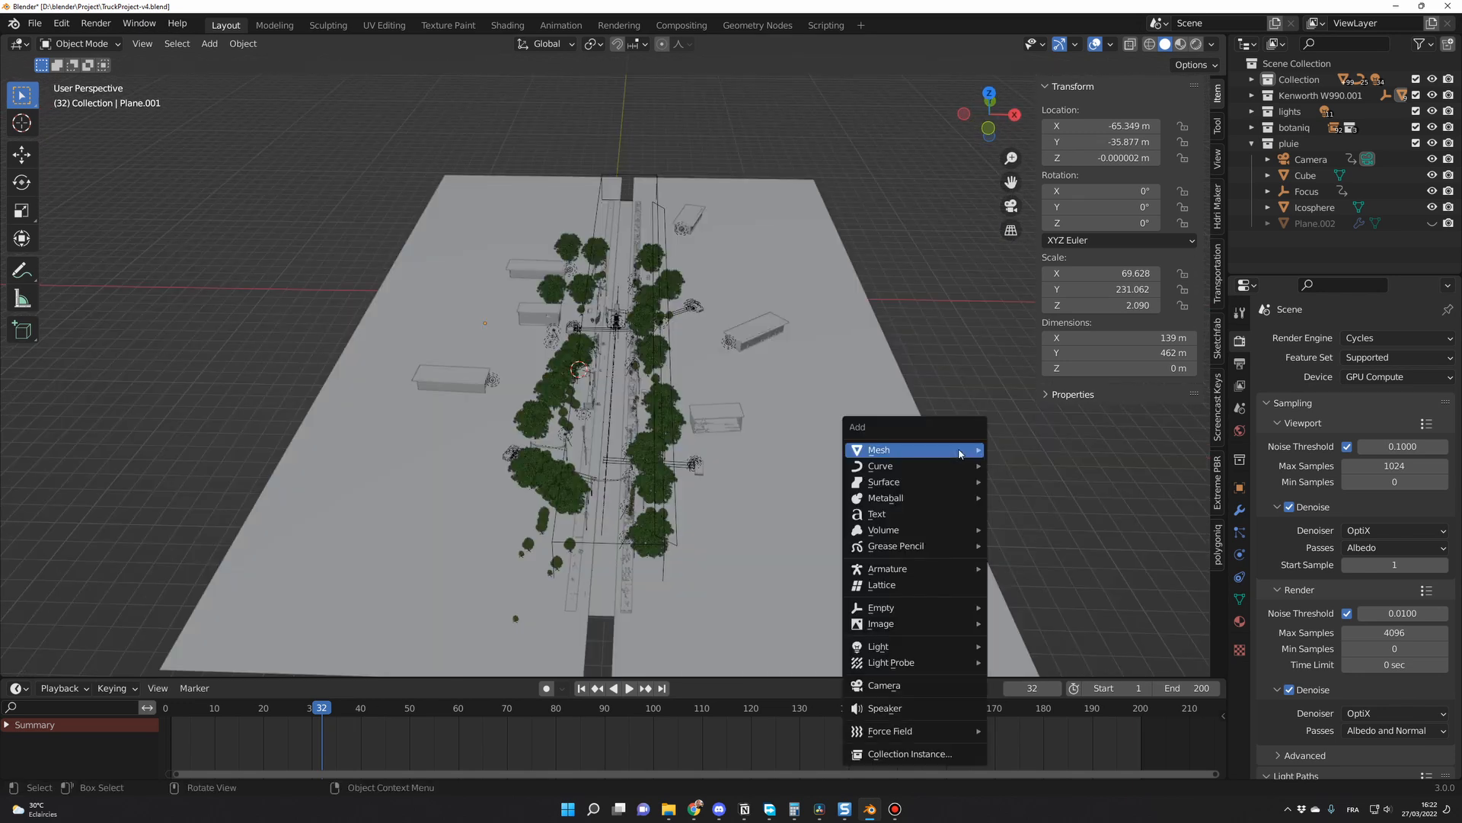
pyautogui.moveTo(959, 450)
pyautogui.click(1048, 451)
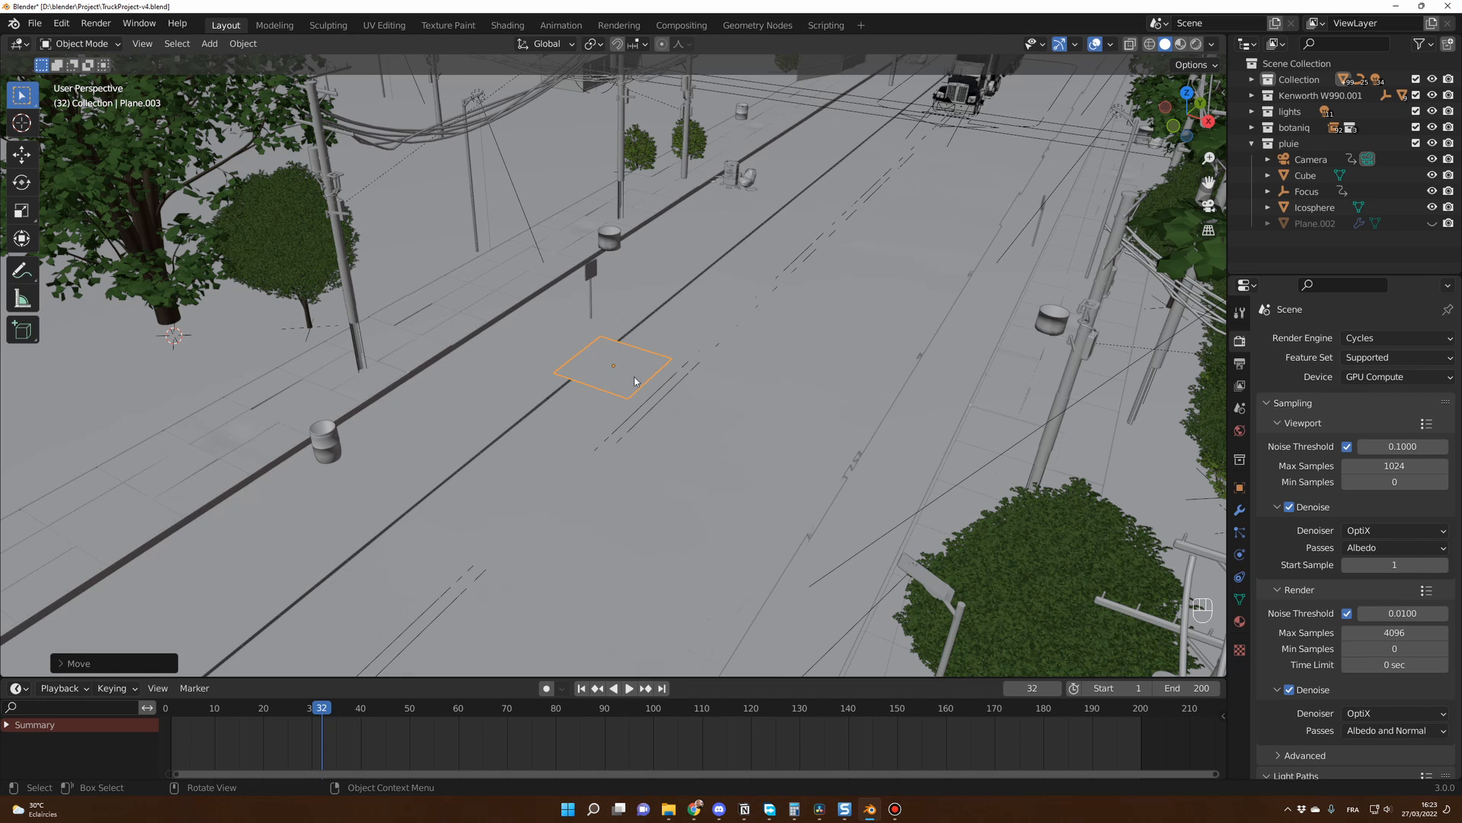
pyautogui.scroll(-3, 635, 385)
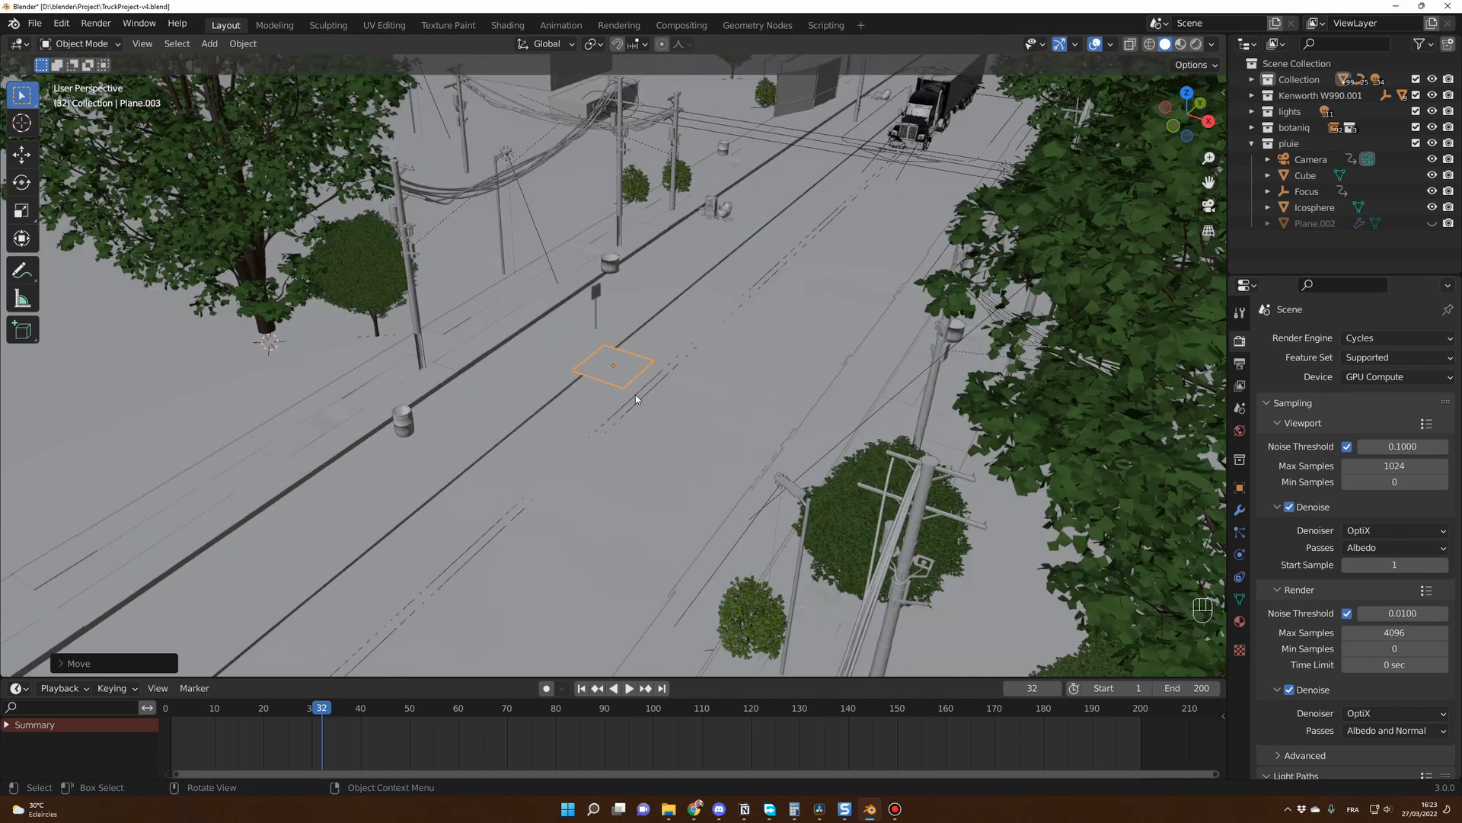
# - Set the new plane's dimensions to 70 m in X and 40 m in Y
pyautogui.press('n')
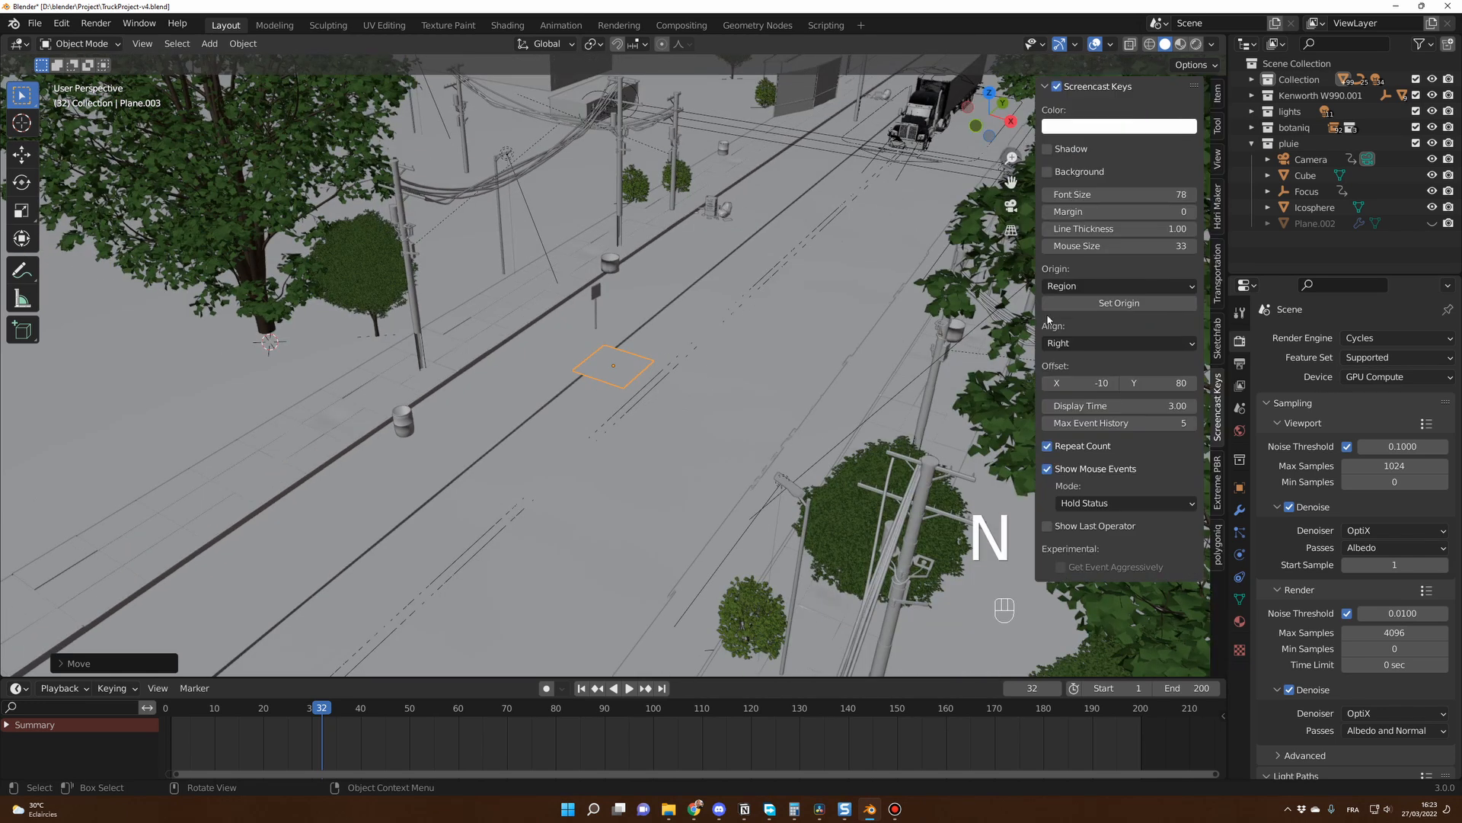
pyautogui.click(1217, 95)
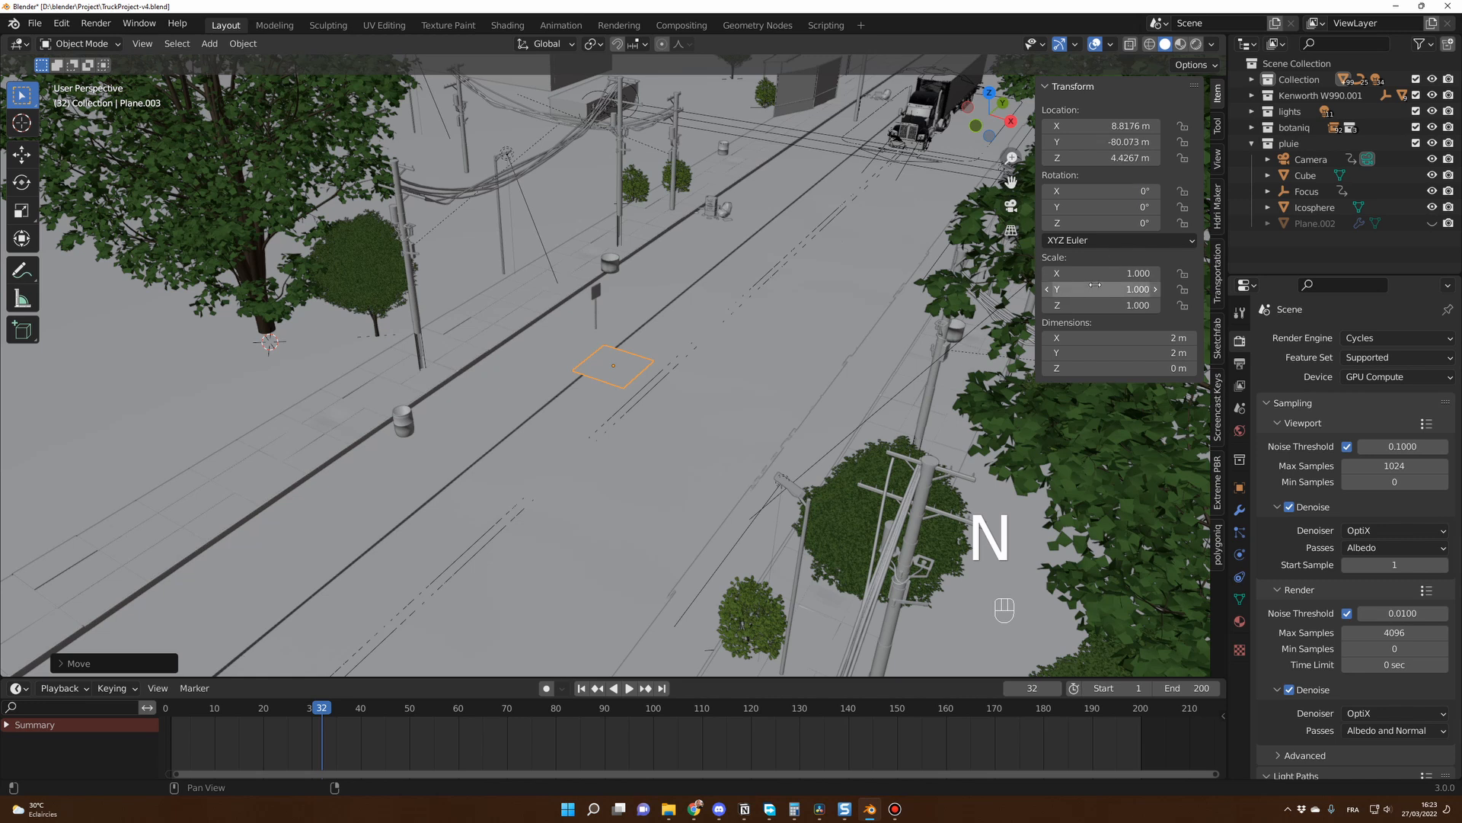
pyautogui.click(1098, 339)
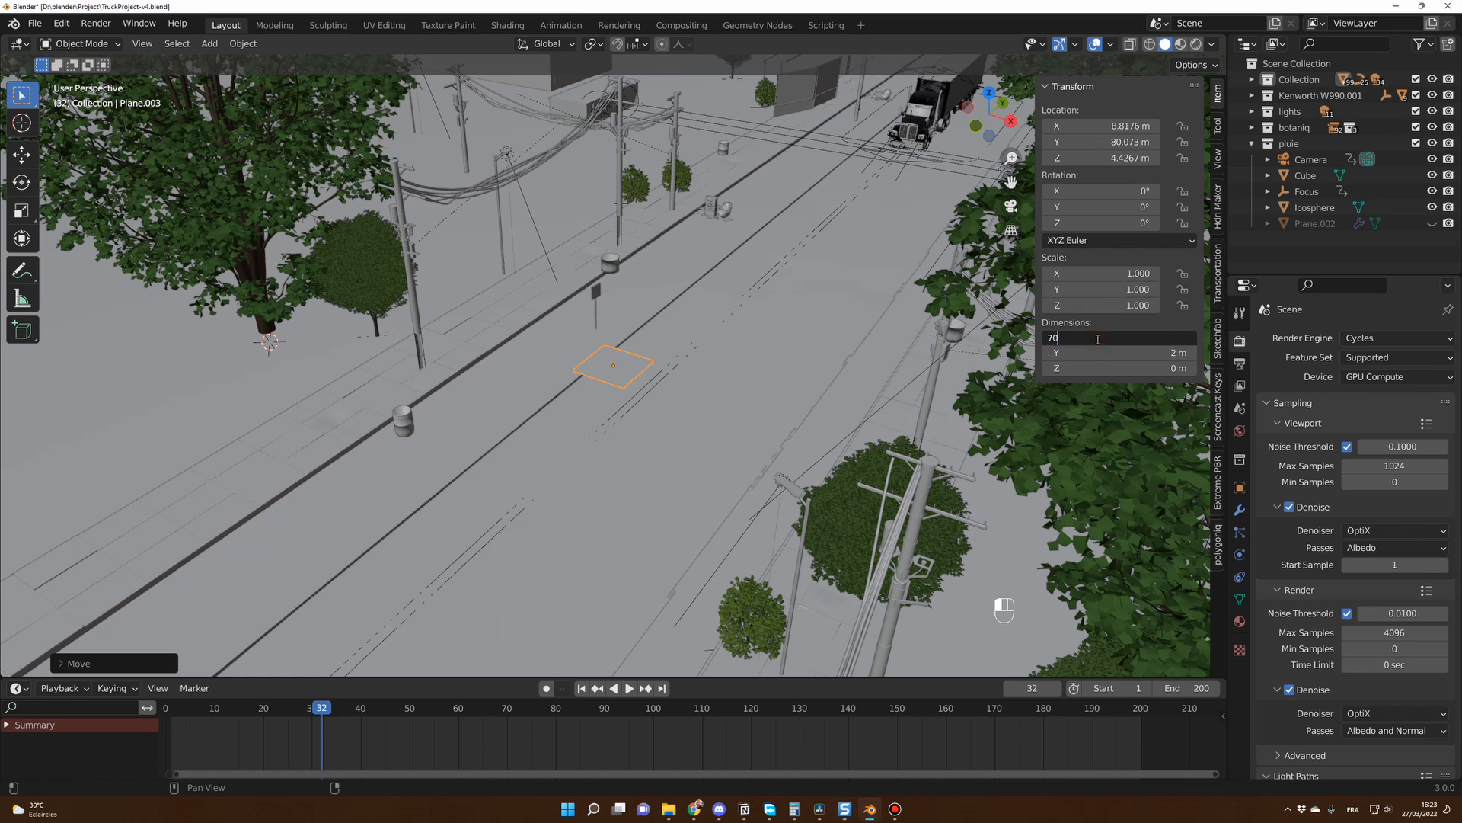
pyautogui.press('Return')
pyautogui.click(1099, 353)
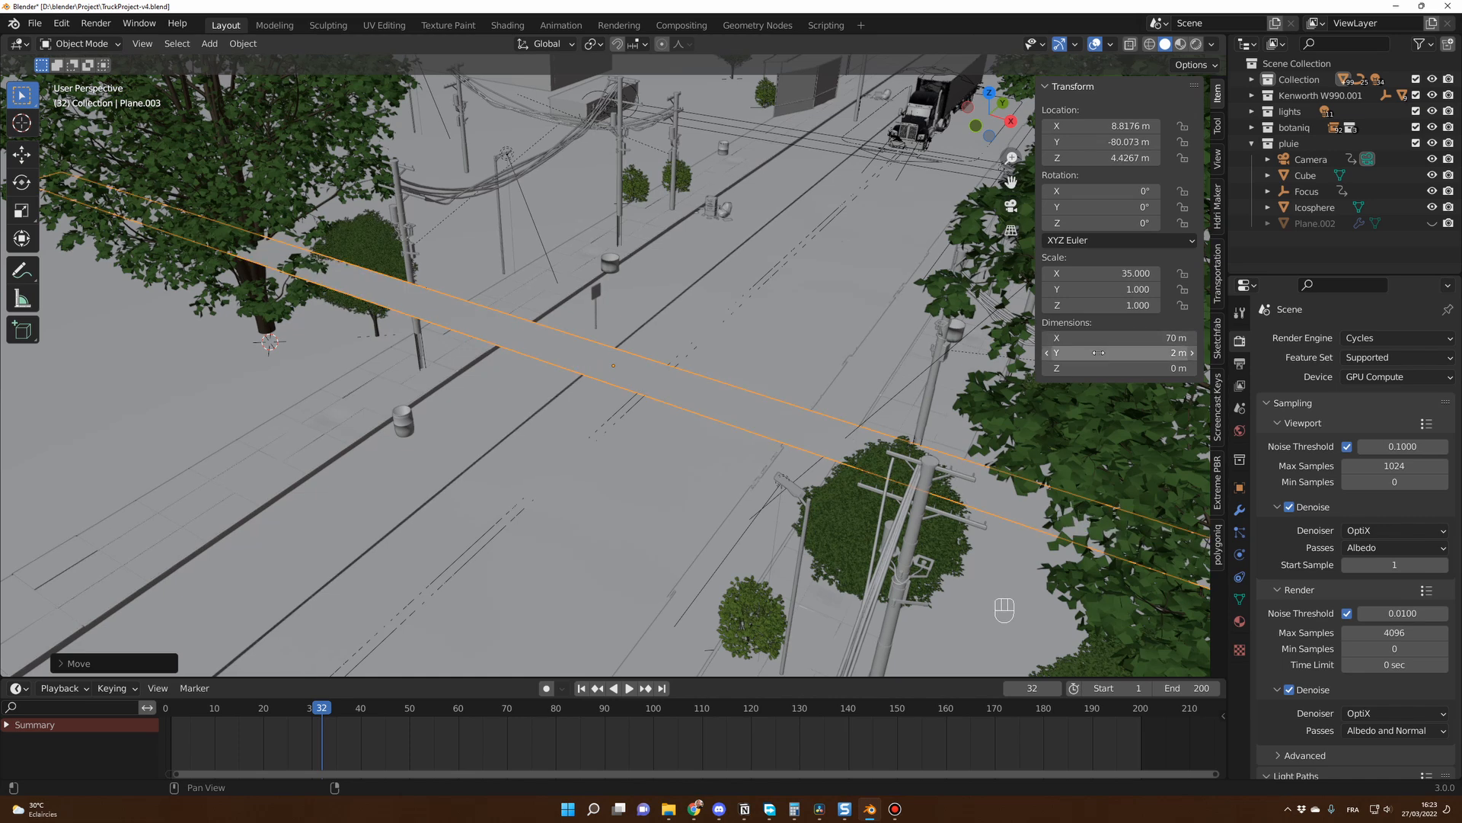
pyautogui.write('40')
pyautogui.press('Return')
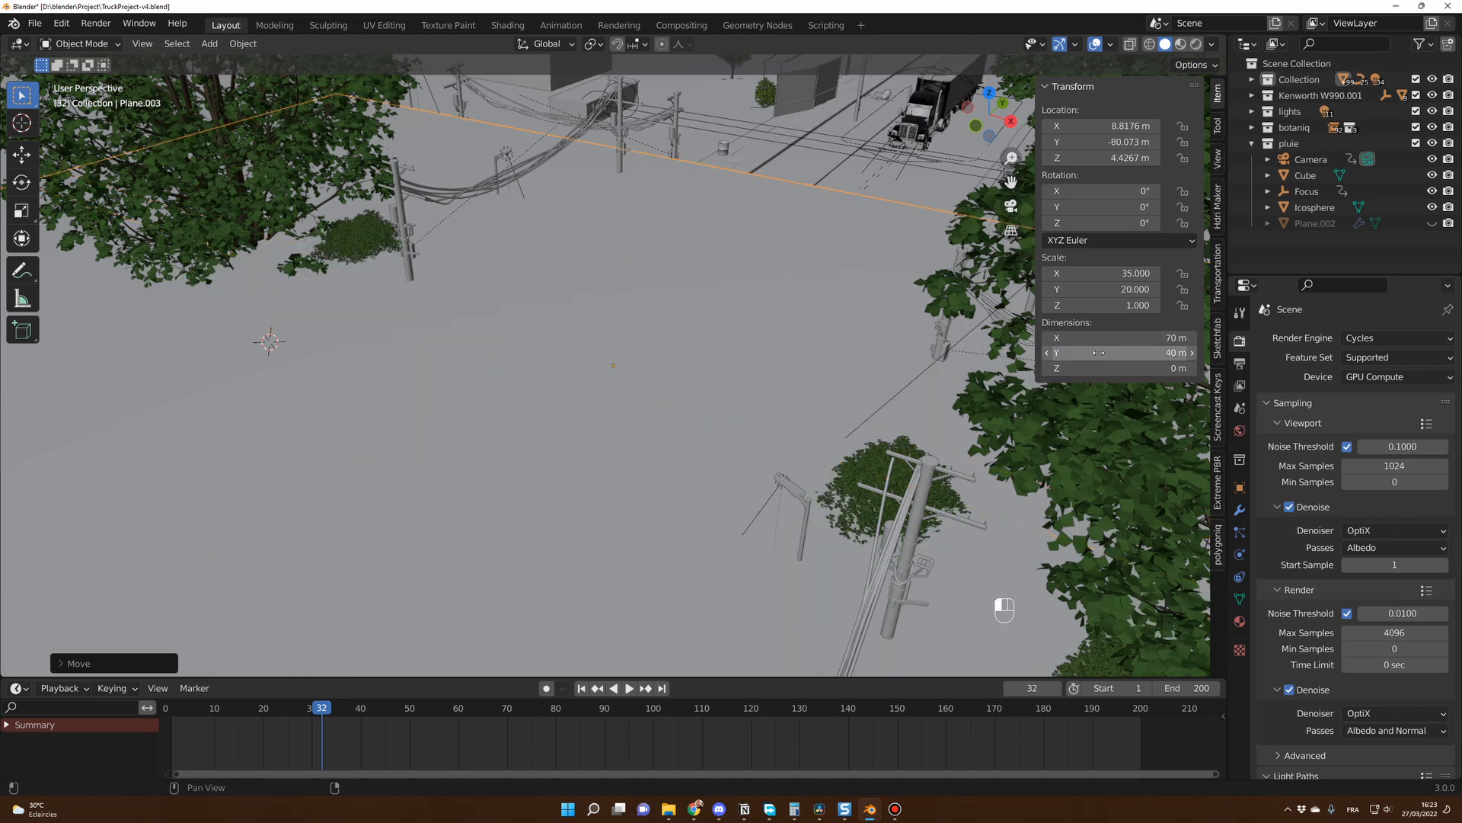
# - Rotate the plane 53° around the X axis
pyautogui.scroll(-8, 722, 325)
pyautogui.moveTo(691, 330); pyautogui.dragTo(767, 341, button='middle')
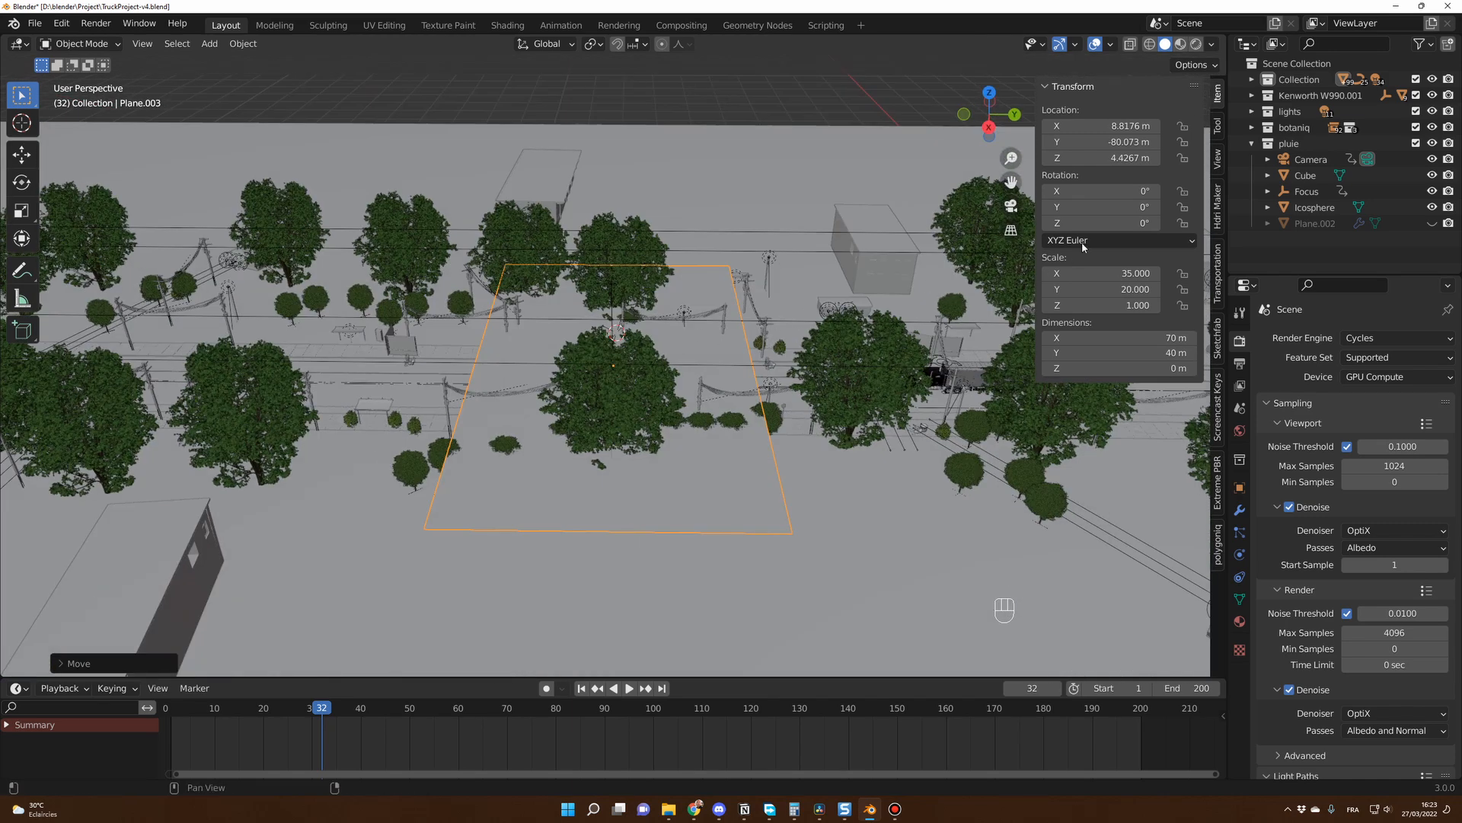
pyautogui.click(1082, 192)
pyautogui.write('53')
pyautogui.press('Return')
pyautogui.scroll(-2, 849, 329)
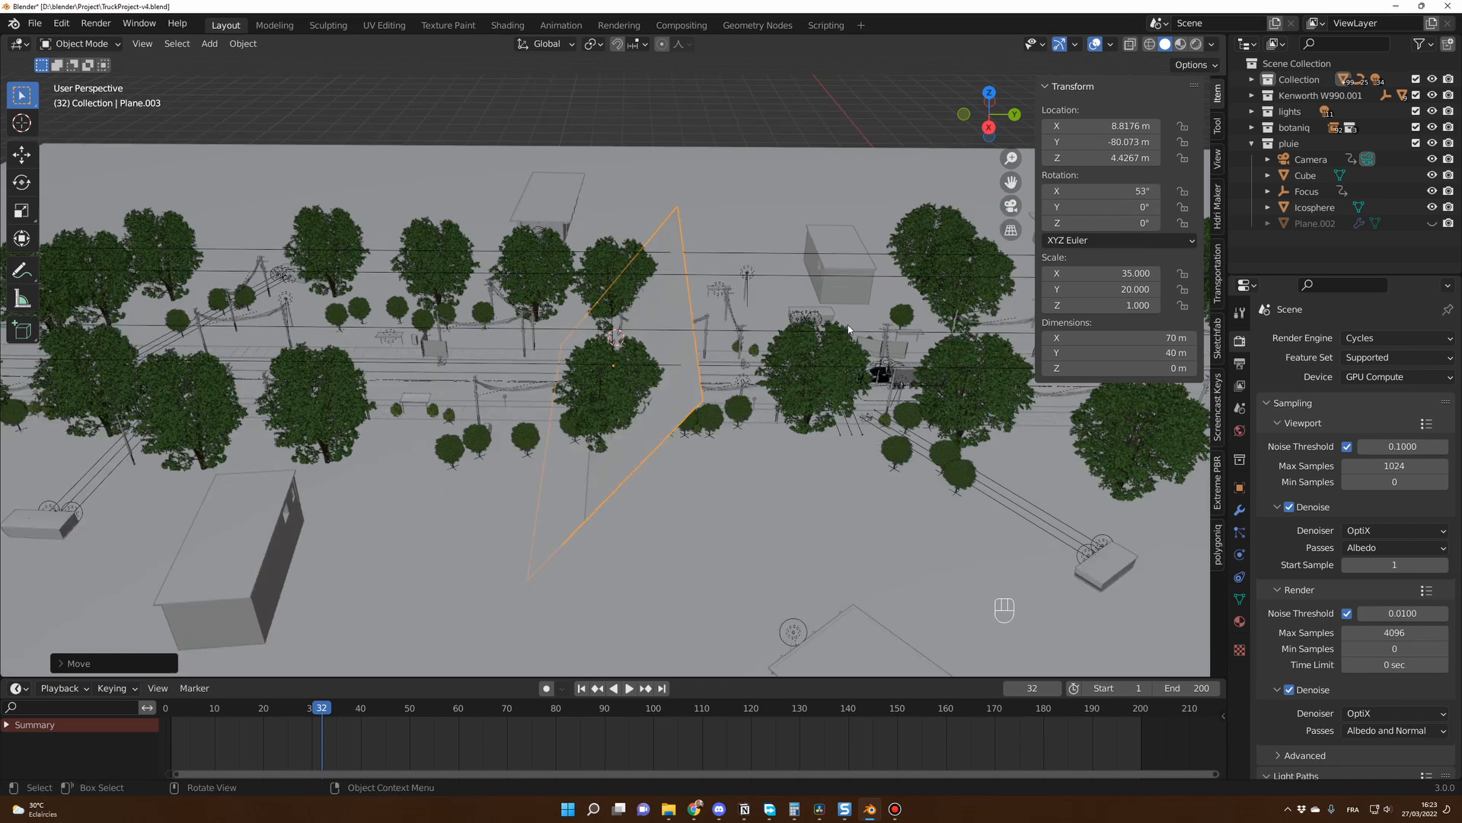
# - Raise the tilted plane to a Z location of 13.7 m
pyautogui.moveTo(848, 329)
pyautogui.mouseDown(button='middle')
pyautogui.moveTo(798, 311)
pyautogui.moveTo(847, 307)
pyautogui.mouseUp(button='middle')
pyautogui.press('BackSpace')
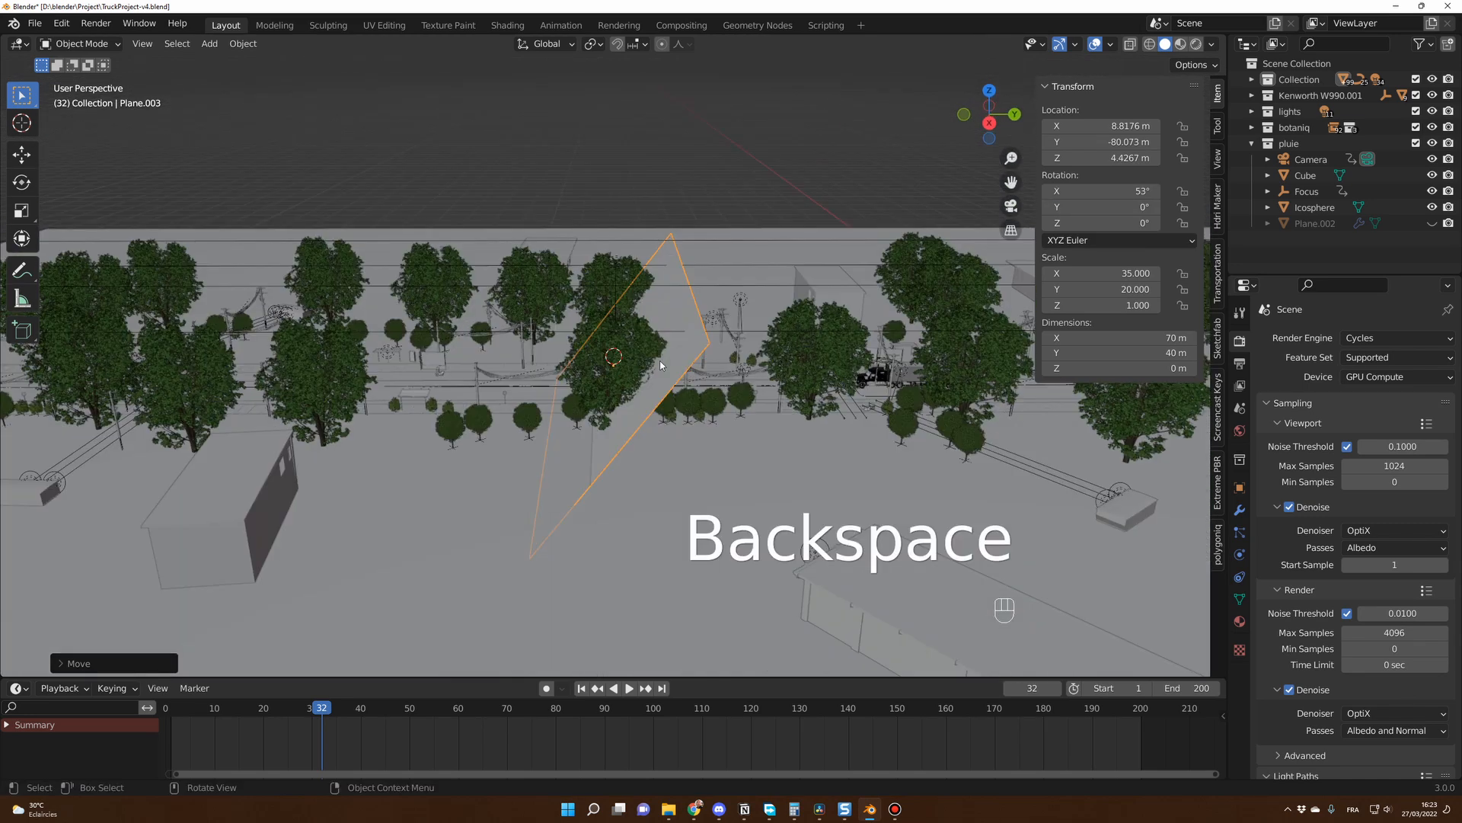
pyautogui.click(1090, 158)
pyautogui.write('1')
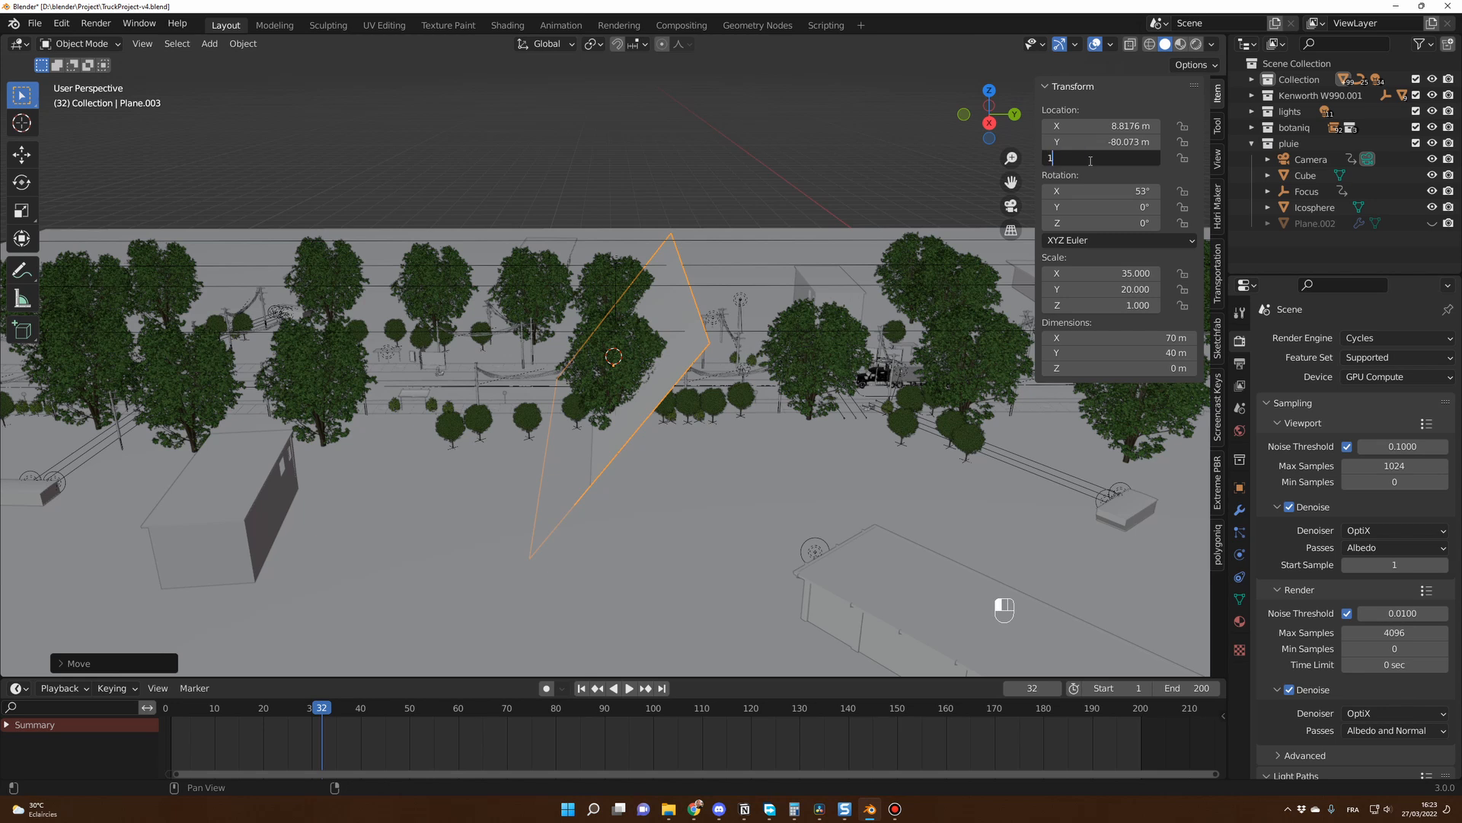
pyautogui.write('3.7')
pyautogui.press('Return')
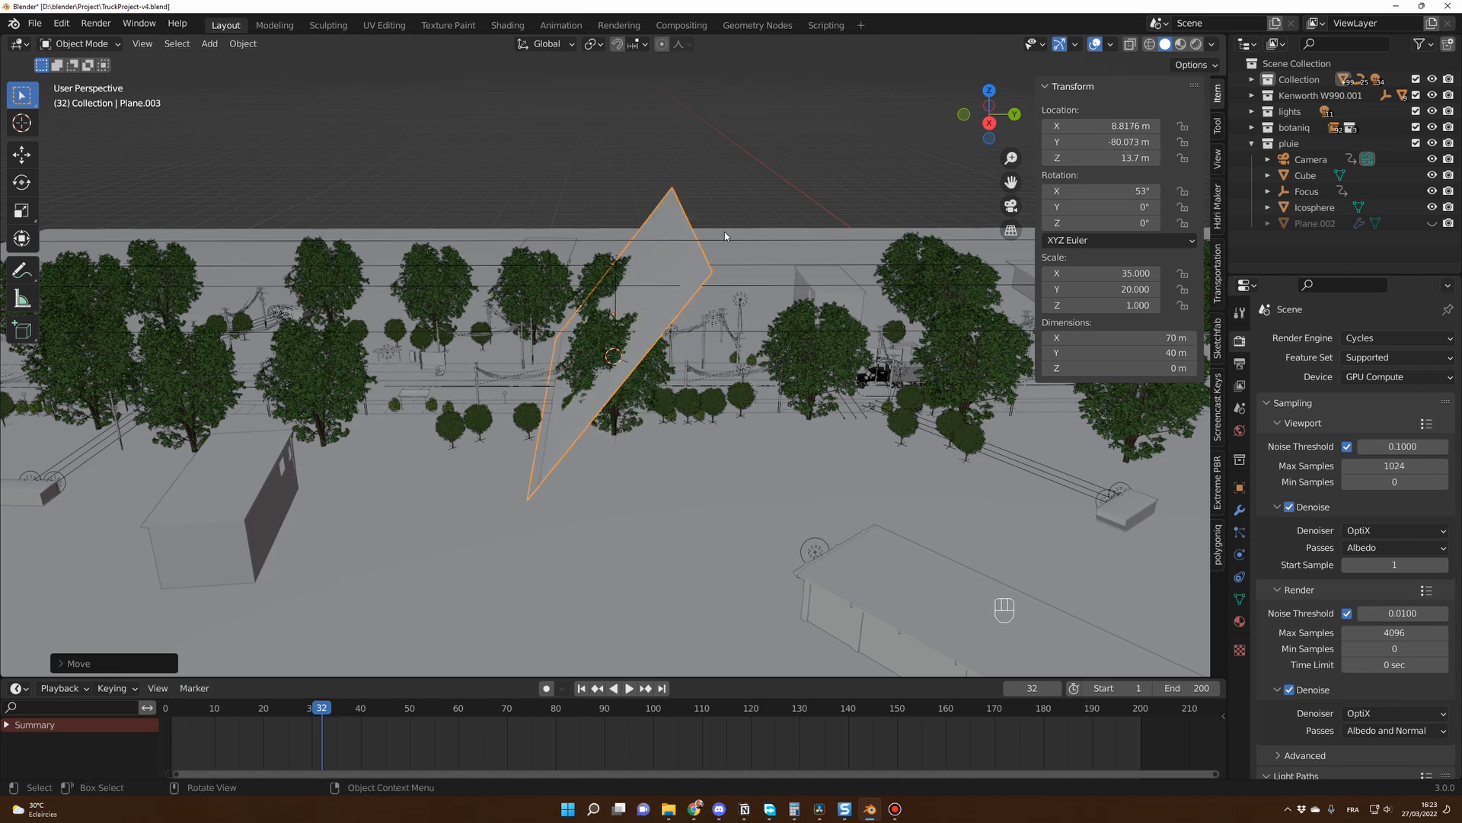
# - Shift the tilted plane along the road toward the truck, to a Y location of about -45.5 m
pyautogui.moveTo(724, 232); pyautogui.dragTo(769, 228, button='middle')
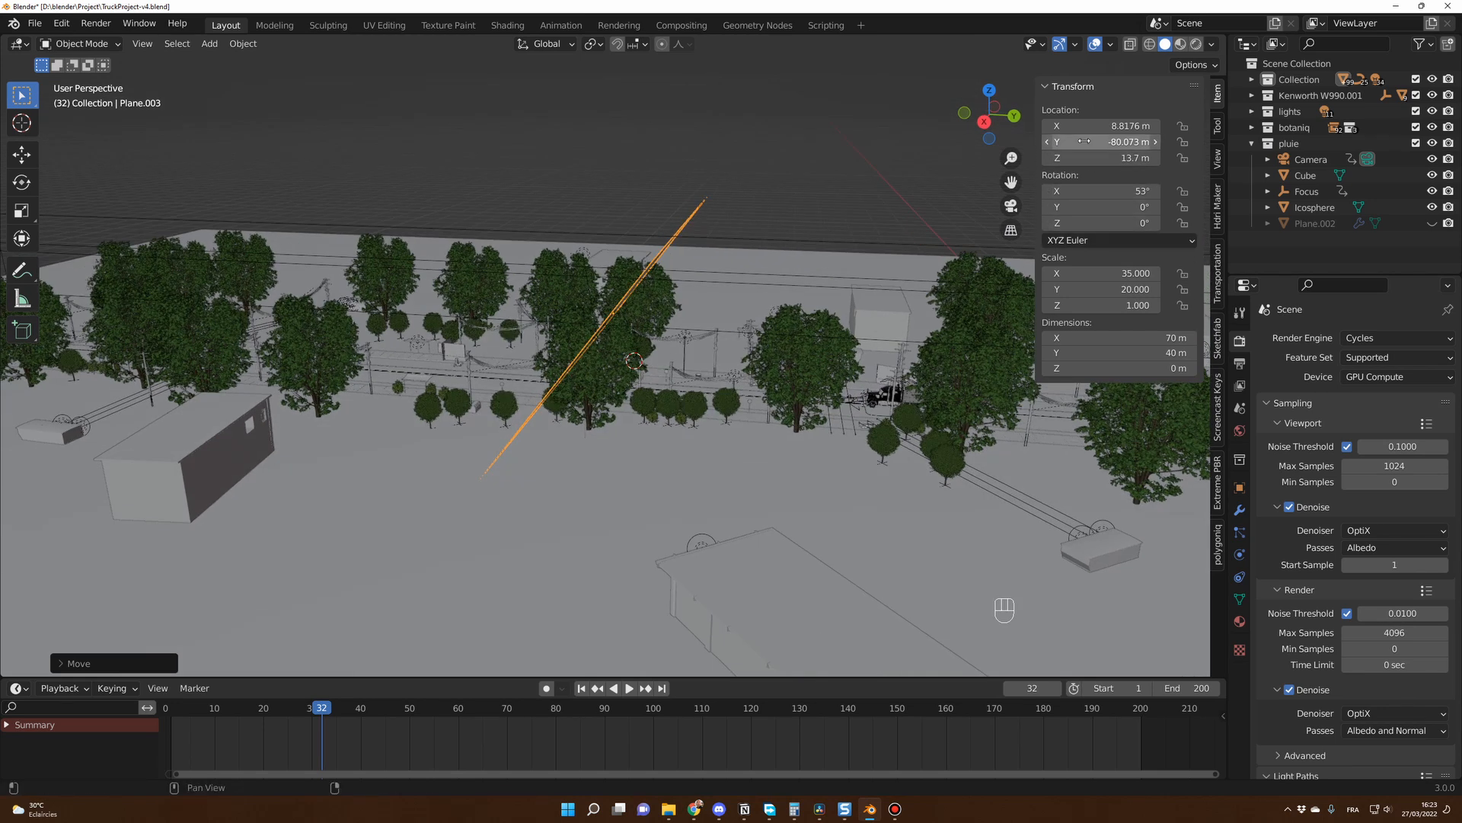
pyautogui.moveTo(1084, 141); pyautogui.dragTo(1173, 142)
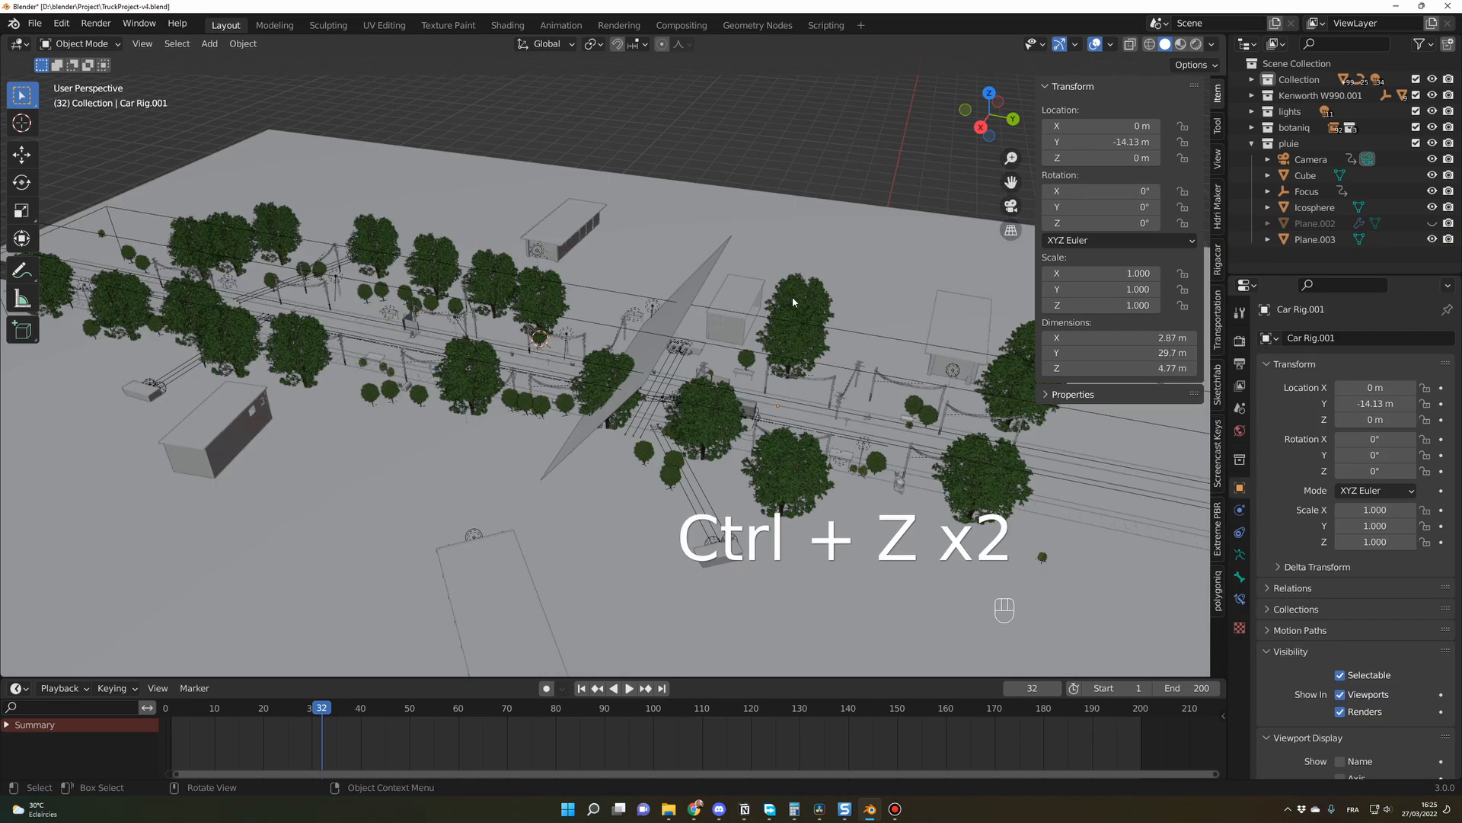
pyautogui.moveTo(792, 296); pyautogui.dragTo(711, 276, button='middle')
pyautogui.moveTo(662, 550); pyautogui.dragTo(698, 554, button='middle')
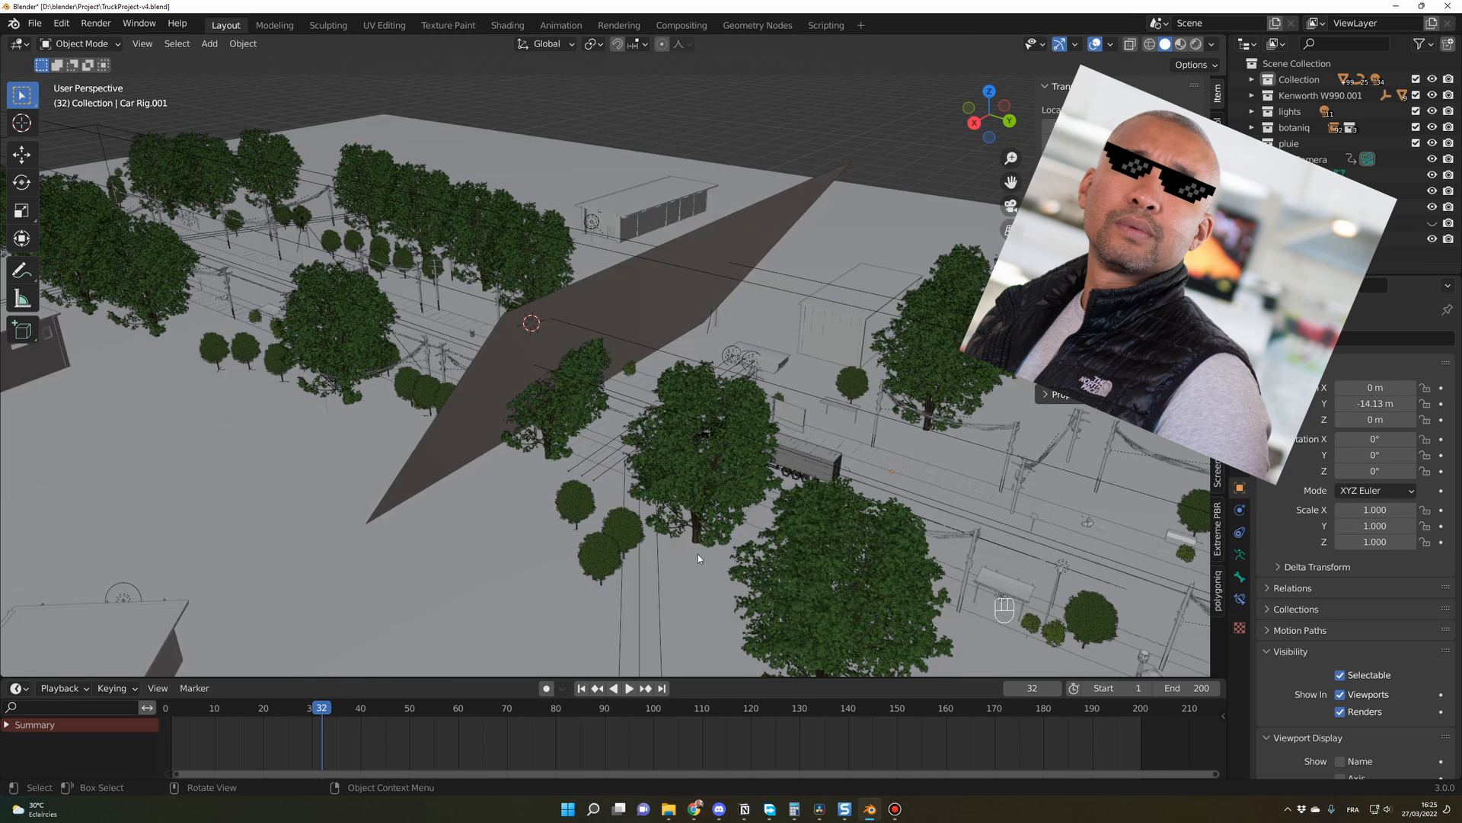
# - Return to frame 1 and move the plane along Y to about -12.35 m, just ahead of the truck
pyautogui.moveTo(314, 716); pyautogui.dragTo(173, 717)
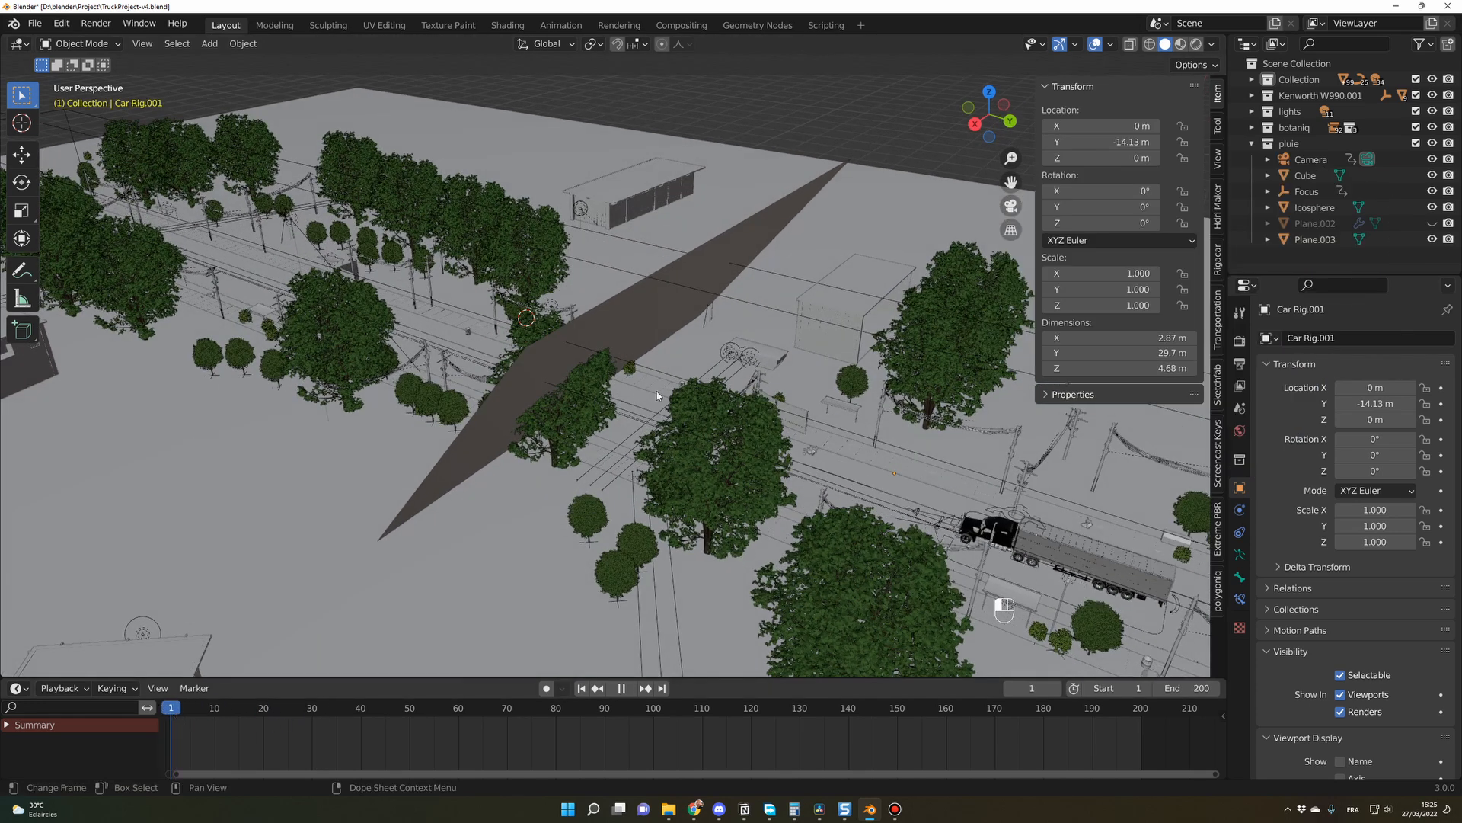
pyautogui.click(691, 341)
pyautogui.click(645, 301)
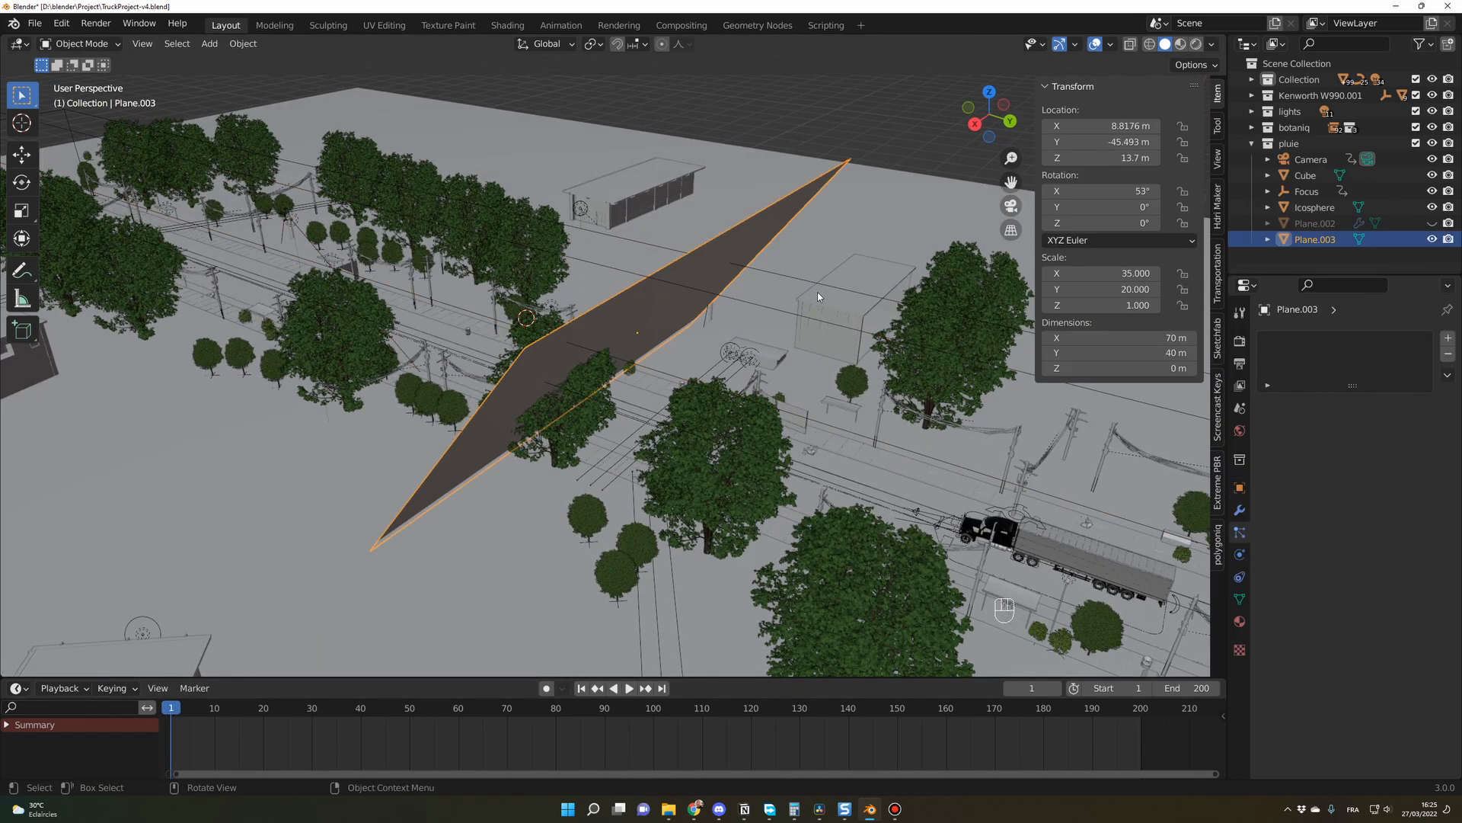
pyautogui.moveTo(1102, 143); pyautogui.dragTo(1293, 142)
pyautogui.moveTo(1032, 457); pyautogui.dragTo(1067, 415, button='middle')
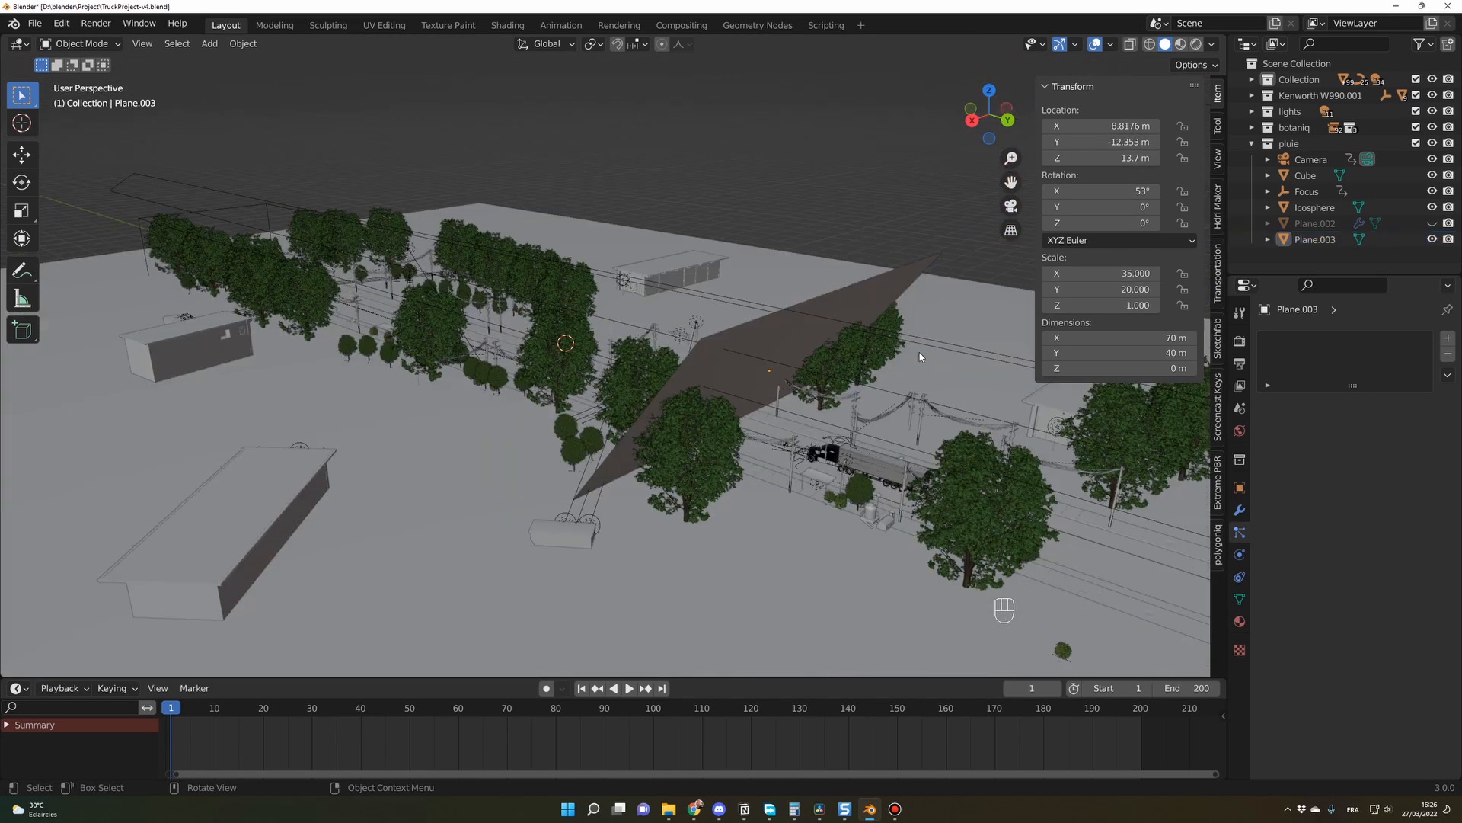
# - Parent the plane to the truck body using Object (Keep Transform)
pyautogui.moveTo(920, 354); pyautogui.dragTo(888, 361, button='middle')
pyautogui.scroll(4, 880, 363)
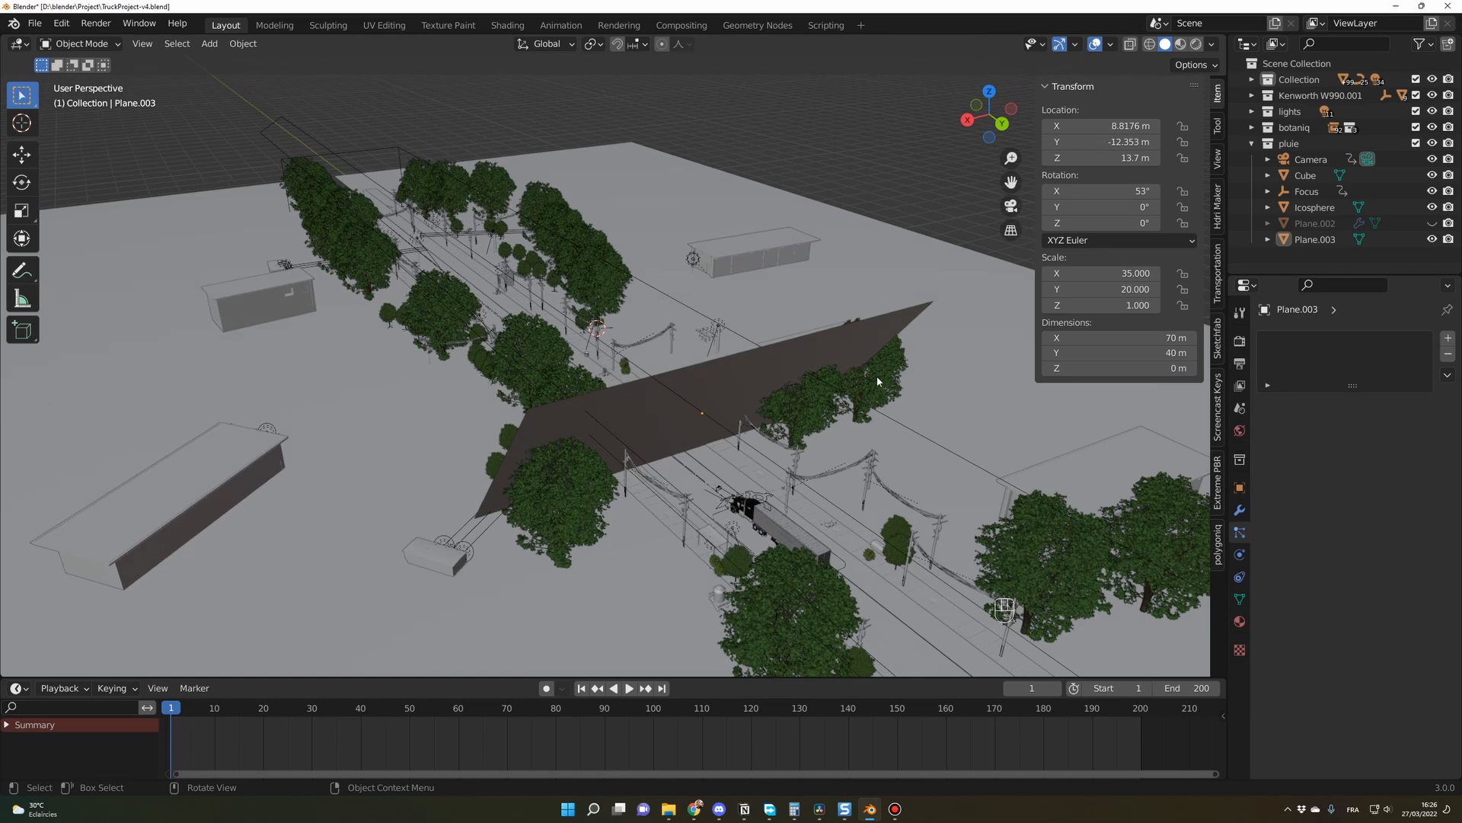
pyautogui.click(803, 326)
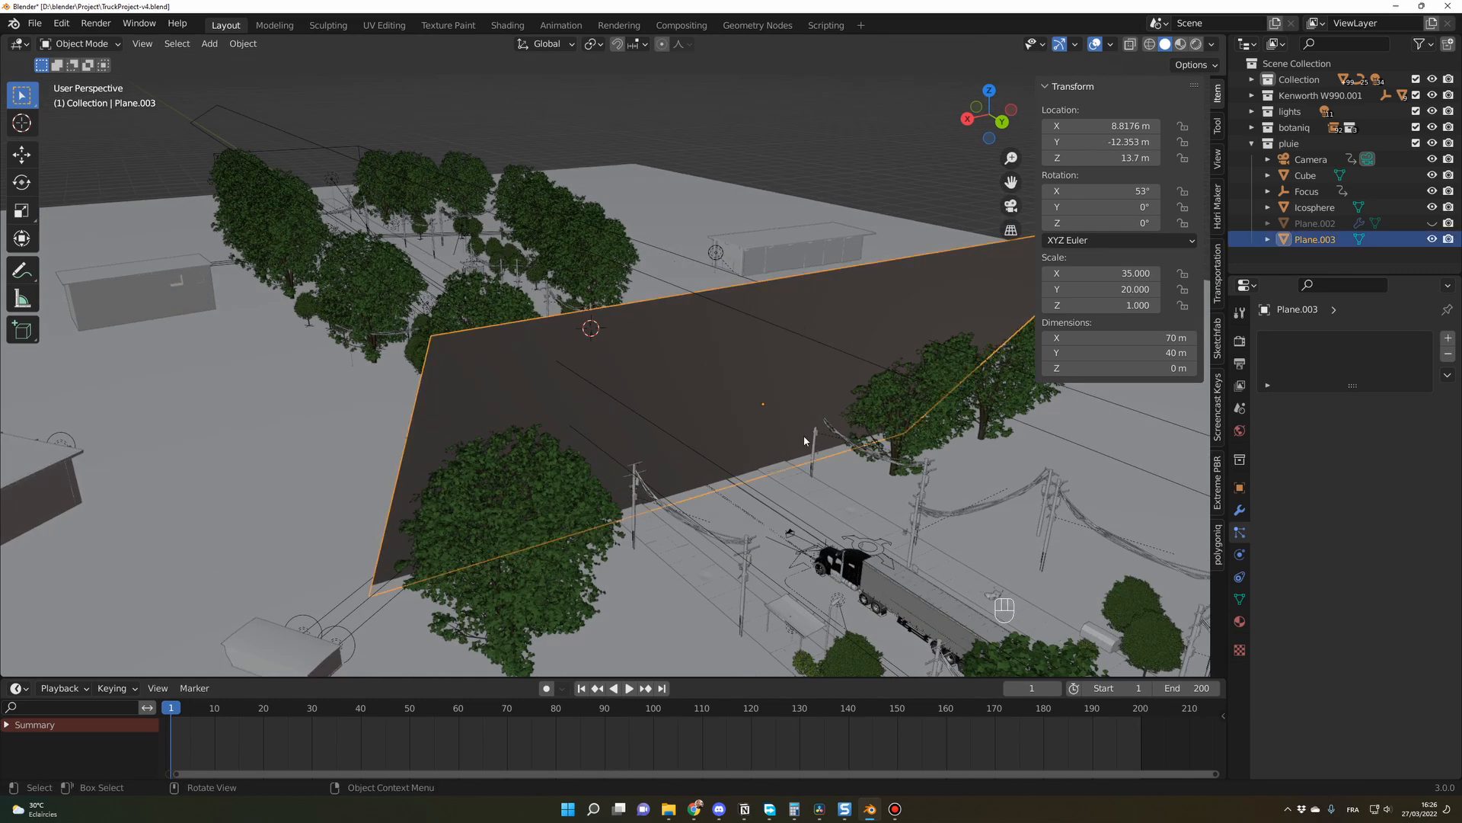
pyautogui.moveTo(805, 440); pyautogui.dragTo(907, 502, button='middle')
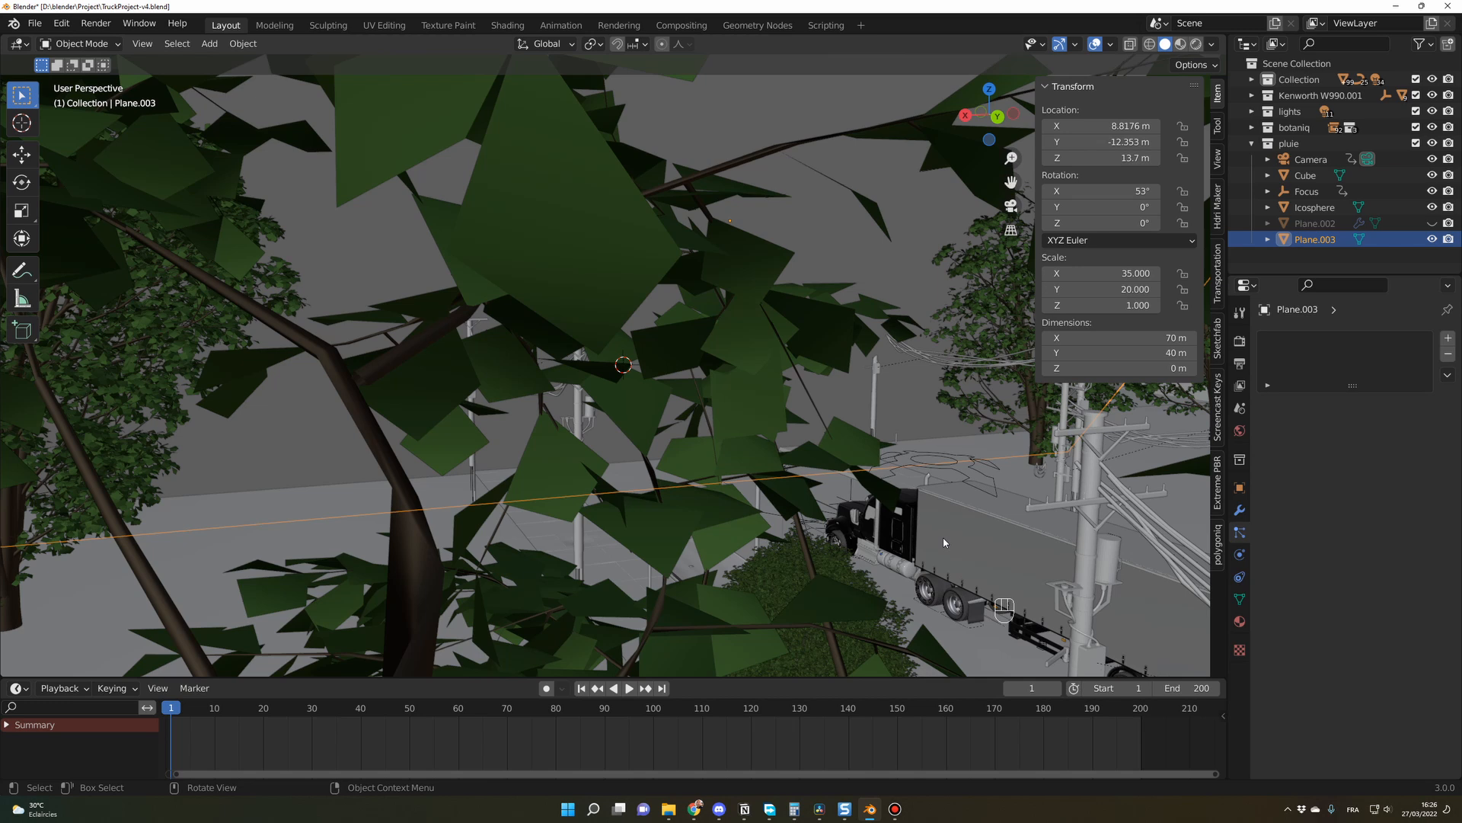
pyautogui.keyDown('shift'); pyautogui.click(705, 398); pyautogui.keyUp('shift')
pyautogui.hotkey('ctrl', 'p')
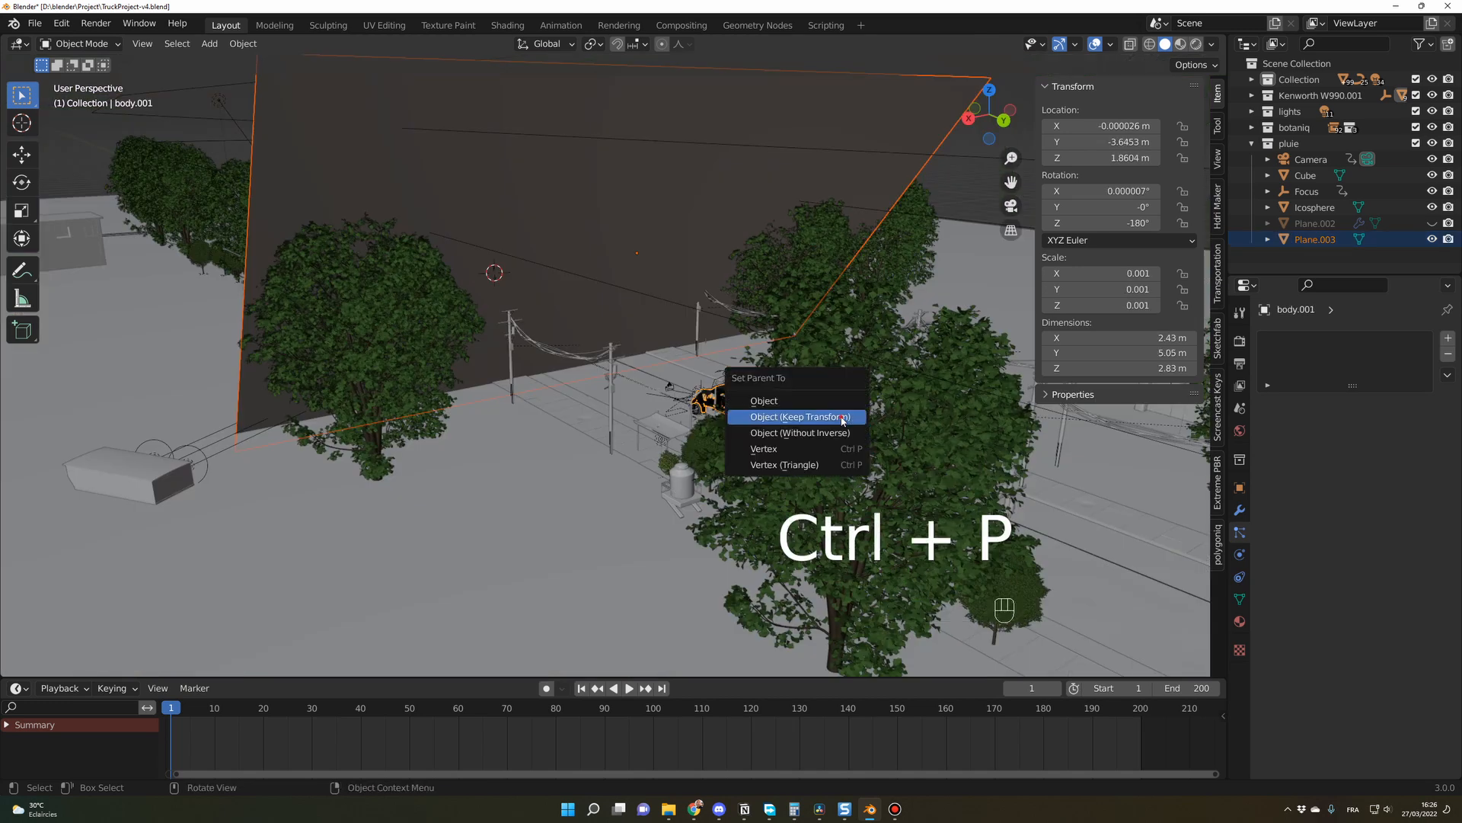
pyautogui.click(844, 418)
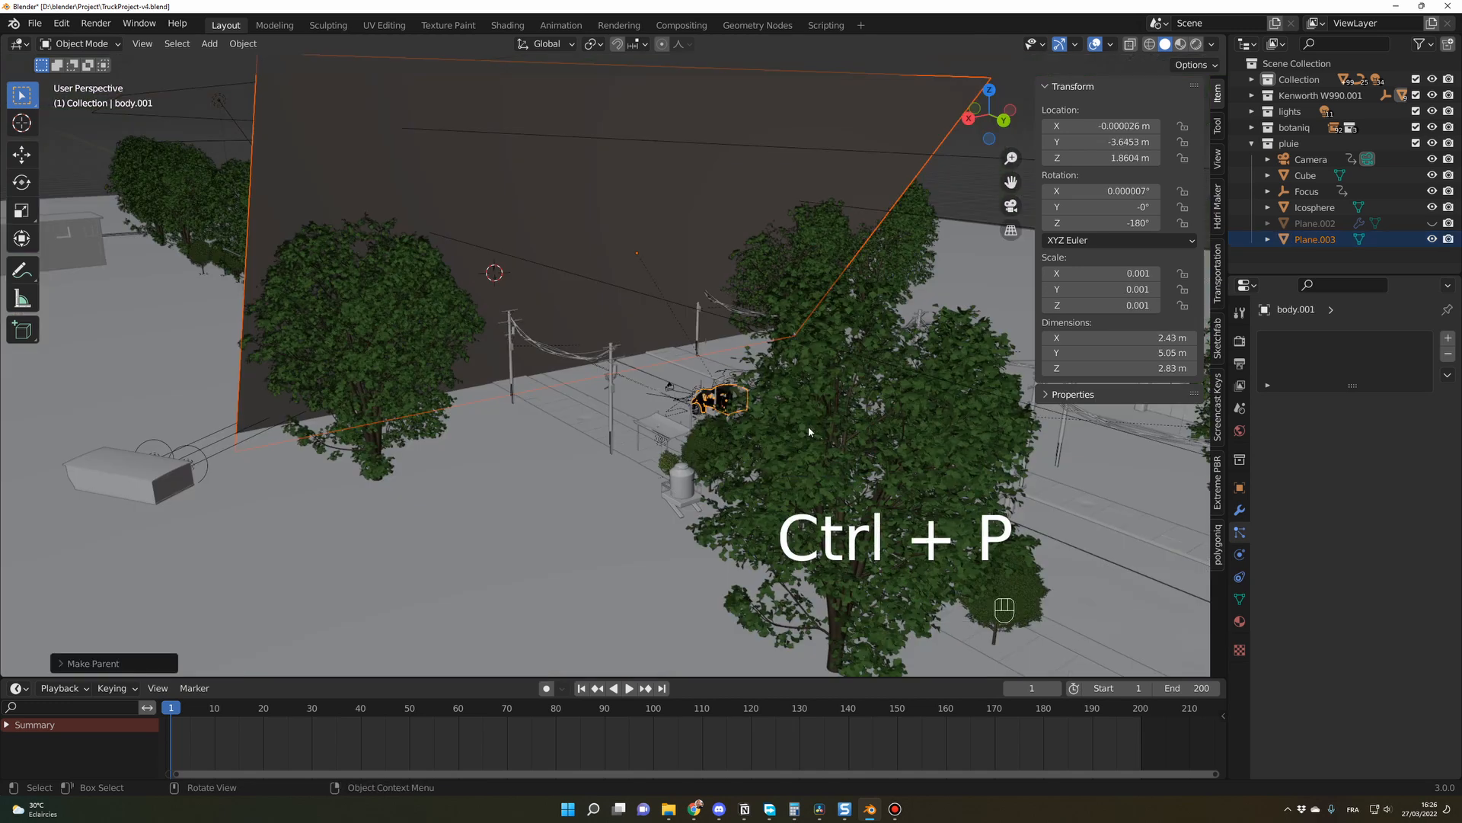
# - Play the animation to check how the parented plane moves with the truck, and return to frame 1
pyautogui.scroll(-8, 830, 452)
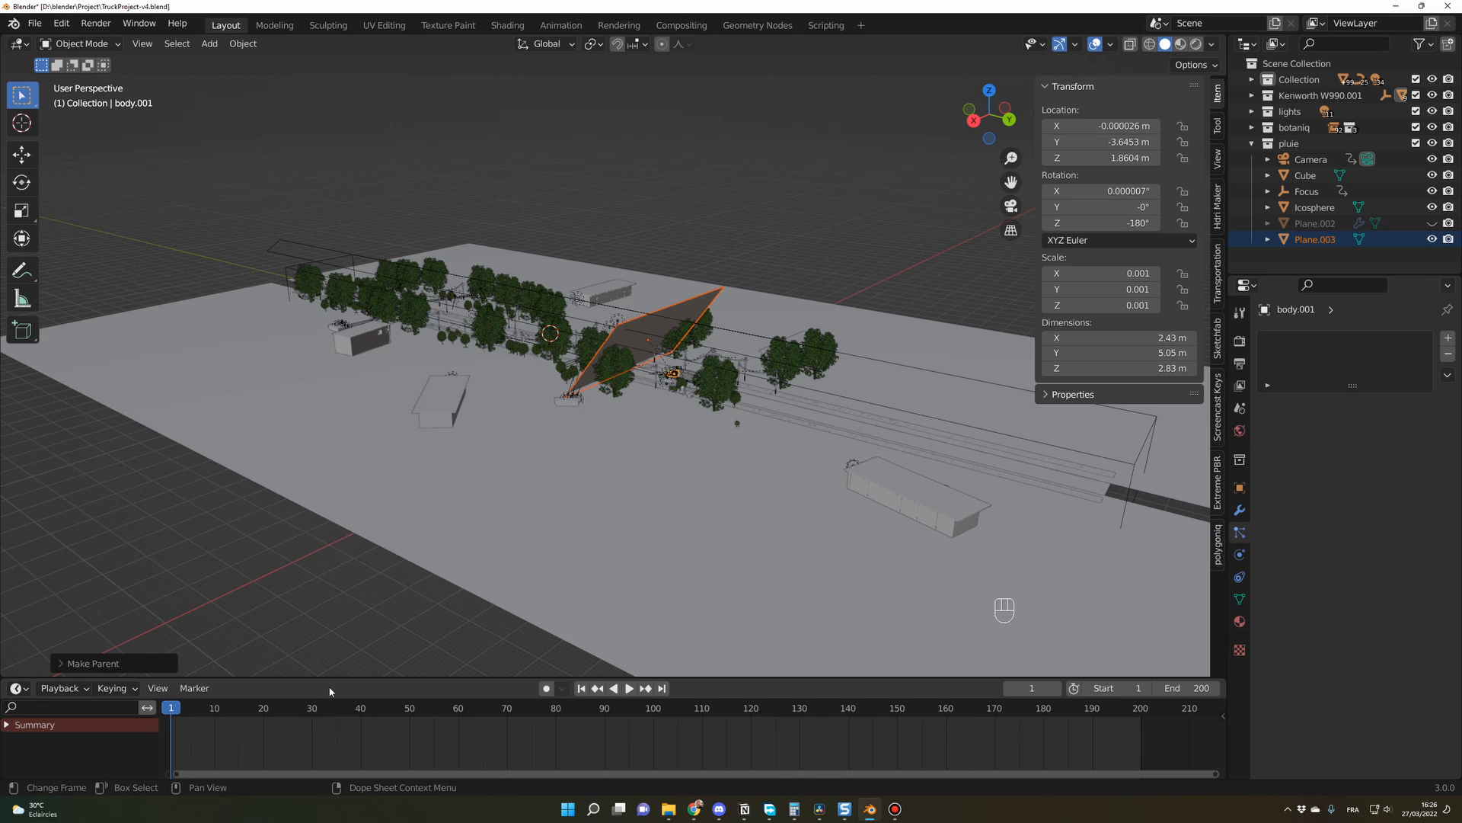
pyautogui.press('space')
pyautogui.press('space')
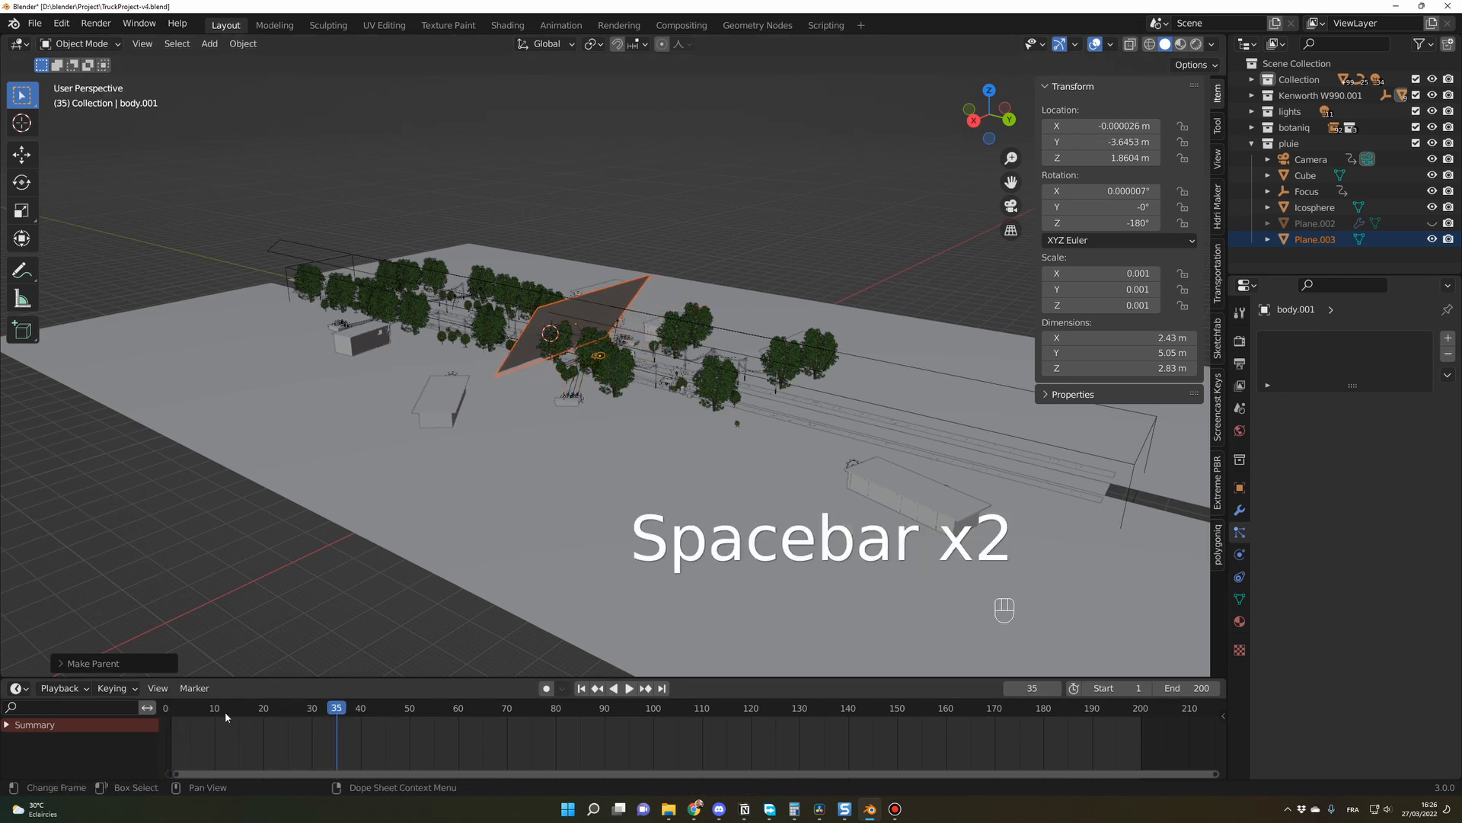
pyautogui.moveTo(226, 717); pyautogui.dragTo(171, 710)
# - Select the tilted plane alone and add an Emitter particle system to it
pyautogui.scroll(6, 747, 483)
pyautogui.moveTo(724, 499); pyautogui.dragTo(770, 490, button='middle')
pyautogui.scroll(3, 770, 491)
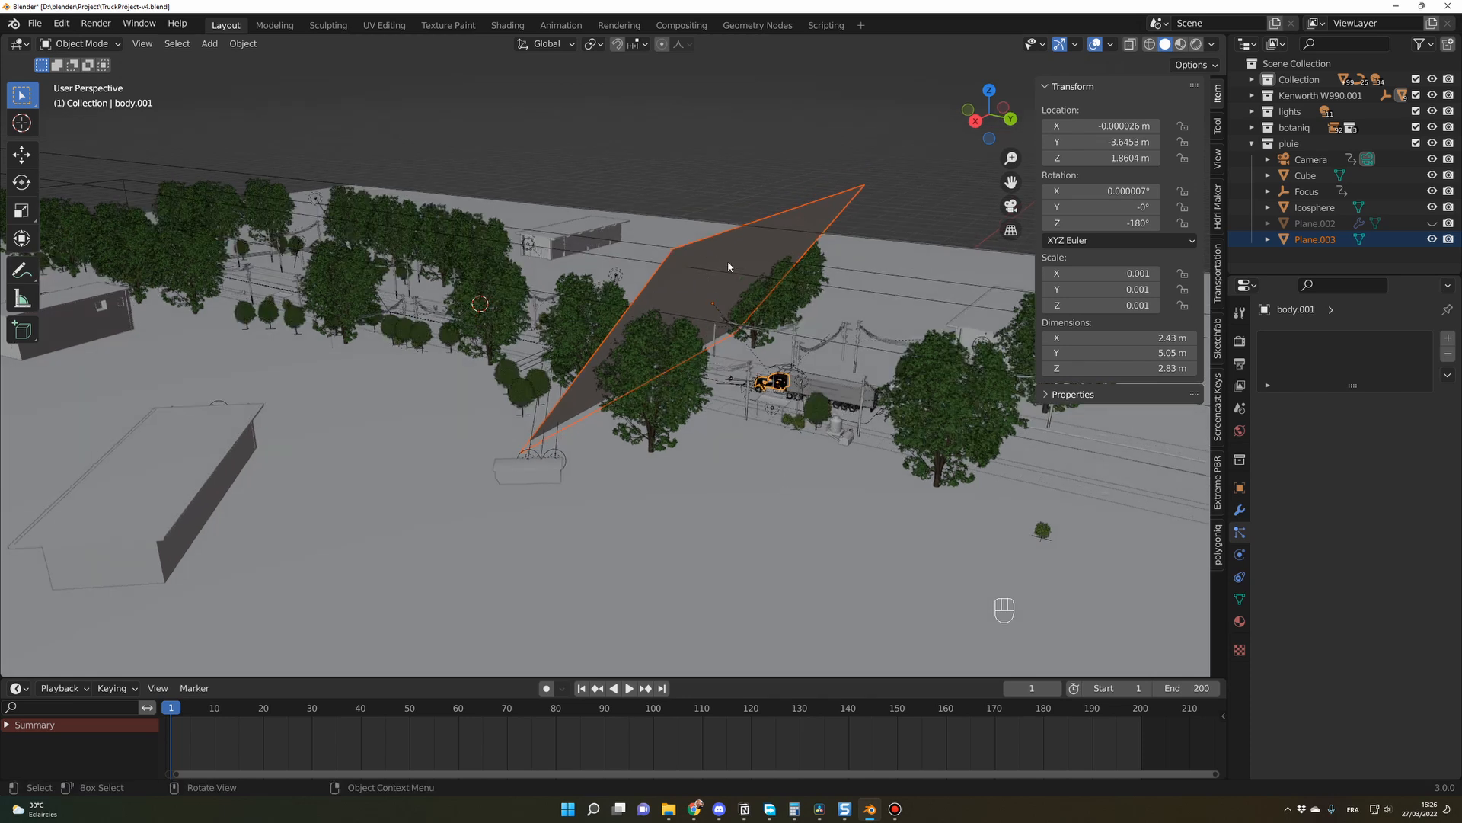
pyautogui.moveTo(777, 252); pyautogui.dragTo(716, 190, button='middle')
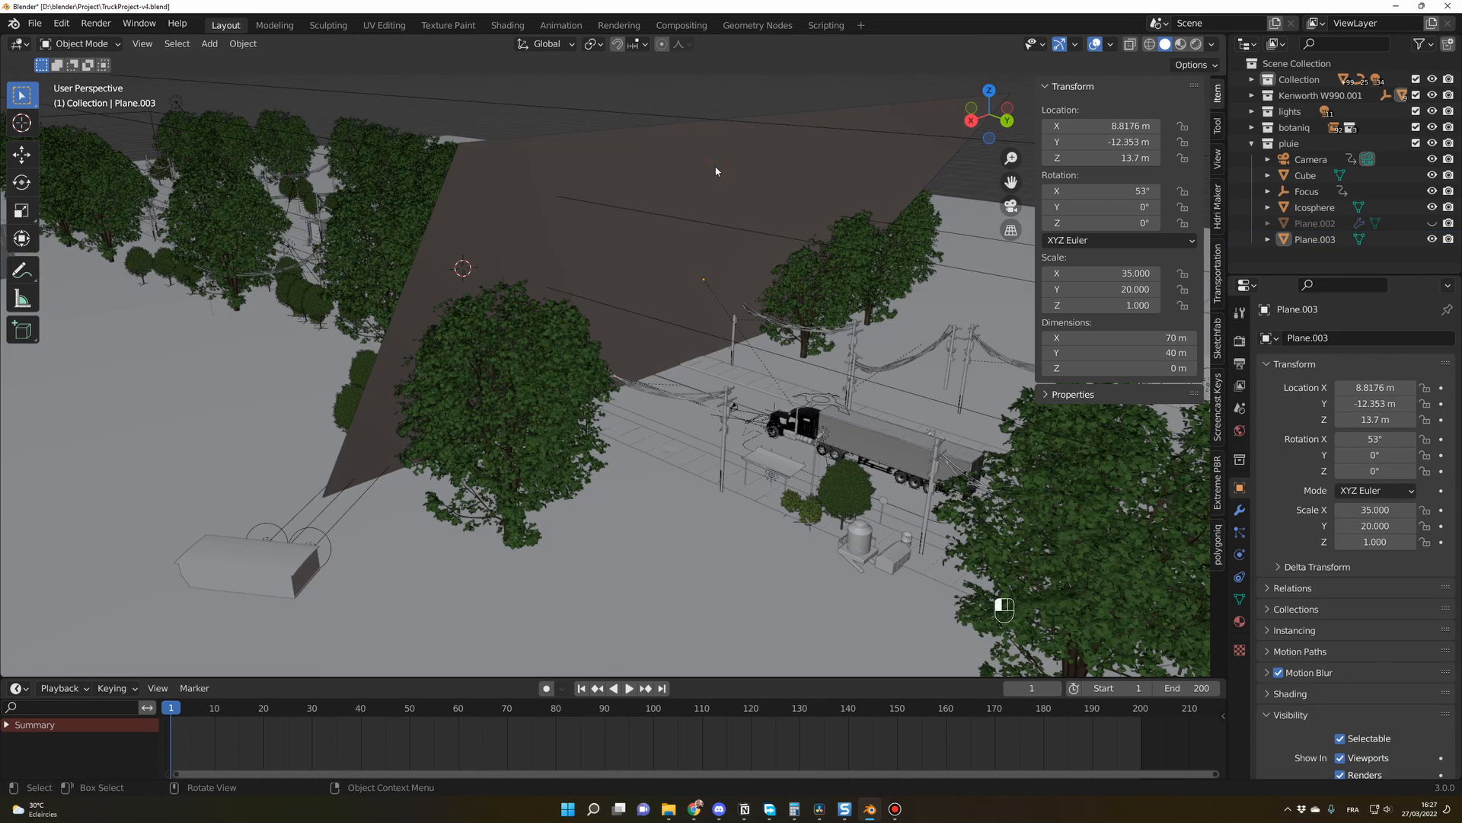
pyautogui.click(715, 171)
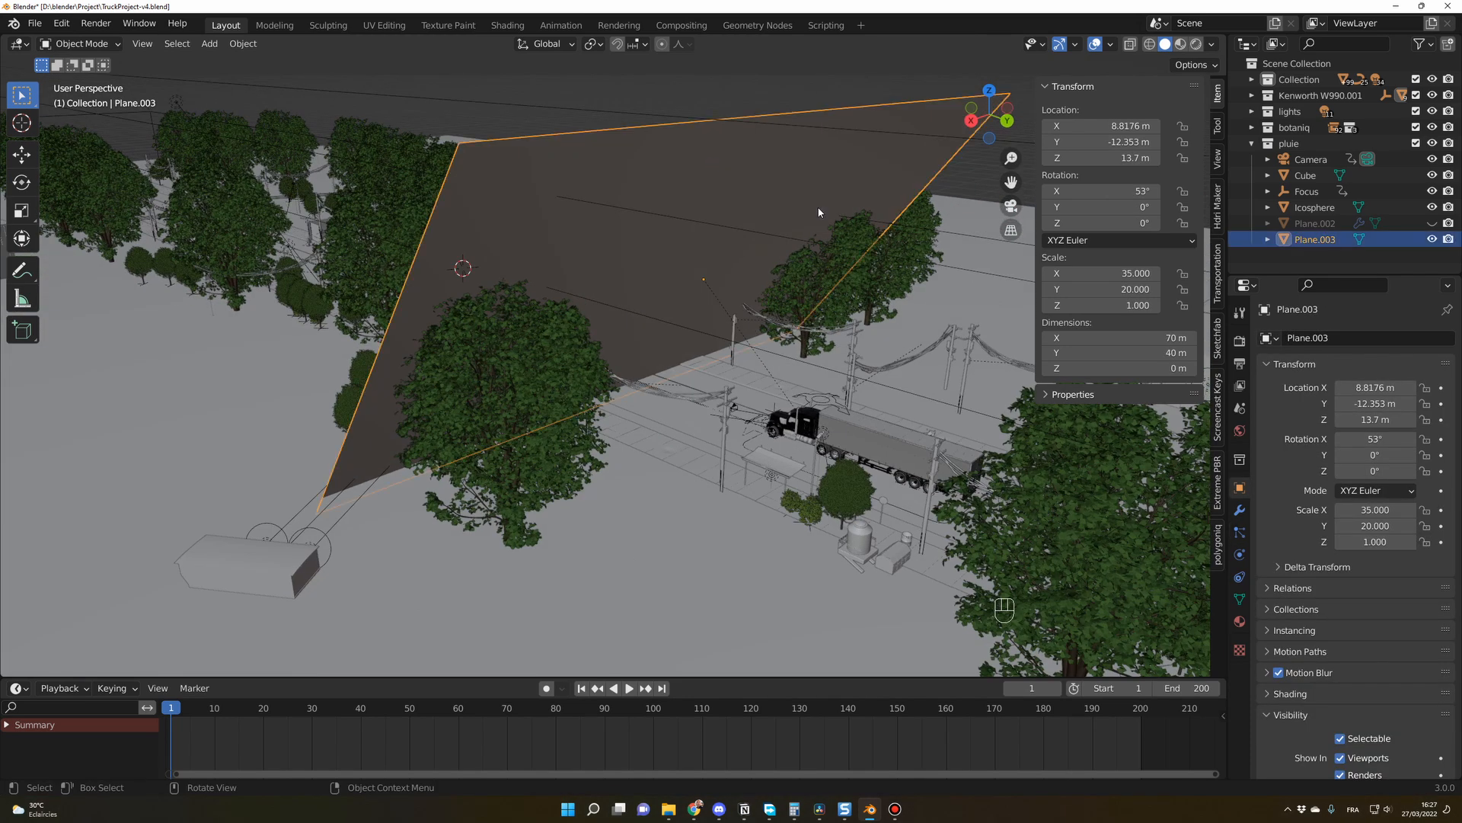
pyautogui.click(1242, 533)
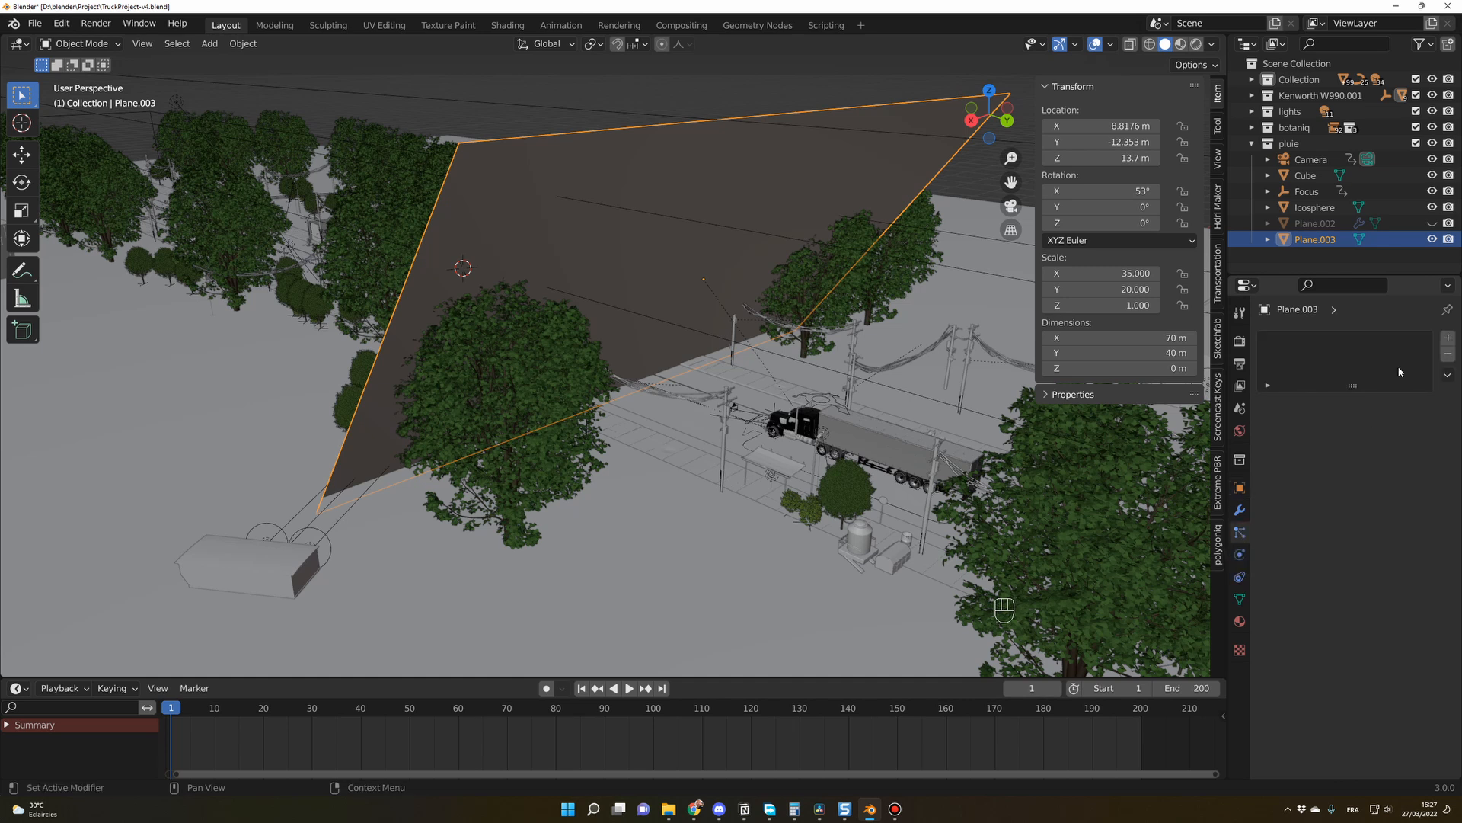
pyautogui.click(1449, 339)
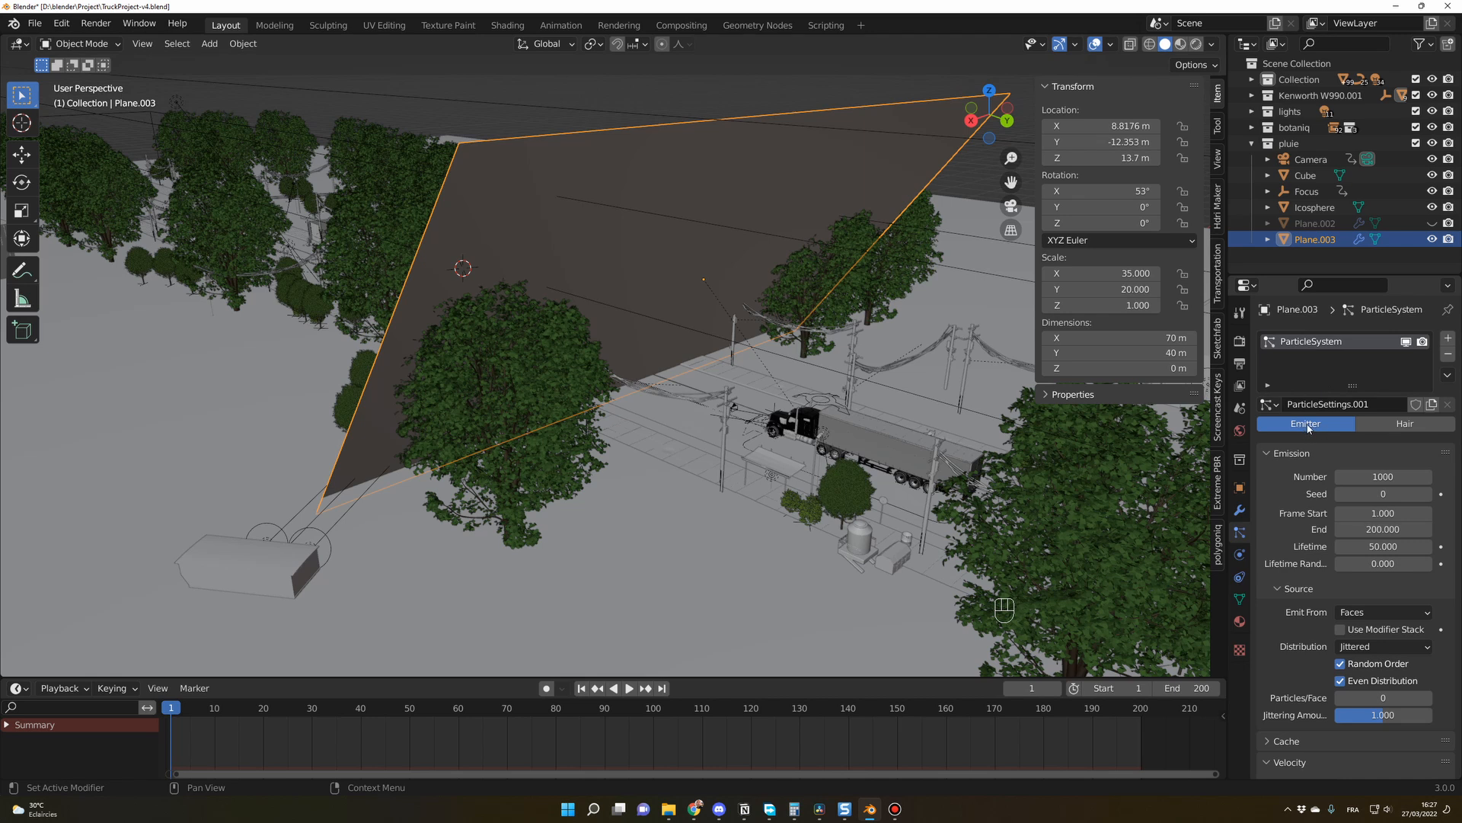
# - Set the plane's particle system to emit 800000 particles starting at frame -100, and inspect the falling particles
pyautogui.moveTo(903, 420); pyautogui.dragTo(952, 430, button='middle')
pyautogui.click(1382, 477)
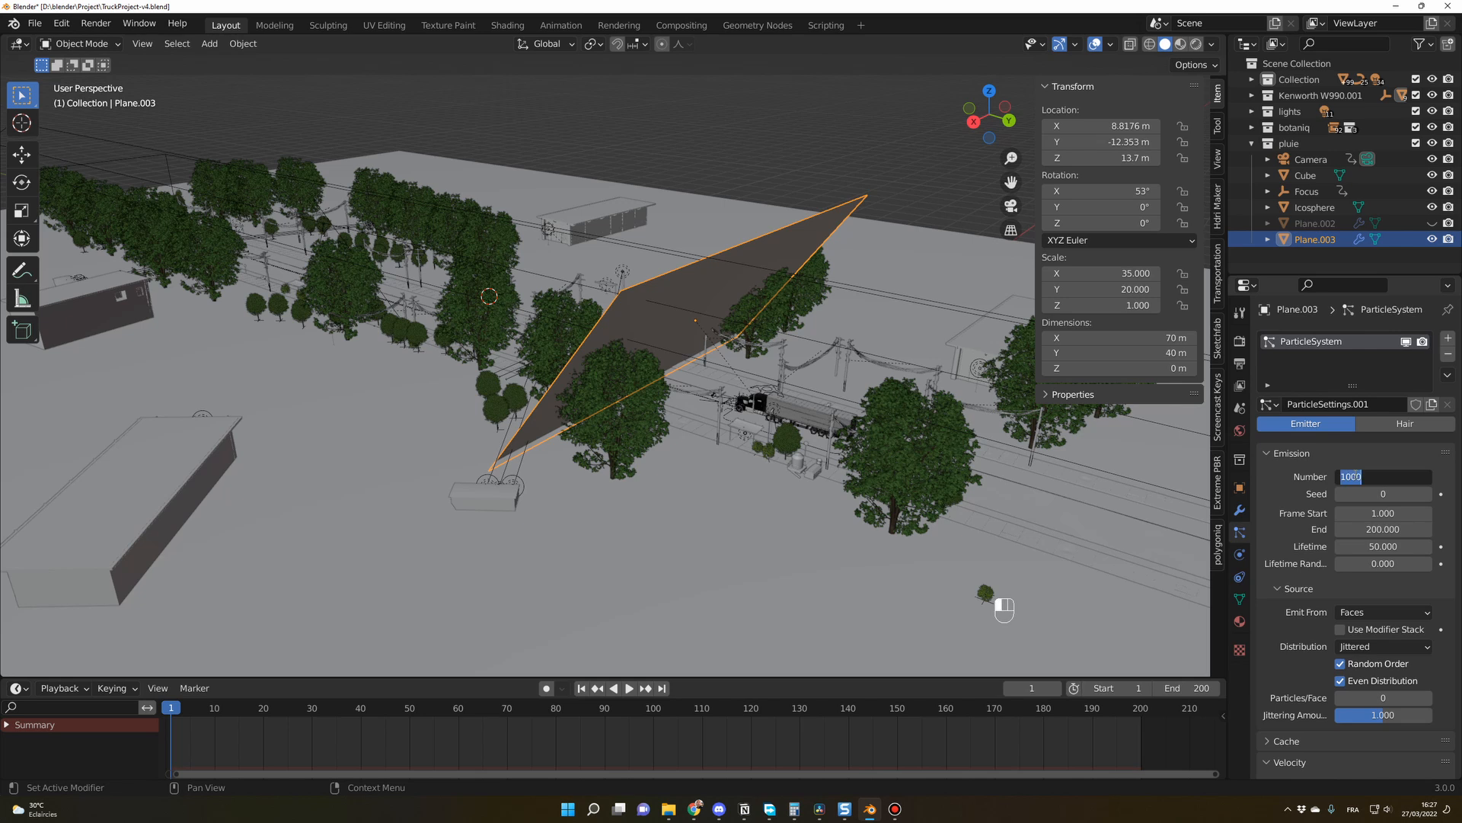
pyautogui.write('8000')
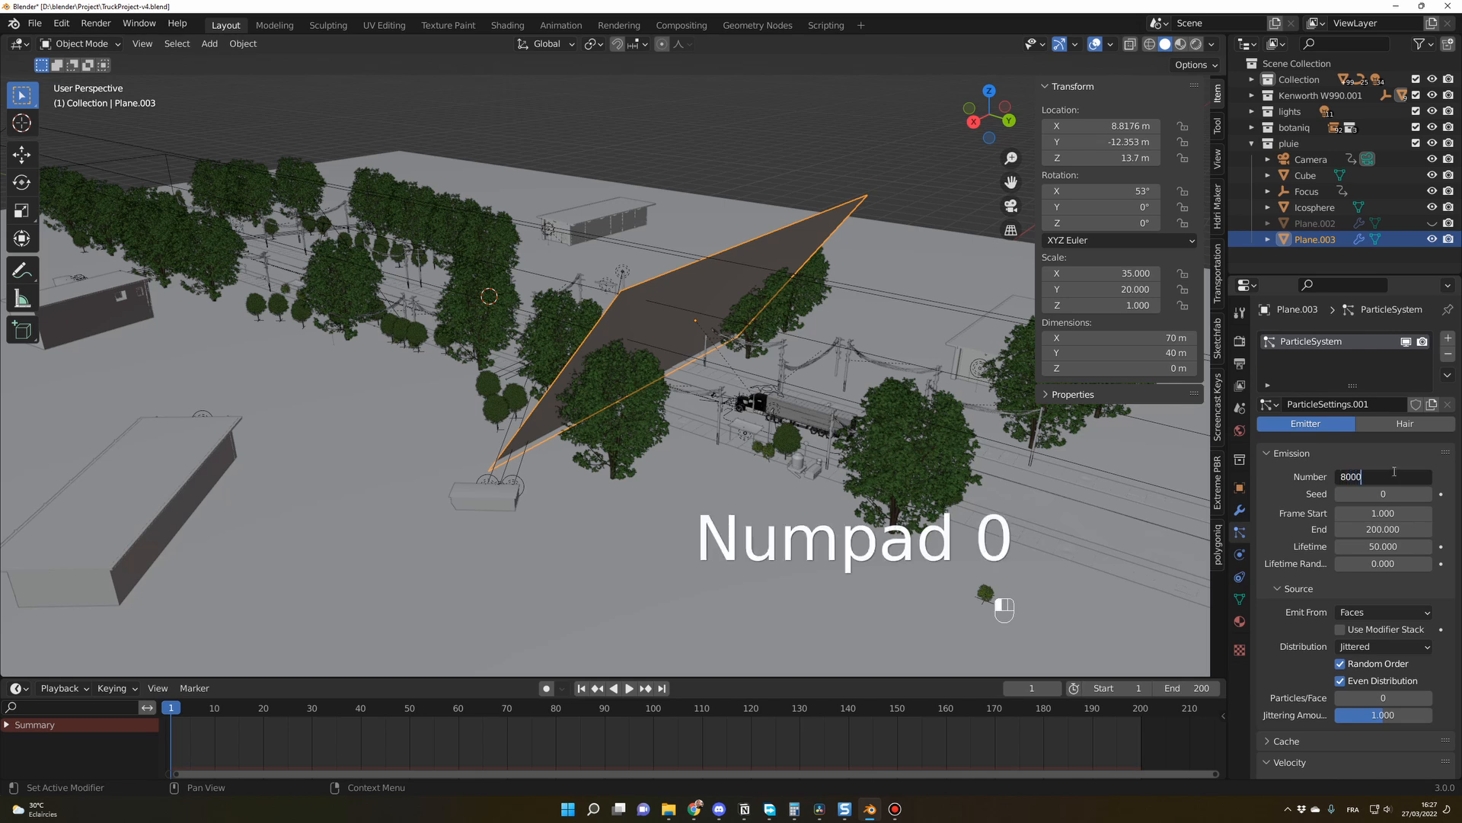
pyautogui.write('00')
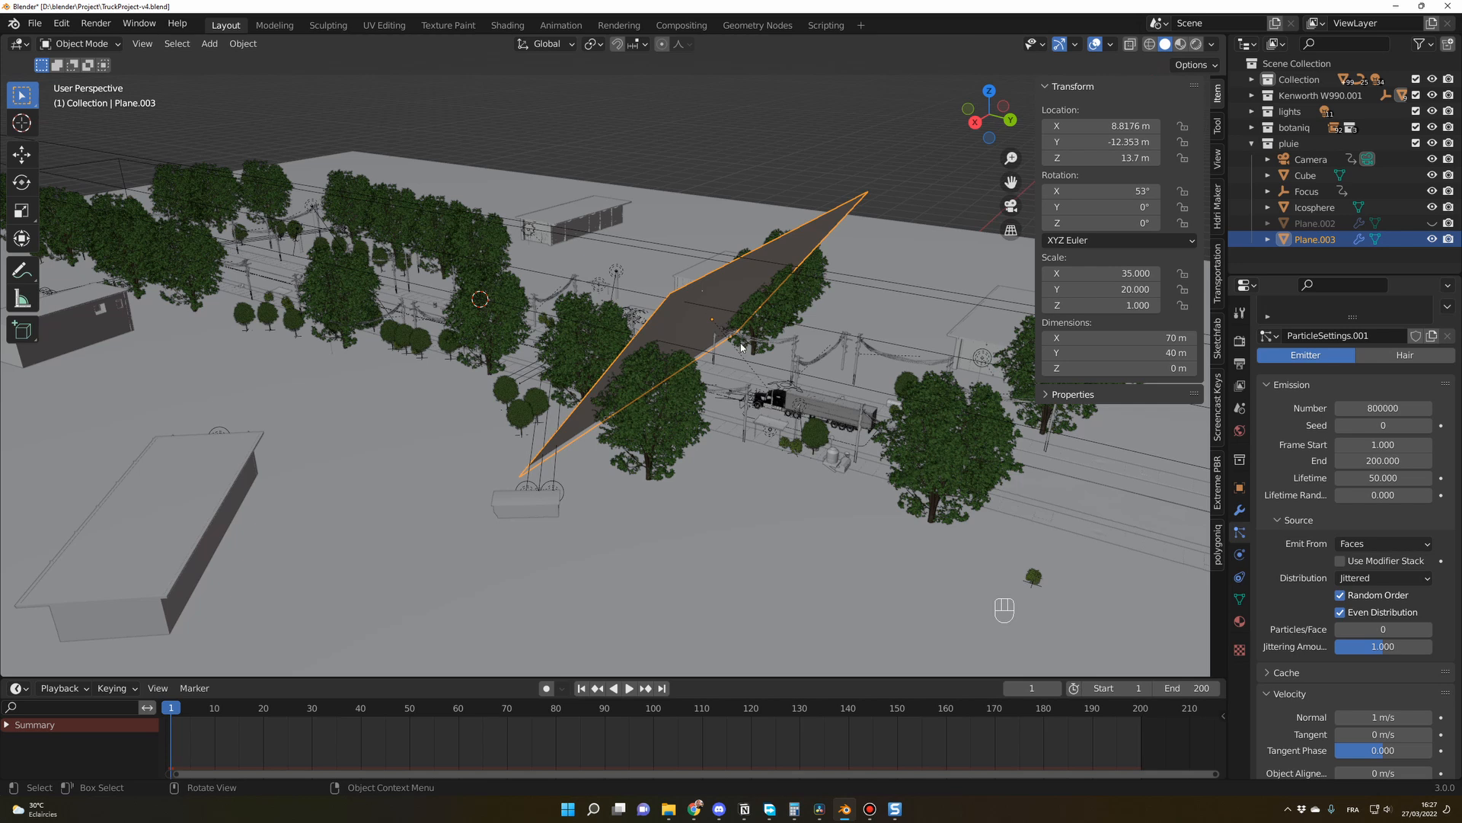
pyautogui.click(1355, 445)
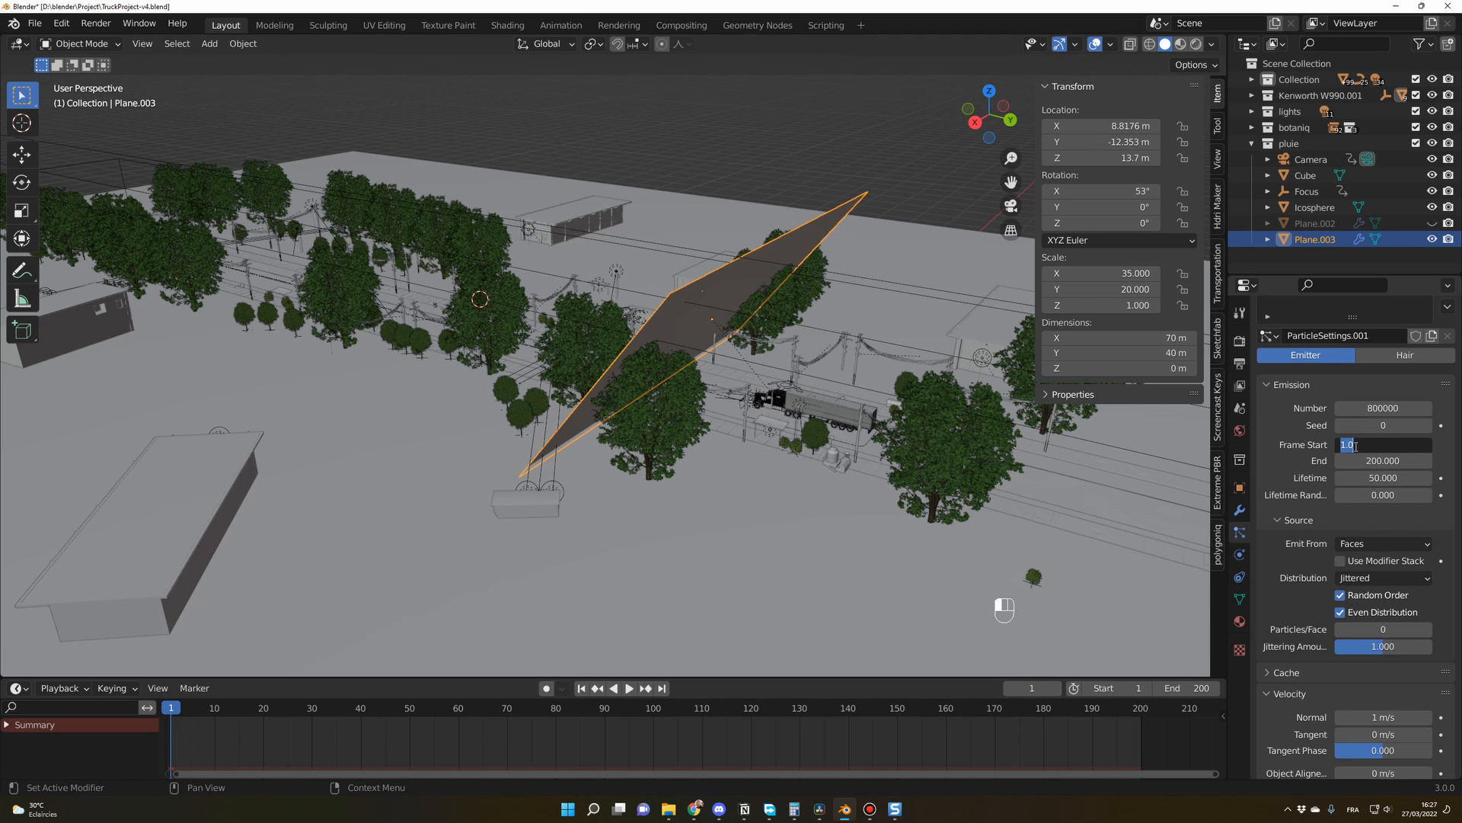
pyautogui.write('-100')
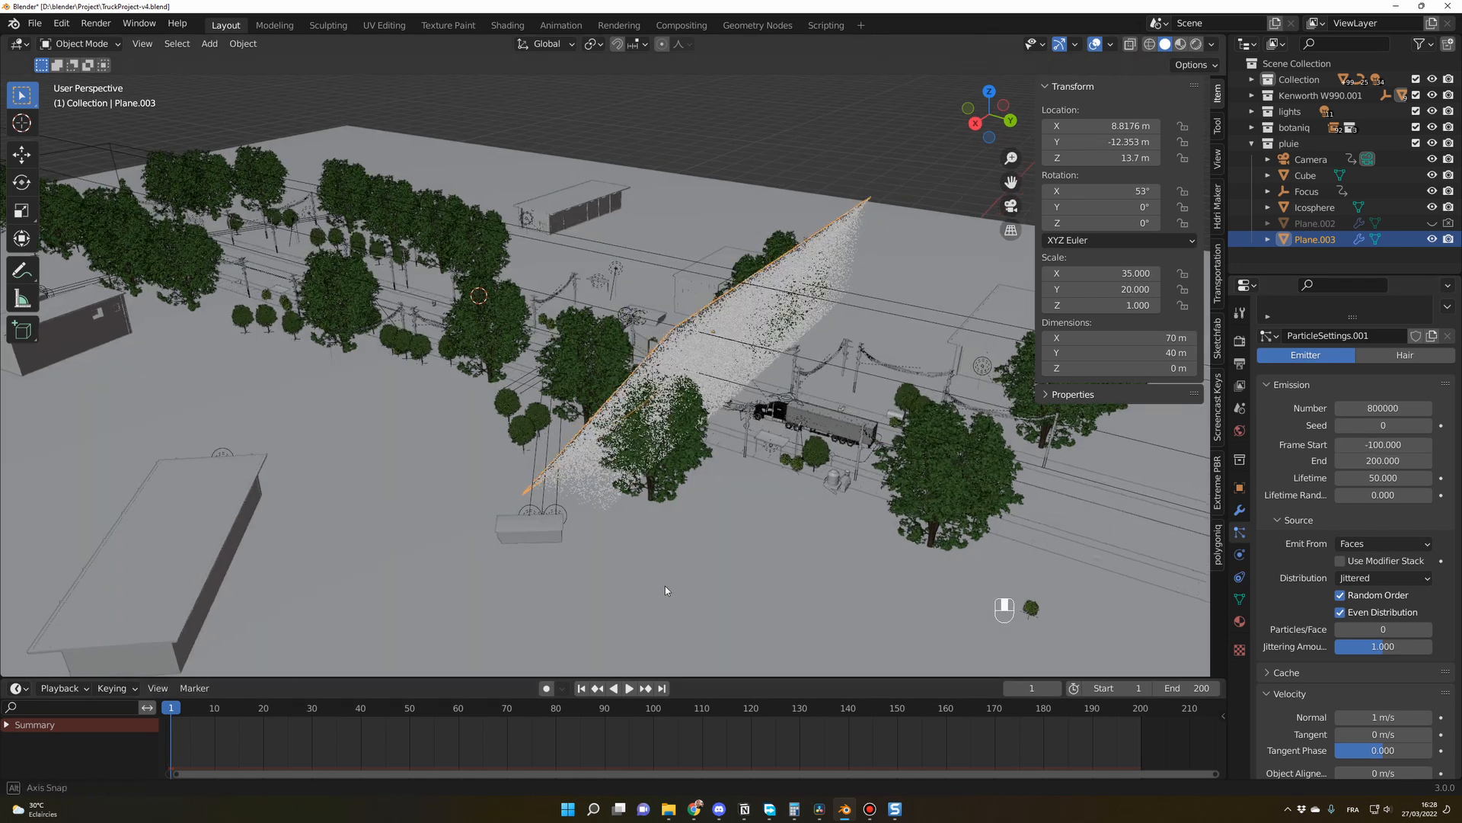
pyautogui.moveTo(665, 586); pyautogui.dragTo(729, 437, button='middle')
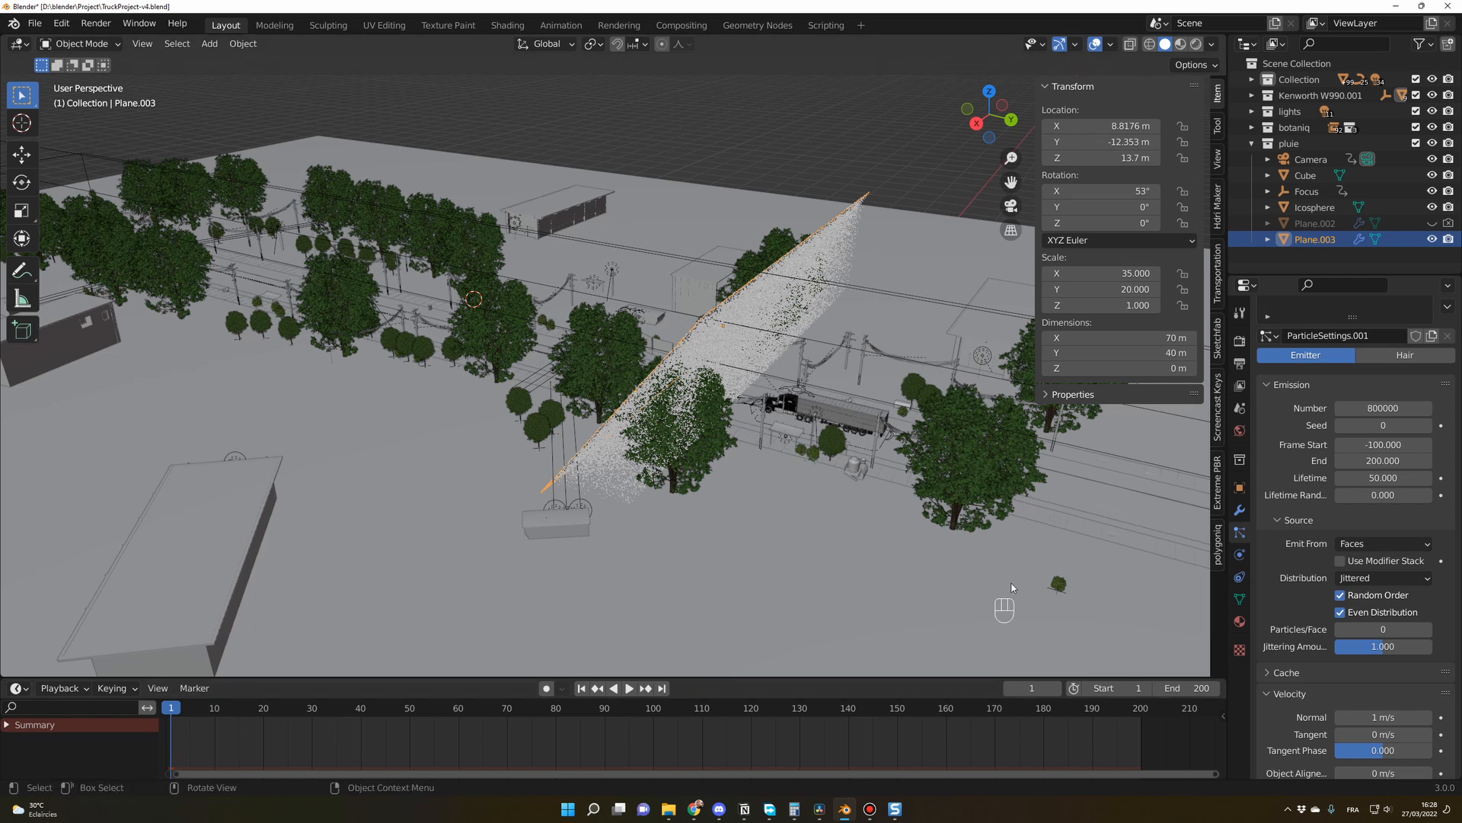
pyautogui.moveTo(845, 487); pyautogui.dragTo(786, 476, button='middle')
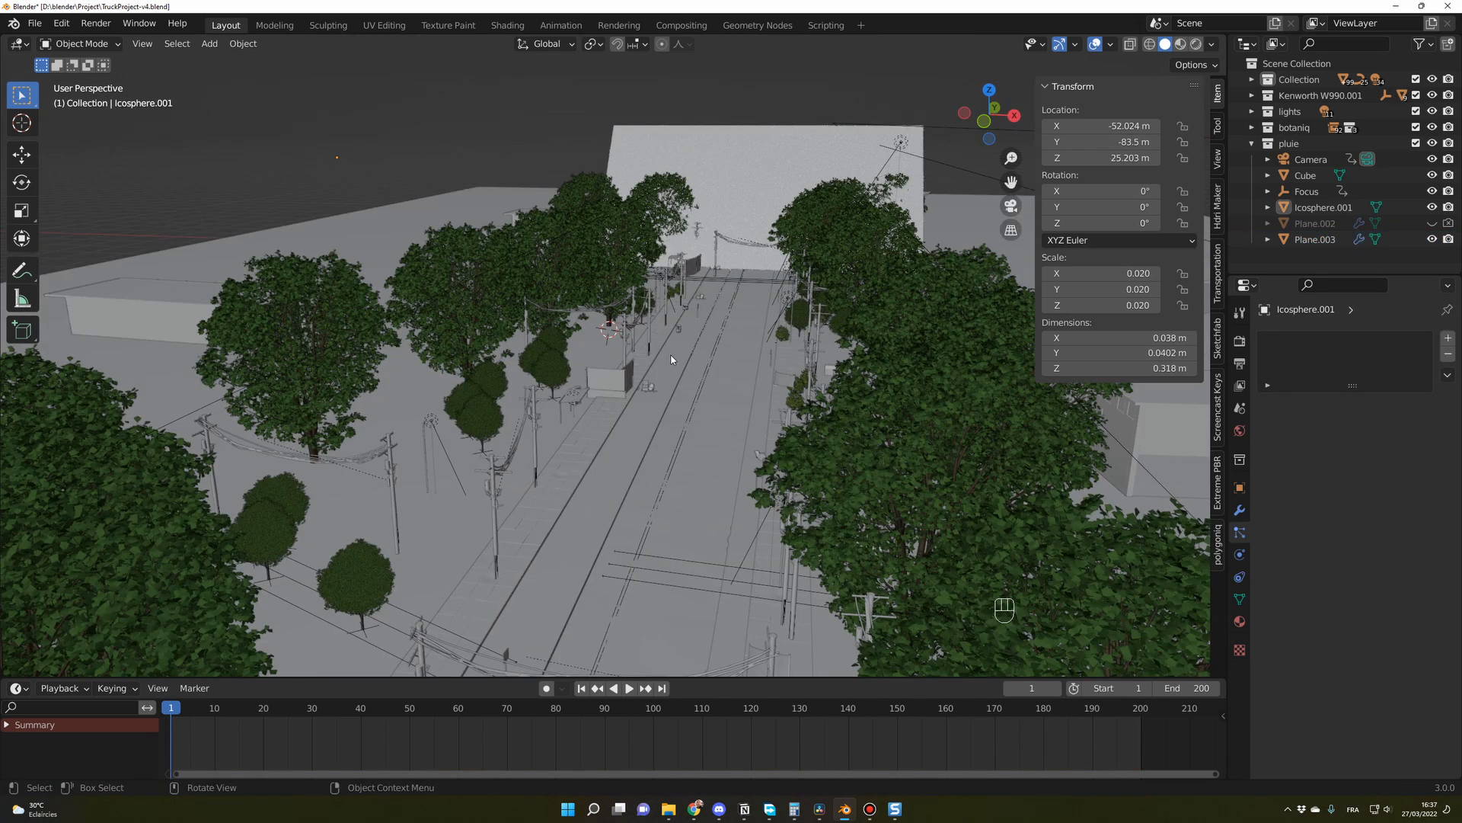
# - Add an ico sphere to the scene and raise it 36 m along Z
pyautogui.hotkey('shift', 'a')
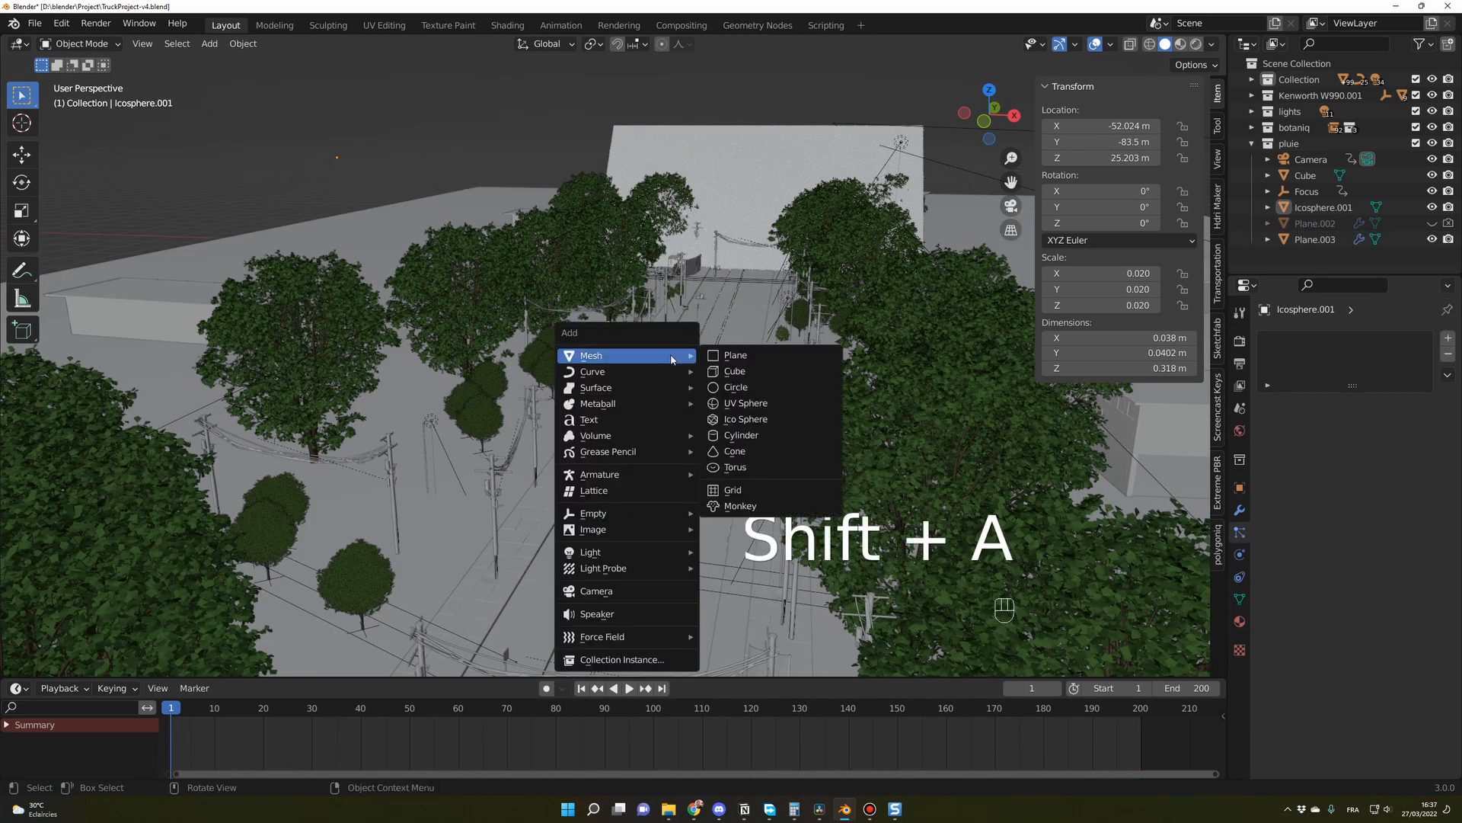
pyautogui.click(751, 422)
pyautogui.moveTo(751, 419); pyautogui.dragTo(716, 405, button='middle')
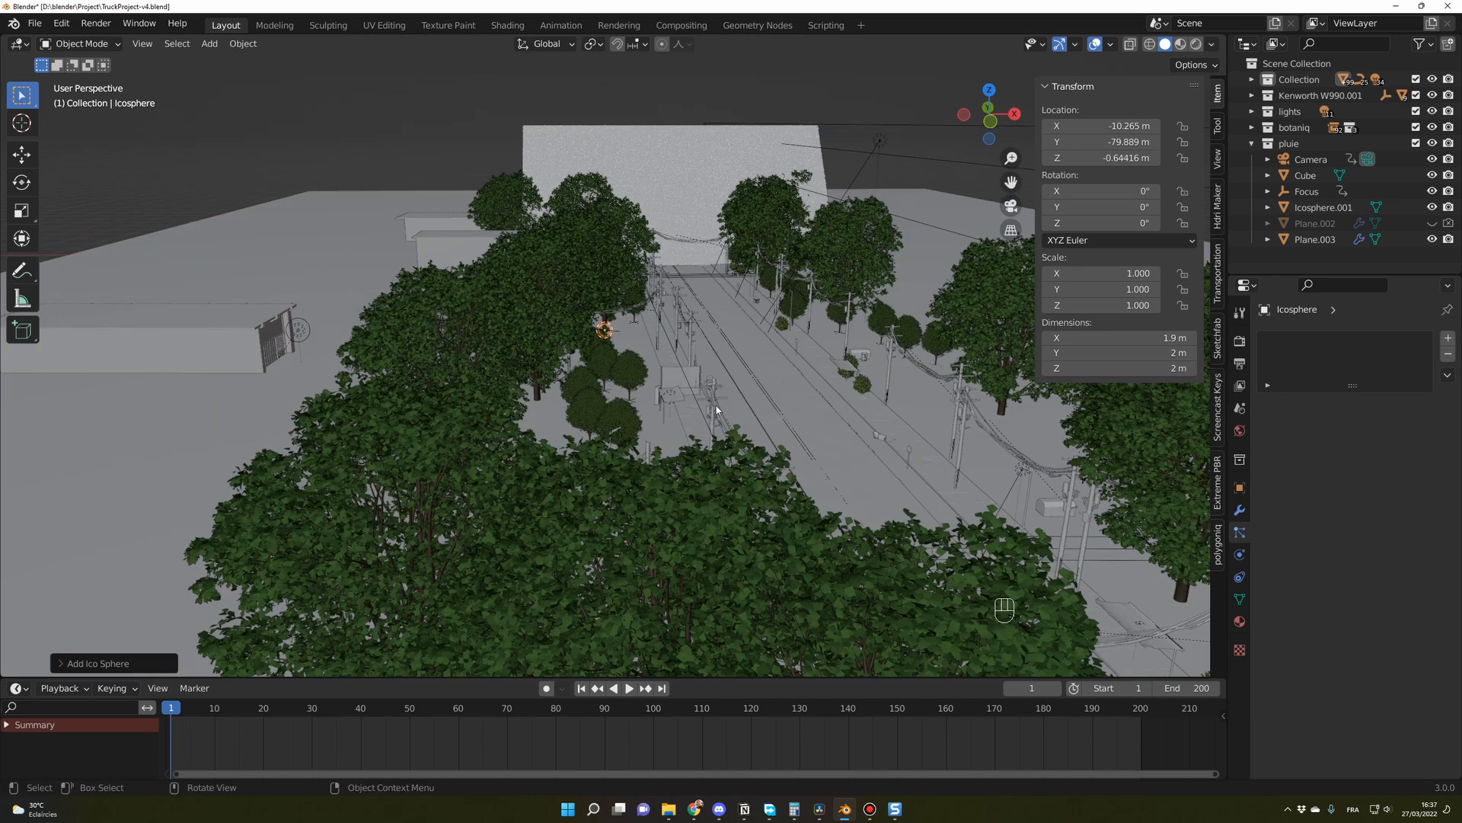
pyautogui.press('g')
pyautogui.press('z')
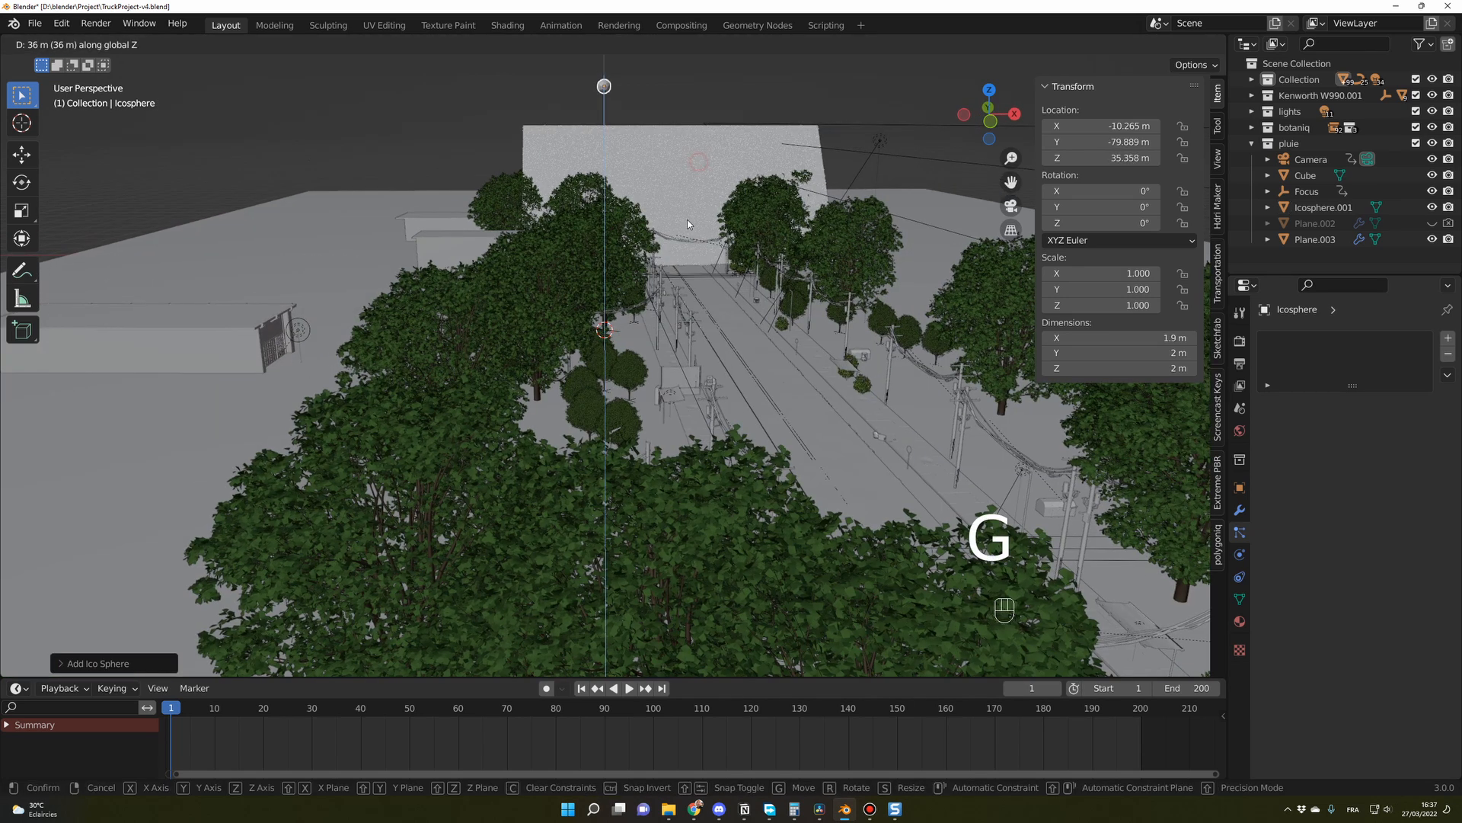
pyautogui.click(687, 221)
pyautogui.scroll(-7, 690, 239)
pyautogui.moveTo(688, 224); pyautogui.dragTo(681, 232, button='middle')
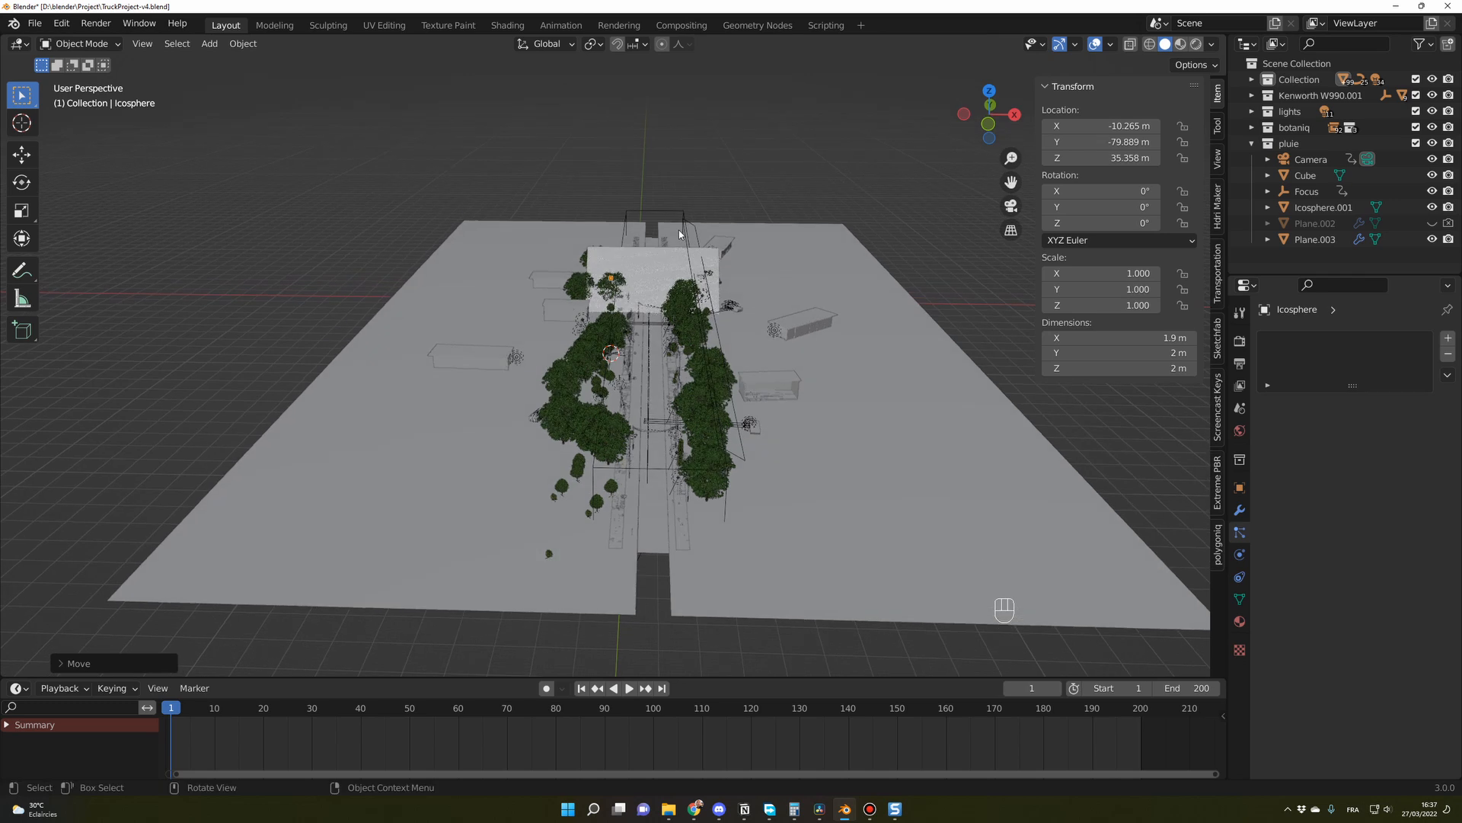
# - Move the ico sphere along X to about -96 m, well away from the road, and frame it in view
pyautogui.press('g')
pyautogui.press('x')
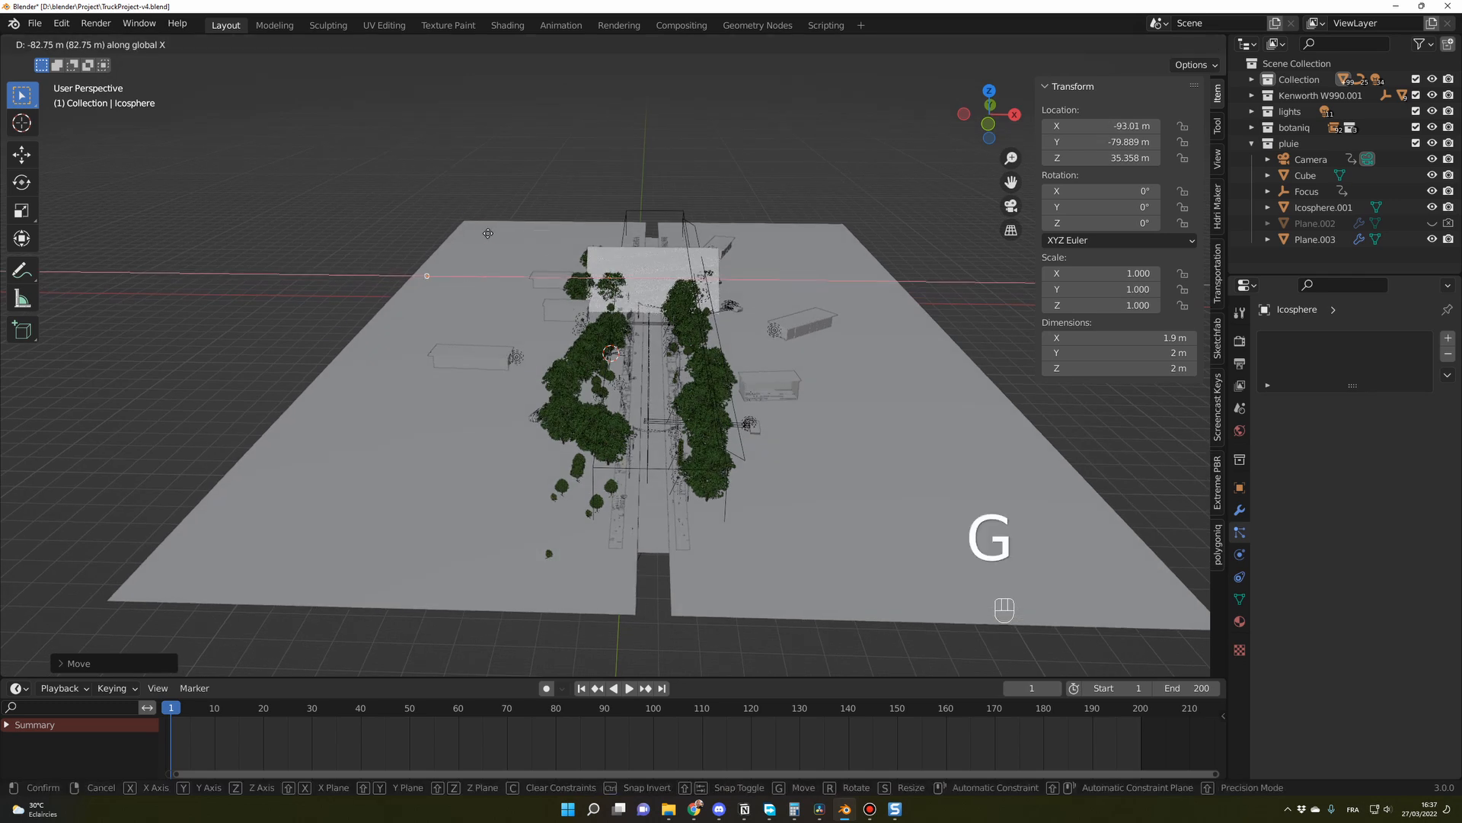
pyautogui.click(546, 248)
pyautogui.press('KP_Decimal')
pyautogui.scroll(-3, 564, 324)
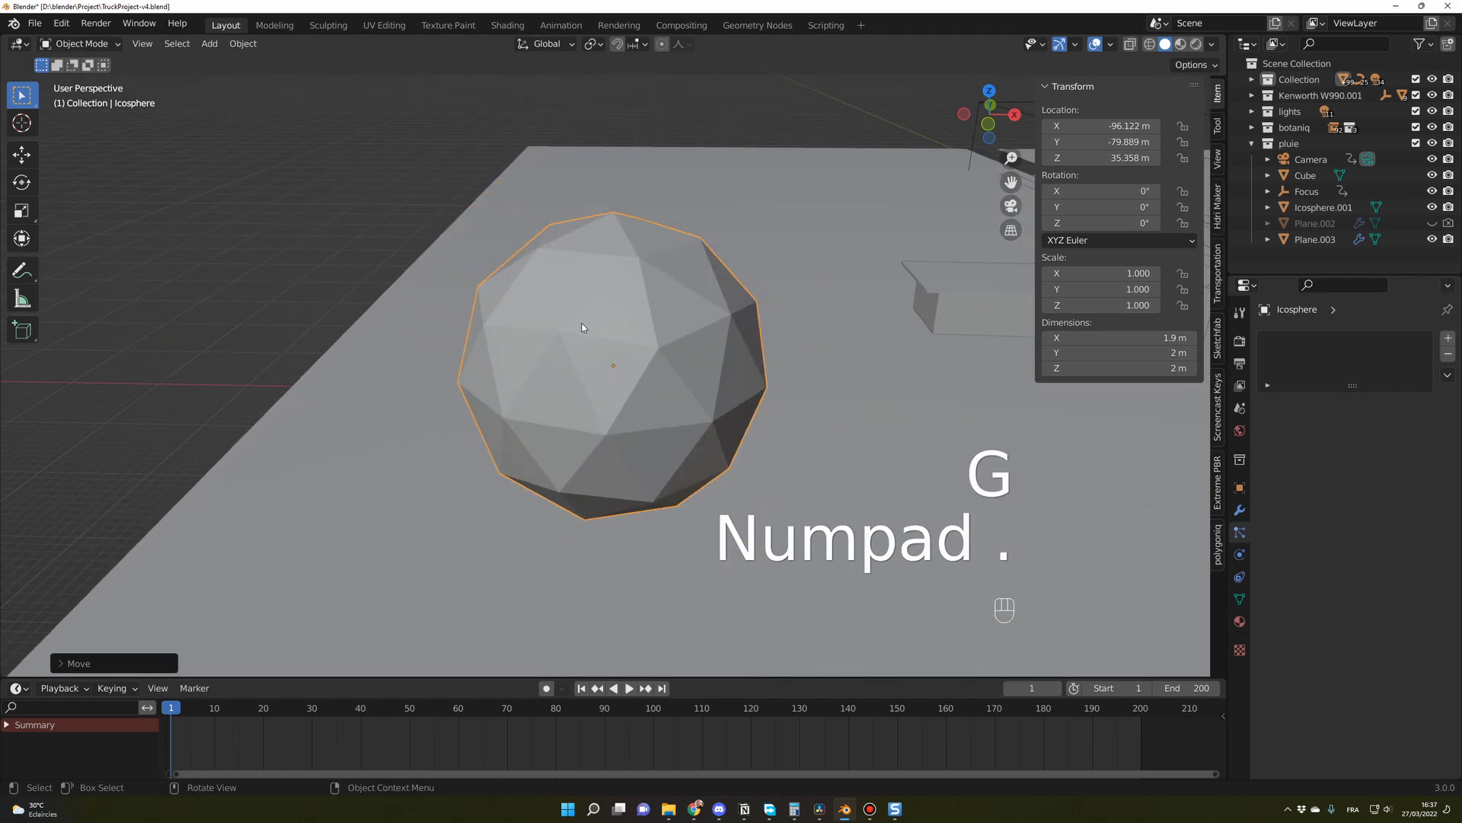
pyautogui.moveTo(568, 314); pyautogui.dragTo(602, 306, button='middle')
pyautogui.scroll(-2, 592, 267)
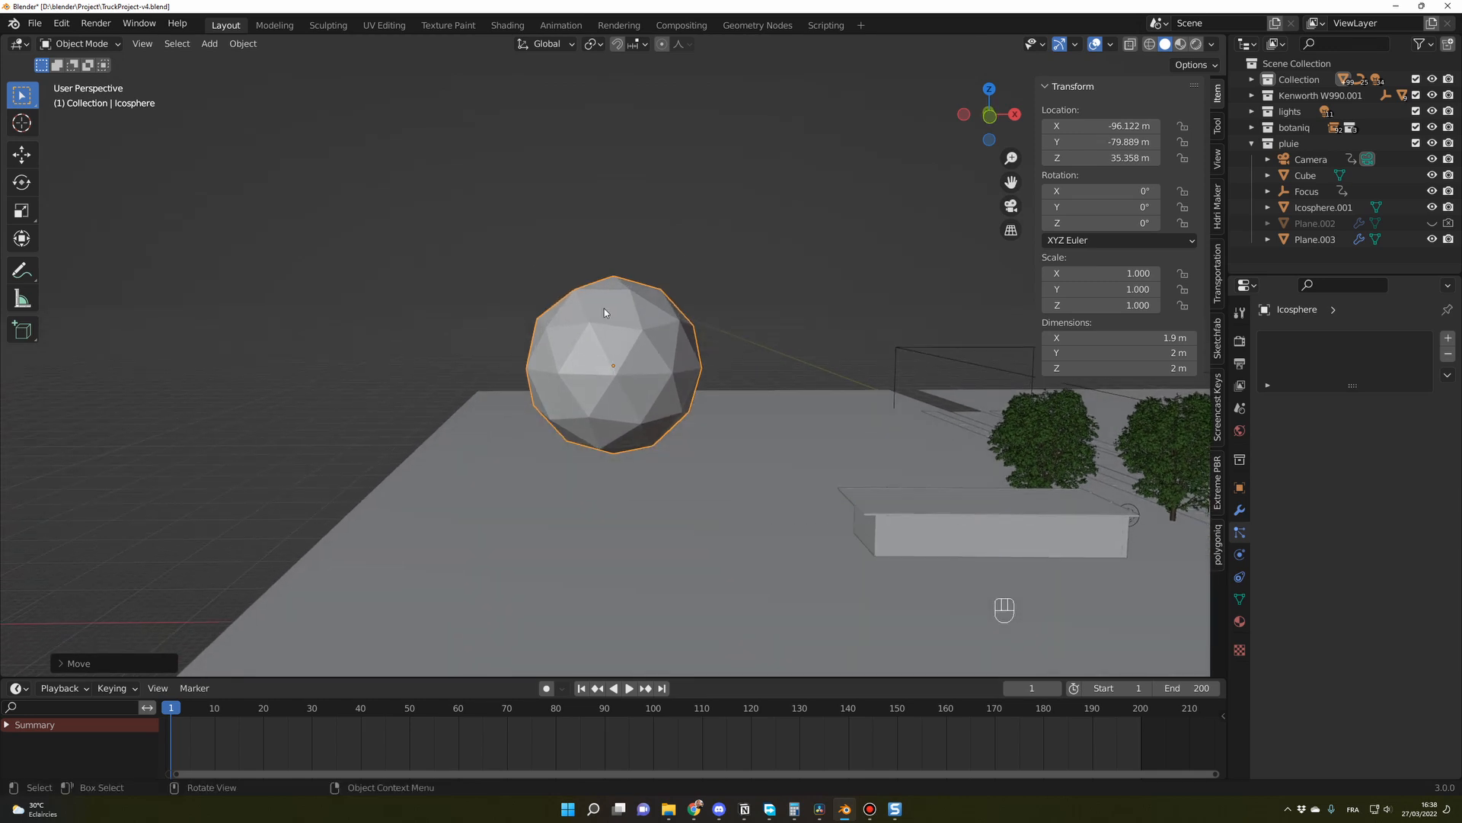
# - Enter Edit Mode on the ico sphere and enable proportional editing
pyautogui.click(111, 45)
pyautogui.click(644, 201)
pyautogui.press('Tab')
pyautogui.moveTo(644, 201); pyautogui.dragTo(671, 115, button='middle')
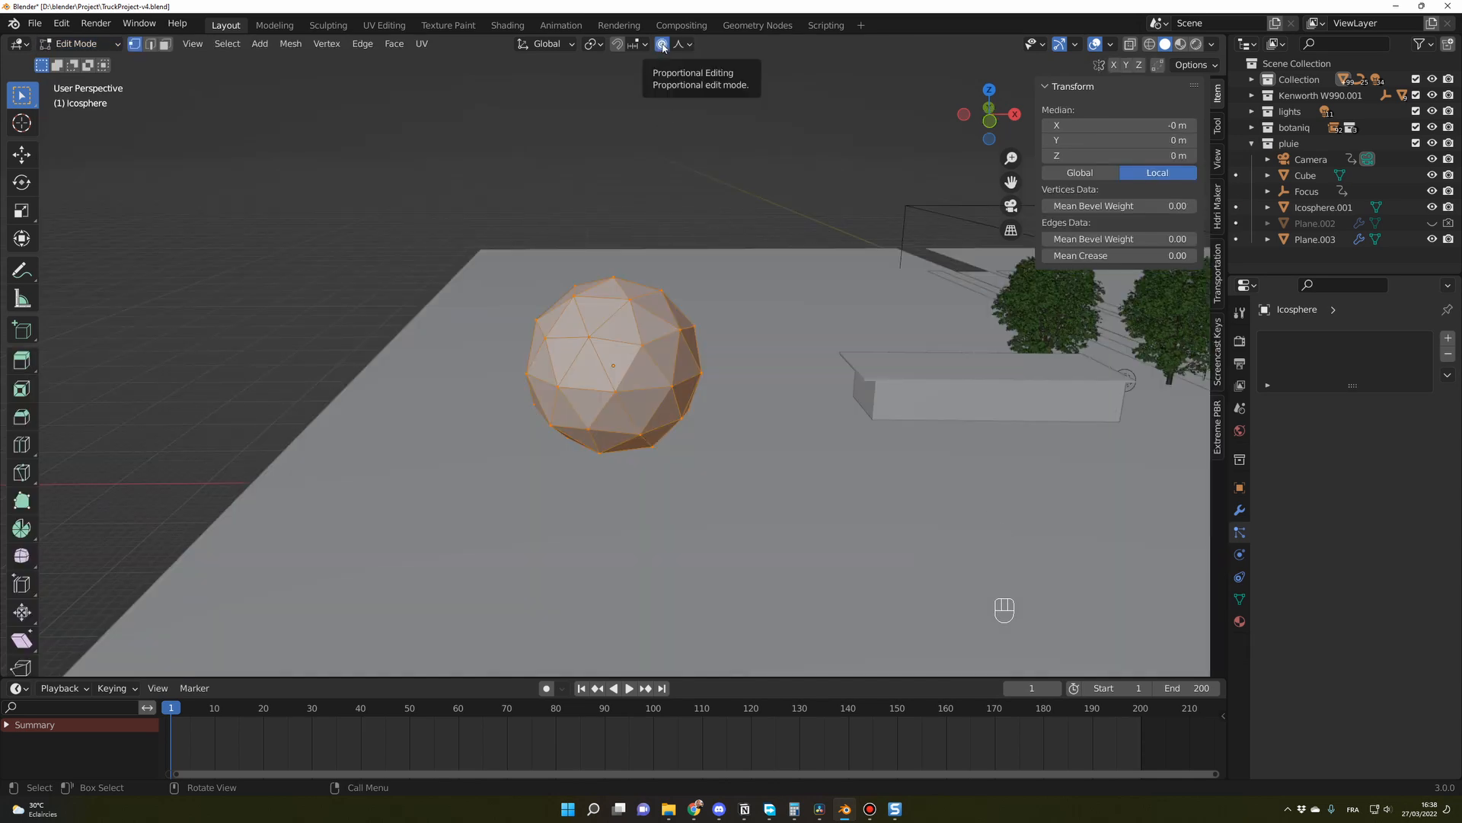
pyautogui.click(662, 45)
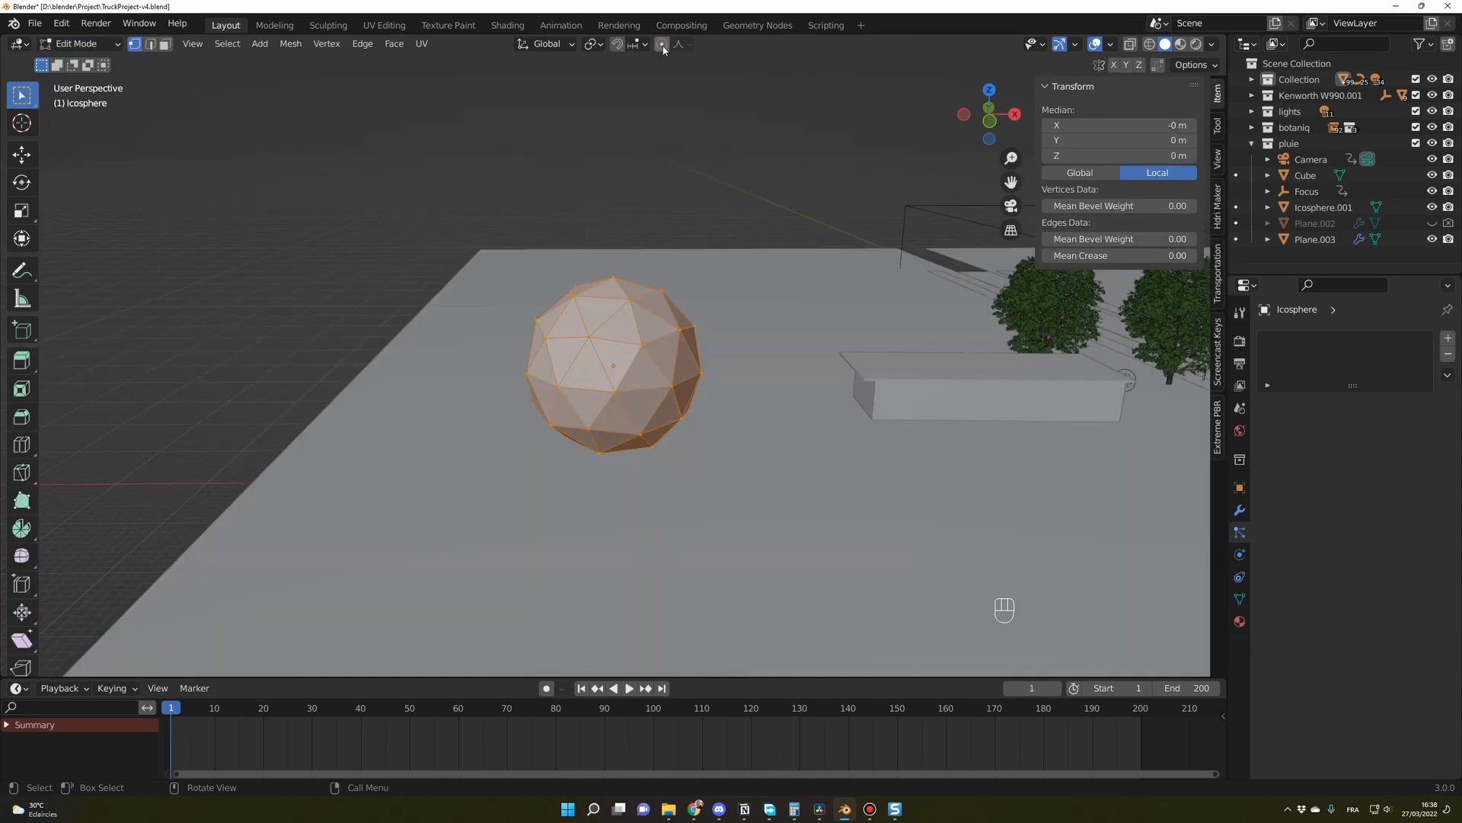
pyautogui.moveTo(661, 61); pyautogui.dragTo(657, 71, button='middle')
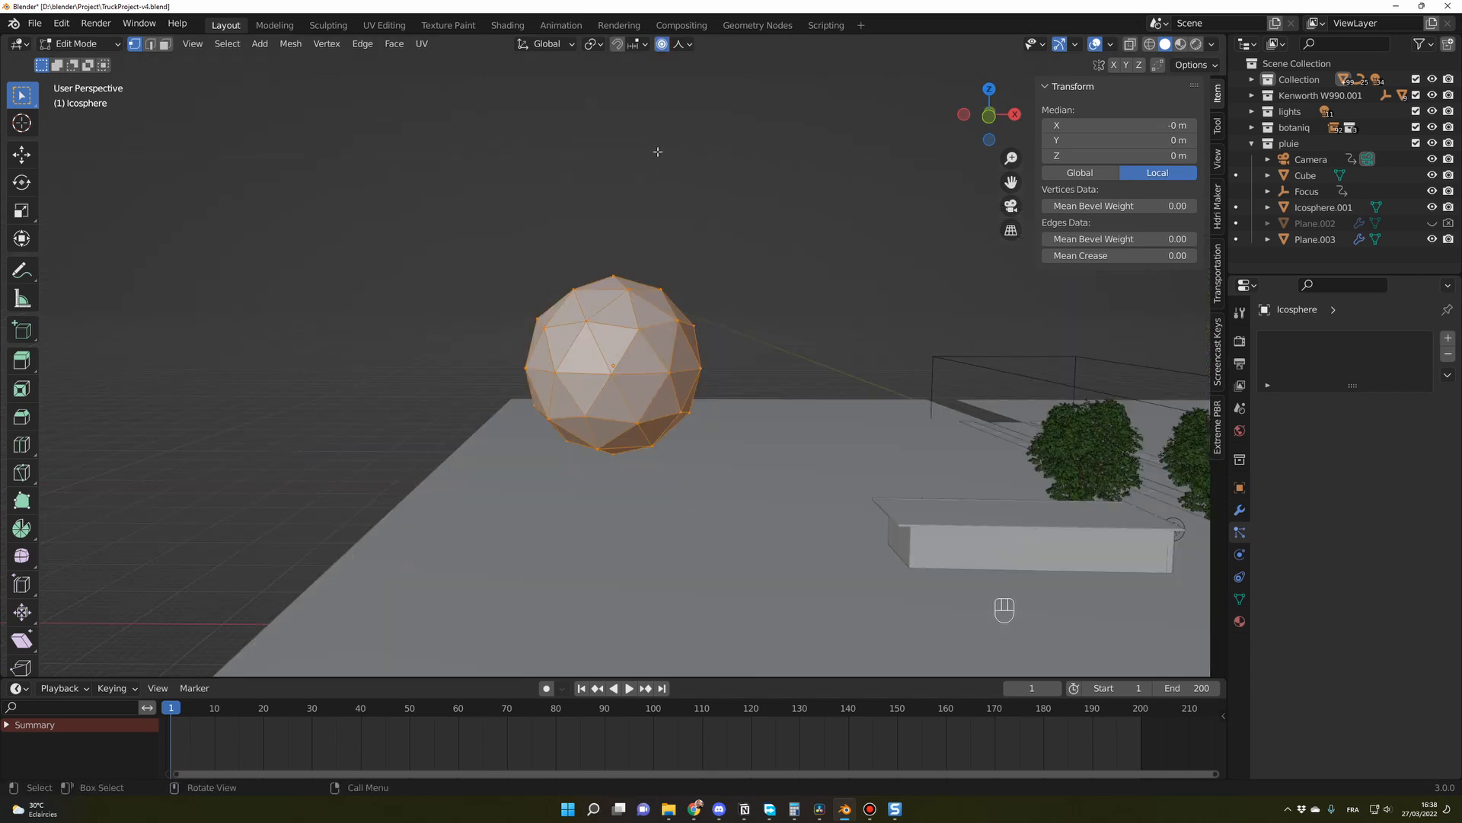
pyautogui.moveTo(657, 152); pyautogui.dragTo(662, 246, button='middle')
# - Pull the sphere's top vertex up along Z to about 7.8 m with Sharp falloff and a proportional size of about 4.6 m
pyautogui.click(679, 232)
pyautogui.click(614, 277)
pyautogui.scroll(-4, 671, 270)
pyautogui.press('g')
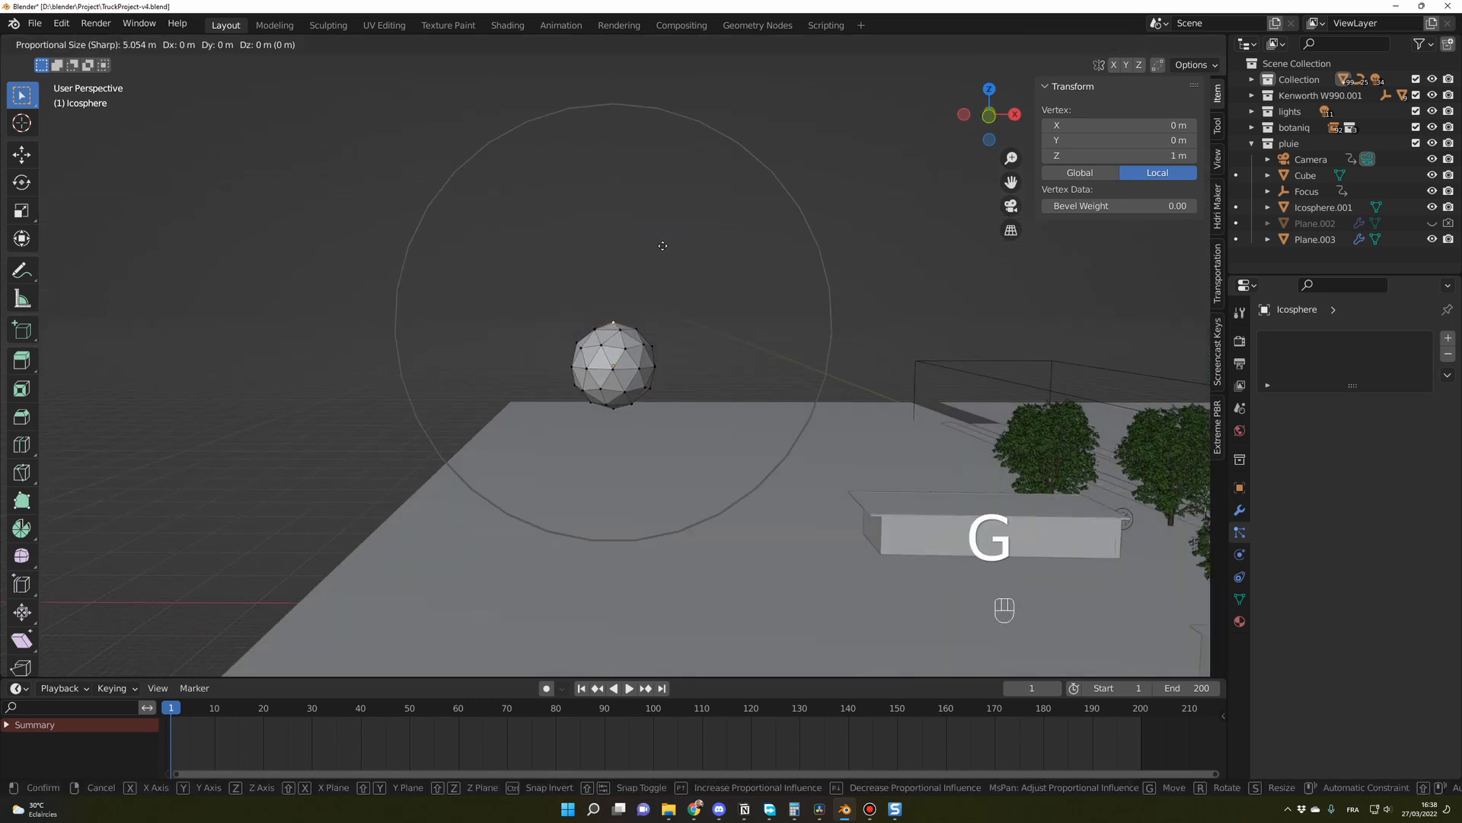
pyautogui.scroll(2, 663, 246)
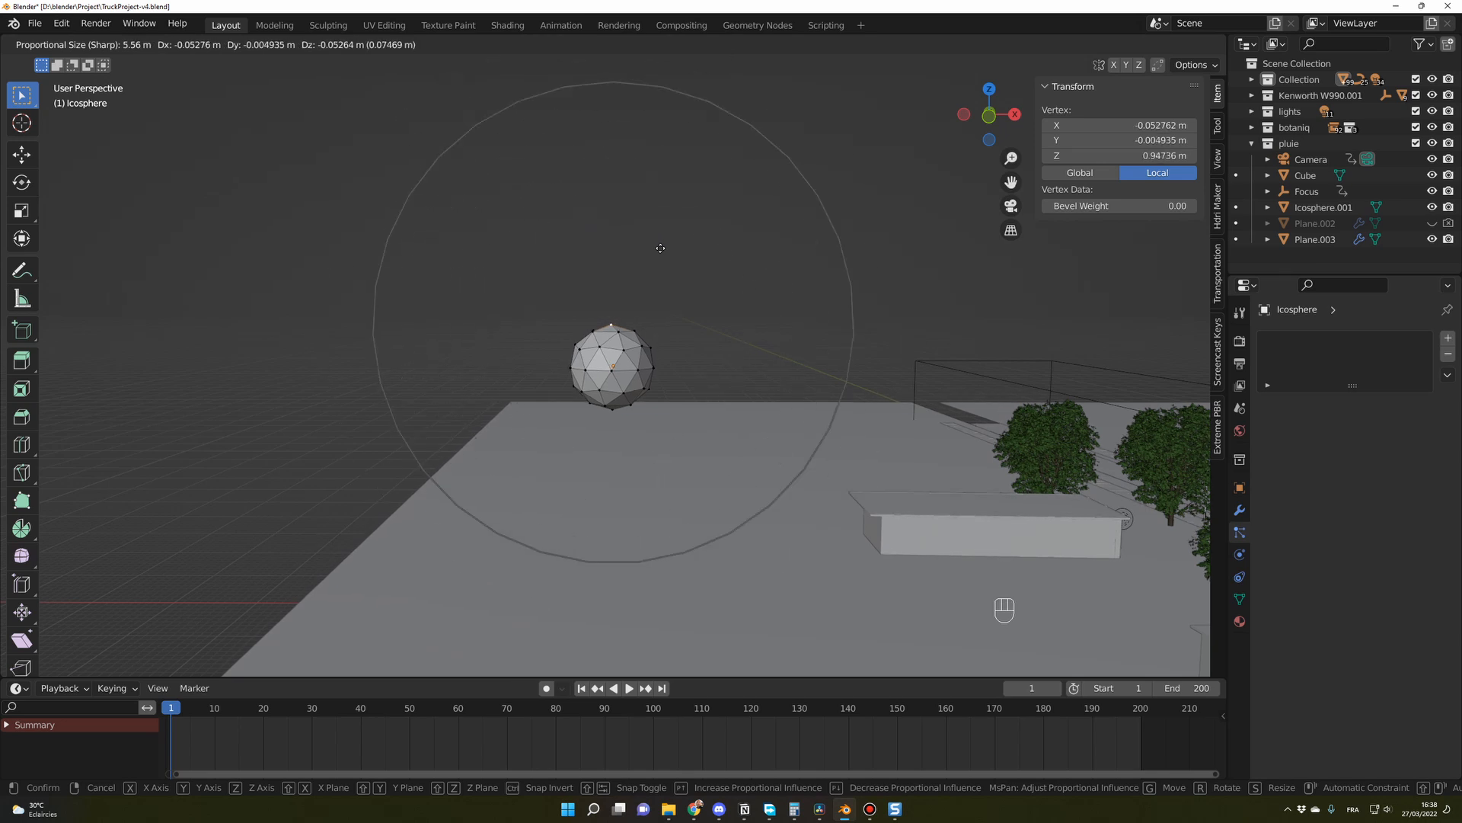
pyautogui.scroll(-4, 661, 248)
pyautogui.scroll(6, 659, 248)
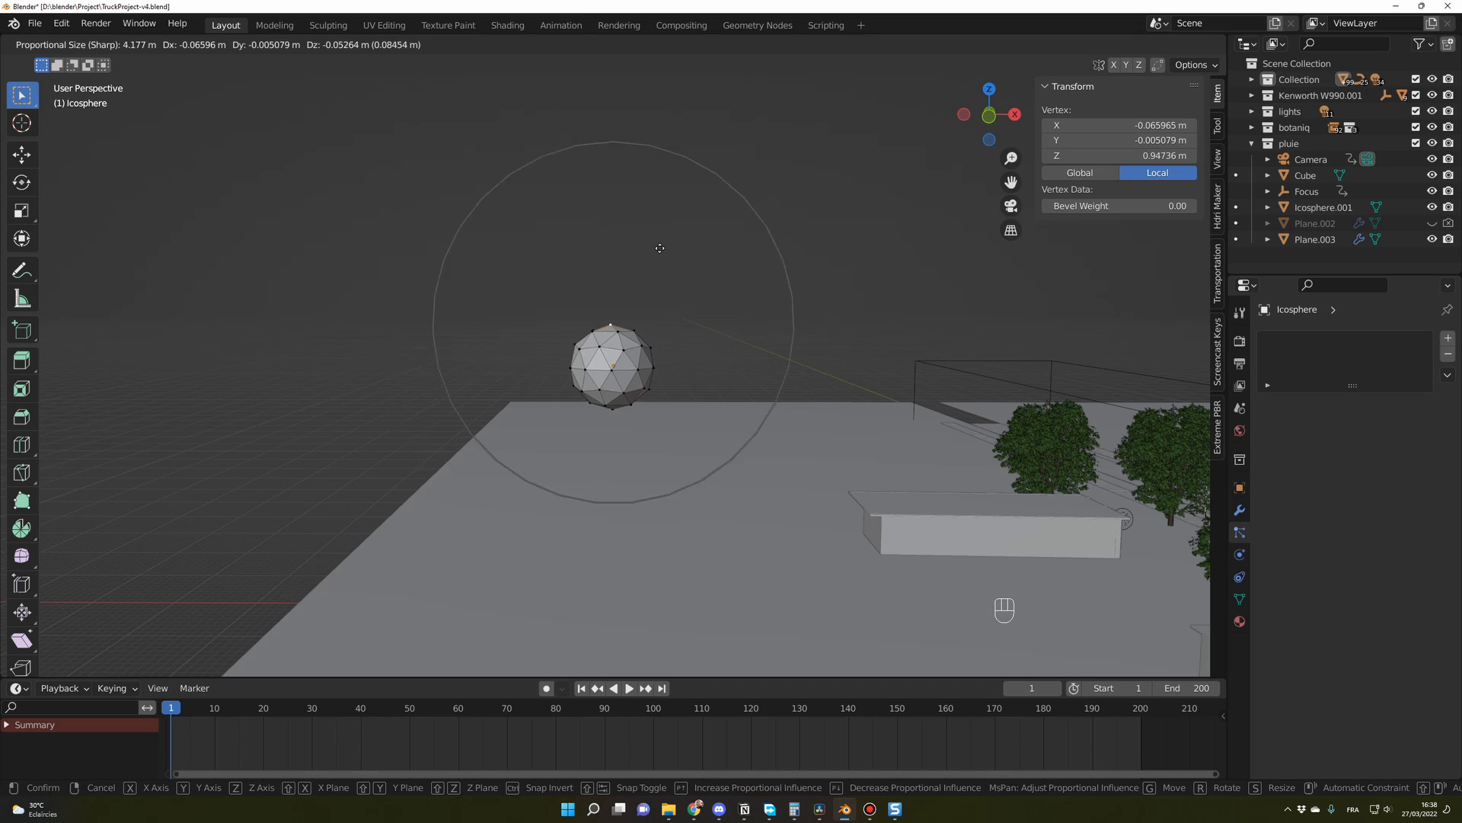
pyautogui.scroll(-3, 660, 248)
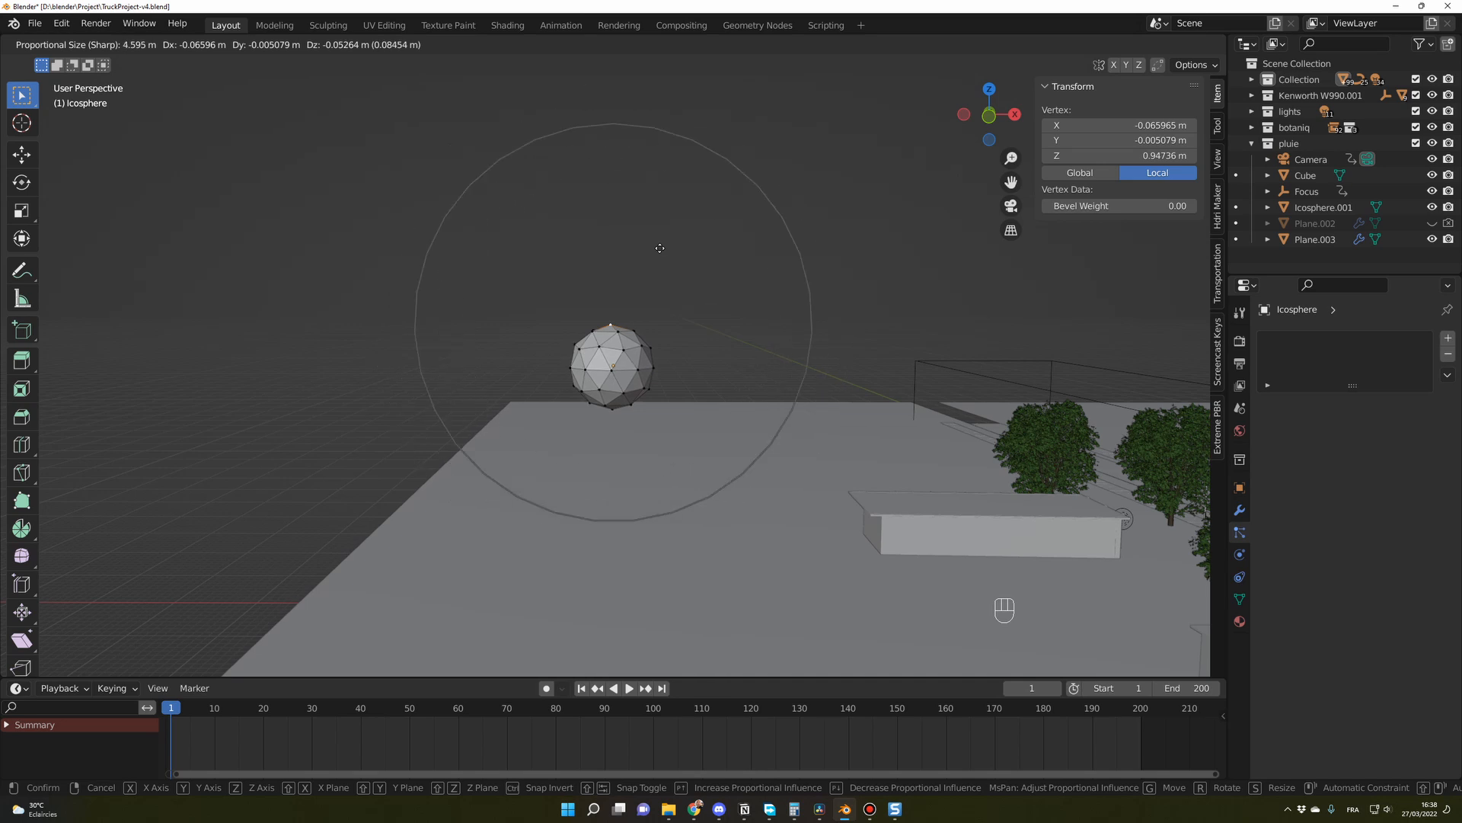
pyautogui.press('z')
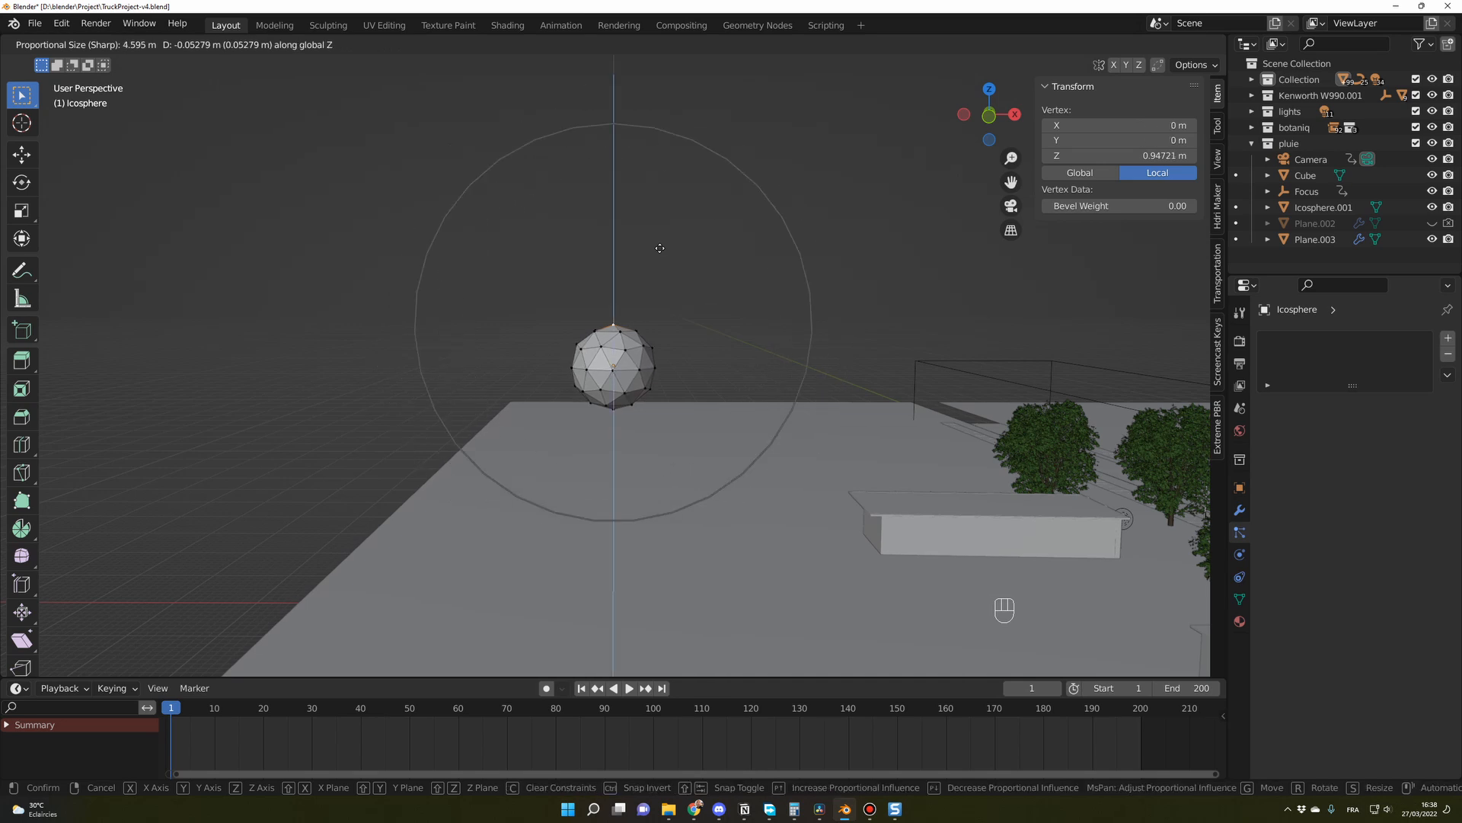
pyautogui.click(663, 566)
# - Stretch the top vertex about 3 m further up along Z to sharpen the drop's tip
pyautogui.scroll(-4, 663, 573)
pyautogui.moveTo(678, 502); pyautogui.dragTo(680, 514, button='middle')
pyautogui.press('z')
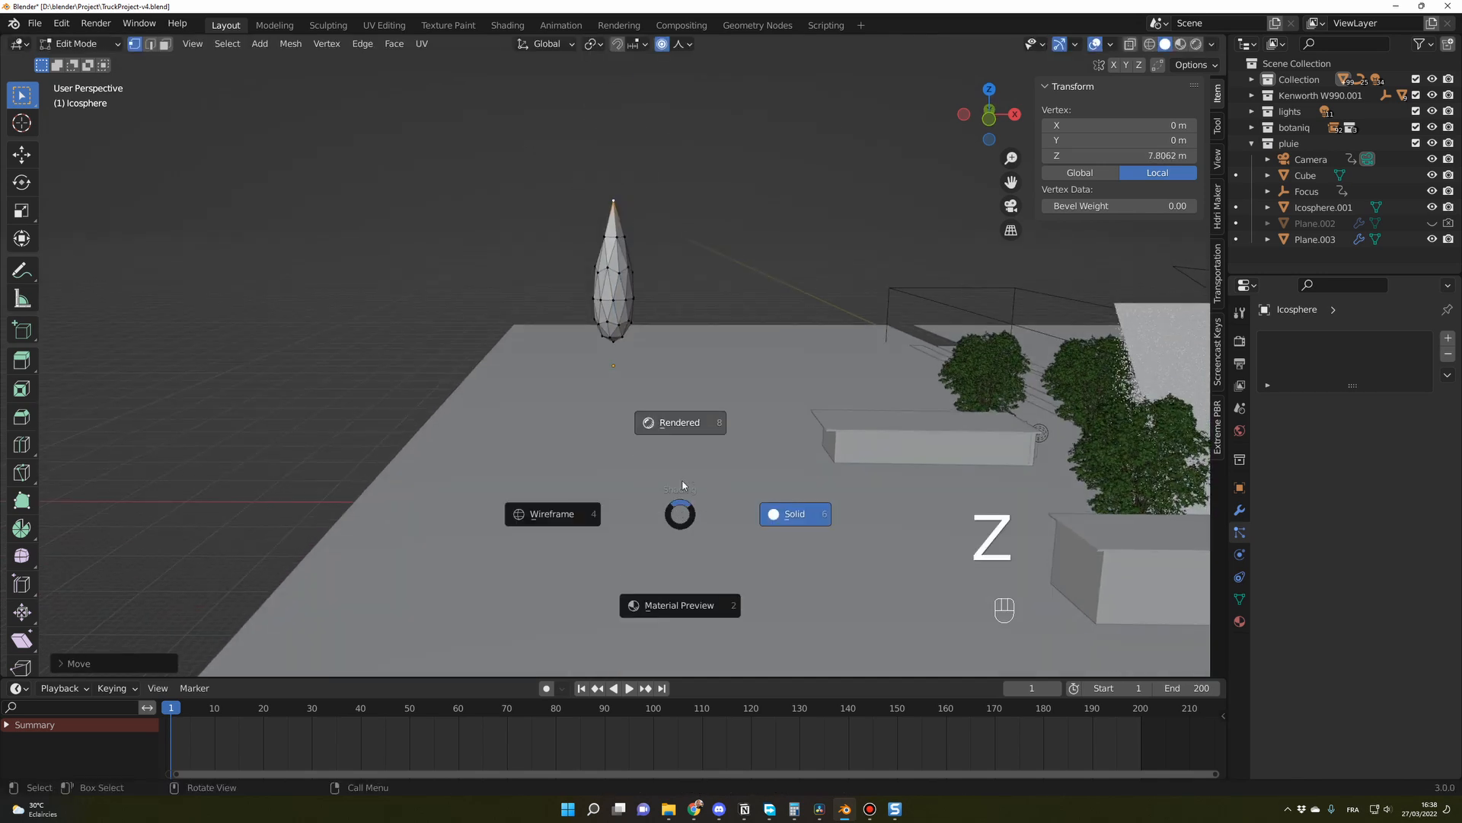
pyautogui.press('z')
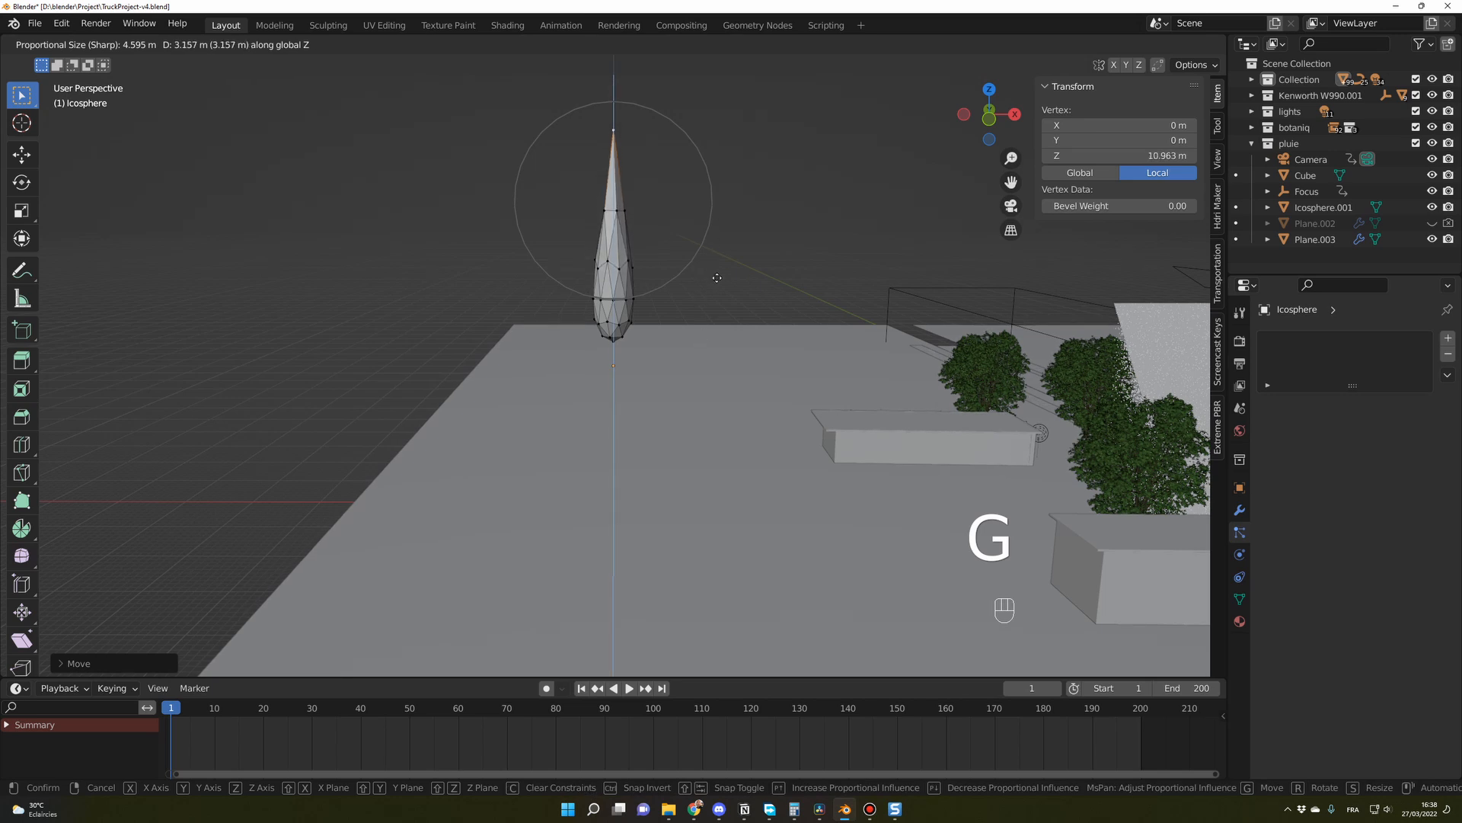
pyautogui.click(695, 447)
pyautogui.moveTo(695, 447); pyautogui.dragTo(663, 381, button='middle')
# - Pull the bottom vertex down about 5 m along Z to form a pointed lower end, and return to Object Mode
pyautogui.click(662, 381)
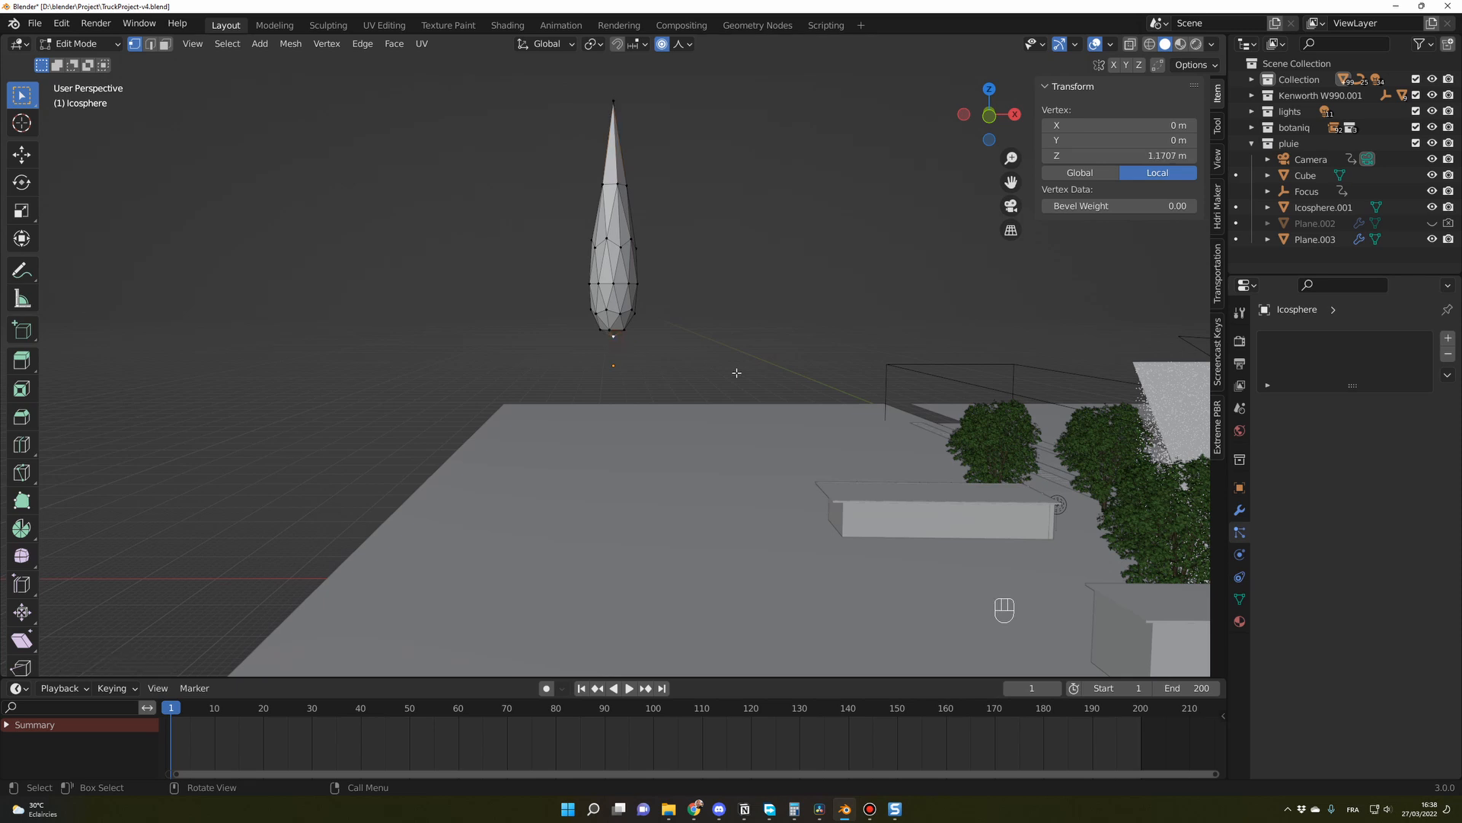
pyautogui.press('g')
pyautogui.press('z')
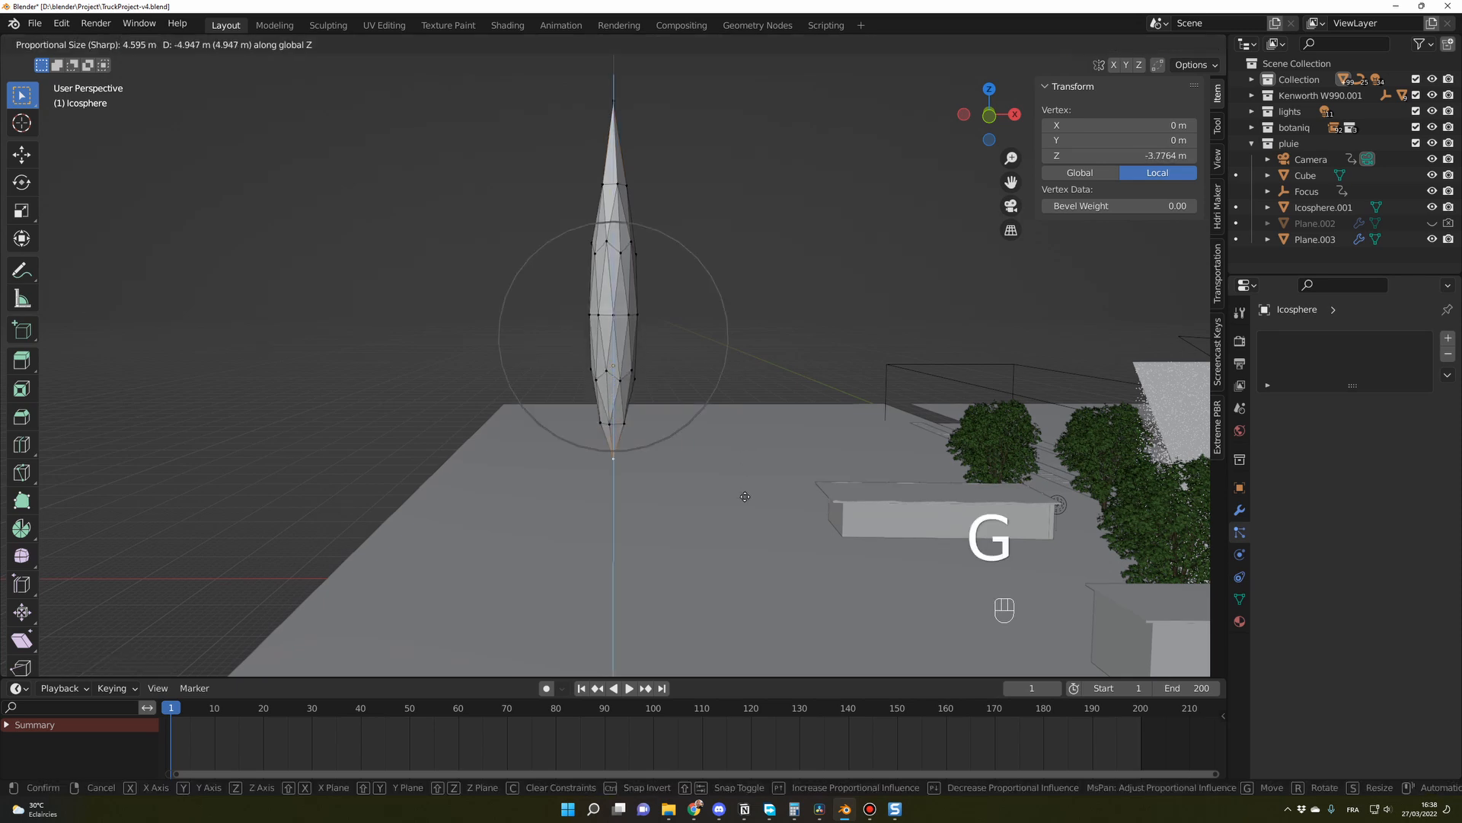
pyautogui.click(745, 493)
pyautogui.scroll(-1, 739, 472)
pyautogui.click(708, 304)
pyautogui.moveTo(708, 304)
pyautogui.mouseDown(button='middle')
pyautogui.moveTo(728, 307)
pyautogui.moveTo(712, 301)
pyautogui.mouseUp(button='middle')
pyautogui.press('Tab')
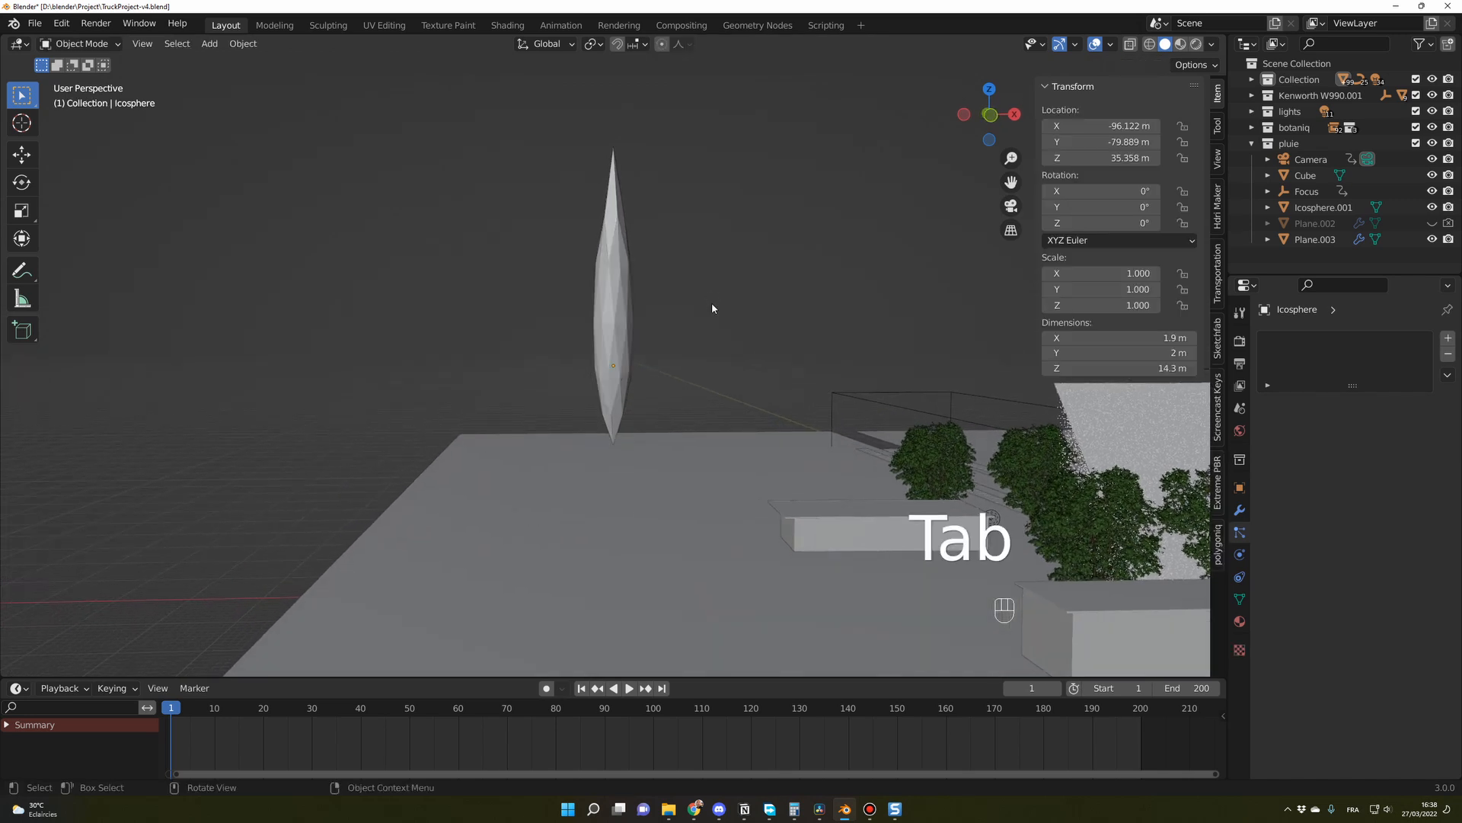
# - Set the raindrop mesh's X scale to 0.750 and shade it smooth
pyautogui.click(614, 315)
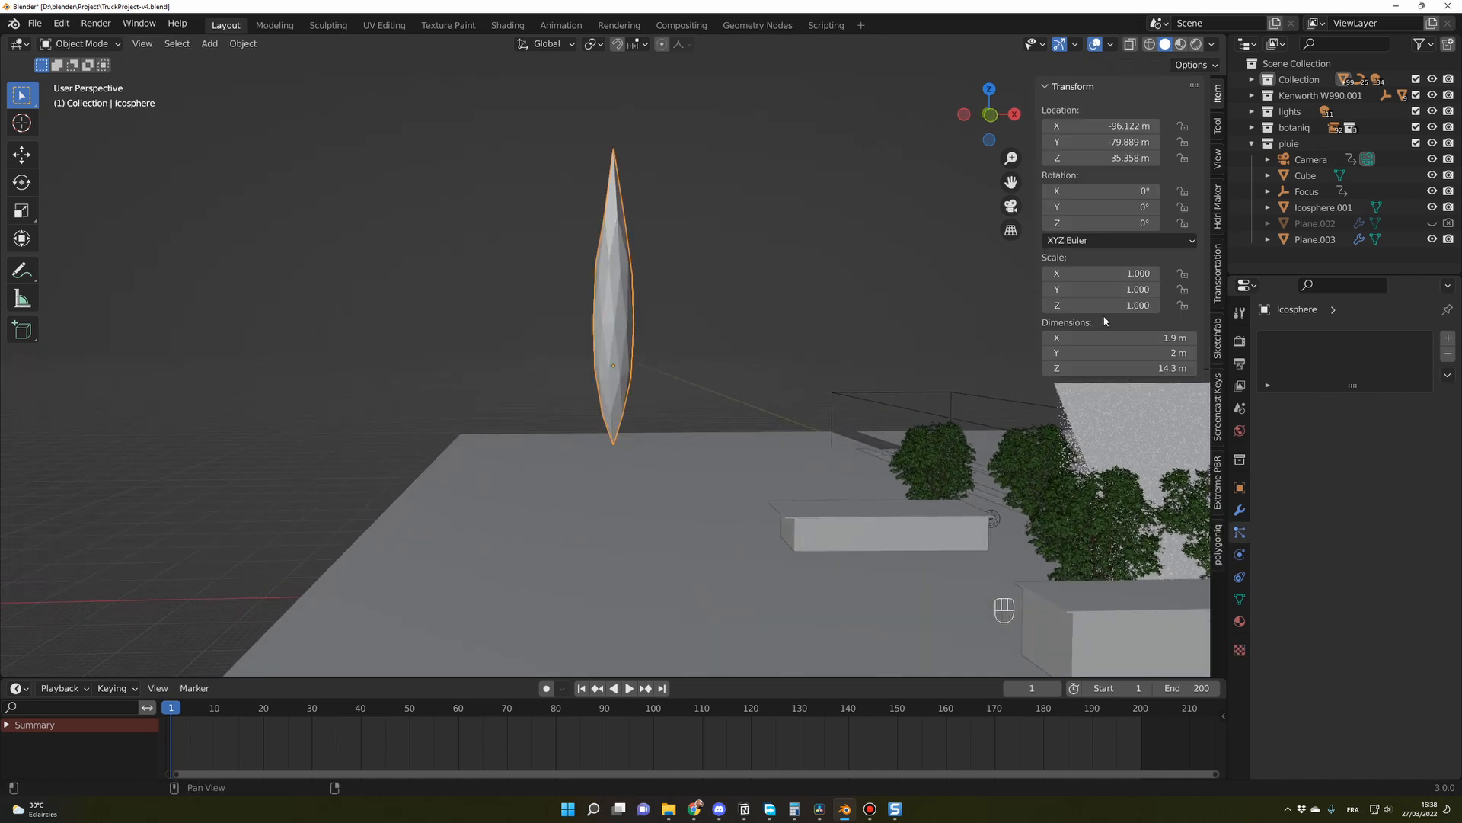
pyautogui.moveTo(1119, 273); pyautogui.dragTo(1074, 273)
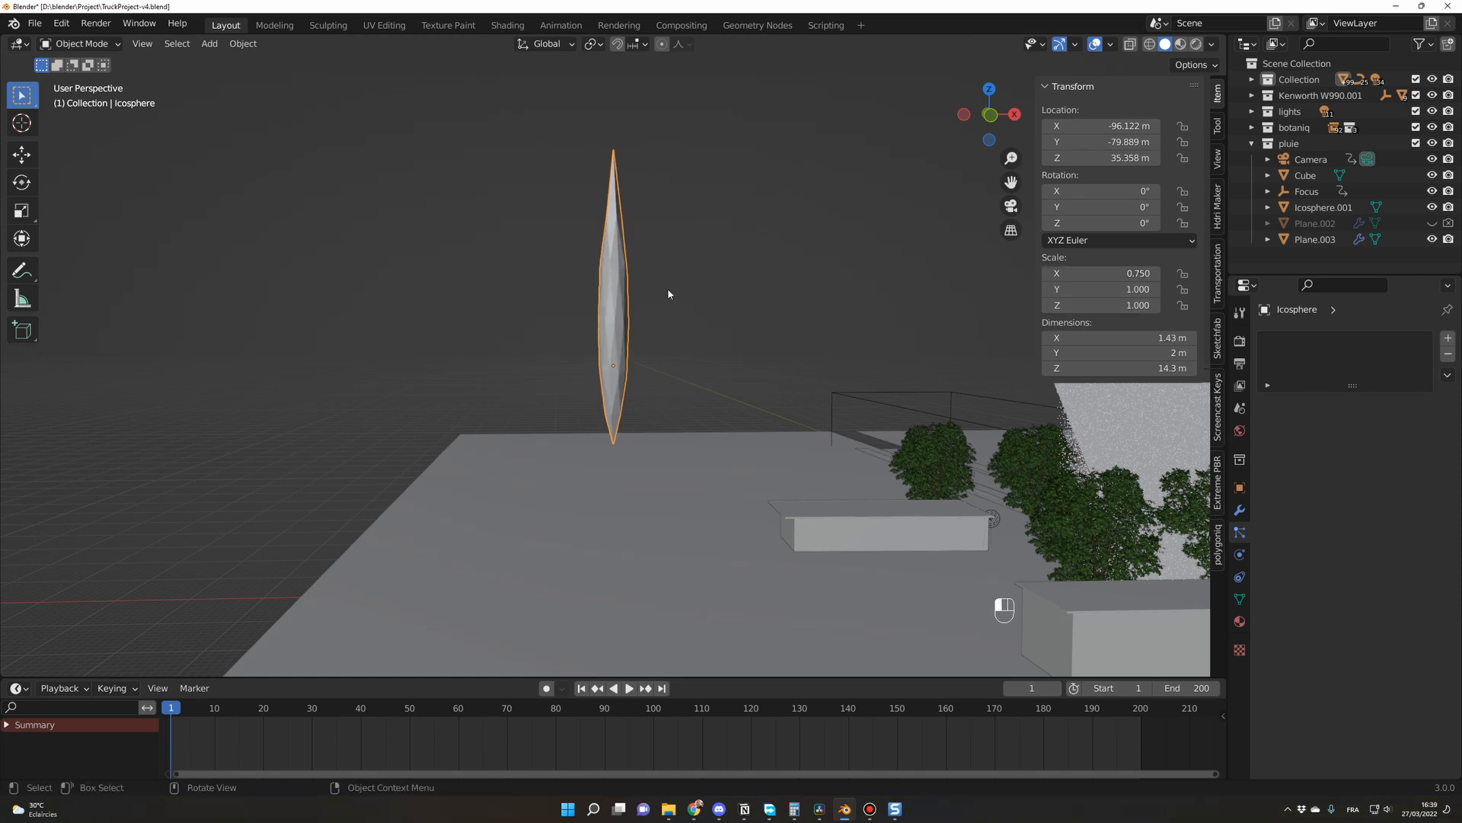
pyautogui.rightClick(617, 299)
pyautogui.click(617, 300)
pyautogui.moveTo(614, 299); pyautogui.dragTo(694, 360, button='middle')
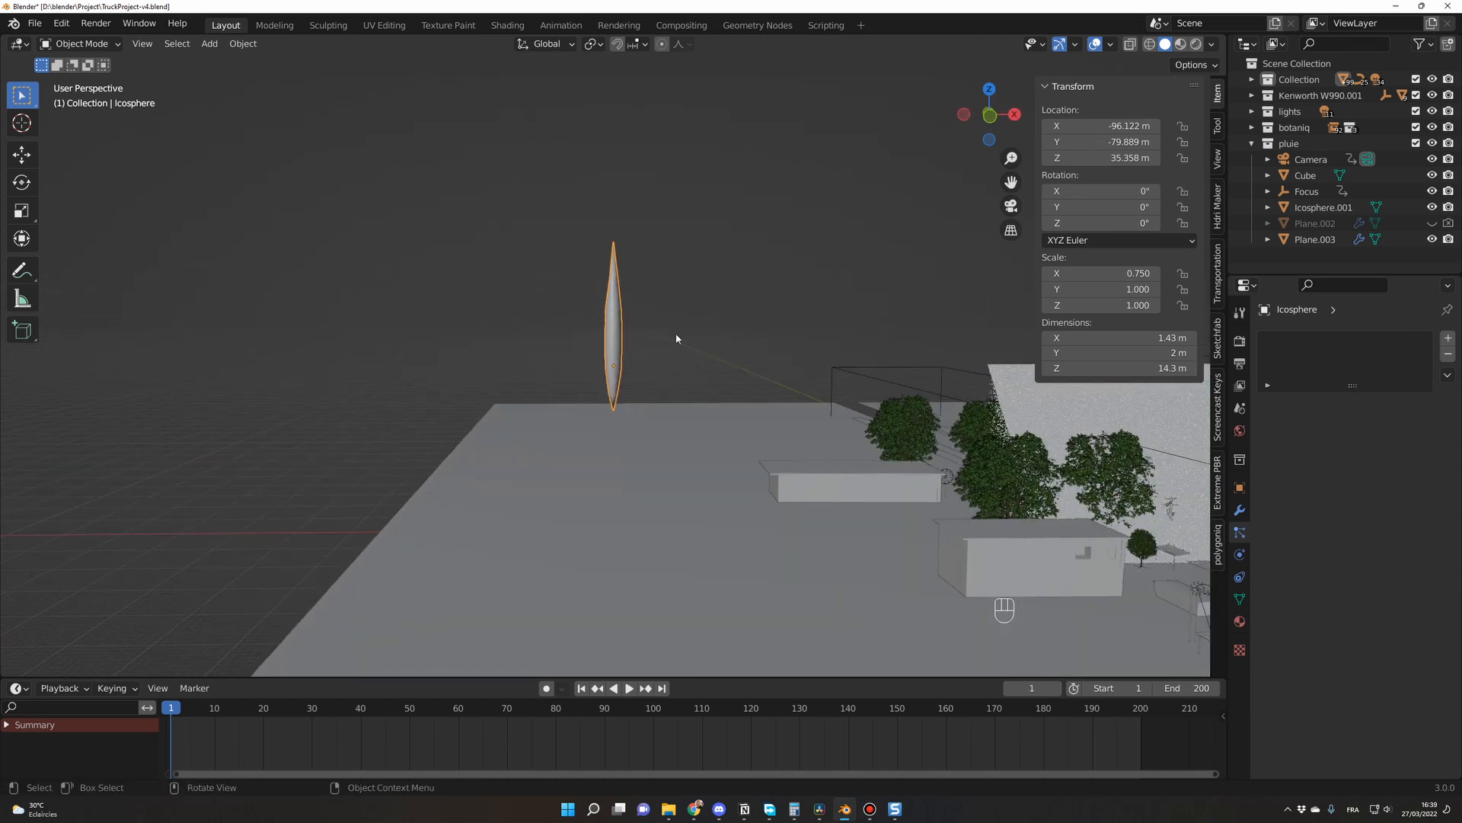
# - Create a new material for the raindrop in the Shading workspace and delete its Principled BSDF node
pyautogui.click(508, 25)
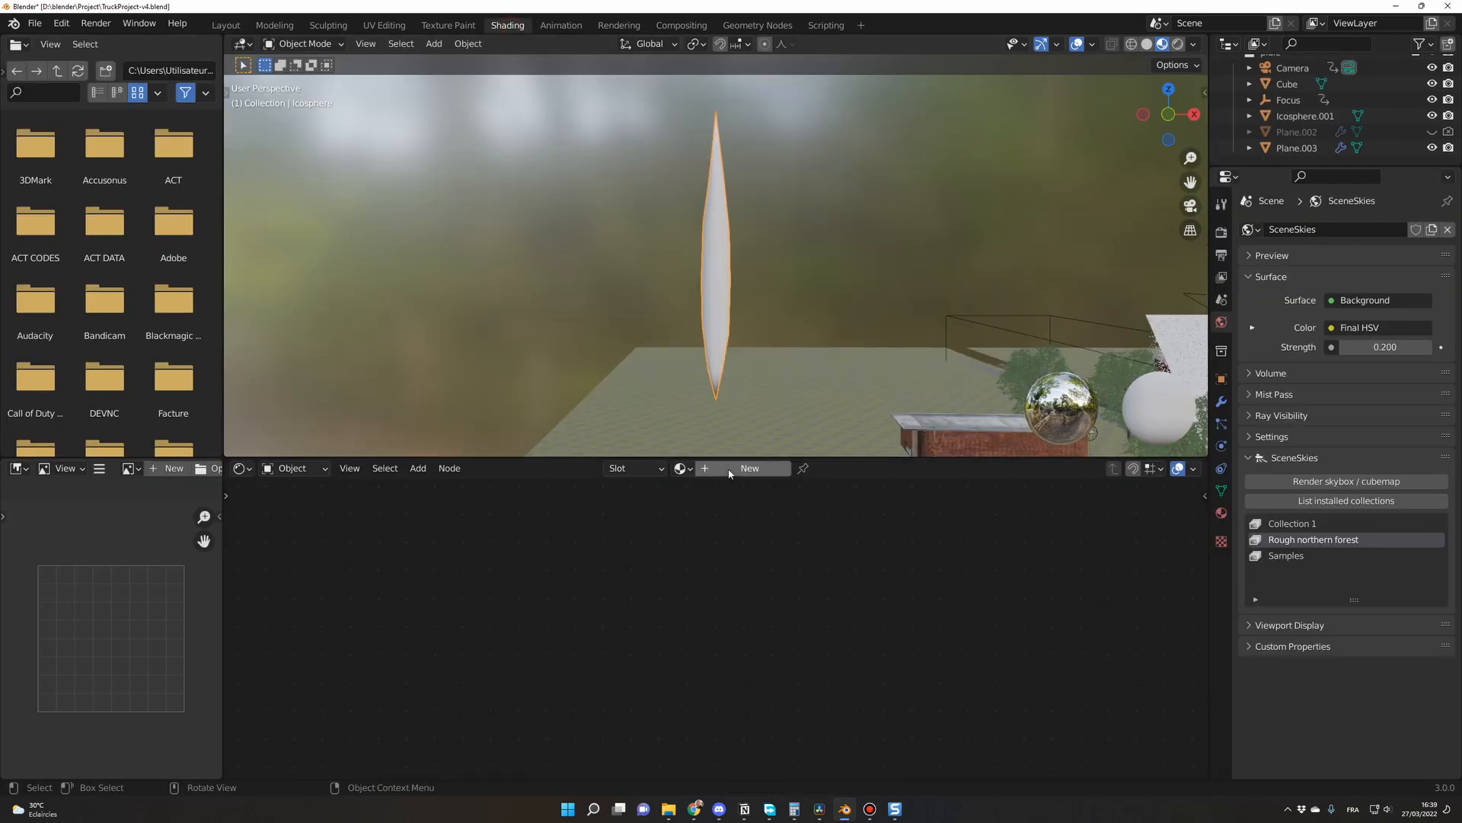
pyautogui.click(729, 470)
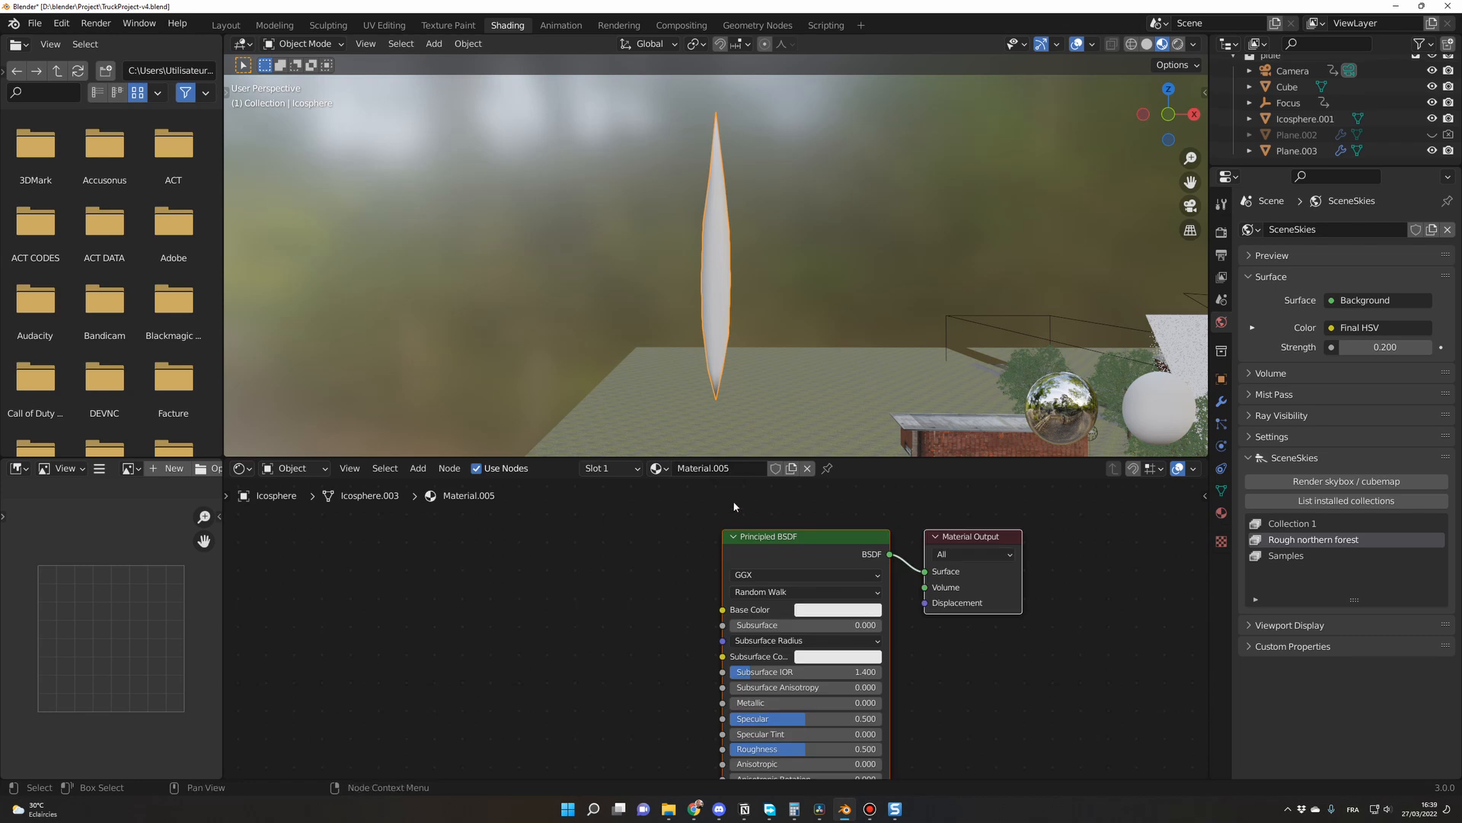
pyautogui.click(789, 539)
pyautogui.press('x')
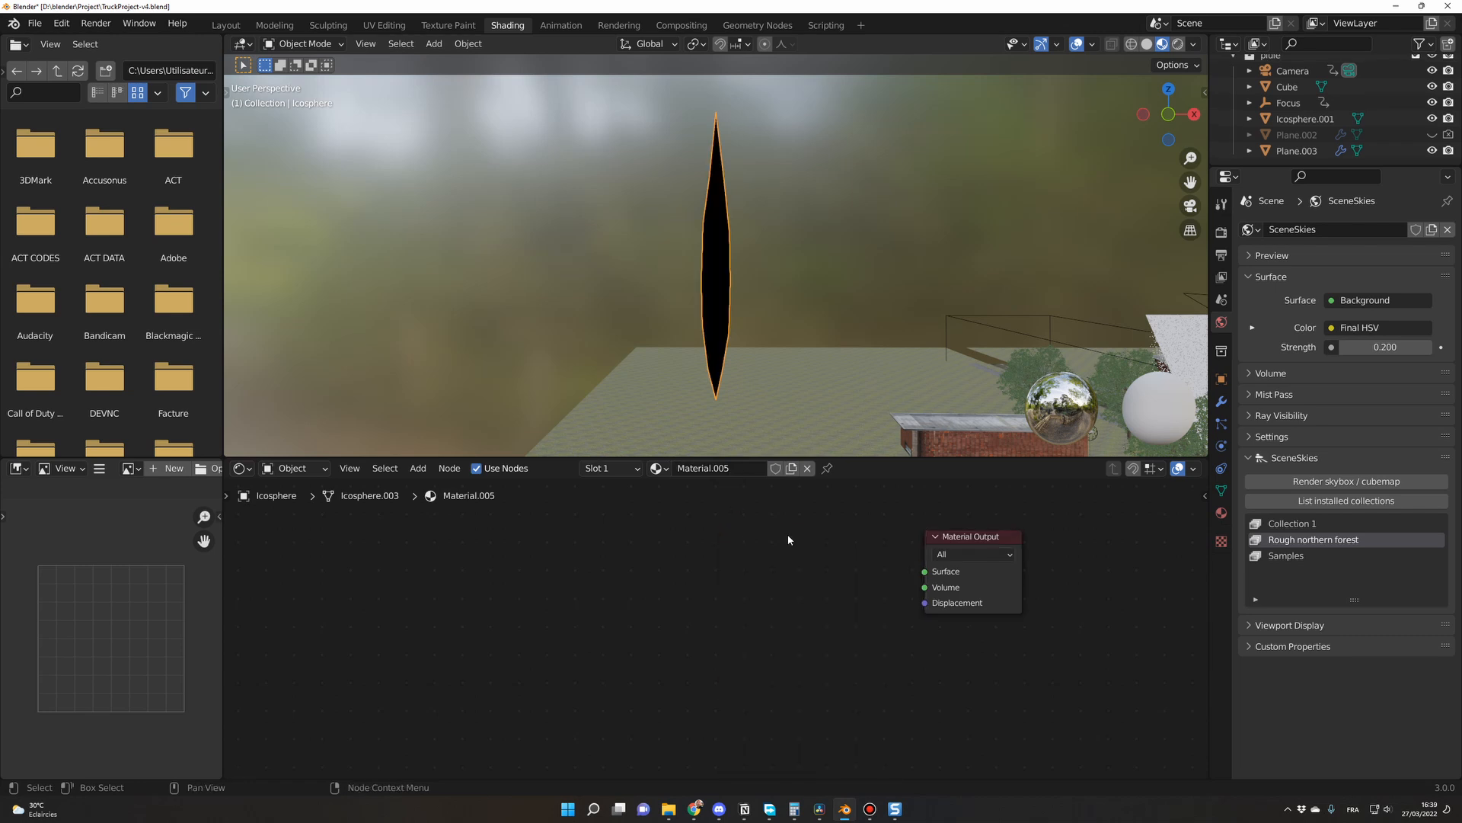
# - Add a Glass BSDF node to the raindrop material and connect its BSDF output to the Material Output's Surface
pyautogui.hotkey('shift', 'a')
pyautogui.write('g')
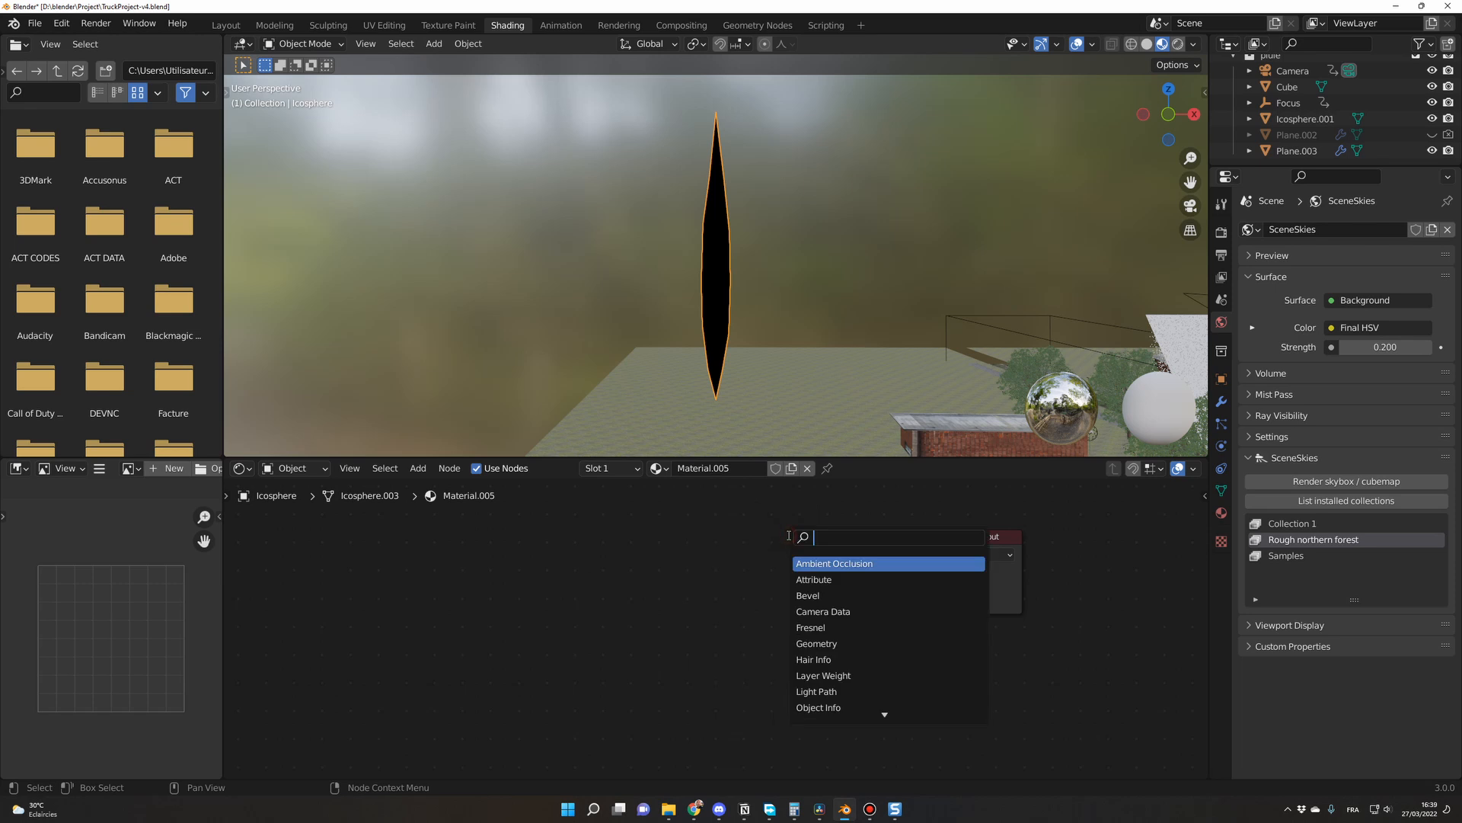
pyautogui.write('lass')
pyautogui.press('Return')
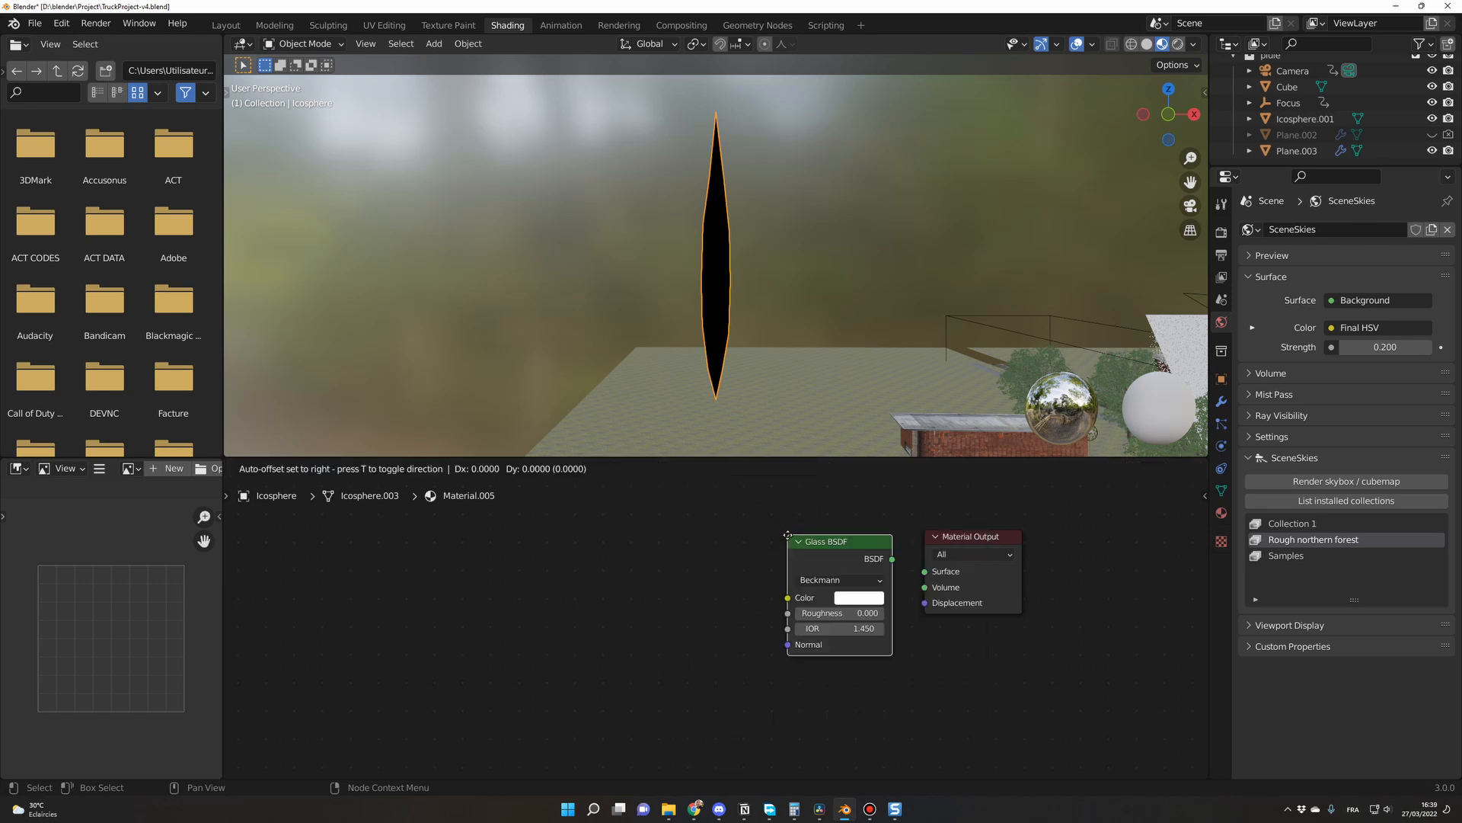
pyautogui.click(751, 554)
pyautogui.moveTo(851, 577); pyautogui.dragTo(925, 571)
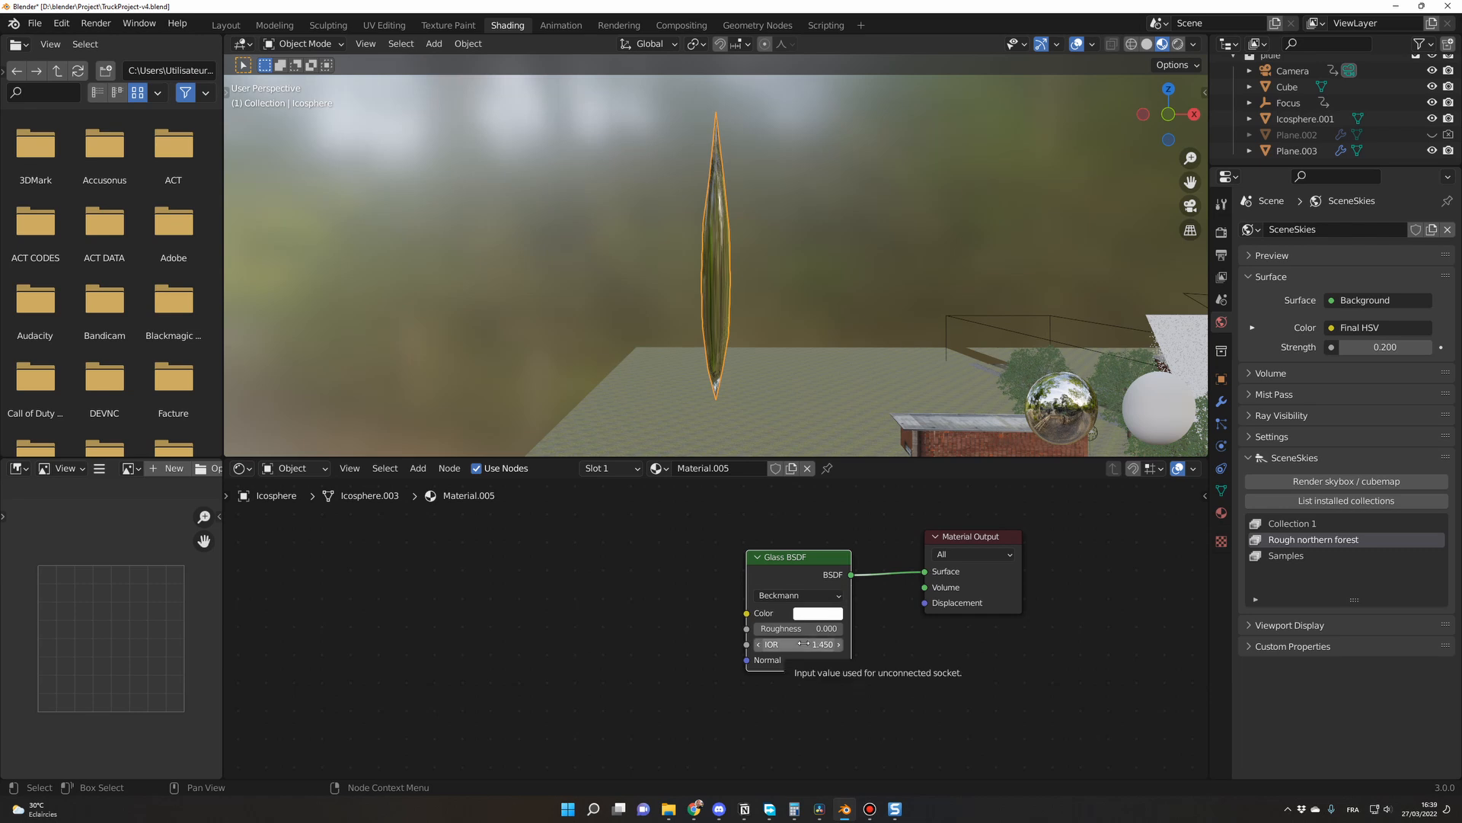
# - In the Layout workspace, scale the raindrop down to about 0.019 in X and 0.025 in Y and Z
pyautogui.moveTo(853, 304); pyautogui.dragTo(788, 320, button='middle')
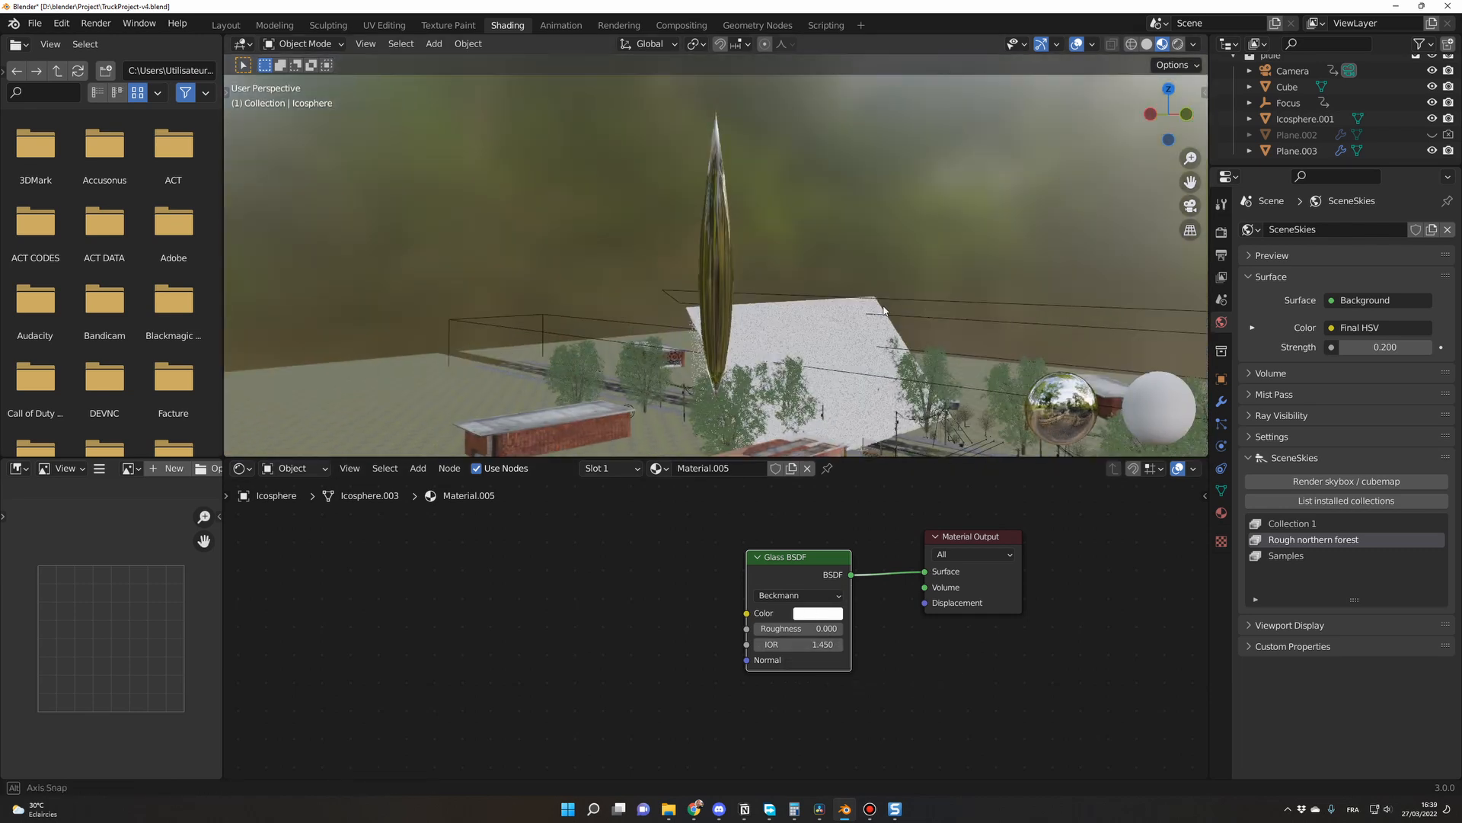
pyautogui.moveTo(761, 329)
pyautogui.mouseDown(button='middle')
pyautogui.moveTo(643, 350)
pyautogui.moveTo(865, 335)
pyautogui.mouseUp(button='middle')
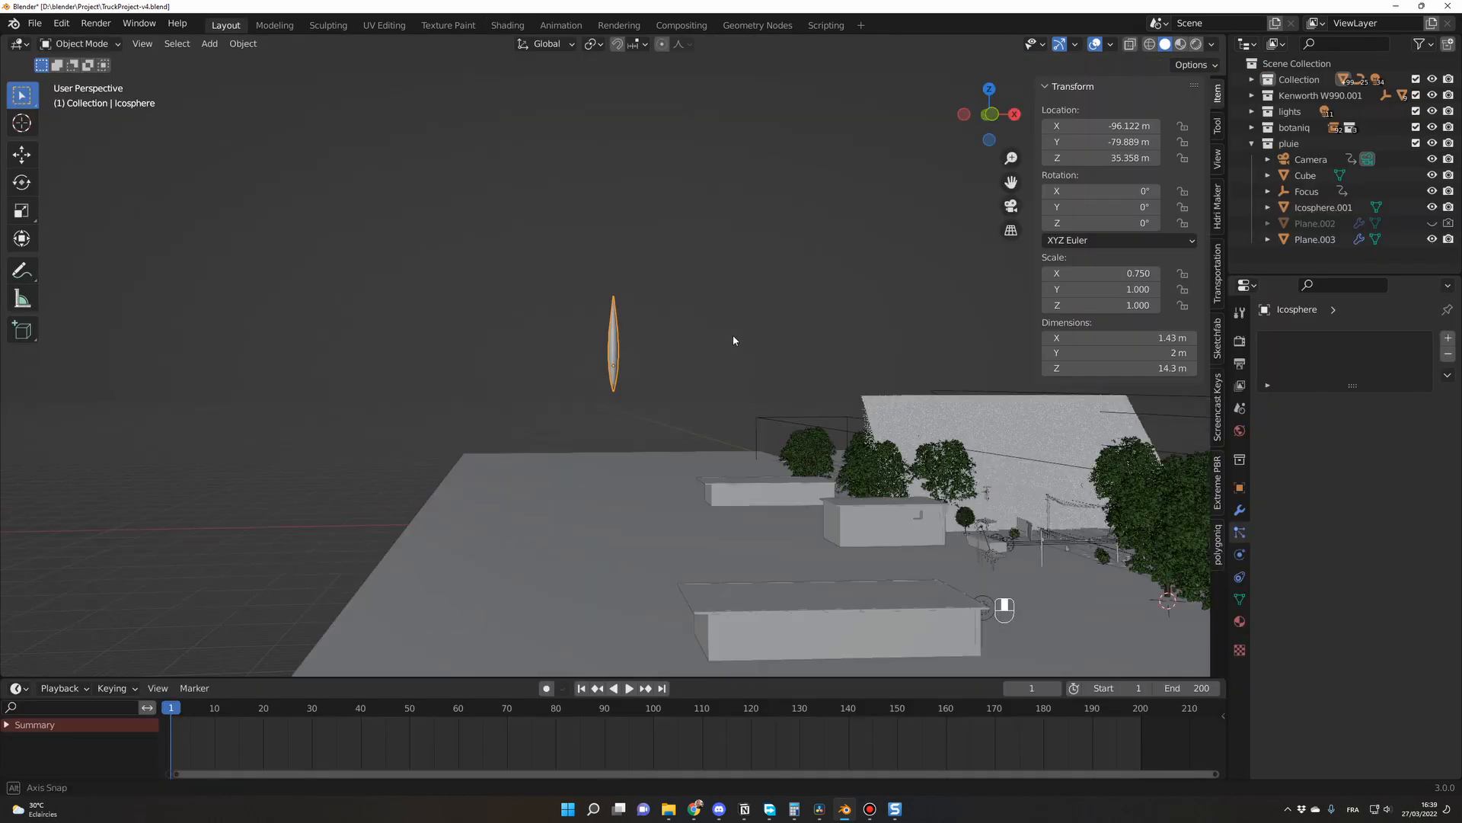
pyautogui.scroll(5, 691, 351)
pyautogui.scroll(-1, 687, 357)
pyautogui.click(682, 306)
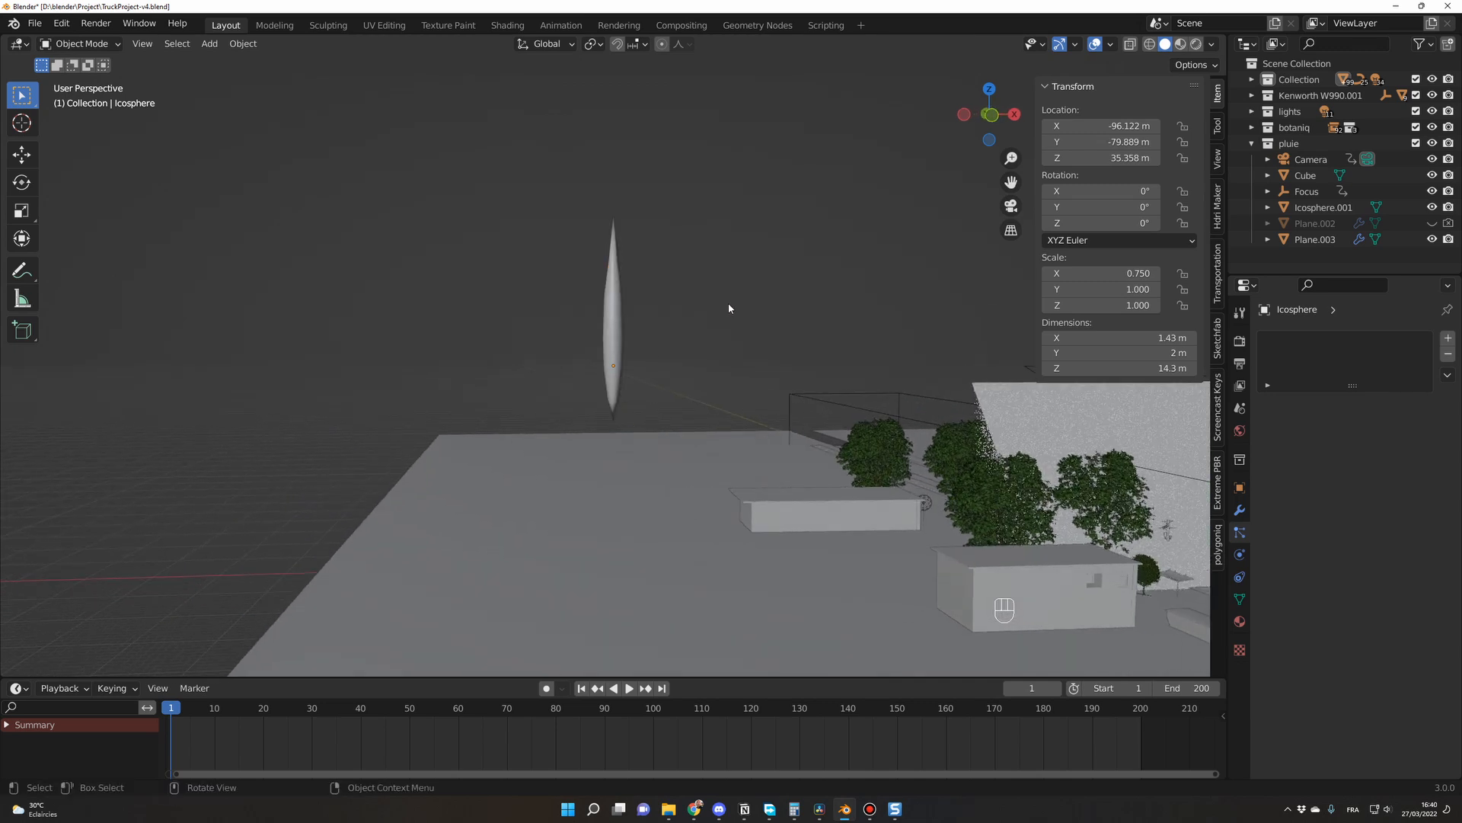
pyautogui.moveTo(728, 310); pyautogui.dragTo(665, 330, button='middle')
pyautogui.click(625, 329)
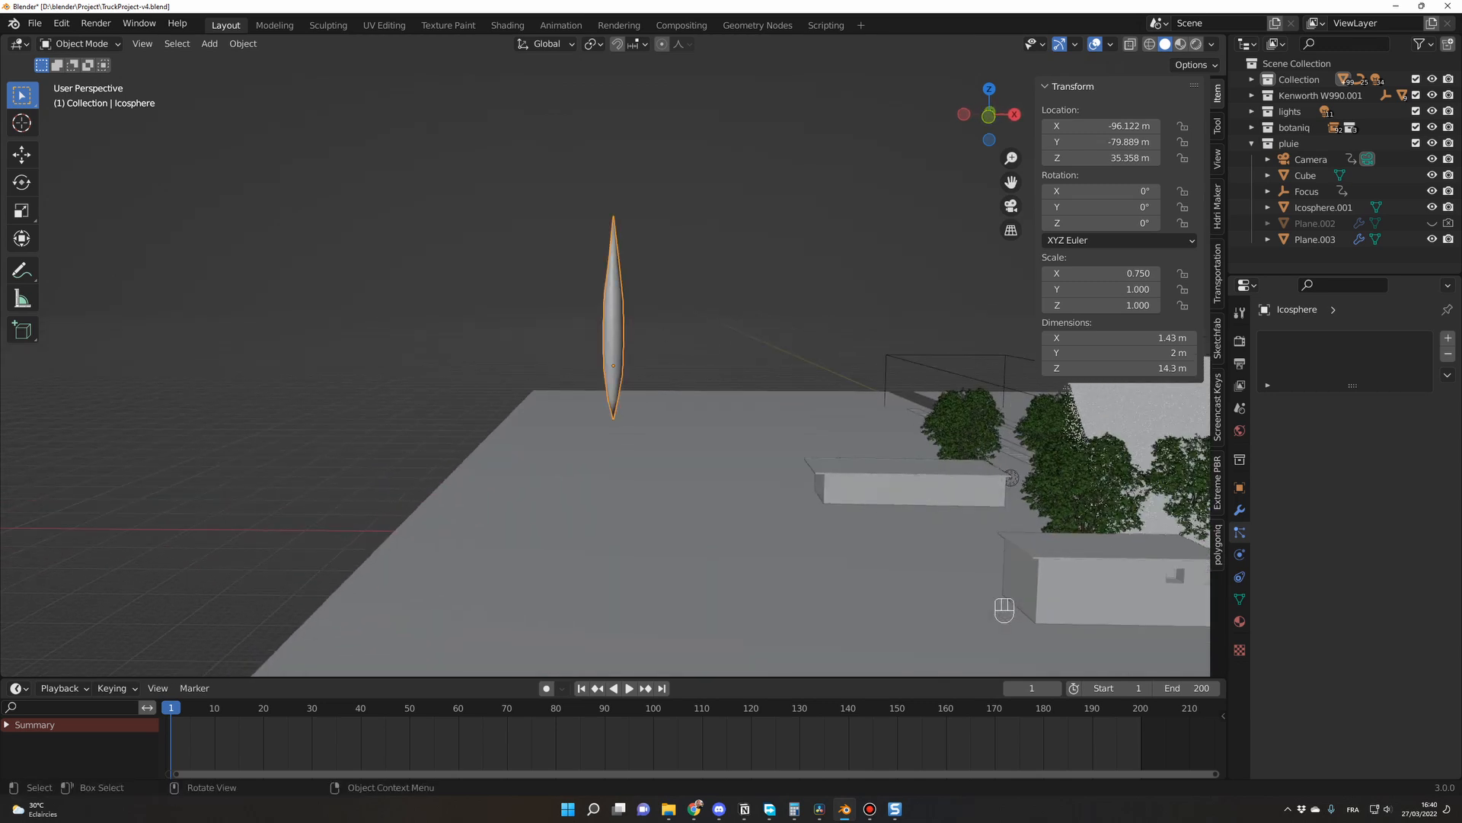
pyautogui.press('s')
pyautogui.click(614, 366)
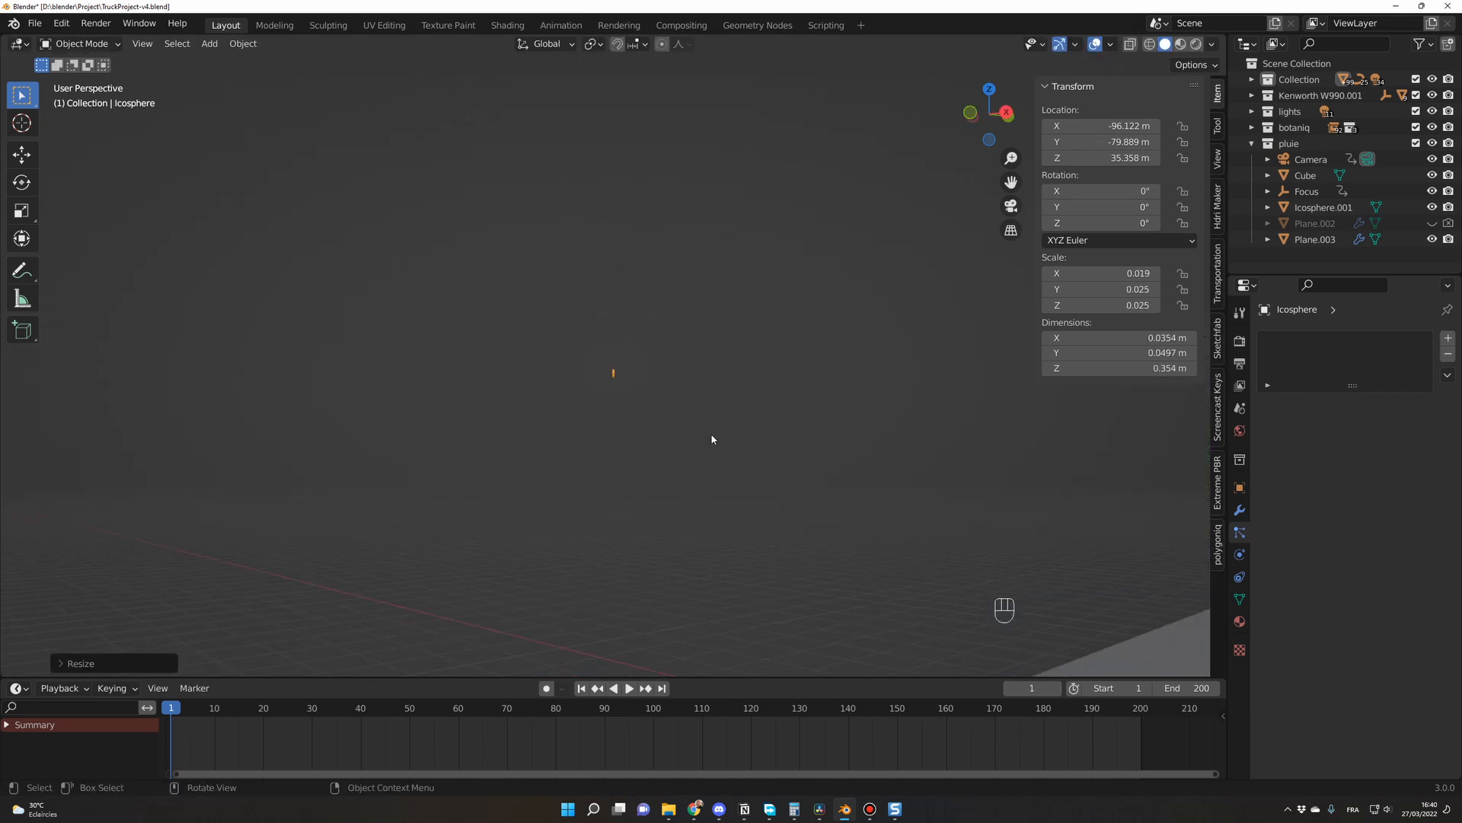
# - Select the tilted rain emitter plane and render its particles as Object with a scale of 0.3
pyautogui.moveTo(713, 440); pyautogui.dragTo(837, 476, button='middle')
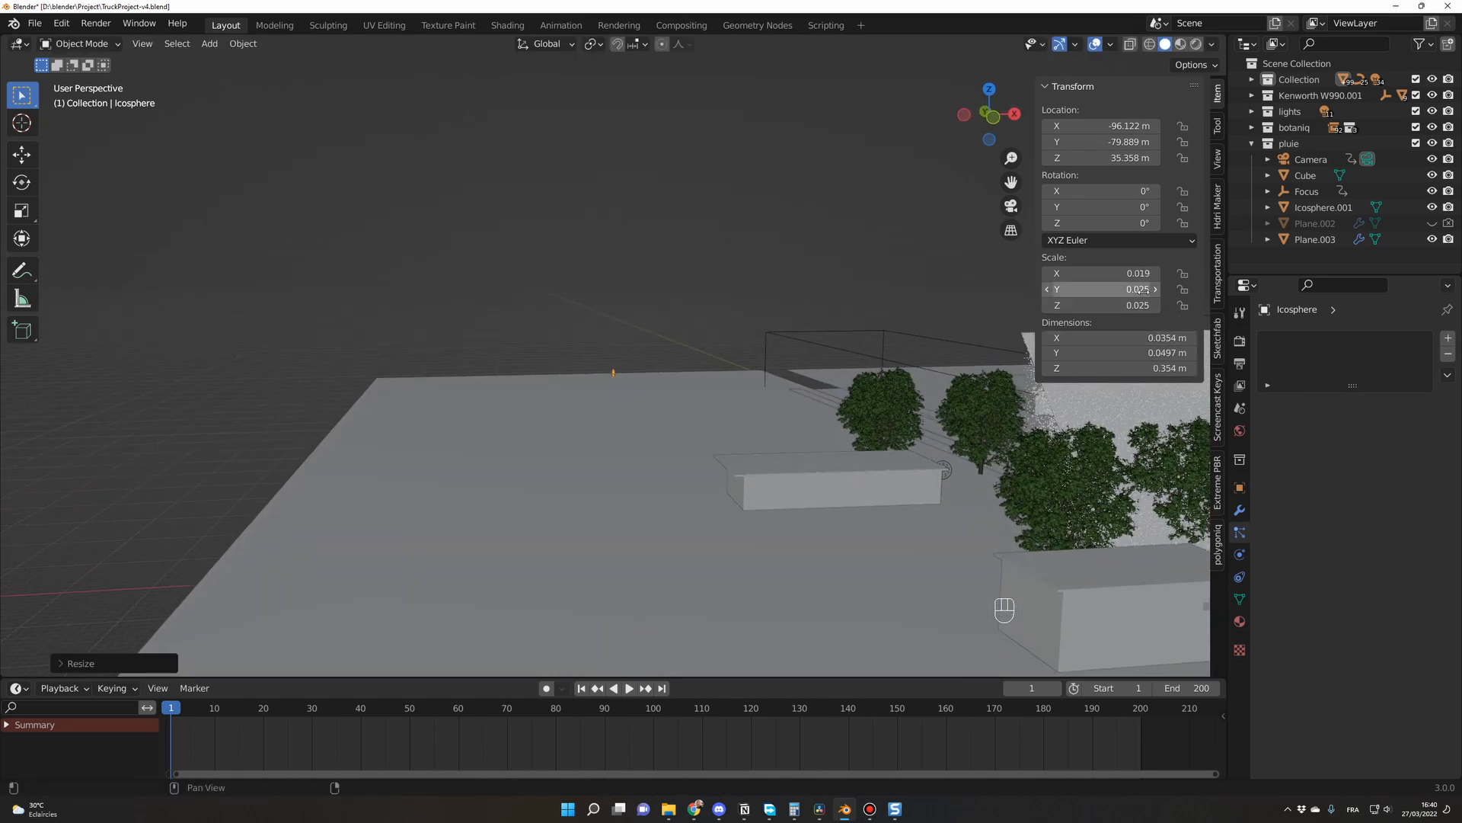
pyautogui.scroll(-3, 844, 303)
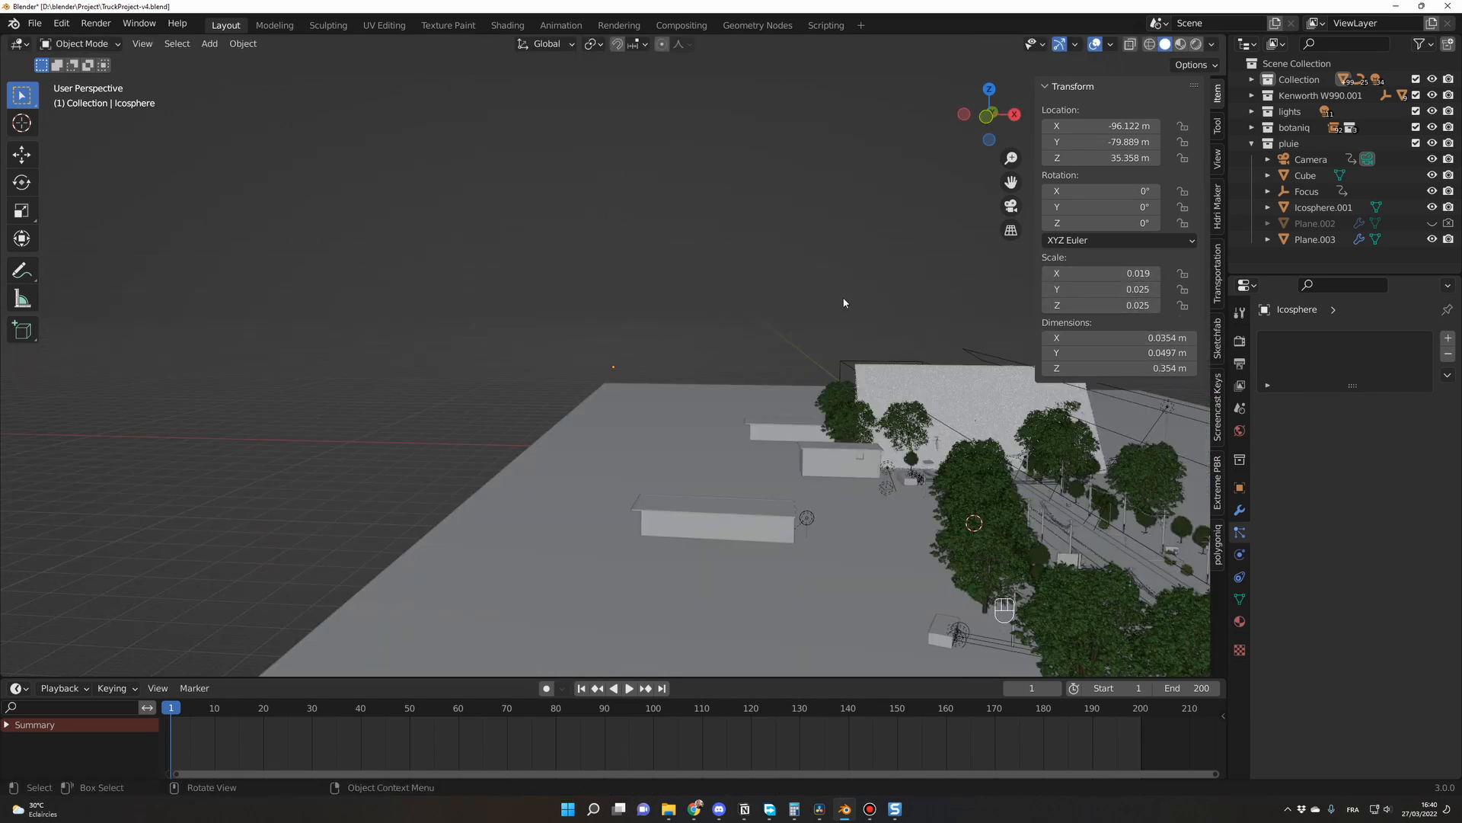
pyautogui.click(974, 396)
pyautogui.press('KP_Decimal')
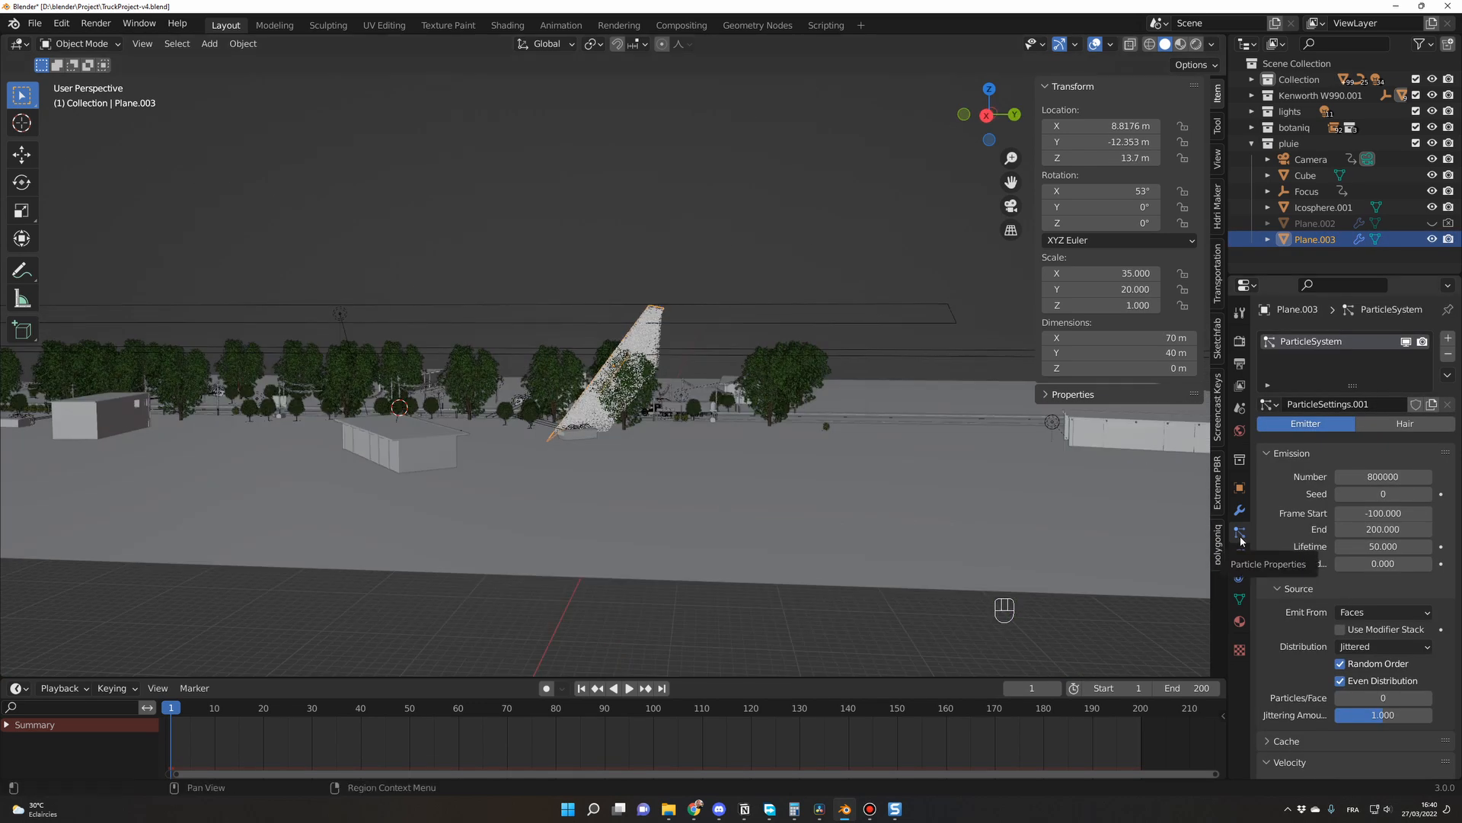
pyautogui.scroll(-15, 1354, 610)
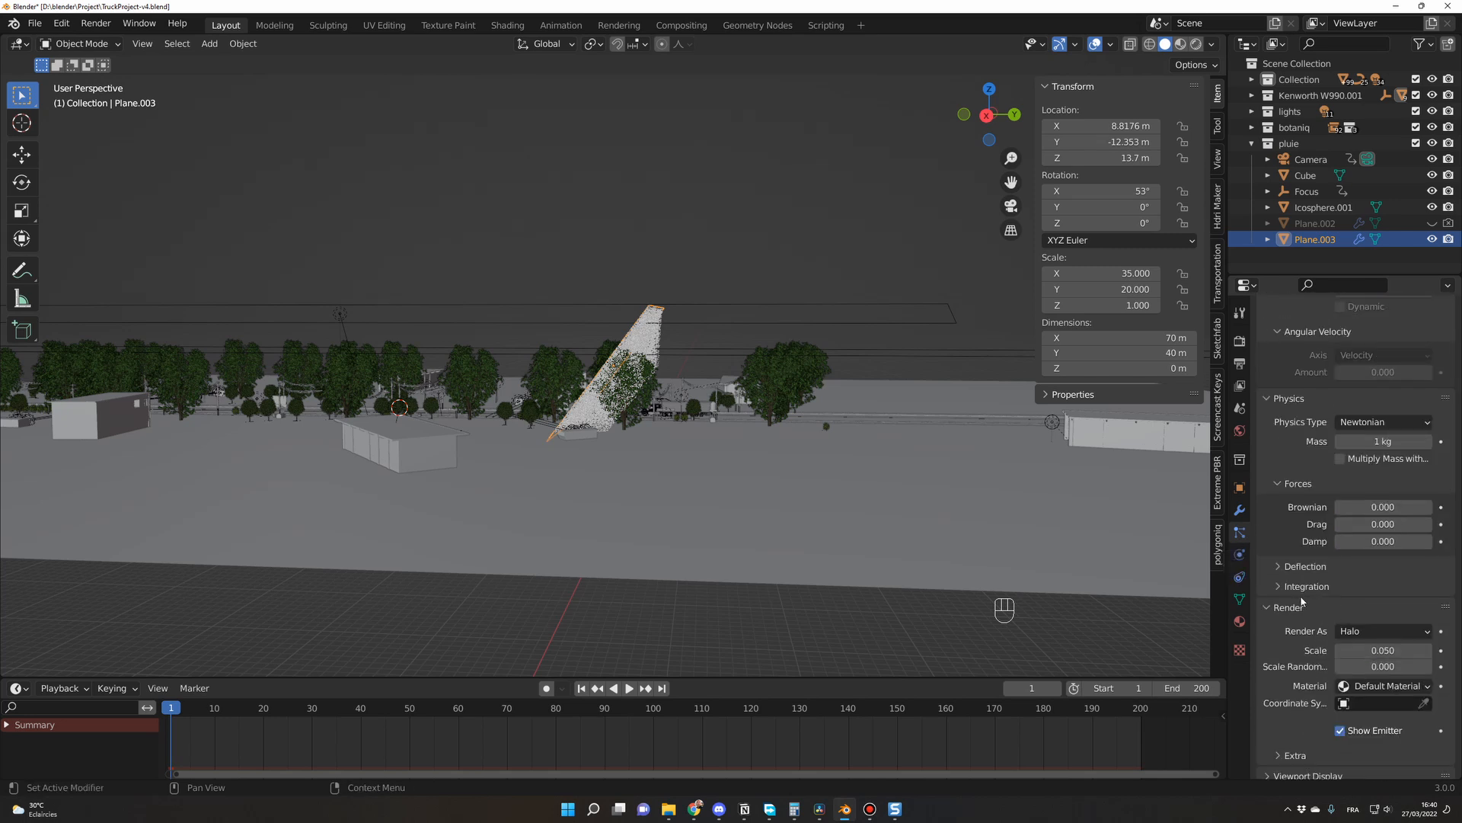
pyautogui.scroll(-4, 1302, 602)
pyautogui.click(1355, 497)
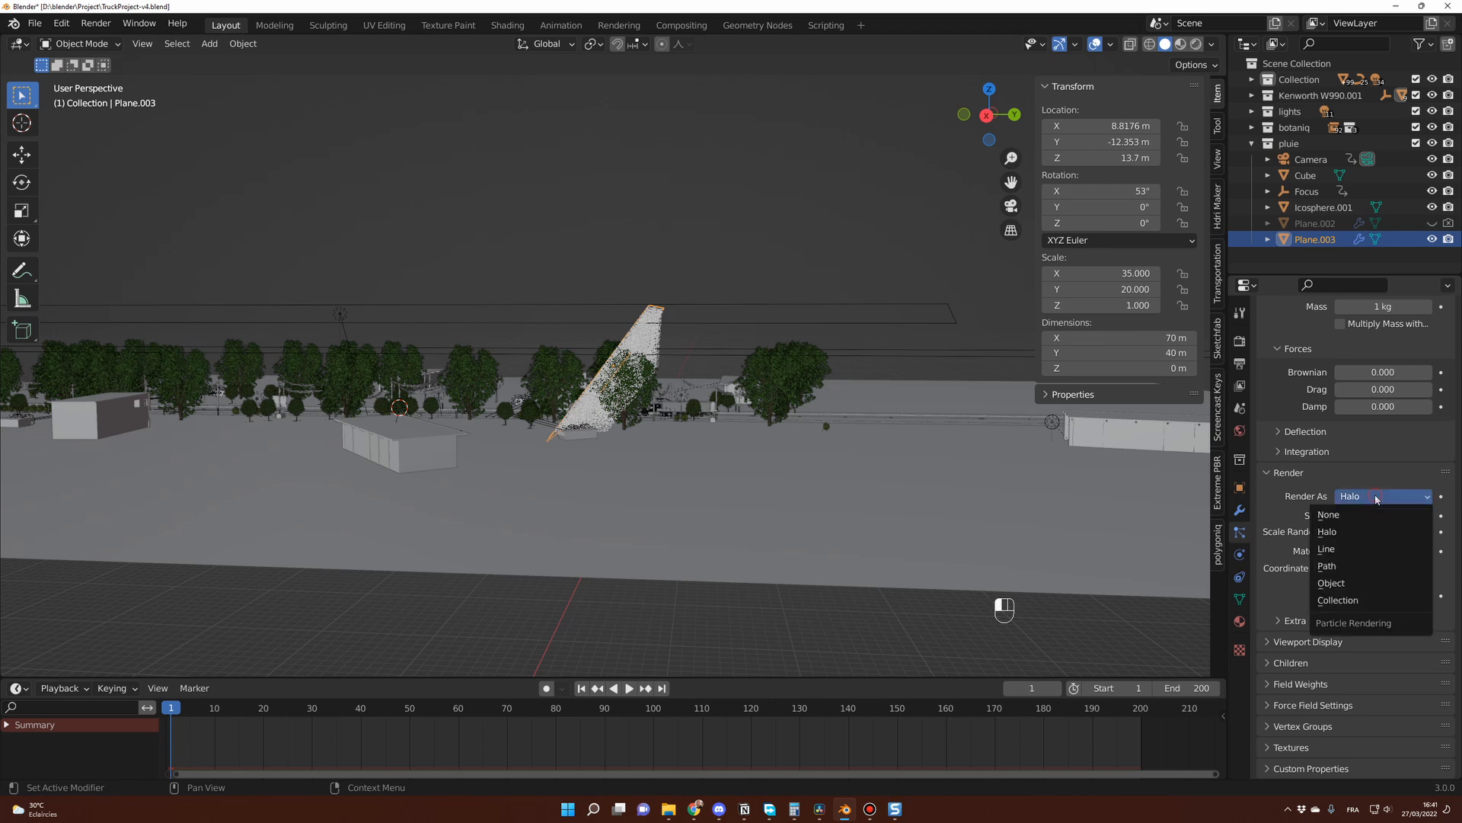
pyautogui.click(1348, 577)
pyautogui.click(1369, 518)
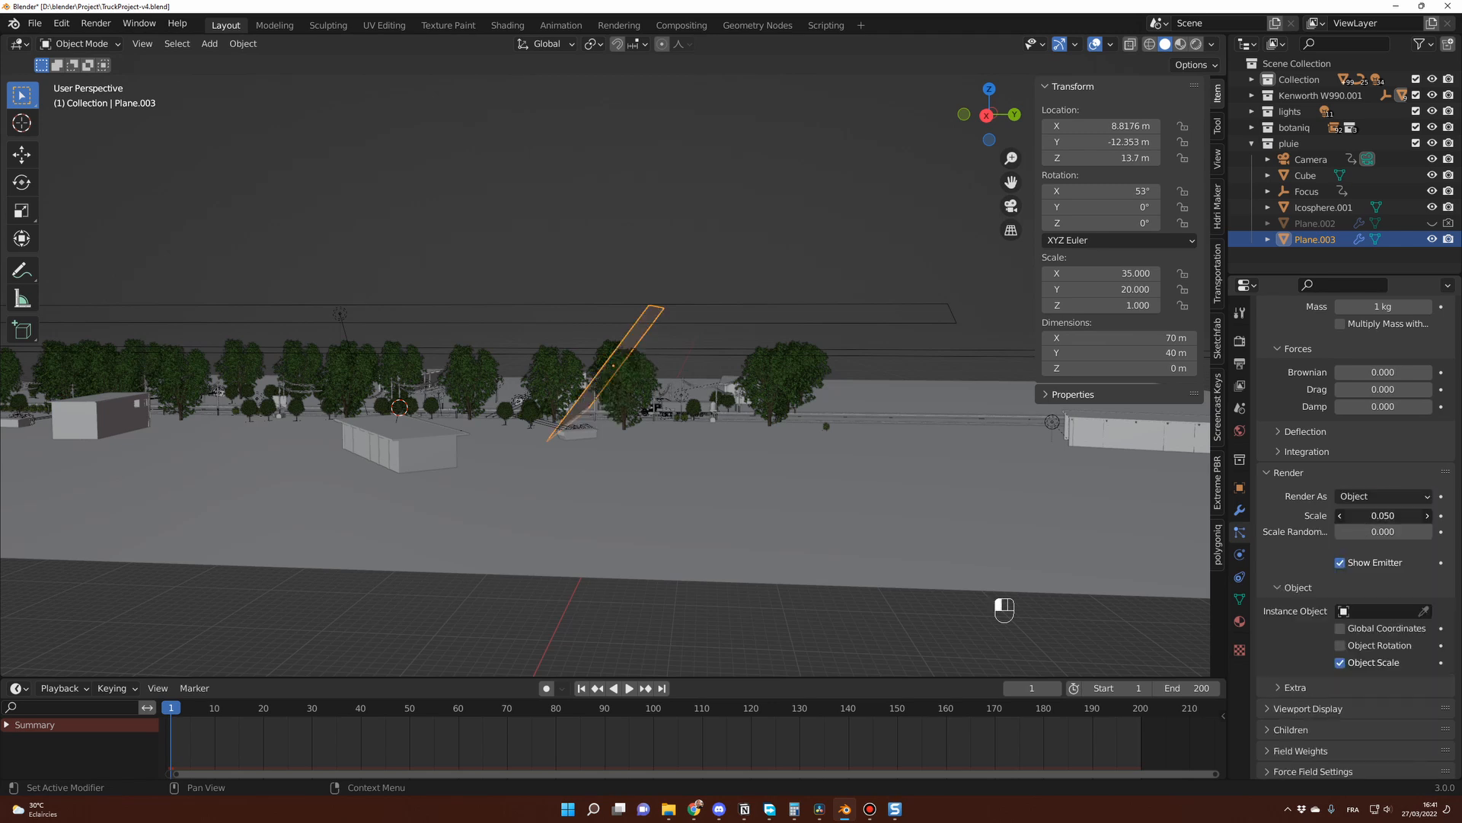
pyautogui.write('0.3')
pyautogui.press('Return')
# - Set the particles' scale randomness to 0.1, turning off Show Emitter and turning on Object Rotation in the render settings
pyautogui.scroll(15, 1387, 426)
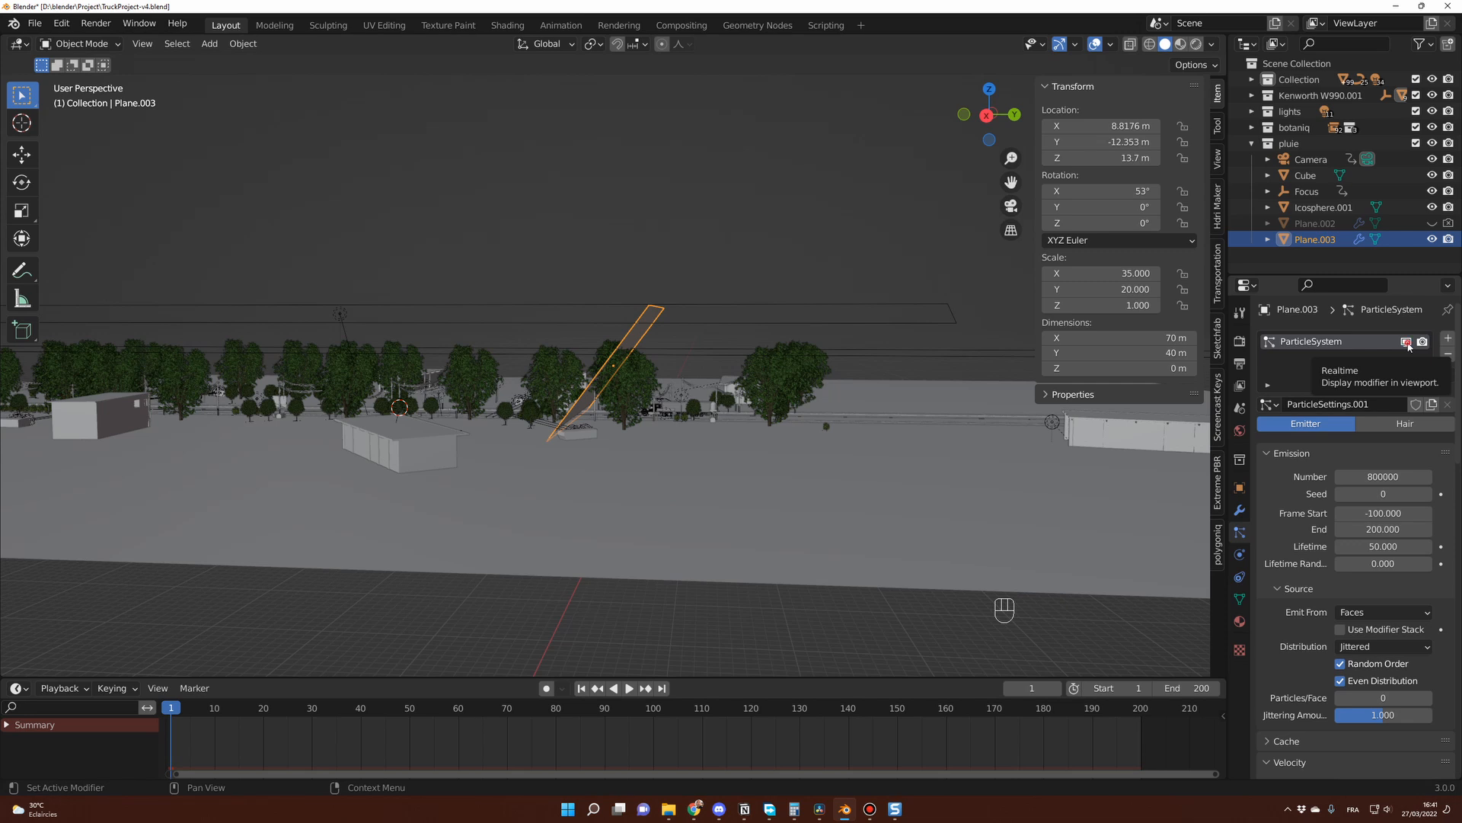
pyautogui.scroll(-15, 1378, 522)
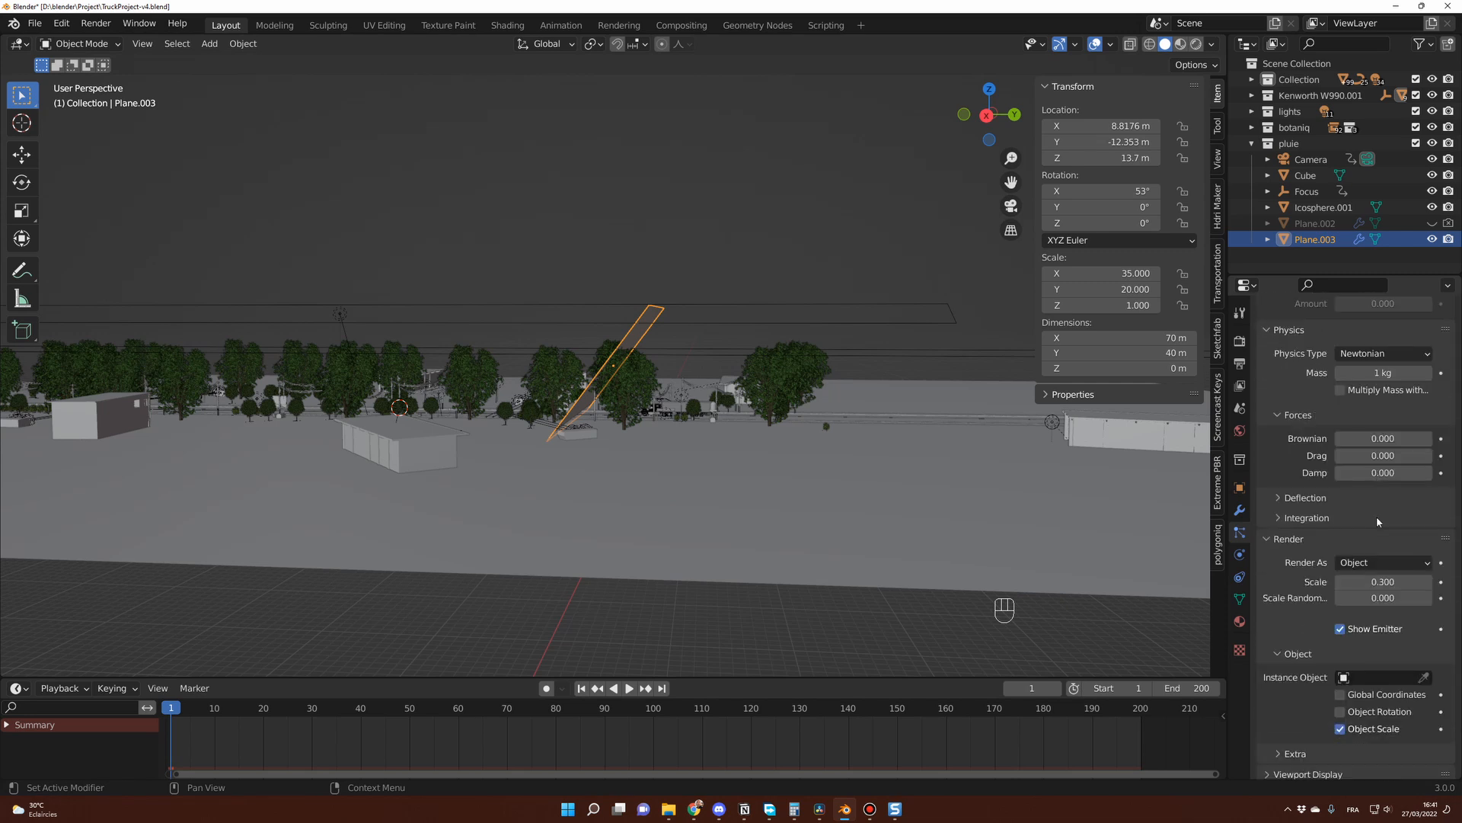
pyautogui.scroll(-2, 1377, 522)
pyautogui.moveTo(1227, 537); pyautogui.dragTo(1158, 539)
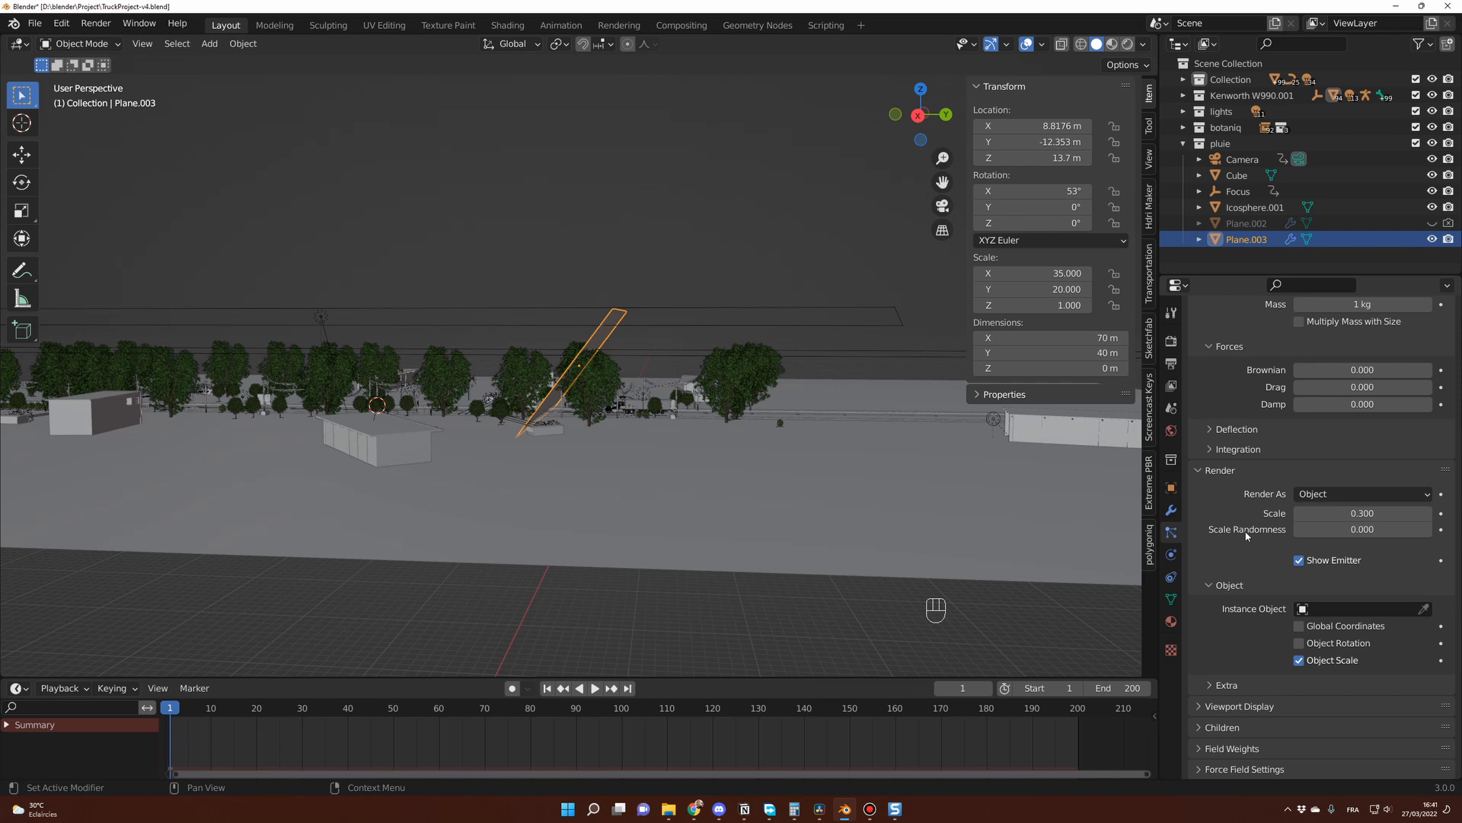
pyautogui.click(1340, 527)
pyautogui.write('0.1')
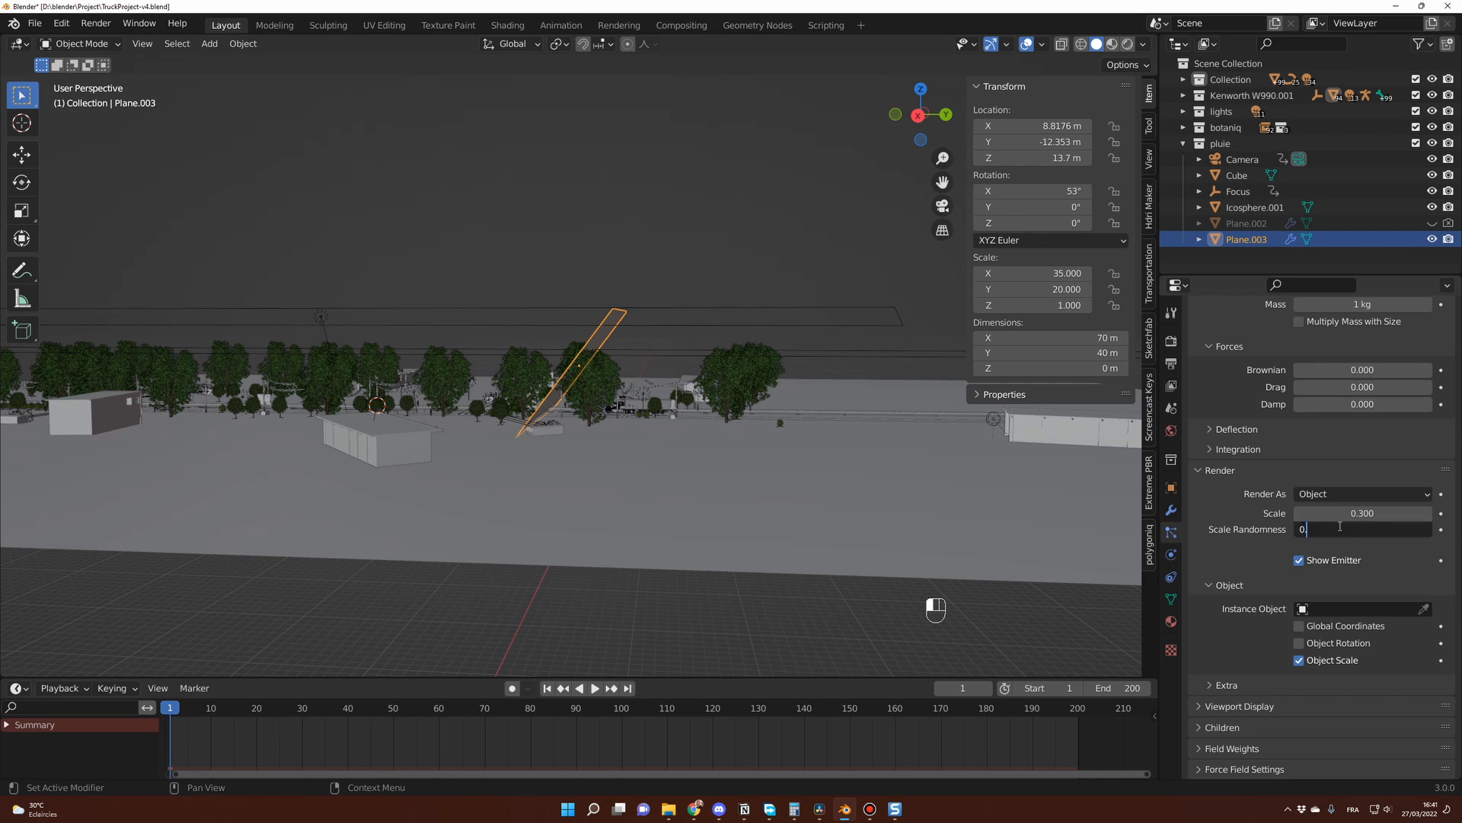
pyautogui.press('Return')
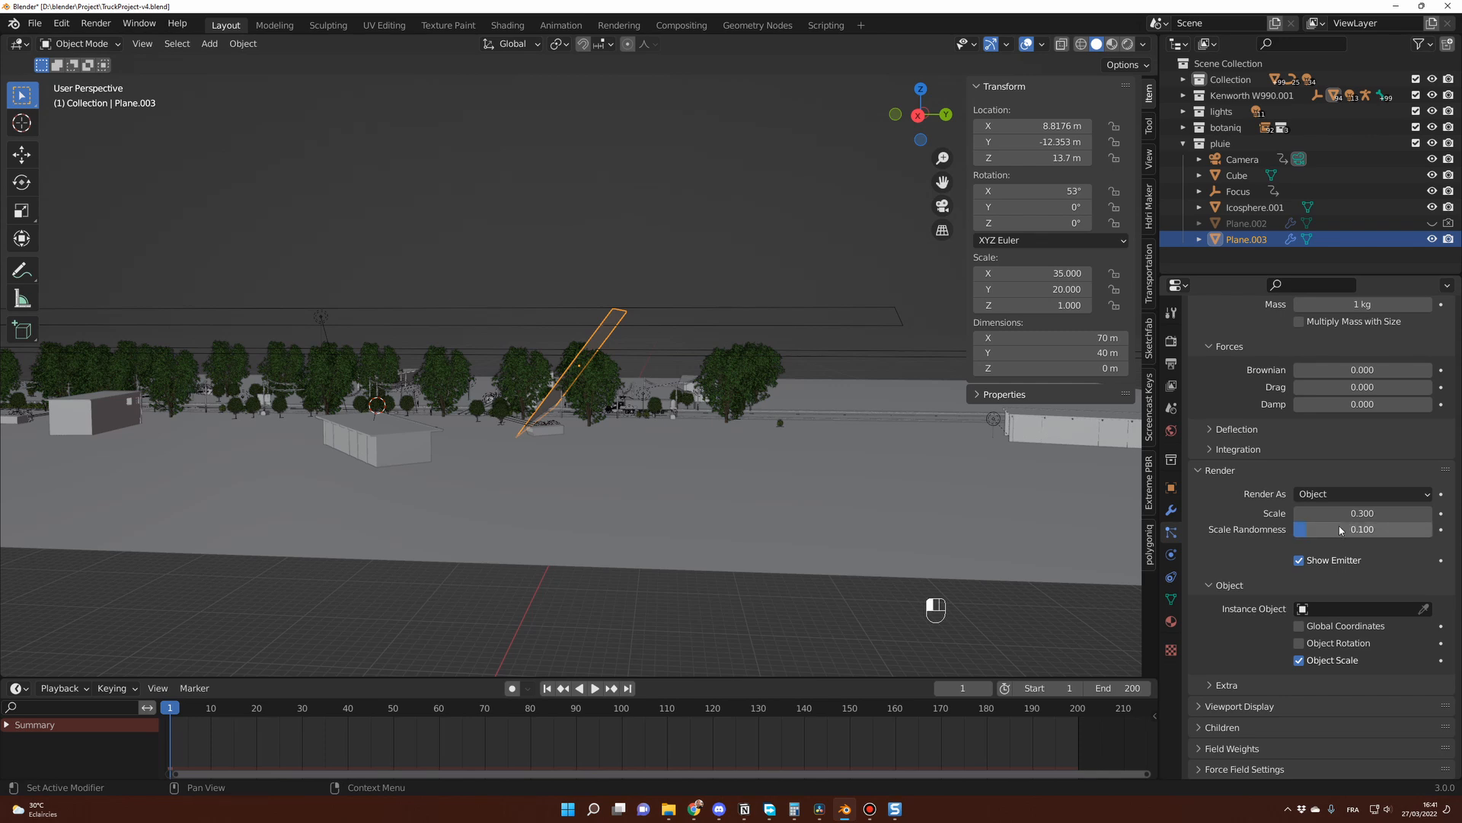
pyautogui.click(1300, 561)
pyautogui.click(1300, 643)
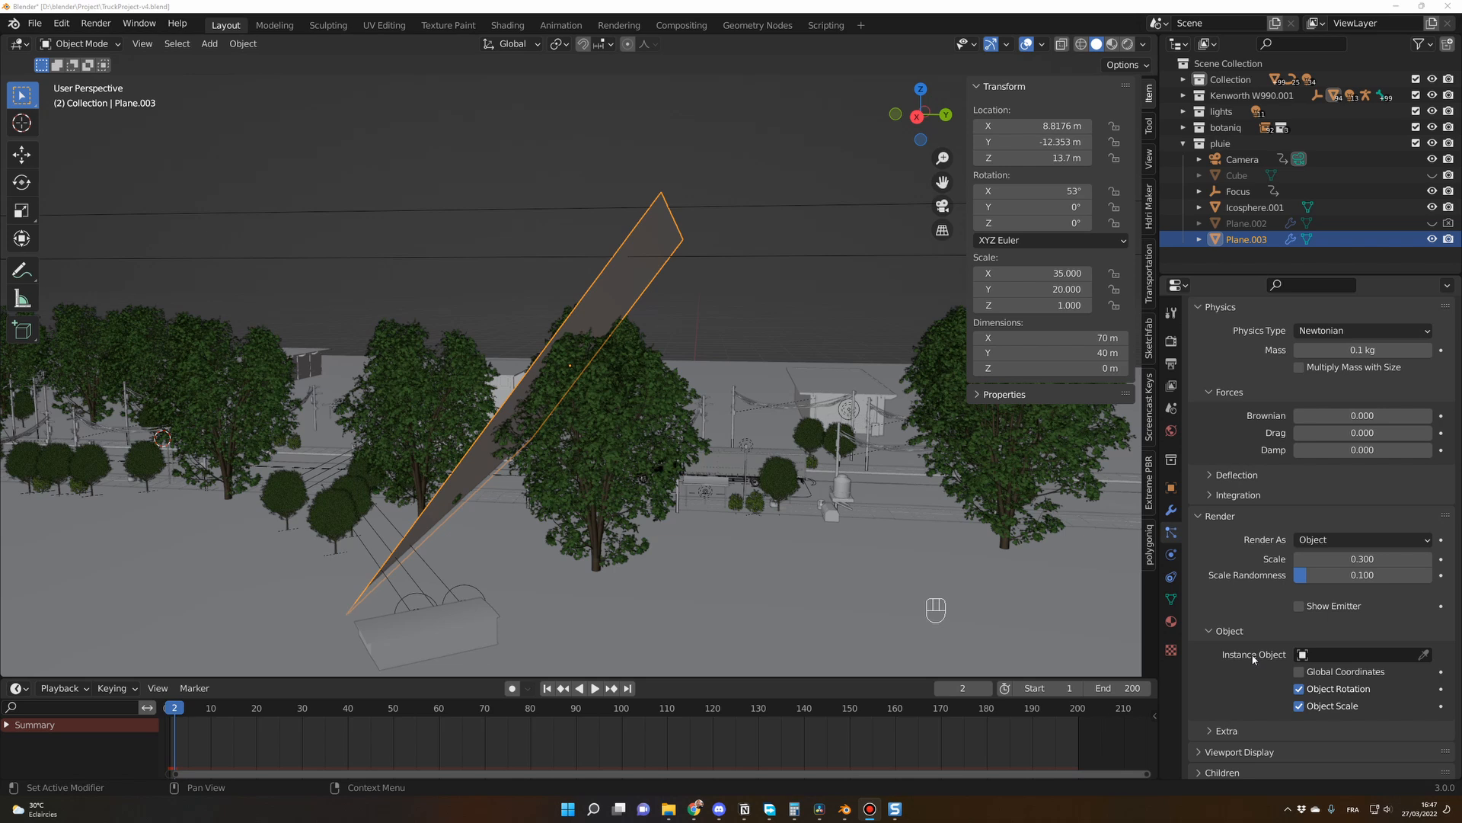
# - Assign Icosphere.001 as the instance object for the rain particles
pyautogui.click(1370, 654)
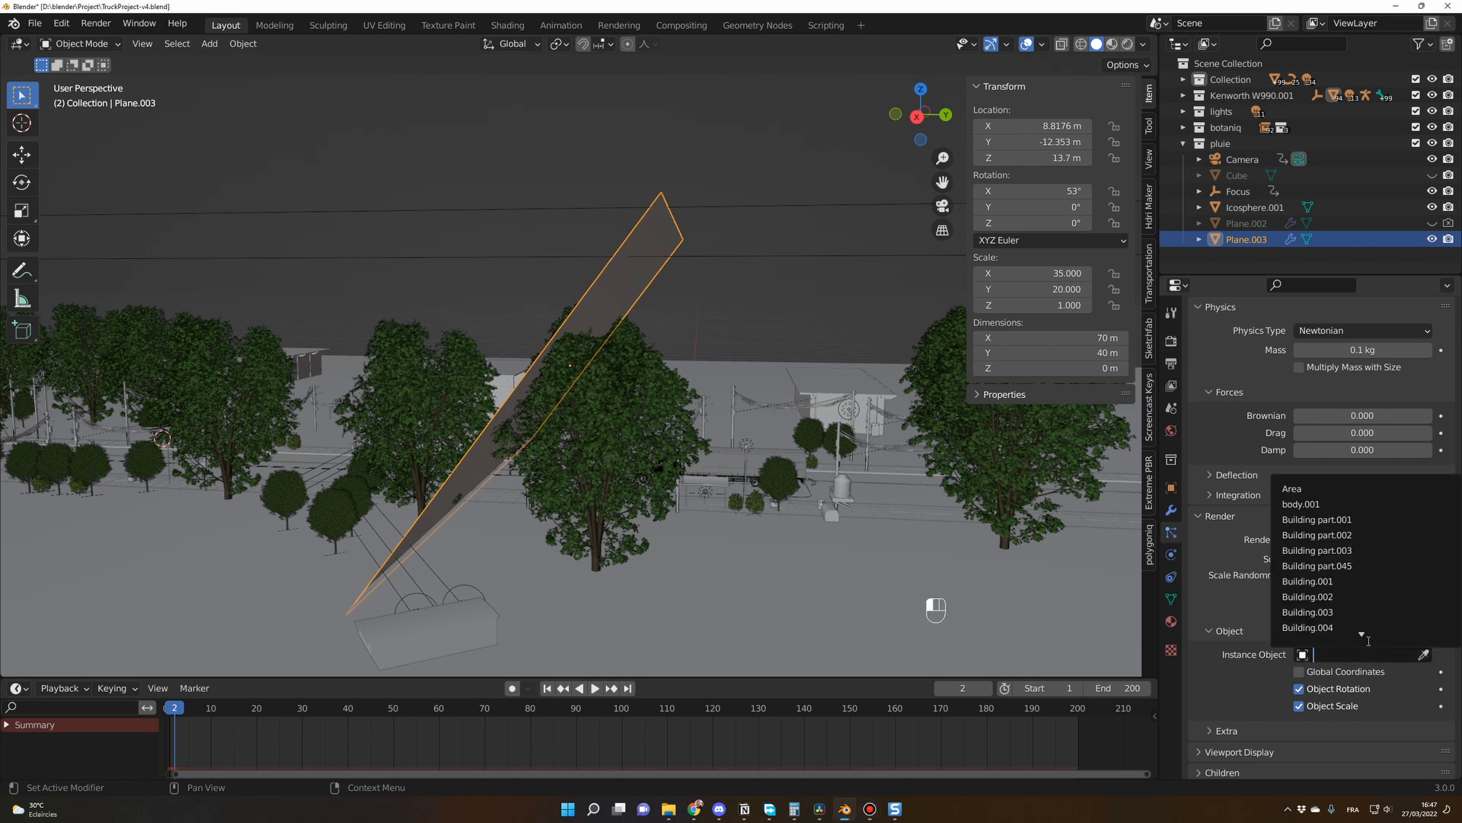
pyautogui.write('ic')
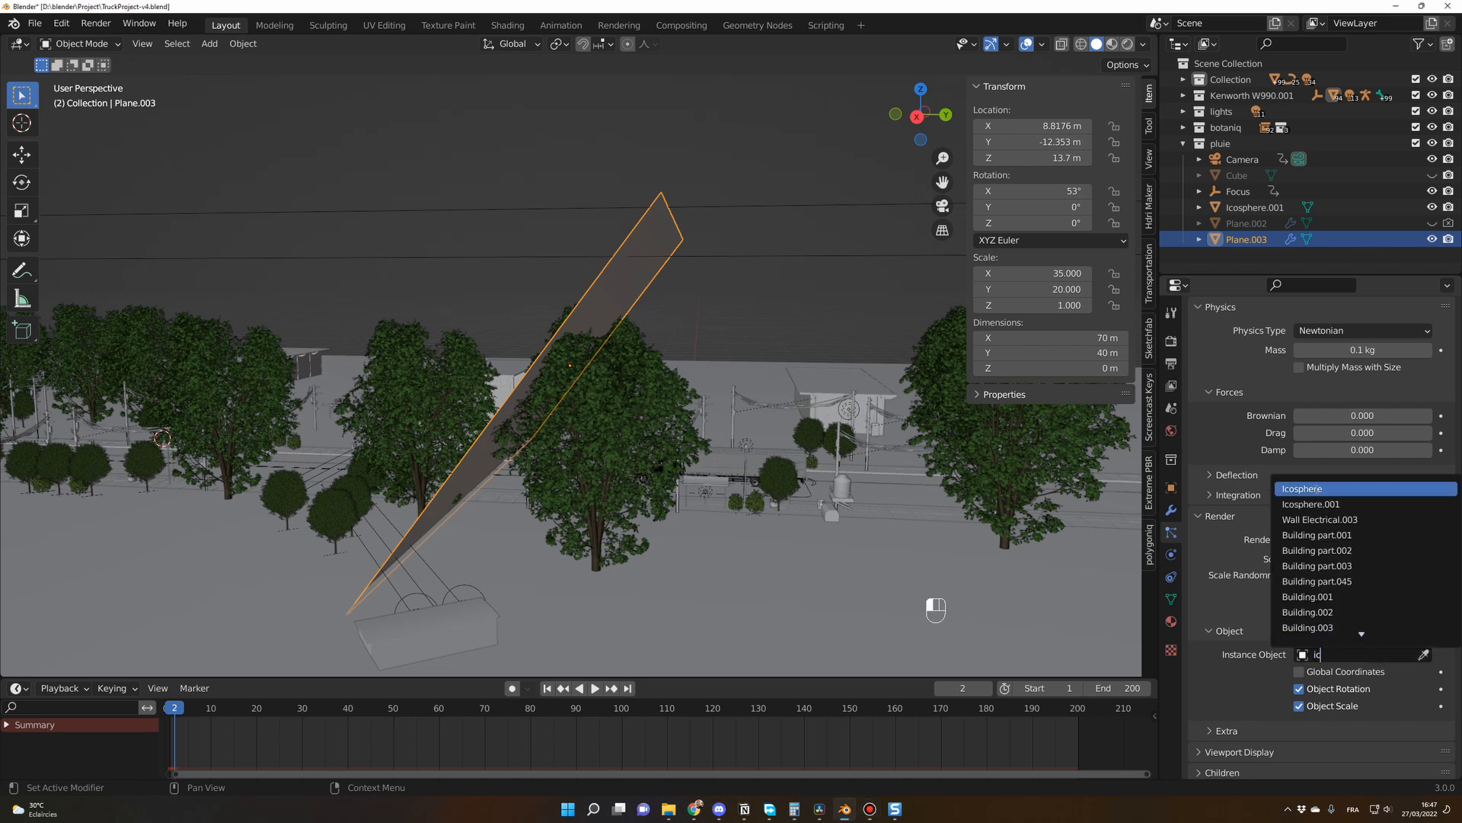
pyautogui.click(1320, 504)
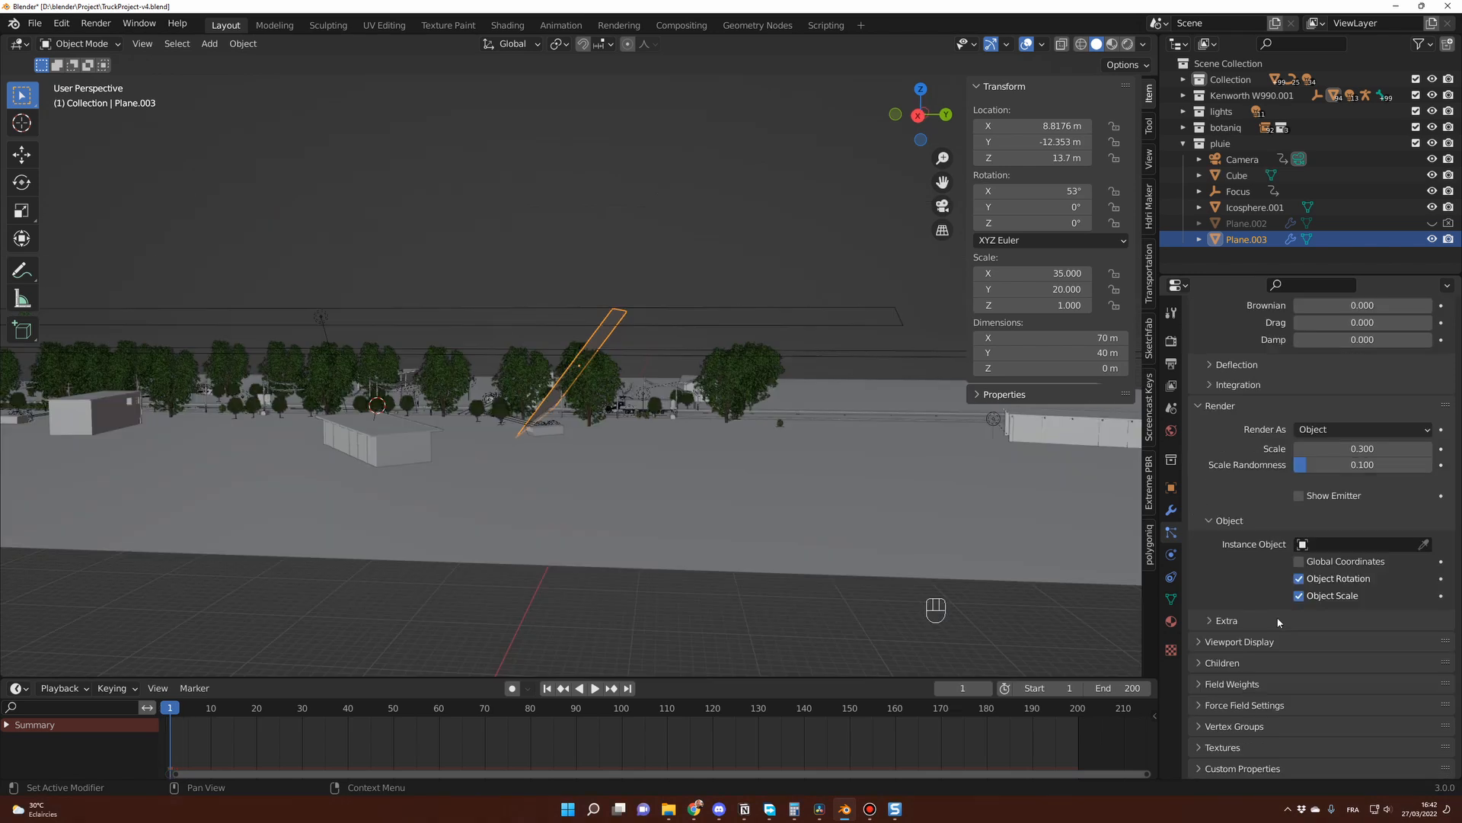
# - Enable particle rotation with the orientation axis Object X and an angular velocity amount of 1
pyautogui.scroll(5, 1279, 623)
pyautogui.scroll(7, 1280, 622)
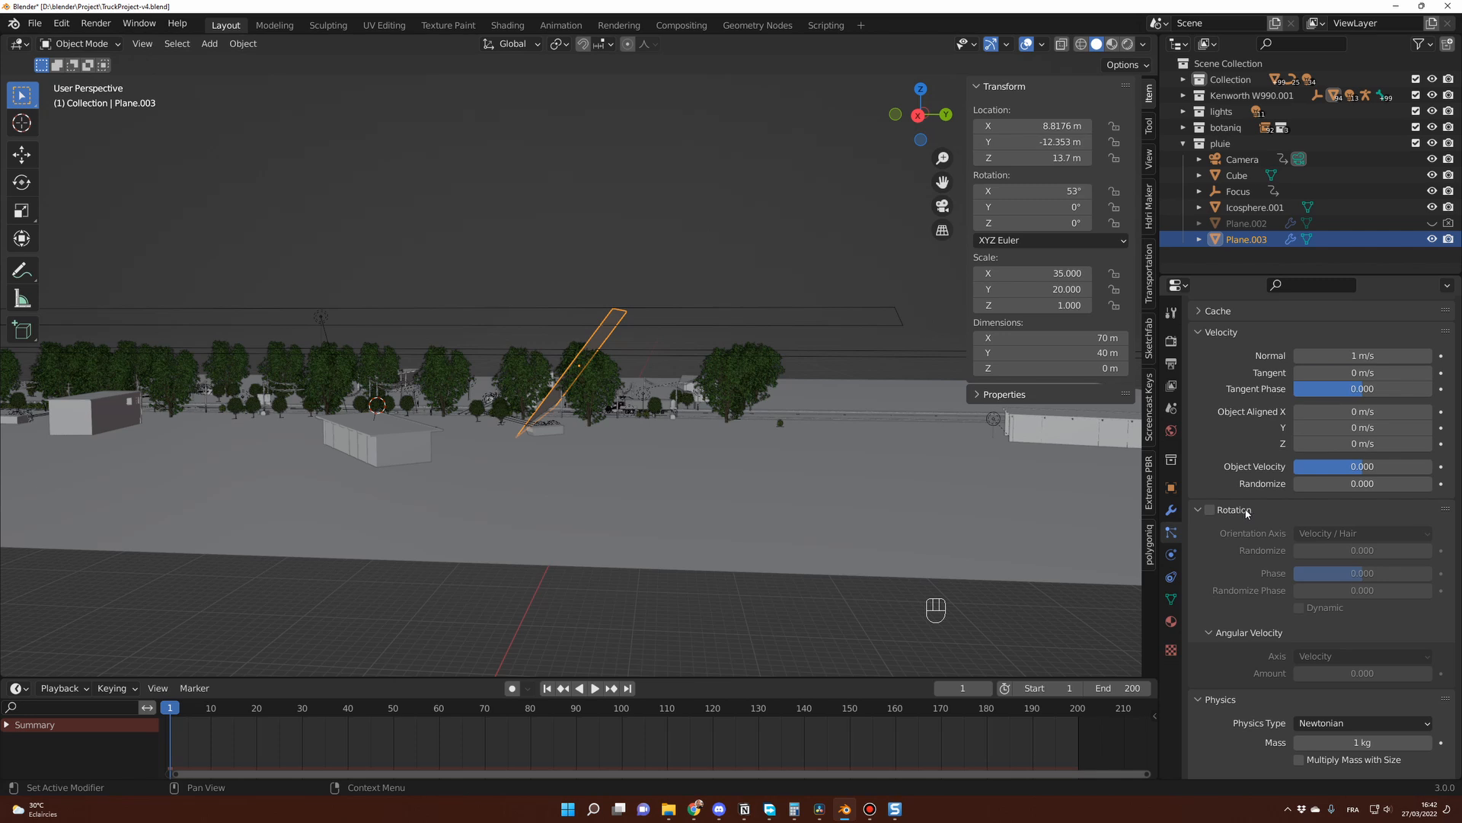
pyautogui.click(1210, 510)
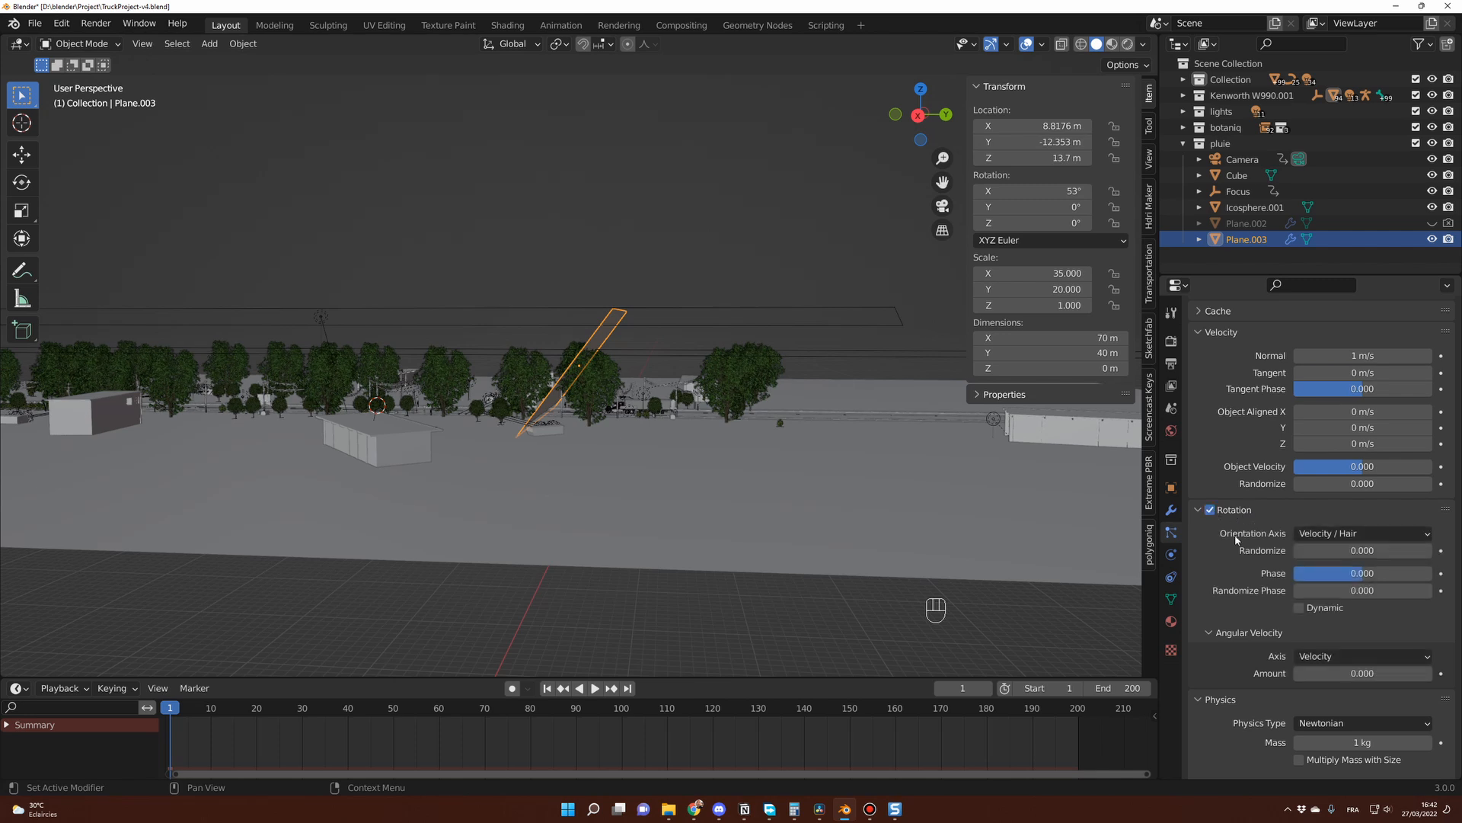
pyautogui.click(1304, 533)
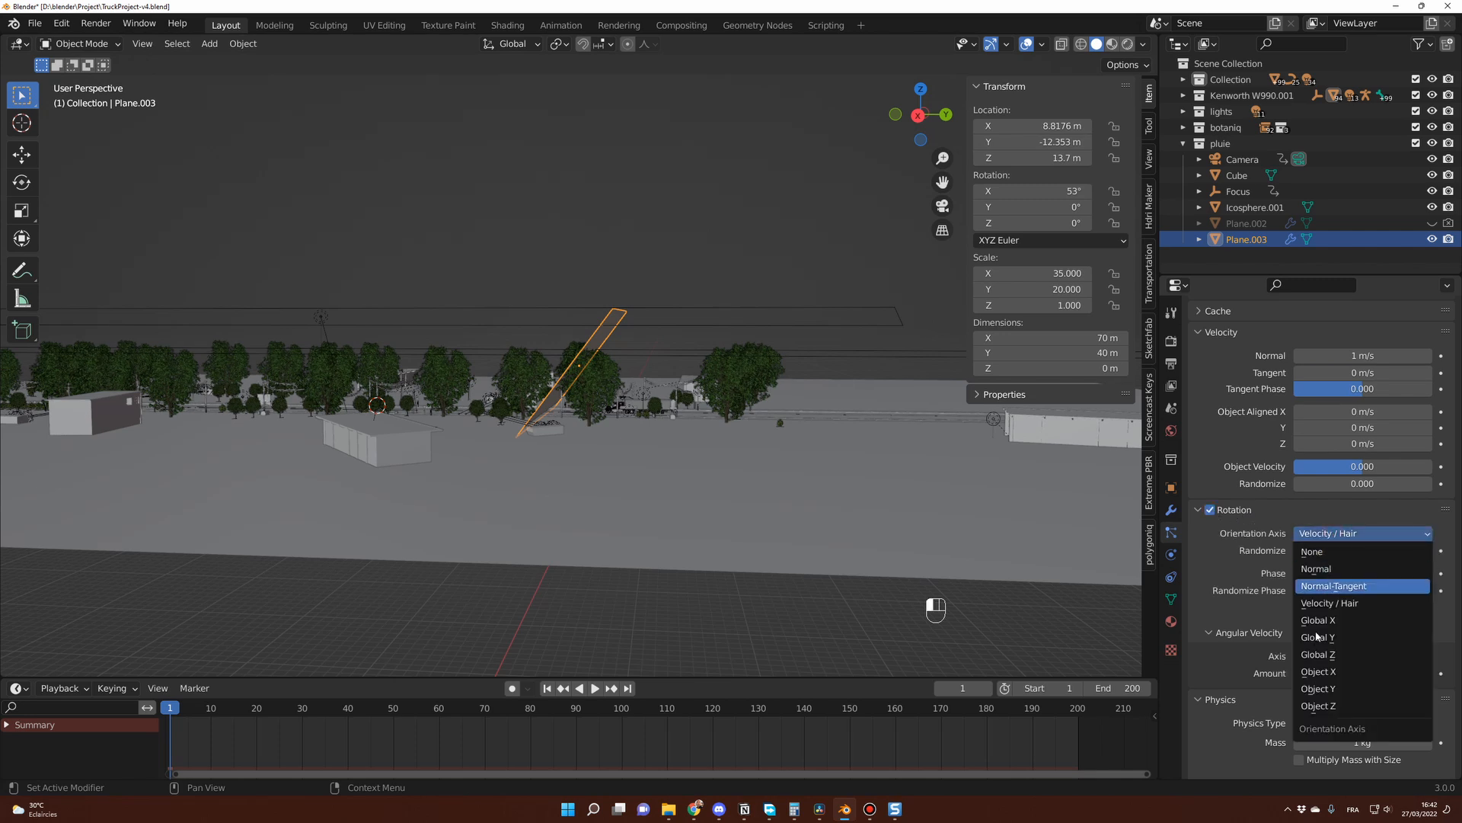
pyautogui.click(1319, 671)
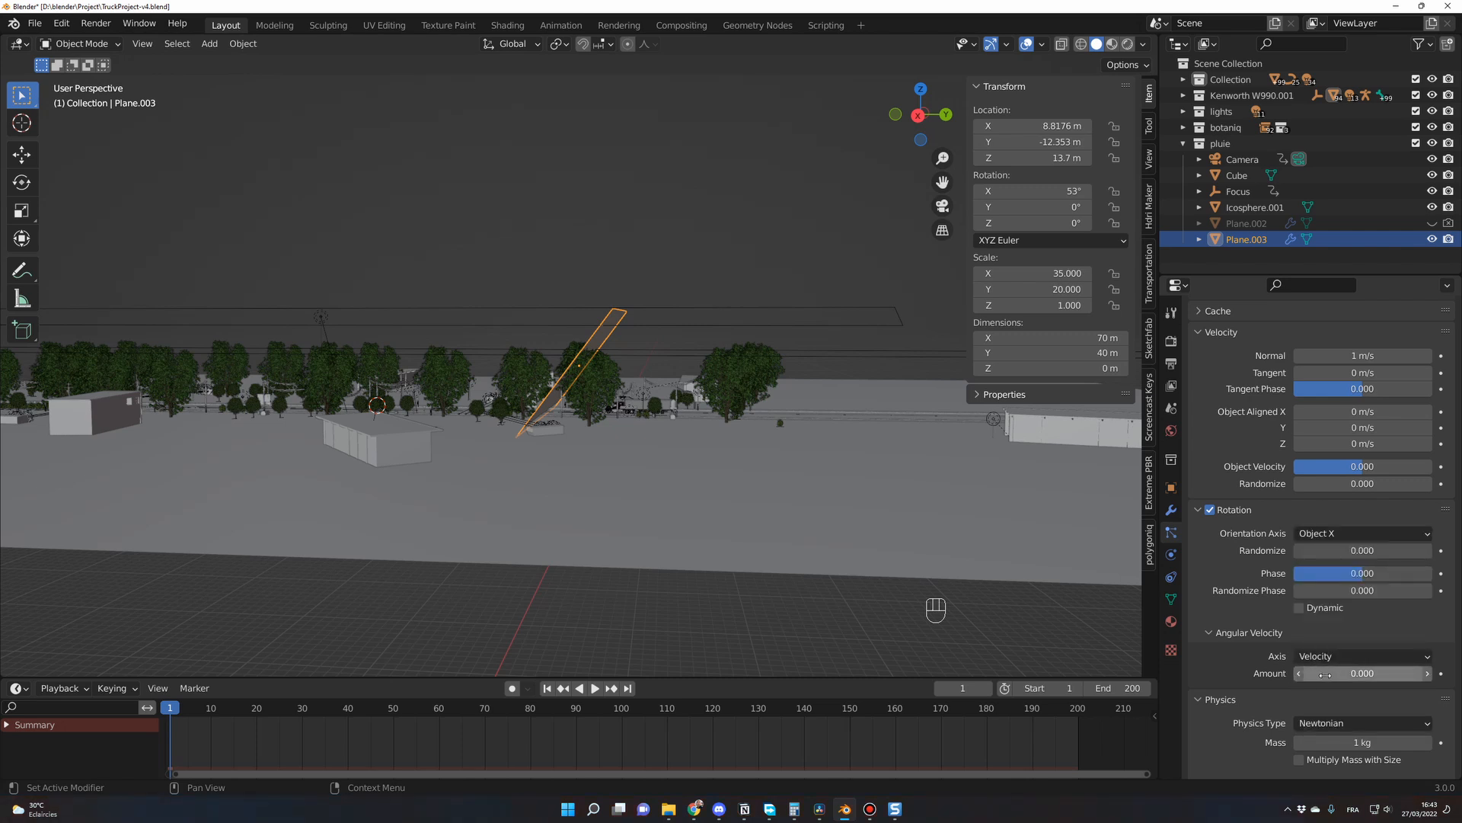
pyautogui.click(1326, 674)
pyautogui.write('1')
pyautogui.press('Return')
# - Set the rain particles' mass to 0.1 kg in the physics settings
pyautogui.scroll(-3, 1326, 676)
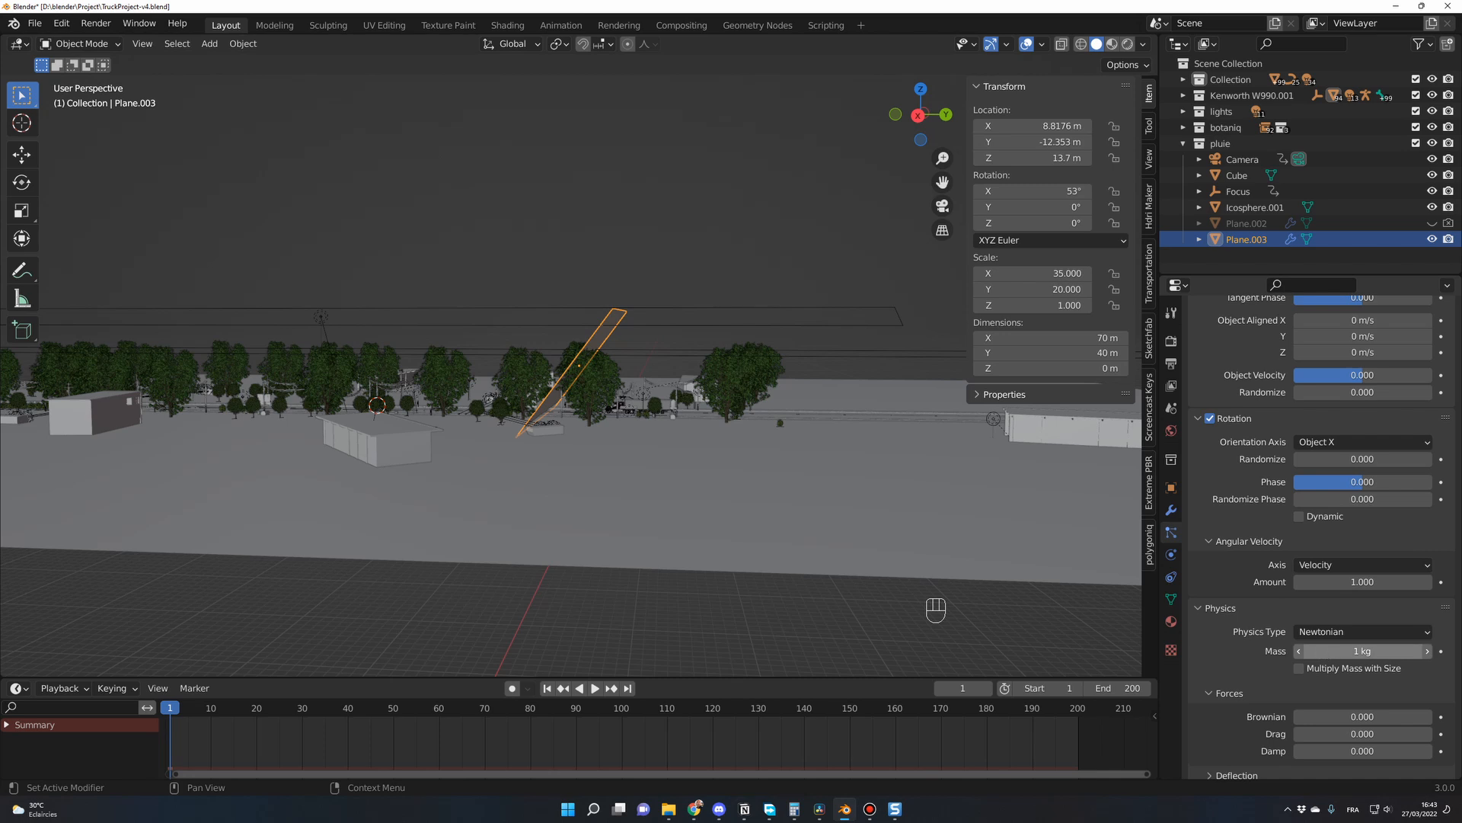
pyautogui.click(1326, 652)
pyautogui.write('0.1')
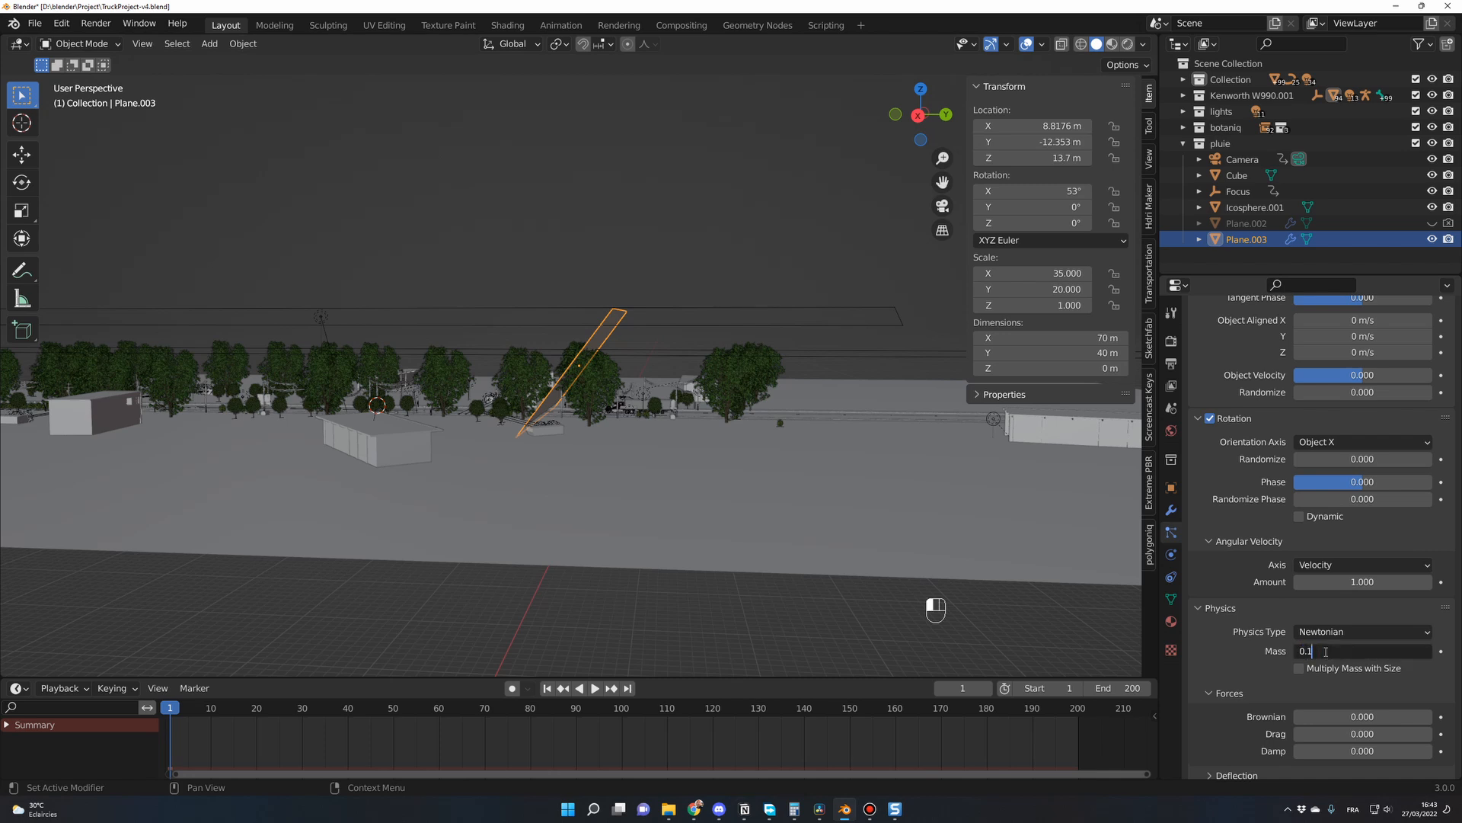
pyautogui.press('Return')
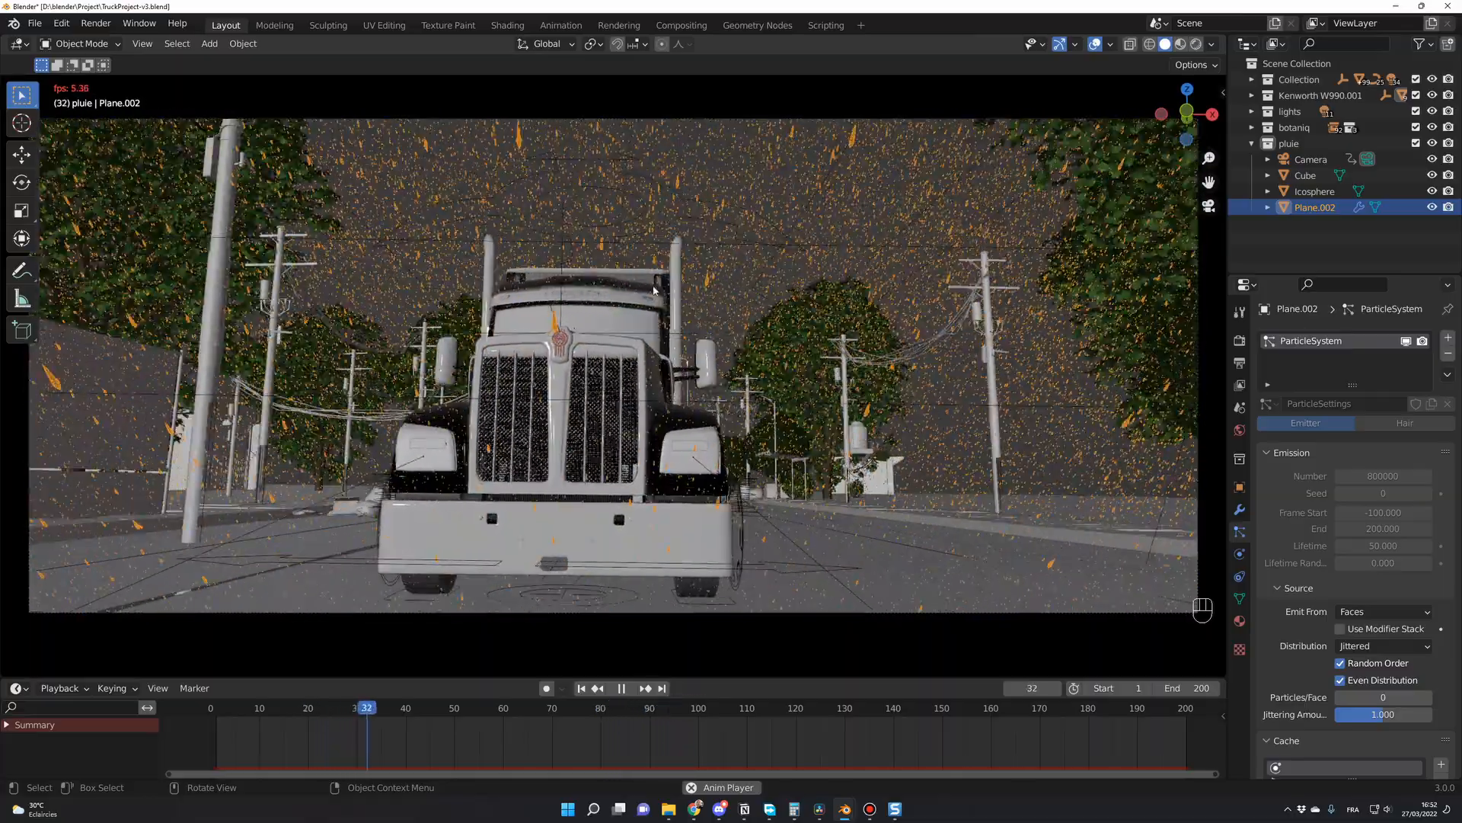
# - Stop the rain playback to examine the emitter's particle cache settings, and replay the animation from the start of the timeline
pyautogui.press('space')
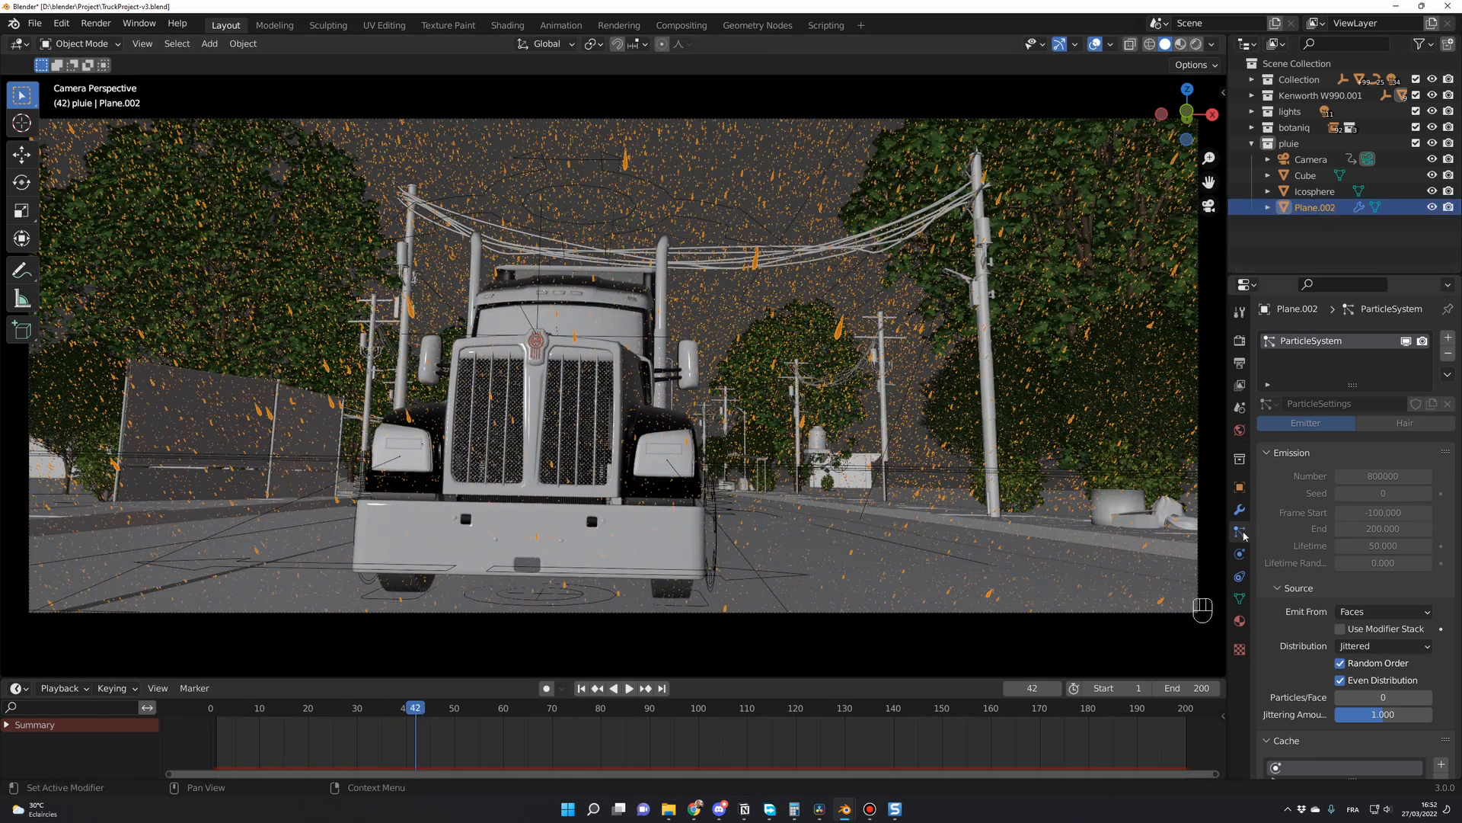
pyautogui.scroll(-5, 1294, 579)
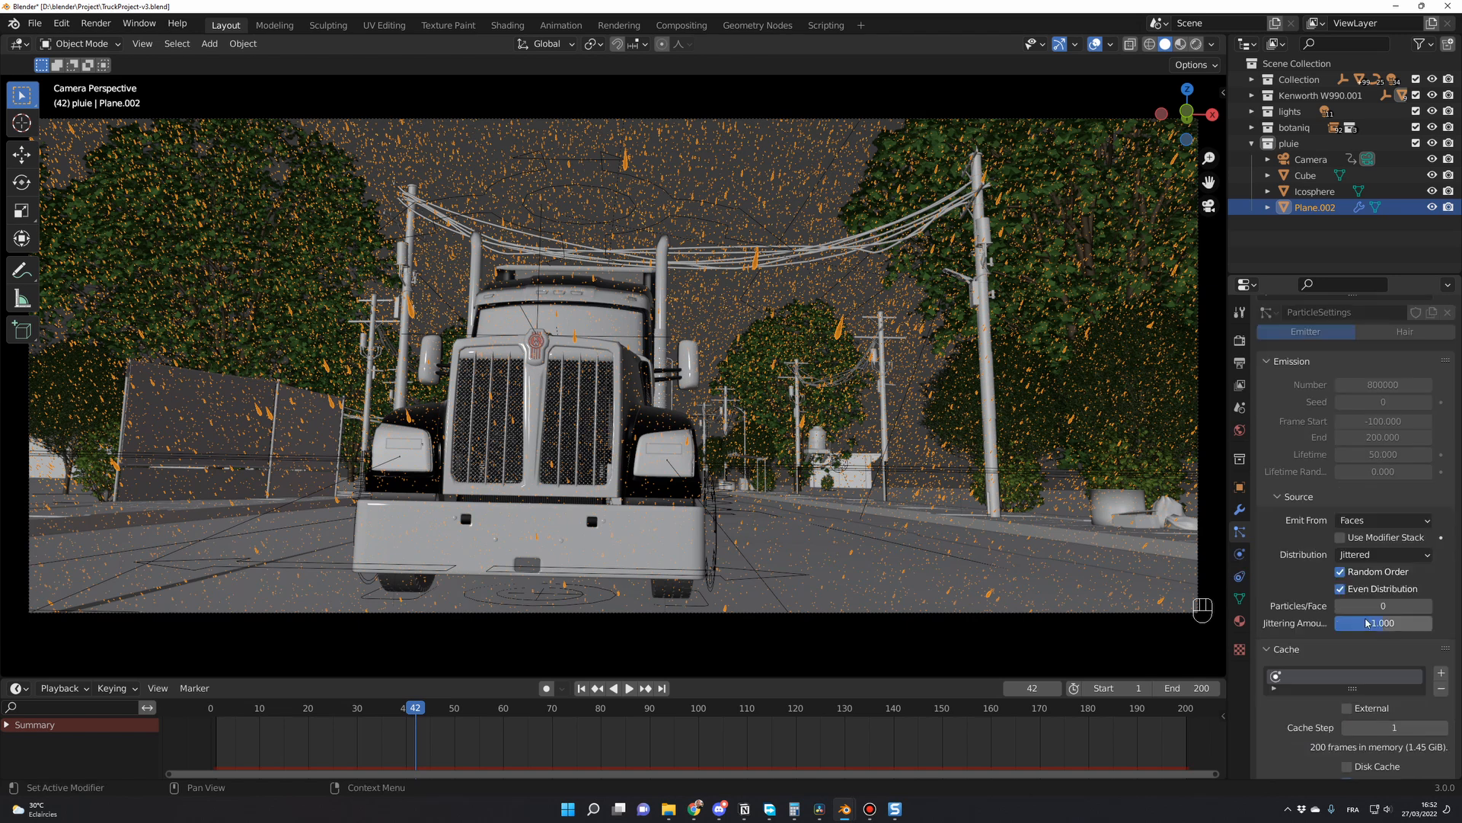
pyautogui.click(1287, 581)
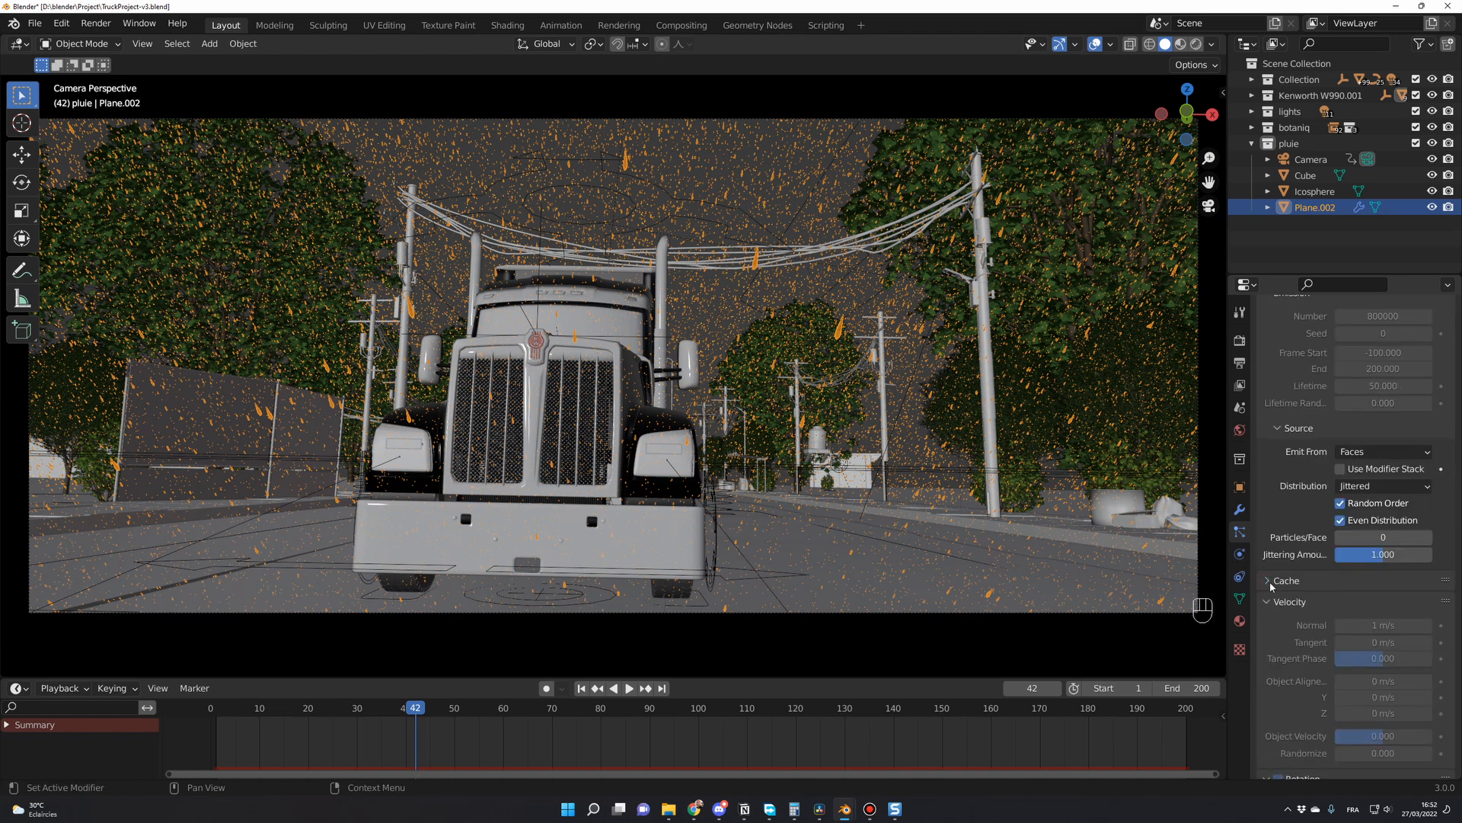
pyautogui.click(1288, 581)
pyautogui.scroll(-4, 1340, 609)
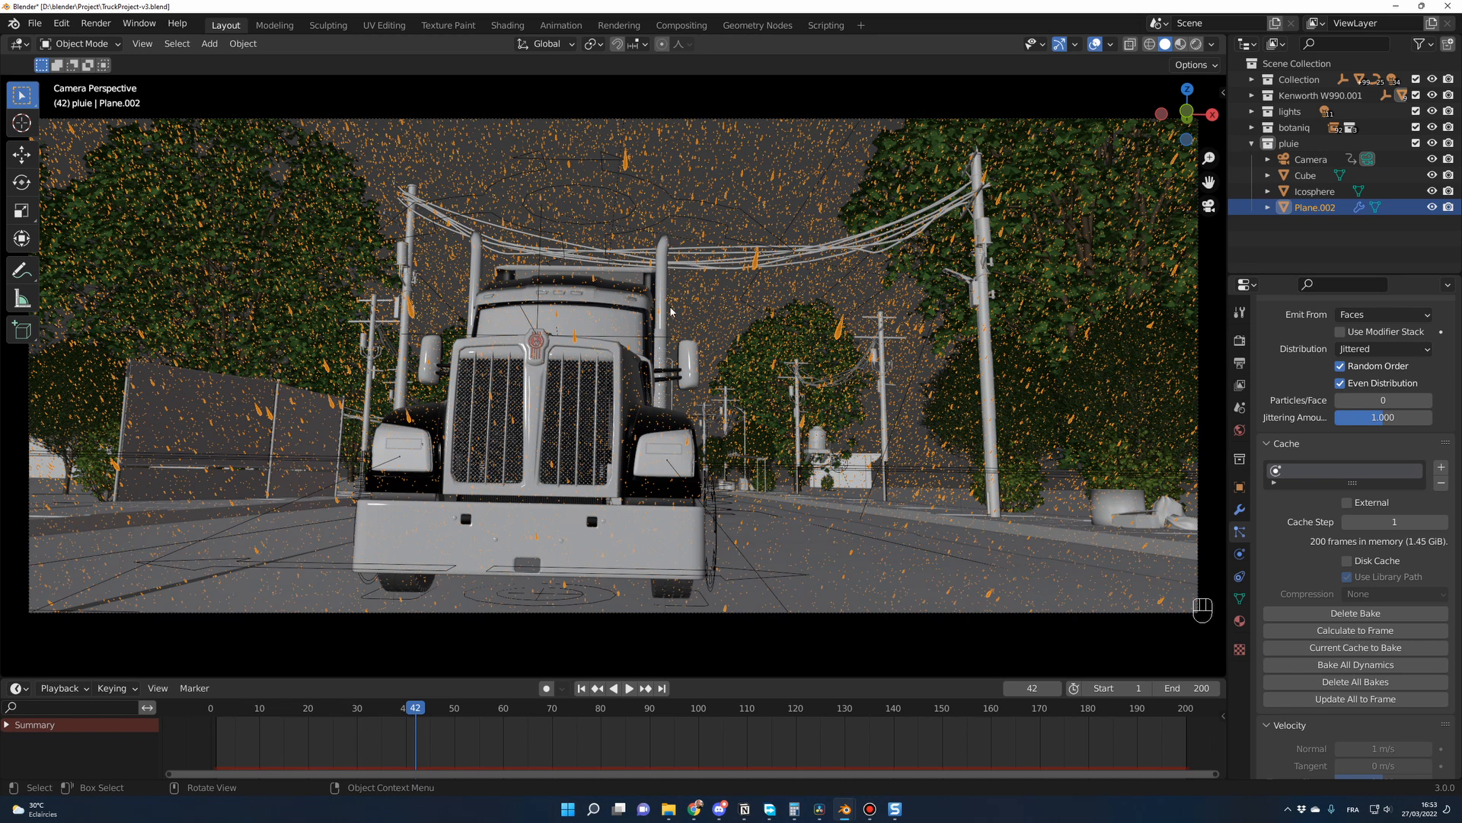
pyautogui.click(220, 709)
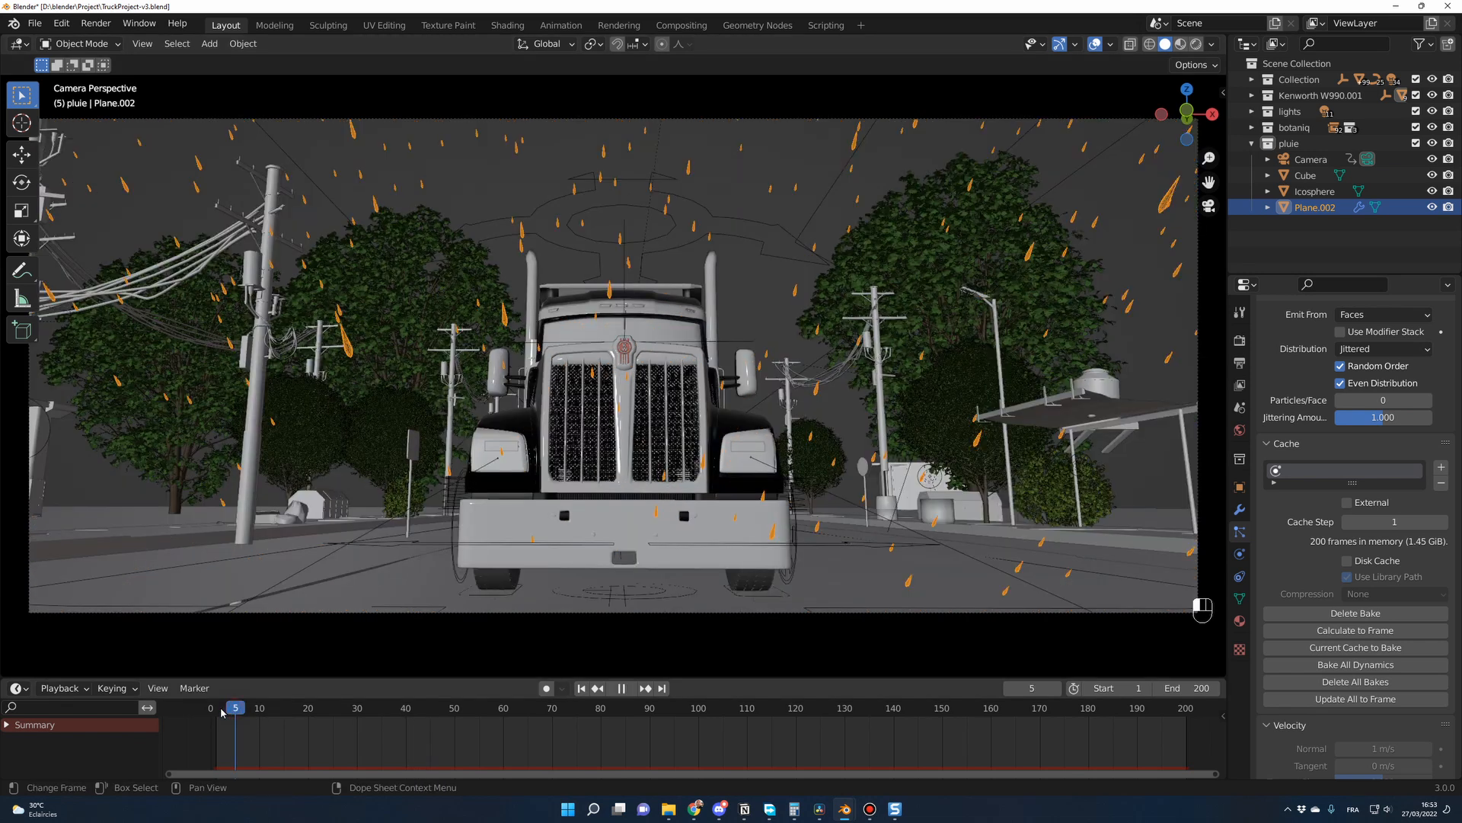
# - Stop the rain playback and return the timeline to frame 1
pyautogui.press('space')
pyautogui.press('Escape')
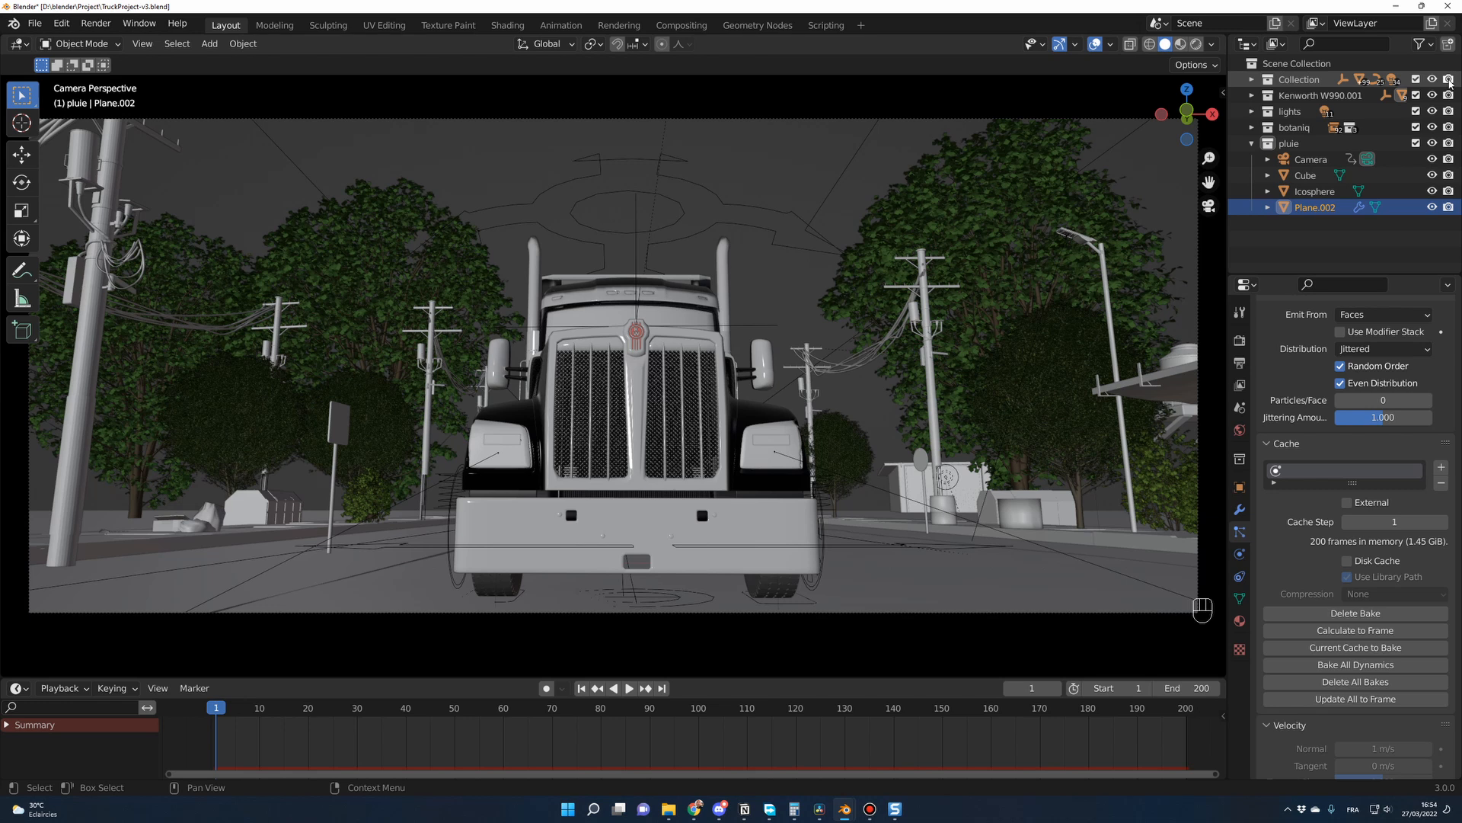
# - Disable rendering of Collection, Kenworth W990.001, lights and botaniq, plus the Cube and Icosphere objects in the pluie collection
pyautogui.click(1429, 46)
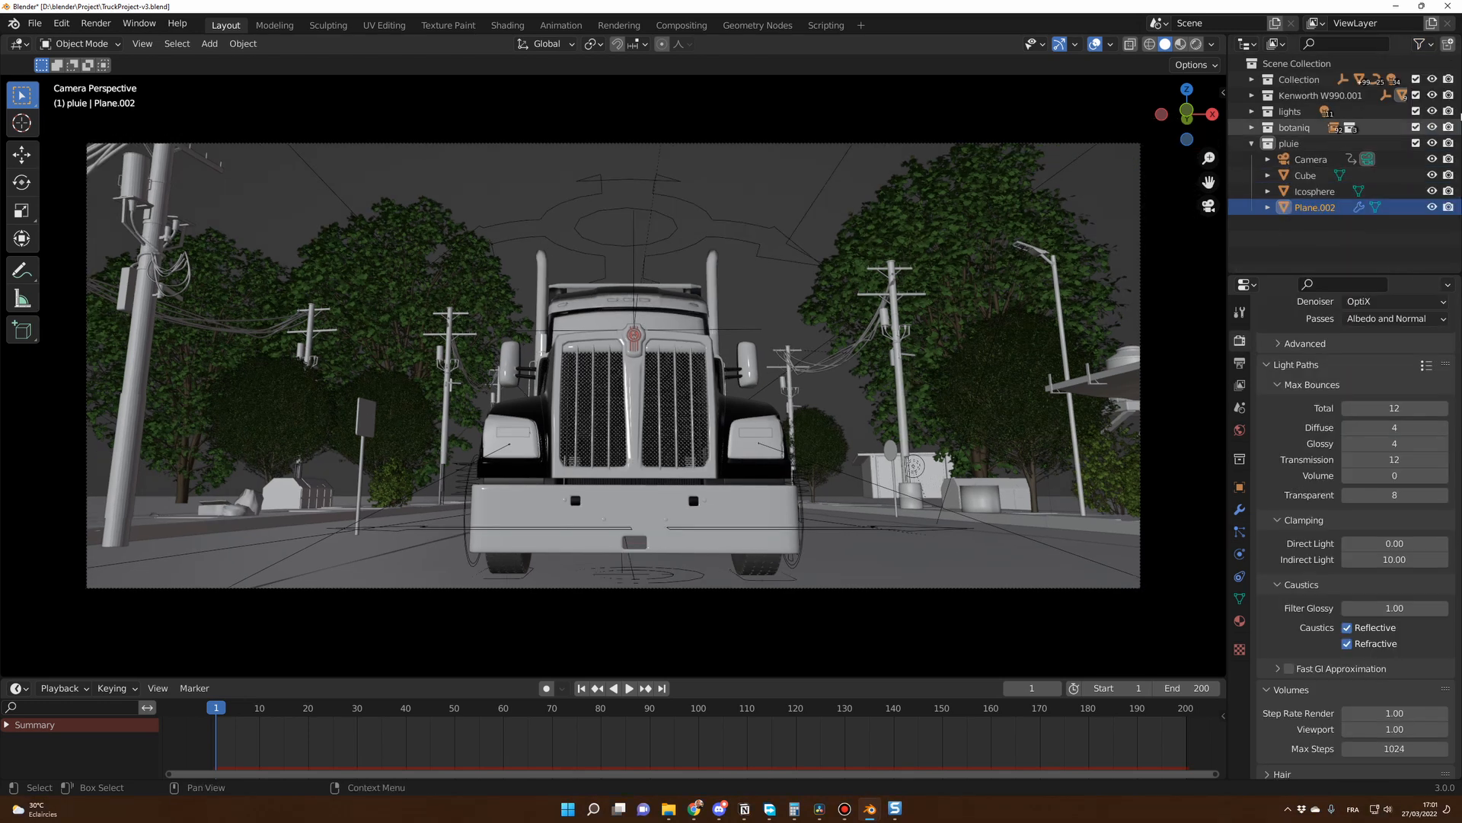
pyautogui.moveTo(1448, 80); pyautogui.dragTo(1448, 144)
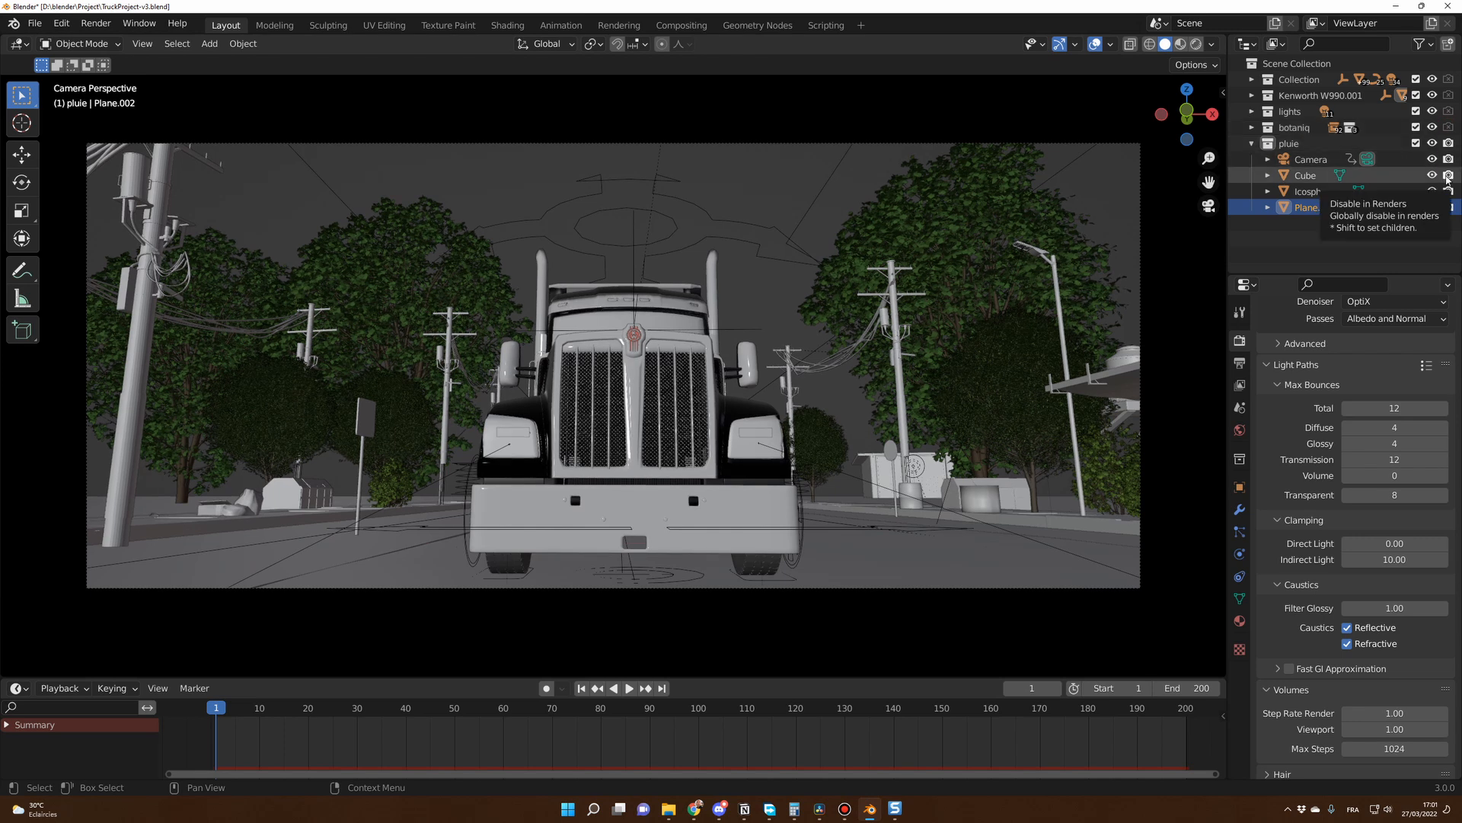
pyautogui.click(1449, 176)
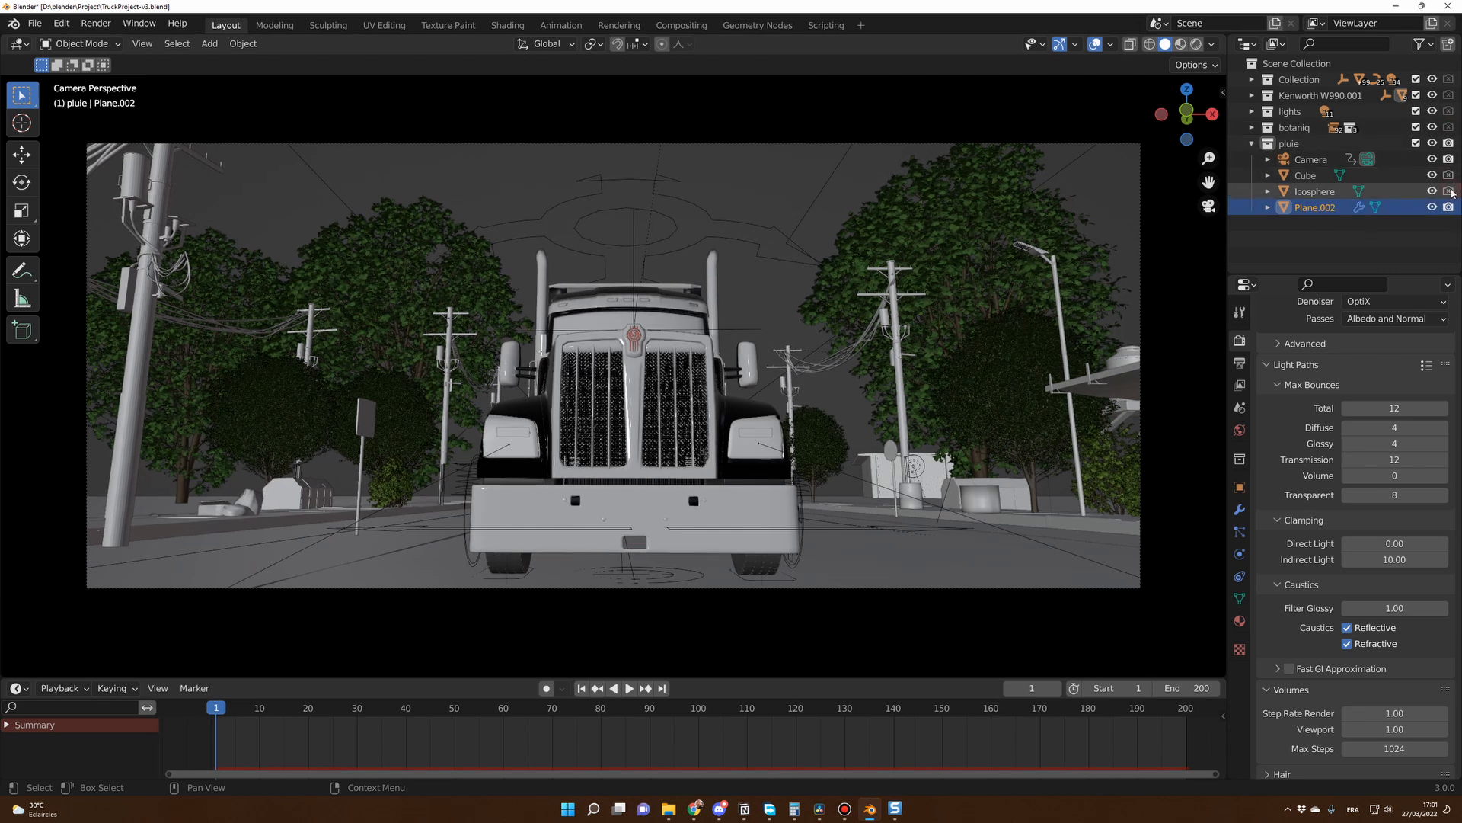
pyautogui.click(1449, 191)
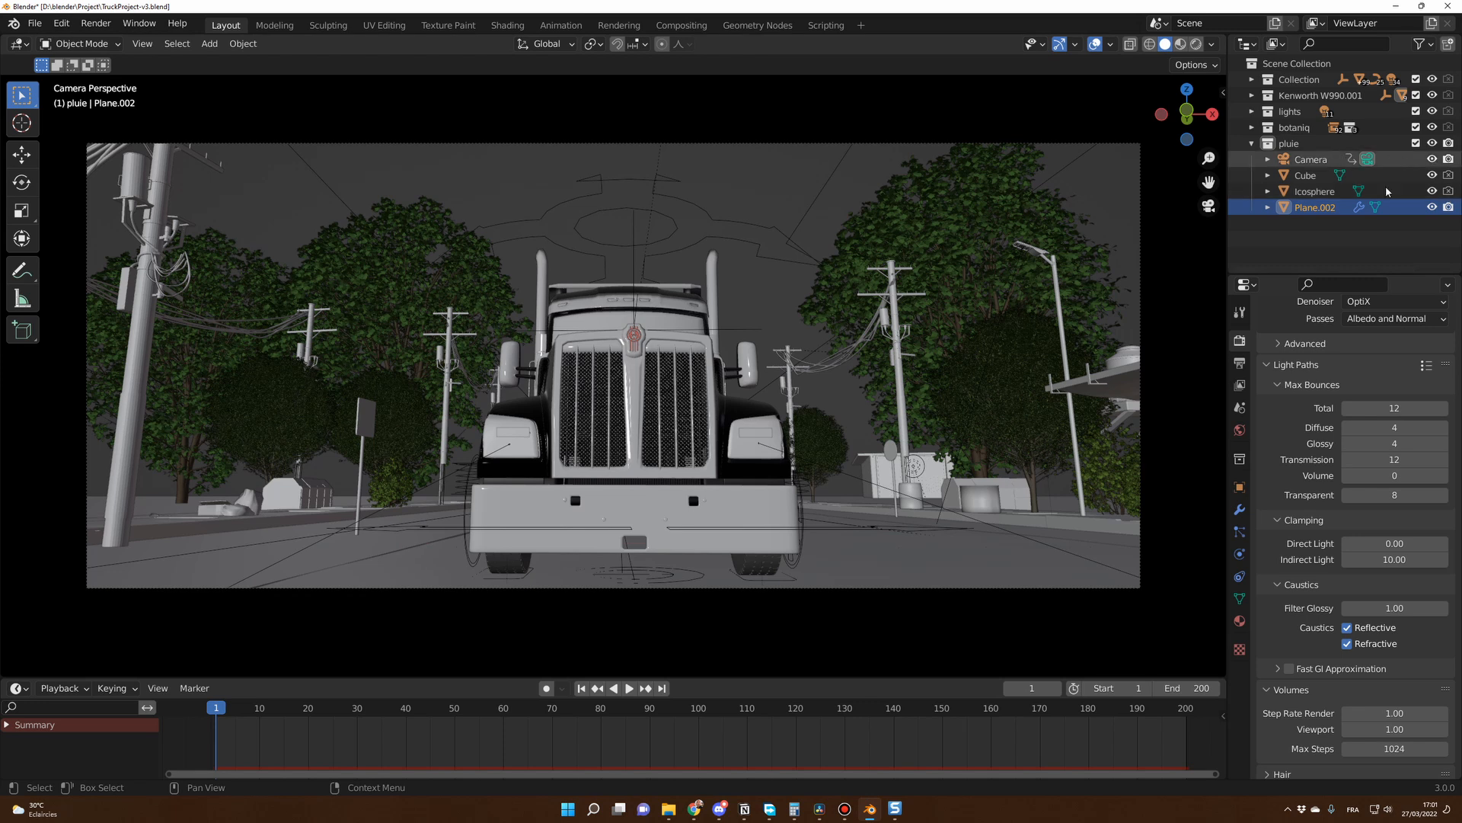
# - Enable a transparent film background in the render settings
pyautogui.scroll(8, 1278, 523)
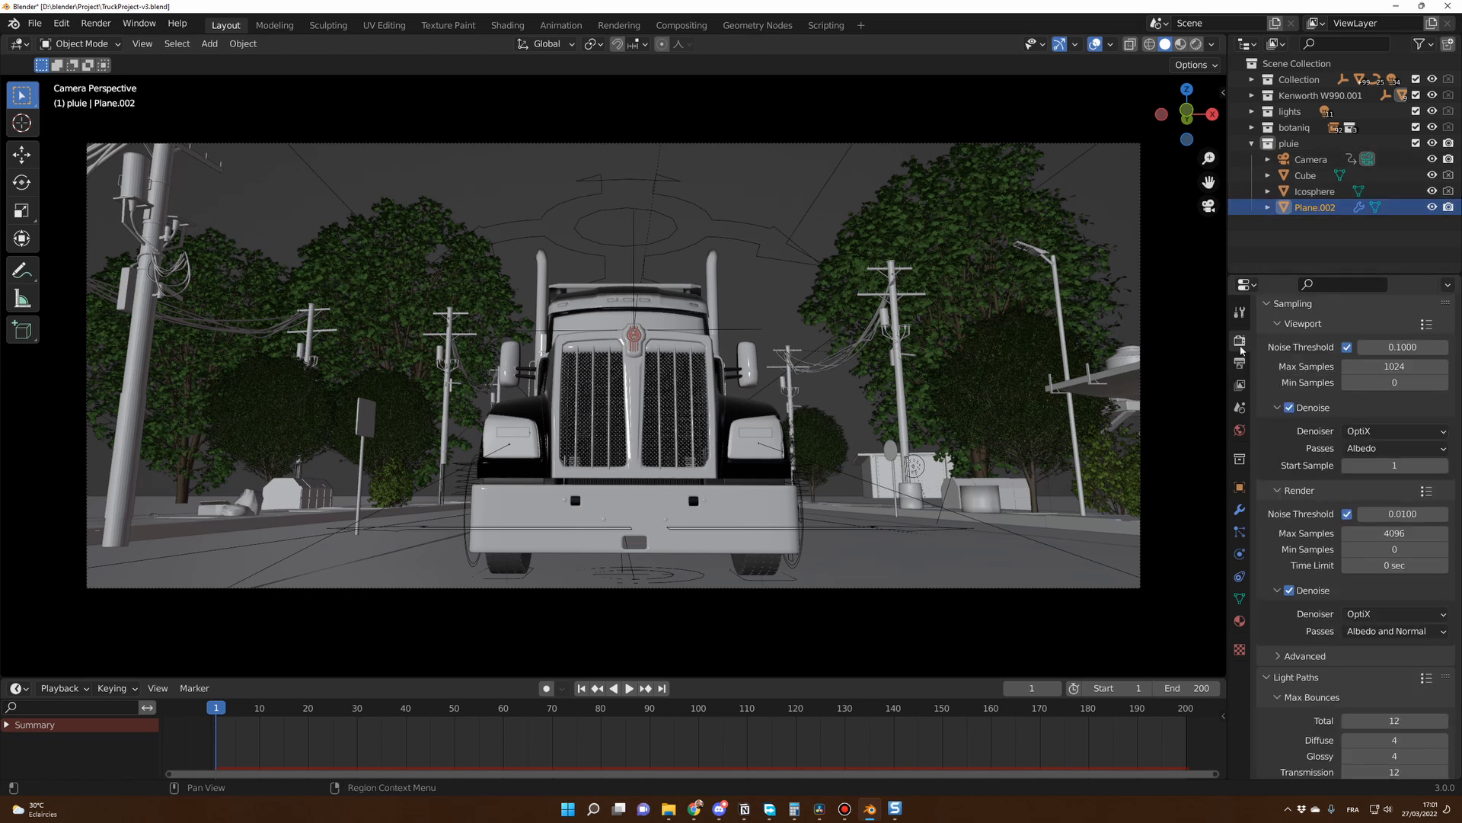
pyautogui.scroll(-3, 1319, 561)
pyautogui.scroll(-15, 1319, 561)
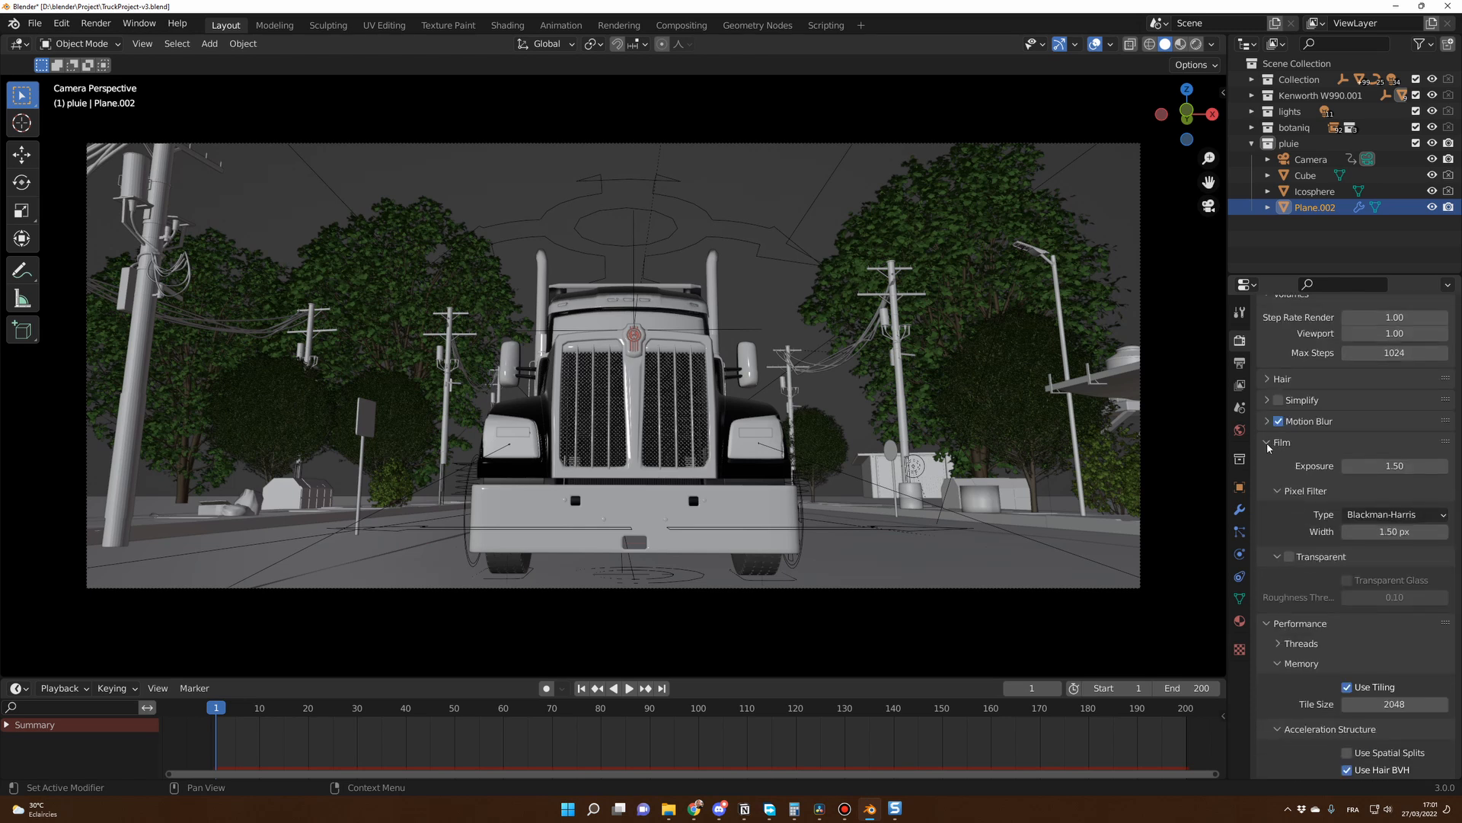
pyautogui.click(1289, 556)
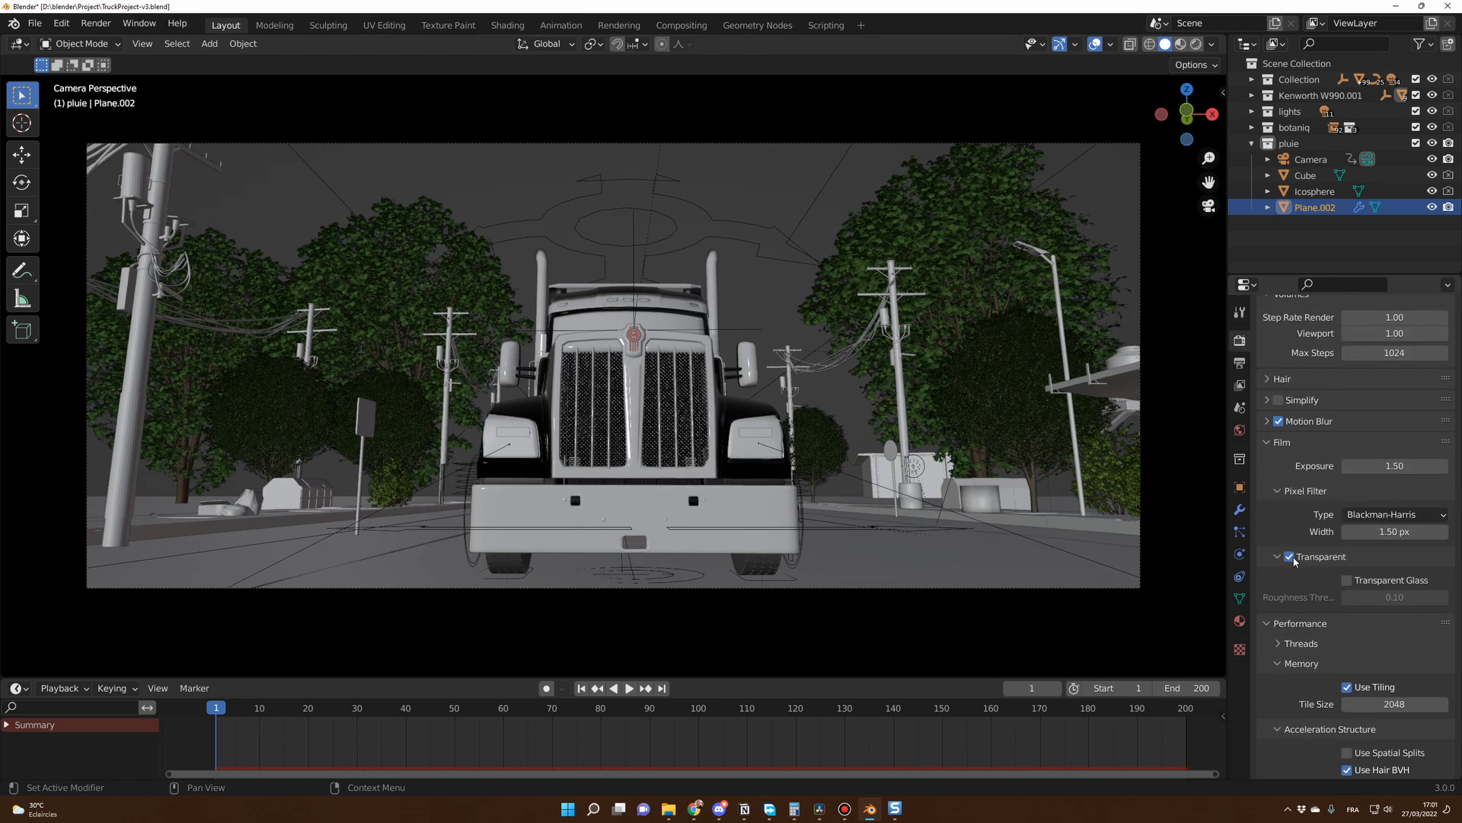